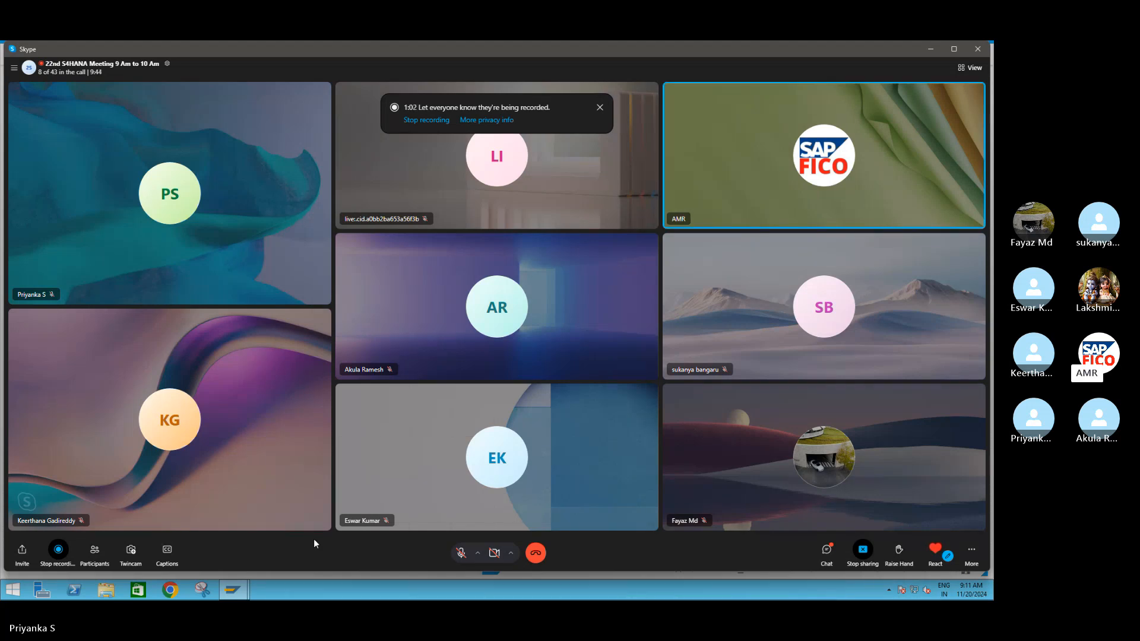
{"action": "left_click", "coordinate": [461, 552]}
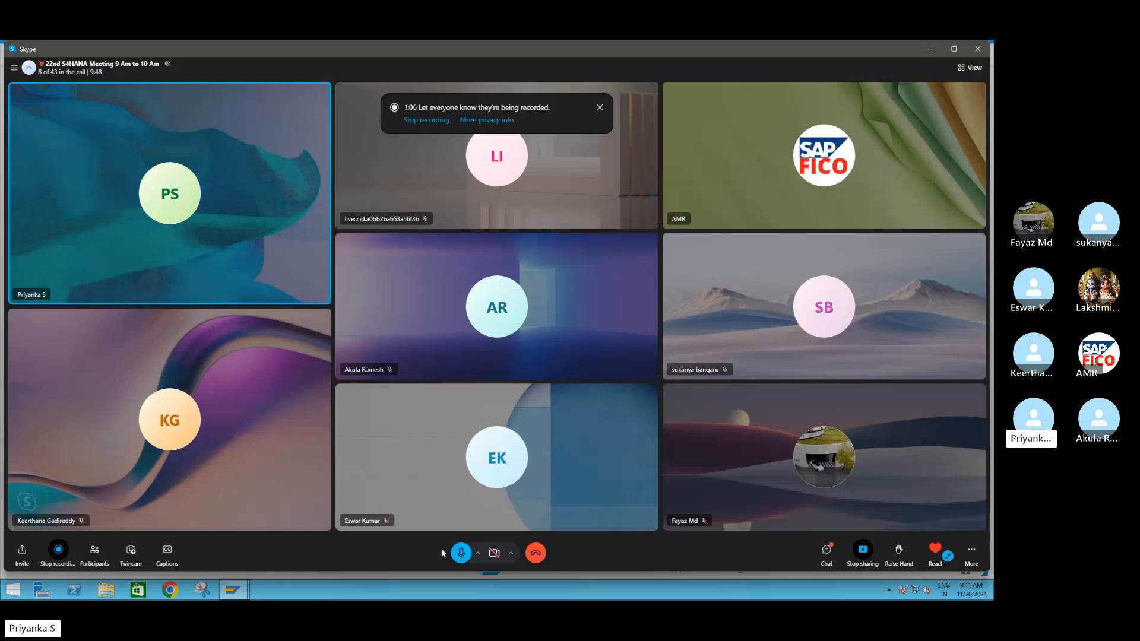
{"action": "left_click", "coordinate": [457, 553]}
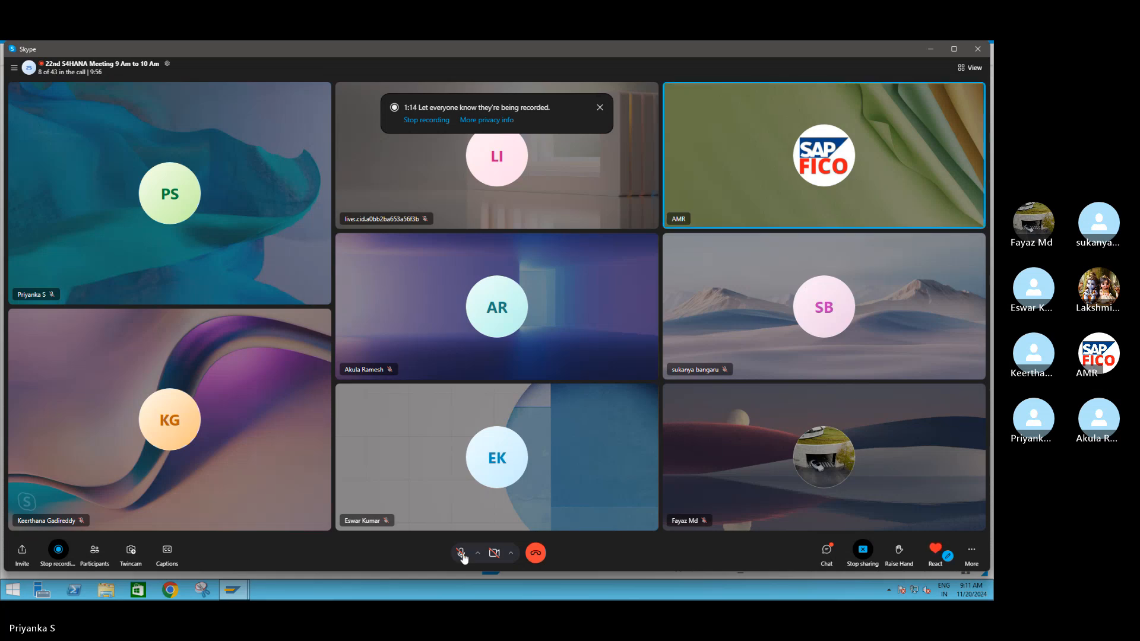
{"action": "left_click", "coordinate": [460, 553]}
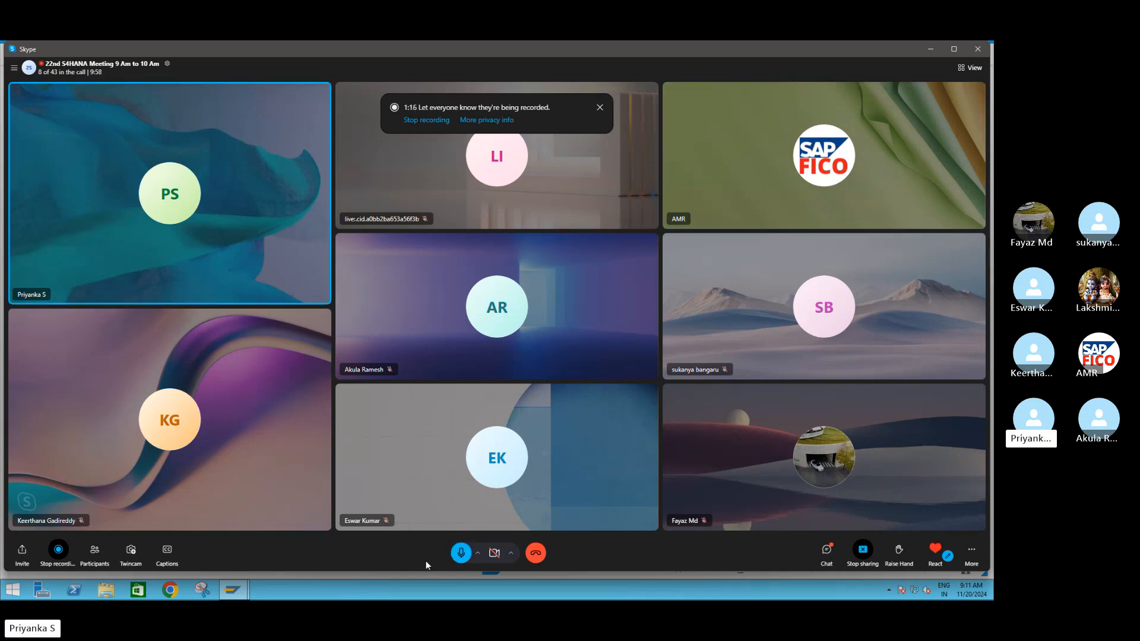
{"action": "left_click", "coordinate": [461, 553]}
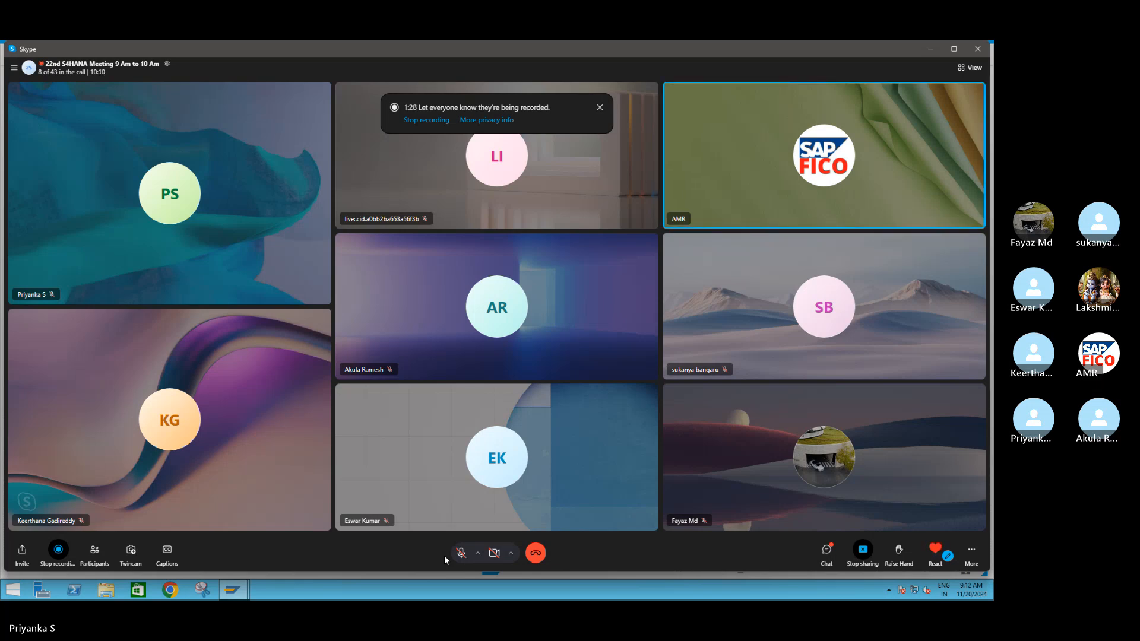
Switch to SAP, open vendor invoice entry with transaction FB60 and set the company code to S411.
{"action": "left_click", "coordinate": [929, 49]}
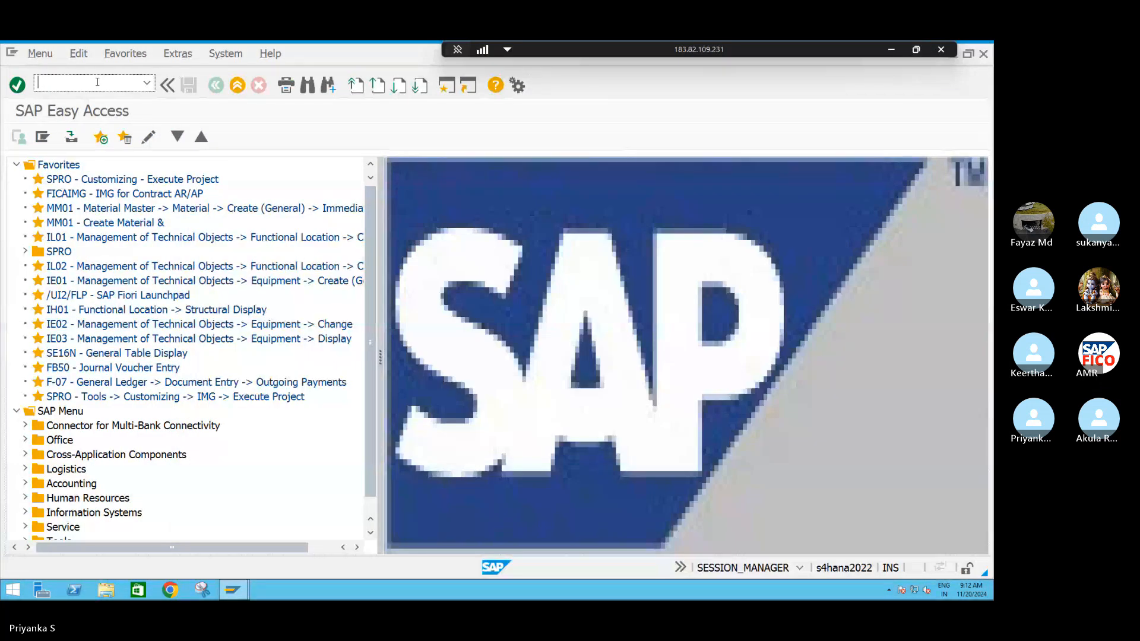
{"action": "type", "text": "FB60"}
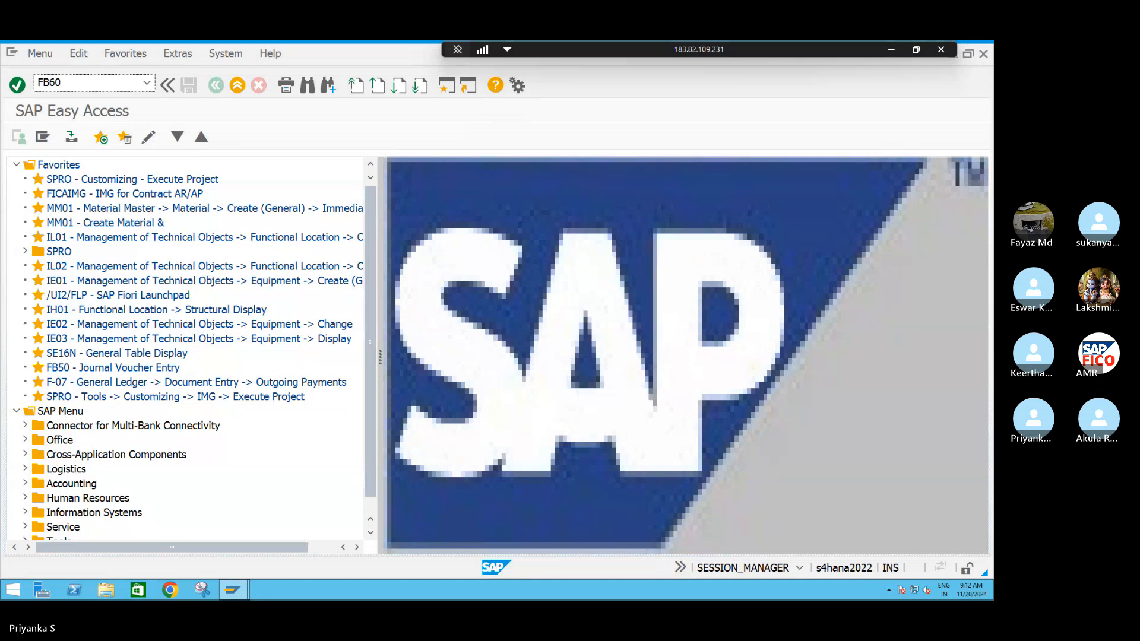
{"action": "key", "text": "Return"}
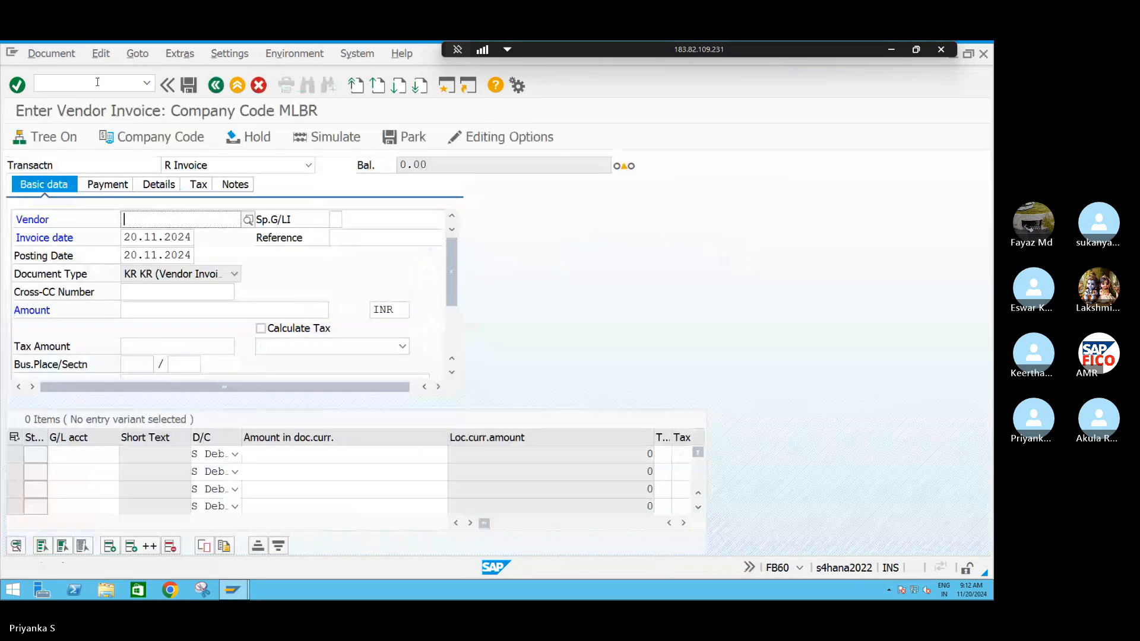
{"action": "left_click", "coordinate": [119, 137]}
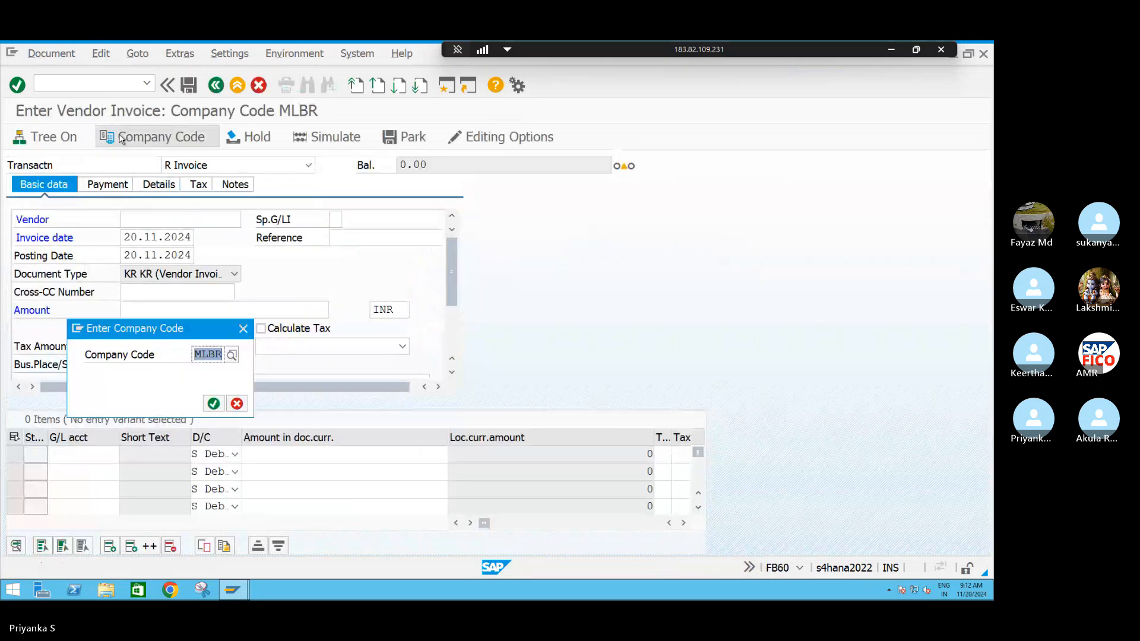
{"action": "type", "text": "S411"}
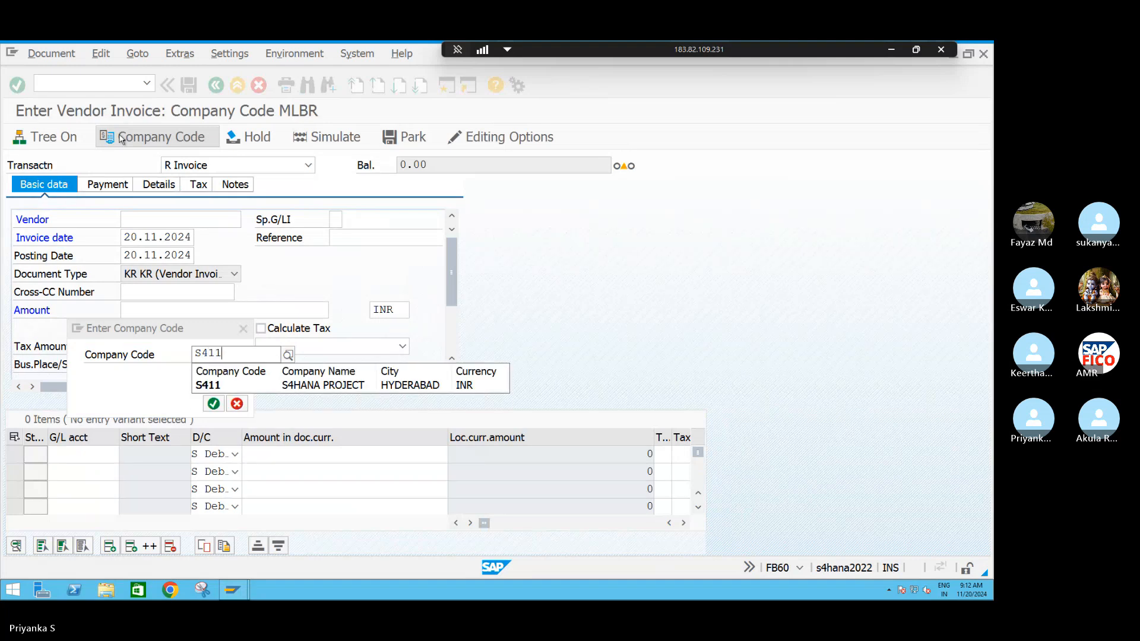
{"action": "key", "text": "Return"}
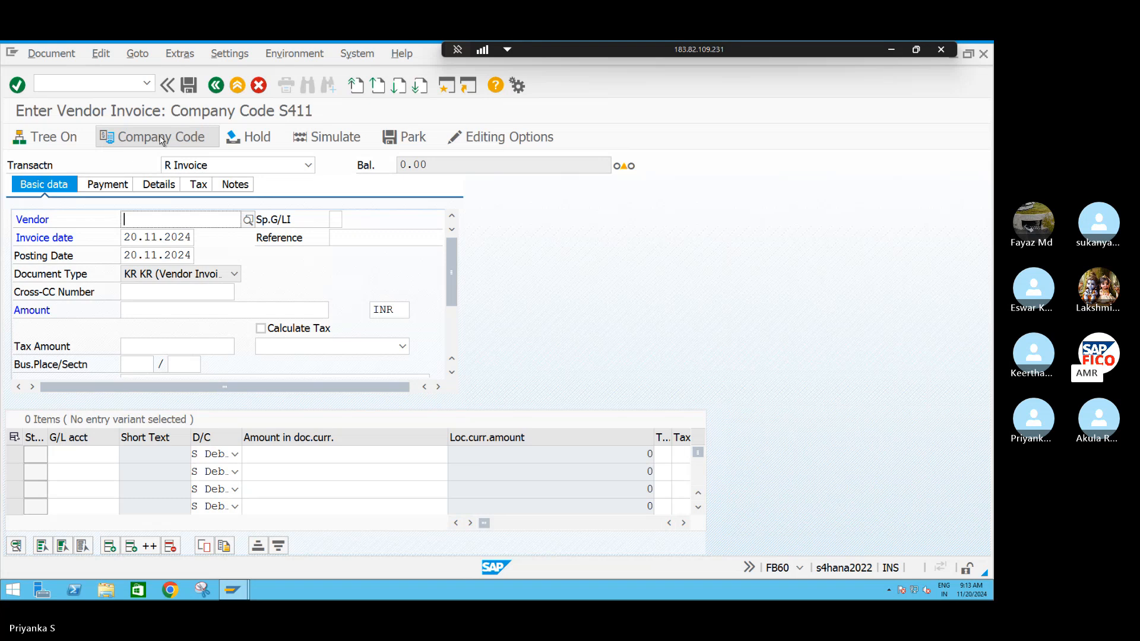
Leave the vendor invoice and open the currency translation exchange rate types with transaction OB07.
{"action": "left_click", "coordinate": [88, 84]}
{"action": "type", "text": "/N"}
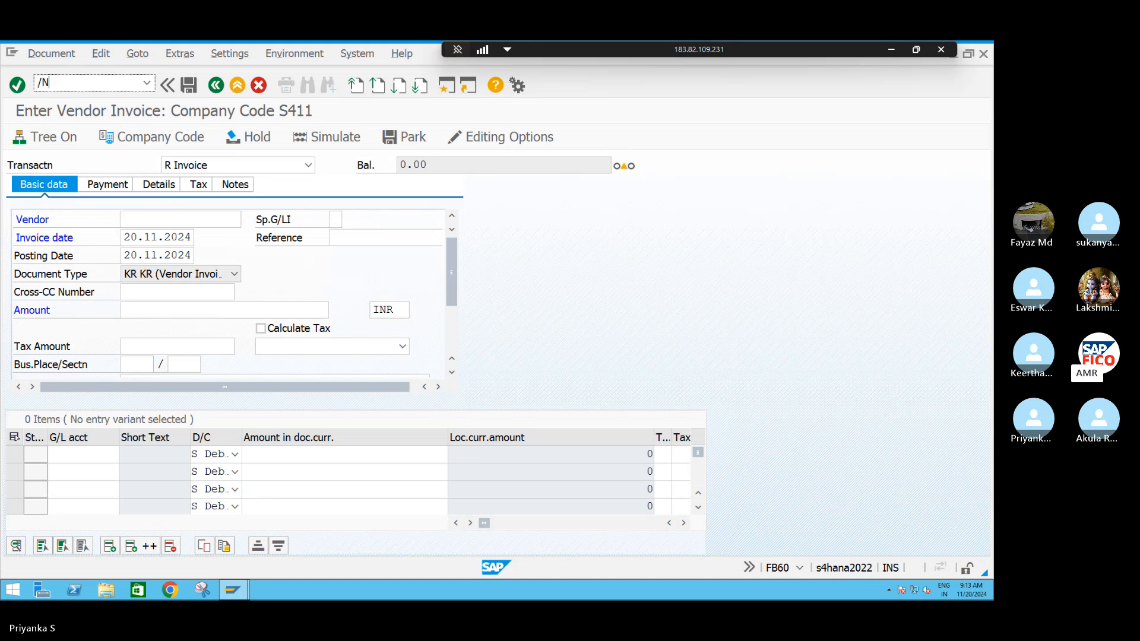
{"action": "type", "text": "FB"}
{"action": "key", "text": "BackSpace"}
{"action": "key", "text": "BackSpace"}
{"action": "type", "text": "OB07"}
{"action": "key", "text": "Return"}
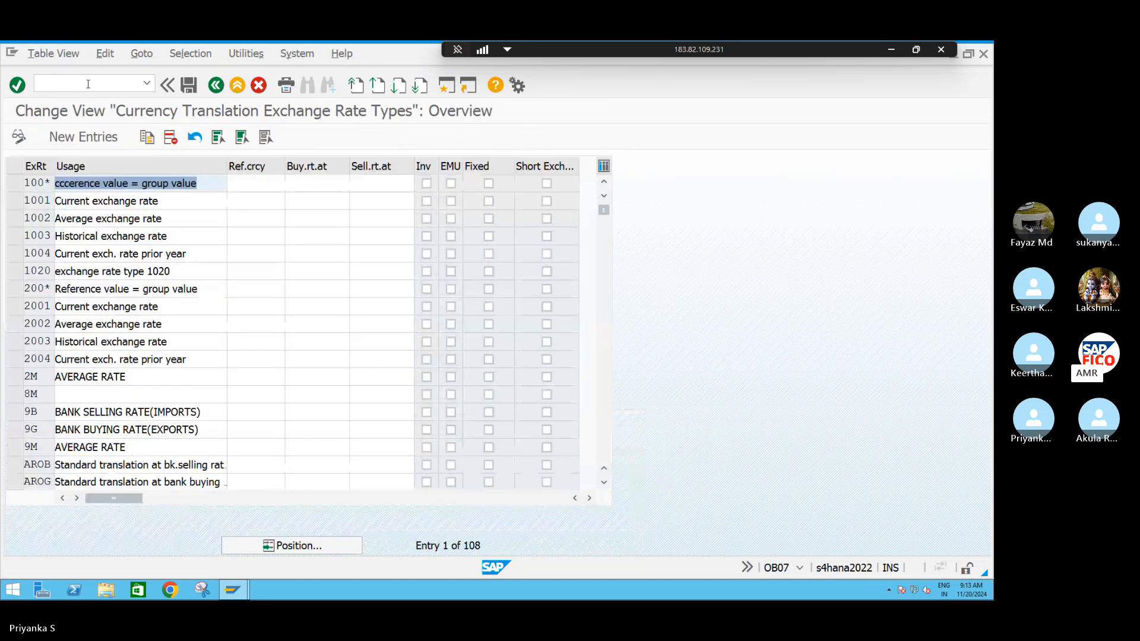
Position the exchange rate types list at type M, review it and return to SAP Easy Access.
{"action": "left_click", "coordinate": [301, 547]}
{"action": "type", "text": "M"}
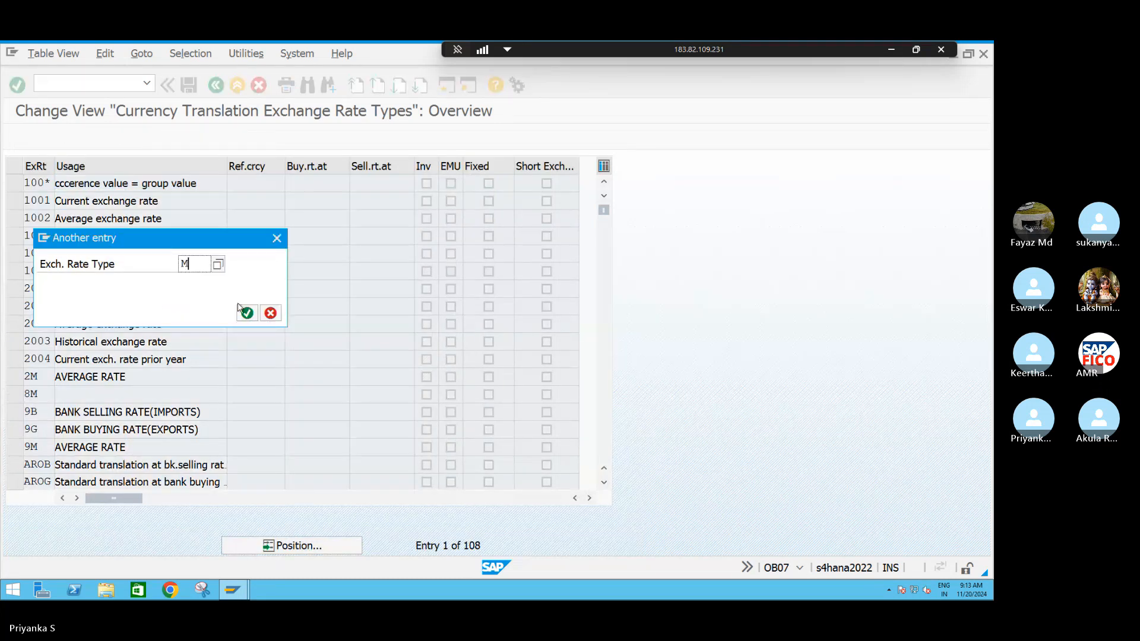
{"action": "left_click", "coordinate": [246, 313]}
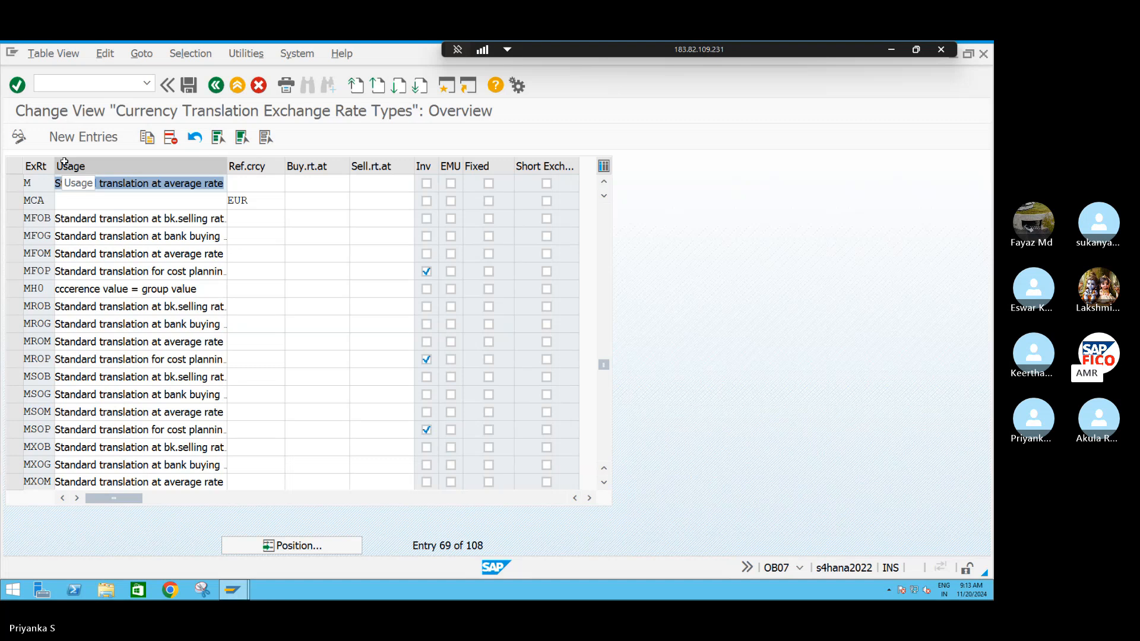
{"action": "left_click", "coordinate": [215, 87]}
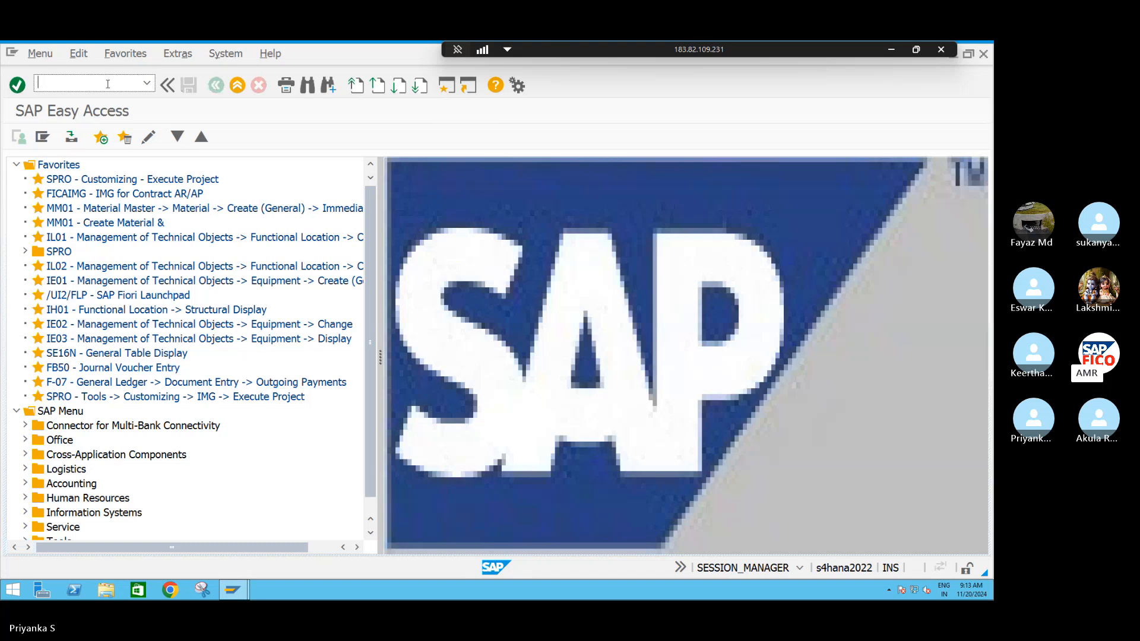
Open the SAP Reference IMG through transaction SPRO.
{"action": "type", "text": "SPRO"}
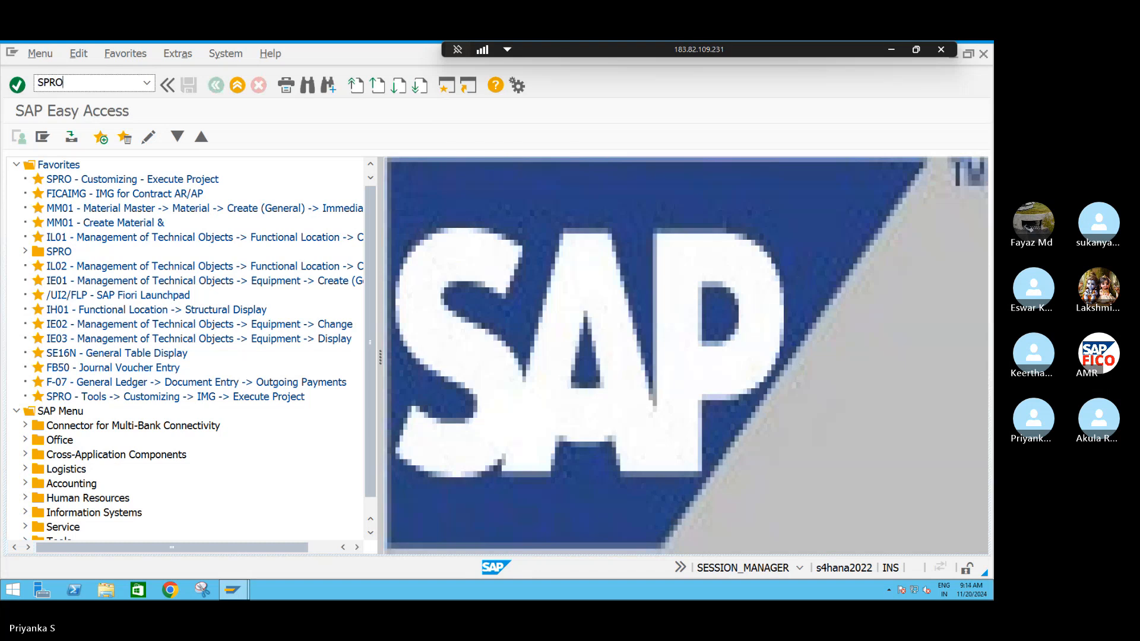
{"action": "key", "text": "Return"}
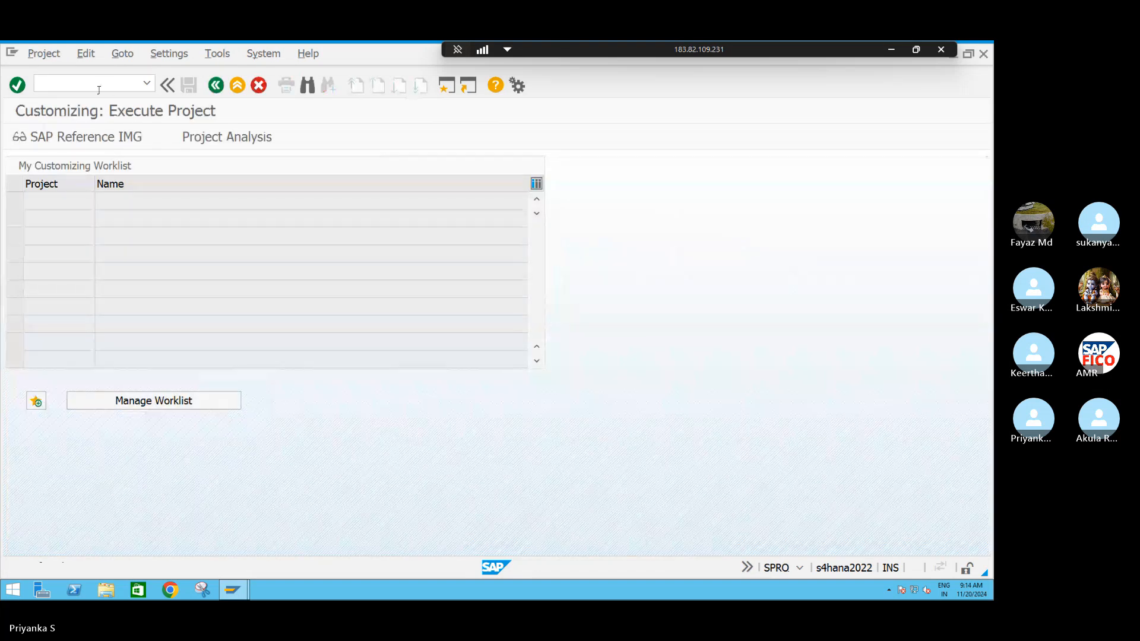
{"action": "left_click", "coordinate": [79, 140]}
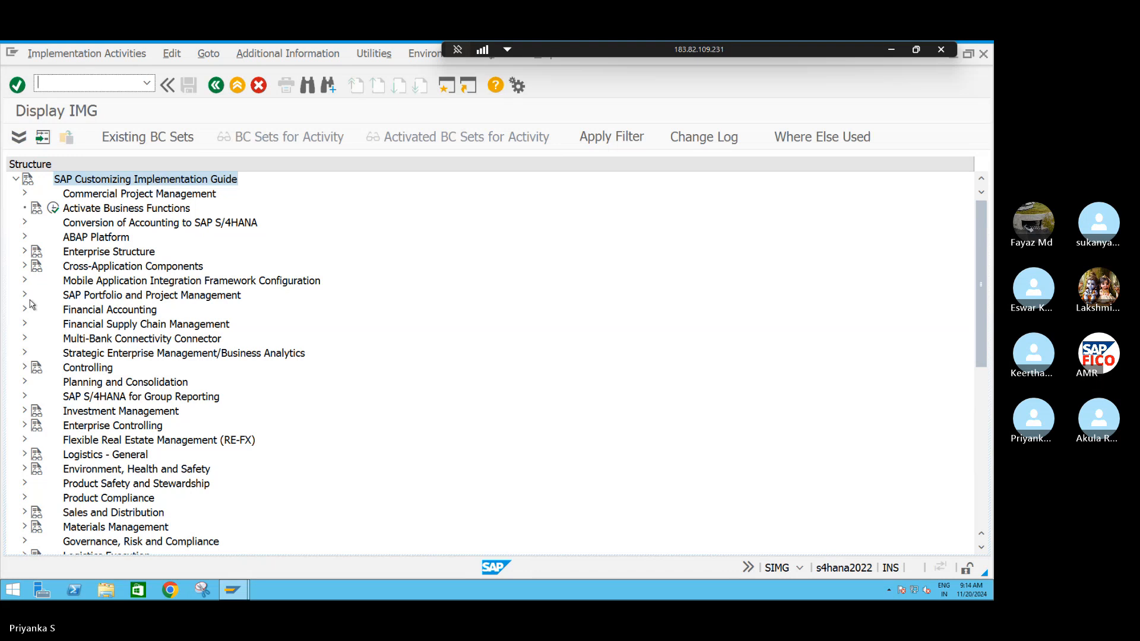
Expand Currencies under ABAP Platform's General settings, view the Check Exchange Rate Types activity and return to the IMG structure.
{"action": "left_click", "coordinate": [25, 237]}
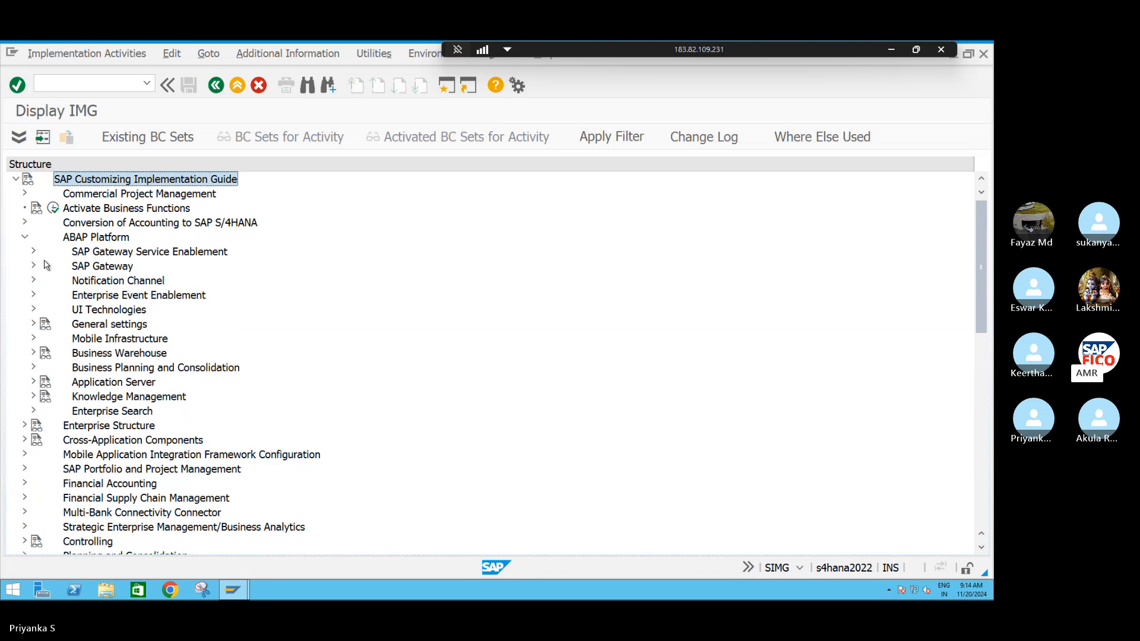
{"action": "left_click", "coordinate": [33, 325]}
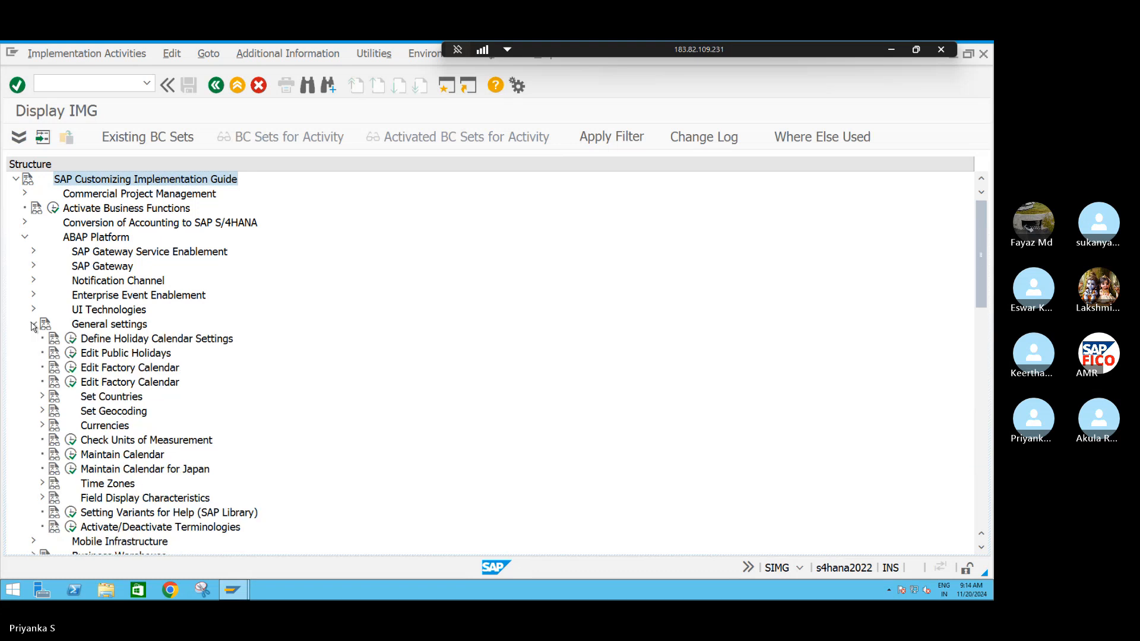
{"action": "scroll", "coordinate": [40, 363], "scroll_direction": "down", "scroll_amount": 1}
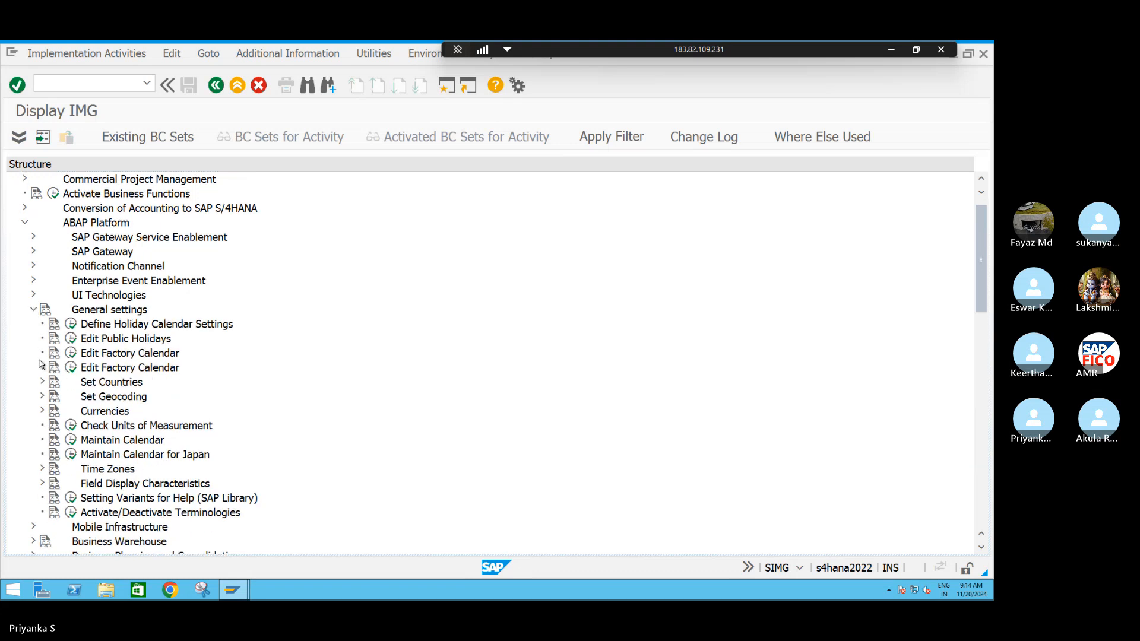
{"action": "scroll", "coordinate": [42, 419], "scroll_direction": "down", "scroll_amount": 1}
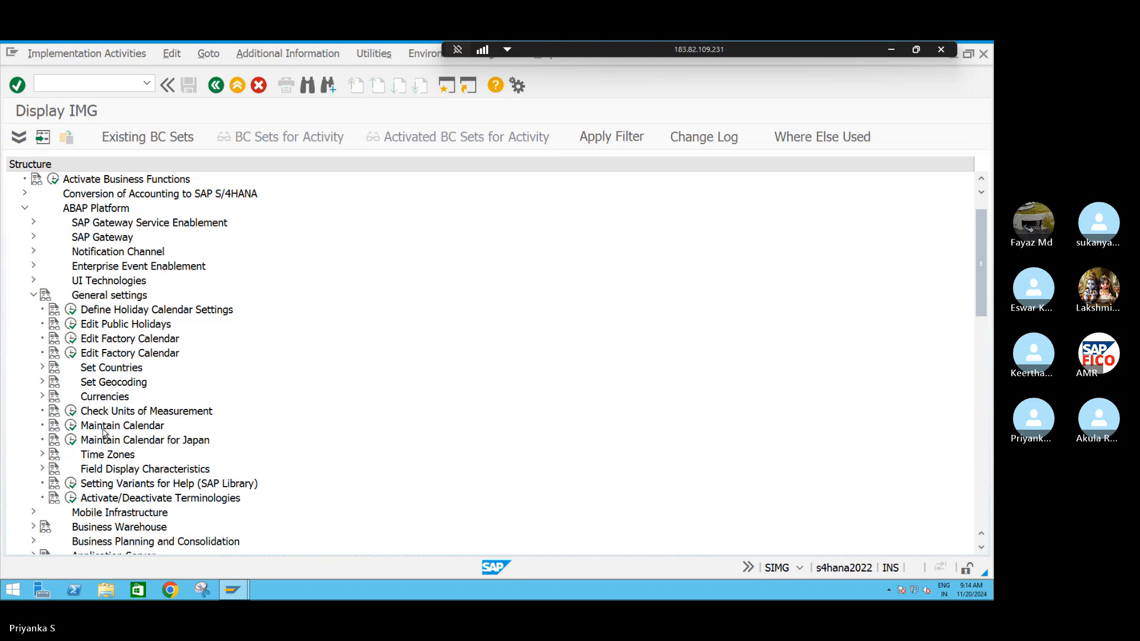
{"action": "scroll", "coordinate": [103, 454], "scroll_direction": "down", "scroll_amount": 1}
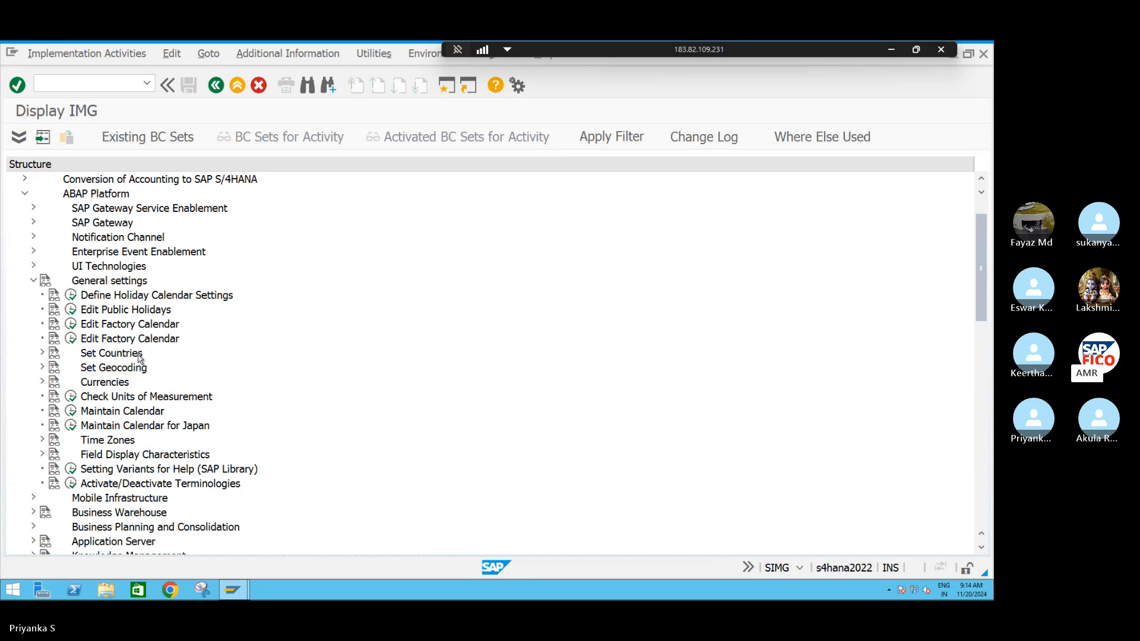
{"action": "left_click", "coordinate": [42, 383]}
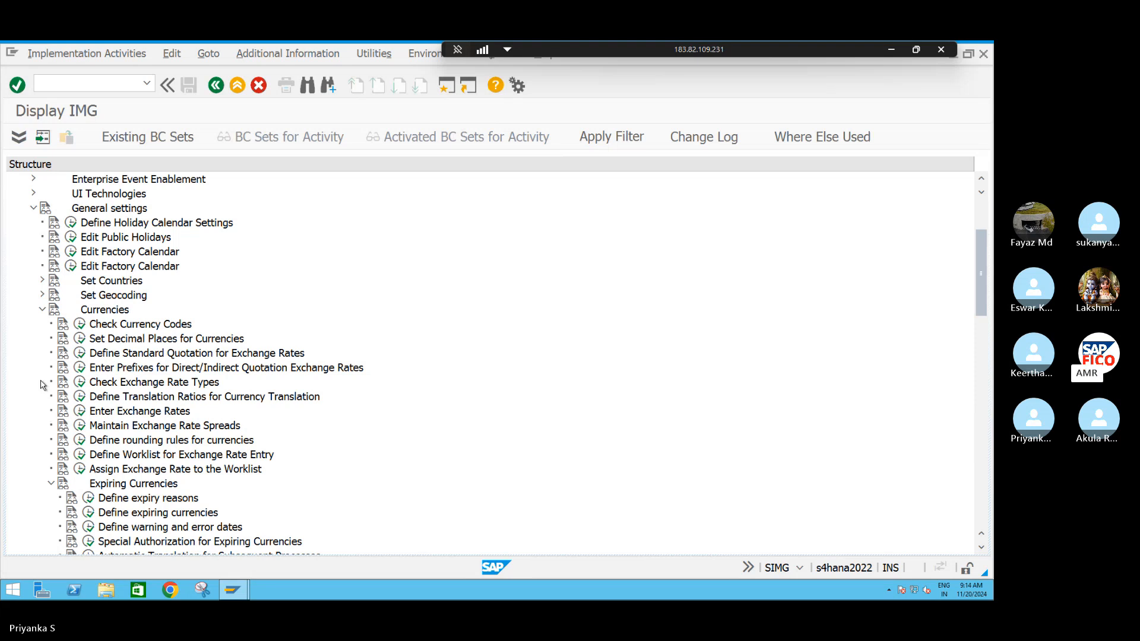
{"action": "left_click", "coordinate": [80, 383]}
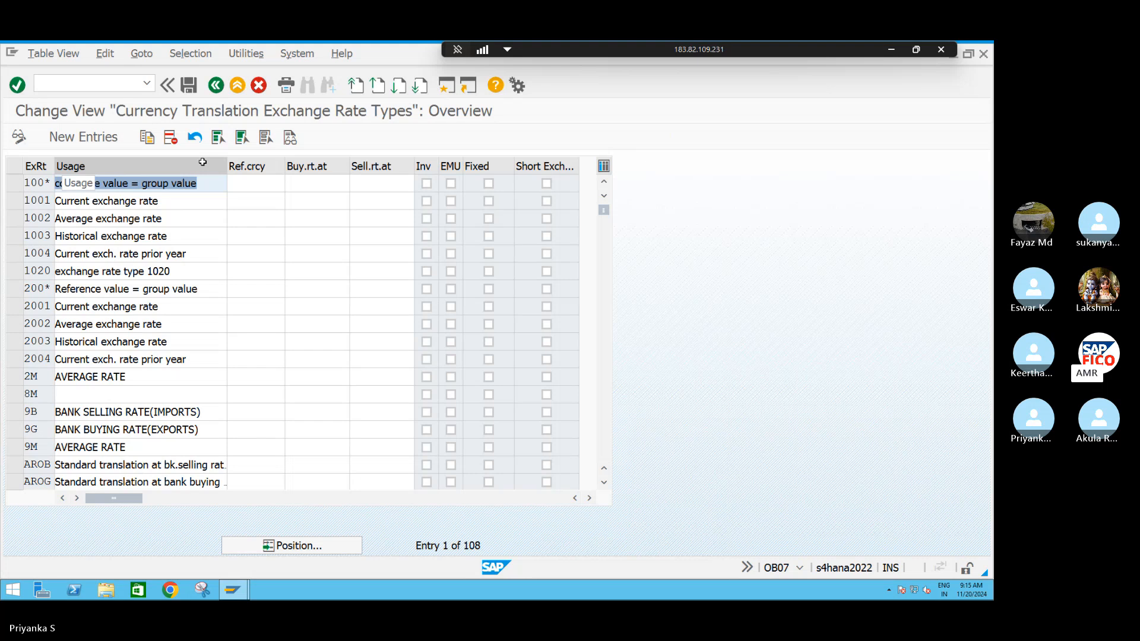
{"action": "left_click", "coordinate": [215, 87]}
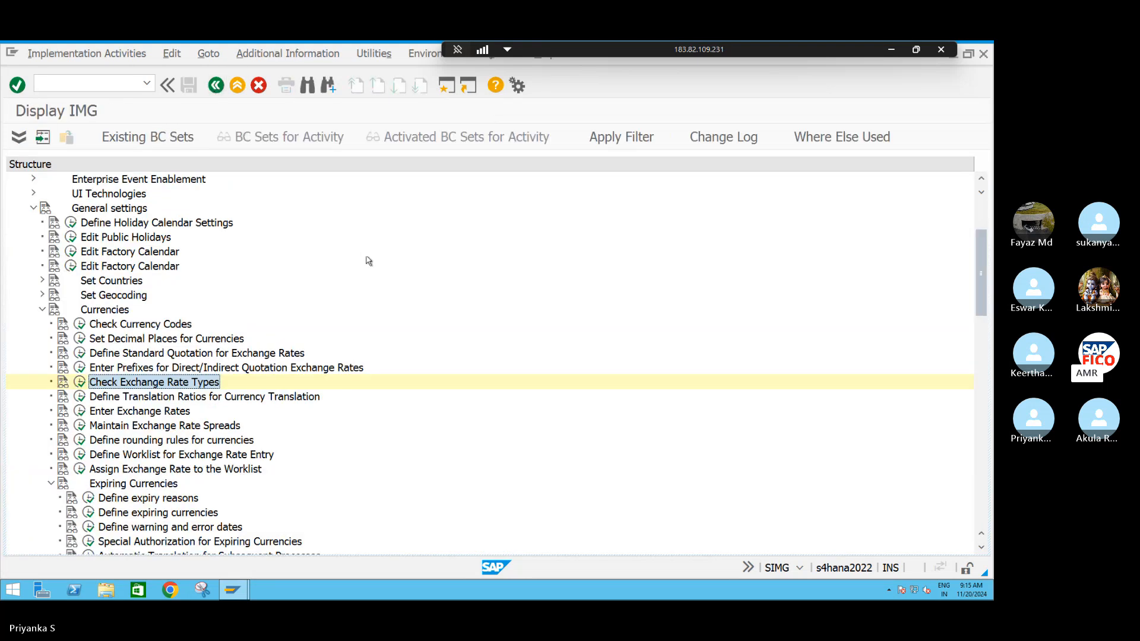
Open the Define Translation Ratios for Currency Translation activity, accept its warning and start new entries.
{"action": "left_click", "coordinate": [80, 397]}
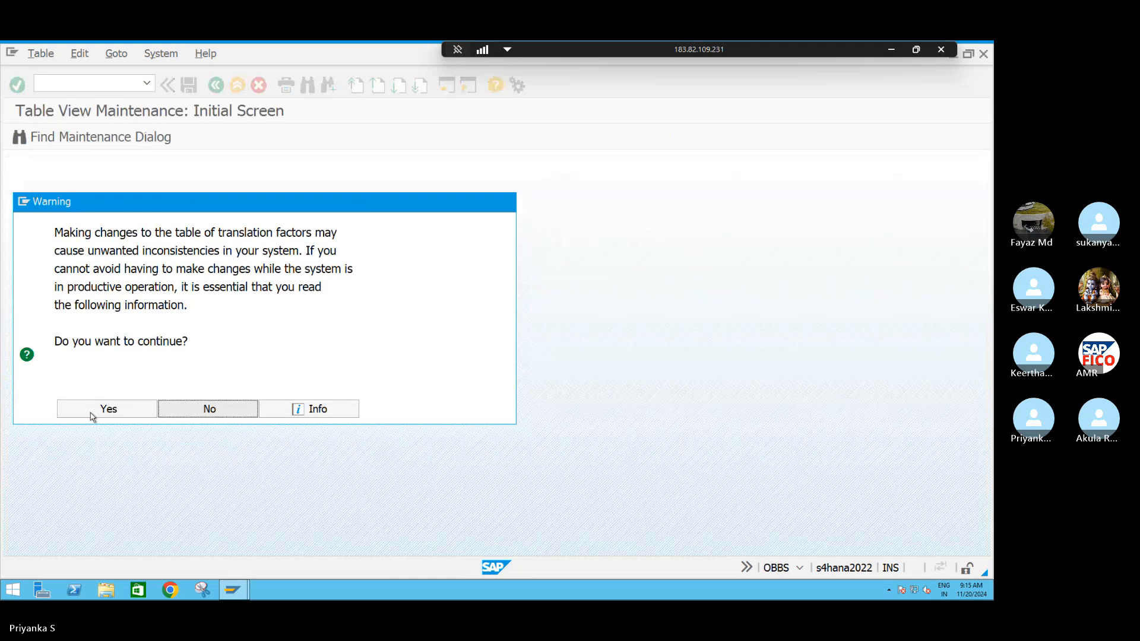
{"action": "left_click", "coordinate": [92, 410]}
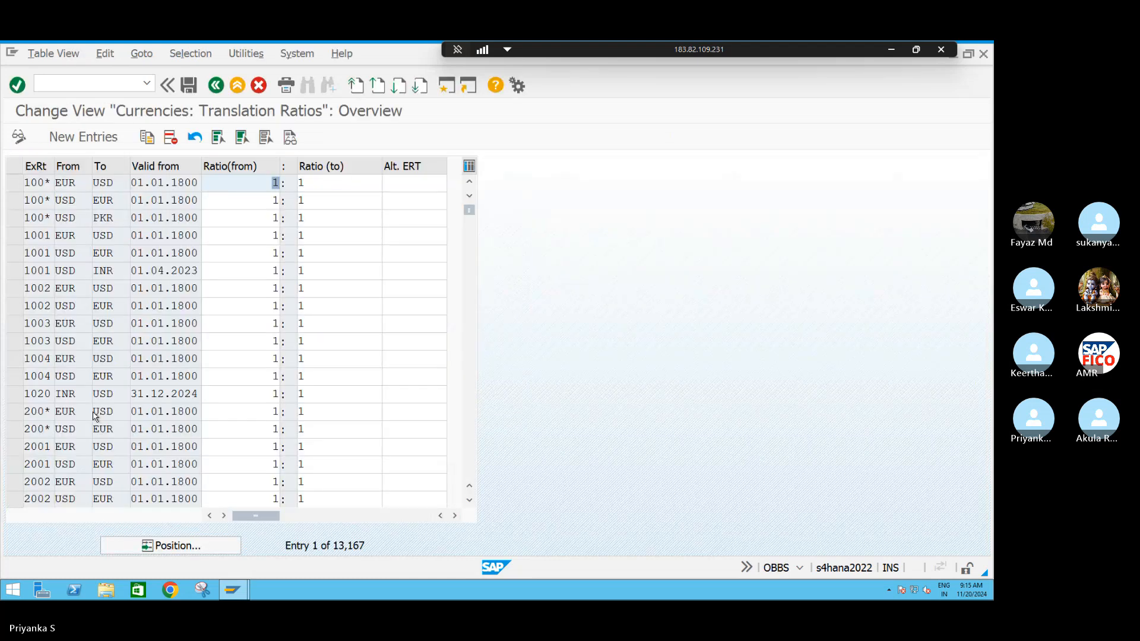
{"action": "left_click", "coordinate": [83, 137]}
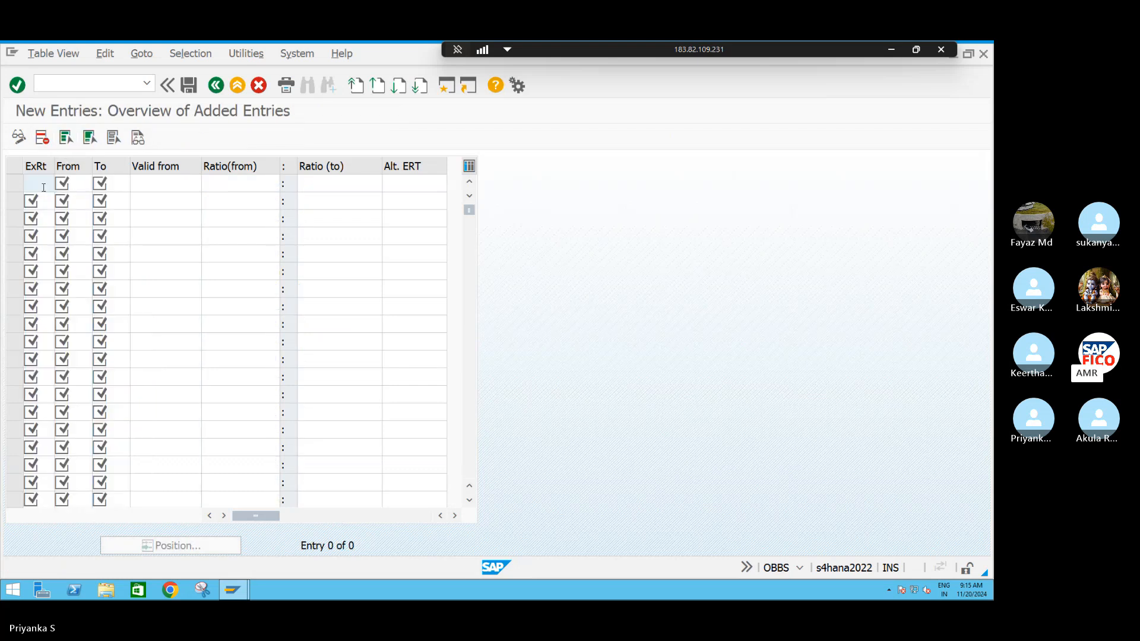
Enter exchange rate type M with source currency USD and target currency INR in the first translation ratio row.
{"action": "type", "text": "M"}
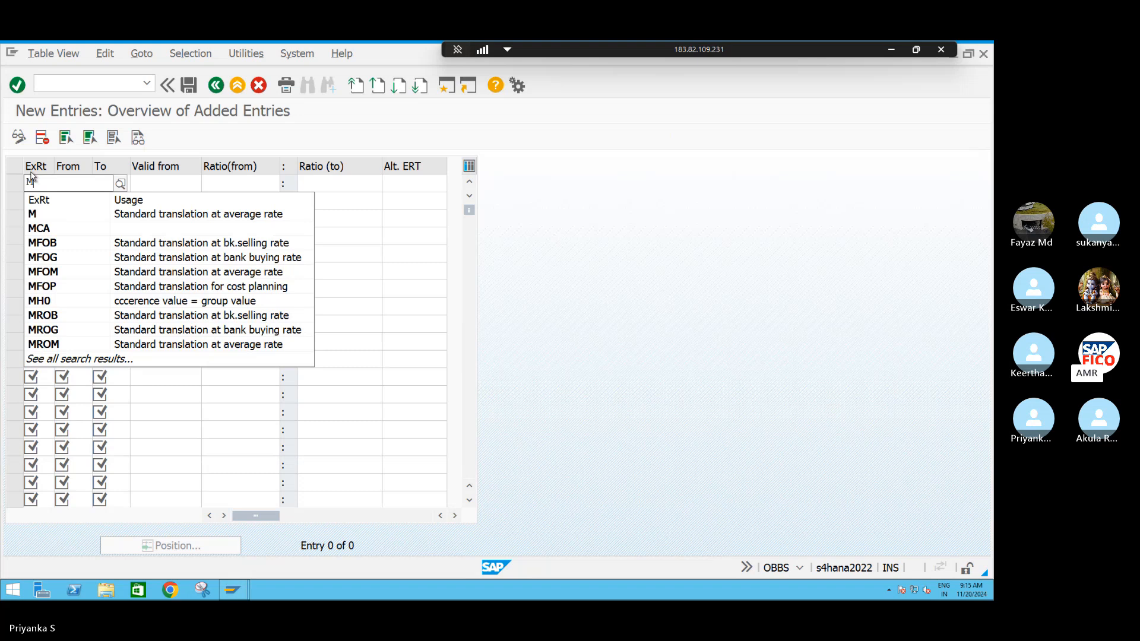
{"action": "left_click", "coordinate": [39, 209]}
{"action": "left_click", "coordinate": [63, 189]}
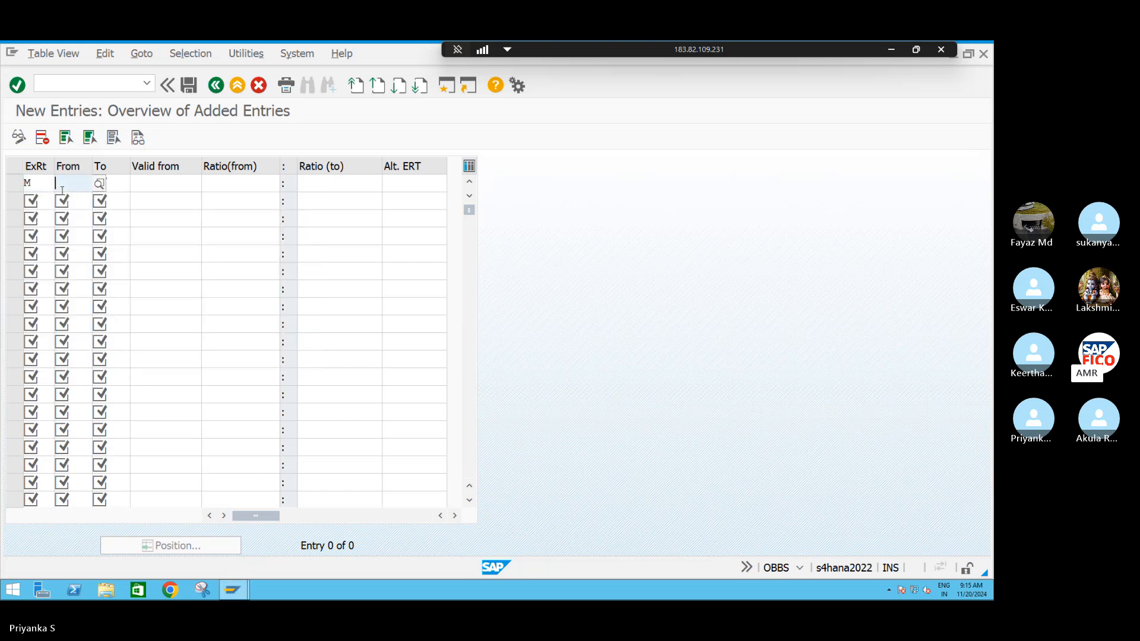
{"action": "type", "text": "USD"}
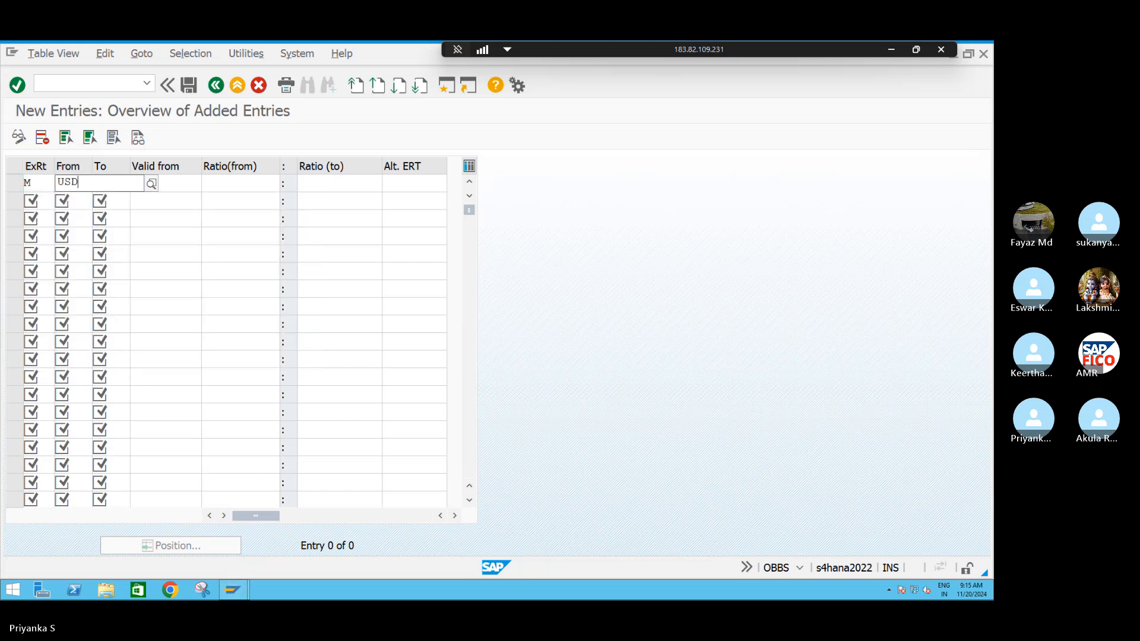
{"action": "key", "text": "Tab"}
{"action": "type", "text": "INR"}
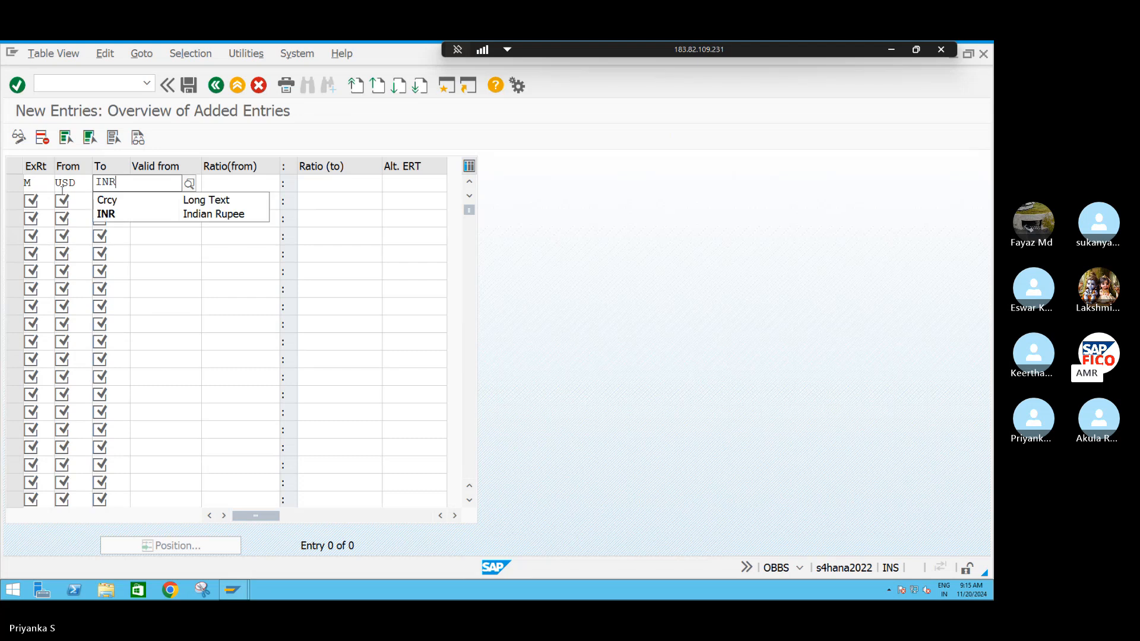
{"action": "left_click", "coordinate": [113, 213]}
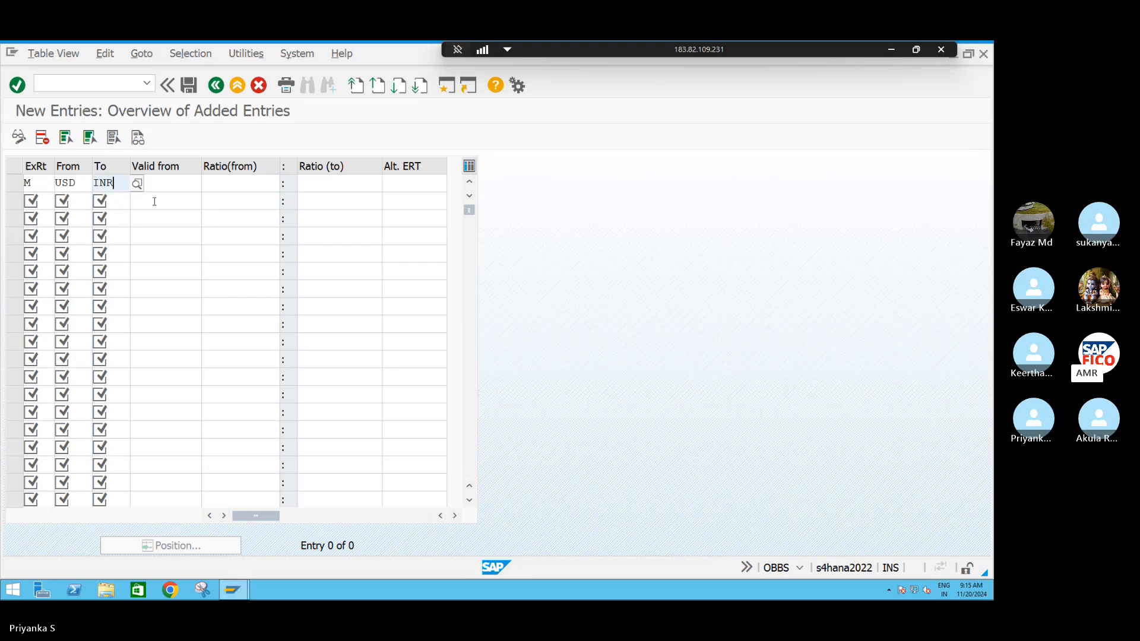
Set the USD to INR ratio's valid-from date to 01.12.2024 using the calendar.
{"action": "key", "text": "Tab"}
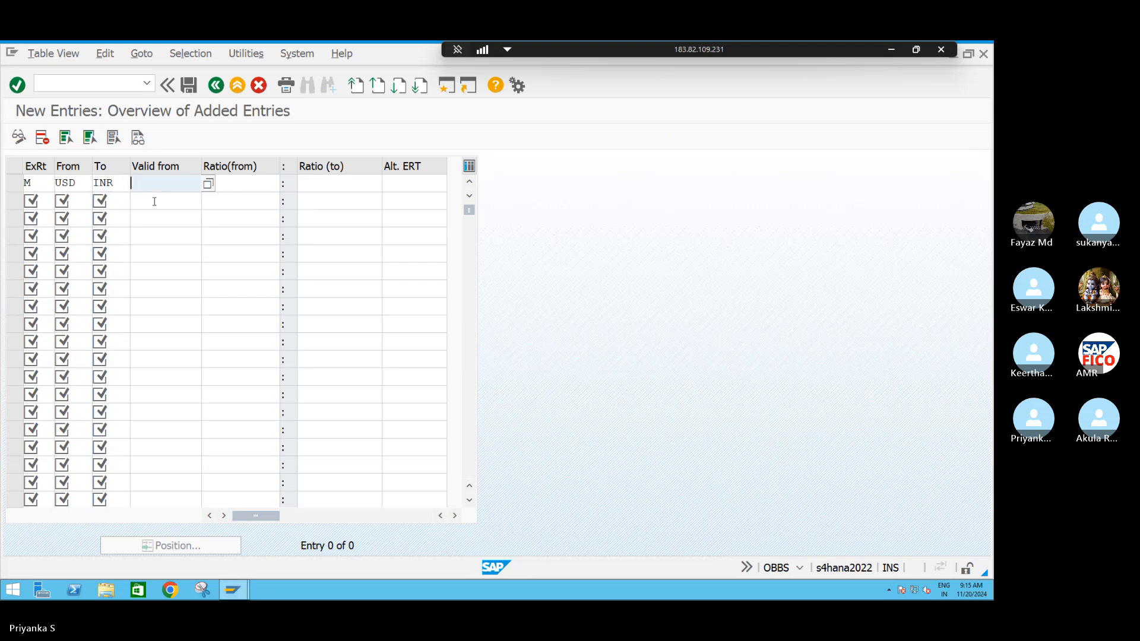
{"action": "left_click", "coordinate": [207, 185]}
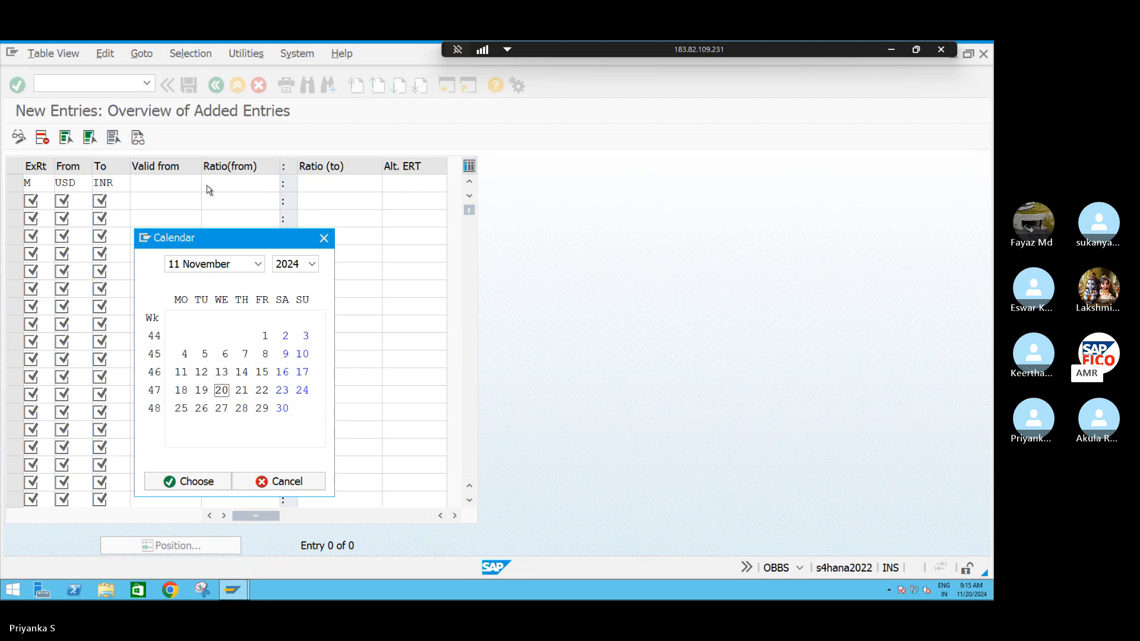
{"action": "left_click", "coordinate": [258, 264]}
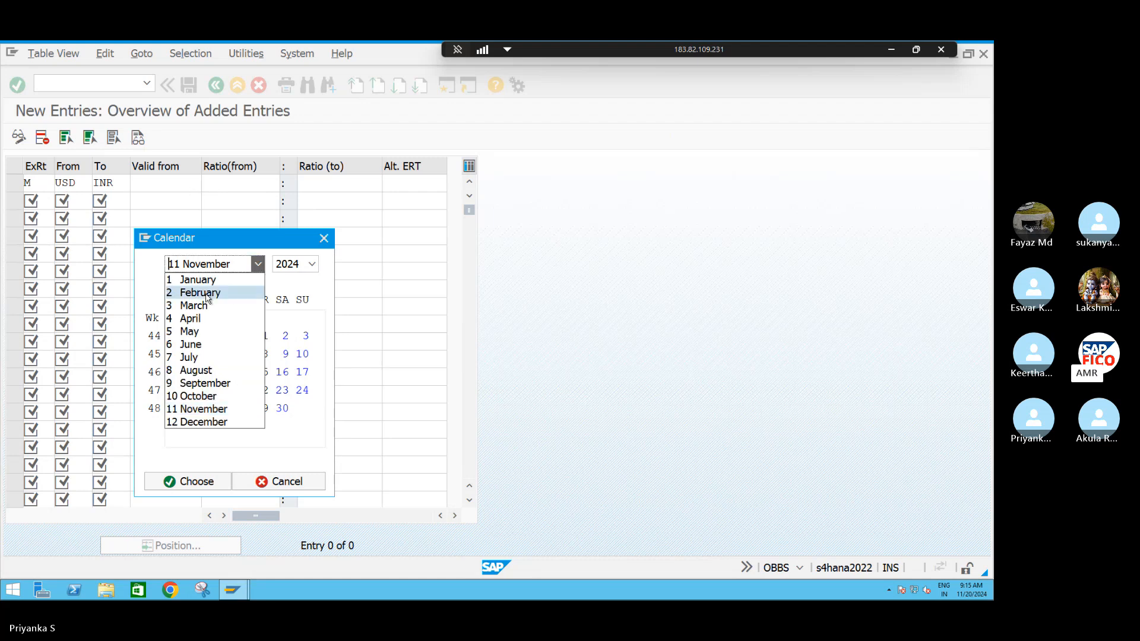
{"action": "left_click", "coordinate": [193, 422]}
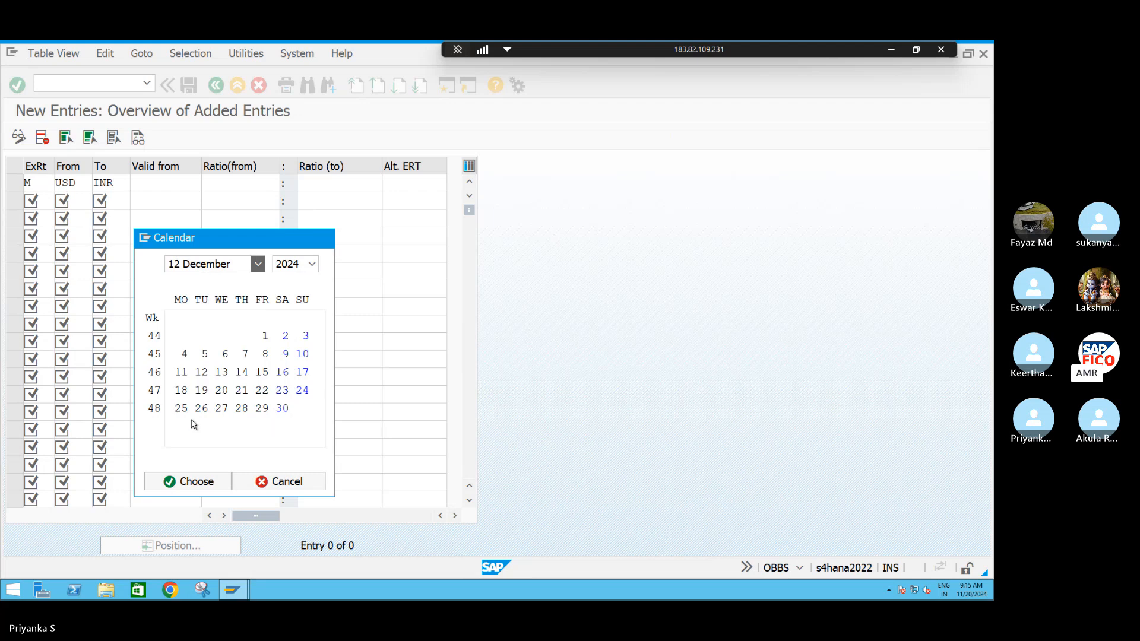
{"action": "left_click", "coordinate": [303, 335]}
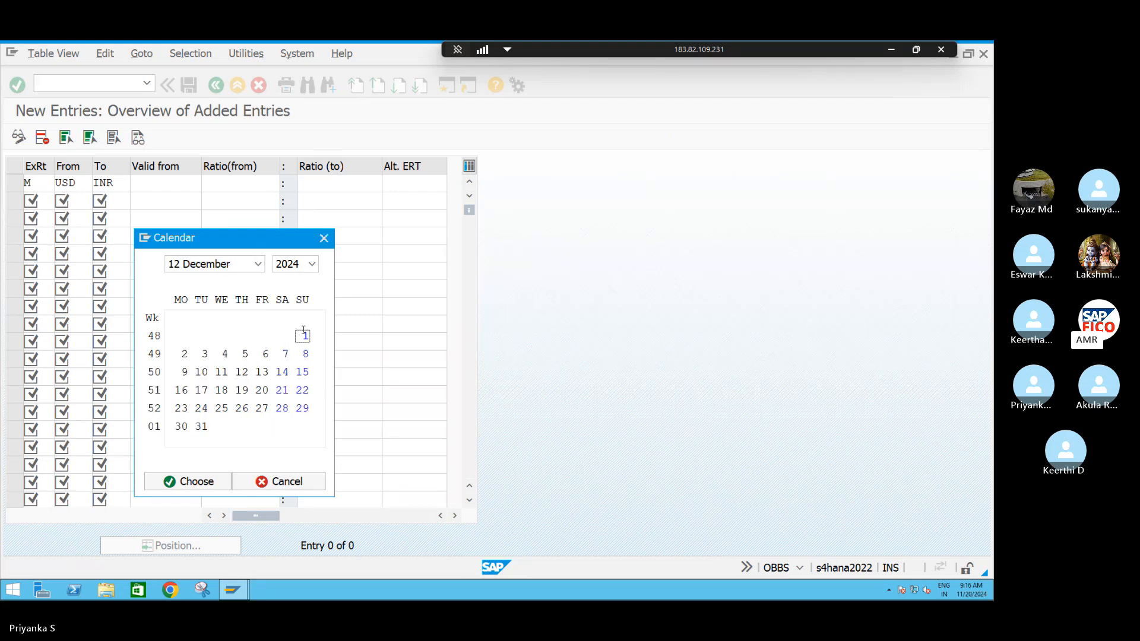
{"action": "left_click", "coordinate": [192, 480]}
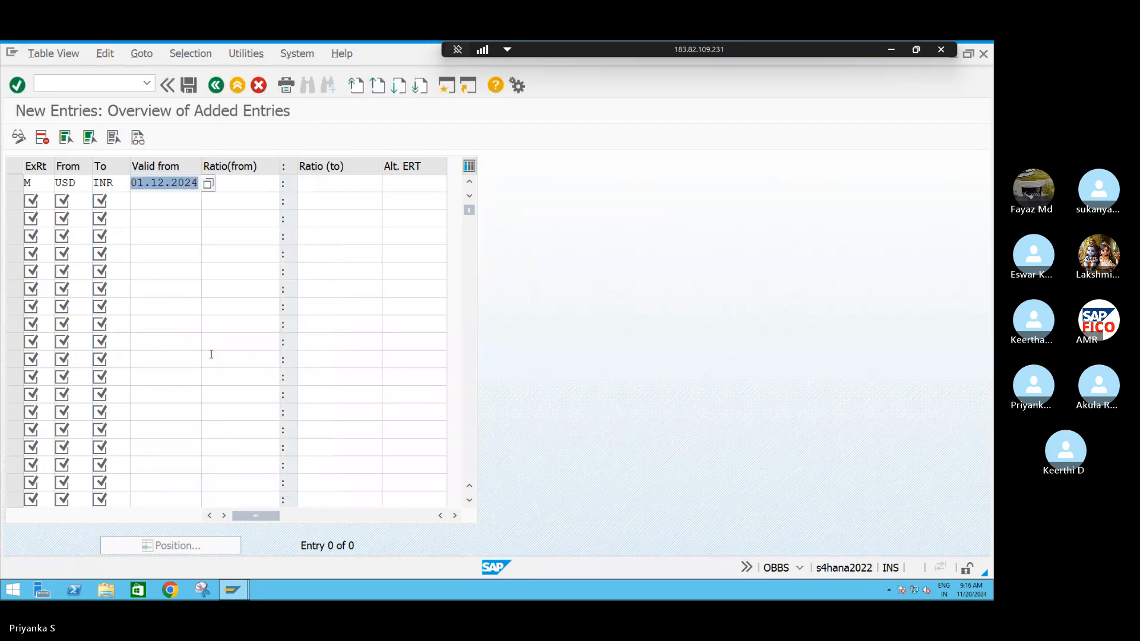
Set the USD to INR translation ratio to 1:1 and validate the entry.
{"action": "left_click", "coordinate": [239, 183]}
{"action": "type", "text": "1"}
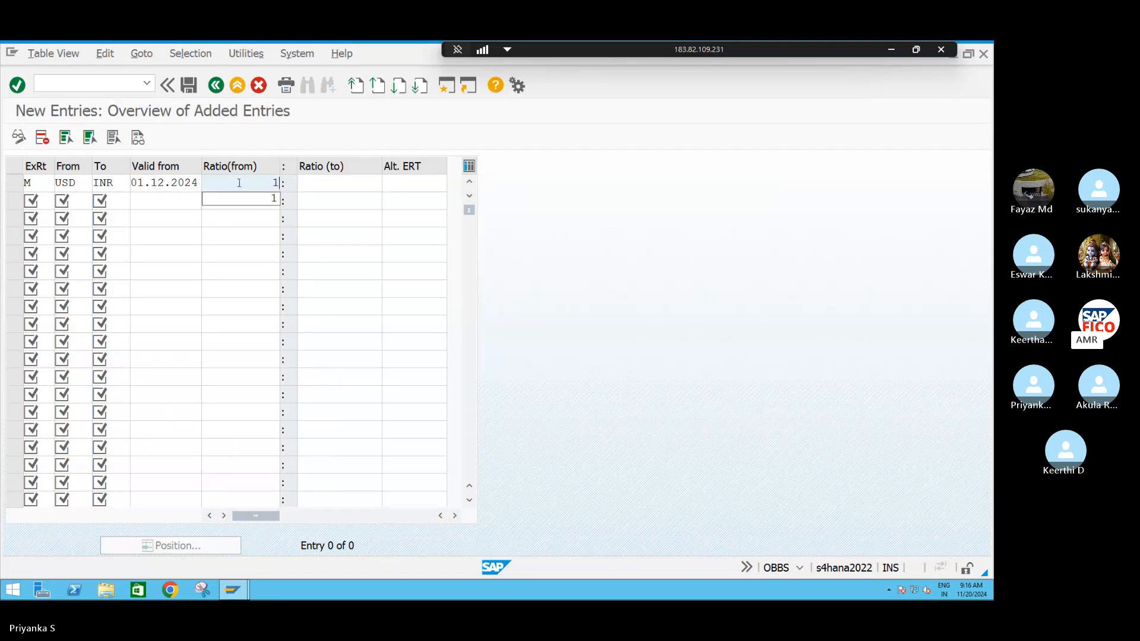
{"action": "key", "text": "Tab"}
{"action": "type", "text": "1"}
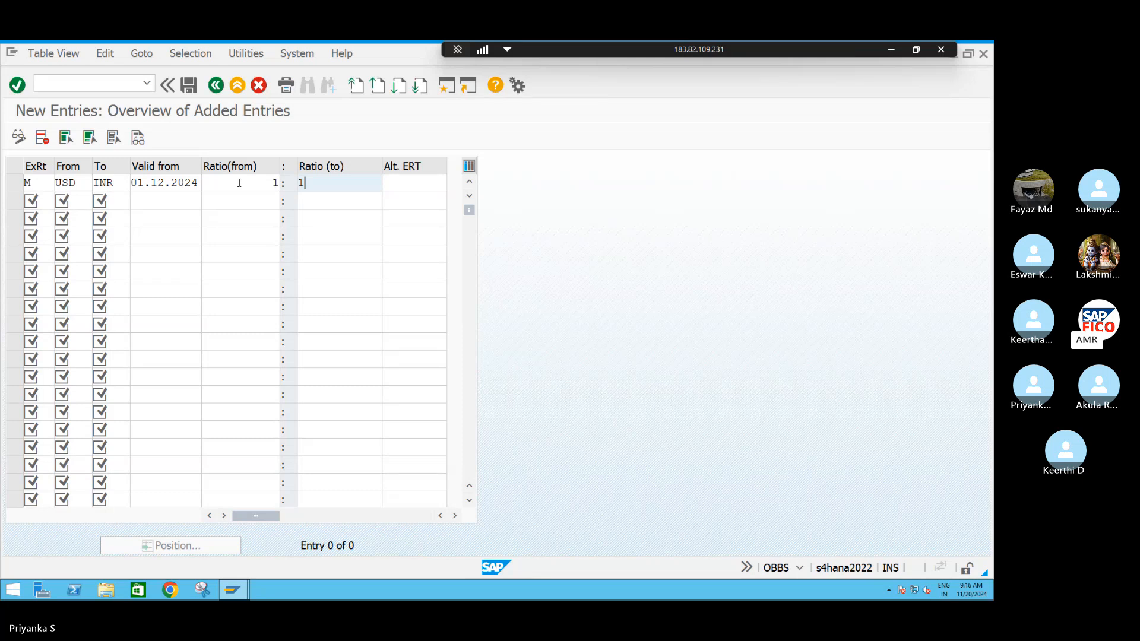
{"action": "key", "text": "Return"}
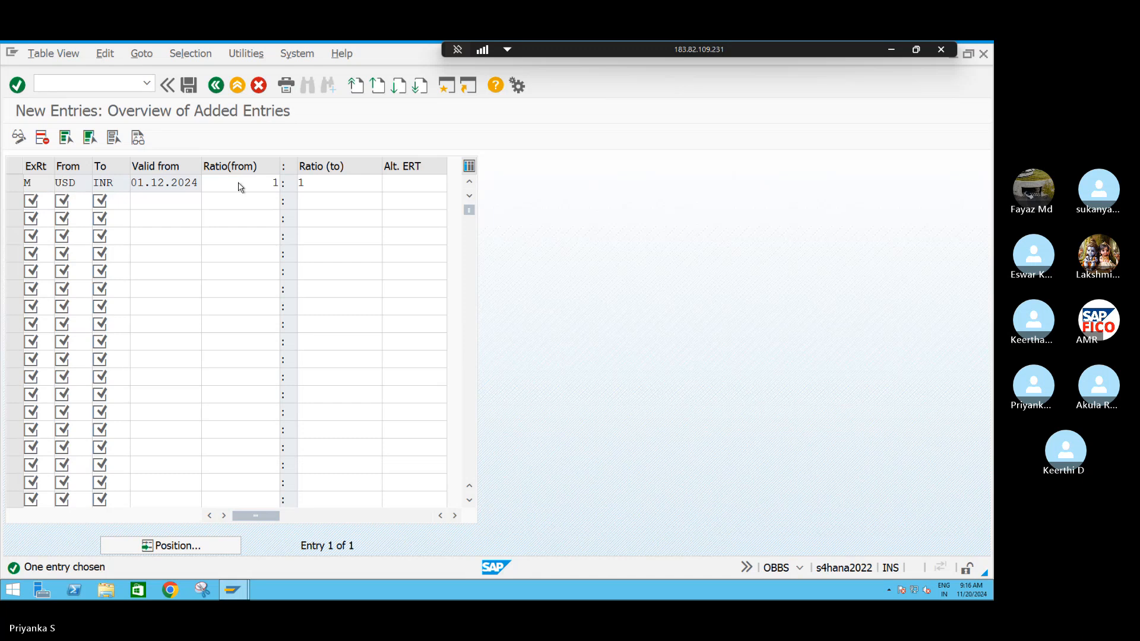
Save the translation ratio under a new customizing request with the short description S4HANA.
{"action": "key", "text": "ctrl+s"}
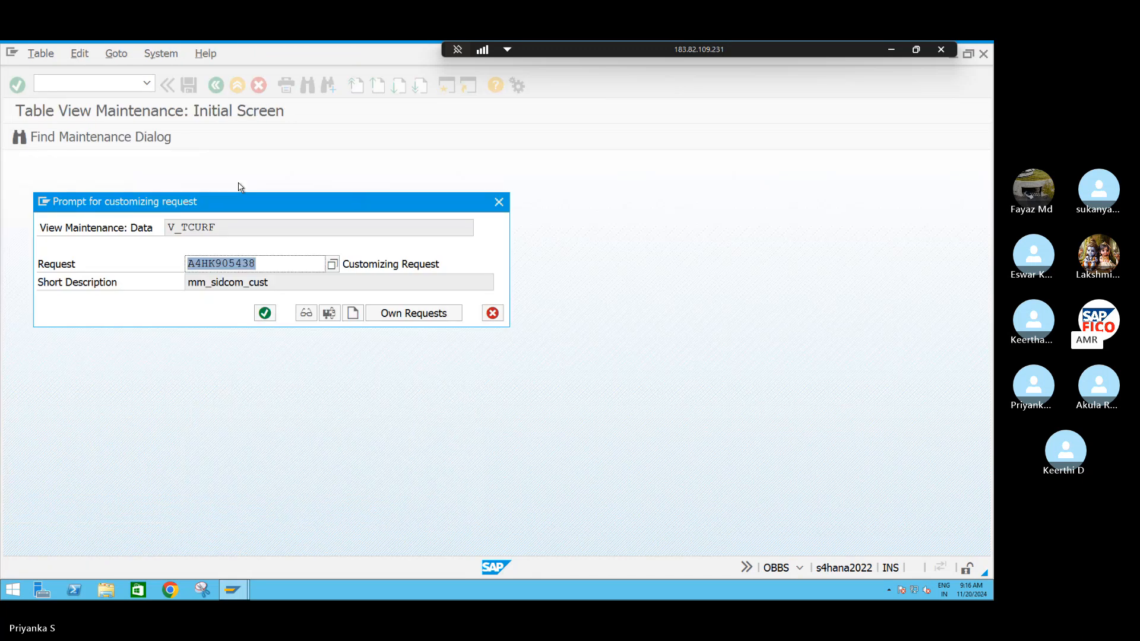
{"action": "left_click", "coordinate": [353, 315]}
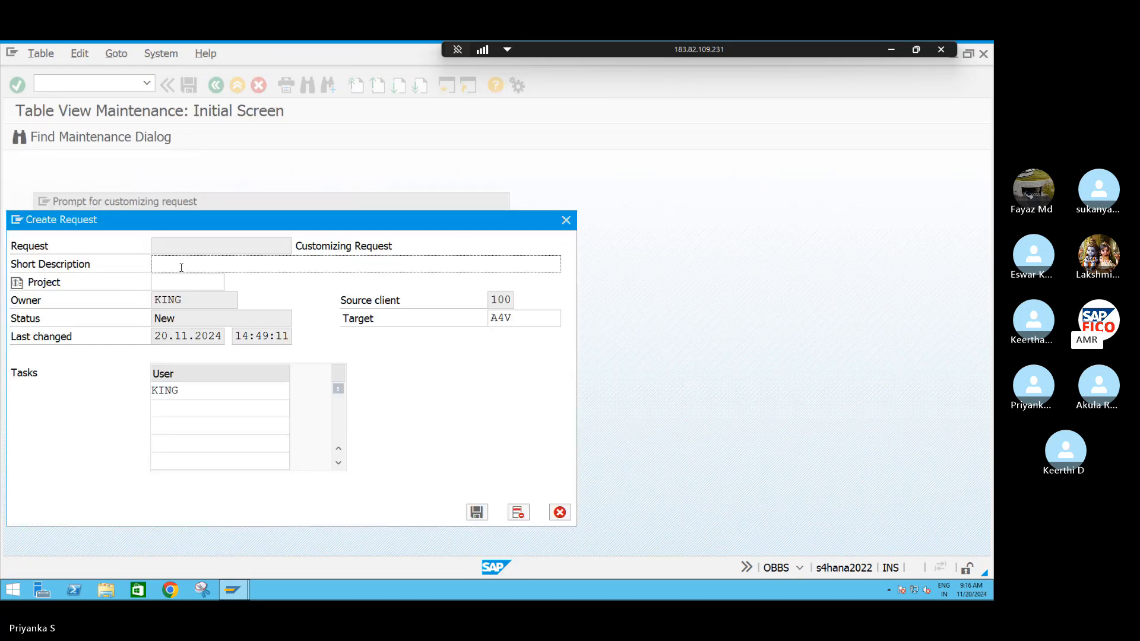
{"action": "type", "text": "S4HANA"}
{"action": "key", "text": "Return"}
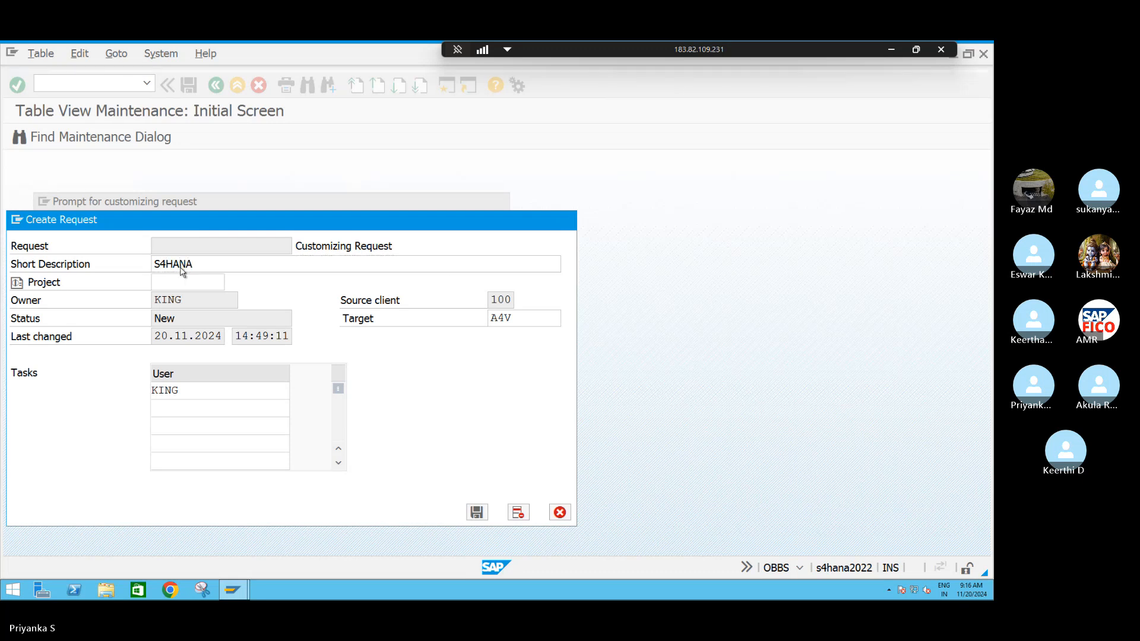
{"action": "left_click", "coordinate": [265, 313]}
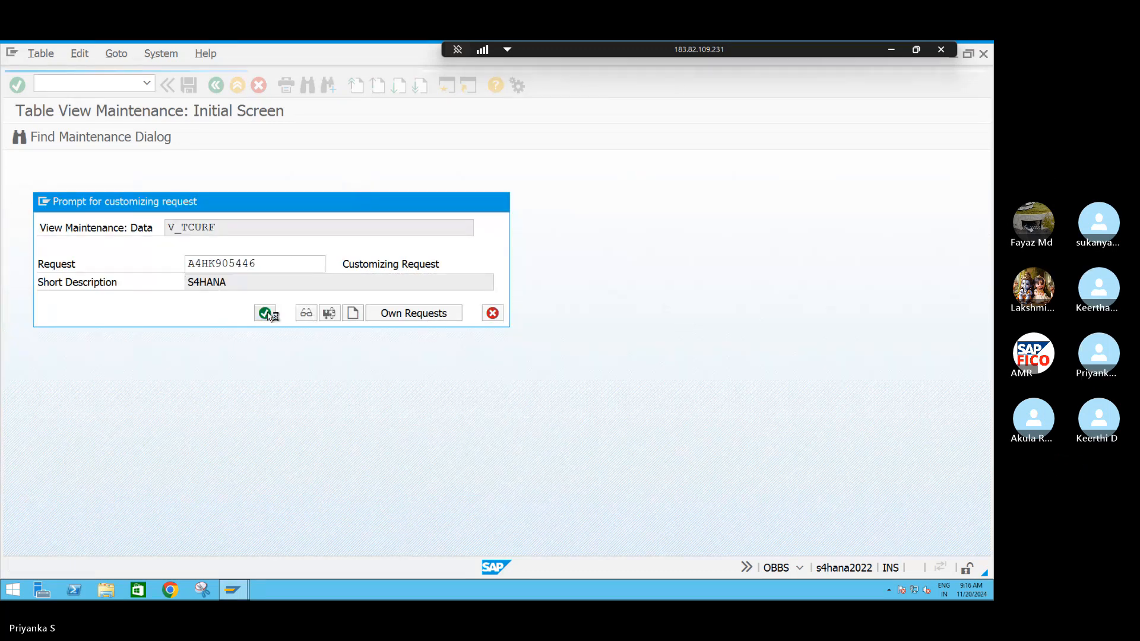
Return to the IMG structure, open the Enter Exchange Rates activity and start new entries.
{"action": "left_click", "coordinate": [216, 86]}
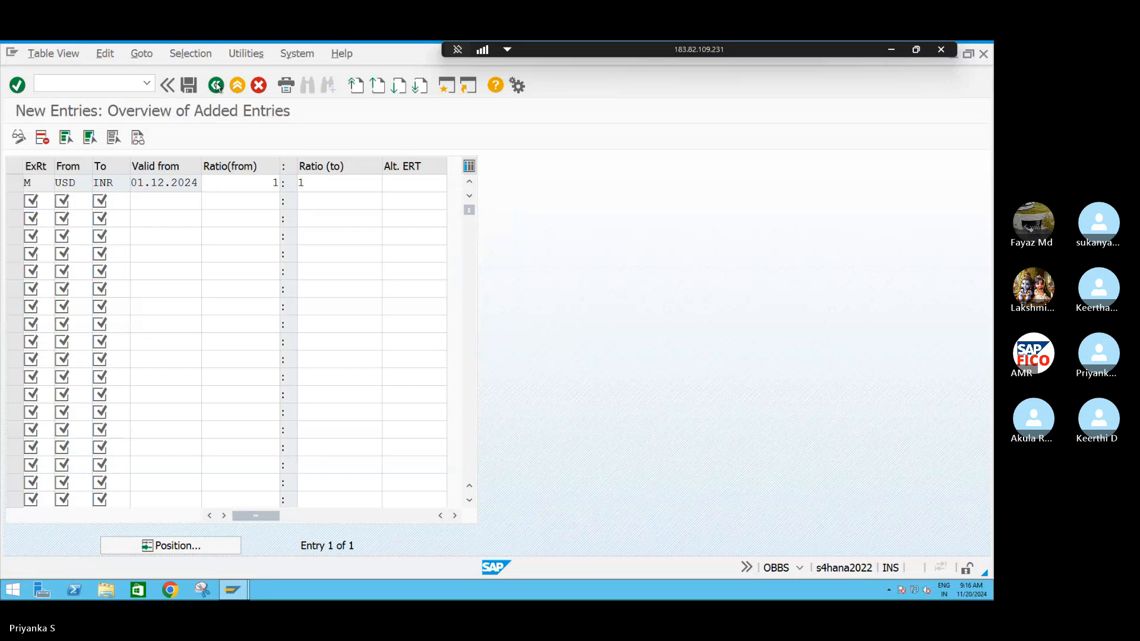
{"action": "left_click", "coordinate": [216, 86]}
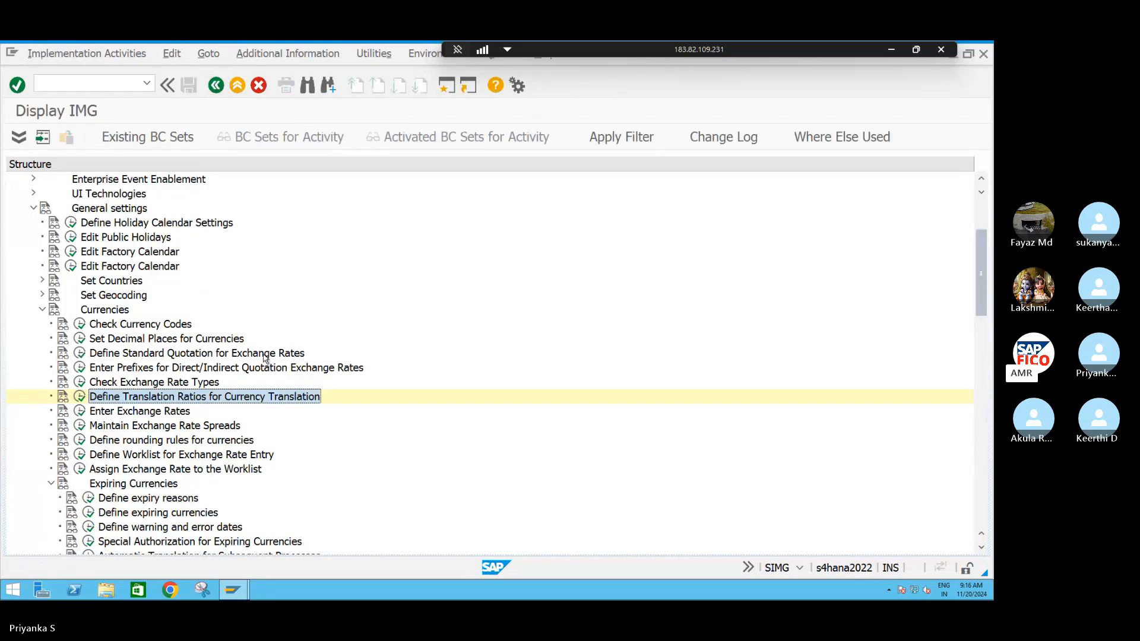
{"action": "left_click", "coordinate": [79, 412]}
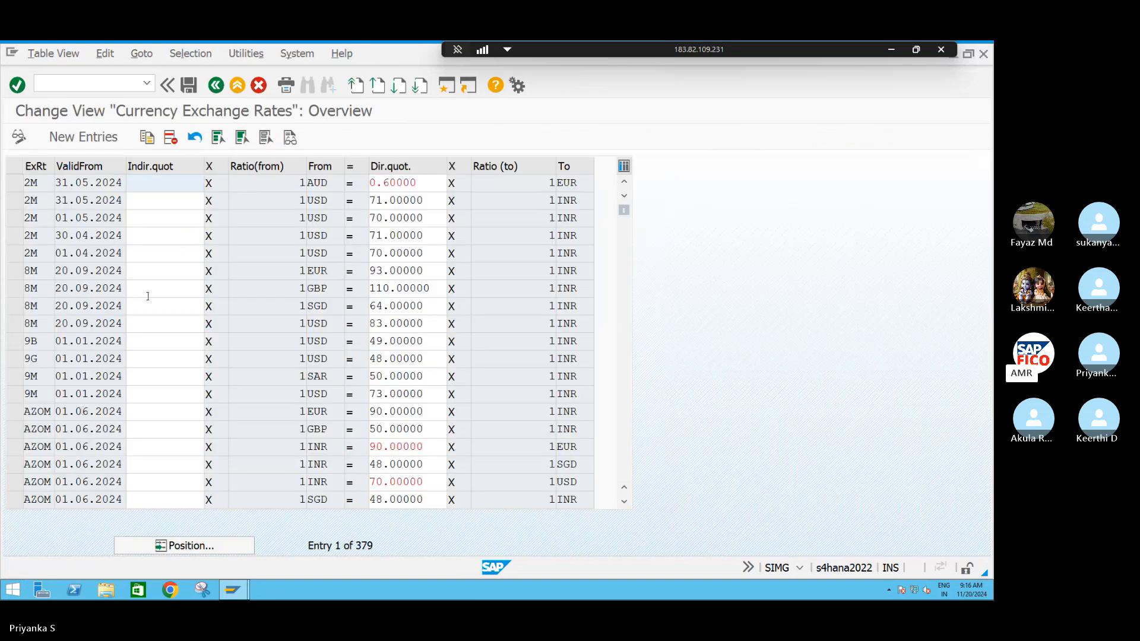
{"action": "left_click", "coordinate": [83, 137]}
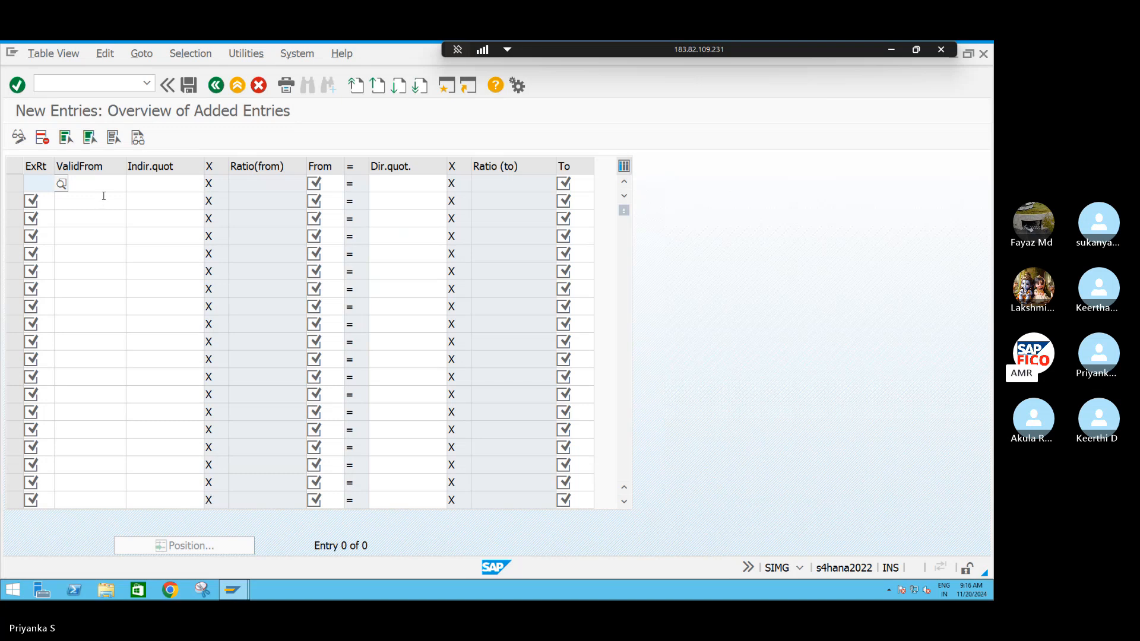
Fill the first exchange rate row with type M, valid-from date 01.12.2024 and source currency USD.
{"action": "type", "text": "M"}
{"action": "key", "text": "Tab"}
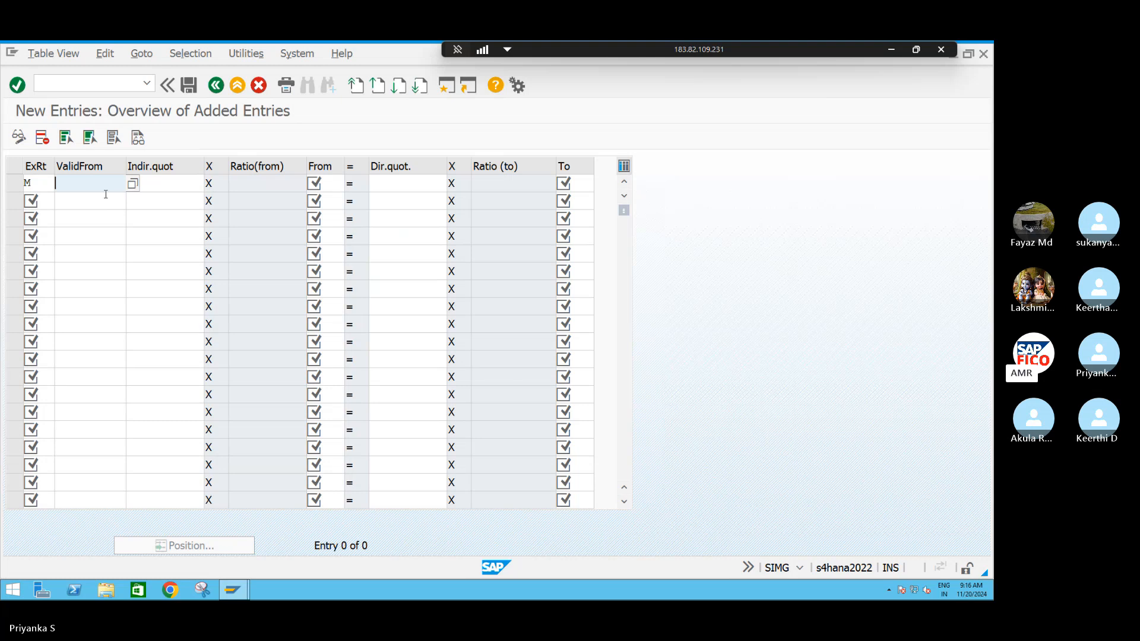
{"action": "type", "text": "01"}
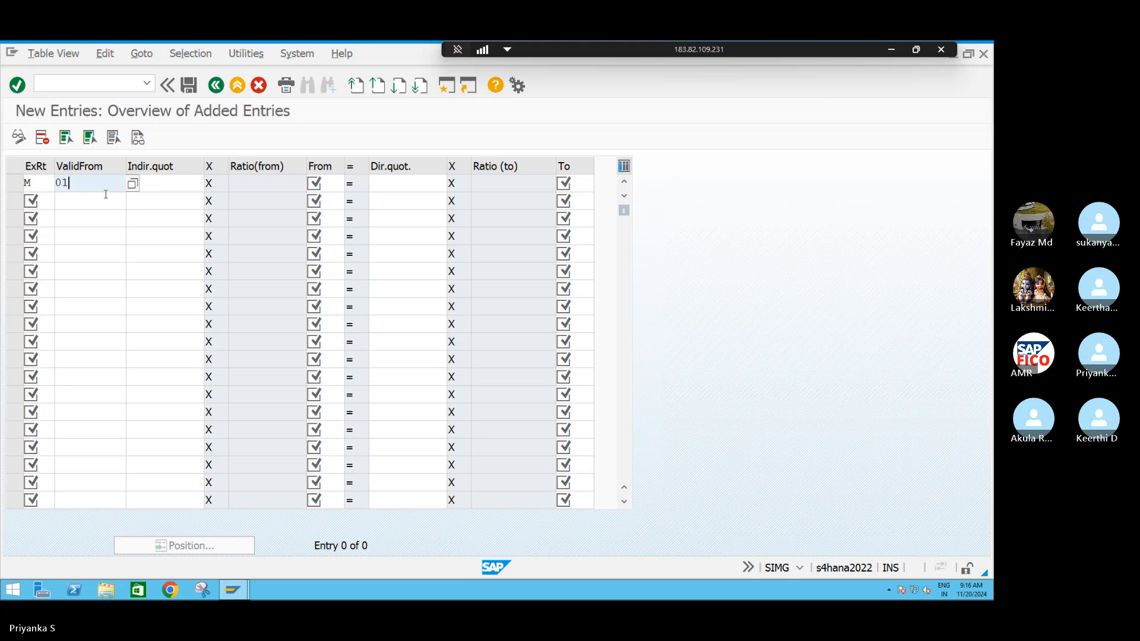
{"action": "type", "text": ".12.2024"}
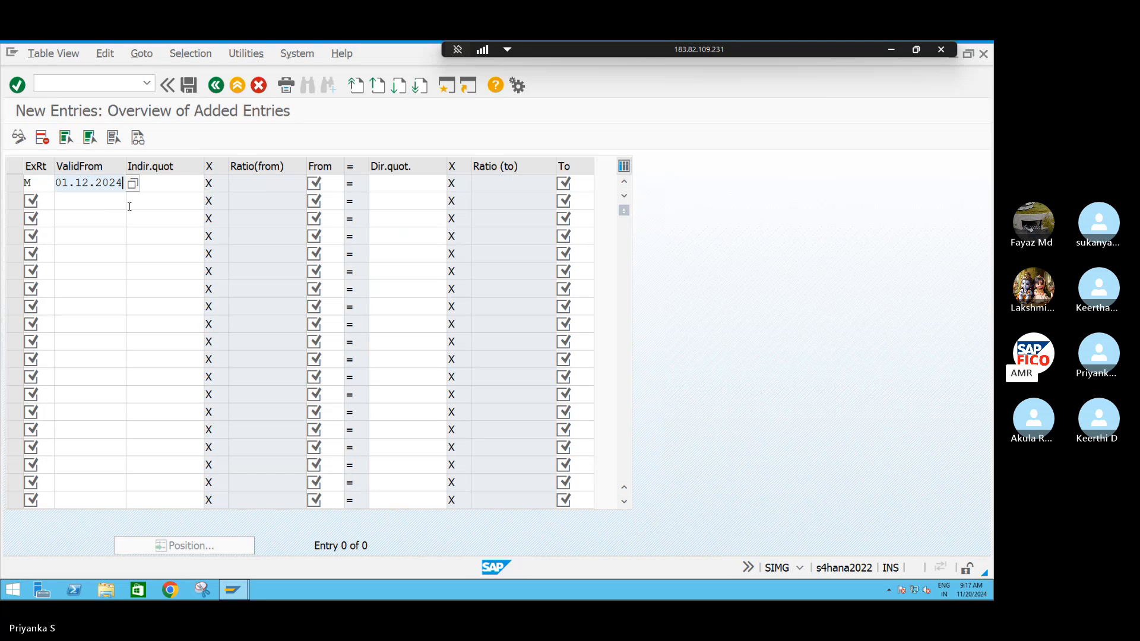
{"action": "key", "text": "Tab"}
{"action": "key", "text": "Tab"}
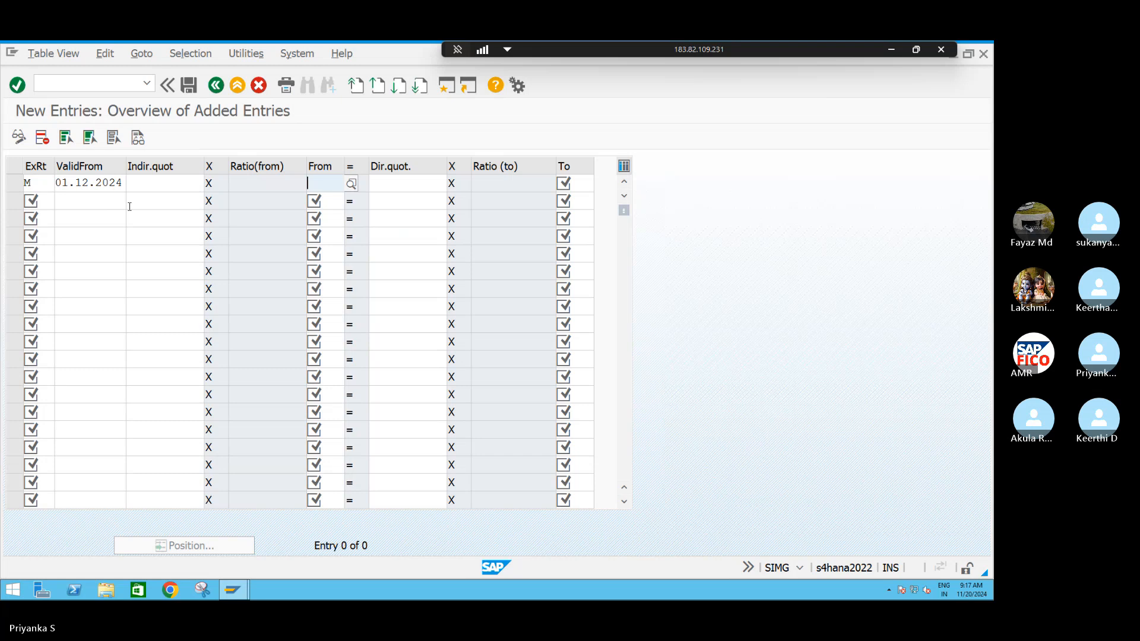
{"action": "type", "text": "USD"}
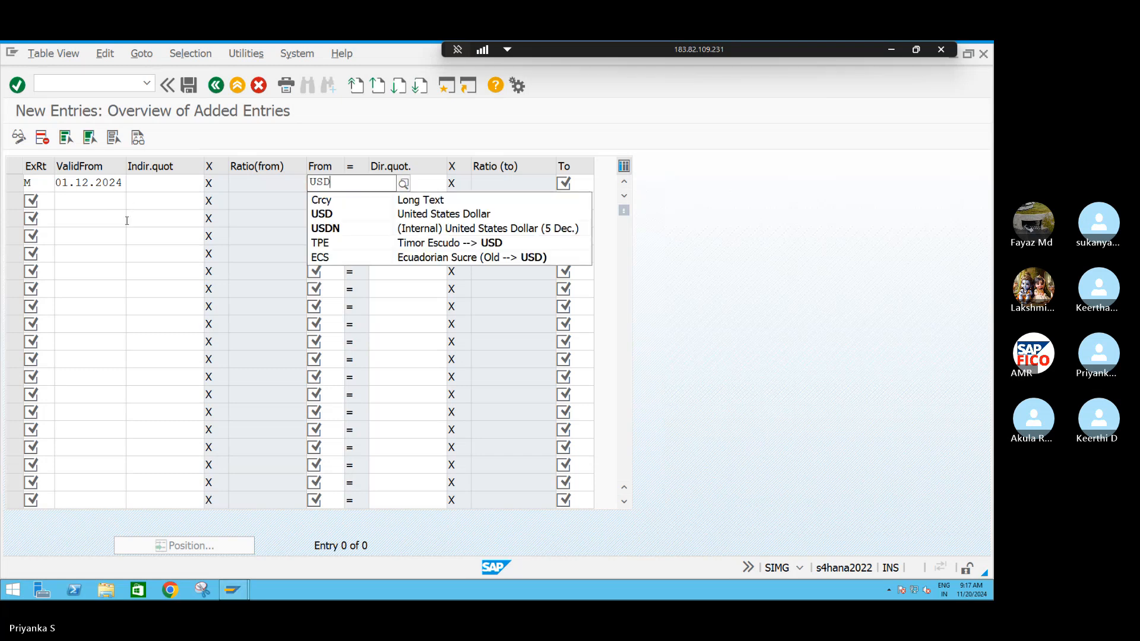
{"action": "left_click", "coordinate": [336, 213]}
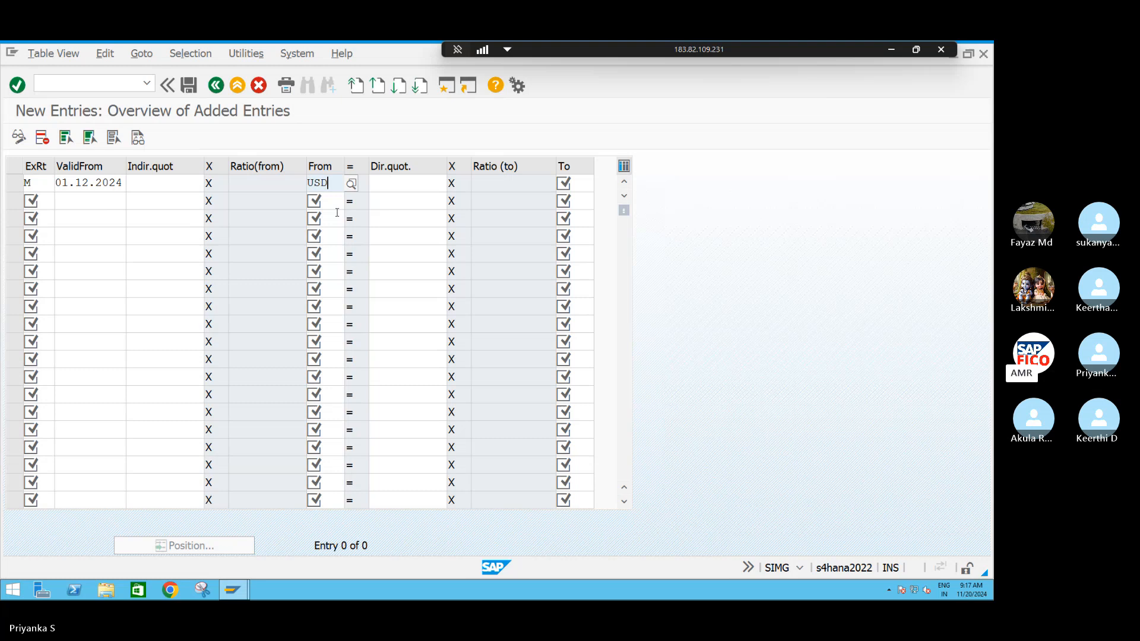
Set the first row's direct quotation to 75 and its target currency to INR.
{"action": "left_click", "coordinate": [399, 187]}
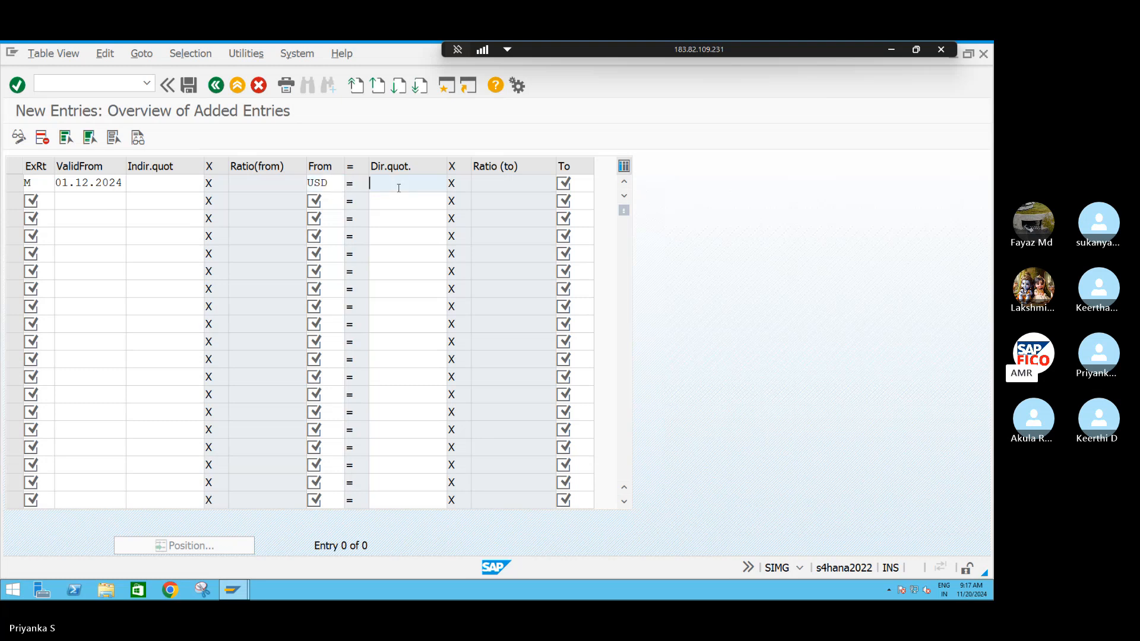
{"action": "type", "text": "75"}
{"action": "key", "text": "Tab"}
{"action": "type", "text": "I"}
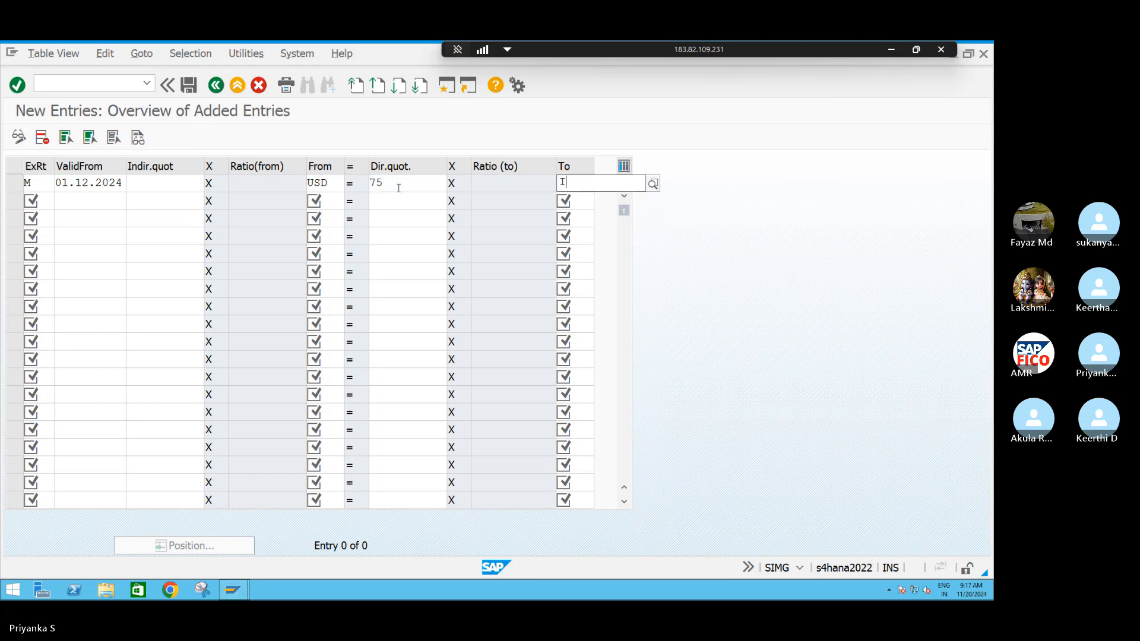
{"action": "type", "text": "NR"}
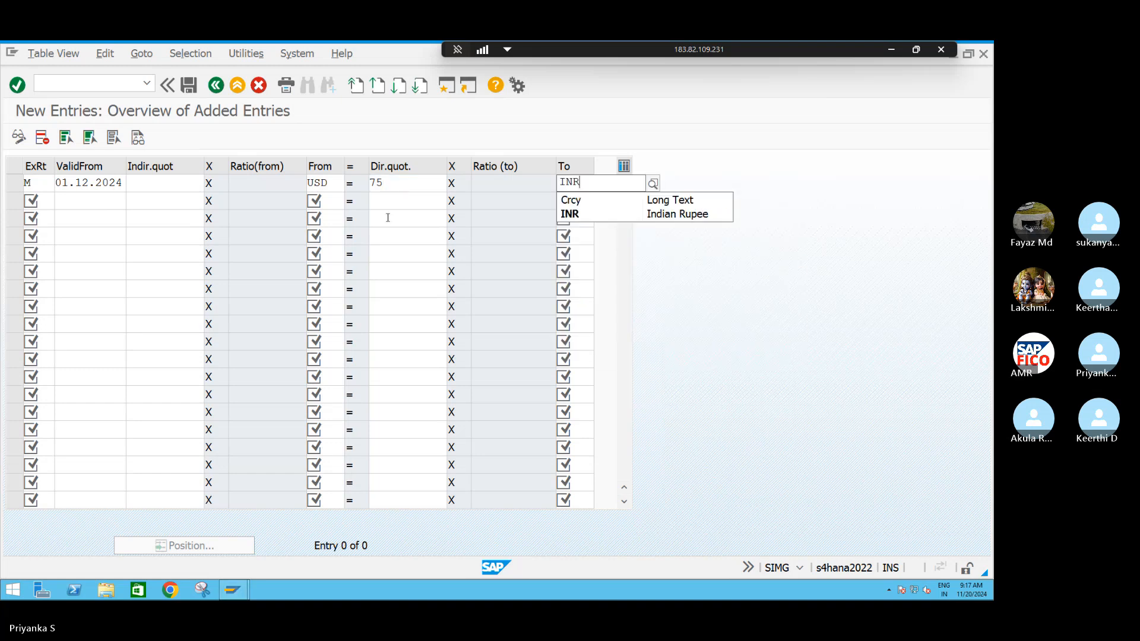
{"action": "left_click", "coordinate": [615, 216]}
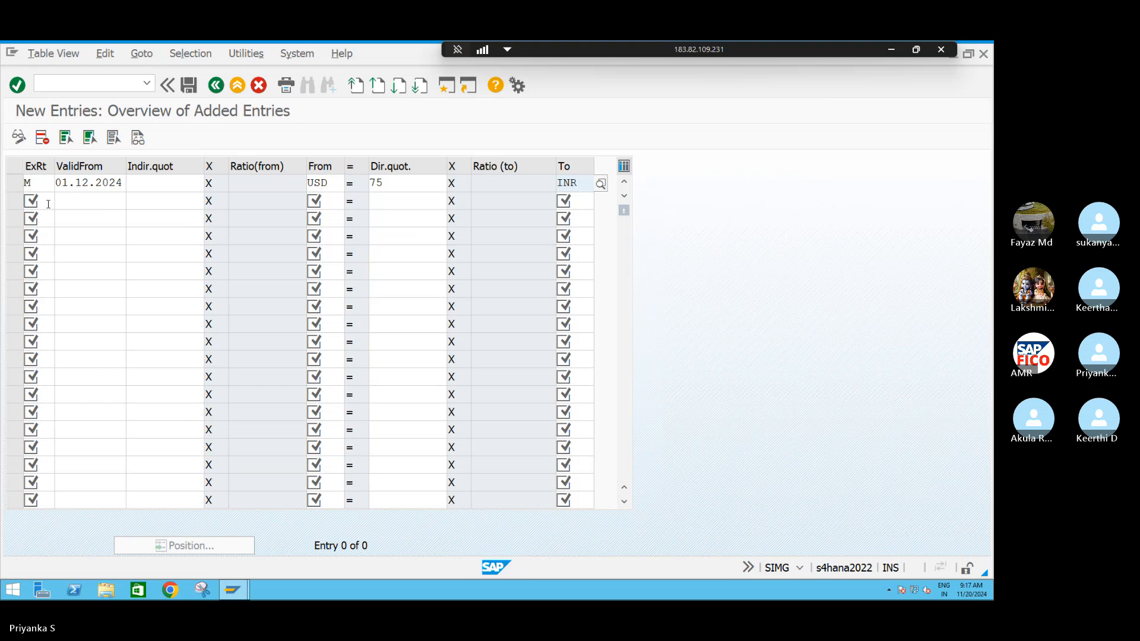
Start the second exchange rate row with type M and valid-from date 10.12.2024.
{"action": "left_click", "coordinate": [48, 203]}
{"action": "type", "text": "M"}
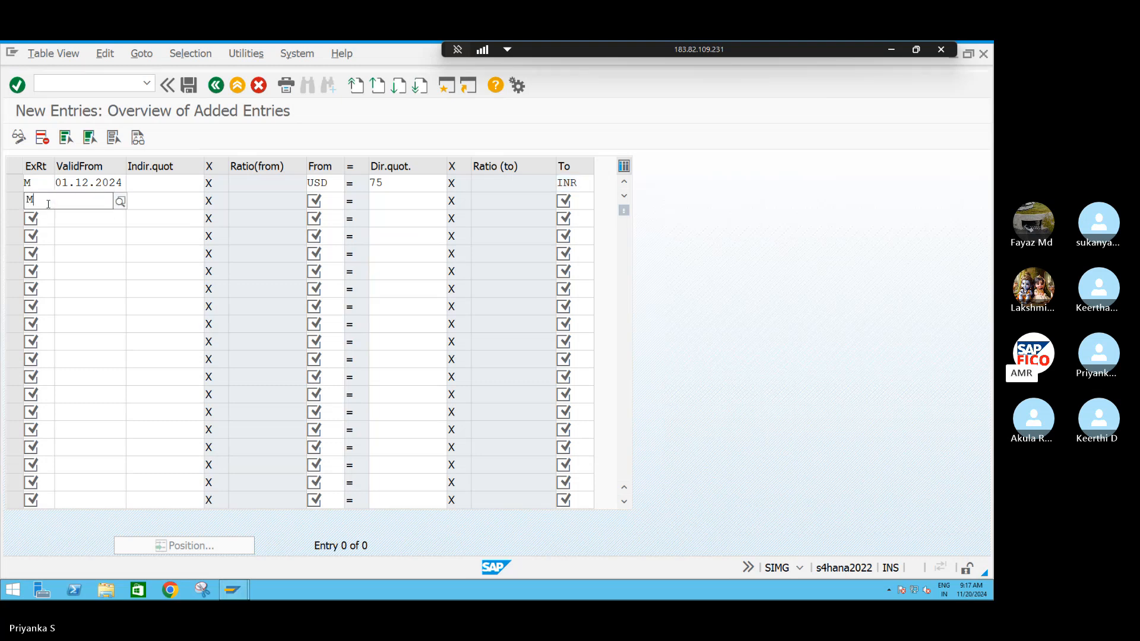
{"action": "key", "text": "Tab"}
{"action": "type", "text": "10.12."}
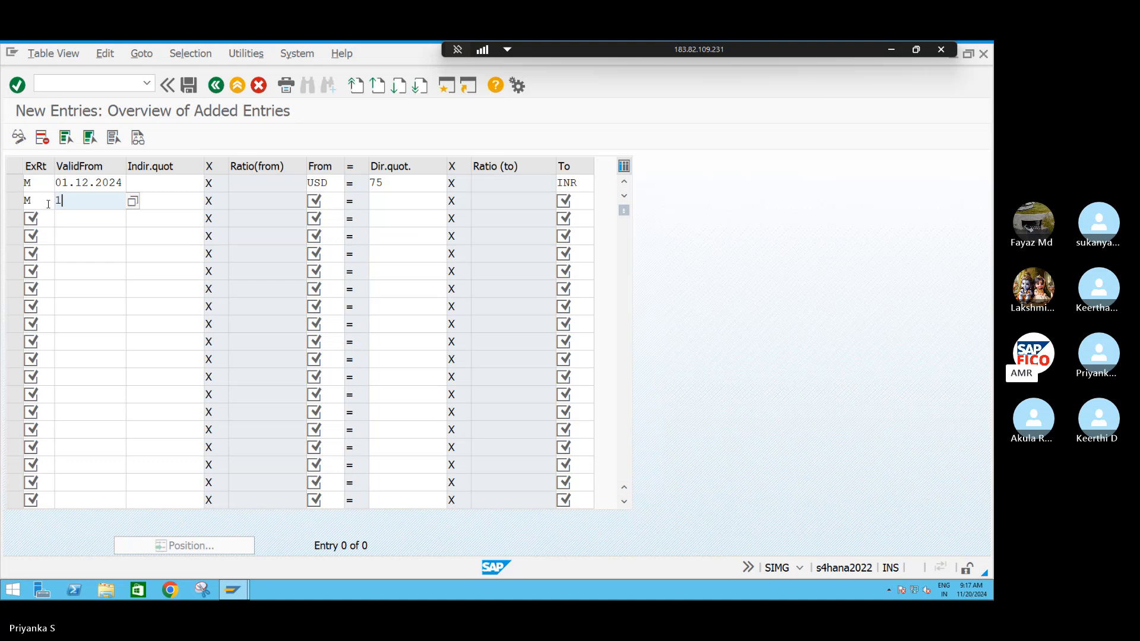
{"action": "key", "text": "Return"}
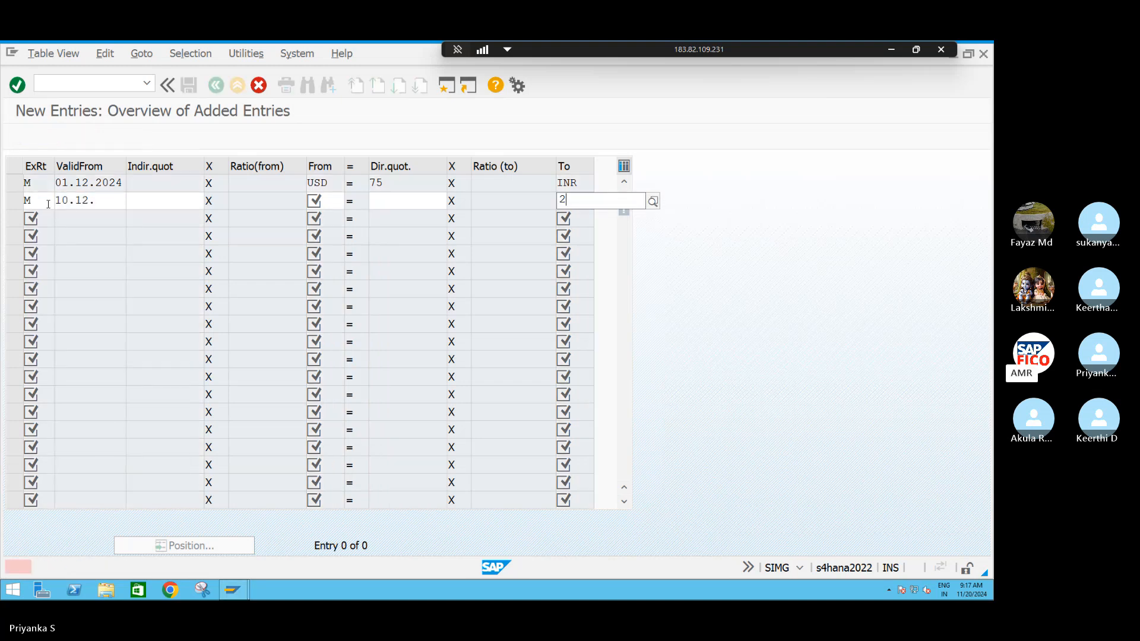
{"action": "type", "text": "2"}
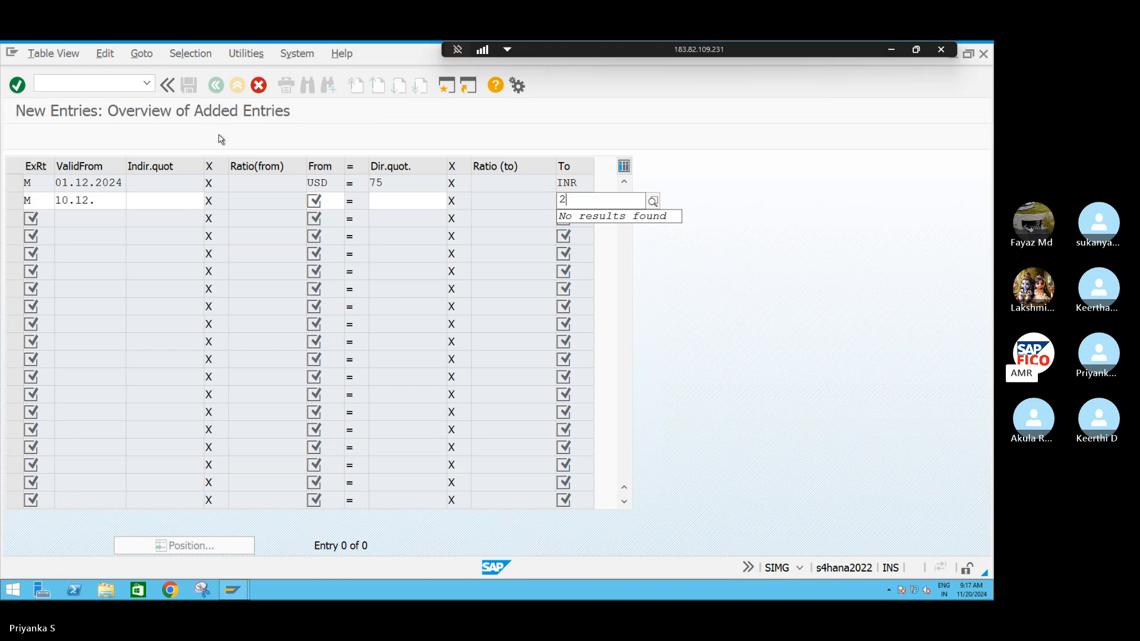
{"action": "left_click", "coordinate": [99, 201]}
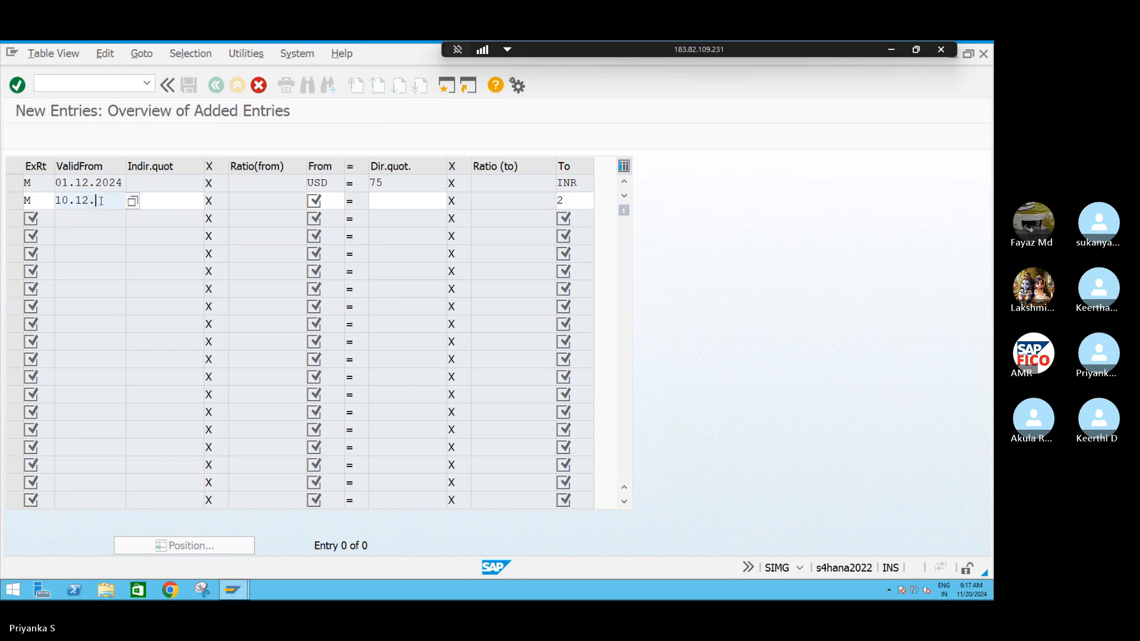
{"action": "type", "text": "2024"}
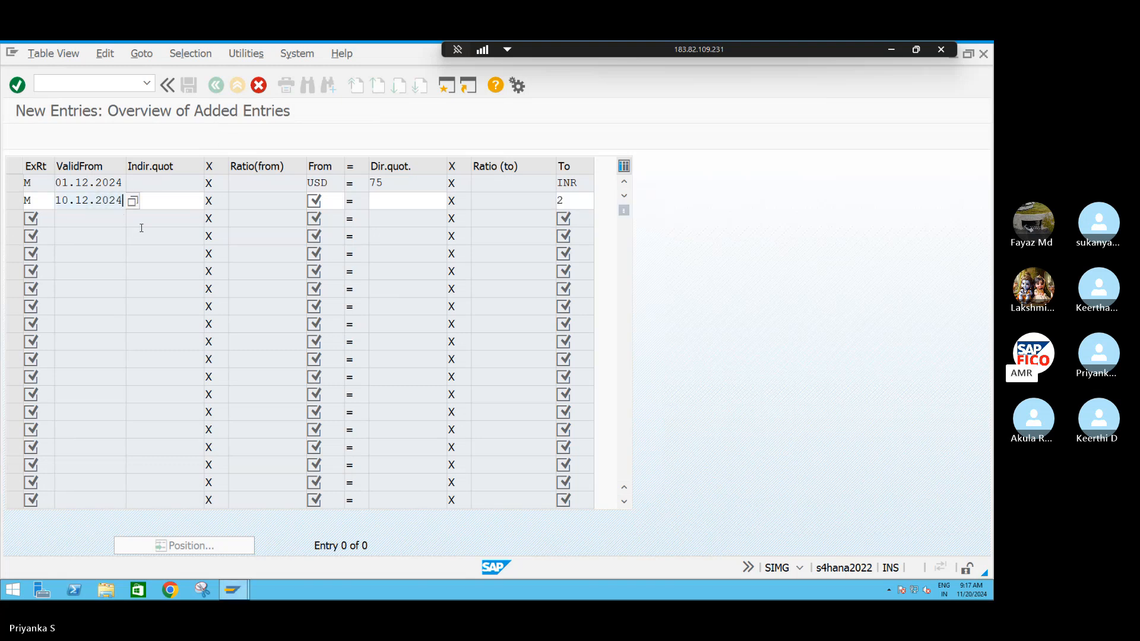
Set the second row's source currency to USD, direct quotation to 85 and target currency to INR, and save the exchange rates.
{"action": "left_click", "coordinate": [335, 201]}
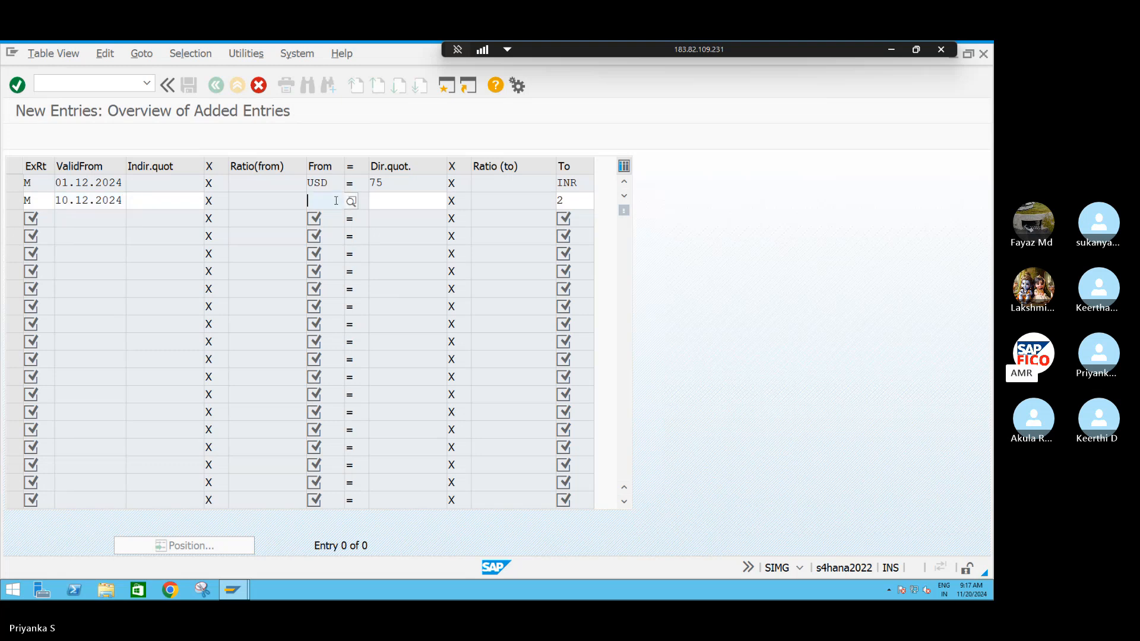
{"action": "type", "text": "USD"}
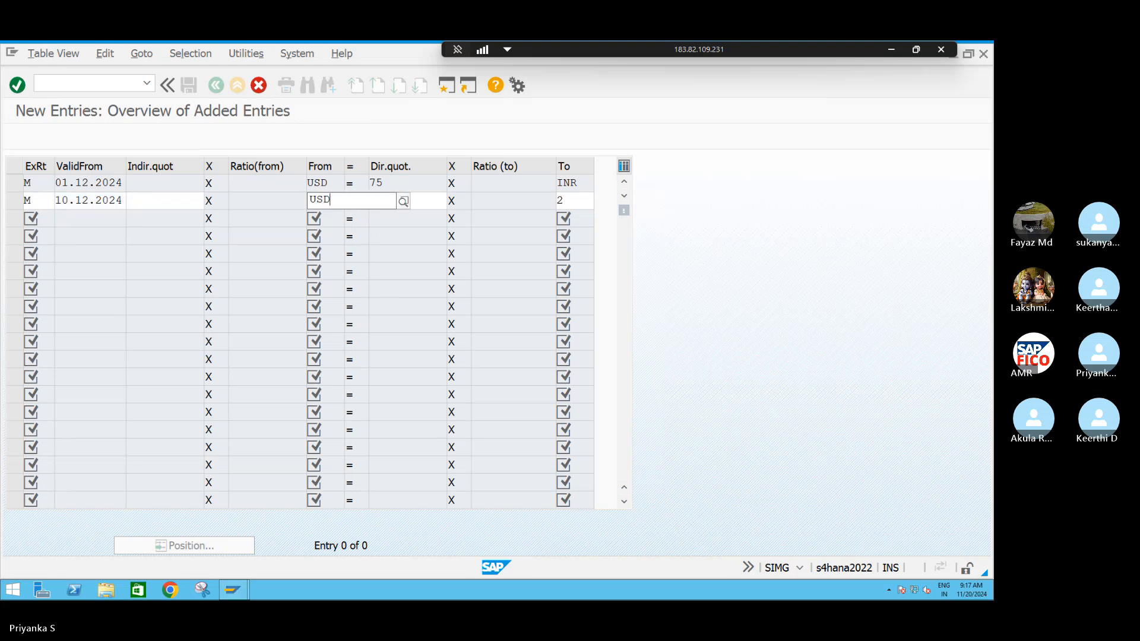
{"action": "key", "text": "Tab"}
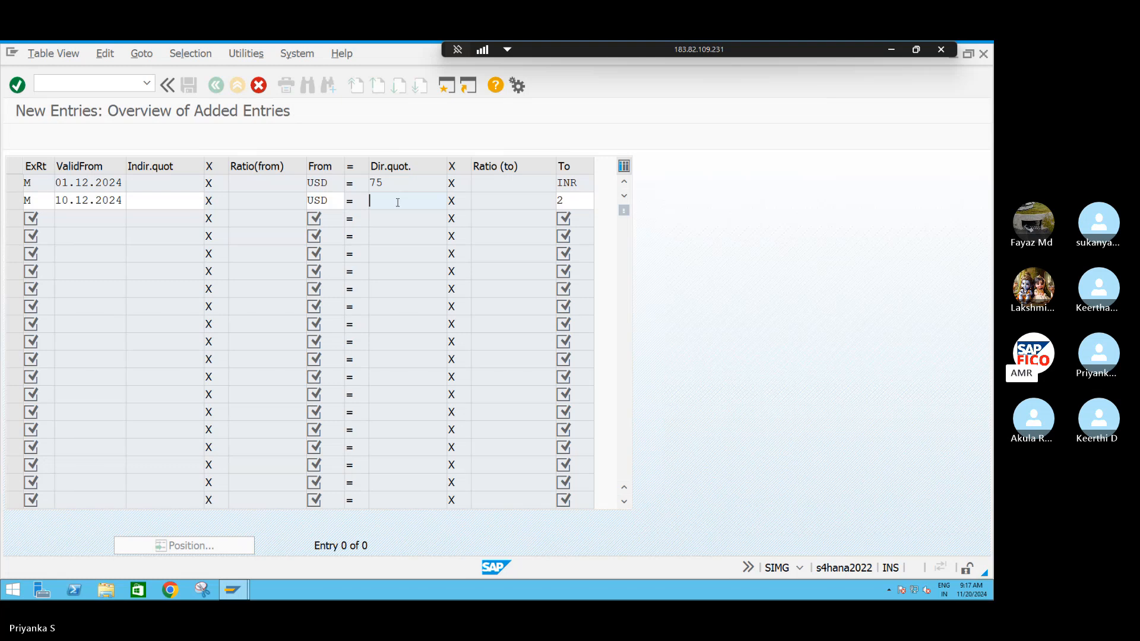
{"action": "type", "text": "85"}
{"action": "key", "text": "Tab"}
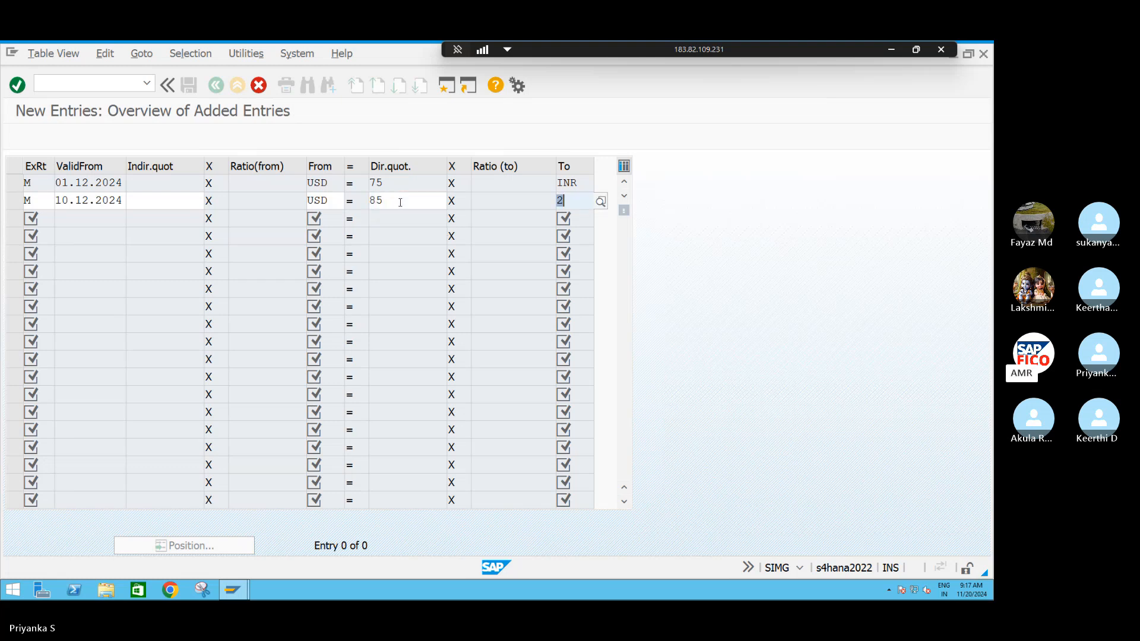
{"action": "type", "text": "INR"}
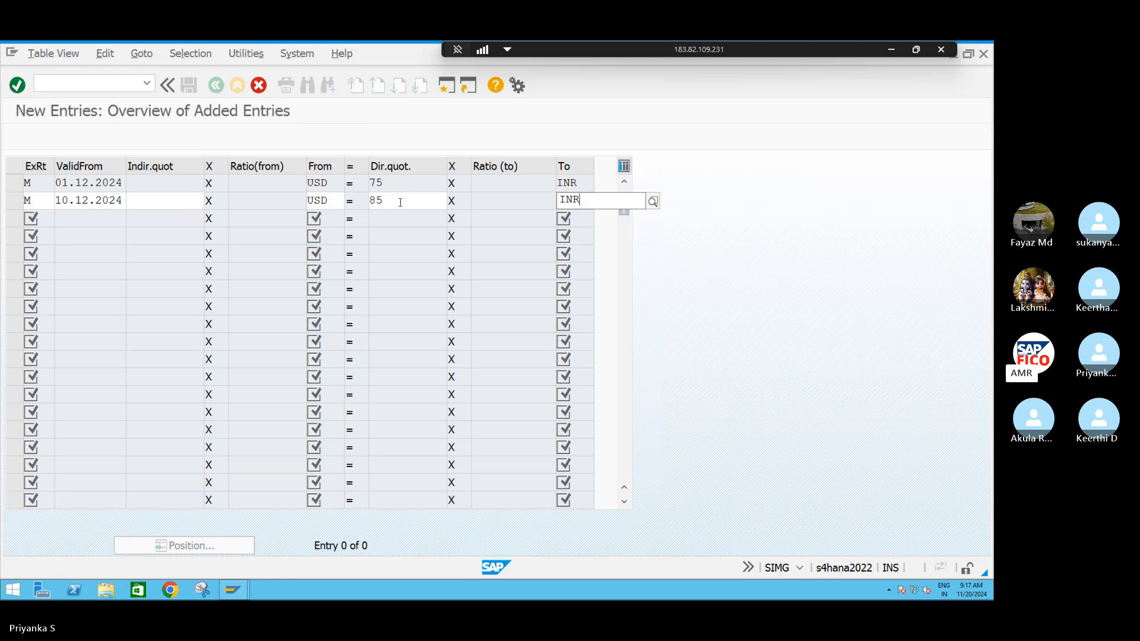
{"action": "left_click", "coordinate": [665, 231]}
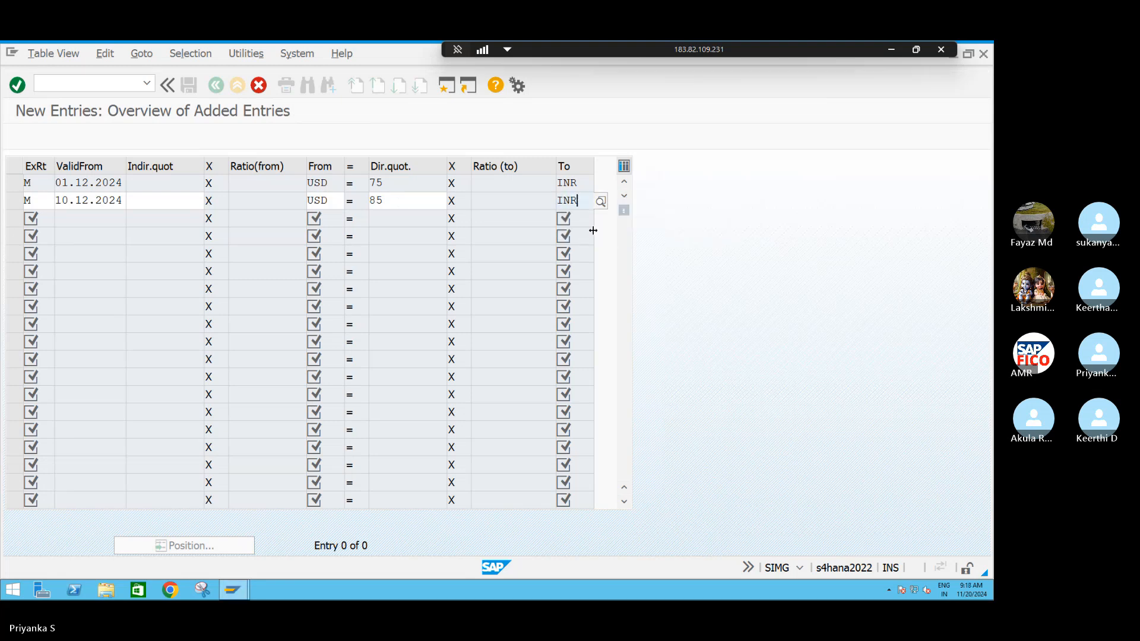
{"action": "key", "text": "Return"}
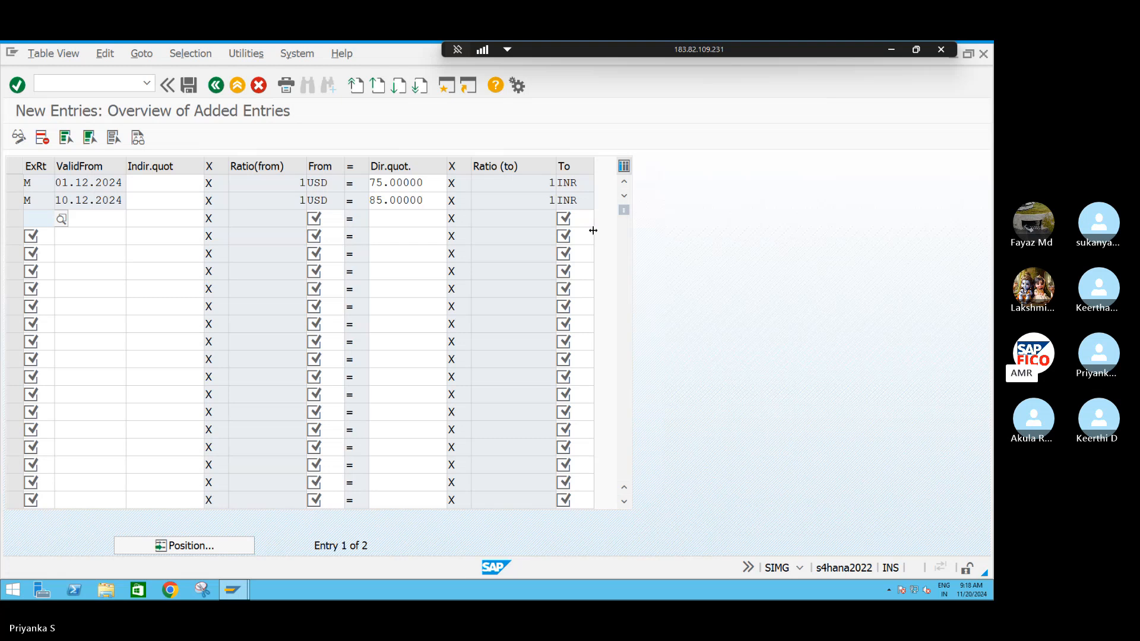
{"action": "key", "text": "ctrl+s"}
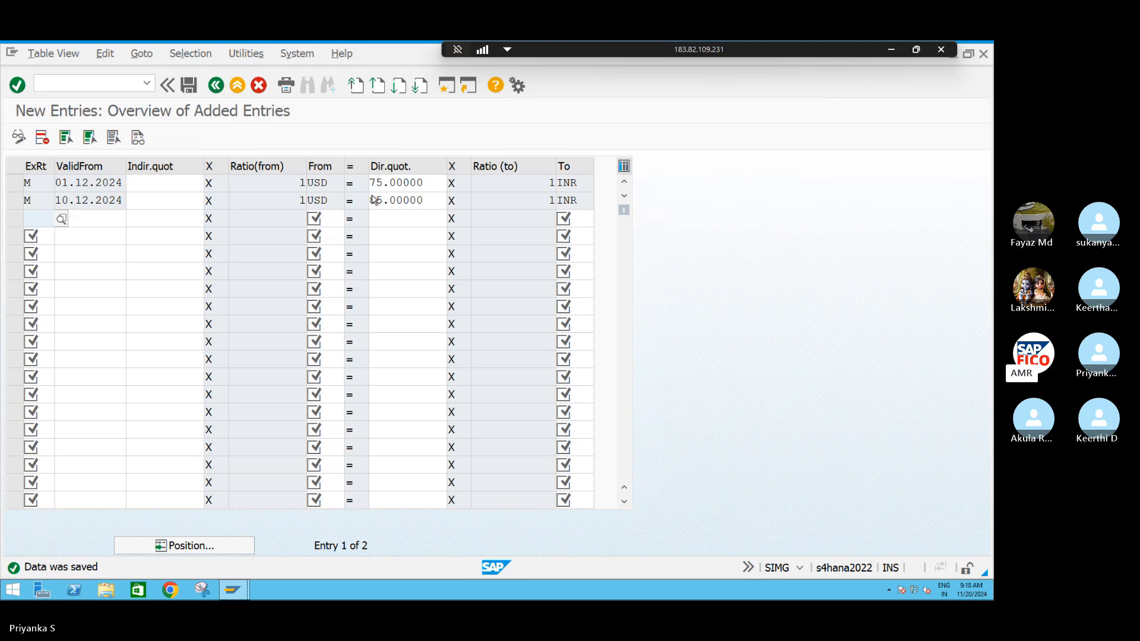
{"action": "left_click", "coordinate": [429, 185]}
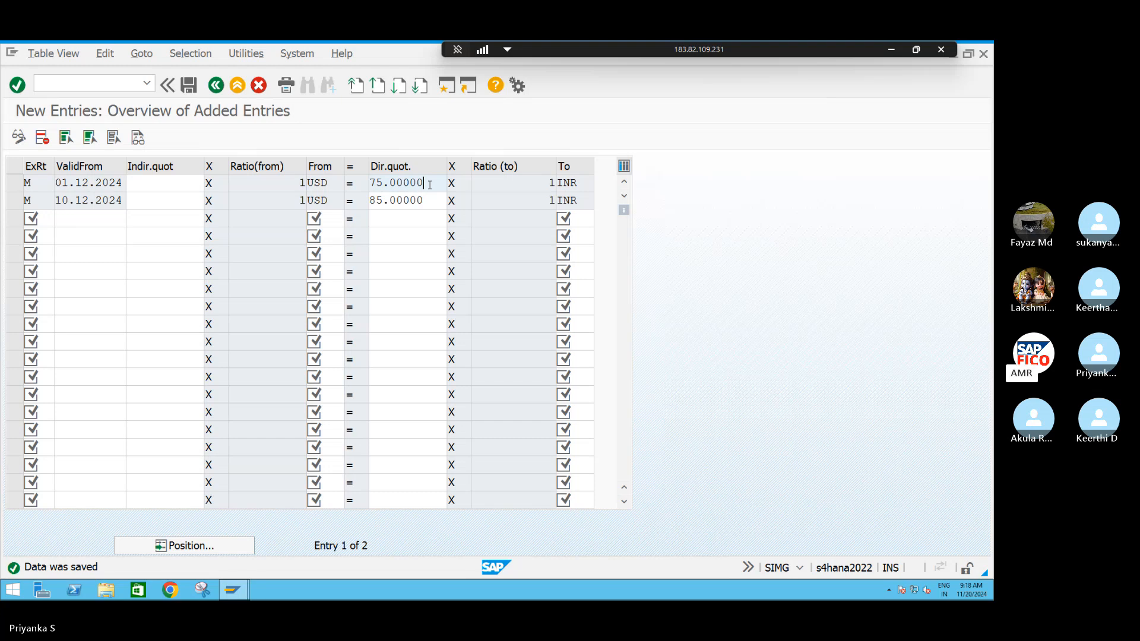
{"action": "left_click", "coordinate": [432, 202]}
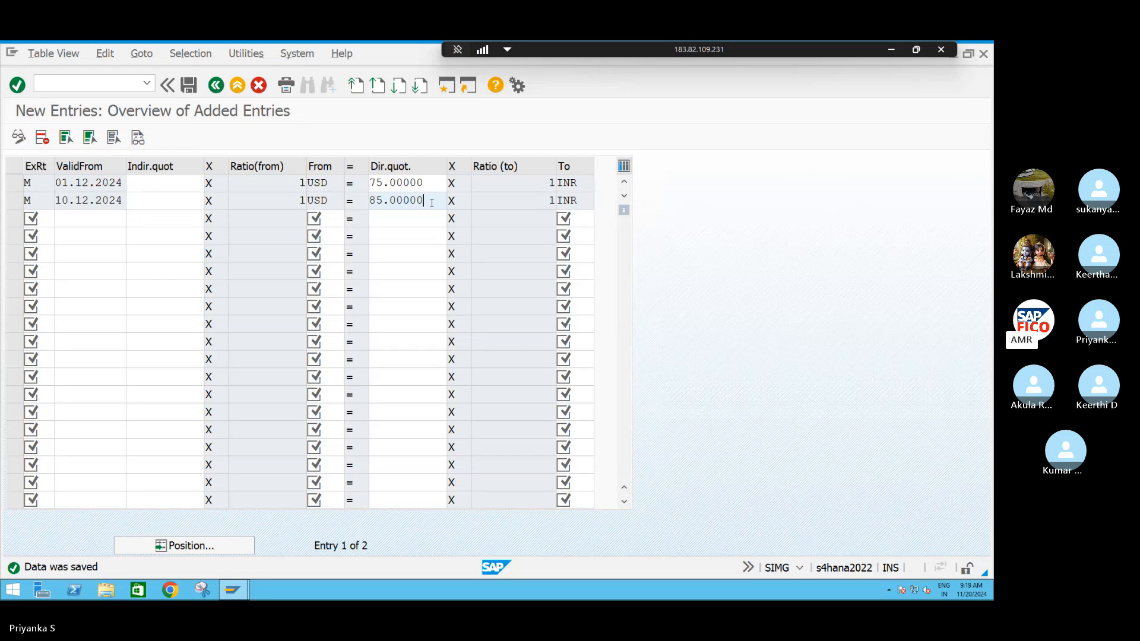
Leave the exchange rate entries and open central G/L account maintenance with transaction code /NFS00.
{"action": "left_click", "coordinate": [121, 85]}
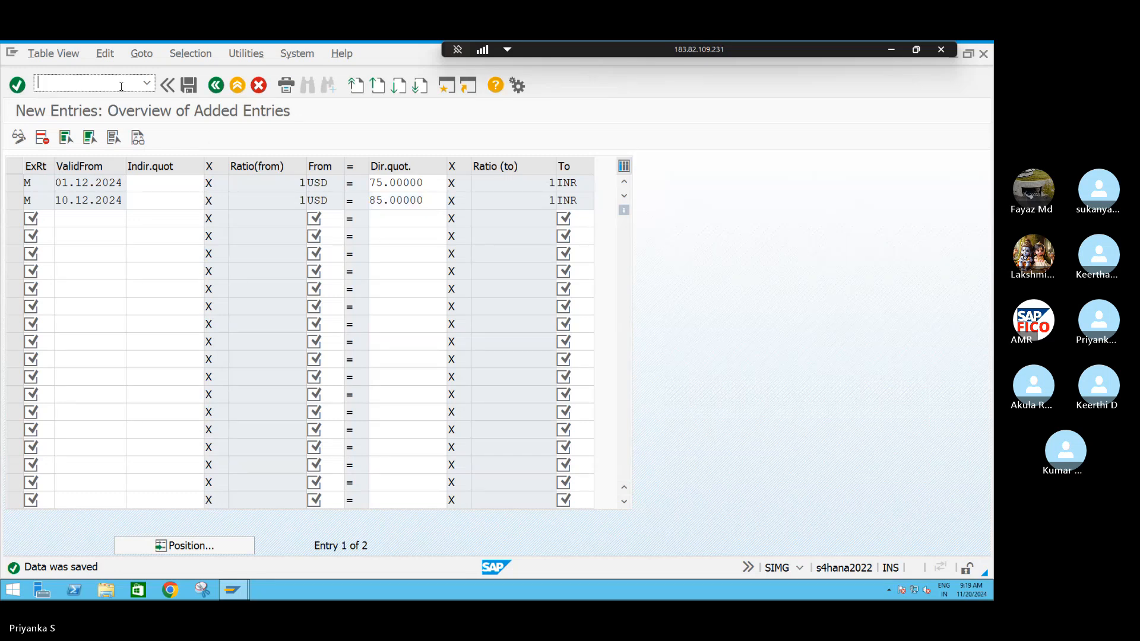
{"action": "type", "text": "/NFS"}
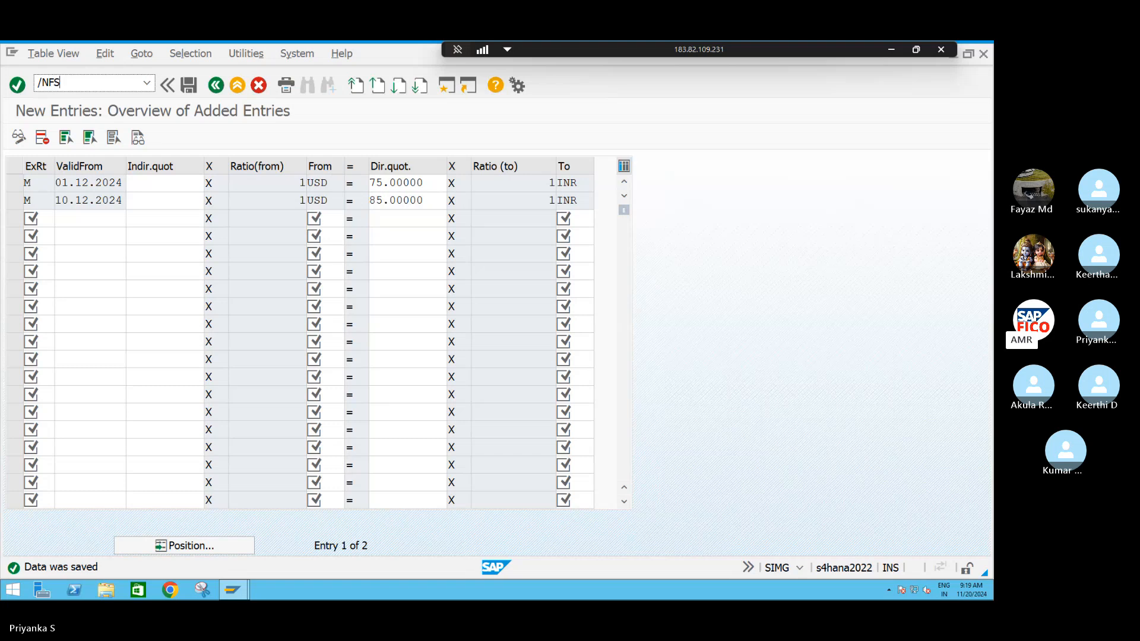
{"action": "type", "text": "00"}
{"action": "key", "text": "Return"}
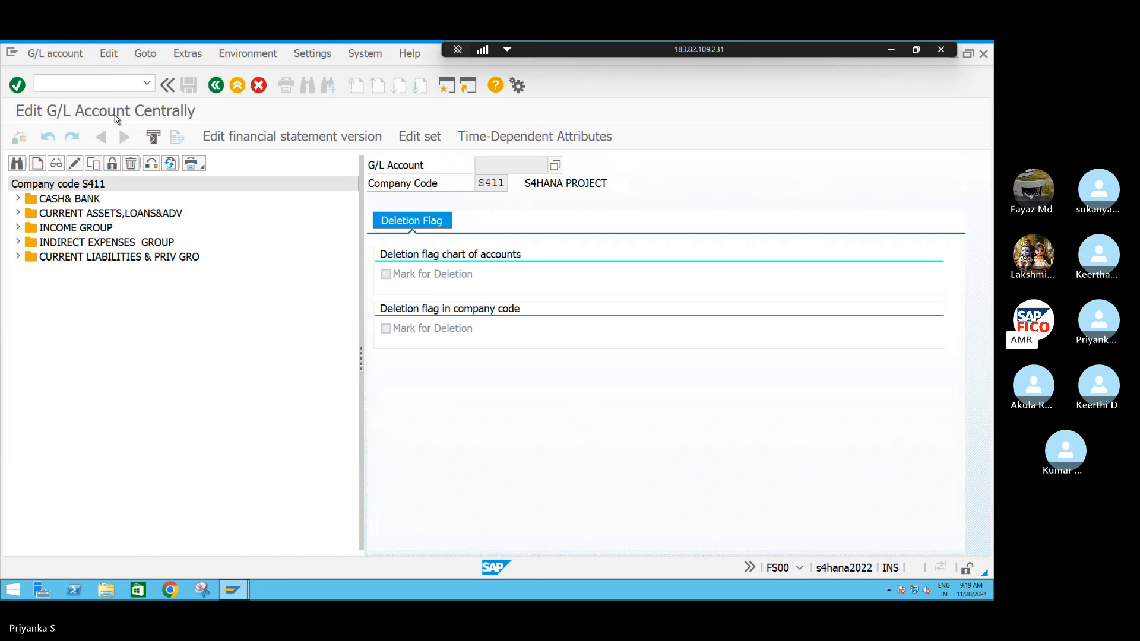
In a new session, open OBD4 and look up the secured loans account group of chart of accounts S4OC.
{"action": "left_click", "coordinate": [447, 86]}
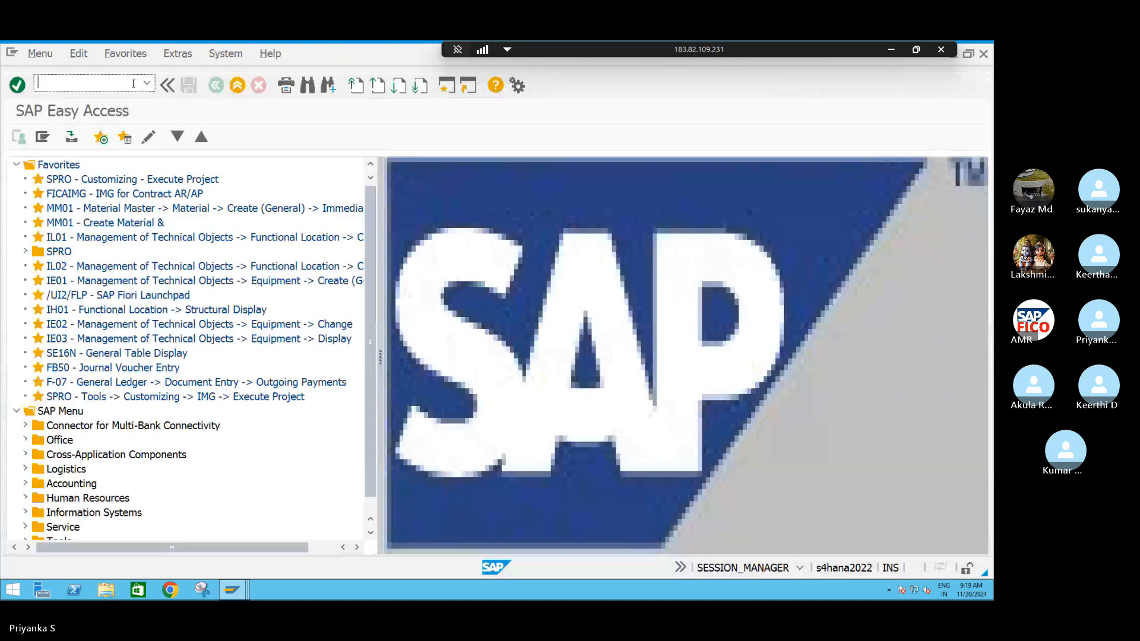
{"action": "type", "text": "OBD4"}
{"action": "key", "text": "Return"}
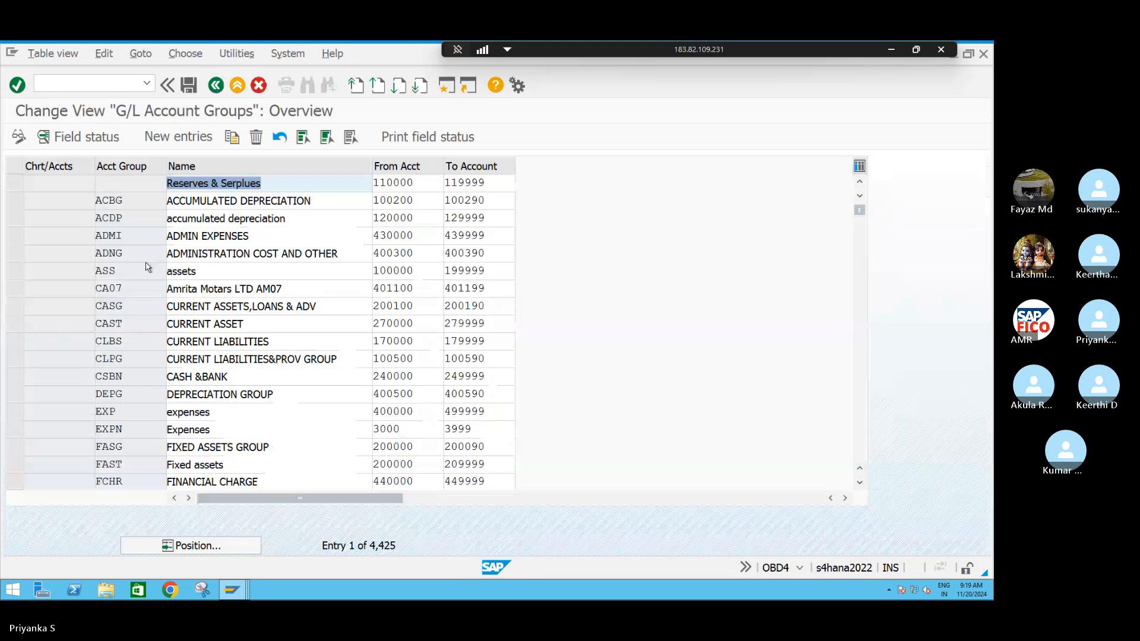
{"action": "left_click", "coordinate": [194, 543]}
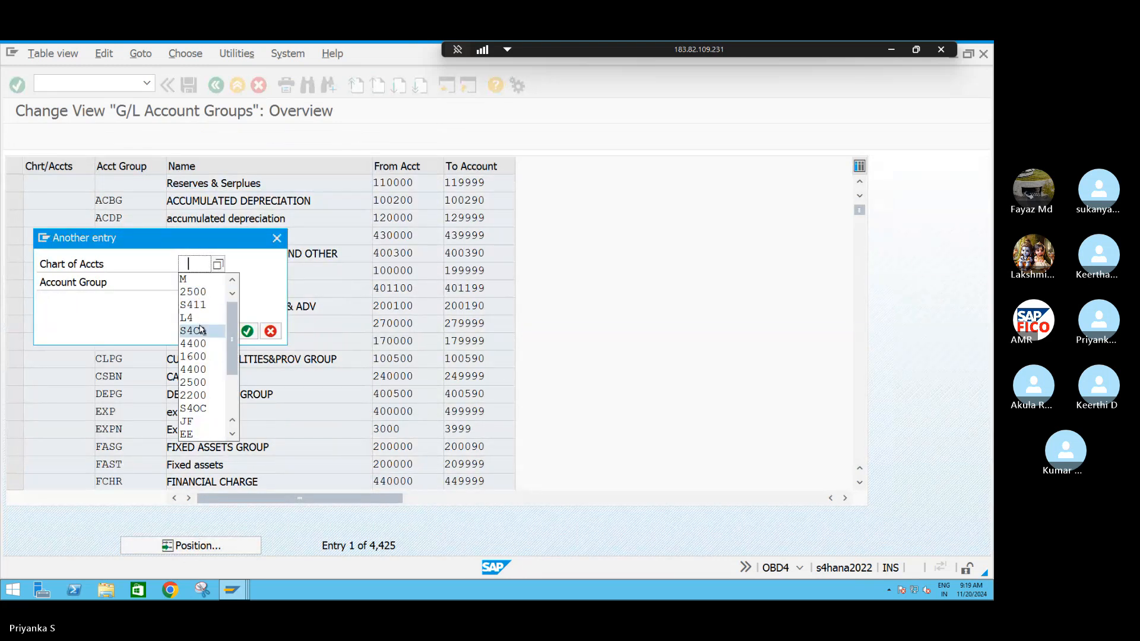
{"action": "left_click", "coordinate": [202, 337]}
{"action": "left_click", "coordinate": [246, 330]}
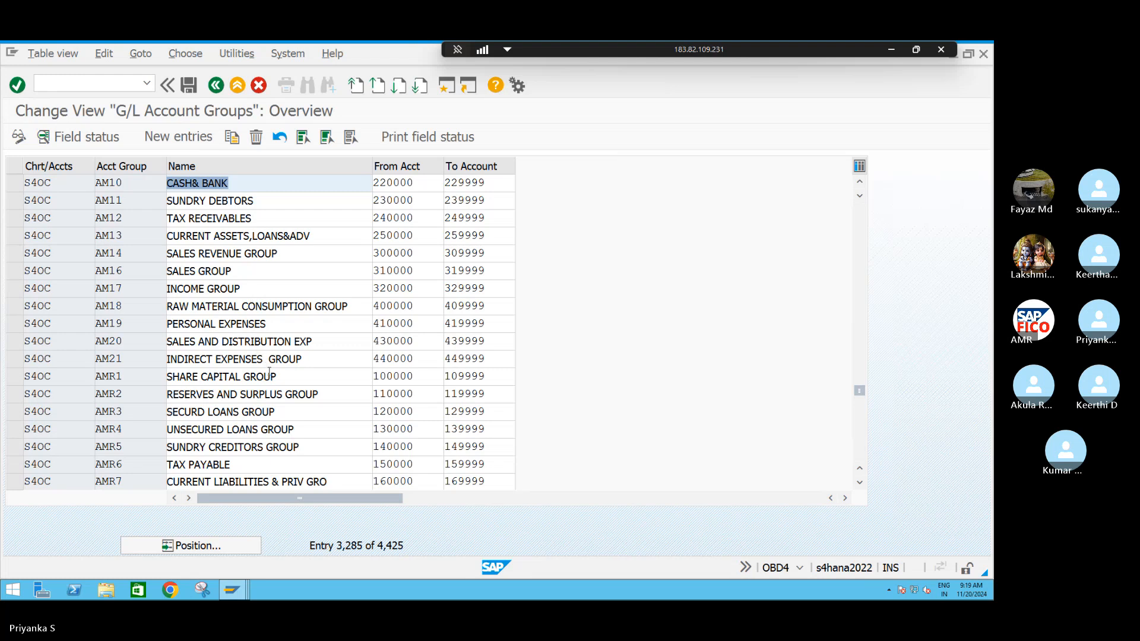
{"action": "left_click", "coordinate": [288, 417]}
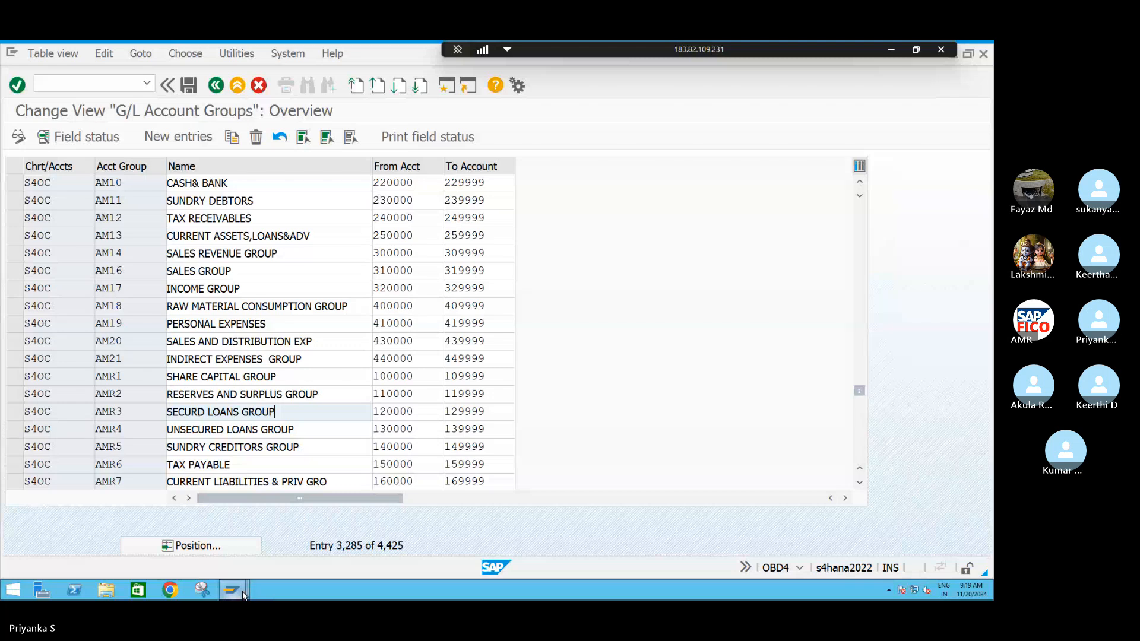
Return to the central G/L account session and start creating G/L account 120000 in company code S411.
{"action": "mouse_move", "coordinate": [244, 593]}
{"action": "left_click", "coordinate": [237, 543]}
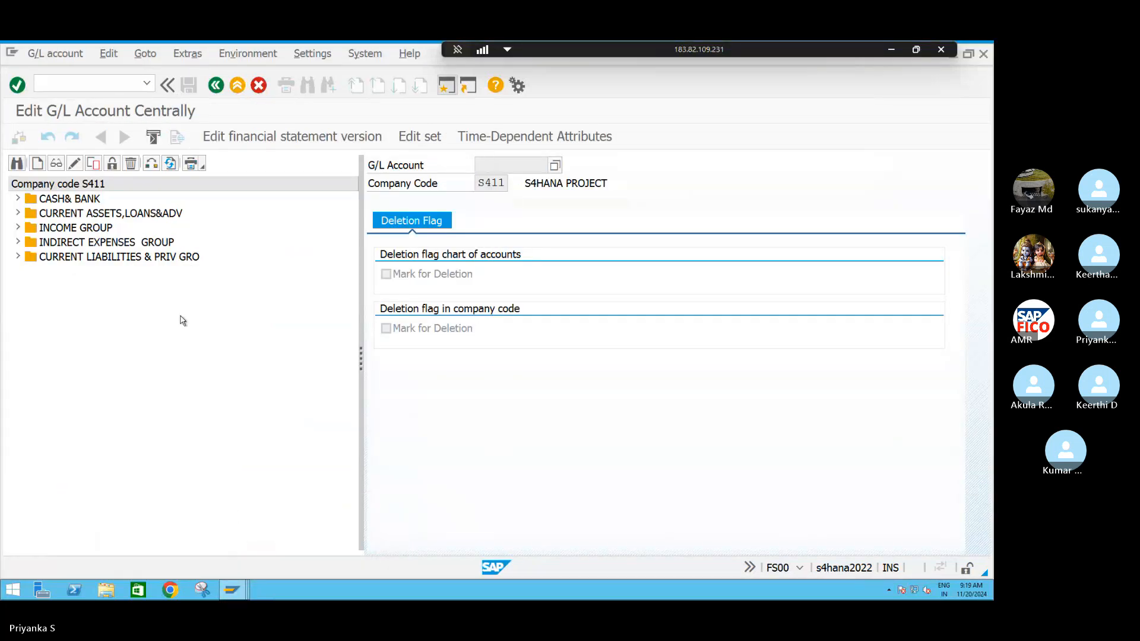
{"action": "left_click", "coordinate": [37, 165]}
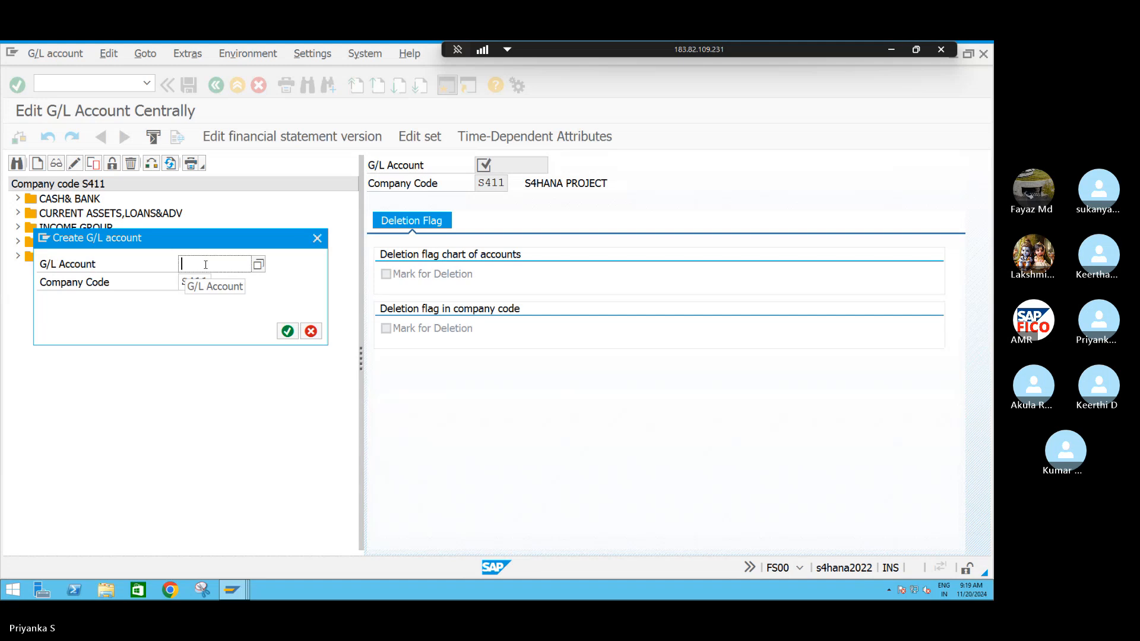
{"action": "type", "text": "120000"}
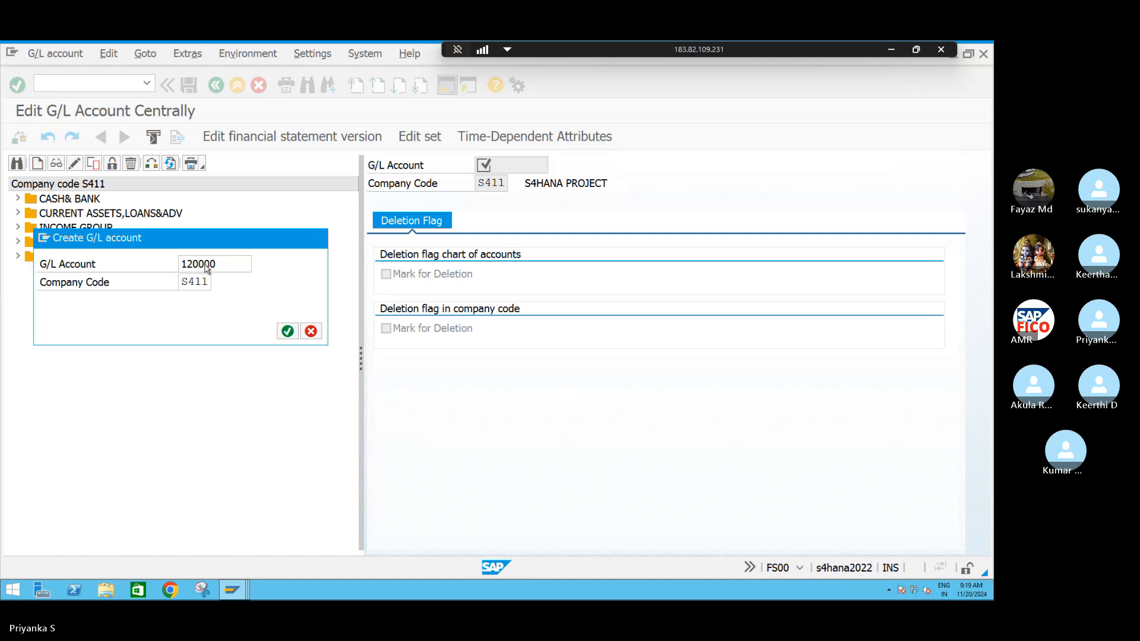
{"action": "key", "text": "Return"}
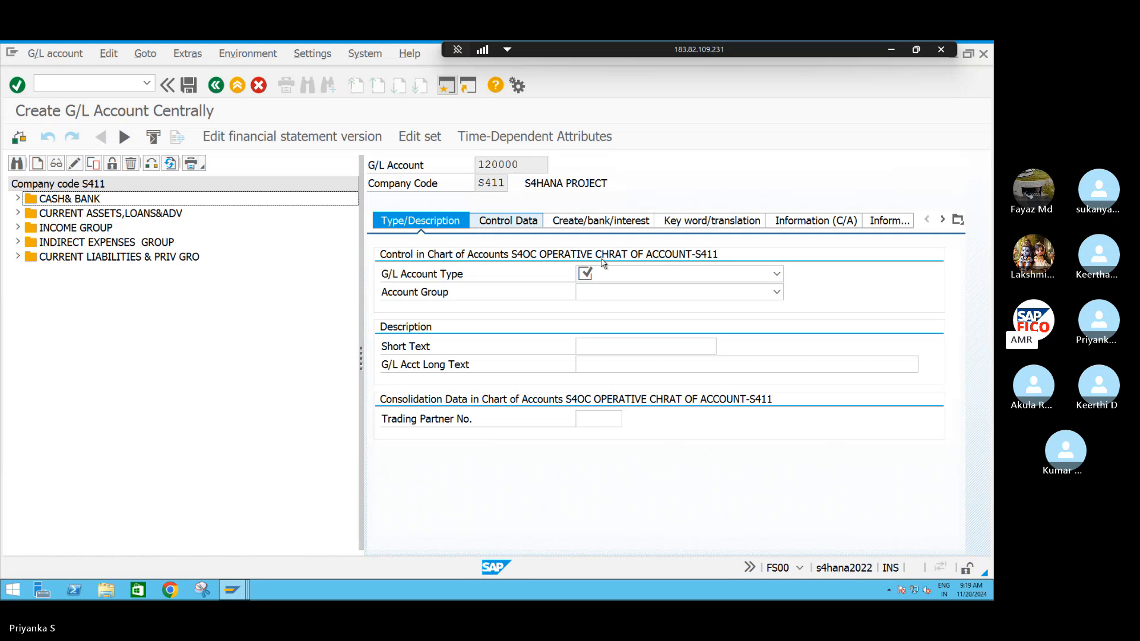
Classify G/L account 120000 as X Balance Sheet Account in account group AMR3 SECURD LOANS GROUP.
{"action": "left_click", "coordinate": [776, 275]}
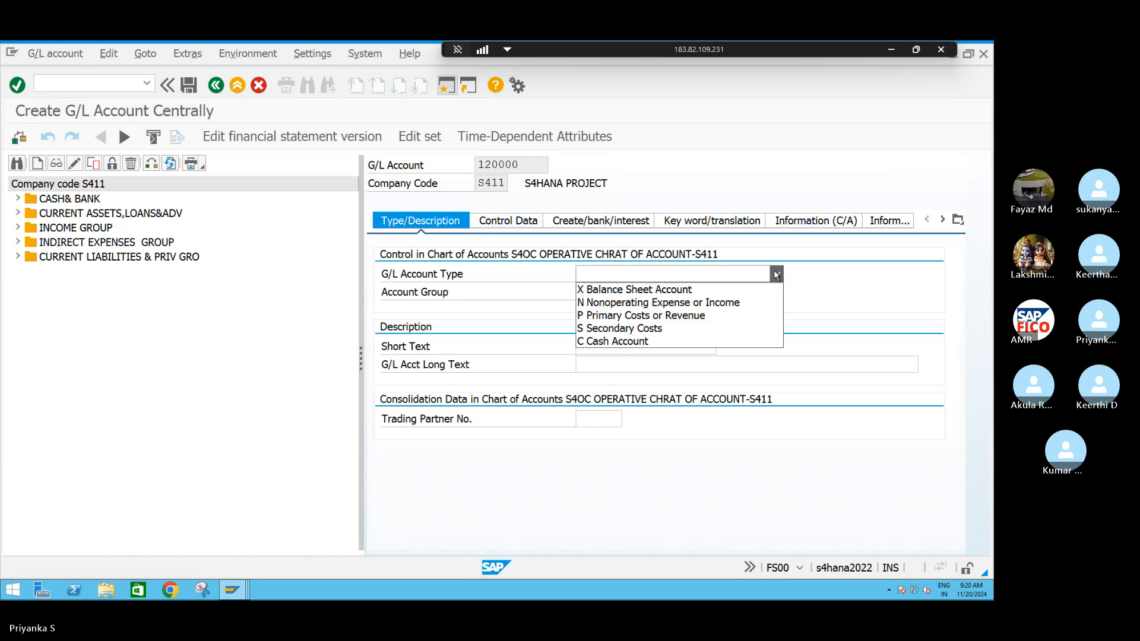
{"action": "left_click", "coordinate": [616, 290]}
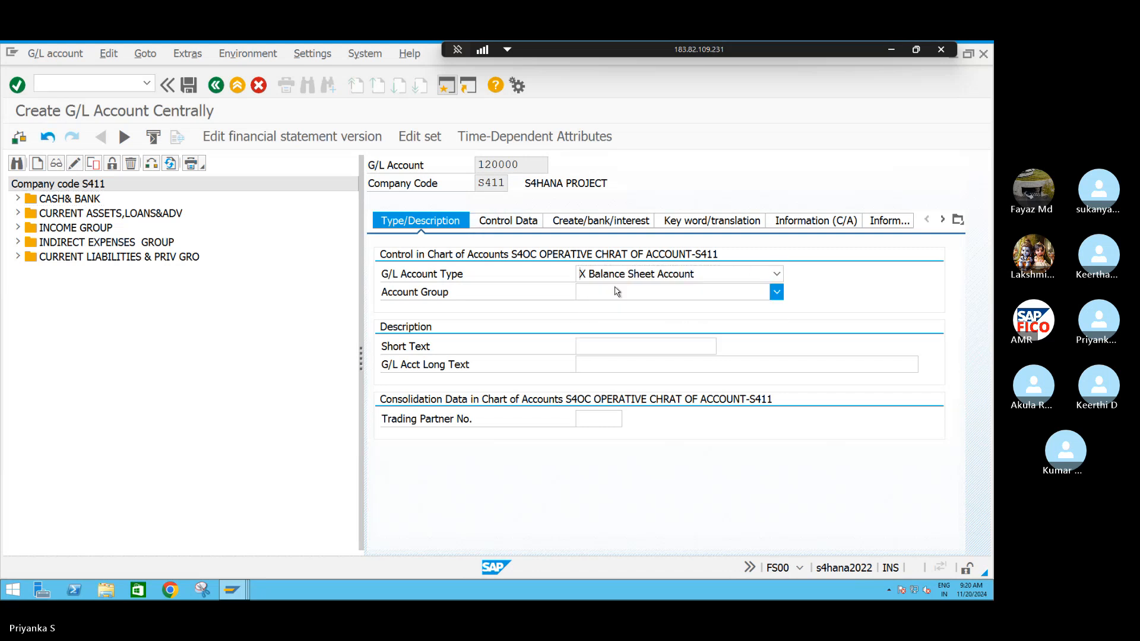
{"action": "left_click", "coordinate": [776, 292]}
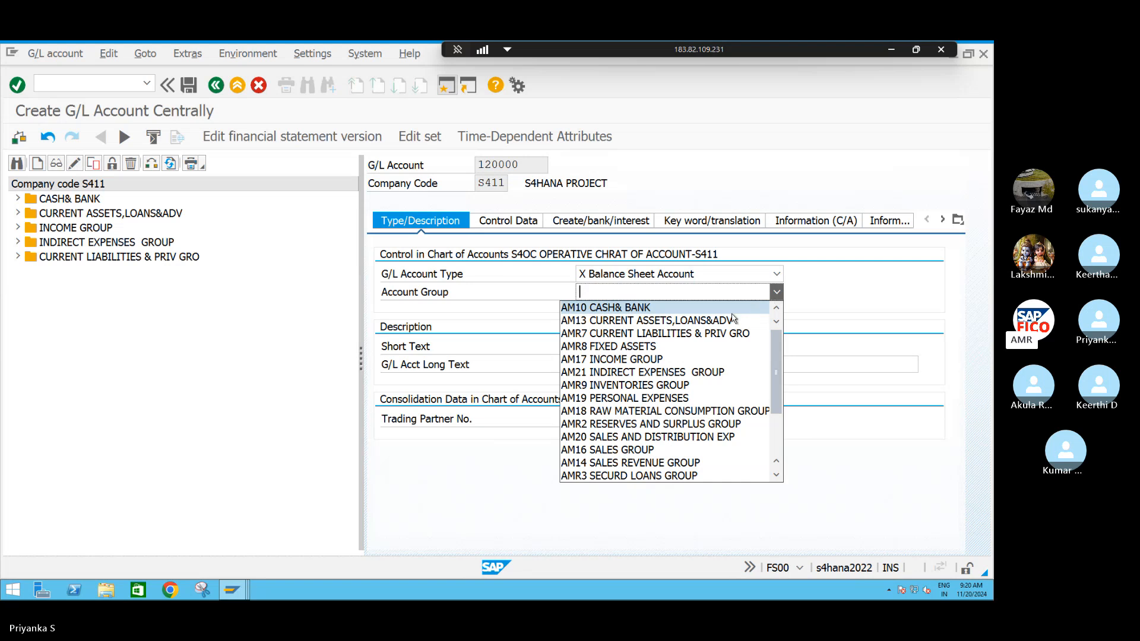
{"action": "left_click", "coordinate": [659, 475]}
Enter the short text LOAN AC and long text LOAN ACCOUNT, and display the new account's control data.
{"action": "left_click", "coordinate": [608, 348]}
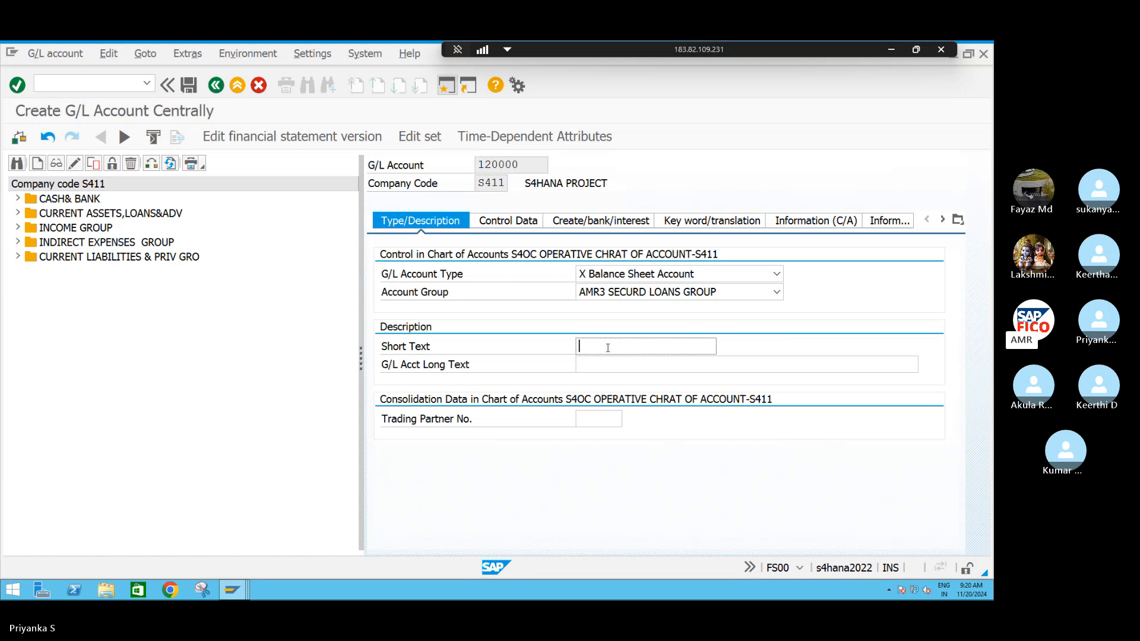
{"action": "type", "text": "LOA"}
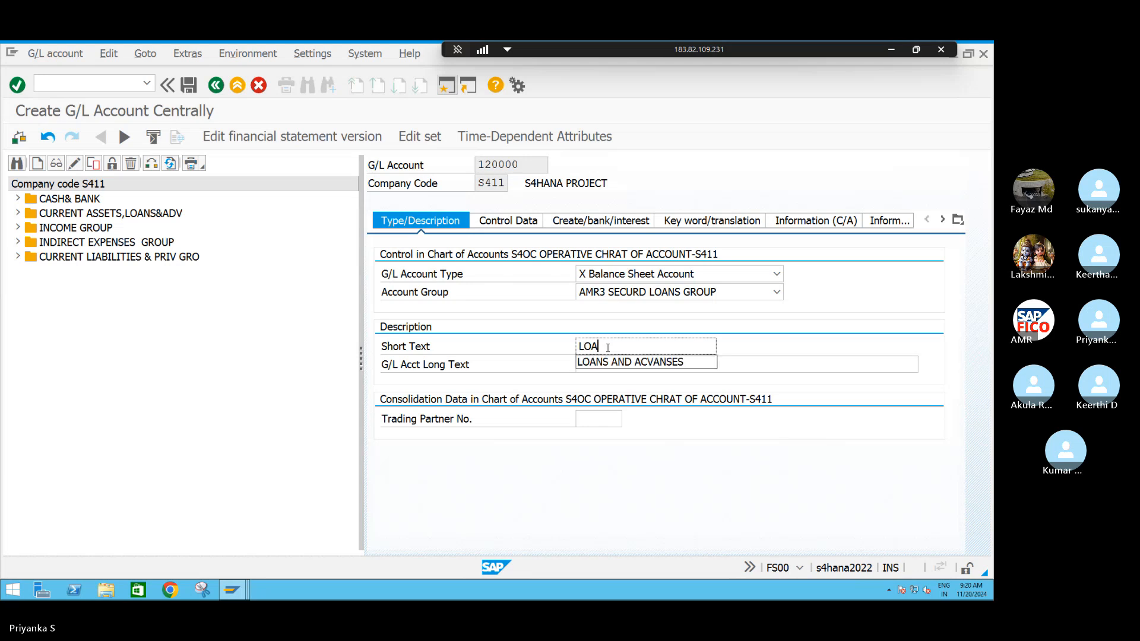
{"action": "type", "text": "N AC"}
{"action": "key", "text": "Tab"}
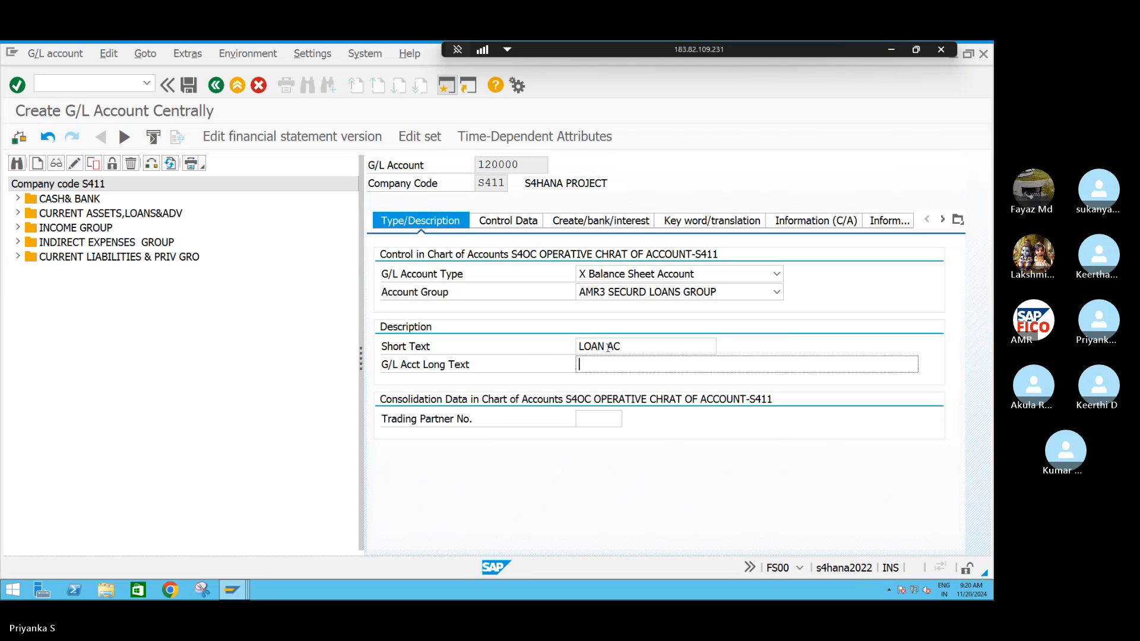
{"action": "type", "text": "LOAN ACCOUNT"}
{"action": "left_click", "coordinate": [509, 221]}
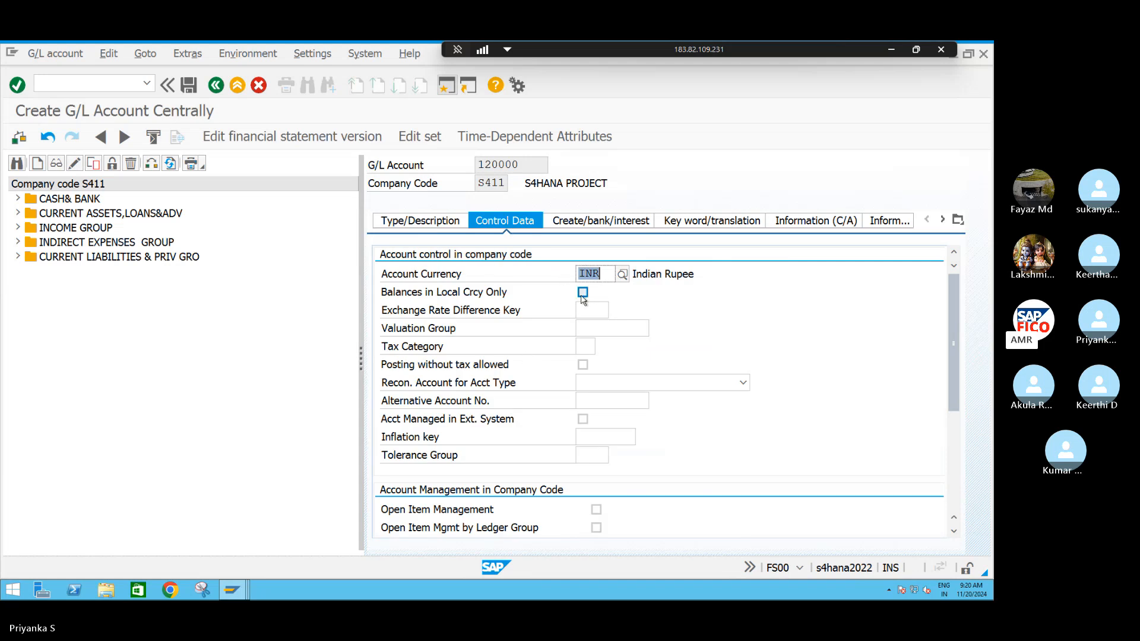
Enable Open Item Management and set sort key 001 in the control data of G/L account 120000.
{"action": "left_click", "coordinate": [596, 510]}
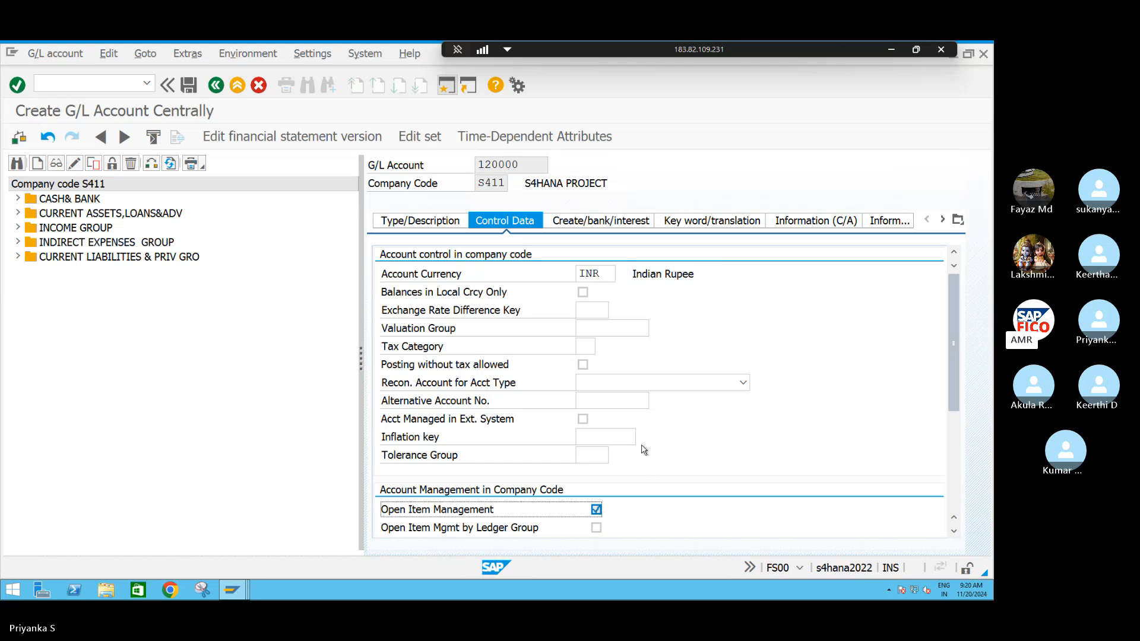
{"action": "scroll", "coordinate": [647, 451], "scroll_direction": "down", "scroll_amount": 1}
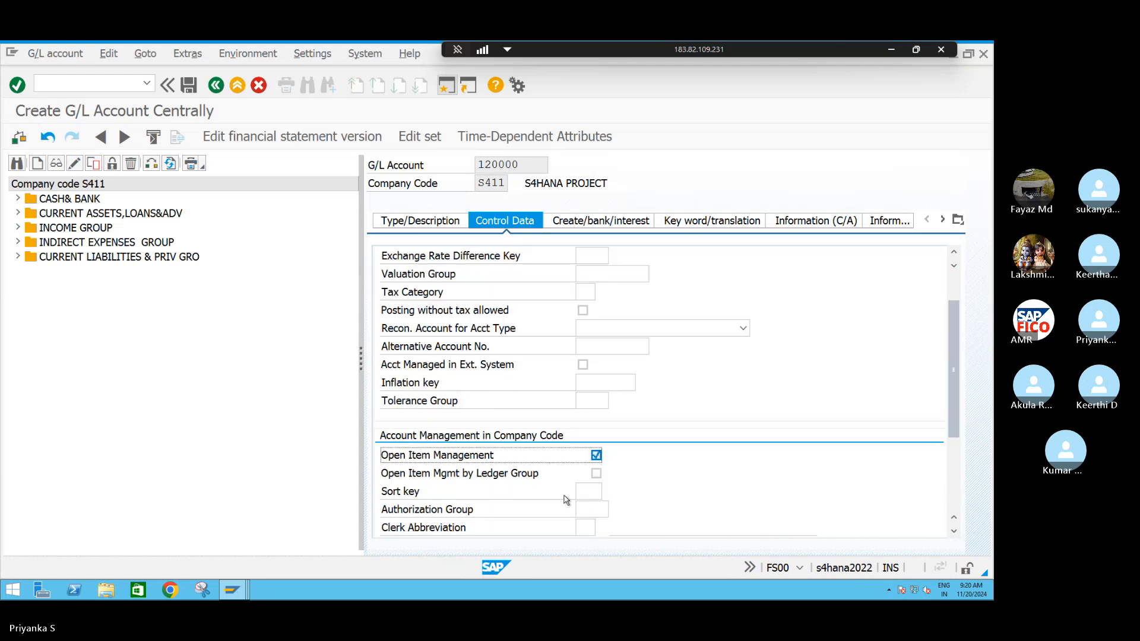
{"action": "left_click", "coordinate": [586, 491]}
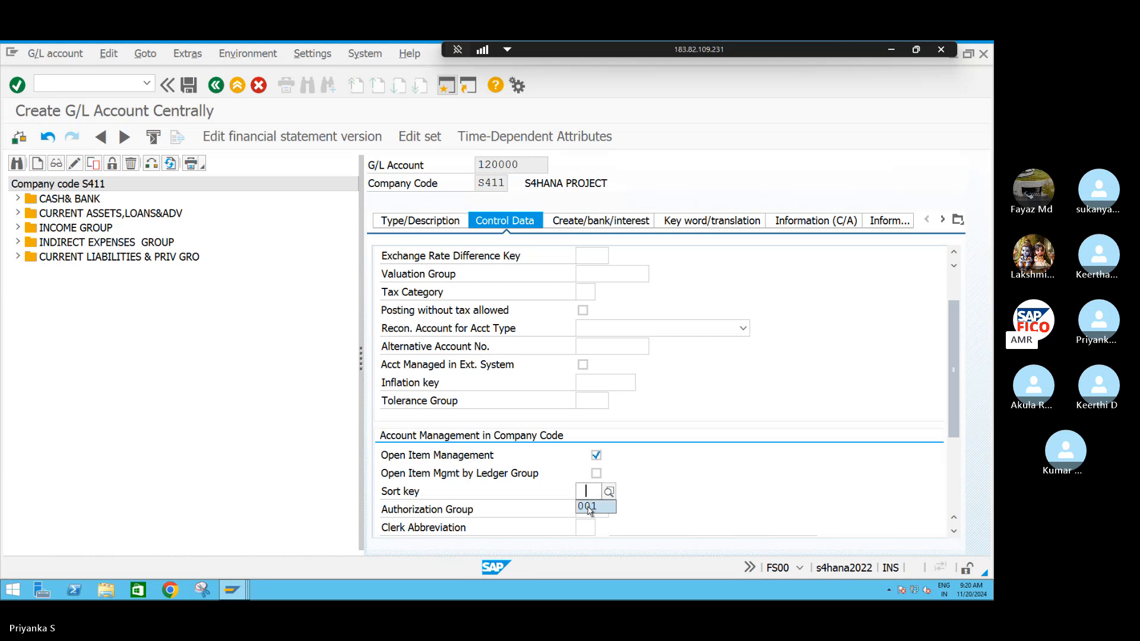
{"action": "left_click", "coordinate": [588, 508]}
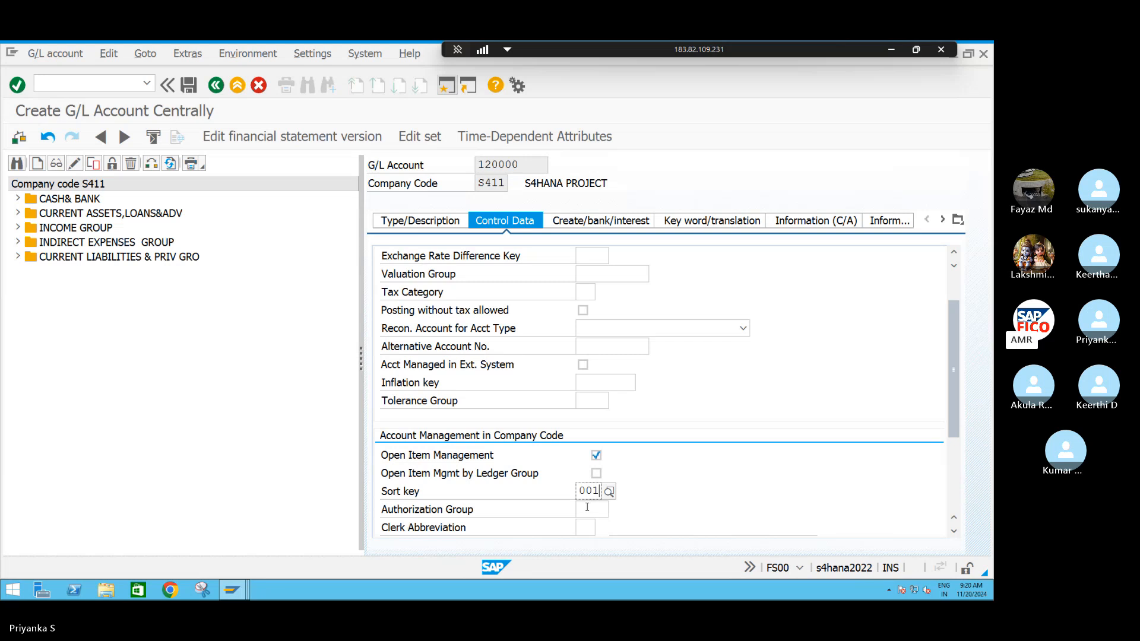
Assign field status group G001 to G/L account 120000 and save the account.
{"action": "left_click", "coordinate": [595, 222]}
{"action": "left_click", "coordinate": [593, 273]}
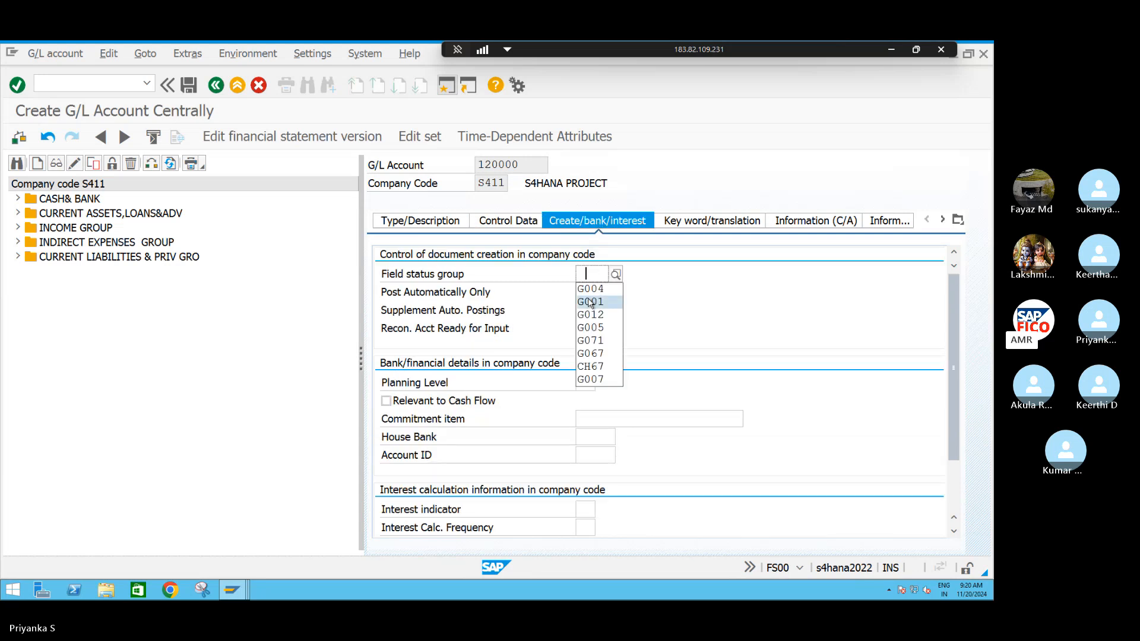
{"action": "left_click", "coordinate": [588, 301]}
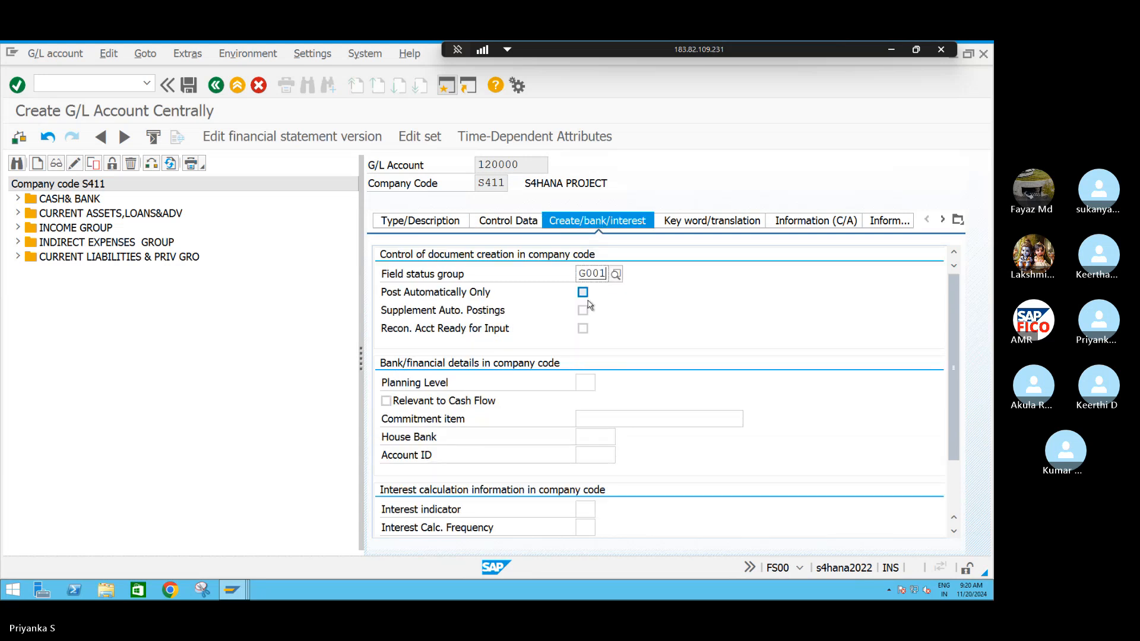
{"action": "key", "text": "ctrl+s"}
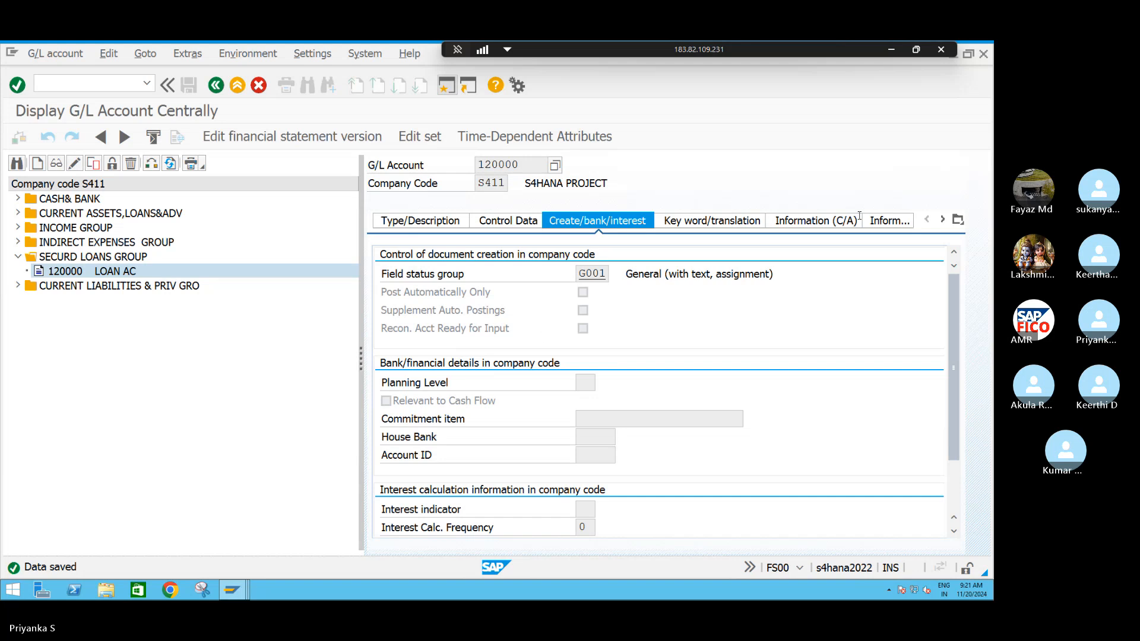
Minimize the remote SAP session and create a blank document in Word on the local computer.
{"action": "left_click", "coordinate": [893, 48]}
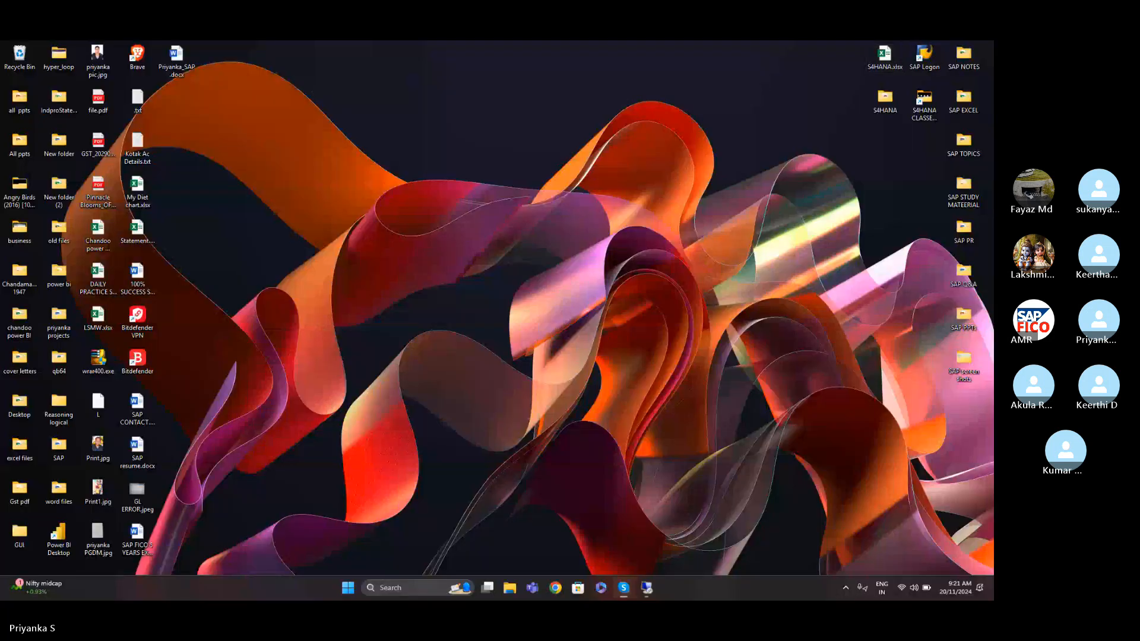
{"action": "left_click", "coordinate": [414, 588]}
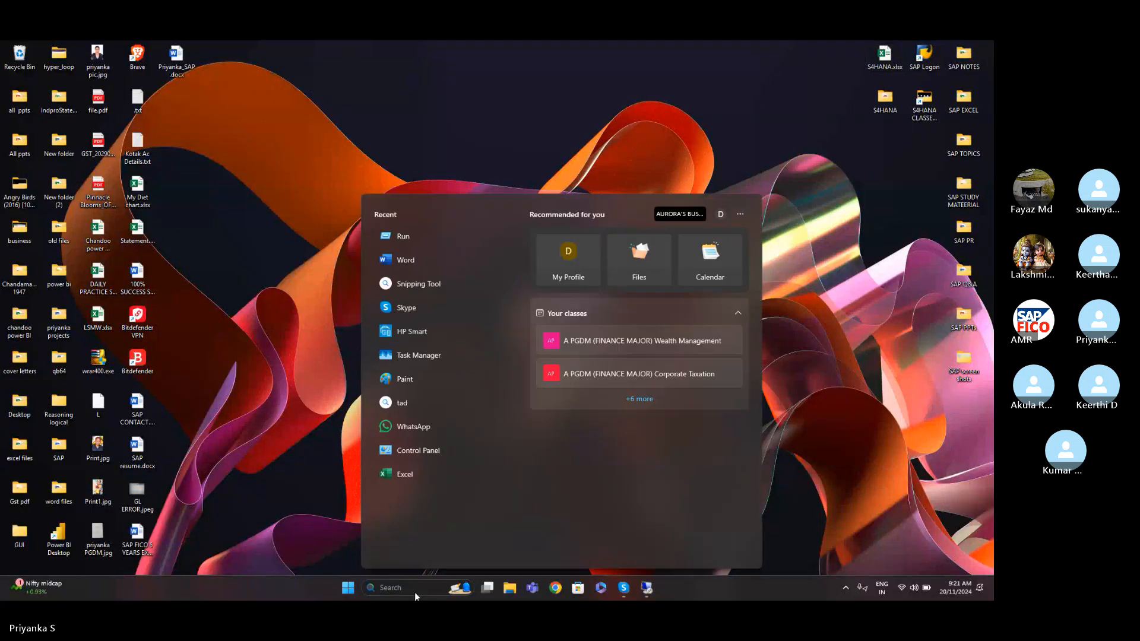
{"action": "type", "text": "W"}
{"action": "left_click", "coordinate": [411, 270]}
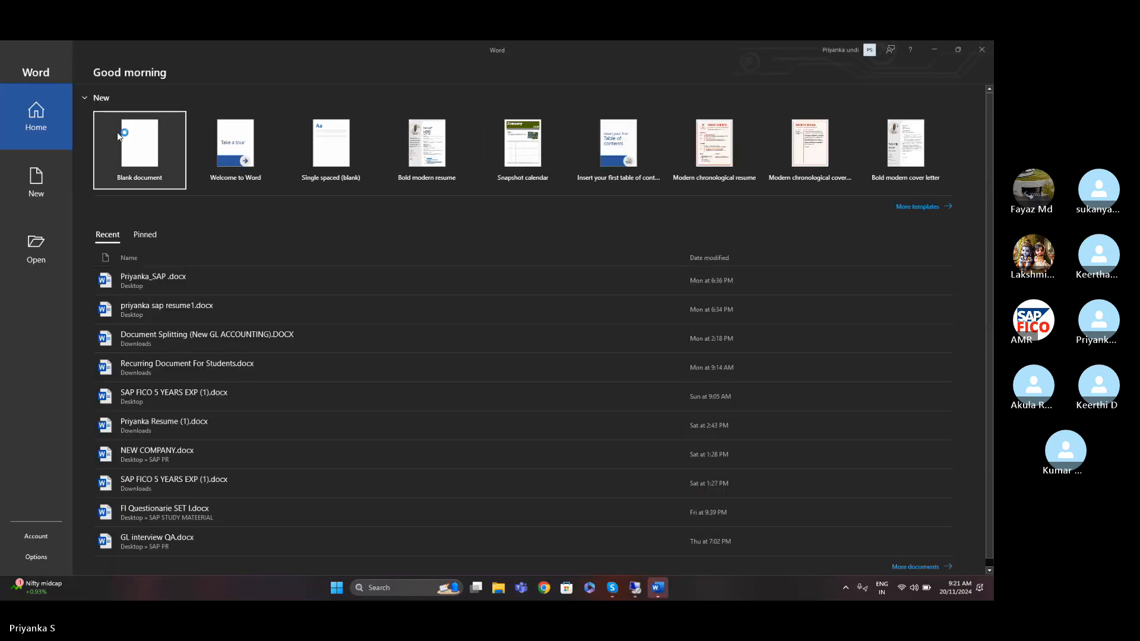
{"action": "left_click", "coordinate": [137, 137]}
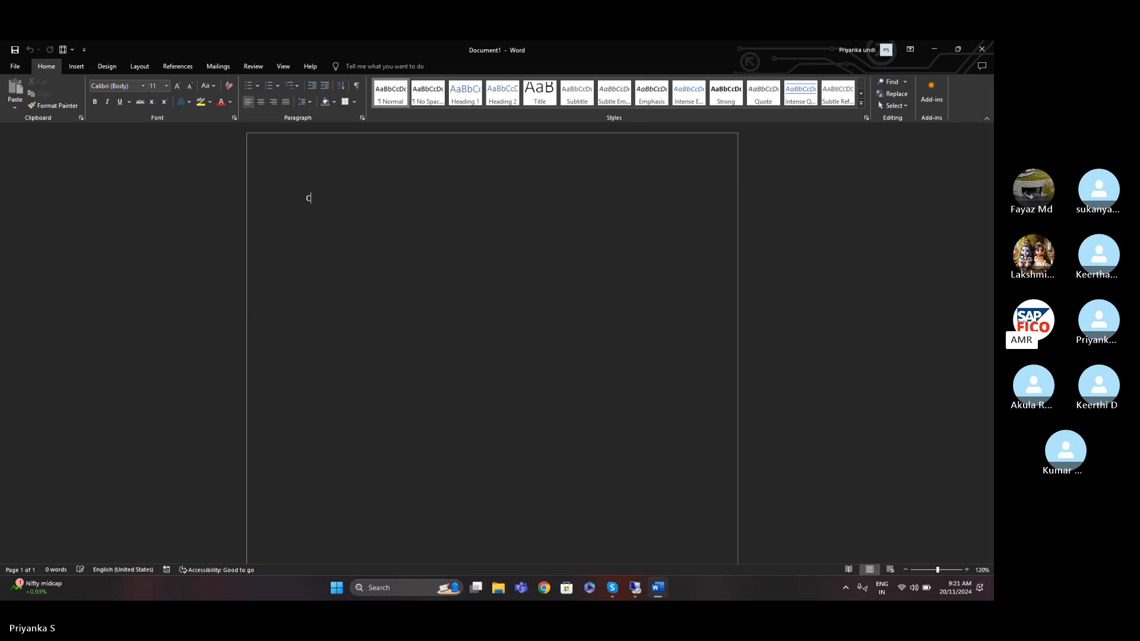
{"action": "type", "text": "CAS"}
{"action": "type", "text": "E"}
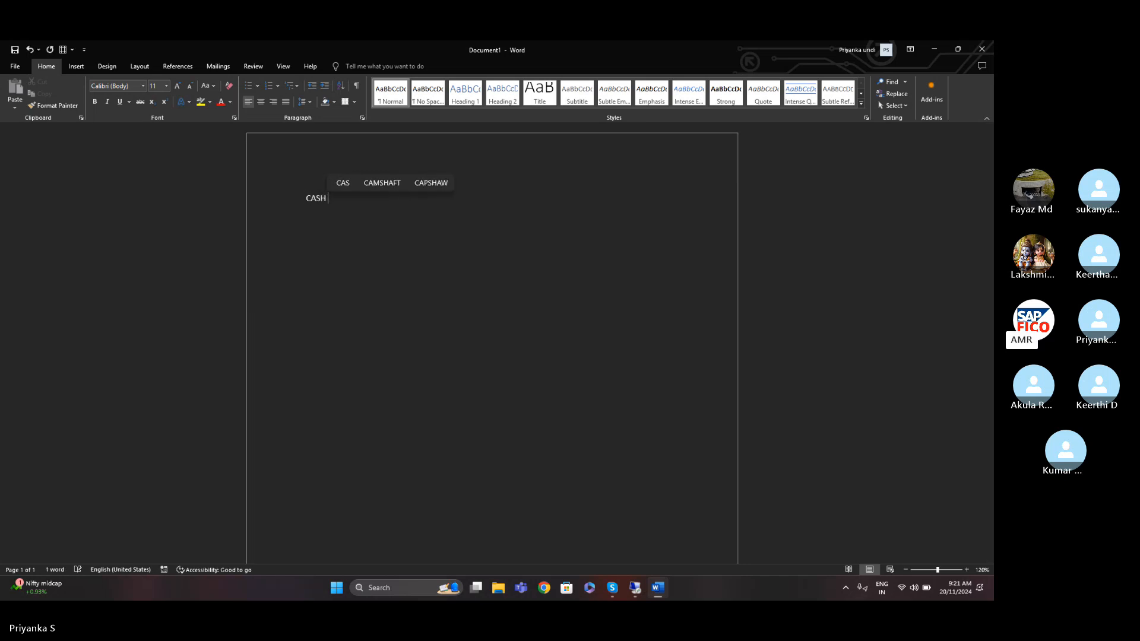
{"action": "key", "text": "BackSpace"}
{"action": "key", "text": "BackSpace"}
{"action": "key", "text": "BackSpace"}
{"action": "key", "text": "BackSpace"}
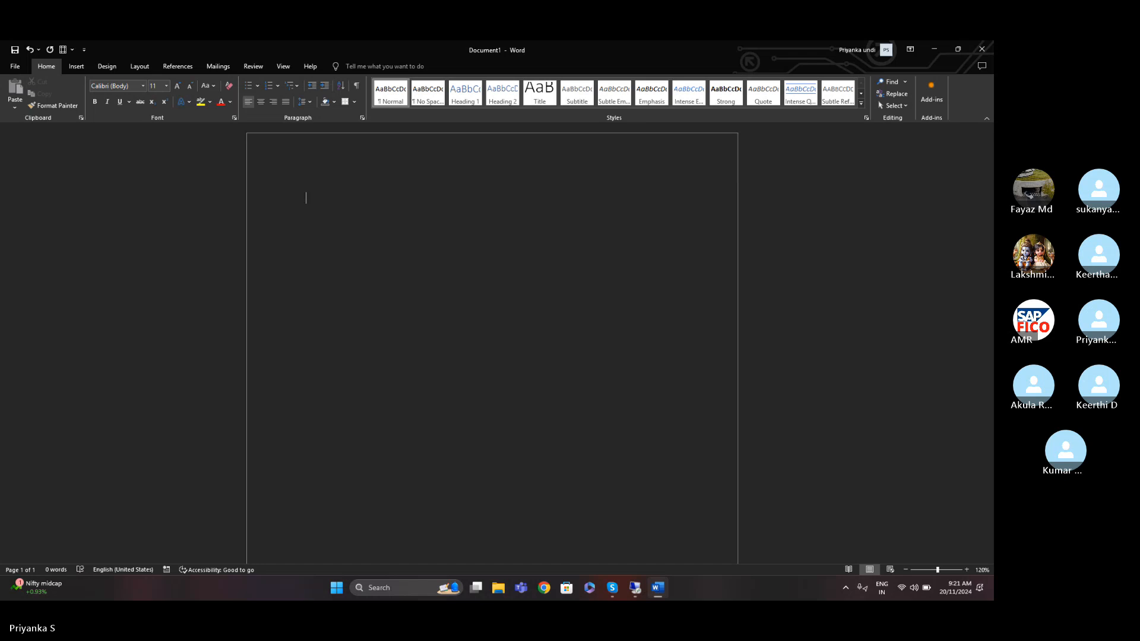
Set the font size to 16 and write the loan receipt entry on three lines: LOAN RECEIVED, CASH AC DR, LOAN AC.
{"action": "left_click", "coordinate": [167, 86]}
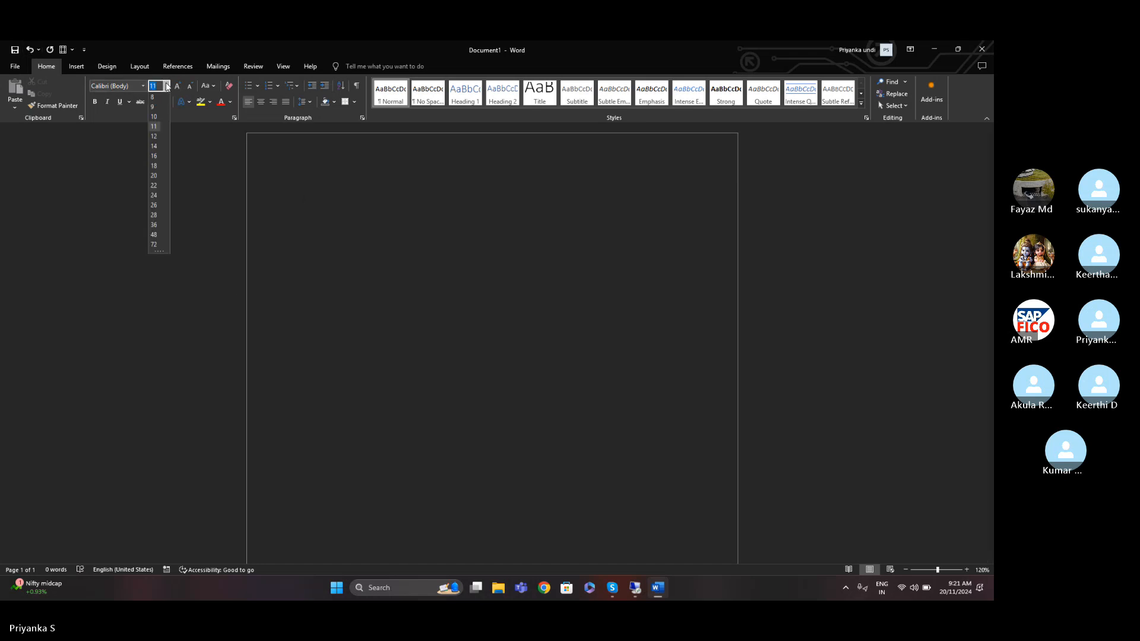
{"action": "left_click", "coordinate": [154, 156]}
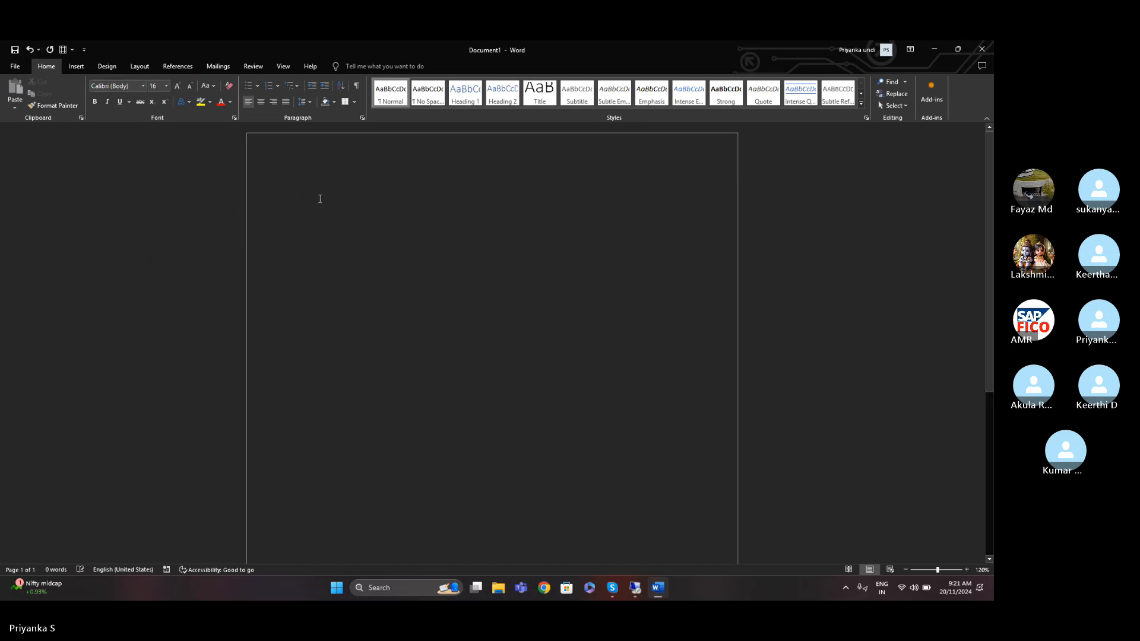
{"action": "type", "text": "LOAN"}
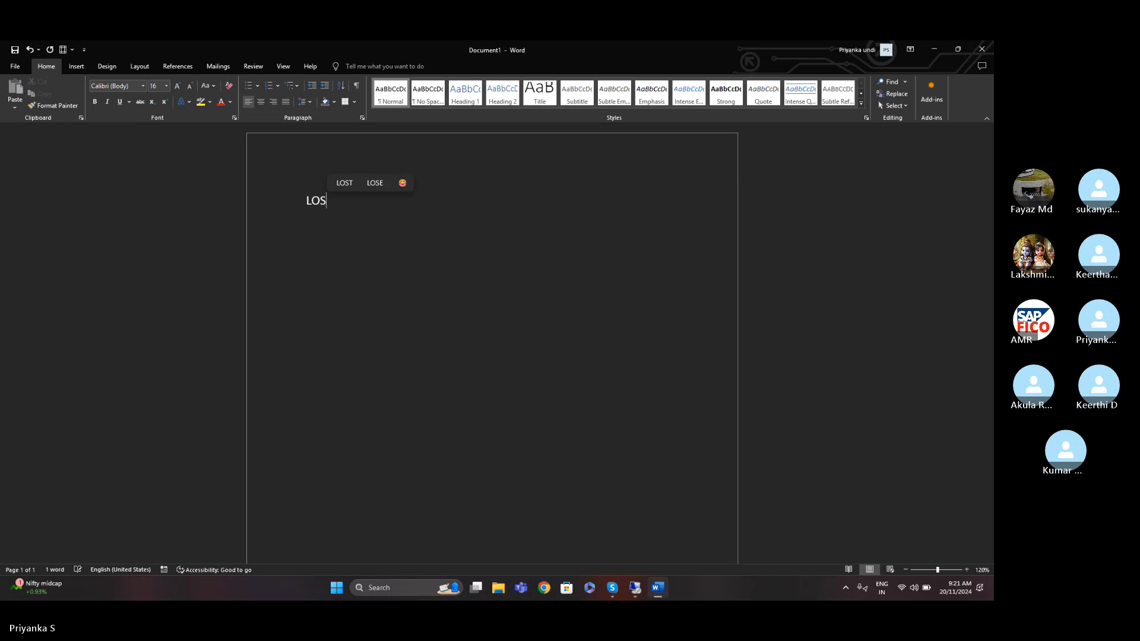
{"action": "type", "text": " RECE"}
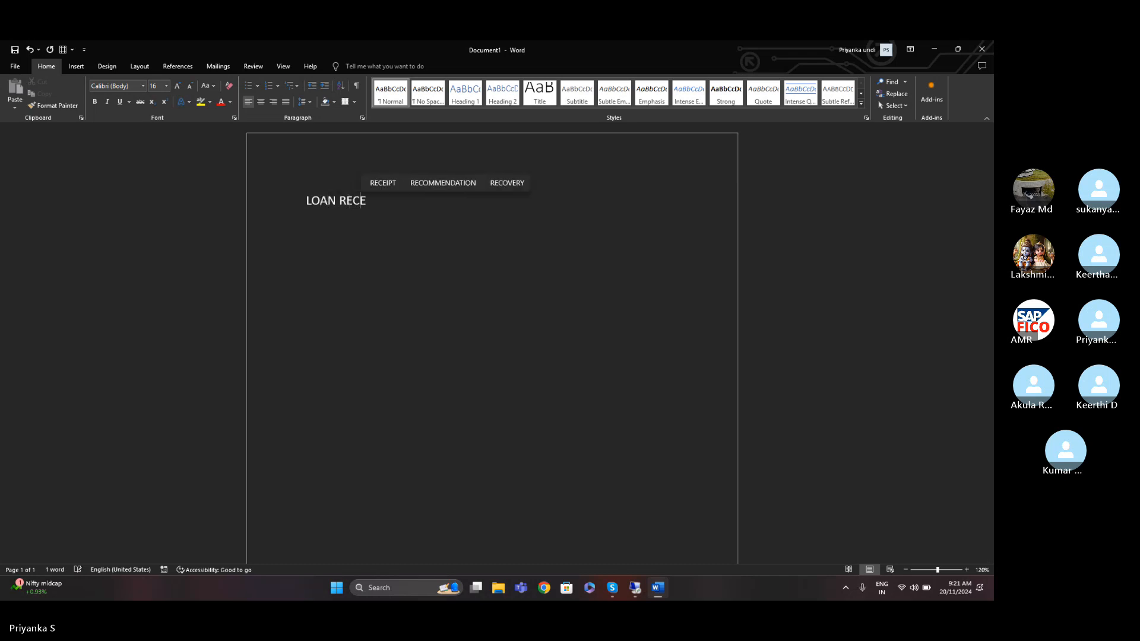
{"action": "type", "text": "IVED "}
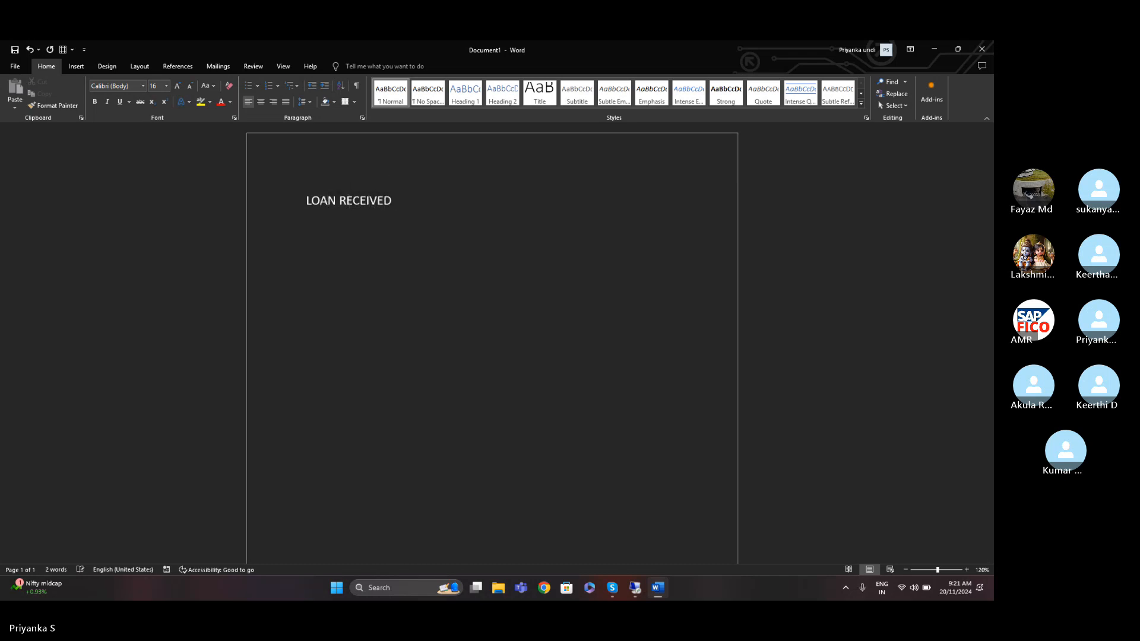
{"action": "type", "text": "CAS"}
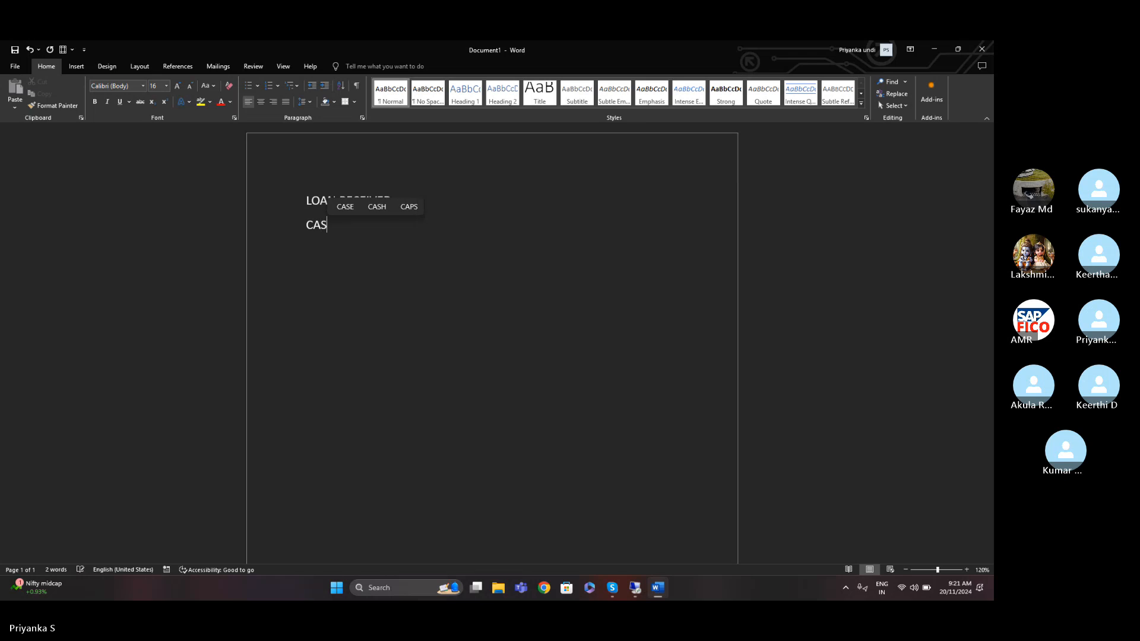
{"action": "type", "text": "H AC"}
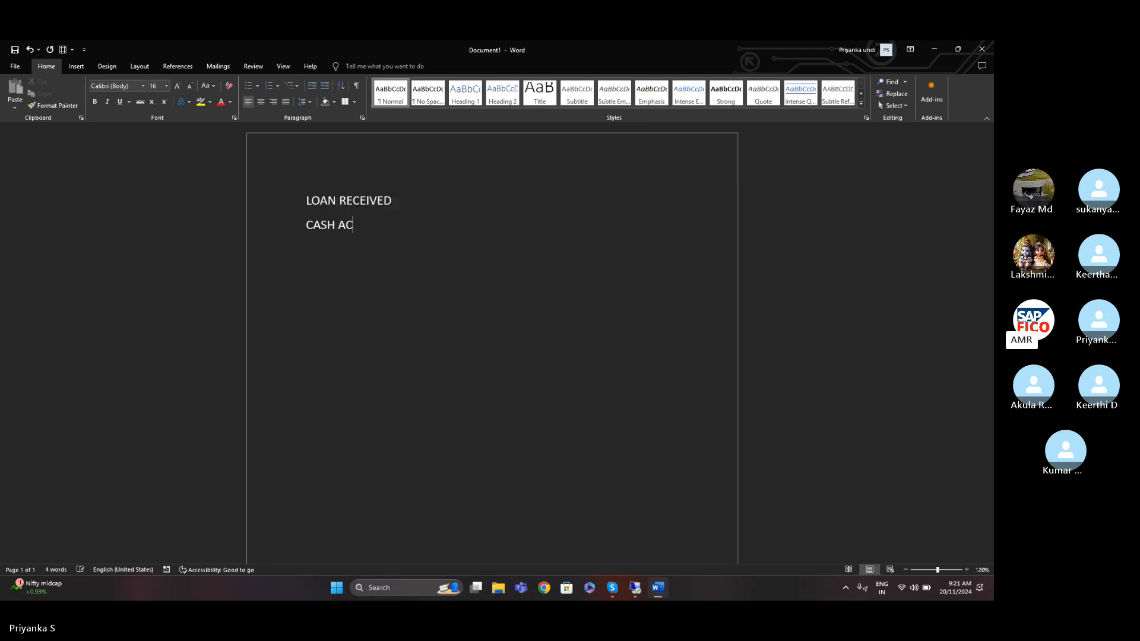
{"action": "type", "text": " DR"}
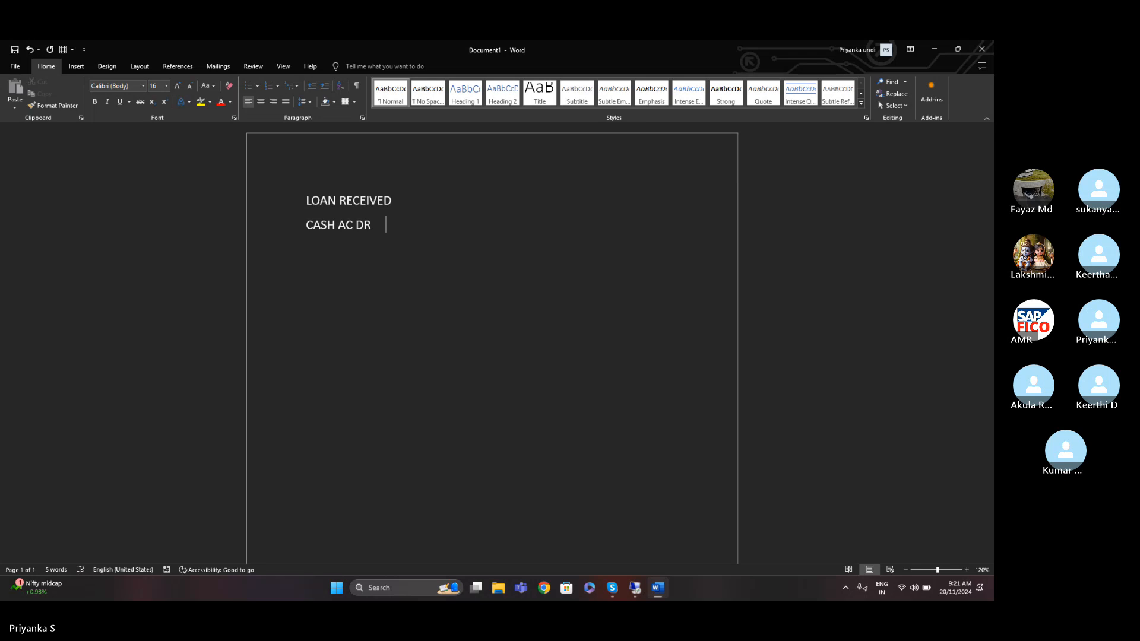
{"action": "key", "text": "Return"}
{"action": "type", "text": "LOAN AC"}
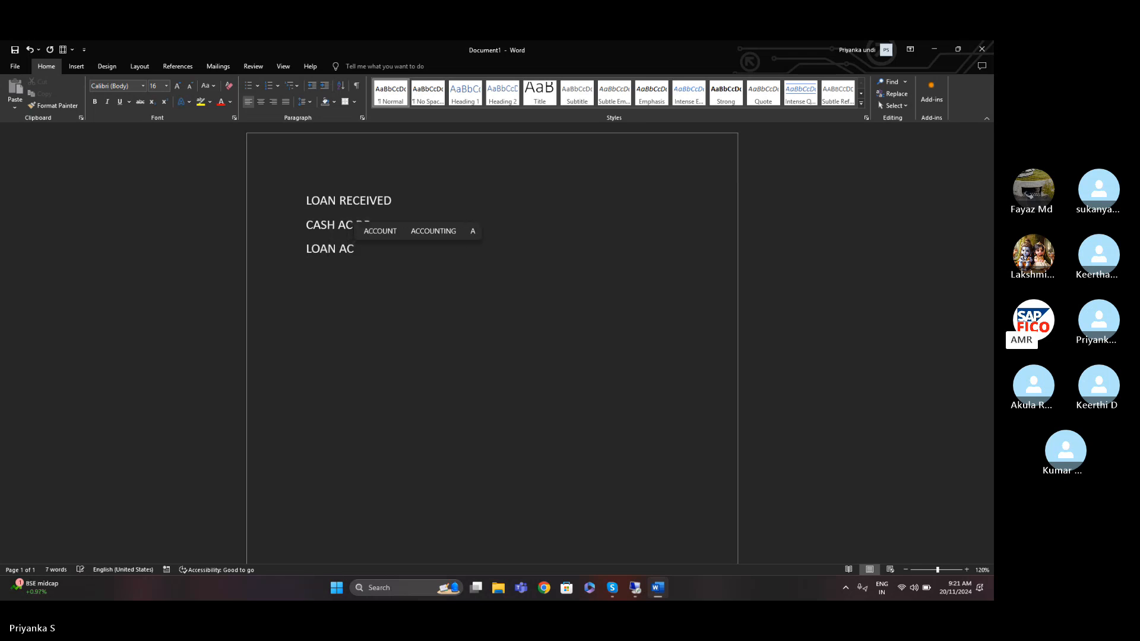
Add the loan repayment entry below on three lines: LOAN PAYMENT, LOAN AC DR, CASH AC.
{"action": "key", "text": "Return"}
{"action": "type", "text": "LOAN"}
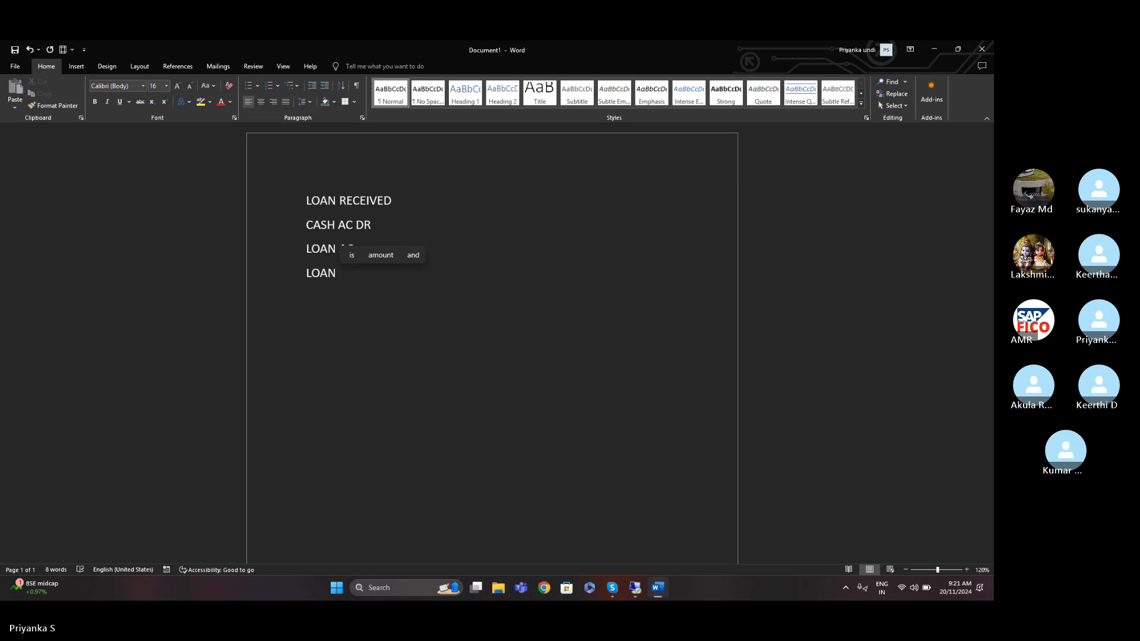
{"action": "type", "text": " PAYMENT"}
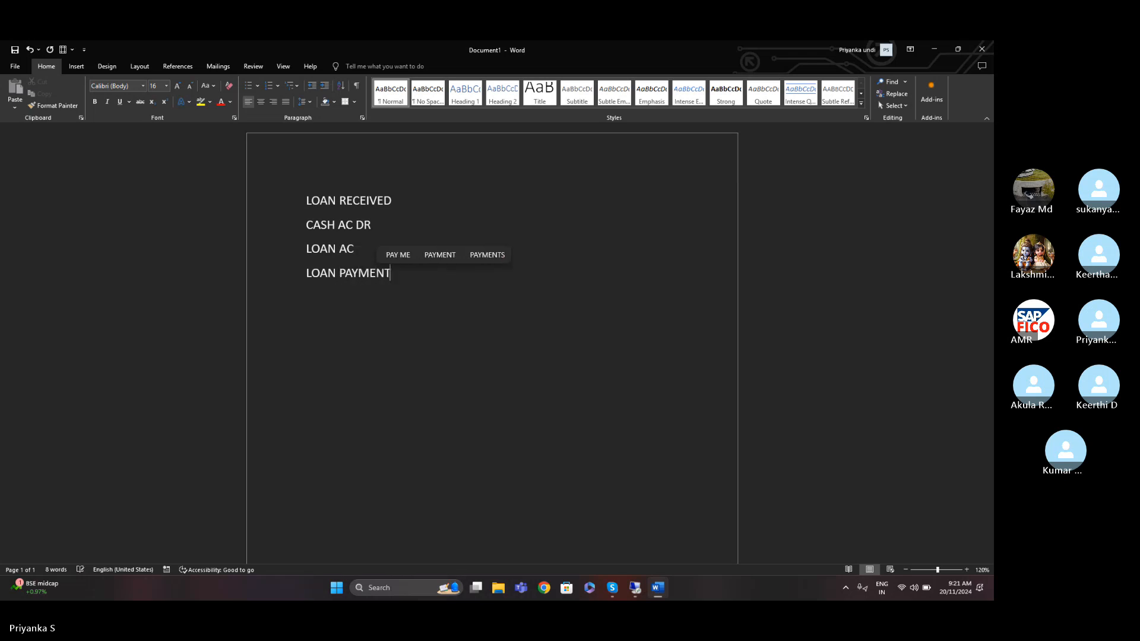
{"action": "key", "text": "Return"}
{"action": "type", "text": "LOAN"}
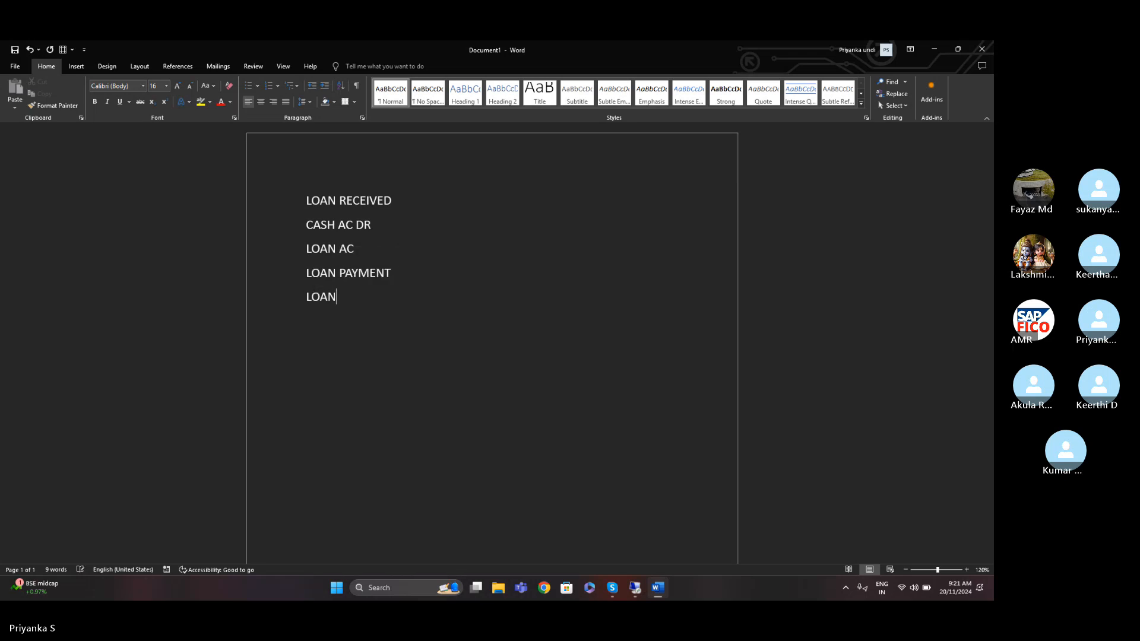
{"action": "type", "text": " AC DR"}
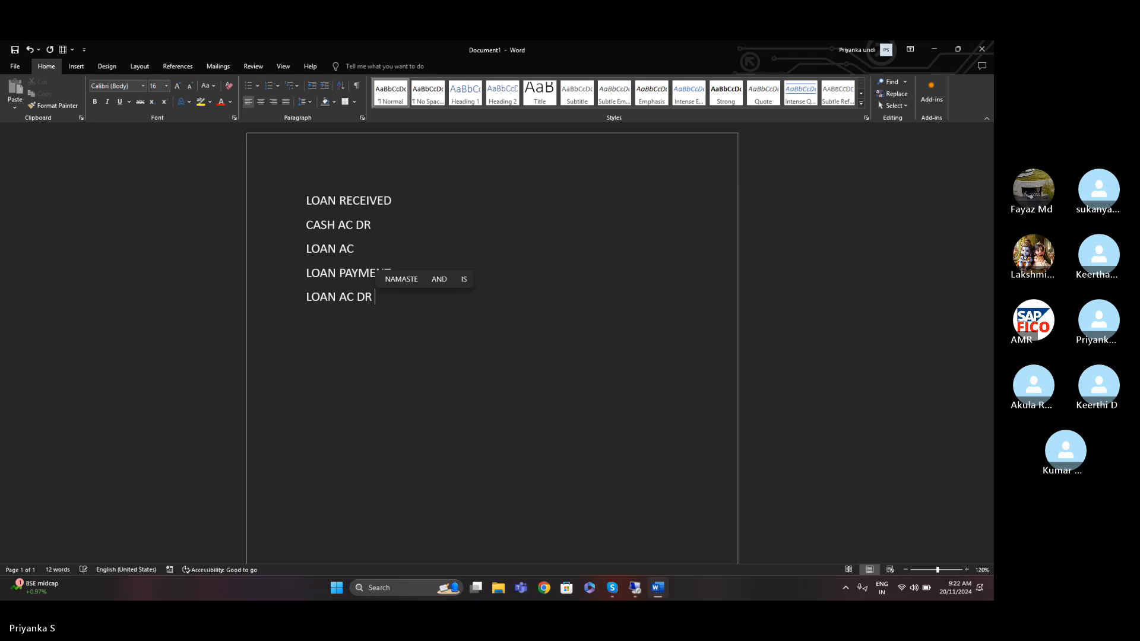
{"action": "key", "text": "Return"}
{"action": "type", "text": "CA"}
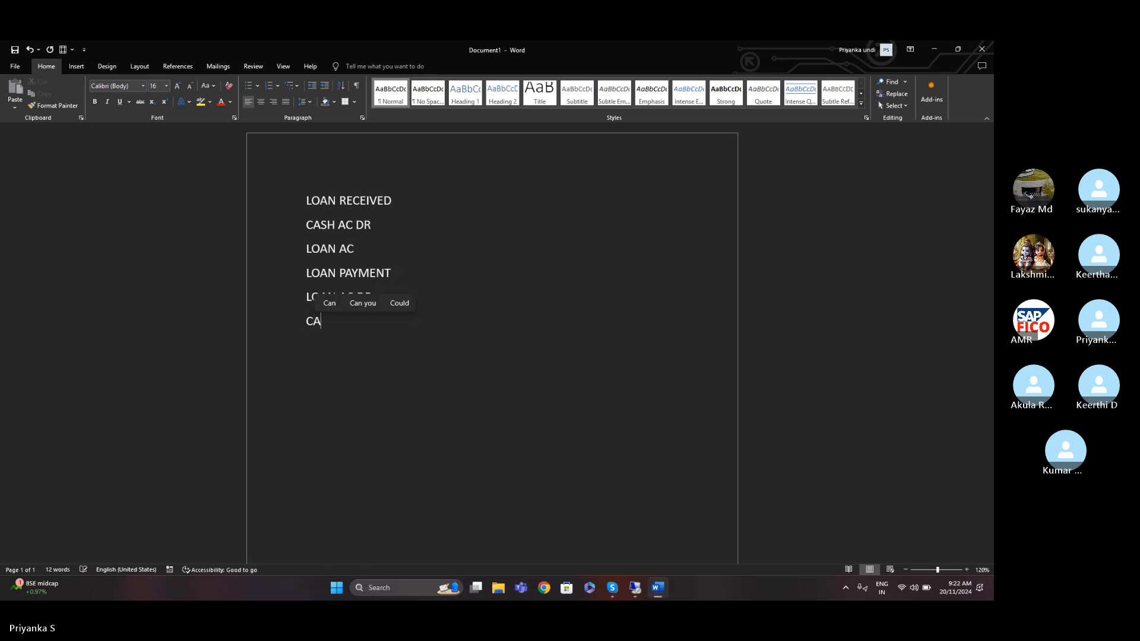
{"action": "type", "text": "SH AC"}
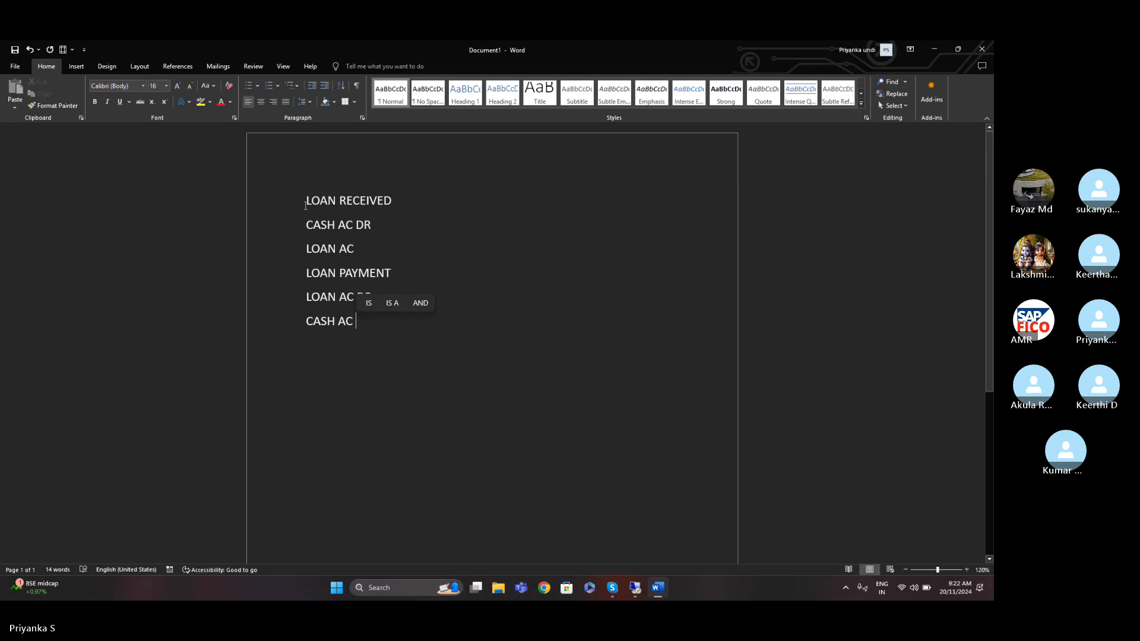
Highlight the headings LOAN RECEIVED and LOAN PAYMENT in yellow.
{"action": "left_click_drag", "start_coordinate": [306, 201], "coordinate": [392, 203]}
{"action": "key", "text": "ctrl+alt+h"}
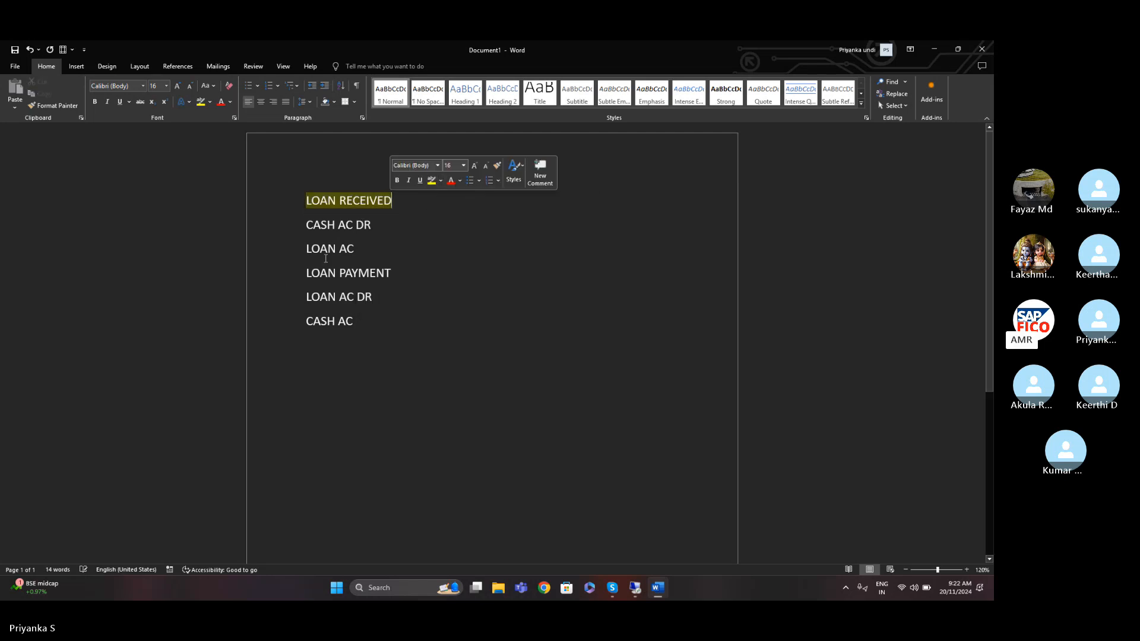
{"action": "left_click_drag", "start_coordinate": [306, 273], "coordinate": [402, 274]}
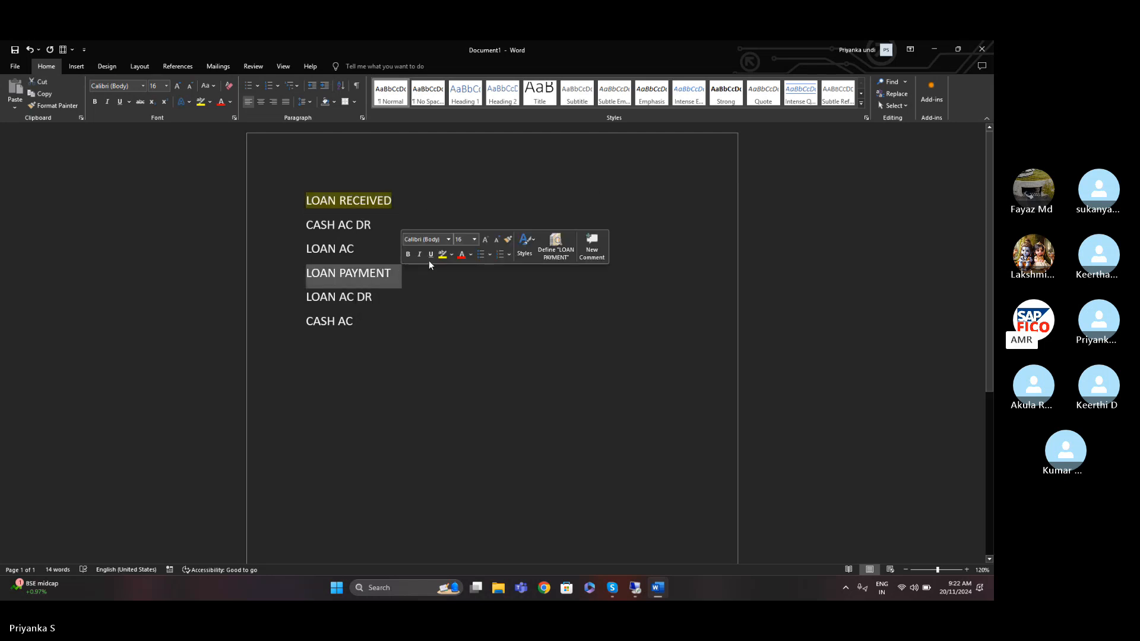
{"action": "left_click", "coordinate": [443, 256]}
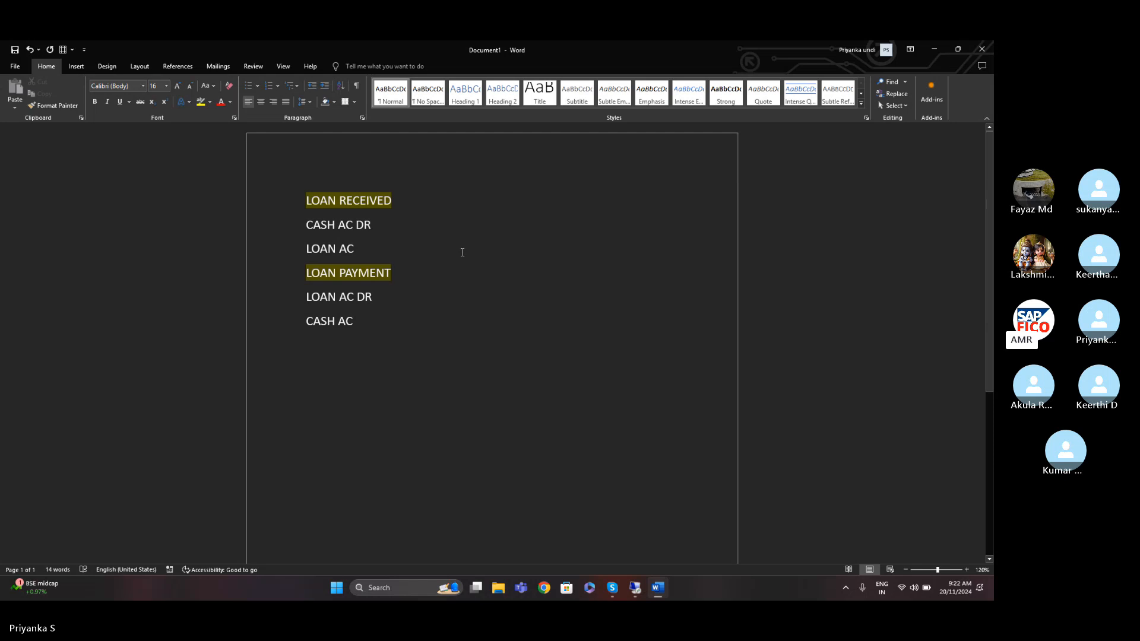
{"action": "left_click", "coordinate": [451, 221]}
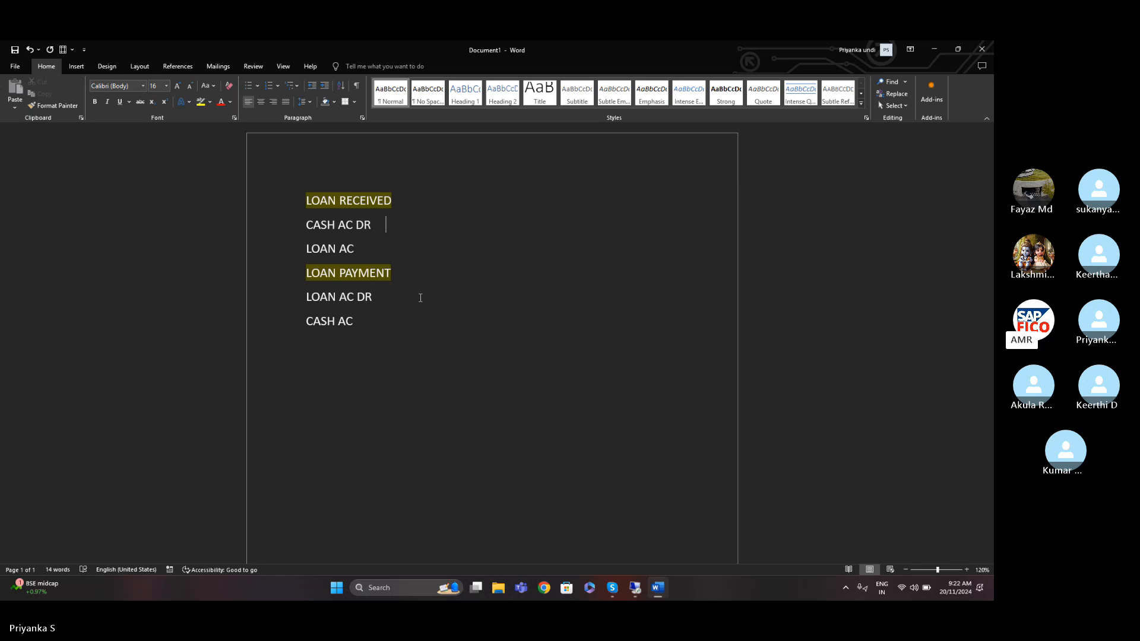
Add the line REALIZED GAIN below CASH AC in the loan payment entry.
{"action": "left_click", "coordinate": [416, 326]}
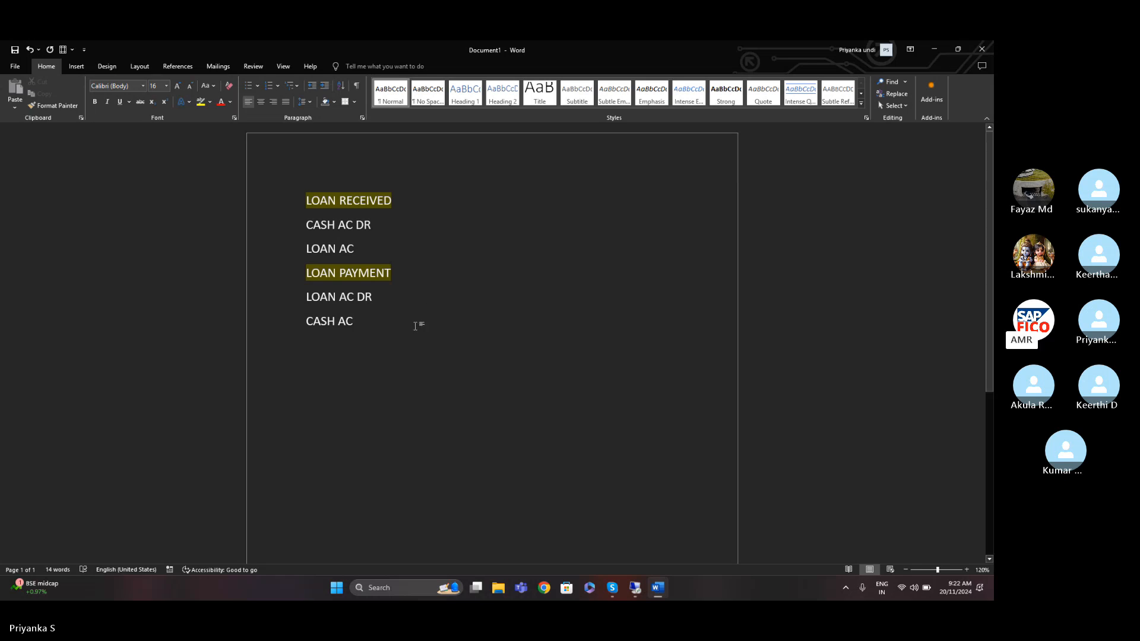
{"action": "key", "text": "Return"}
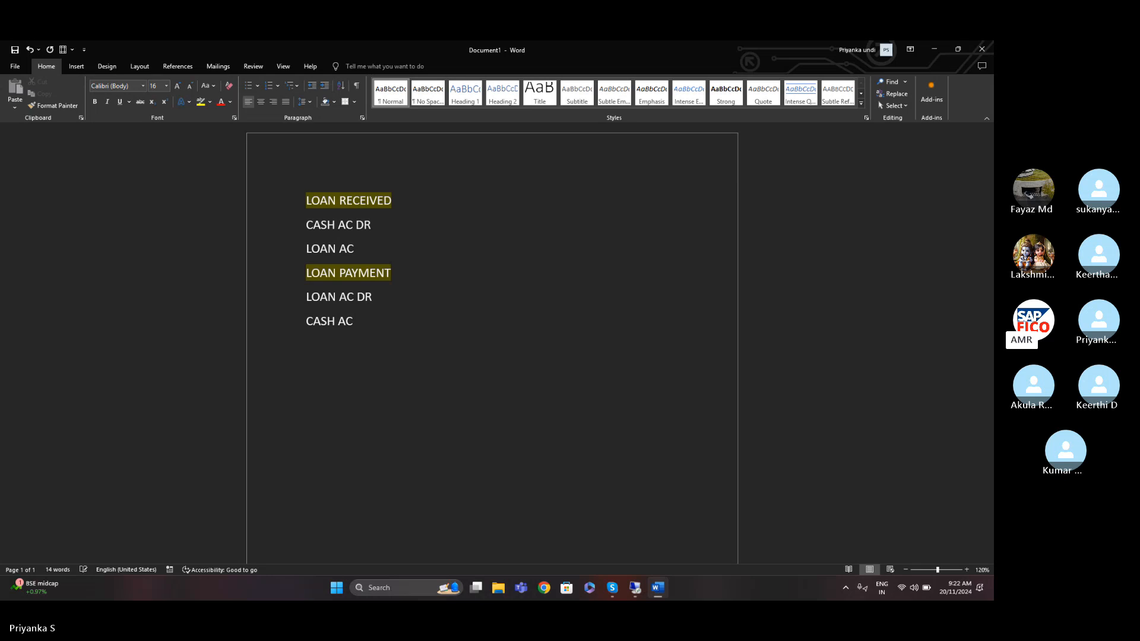
{"action": "type", "text": "REAK"}
{"action": "key", "text": "BackSpace"}
{"action": "type", "text": "LIZ"}
{"action": "type", "text": "ED P"}
{"action": "key", "text": "BackSpace"}
{"action": "type", "text": "GAIN"}
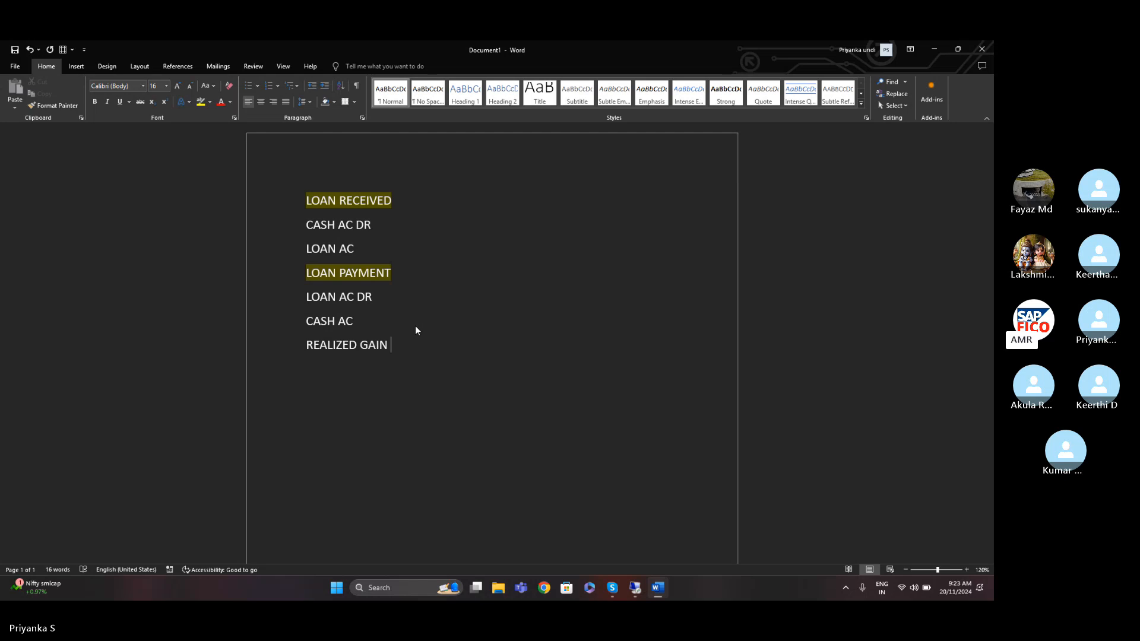
Switch to the SAP session and examine the number ranges of the S4OC G/L account groups, especially the INCOME GROUP range.
{"action": "left_click", "coordinate": [635, 588]}
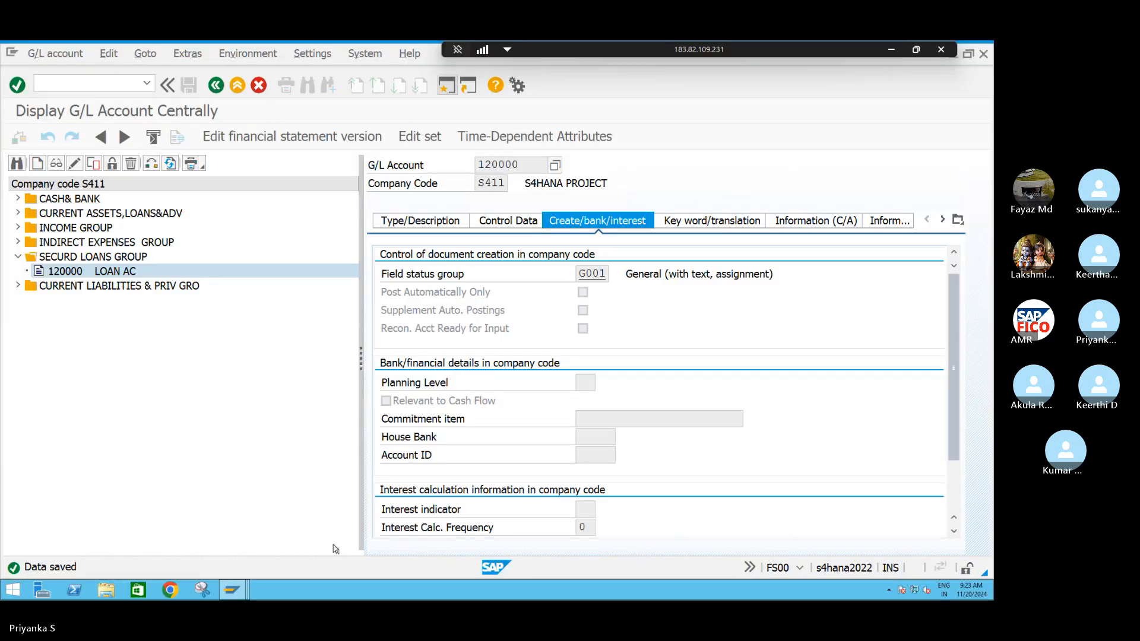
{"action": "mouse_move", "coordinate": [235, 597]}
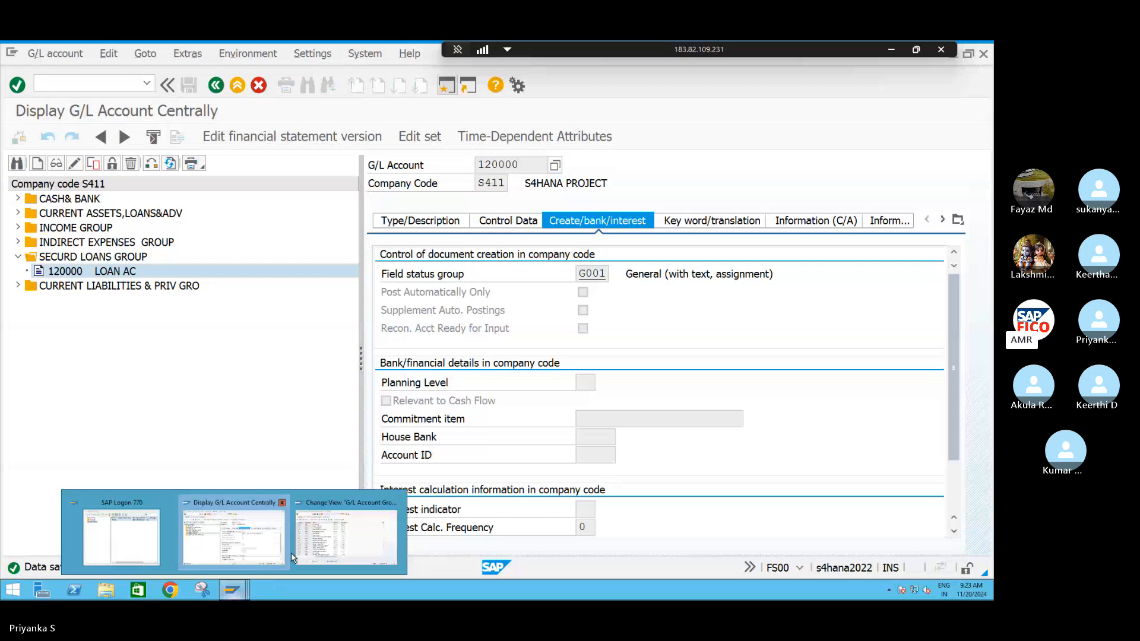
{"action": "left_click", "coordinate": [346, 541]}
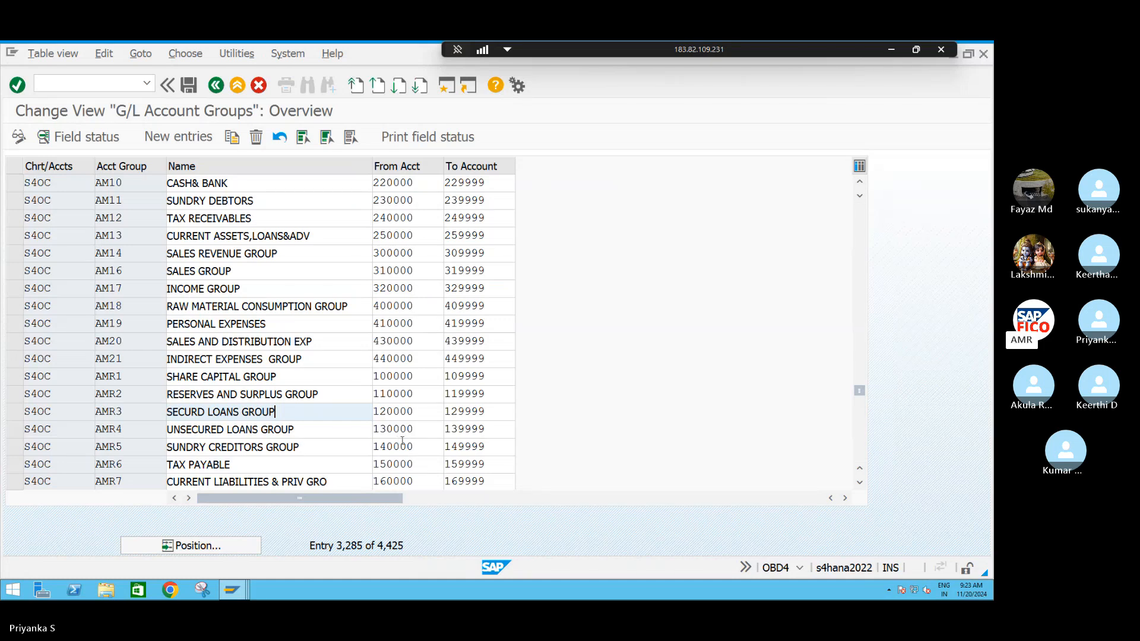
{"action": "scroll", "coordinate": [402, 429], "scroll_direction": "down", "scroll_amount": 1}
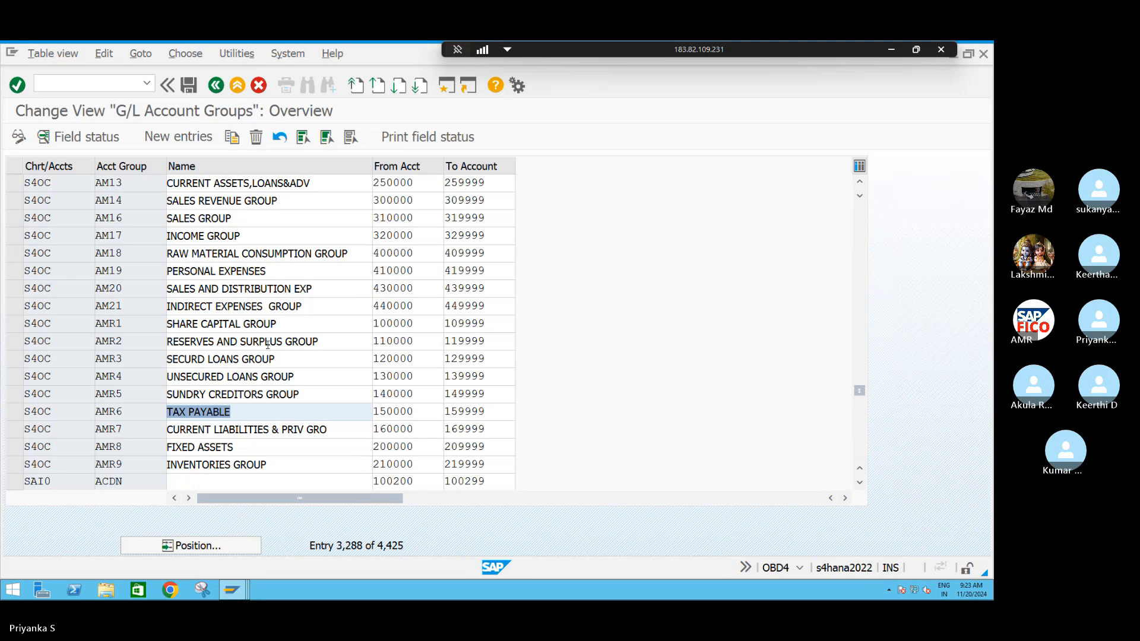
{"action": "left_click", "coordinate": [285, 234]}
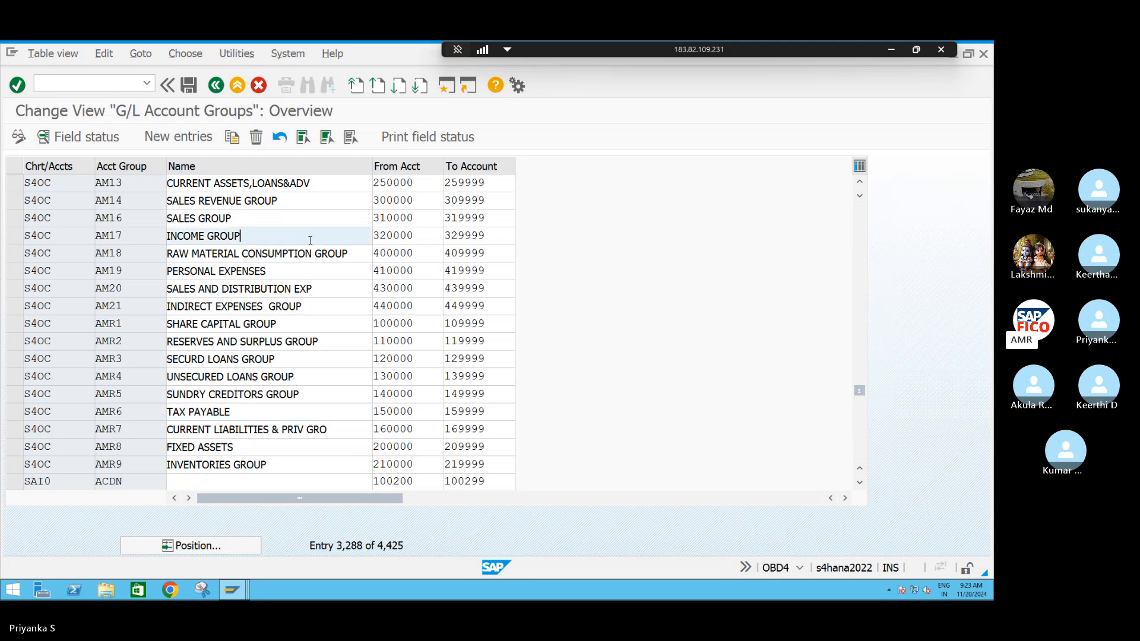
{"action": "scroll", "coordinate": [308, 240], "scroll_direction": "up", "scroll_amount": 3}
{"action": "scroll", "coordinate": [311, 250], "scroll_direction": "down", "scroll_amount": 1}
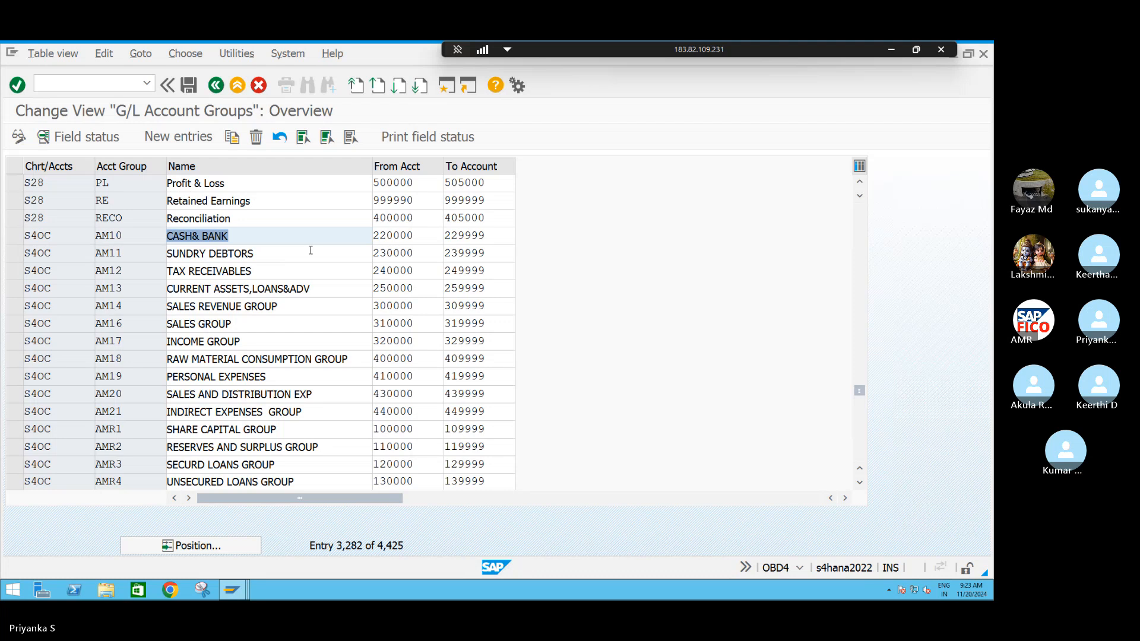
{"action": "scroll", "coordinate": [310, 250], "scroll_direction": "down", "scroll_amount": 2}
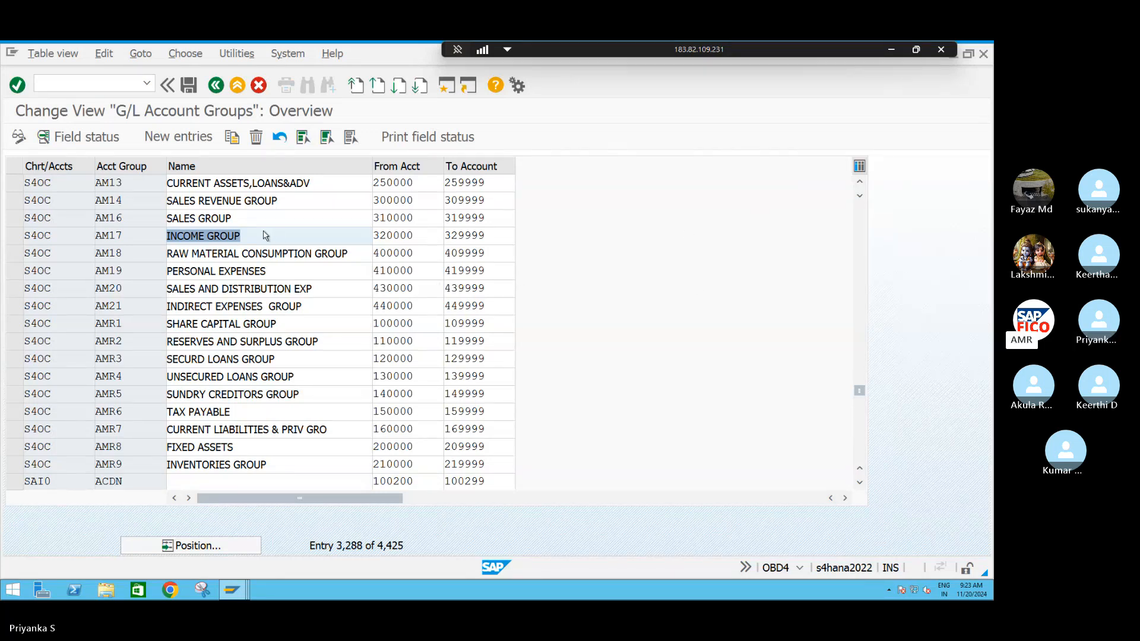
{"action": "left_click", "coordinate": [418, 237]}
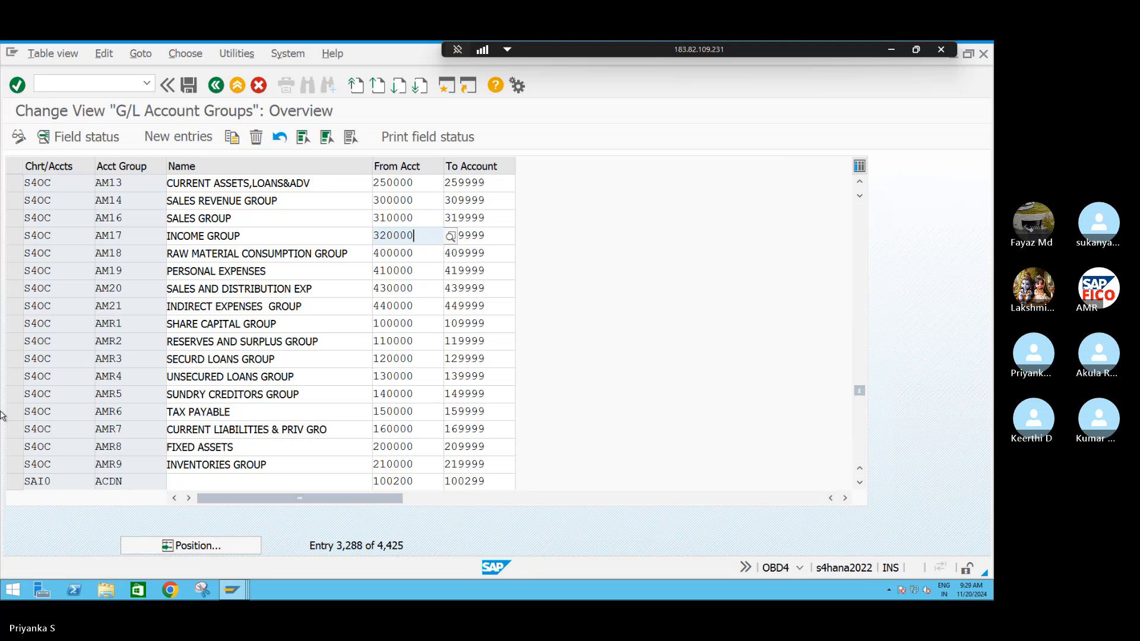
{"action": "scroll", "coordinate": [413, 362], "scroll_direction": "up", "scroll_amount": 2}
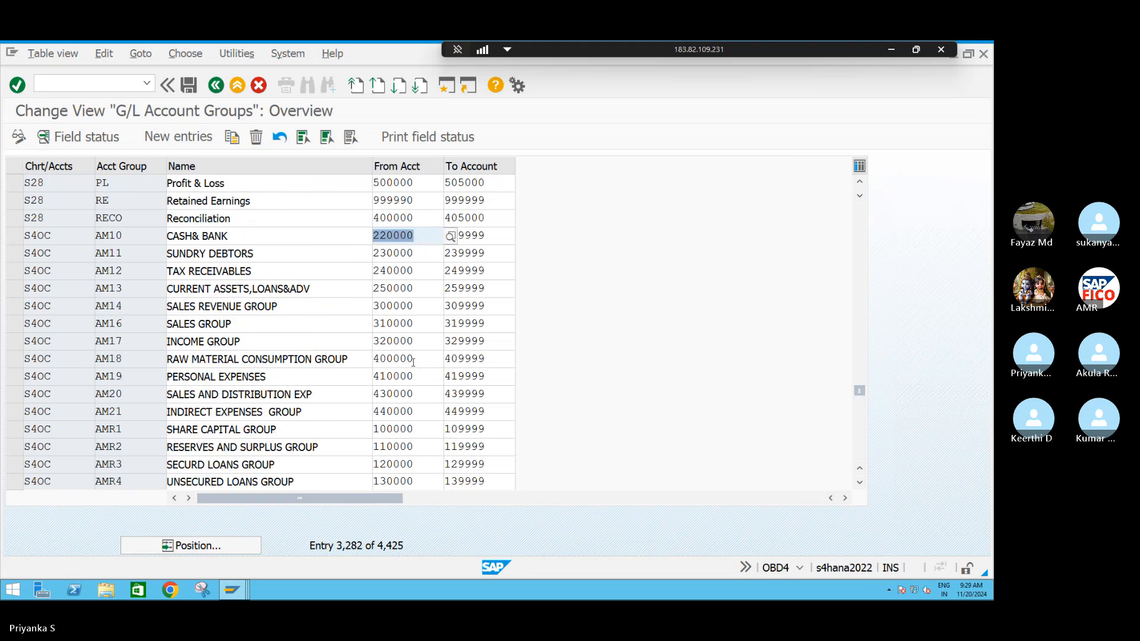
{"action": "scroll", "coordinate": [413, 361], "scroll_direction": "down", "scroll_amount": 1}
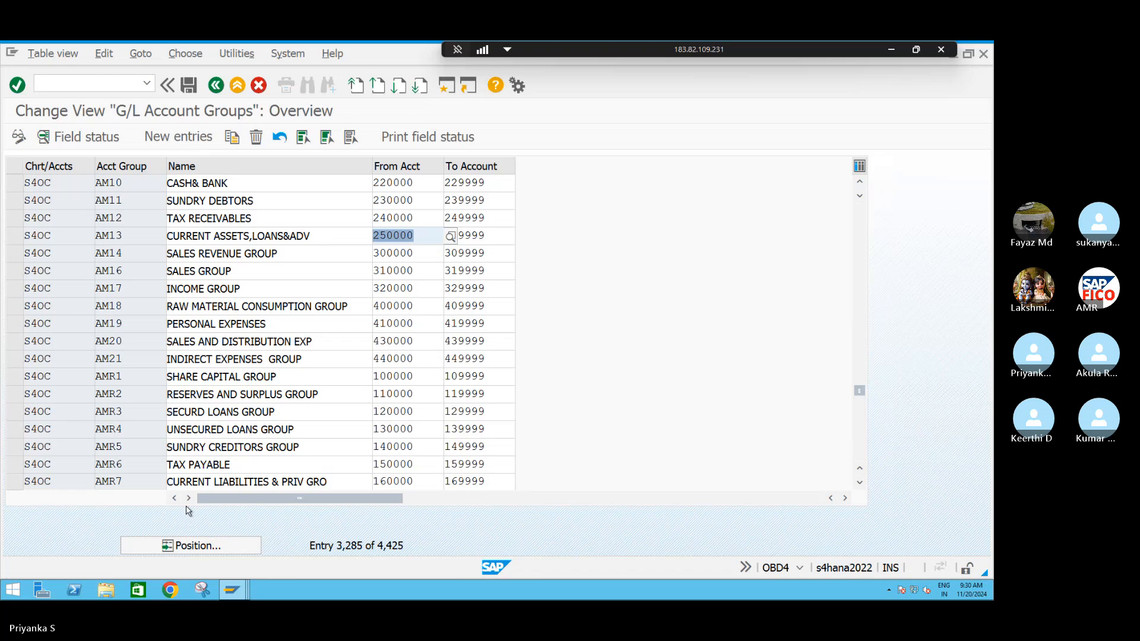
{"action": "left_click", "coordinate": [324, 288]}
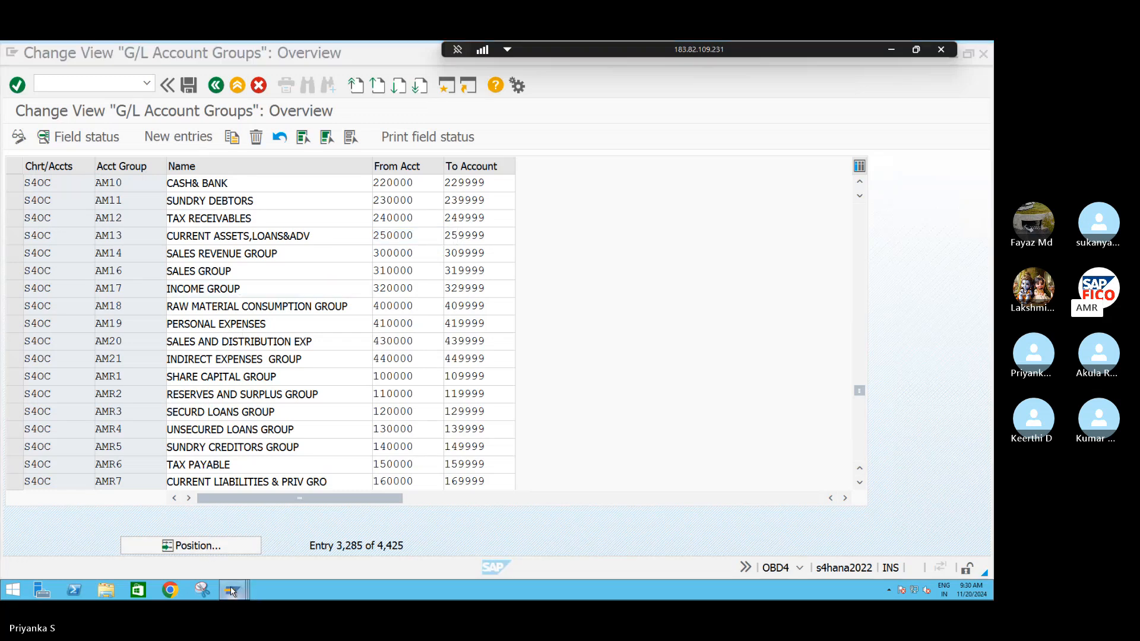
Return to the central G/L account display and start creating G/L account 320001 in company code S411.
{"action": "mouse_move", "coordinate": [233, 590]}
{"action": "left_click", "coordinate": [244, 551]}
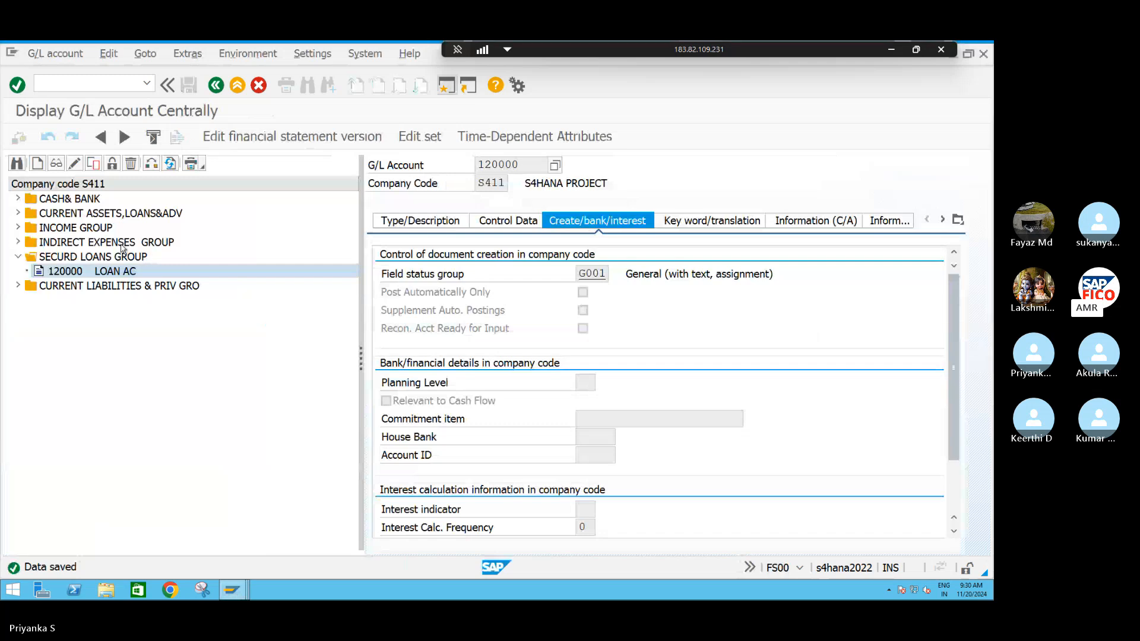
{"action": "left_click", "coordinate": [37, 163]}
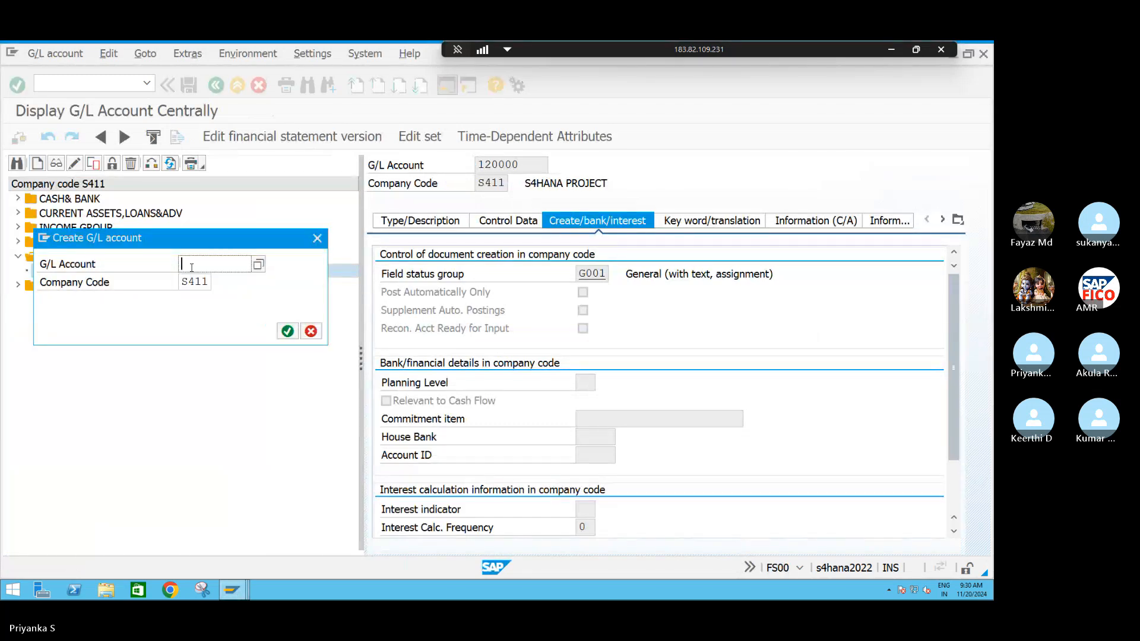
{"action": "type", "text": "3200"}
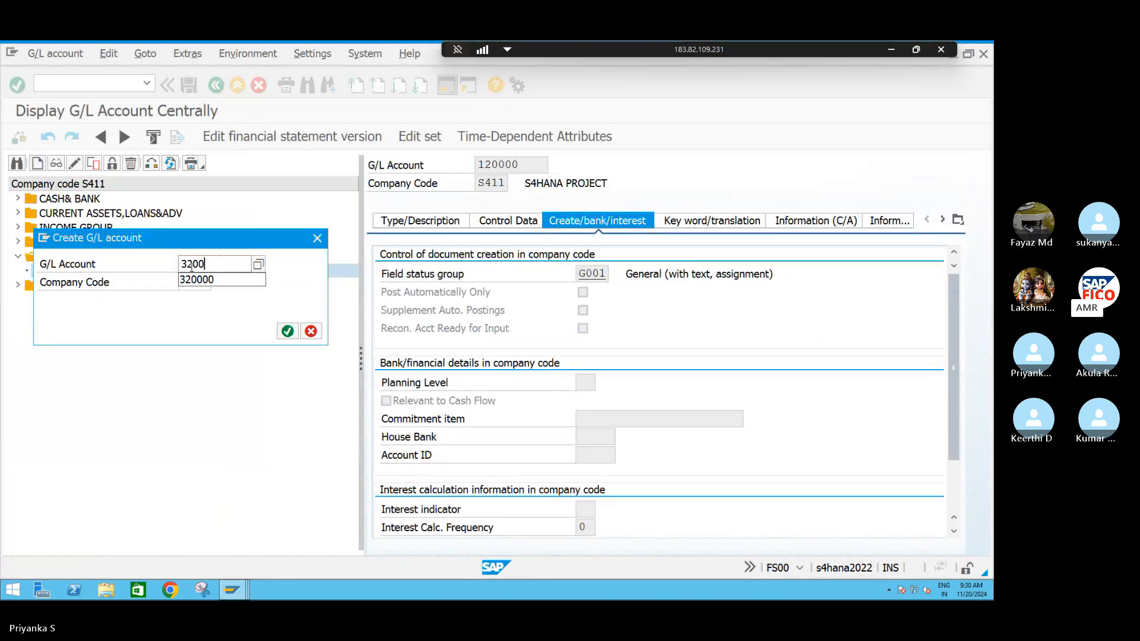
{"action": "type", "text": "01"}
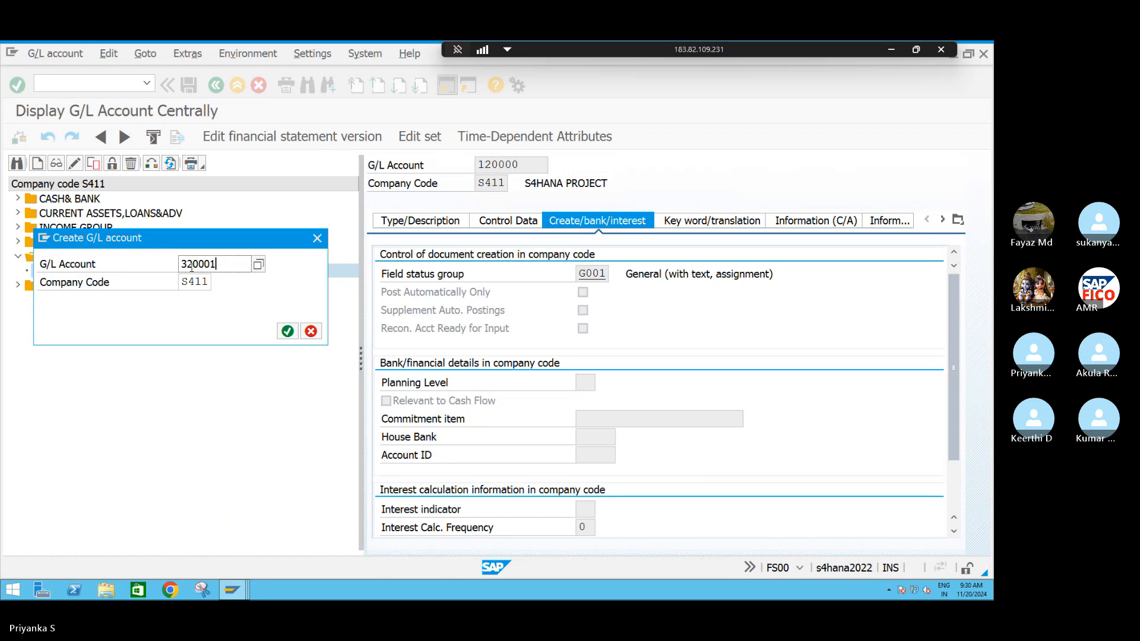
{"action": "key", "text": "Return"}
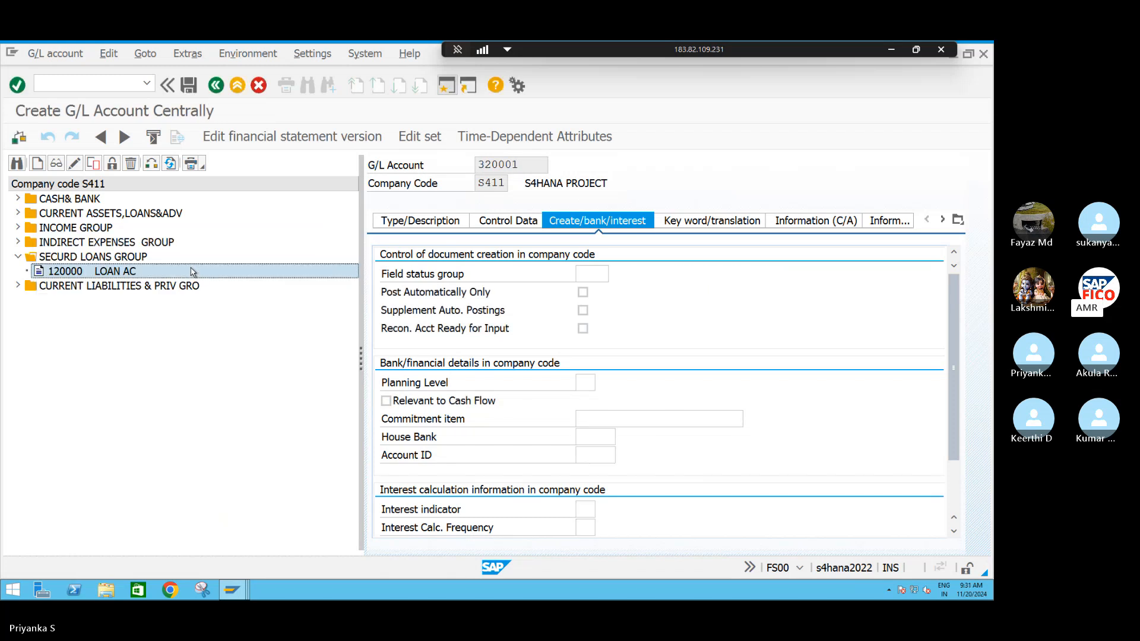
Set the account type to N Nonoperating Expense or Income and the account group to AM17 INCOME GROUP.
{"action": "left_click", "coordinate": [423, 223]}
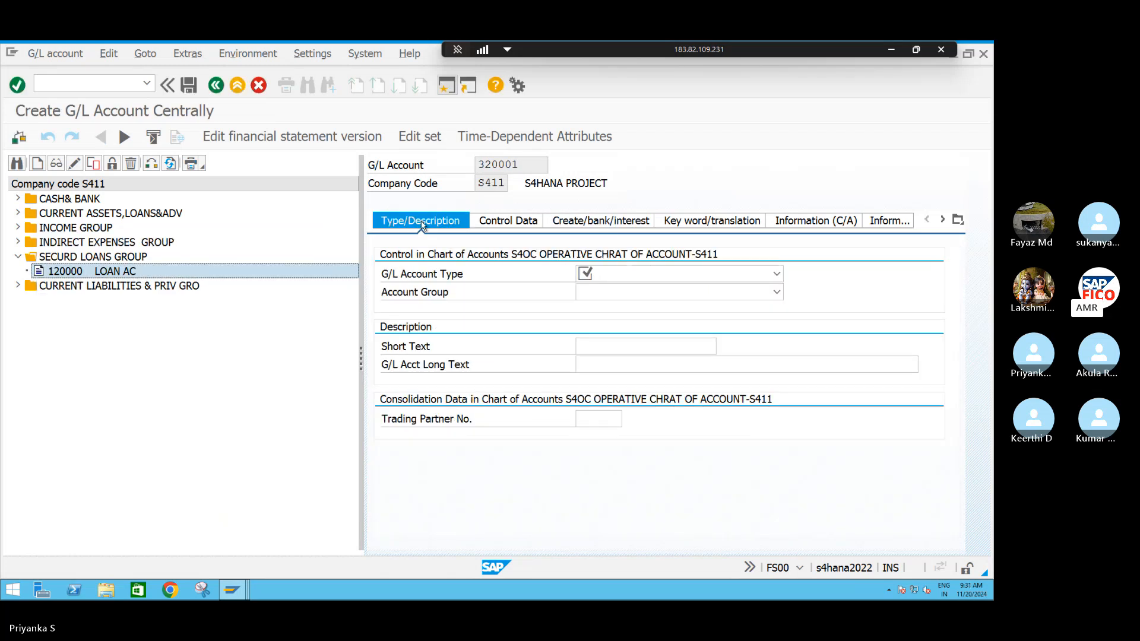
{"action": "left_click", "coordinate": [776, 274]}
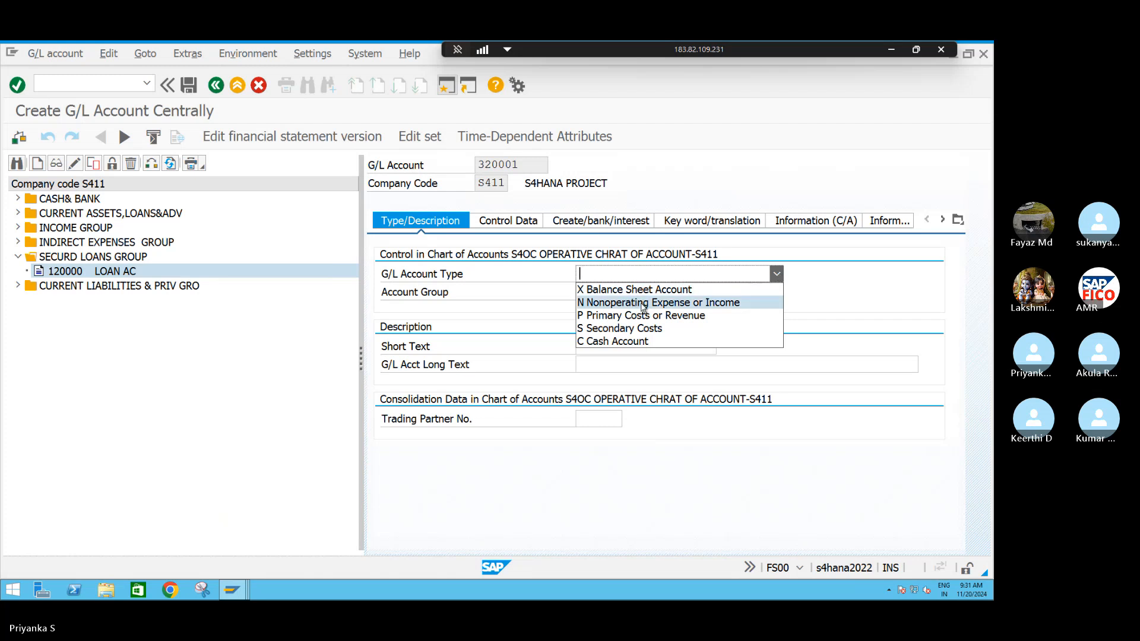
{"action": "left_click", "coordinate": [662, 302]}
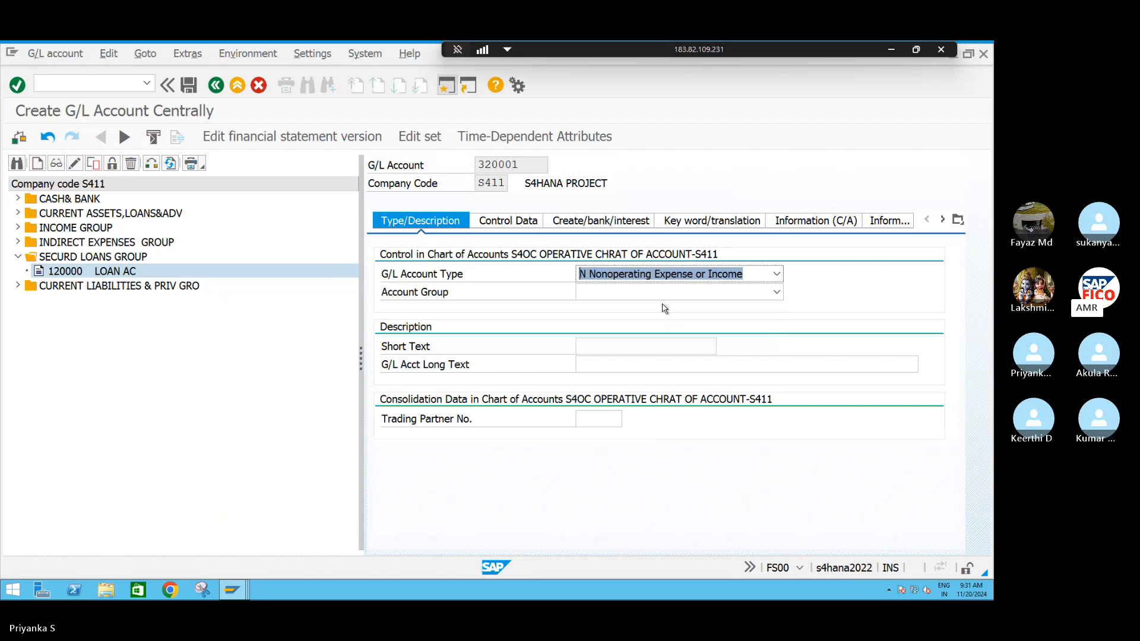
{"action": "left_click", "coordinate": [775, 292]}
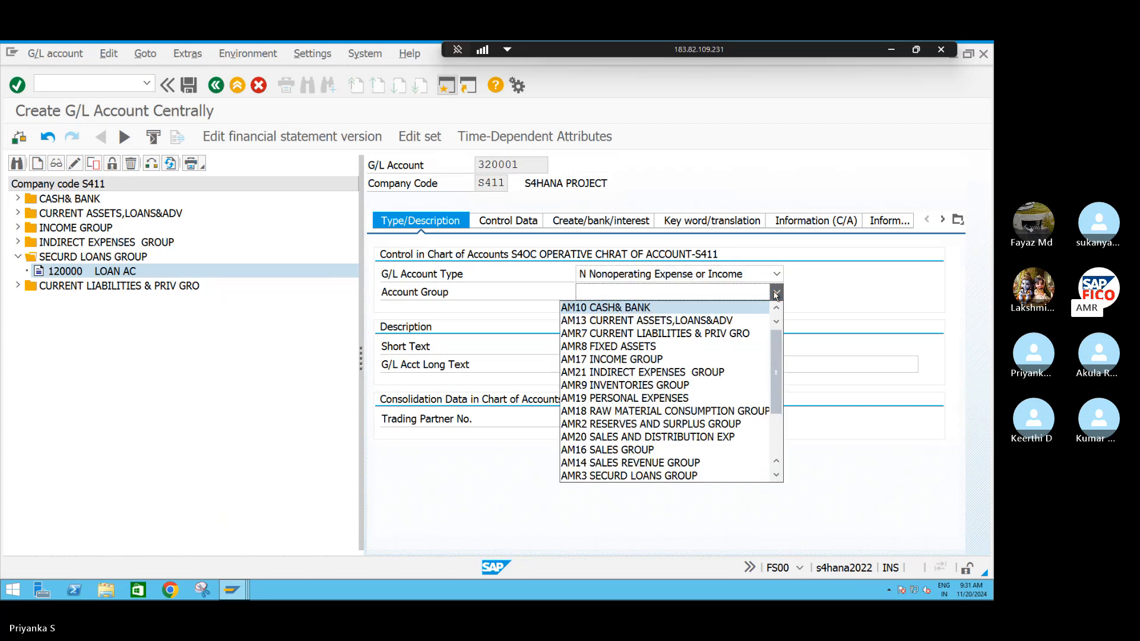
{"action": "left_click", "coordinate": [642, 359]}
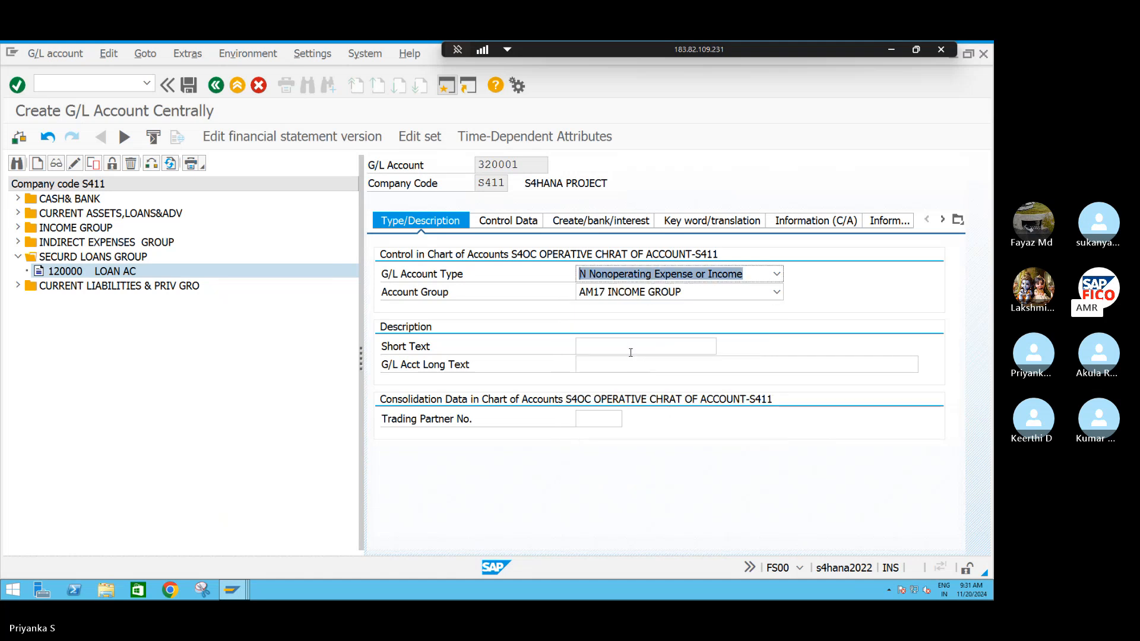
Describe the account with the short text REALIZED GAIN and the long text REALIZED GAIN AC.
{"action": "left_click", "coordinate": [583, 346]}
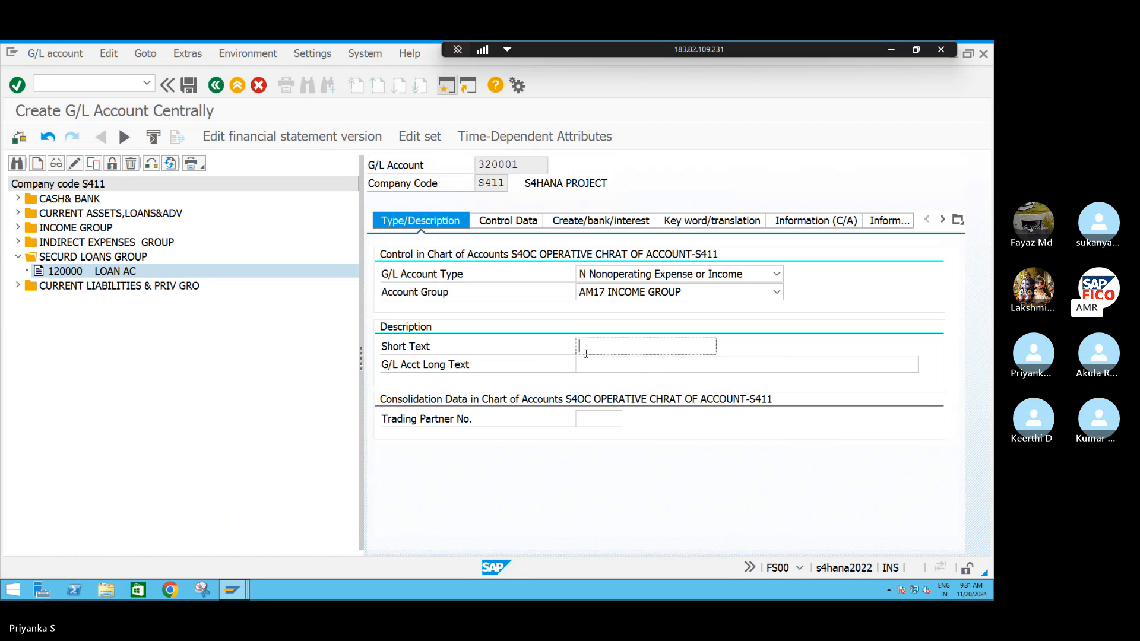
{"action": "type", "text": "REA"}
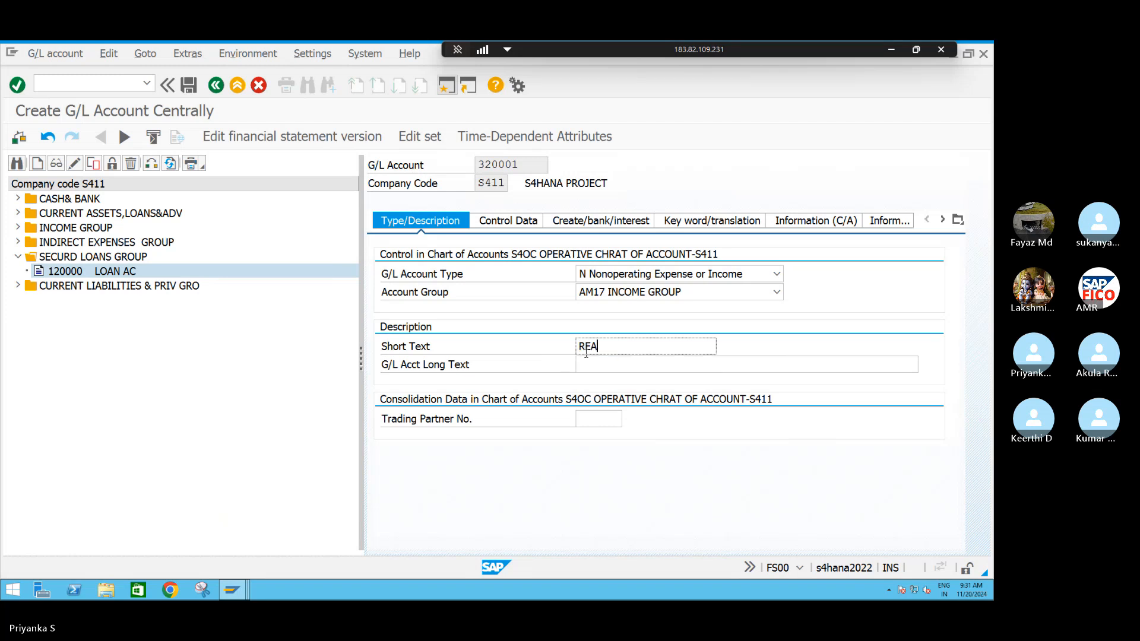
{"action": "type", "text": "LIZED F"}
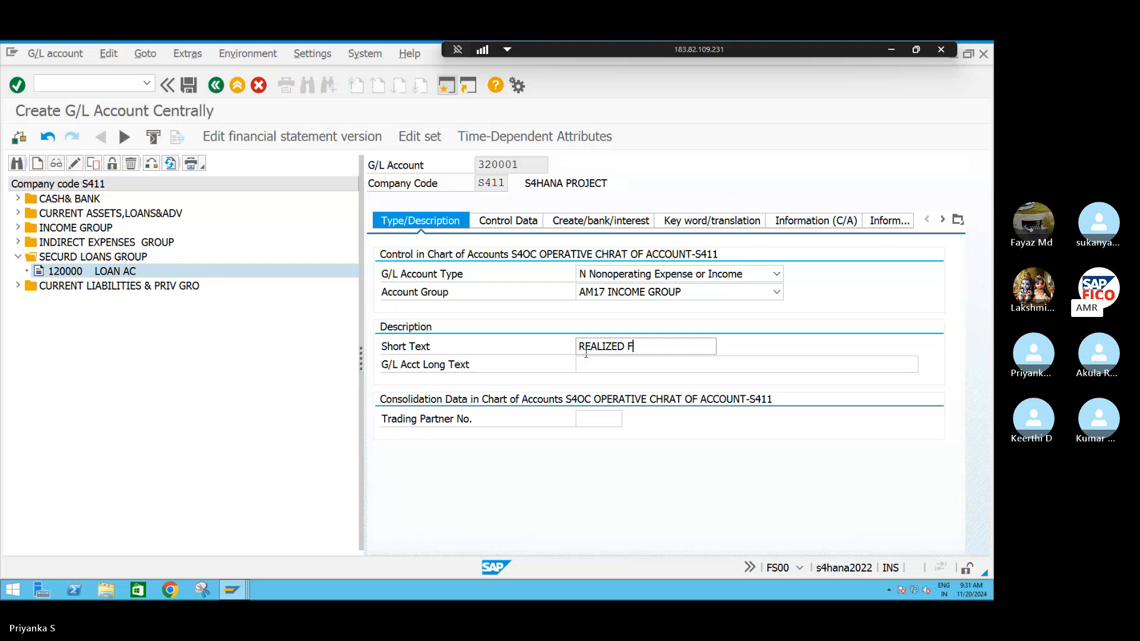
{"action": "key", "text": "BackSpace"}
{"action": "type", "text": "GAIN"}
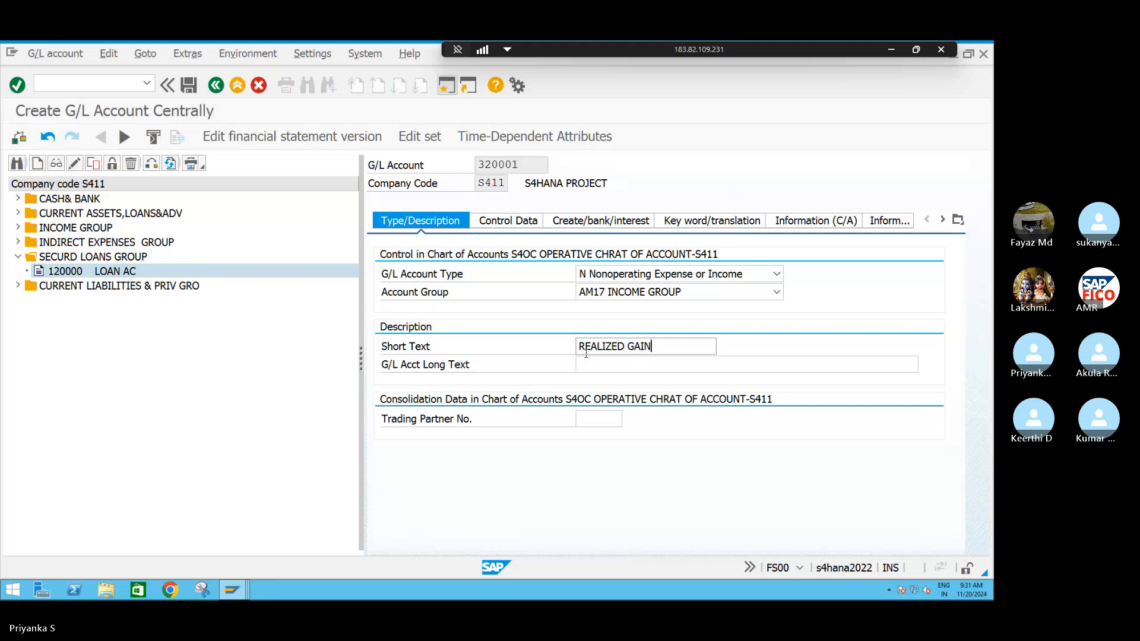
{"action": "key", "text": "Tab"}
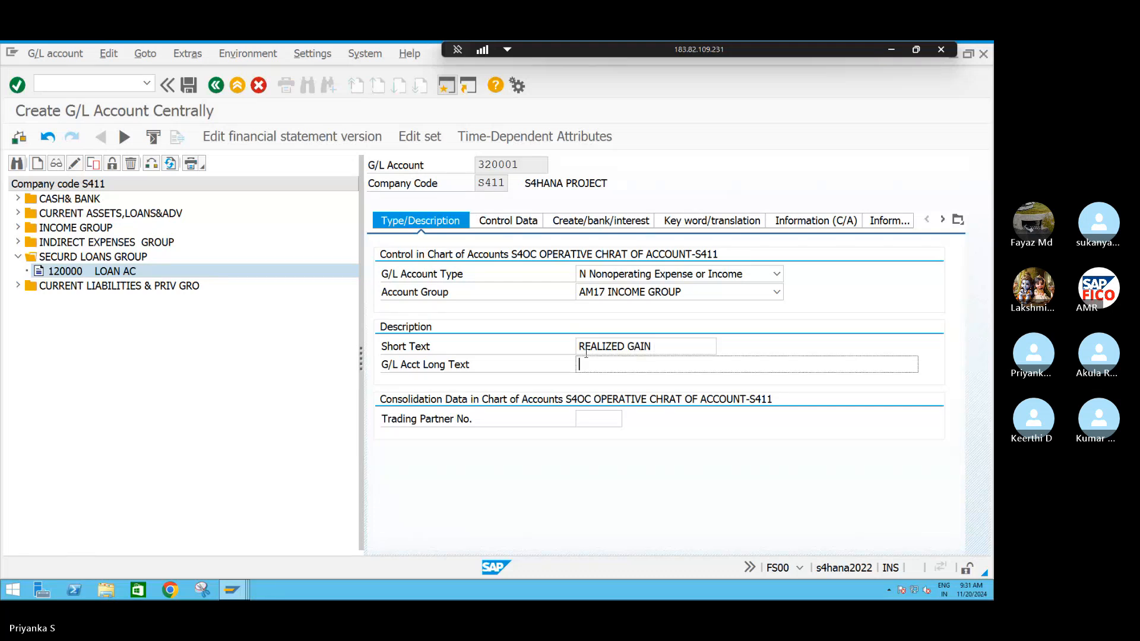
{"action": "type", "text": "REALIZED GAIN AC"}
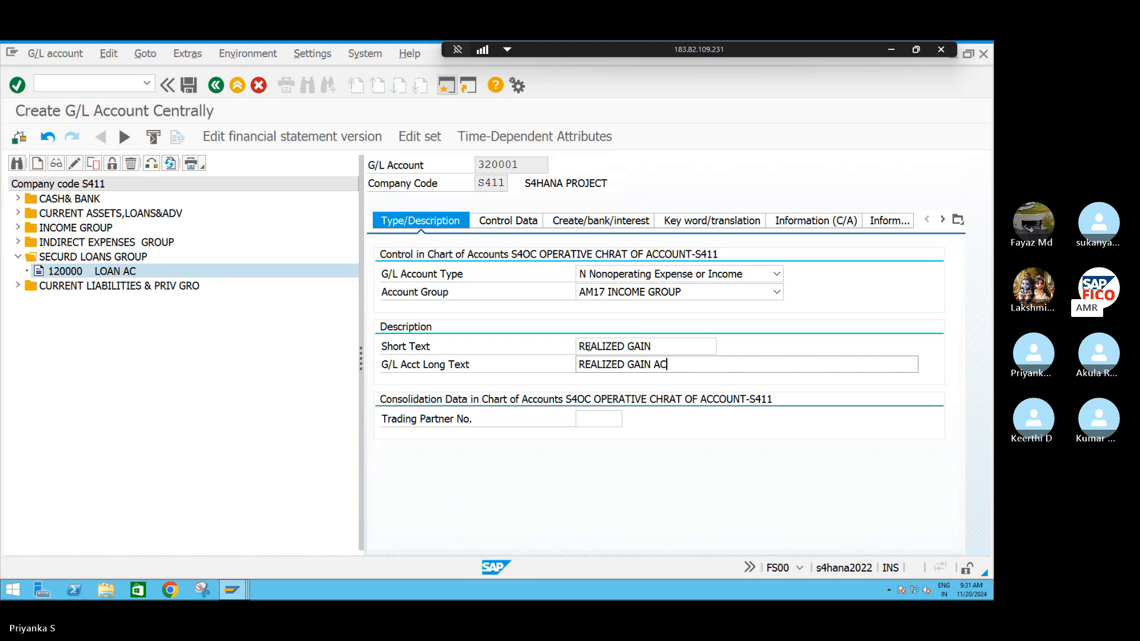
Set the sort key to 001 in the control data of account 320001.
{"action": "left_click", "coordinate": [522, 225]}
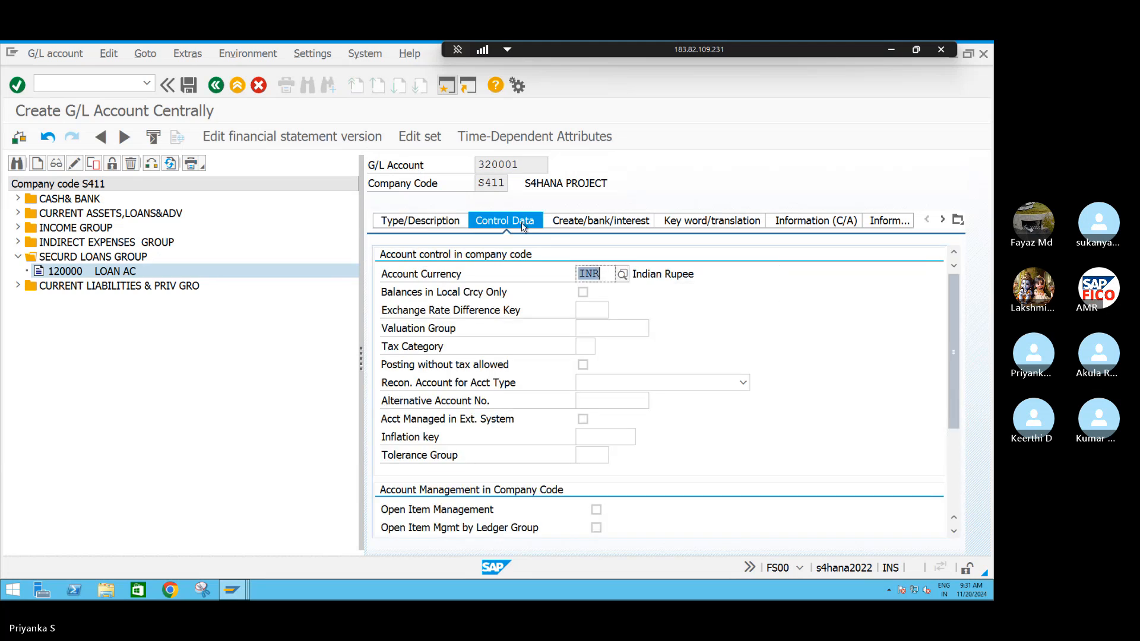
{"action": "scroll", "coordinate": [497, 485], "scroll_direction": "down", "scroll_amount": 5}
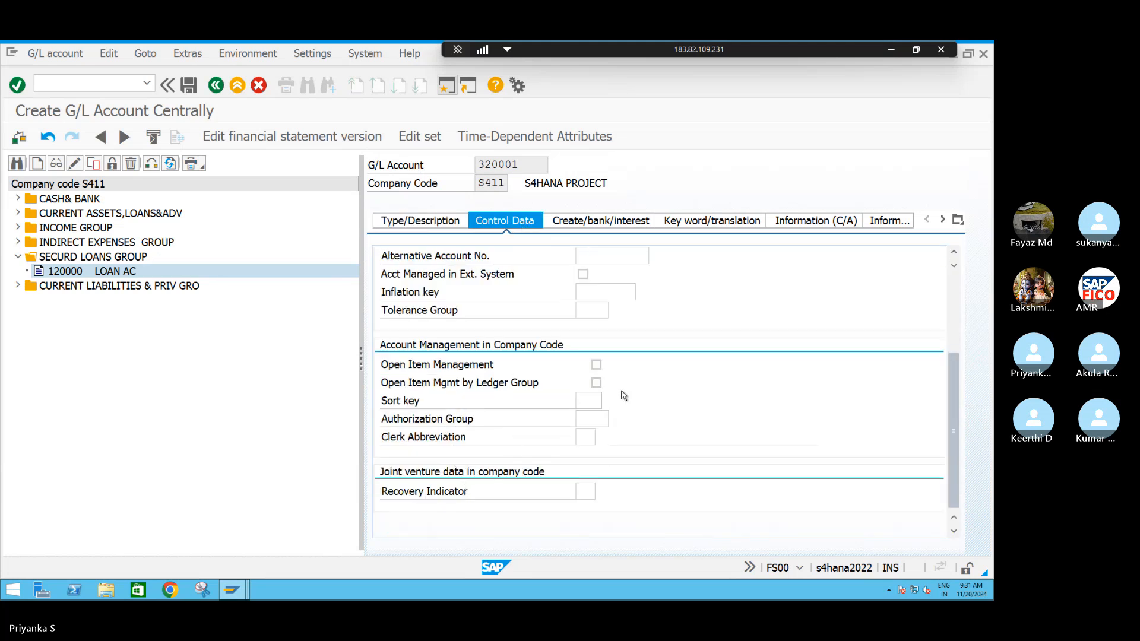
{"action": "left_click", "coordinate": [588, 401]}
{"action": "left_click", "coordinate": [591, 415]}
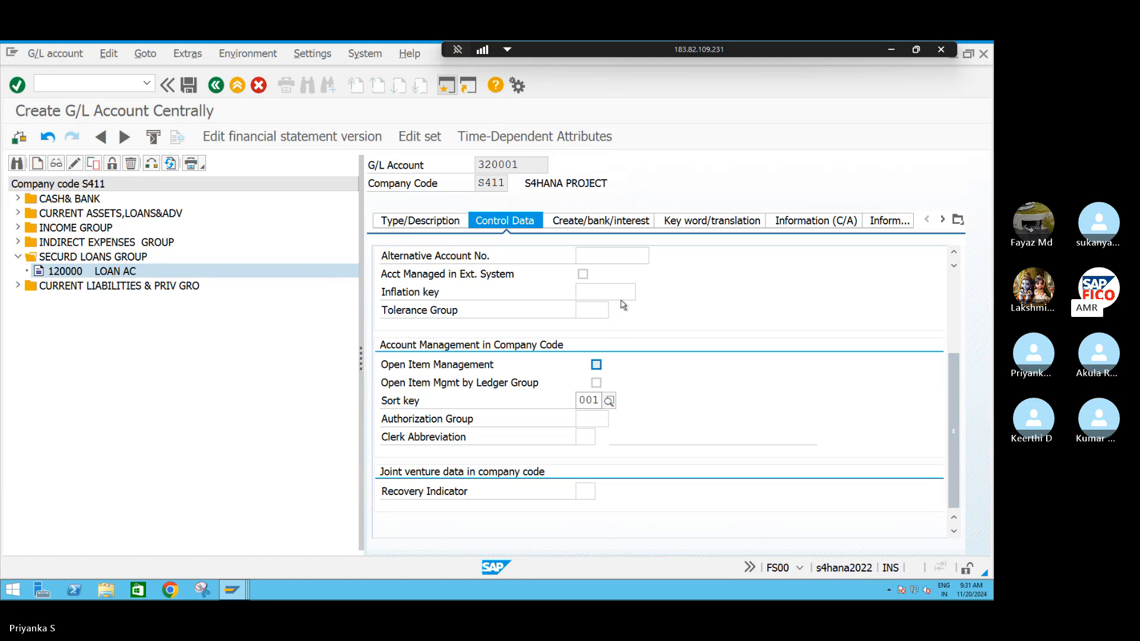
Assign field status group G001, enable Post Automatically Only, and save account 320001.
{"action": "left_click", "coordinate": [580, 224]}
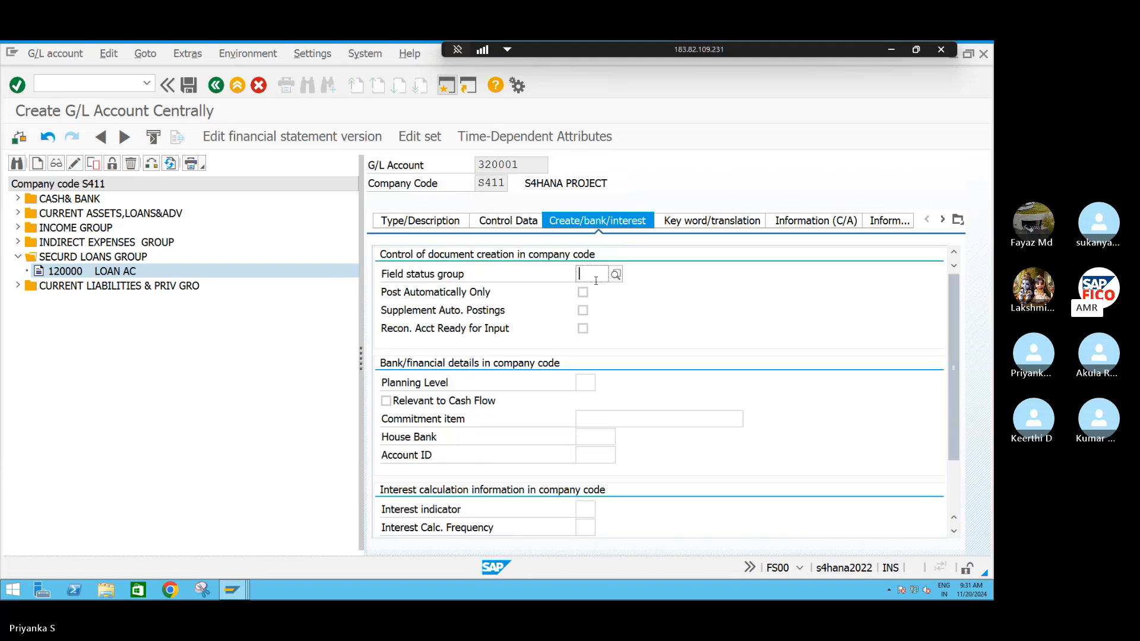
{"action": "left_click", "coordinate": [596, 280]}
{"action": "left_click", "coordinate": [596, 290]}
{"action": "left_click", "coordinate": [582, 293]}
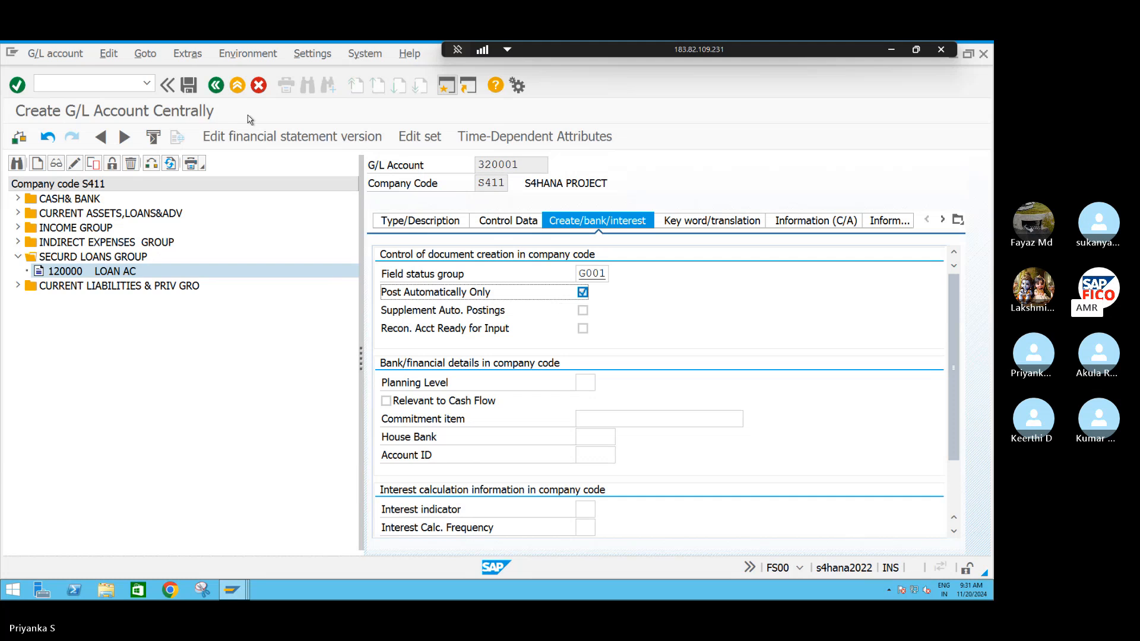
{"action": "left_click", "coordinate": [189, 86]}
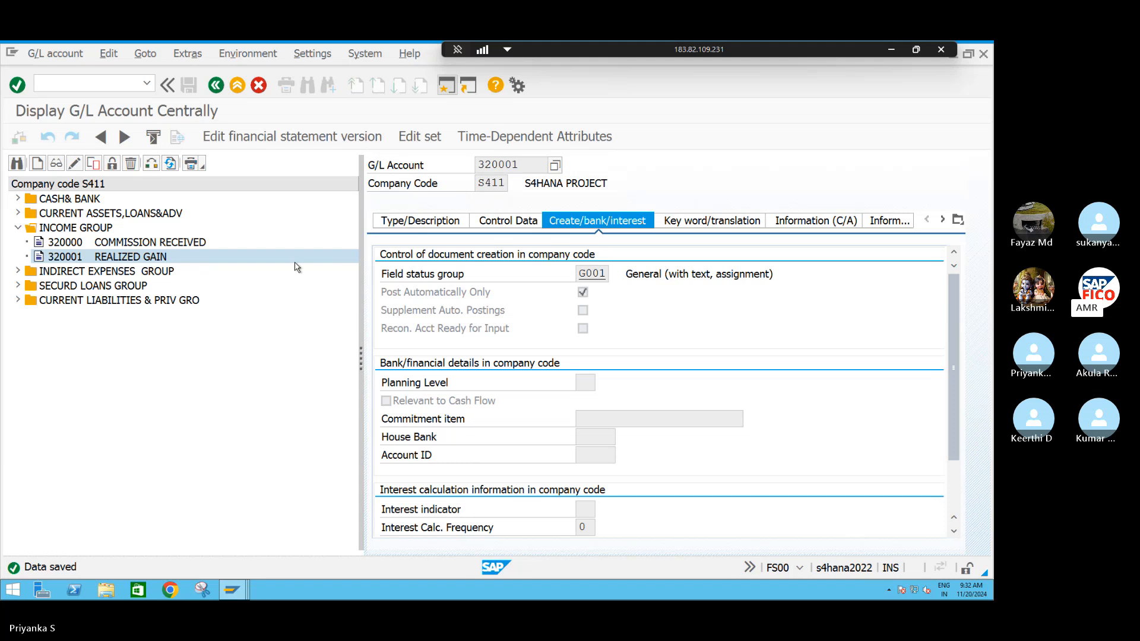
Check the indirect expenses accounts and start creating G/L account 440003 in company code S411.
{"action": "left_click", "coordinate": [17, 271]}
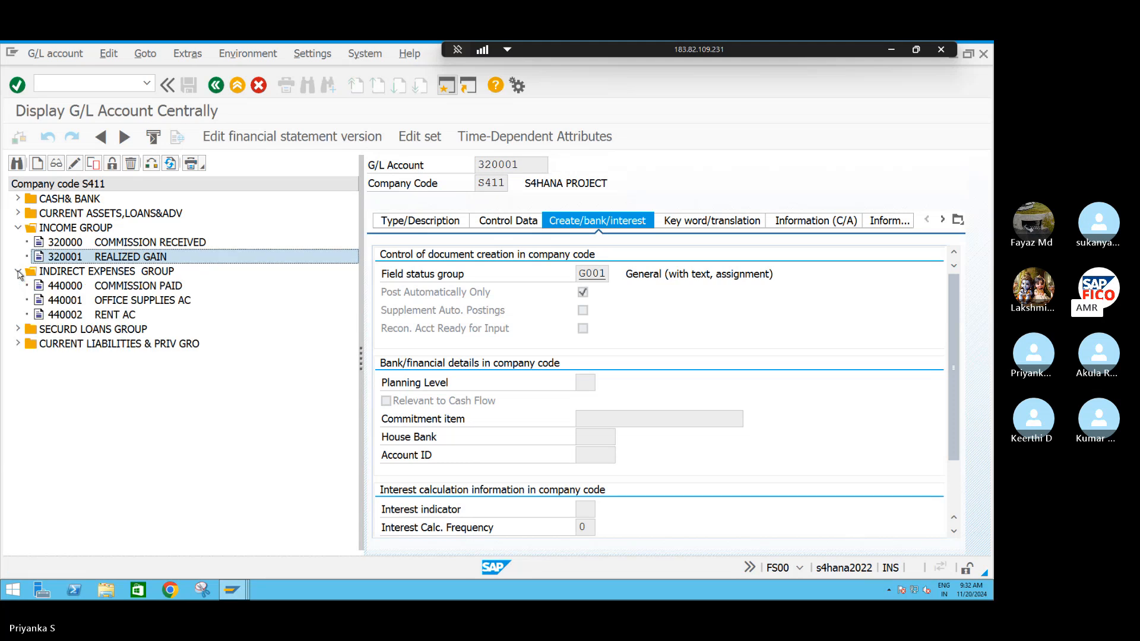
{"action": "left_click", "coordinate": [37, 163]}
{"action": "left_click_drag", "start_coordinate": [152, 242], "coordinate": [289, 188]}
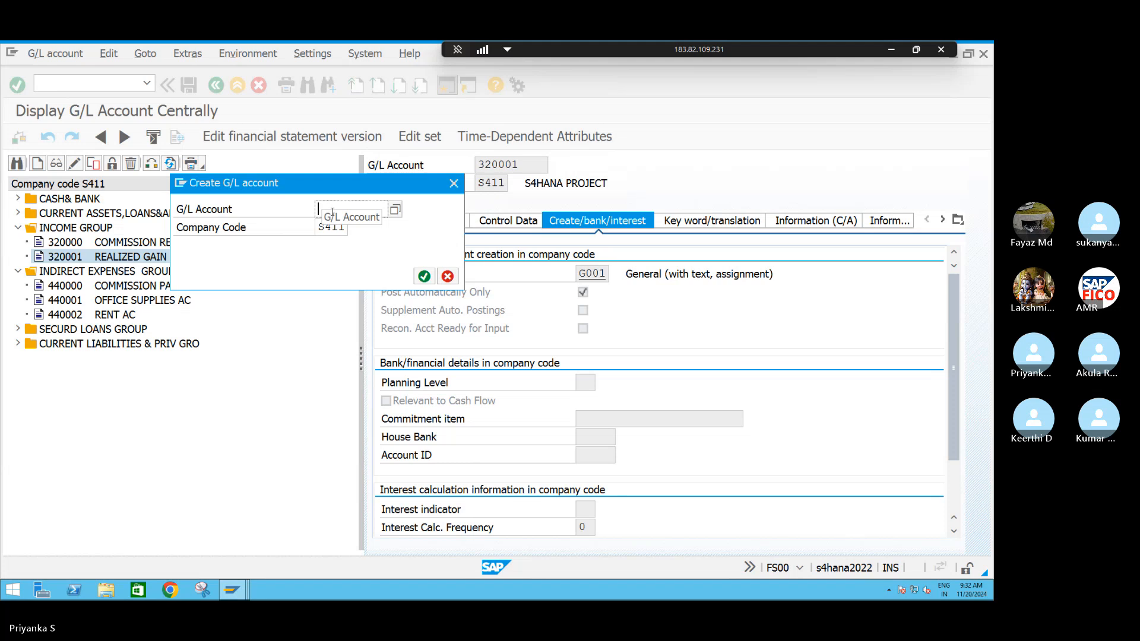
{"action": "type", "text": "44"}
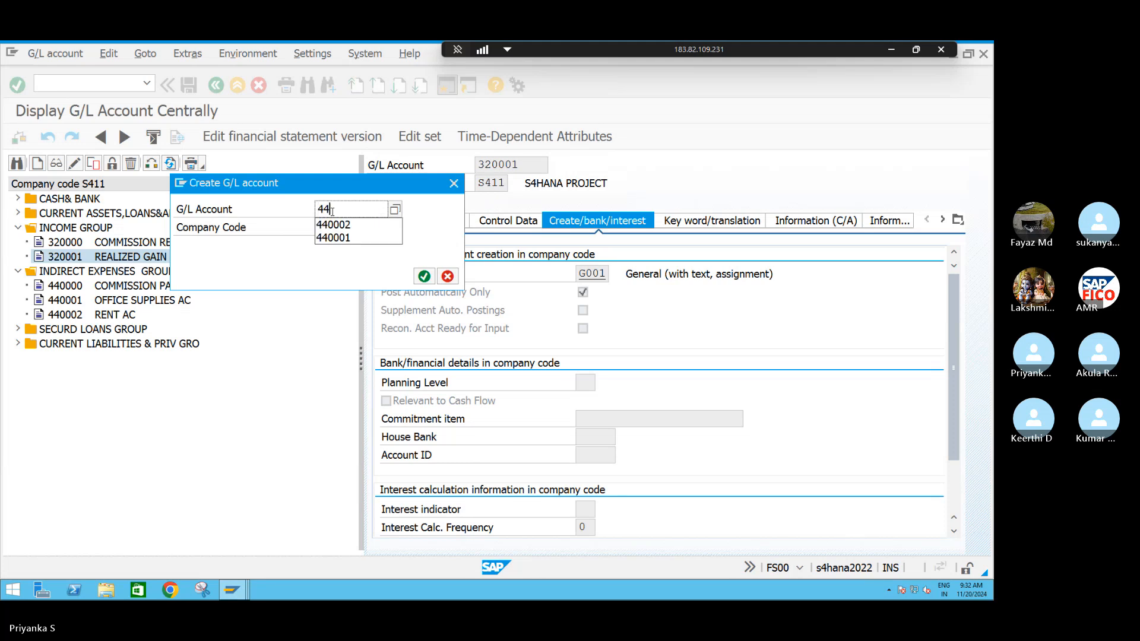
{"action": "type", "text": "003"}
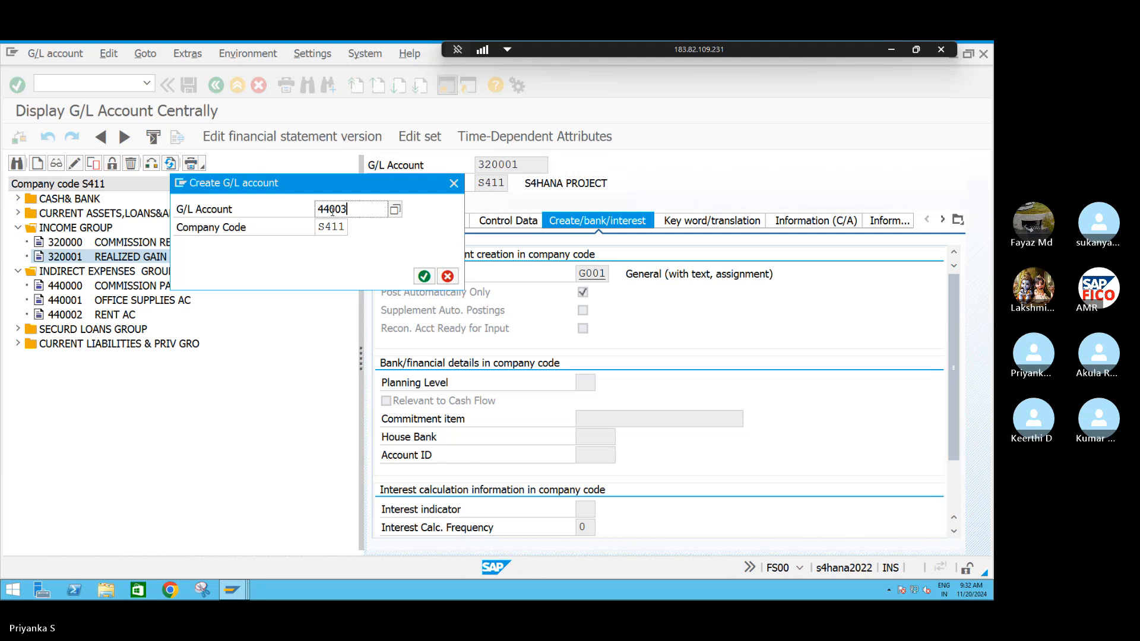
{"action": "key", "text": "BackSpace"}
{"action": "type", "text": "03"}
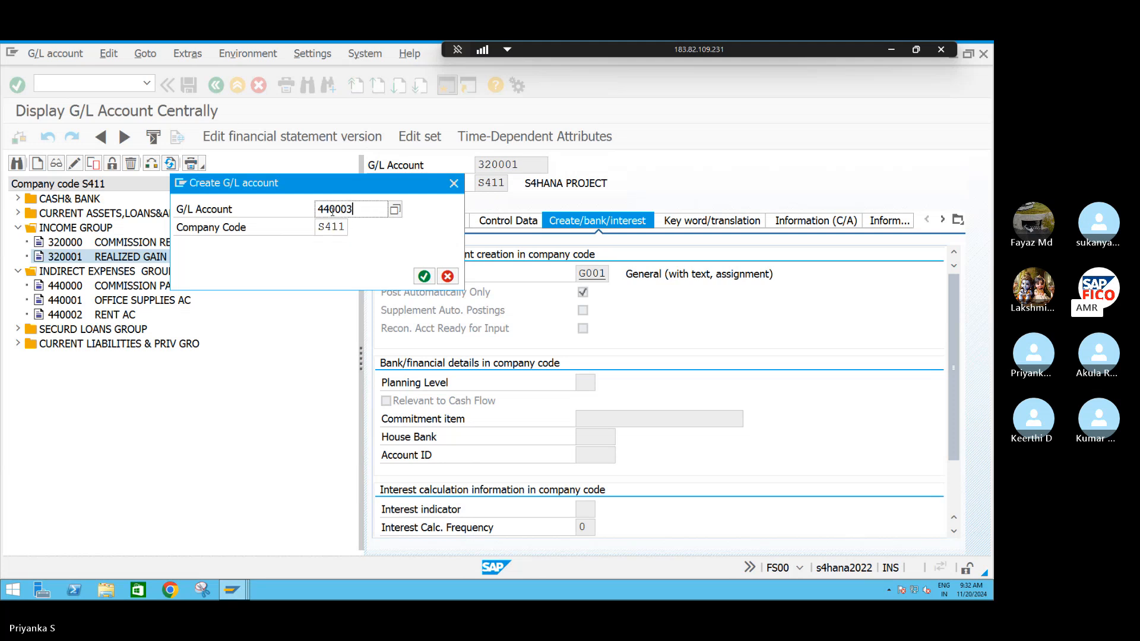
{"action": "key", "text": "Return"}
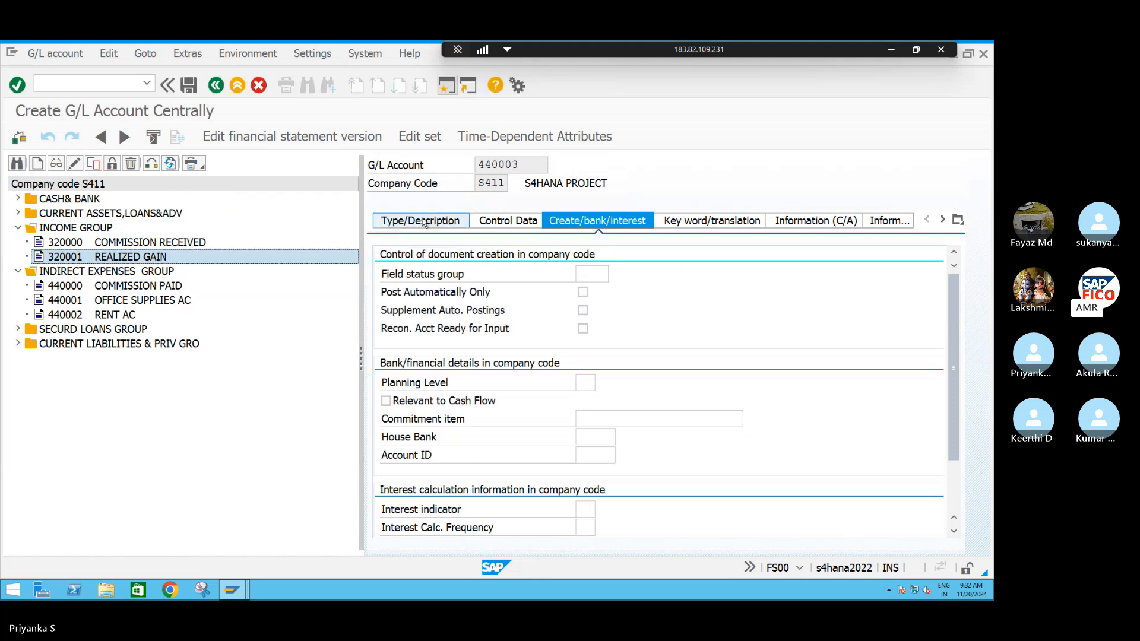
Set account 440003 to type N Nonoperating Expense or Income and account group AM21 INDIRECT EXPENSES GROUP.
{"action": "left_click", "coordinate": [422, 220]}
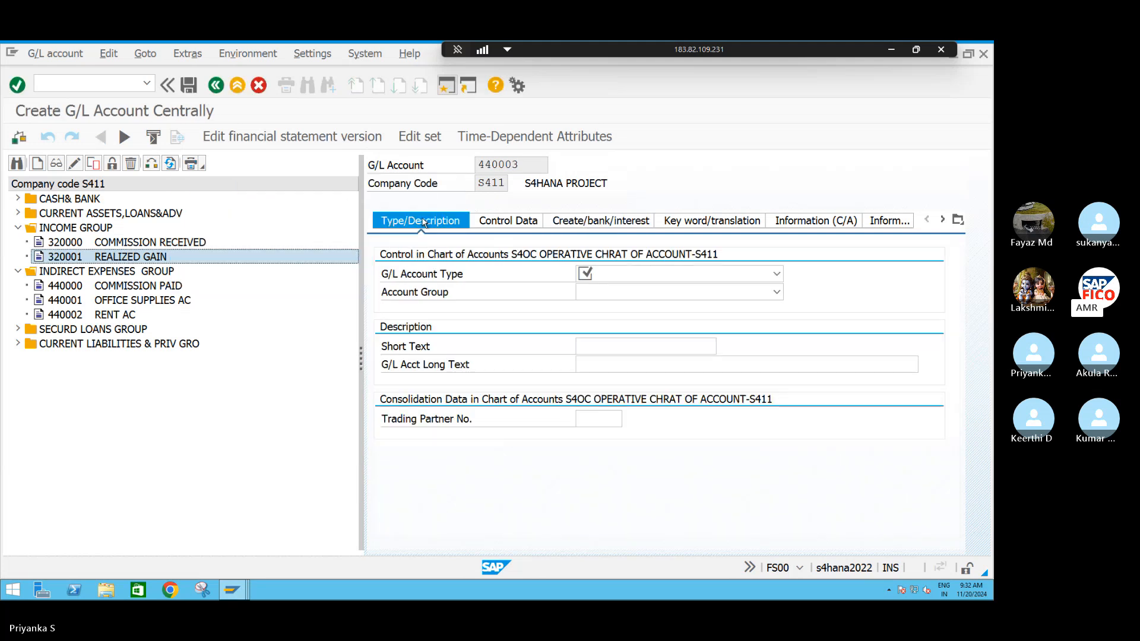
{"action": "left_click", "coordinate": [775, 274]}
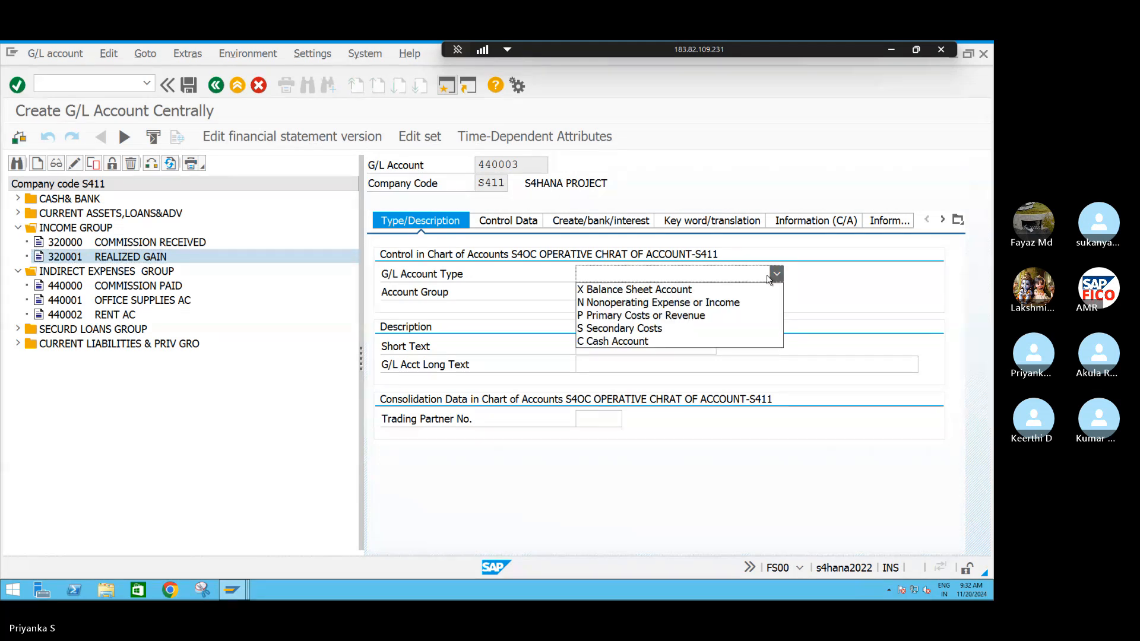
{"action": "left_click", "coordinate": [646, 304]}
{"action": "left_click", "coordinate": [631, 292]}
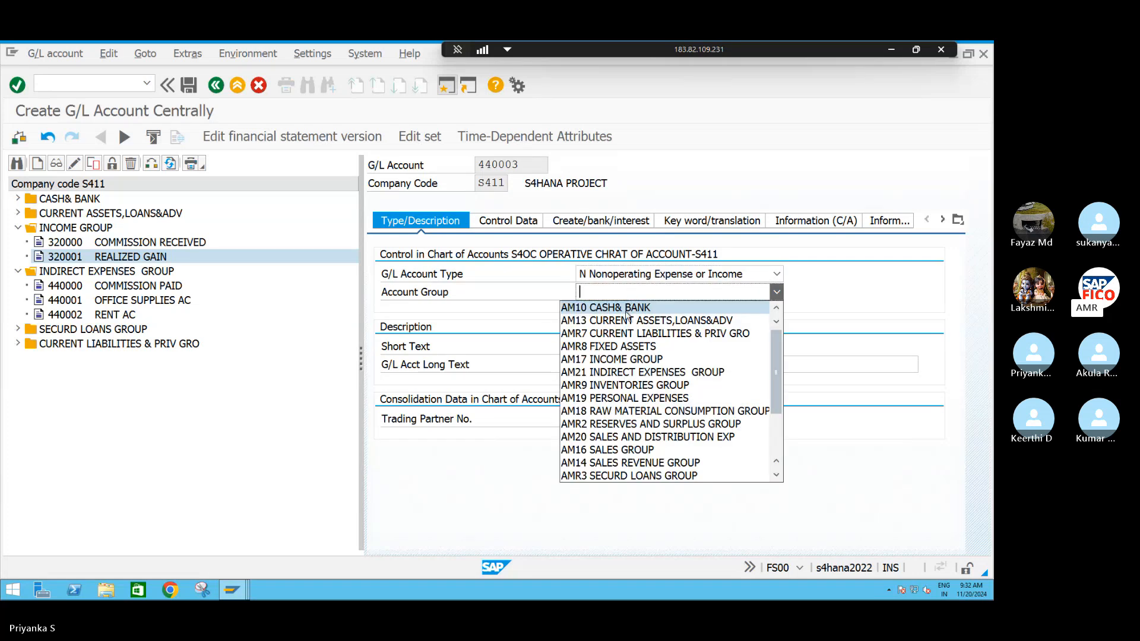
{"action": "left_click", "coordinate": [634, 374]}
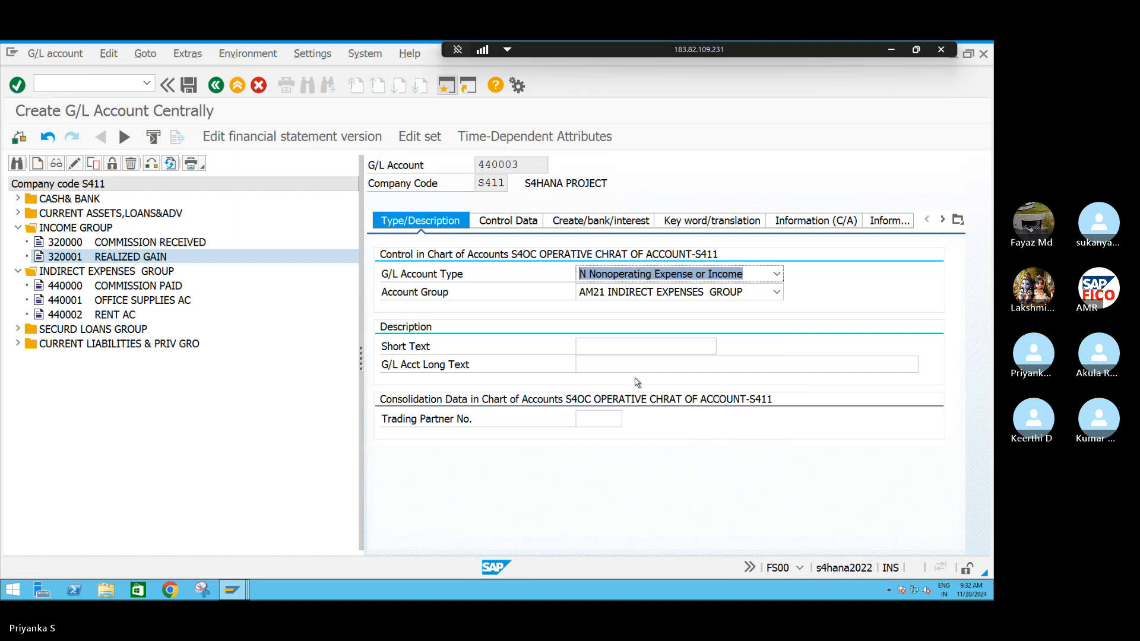
Describe account 440003 with the short text REAKIZED LOSS and the long text REALIZED LOSS AC.
{"action": "left_click", "coordinate": [621, 351]}
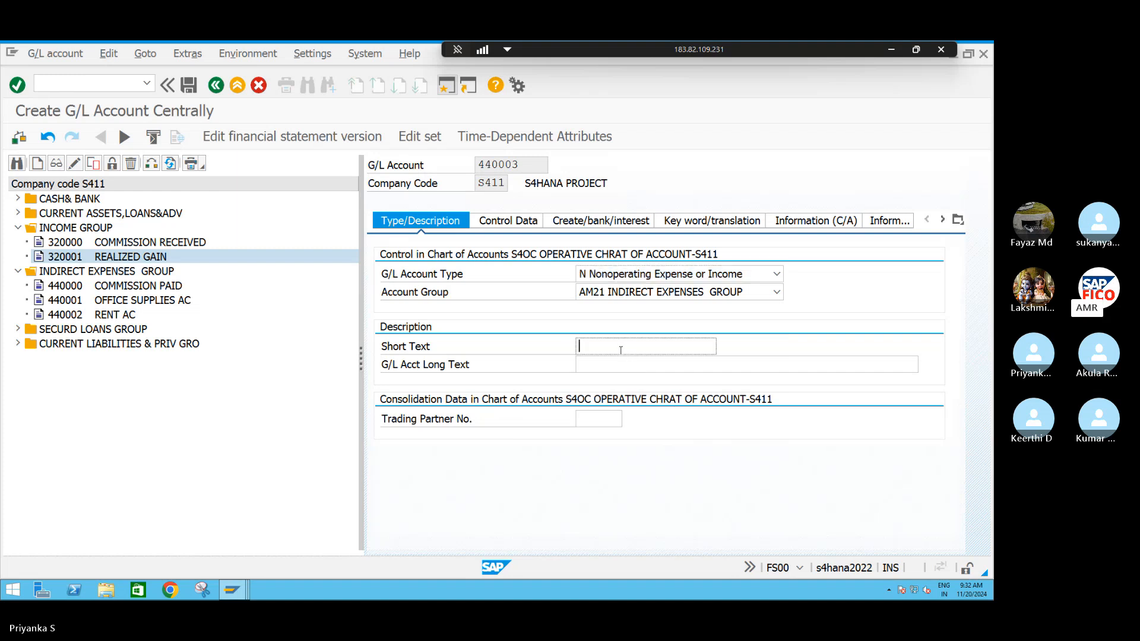
{"action": "type", "text": "REAKIZ"}
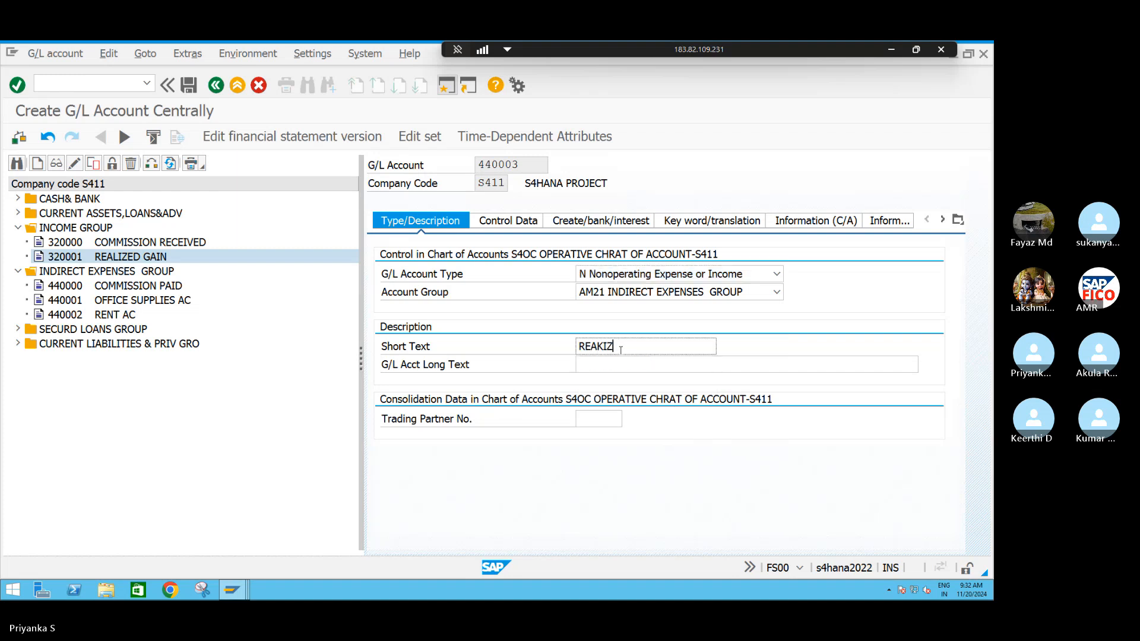
{"action": "type", "text": "ED LOSS"}
{"action": "key", "text": "Tab"}
{"action": "type", "text": "REALI"}
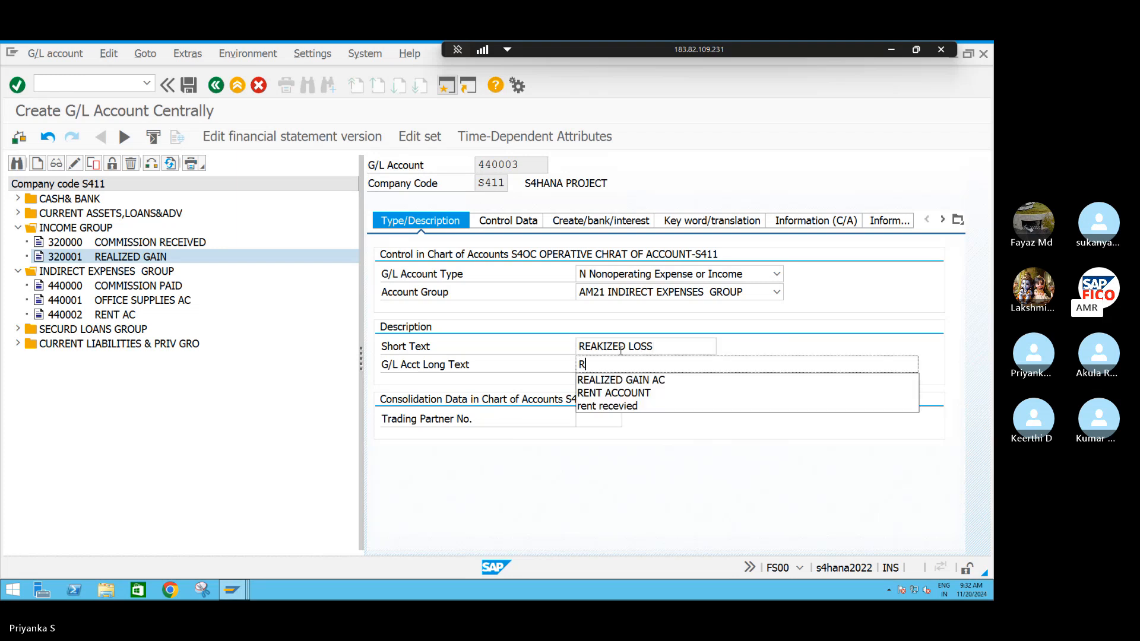
{"action": "type", "text": "ZED LIA"}
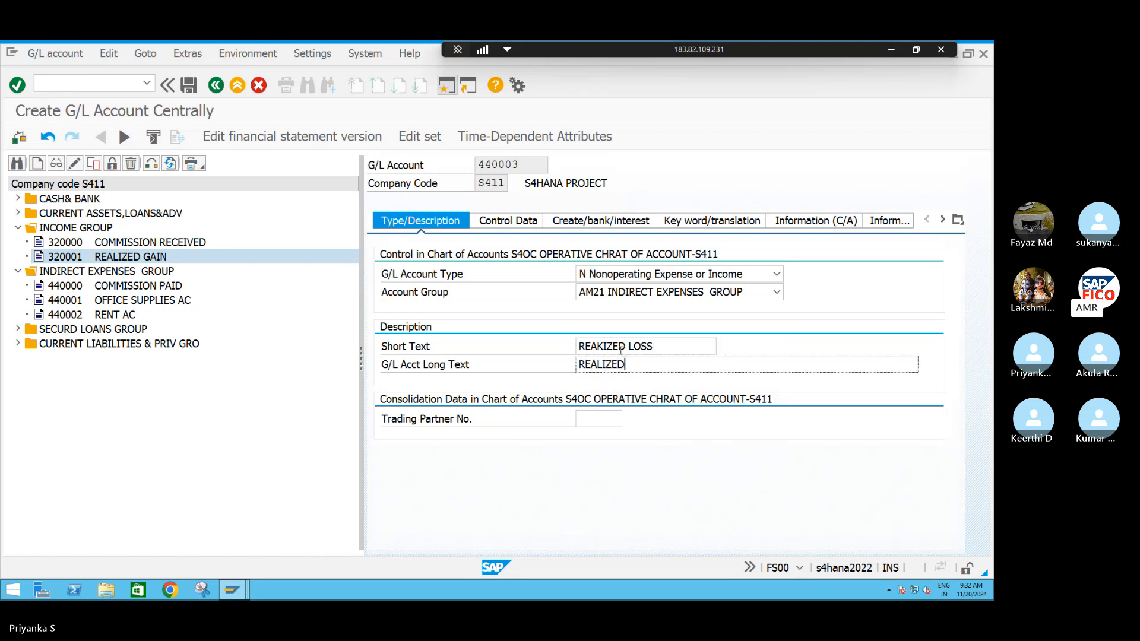
{"action": "key", "text": "BackSpace"}
{"action": "key", "text": "BackSpace"}
{"action": "type", "text": "OSS AC"}
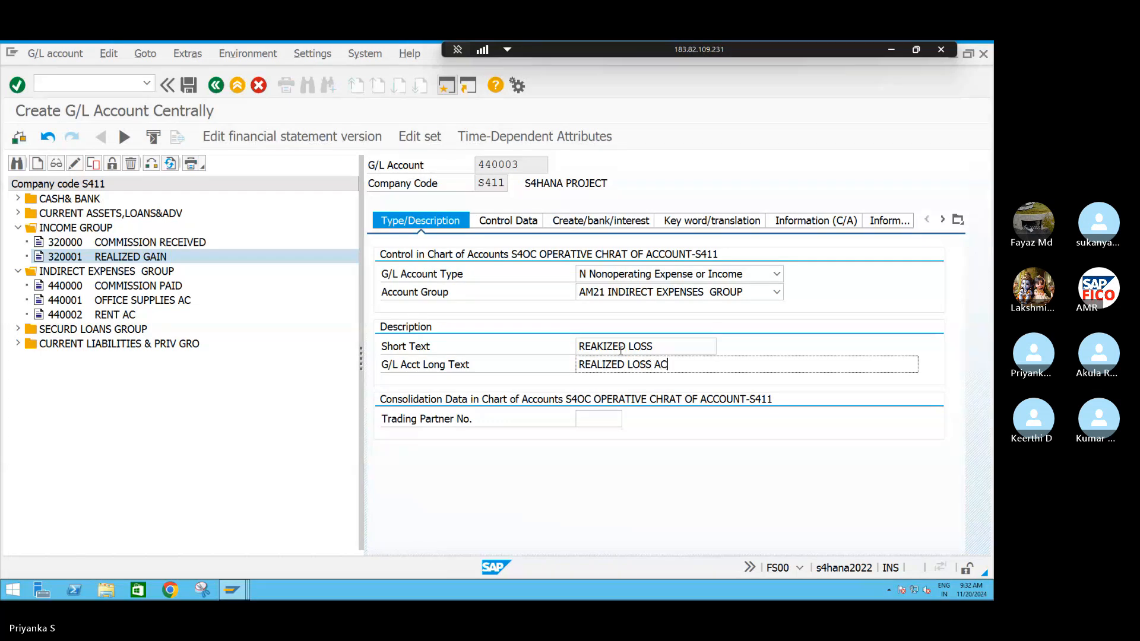
Set the sort key to 001 in the control data of account 440003.
{"action": "left_click", "coordinate": [485, 223]}
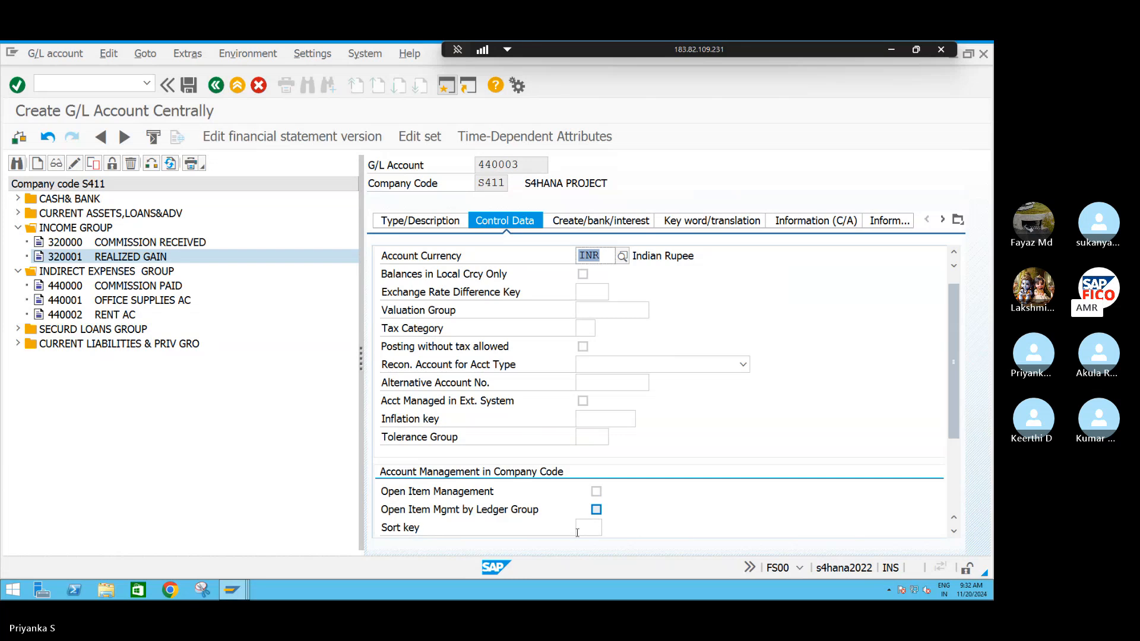
{"action": "left_click", "coordinate": [586, 530]}
{"action": "type", "text": "001"}
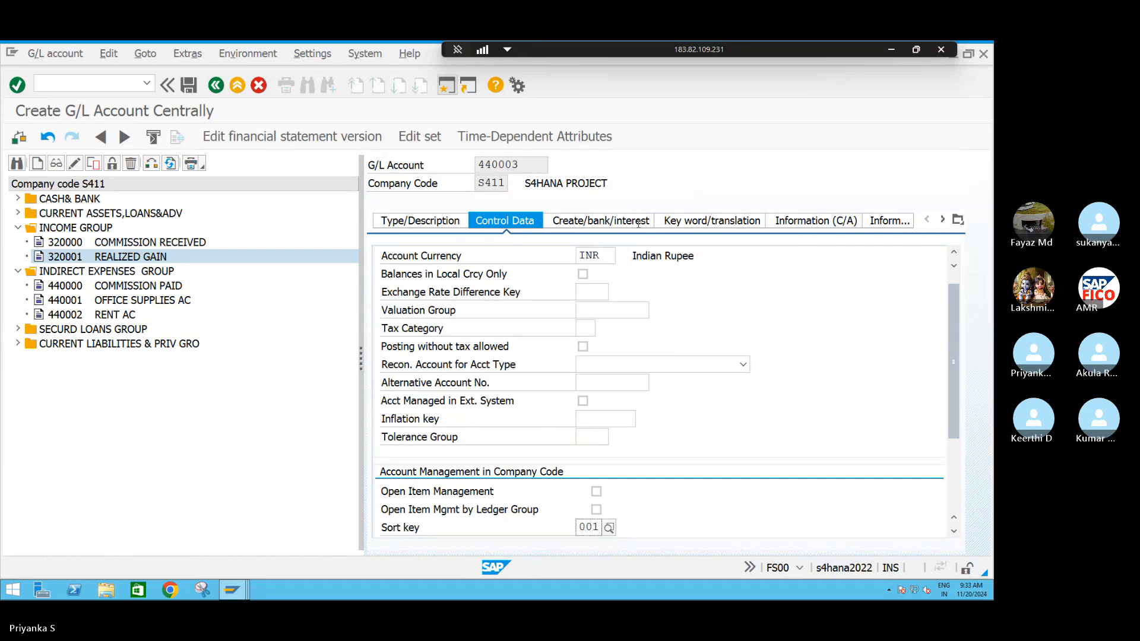
Assign field status group G001, enable Post Automatically Only, and save account 440003.
{"action": "left_click", "coordinate": [600, 223]}
{"action": "left_click", "coordinate": [594, 274]}
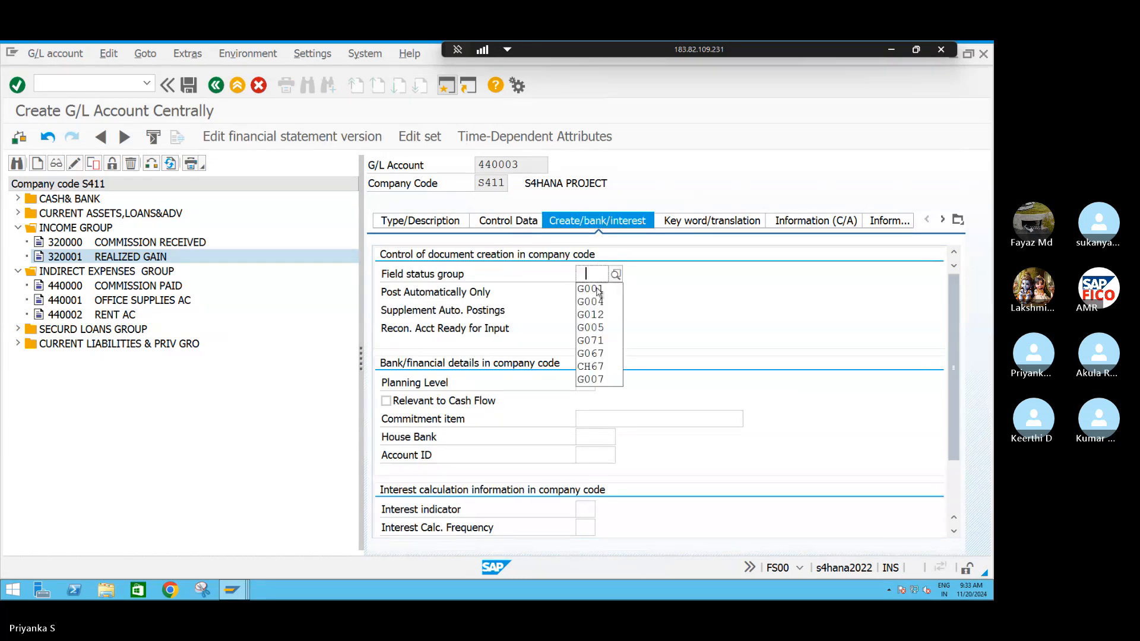
{"action": "left_click", "coordinate": [597, 290]}
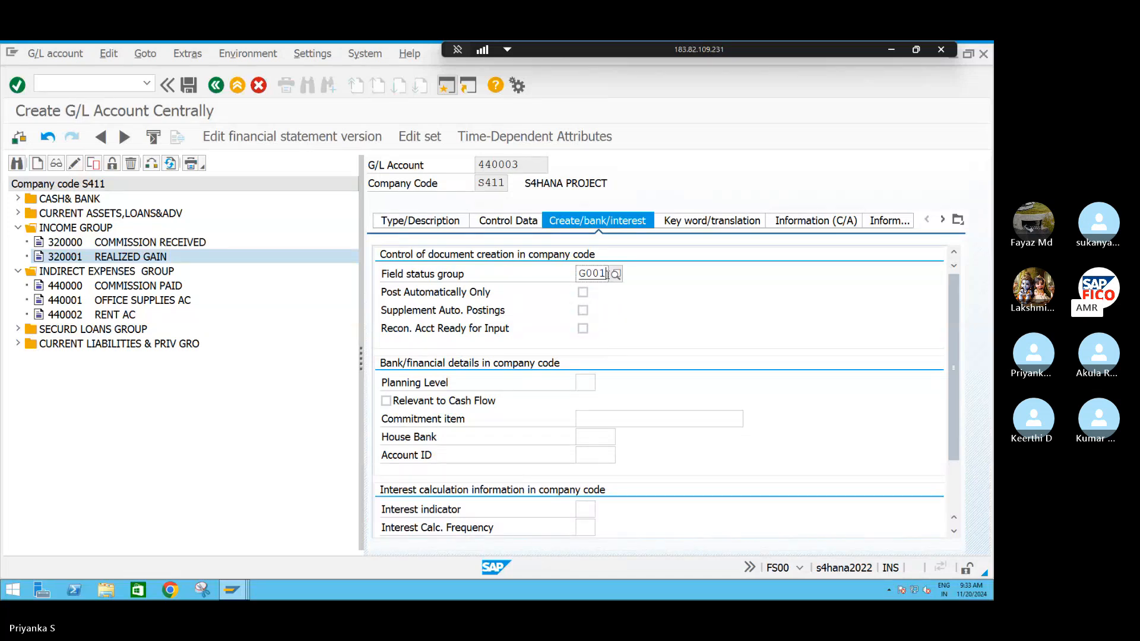
{"action": "left_click", "coordinate": [582, 293]}
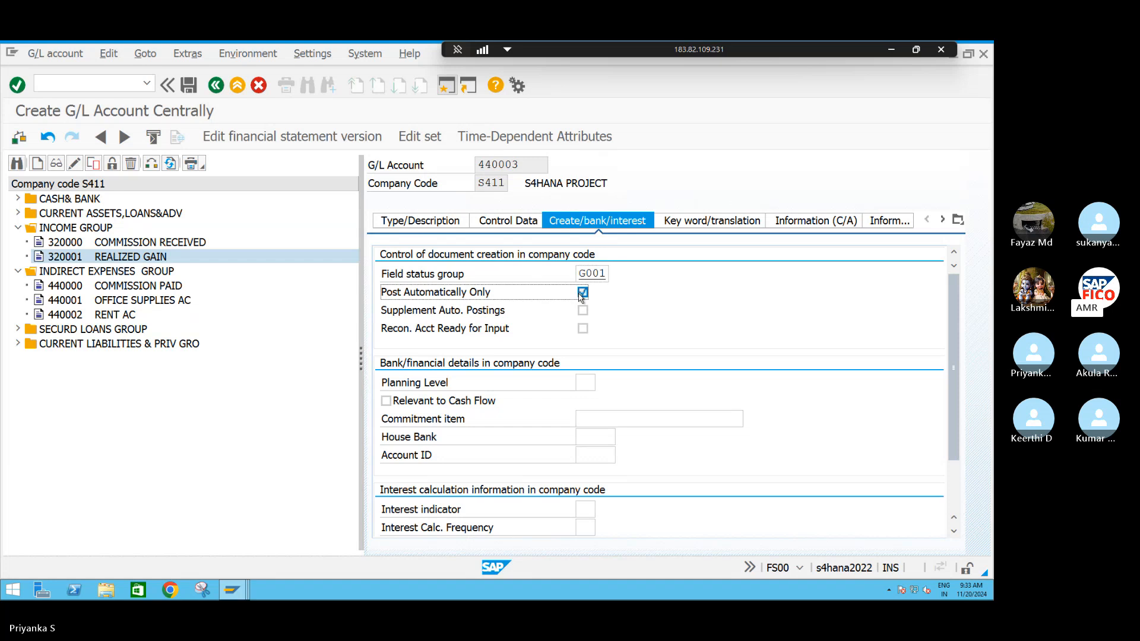
{"action": "key", "text": "ctrl+s"}
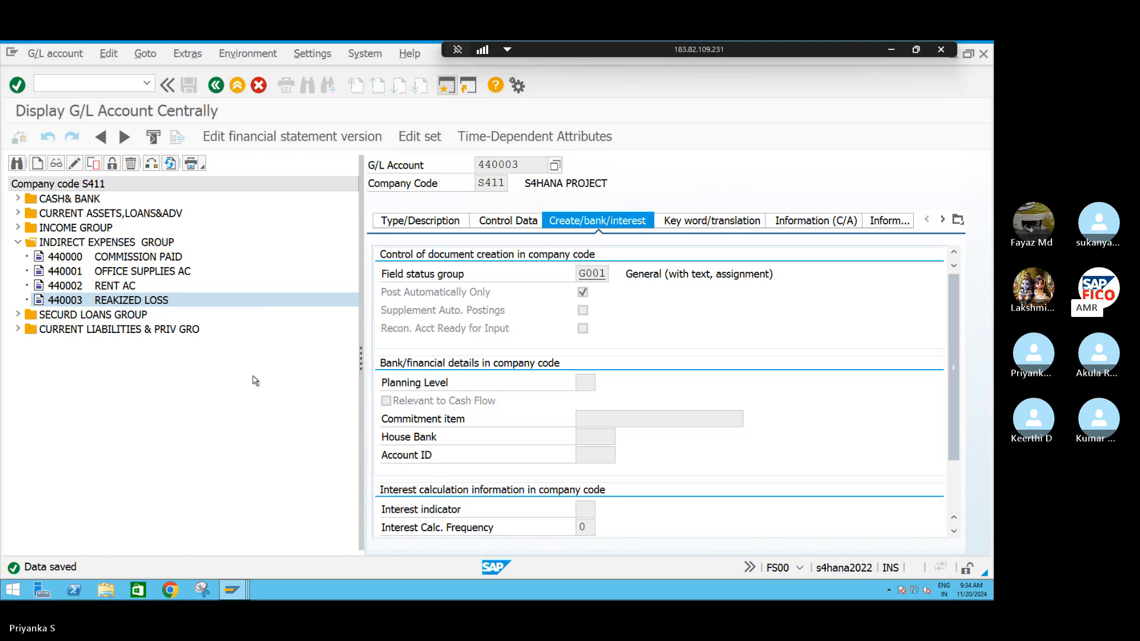
Check the current liabilities accounts and start creating G/L account 160003 in company code S411.
{"action": "left_click", "coordinate": [17, 330]}
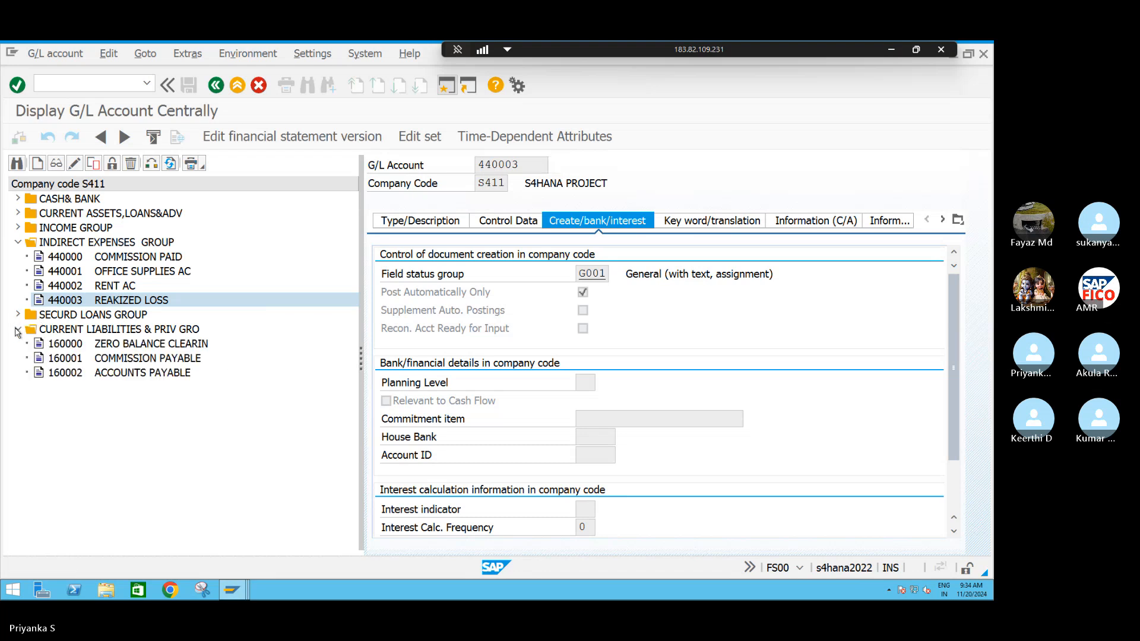
{"action": "left_click", "coordinate": [37, 163]}
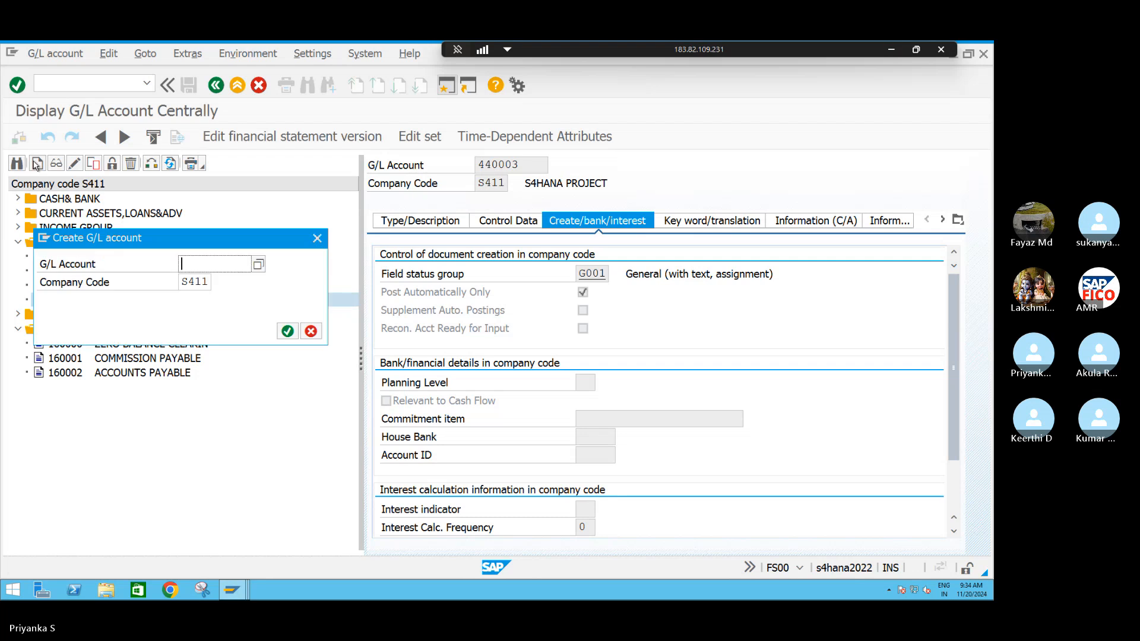
{"action": "left_click_drag", "start_coordinate": [166, 238], "coordinate": [232, 202]}
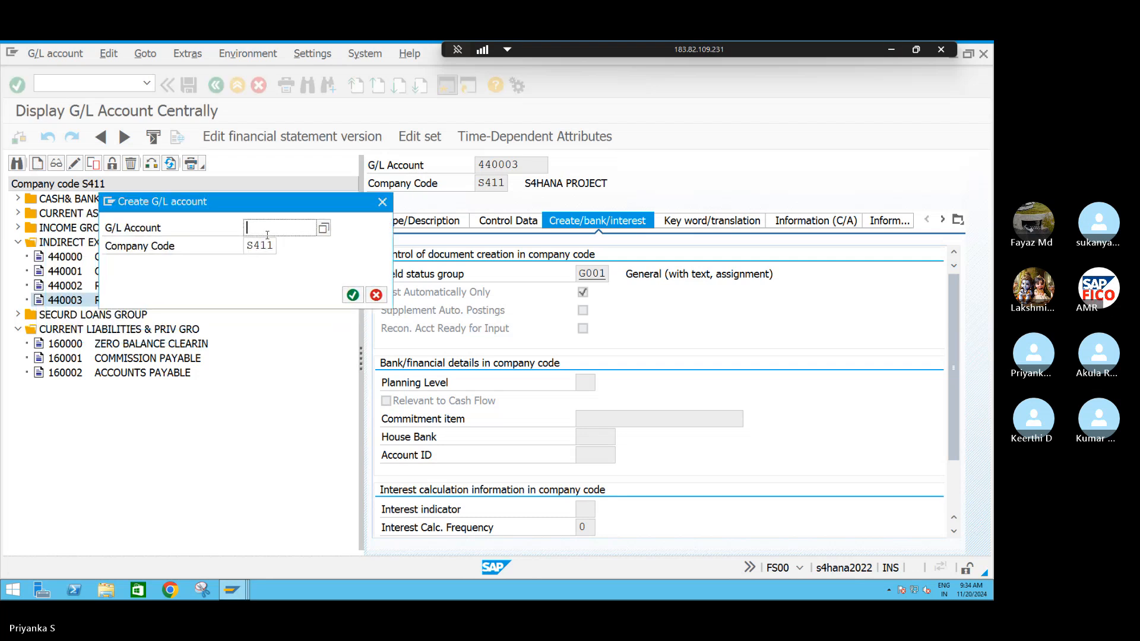
{"action": "type", "text": "1"}
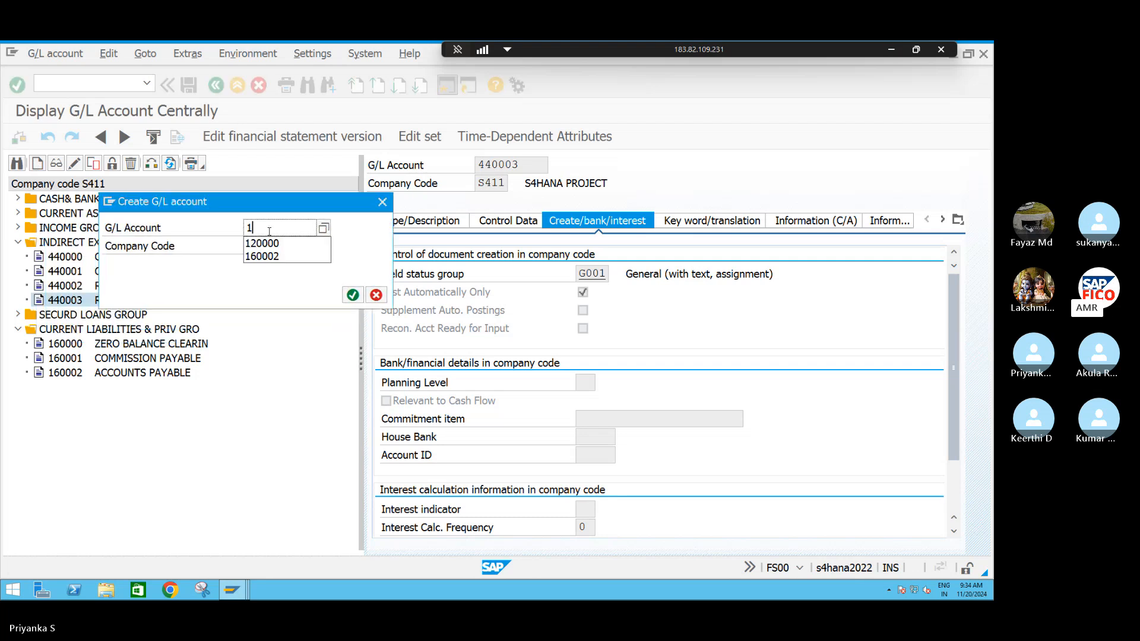
{"action": "type", "text": "6000"}
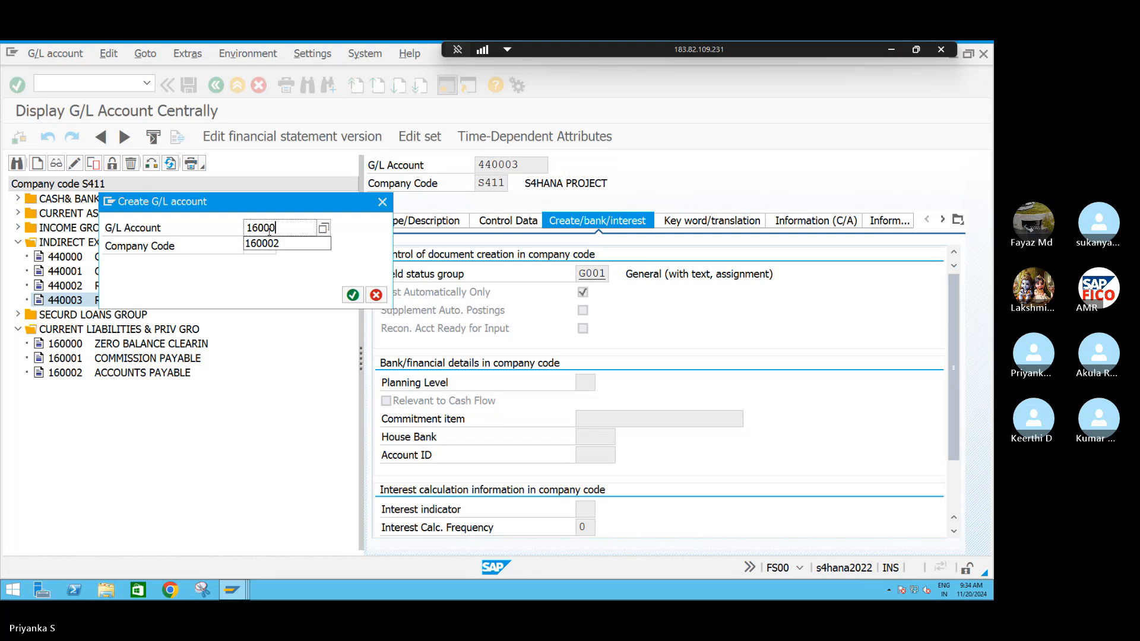
{"action": "type", "text": "3"}
{"action": "key", "text": "Return"}
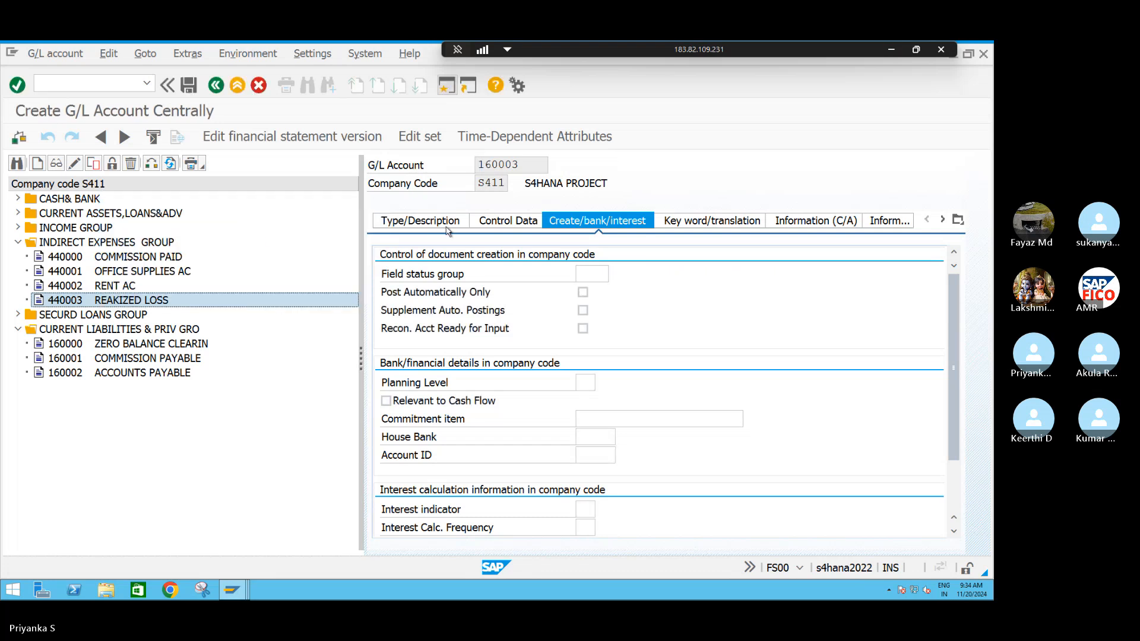
Set account 160003 to type X Balance Sheet Account and account group AMR7 CURRENT LIABILITIES & PRIV GRO.
{"action": "left_click", "coordinate": [445, 223]}
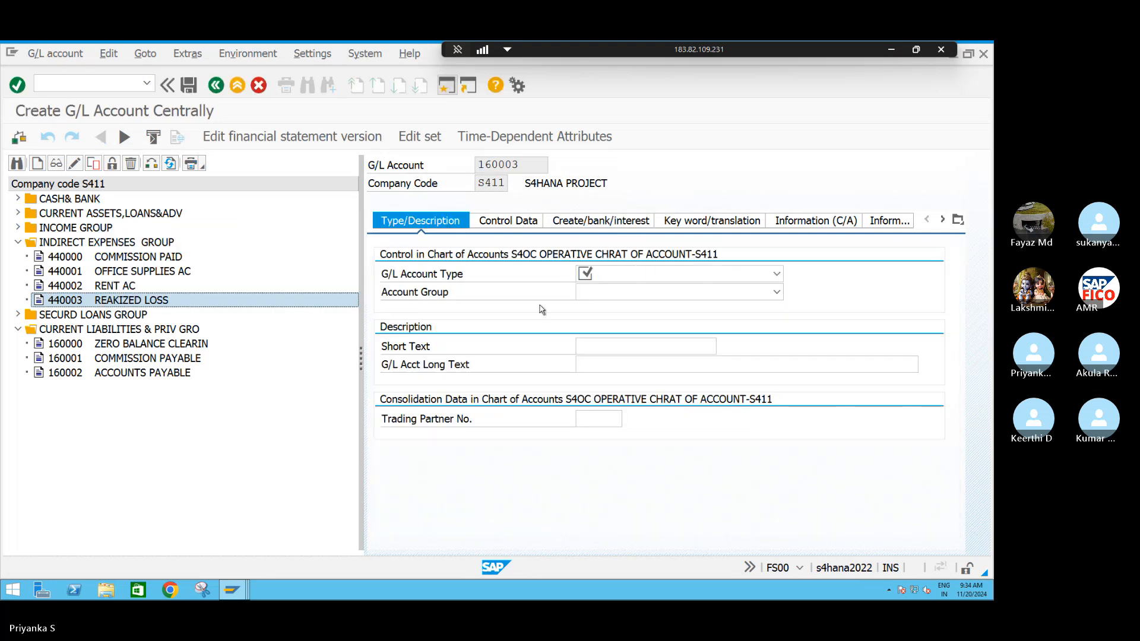
{"action": "left_click", "coordinate": [771, 275]}
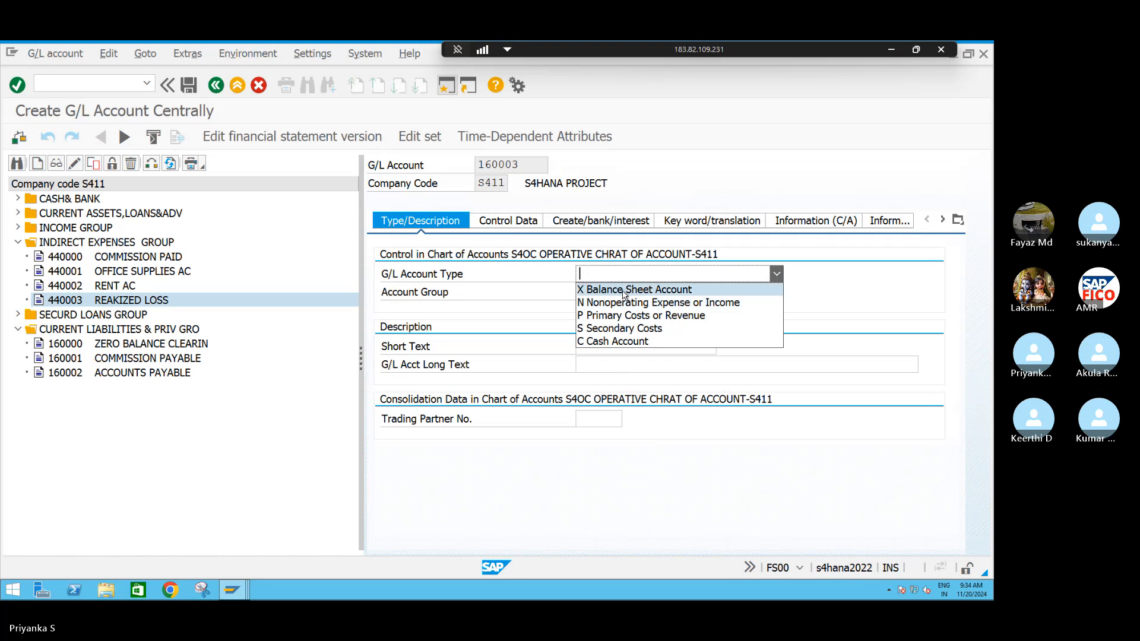
{"action": "left_click", "coordinate": [623, 289]}
{"action": "left_click", "coordinate": [623, 293]}
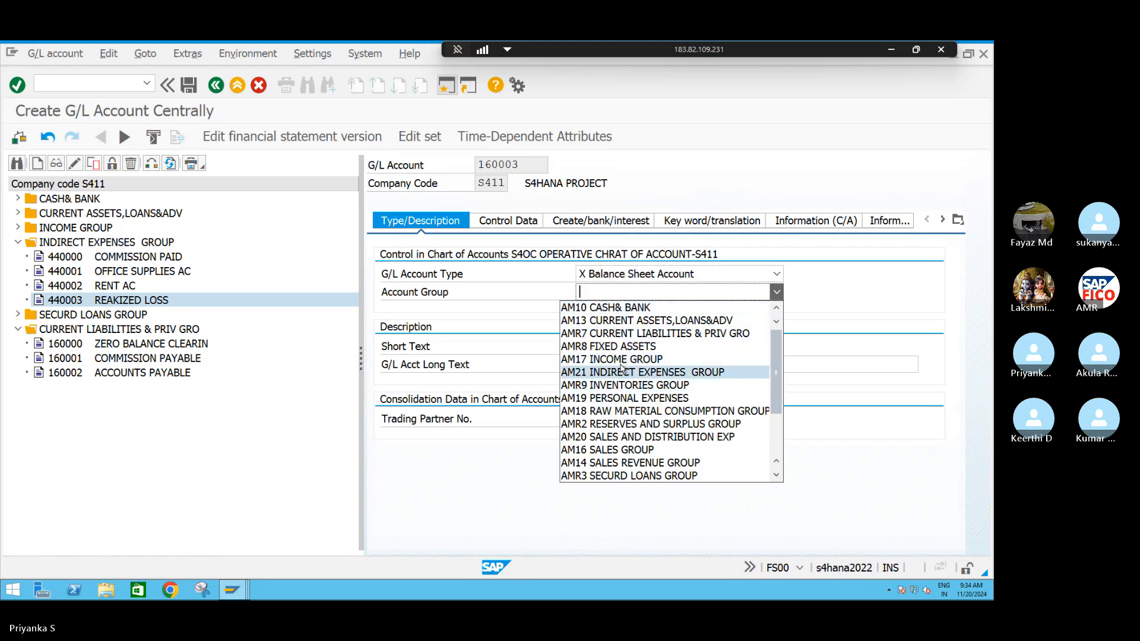
{"action": "left_click", "coordinate": [621, 333]}
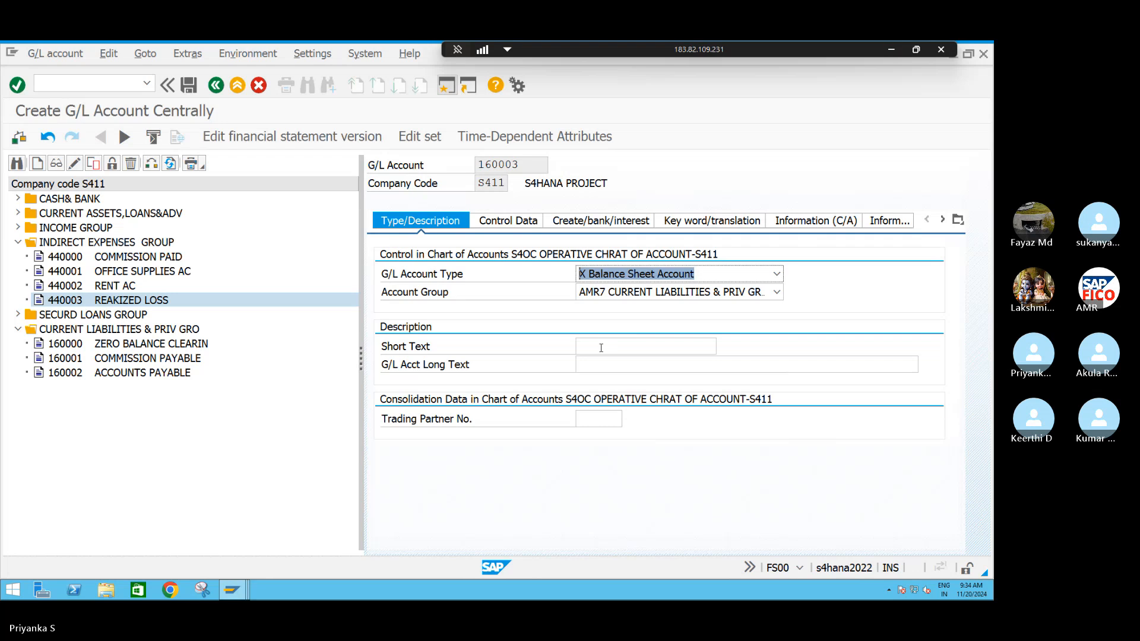
Enter FC CLEARING AC as both the short text and the long text of account 160003.
{"action": "left_click", "coordinate": [600, 348]}
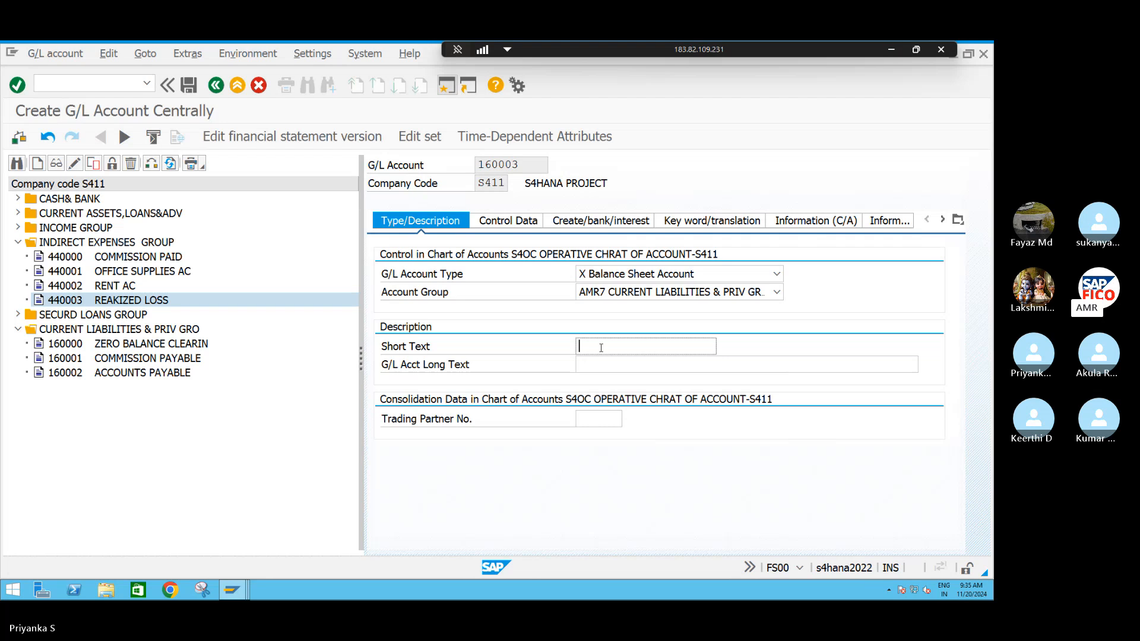
{"action": "type", "text": "FC CL"}
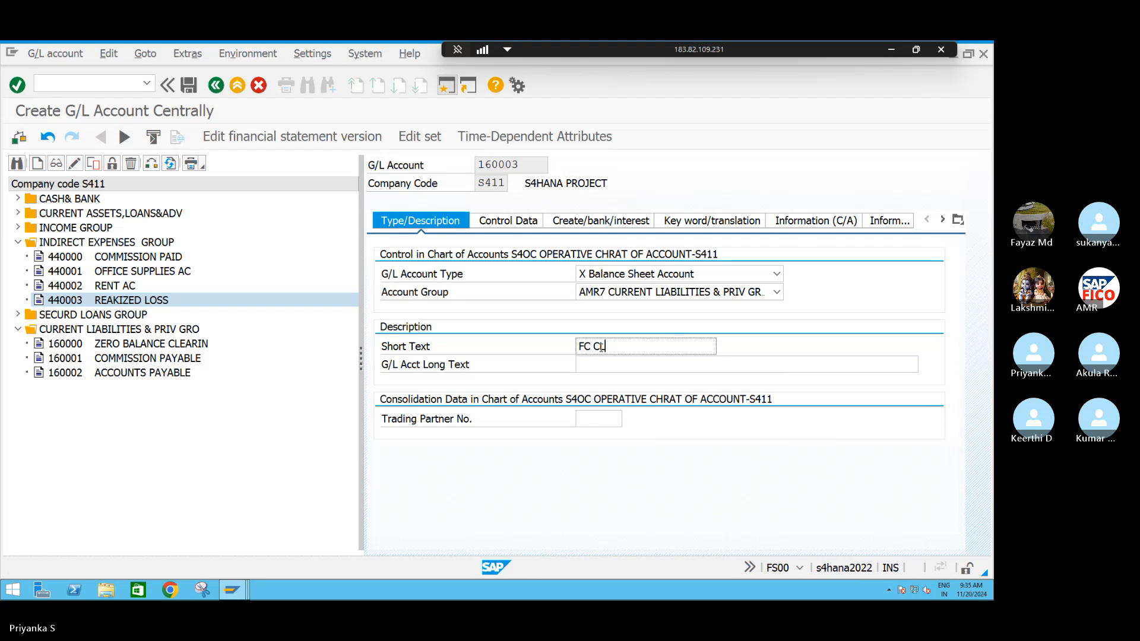
{"action": "type", "text": "EARING AC"}
{"action": "key", "text": "Tab"}
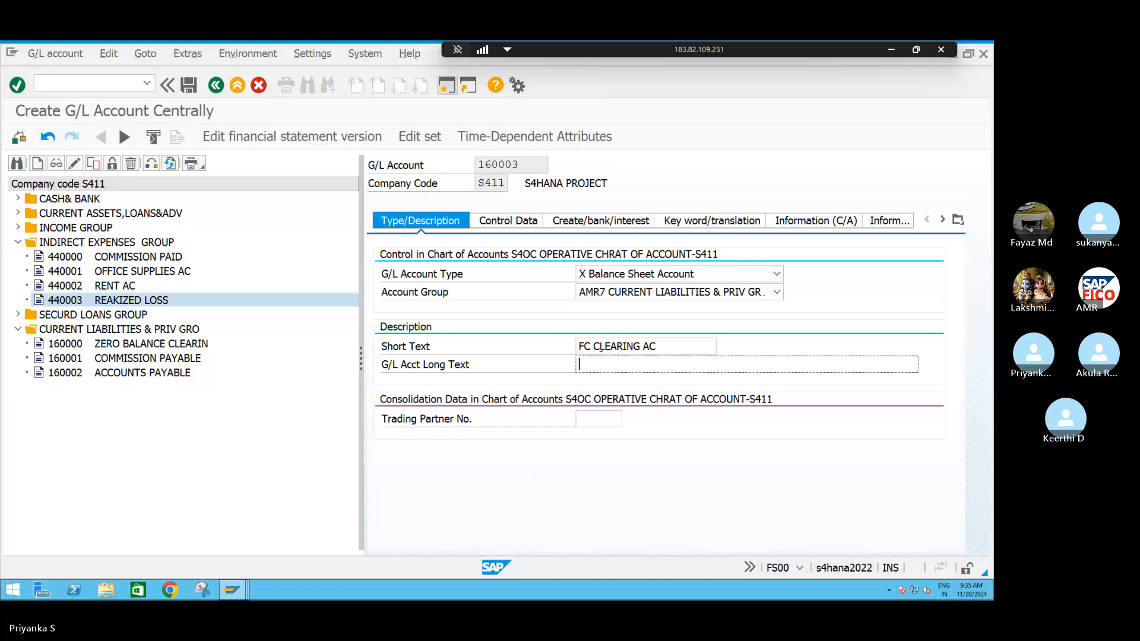
{"action": "type", "text": "FC CLEARING AC"}
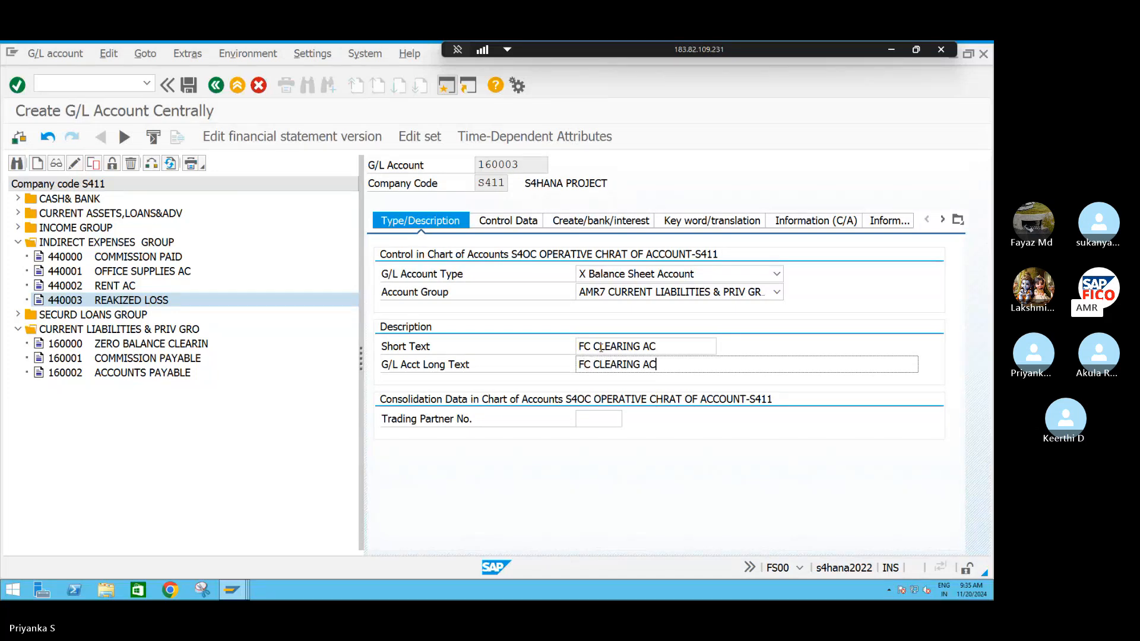
Set the sort key of account 160003 to 001 in its account management data.
{"action": "left_click", "coordinate": [506, 221]}
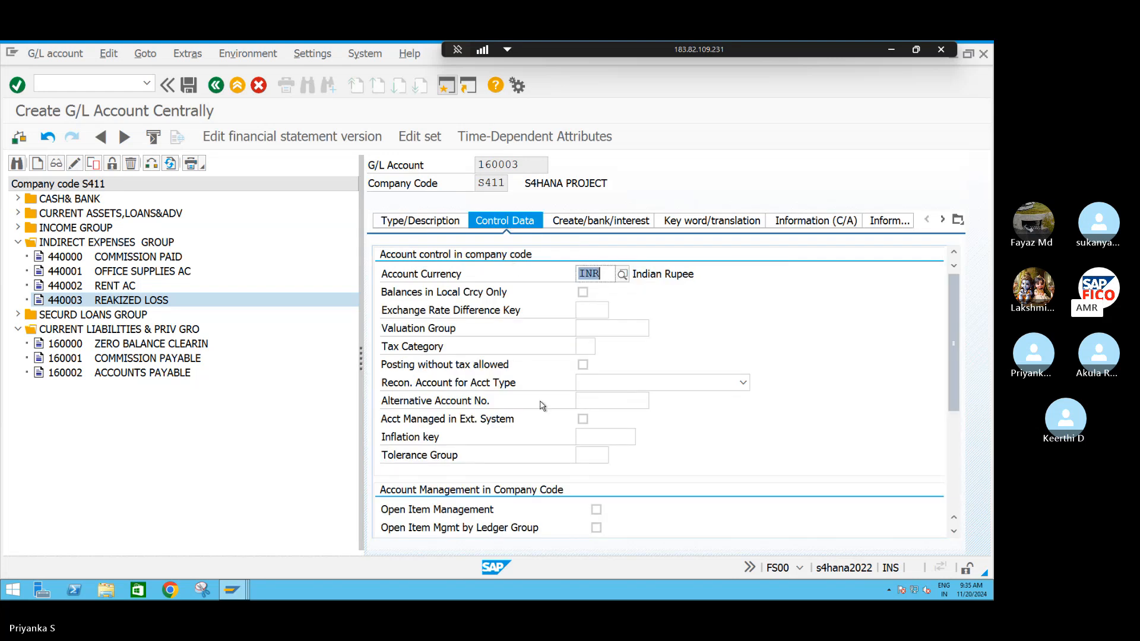
{"action": "scroll", "coordinate": [542, 406], "scroll_direction": "down", "scroll_amount": 1}
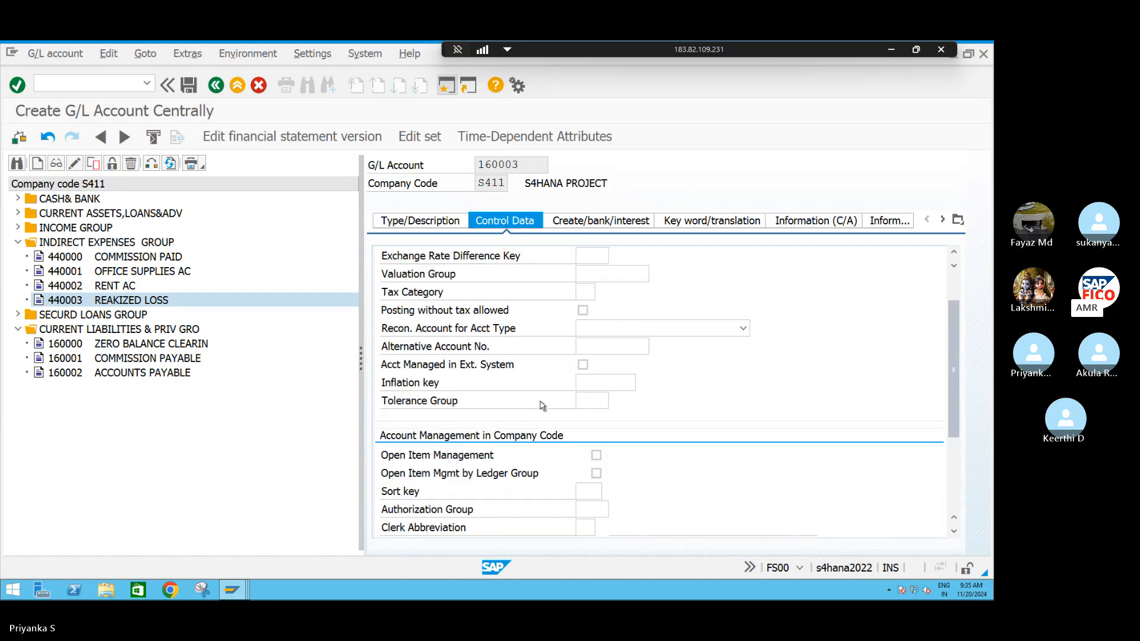
{"action": "left_click", "coordinate": [593, 491]}
{"action": "left_click", "coordinate": [591, 505]}
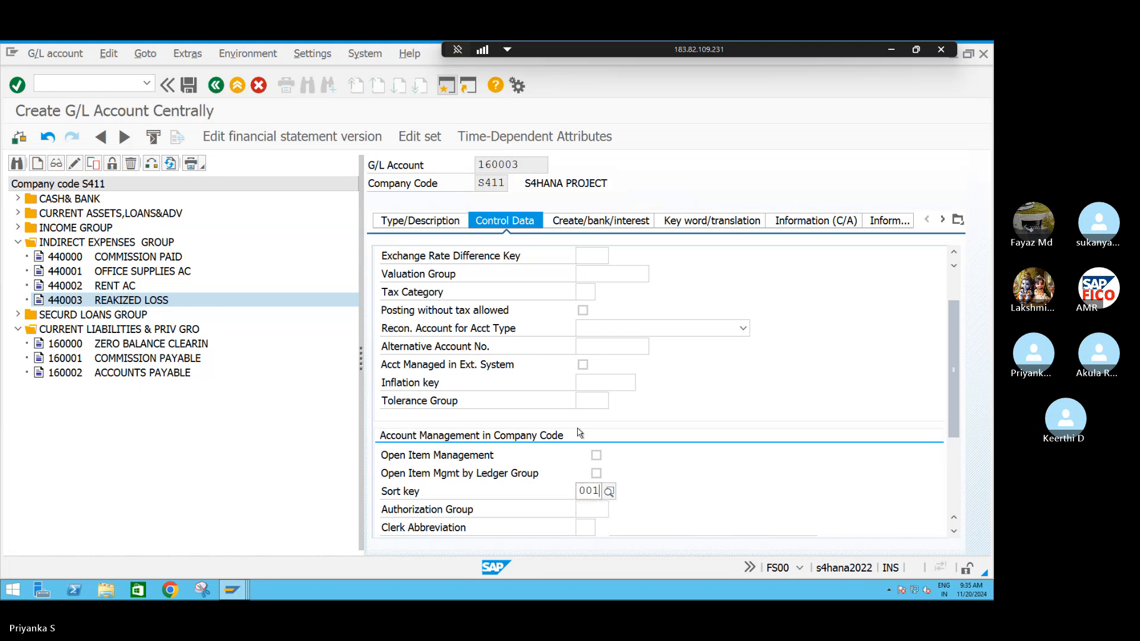
Assign field status group G001 to account 160003, enable Post Automatically Only, and save the account despite any warnings.
{"action": "left_click", "coordinate": [586, 223]}
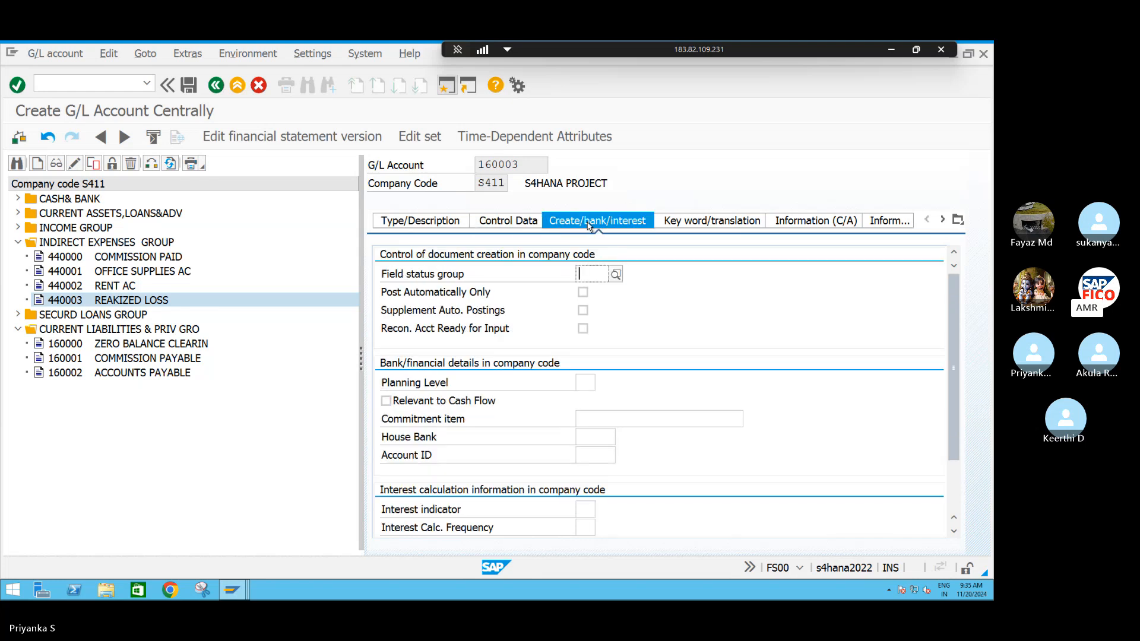
{"action": "left_click", "coordinate": [585, 273]}
{"action": "left_click", "coordinate": [593, 289]}
{"action": "left_click", "coordinate": [582, 292]}
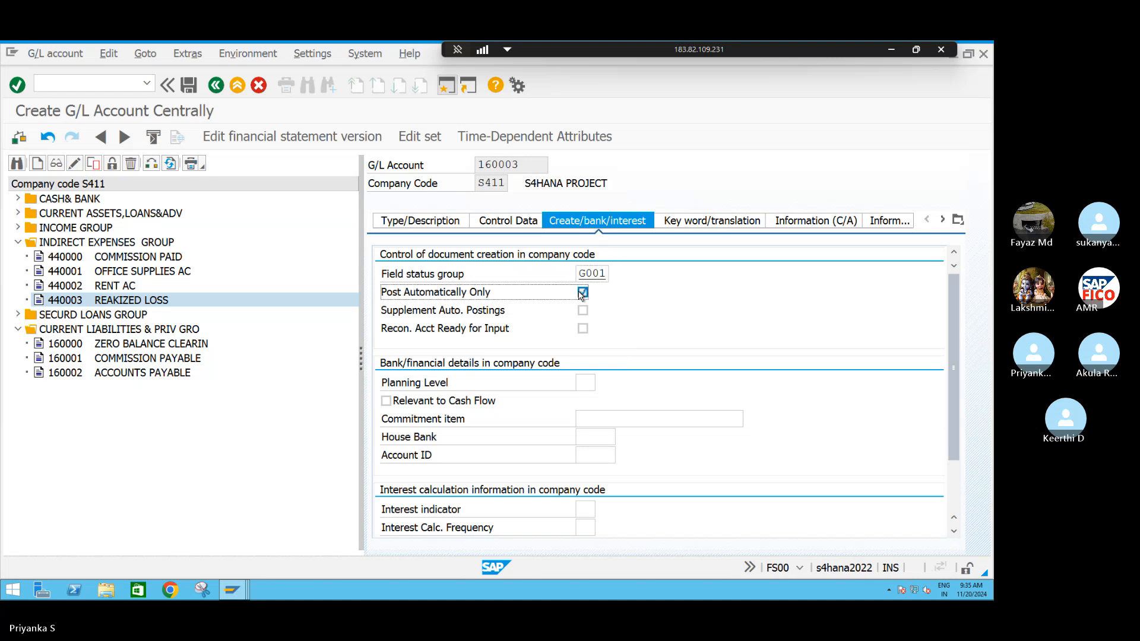
{"action": "left_click", "coordinate": [189, 85]}
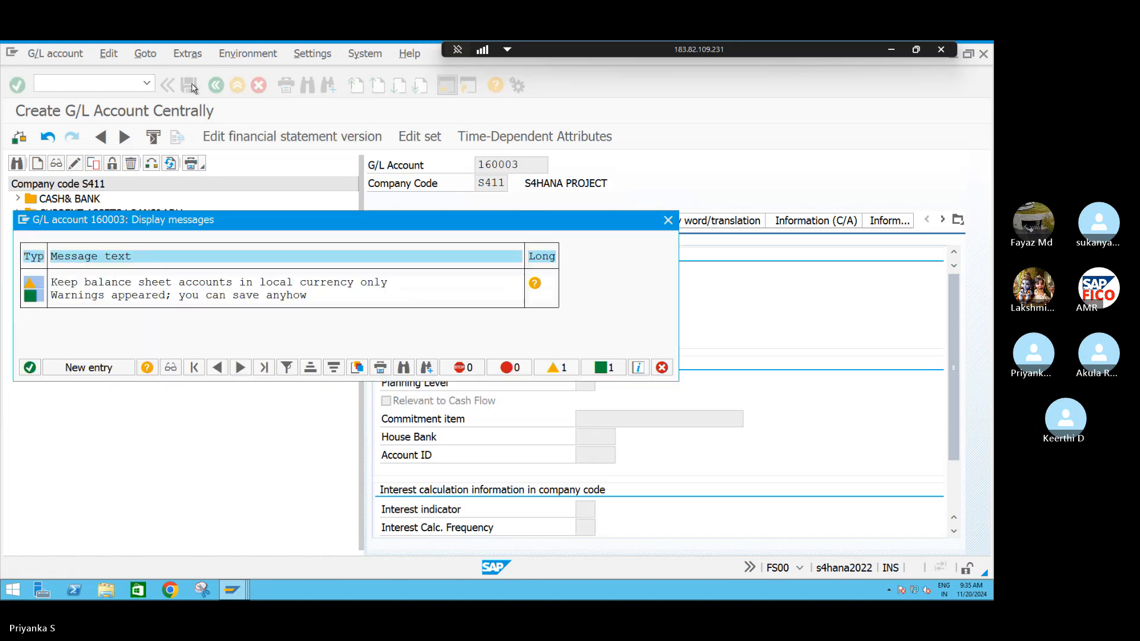
{"action": "left_click", "coordinate": [28, 368]}
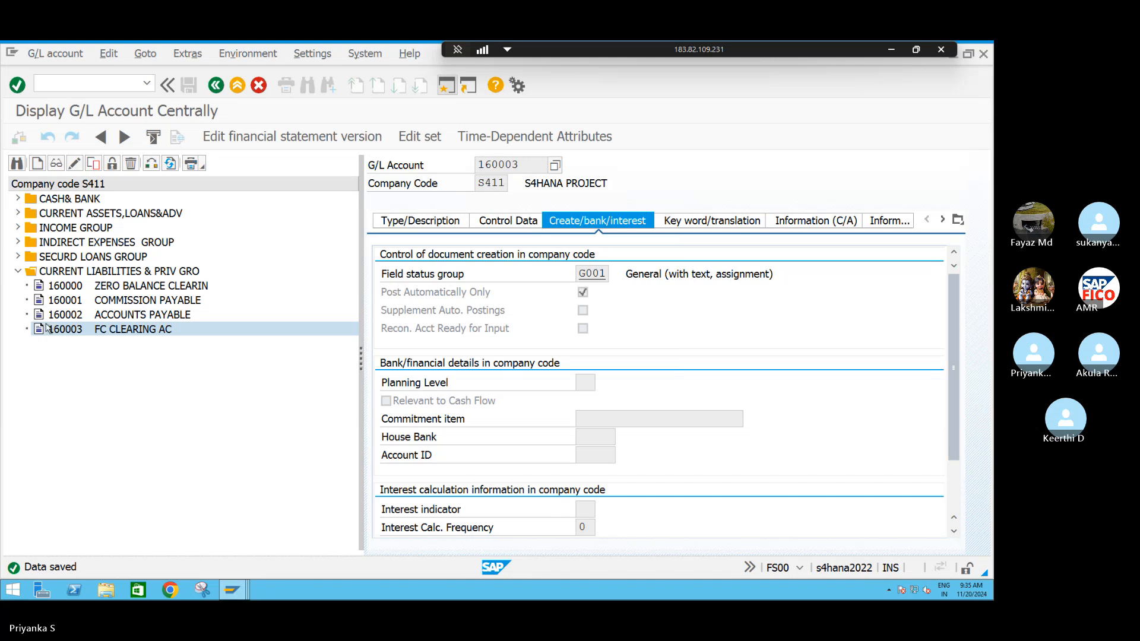
{"action": "left_click", "coordinate": [74, 80]}
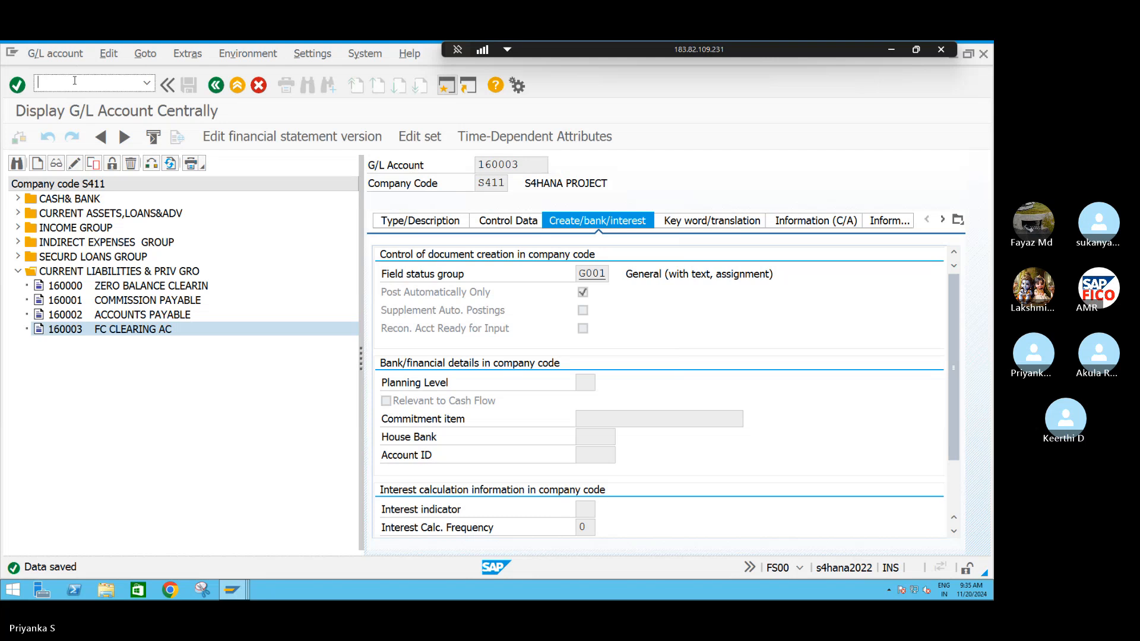
{"action": "type", "text": "/NOBBA"}
{"action": "key", "text": "Return"}
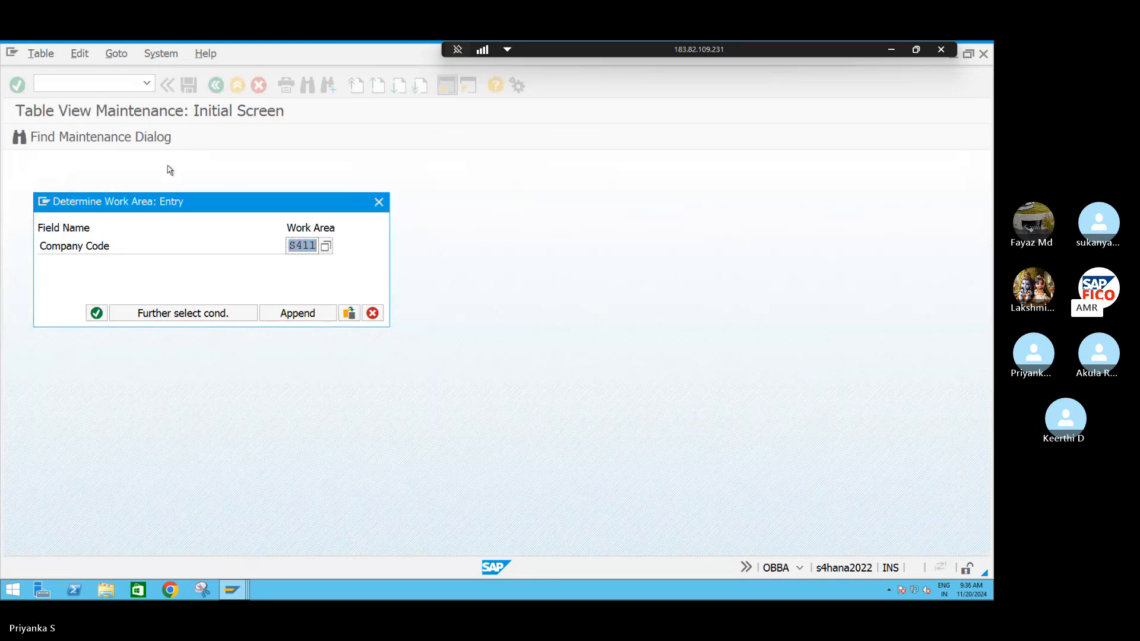
{"action": "left_click", "coordinate": [97, 313]}
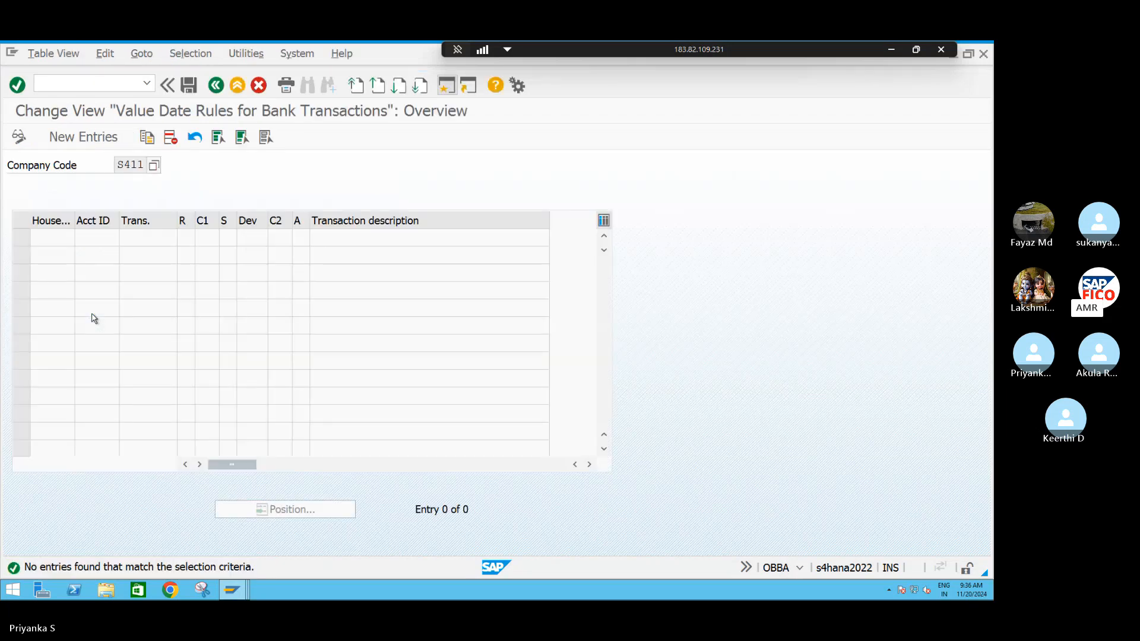
Go to transaction OBA1 and open procedure KDB, Exch. Rate Diff. Using Exch. Rate Key, for chart of accounts S4OC.
{"action": "left_click", "coordinate": [83, 83]}
{"action": "type", "text": "/N"}
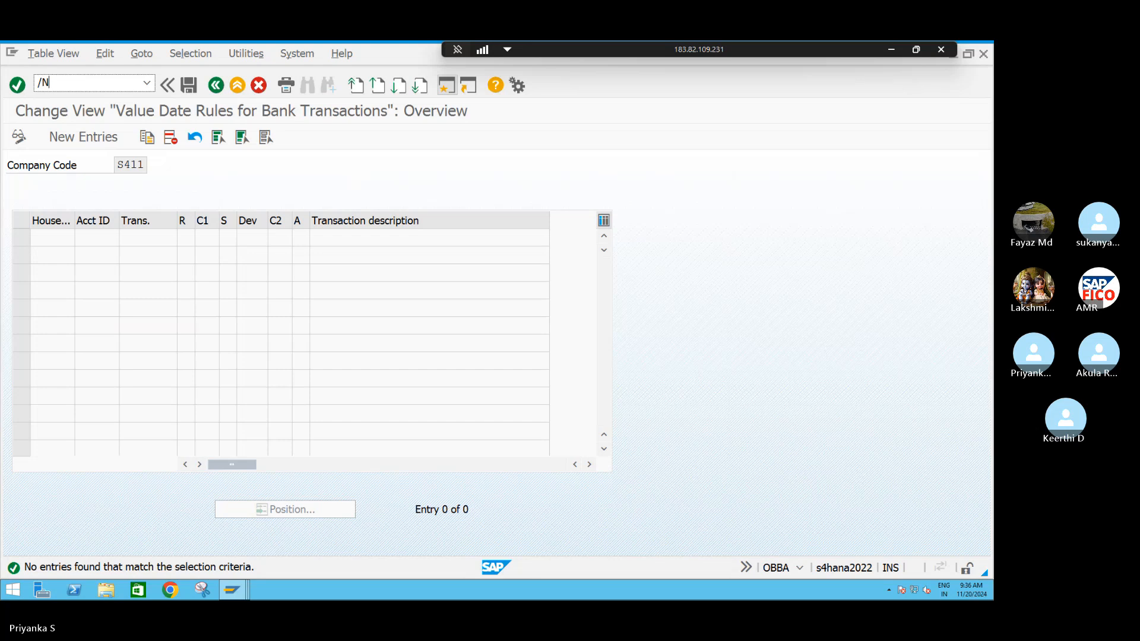
{"action": "type", "text": "OBA1"}
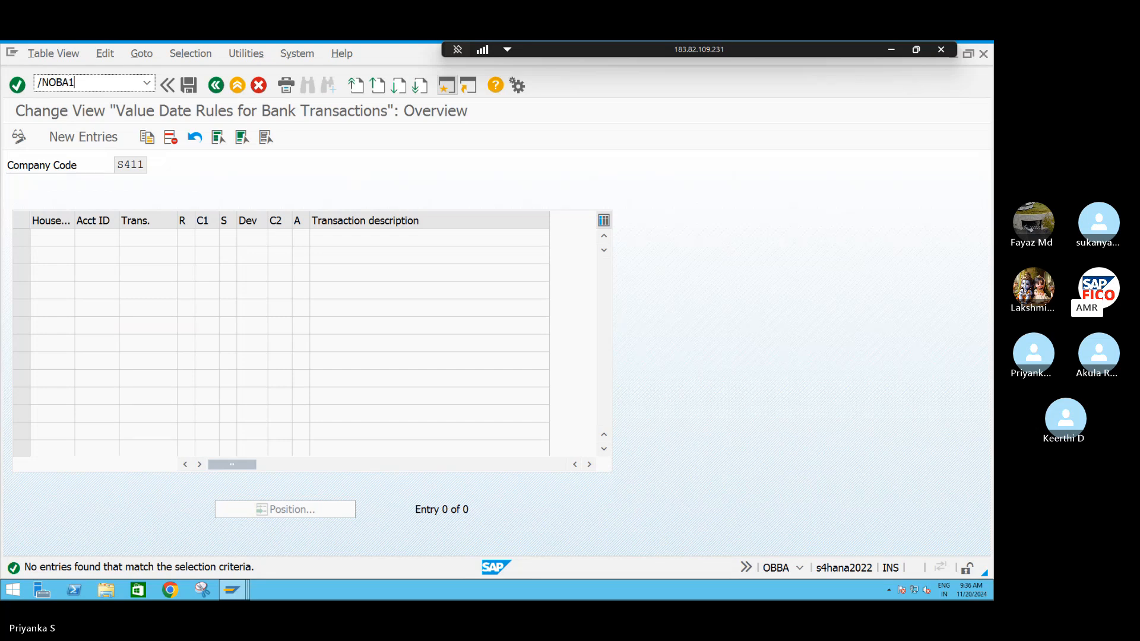
{"action": "key", "text": "Return"}
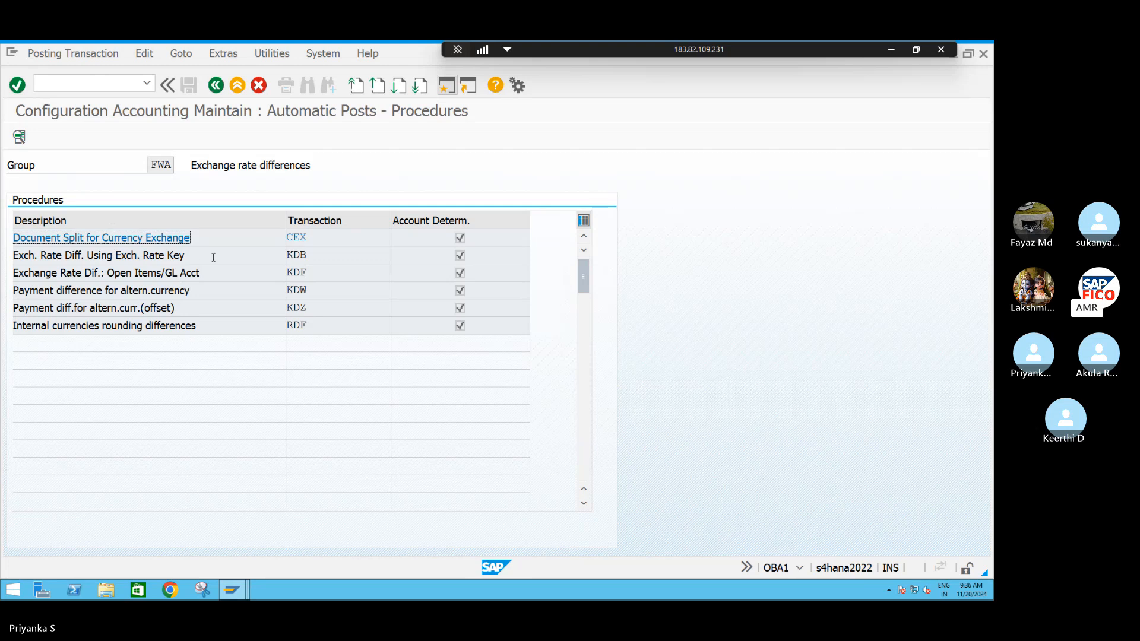
{"action": "left_click", "coordinate": [244, 257]}
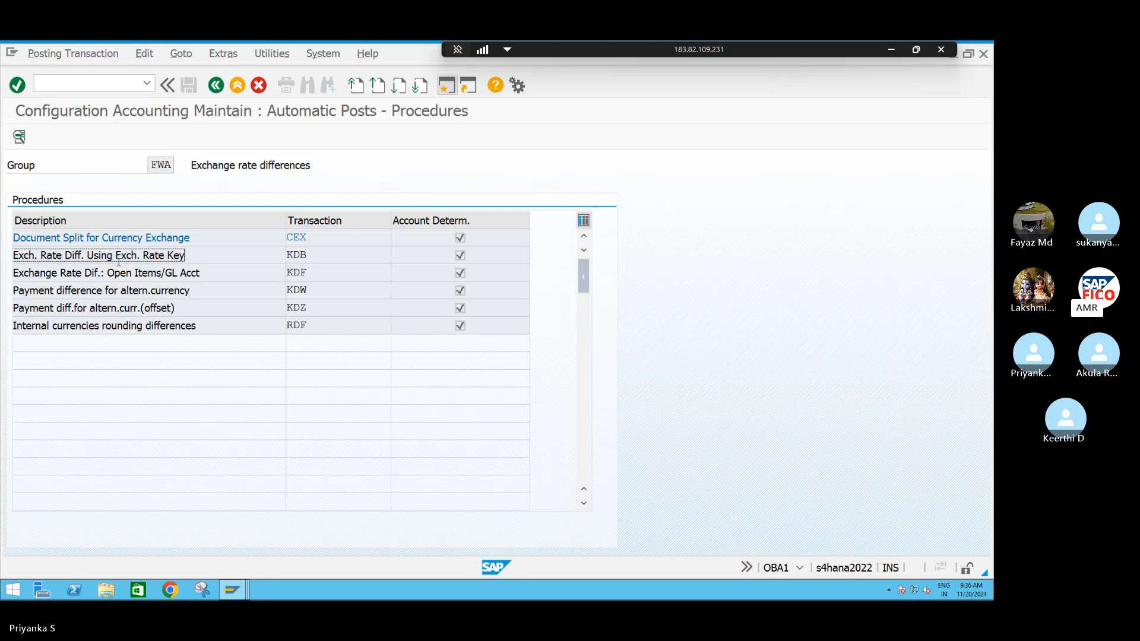
{"action": "double_click", "coordinate": [217, 258]}
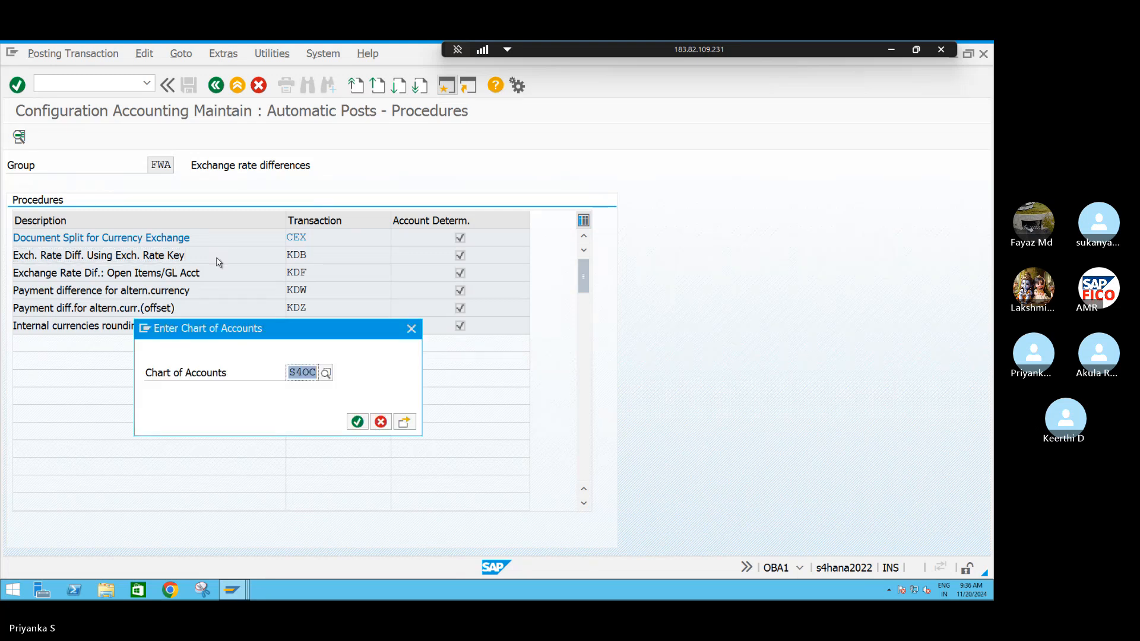
{"action": "left_click", "coordinate": [357, 422]}
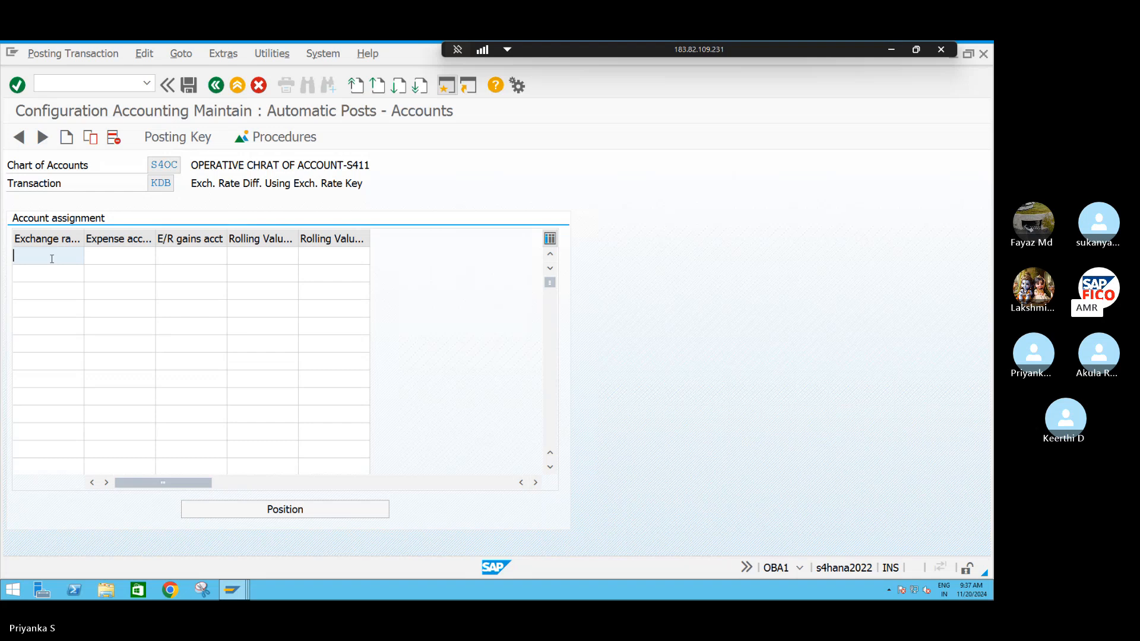
Enter exchange rate difference key IAEK and assign REALIZED LOSS AC 440003 as its expense account.
{"action": "type", "text": "IAEK"}
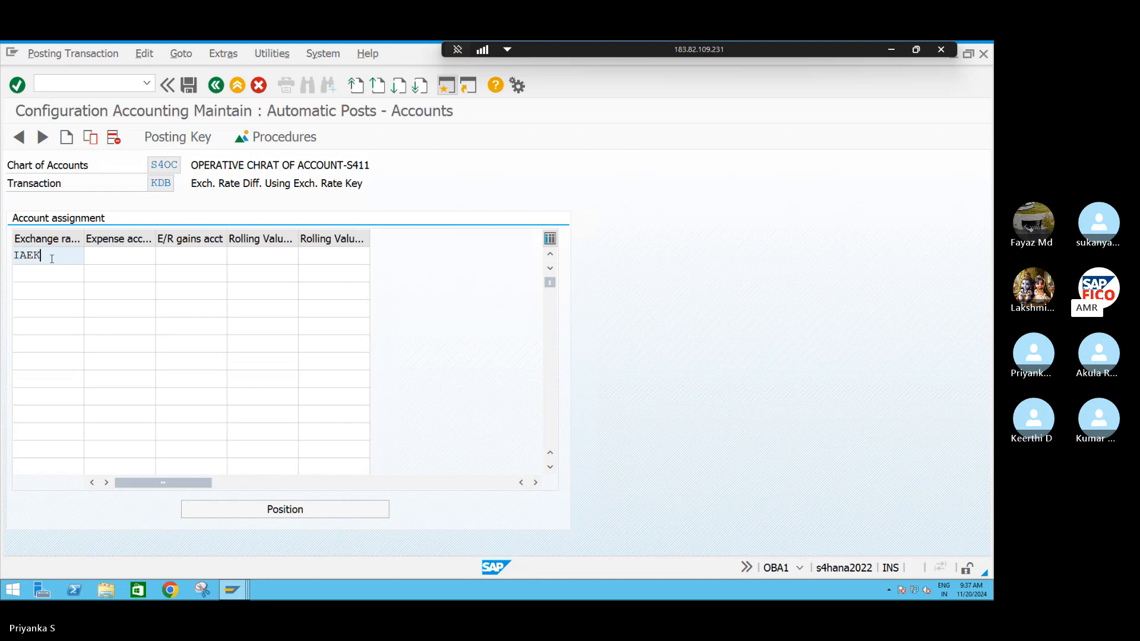
{"action": "key", "text": "Tab"}
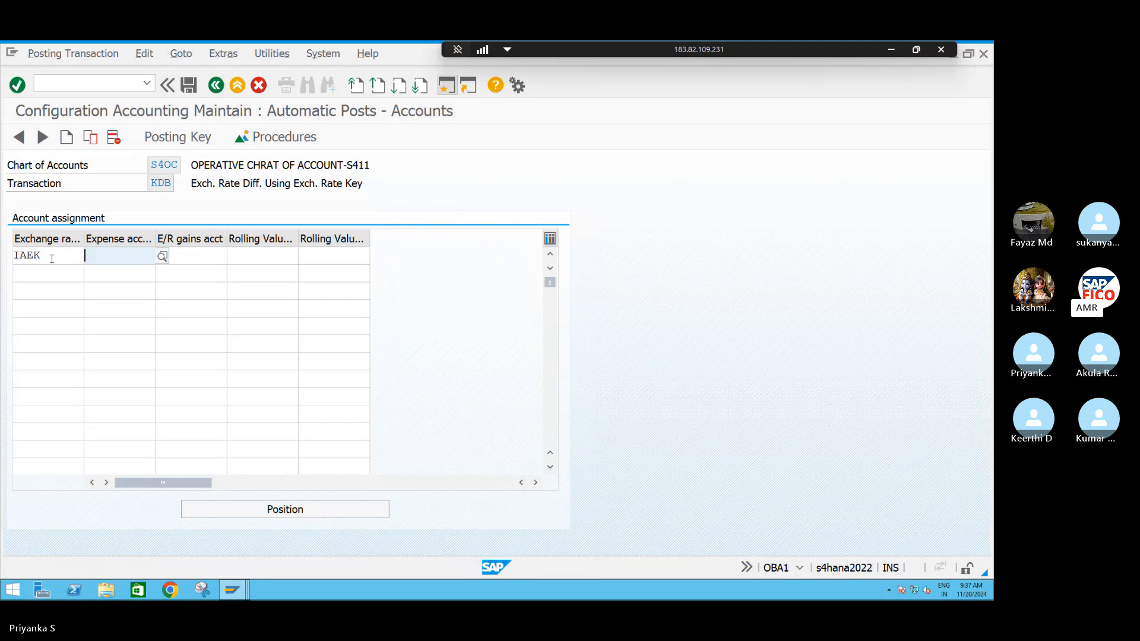
{"action": "key", "text": "F4"}
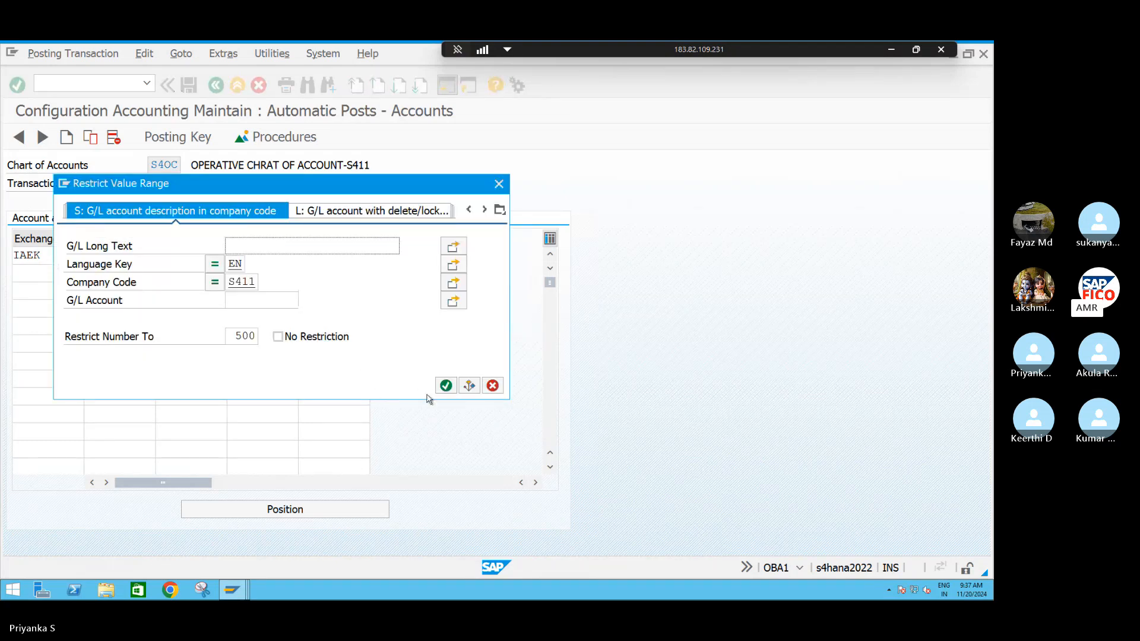
{"action": "left_click", "coordinate": [445, 387]}
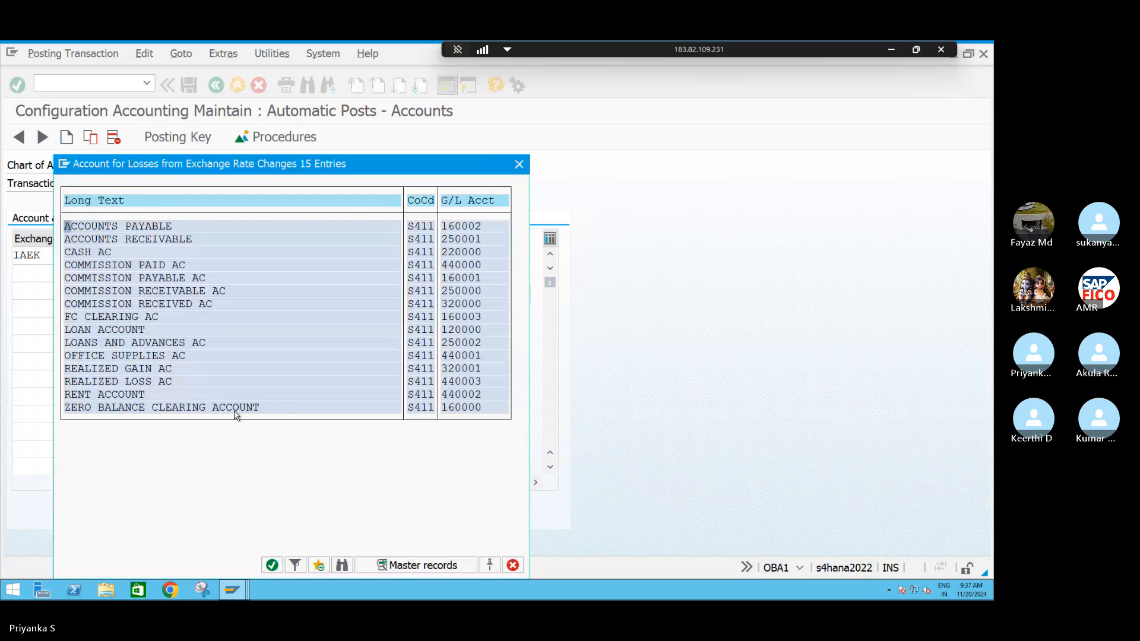
{"action": "left_click", "coordinate": [103, 383]}
{"action": "key", "text": "ctrl+v"}
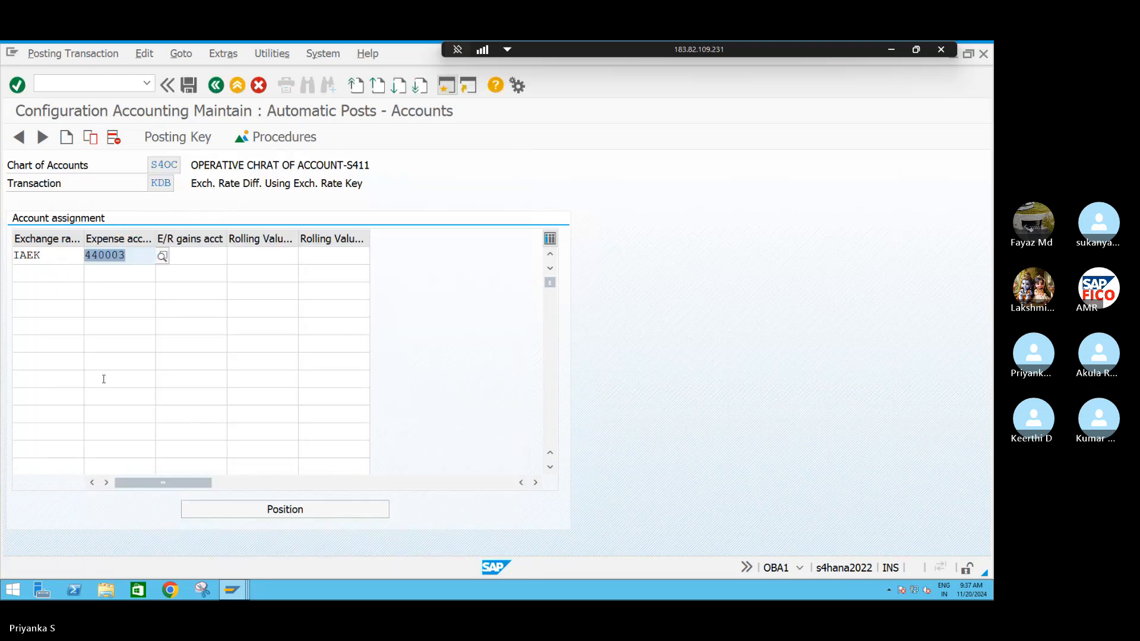
Assign REALIZED GAIN AC 320001 as the exchange rate gains account for IAEK and save to the proposed customizing request.
{"action": "left_click", "coordinate": [200, 256]}
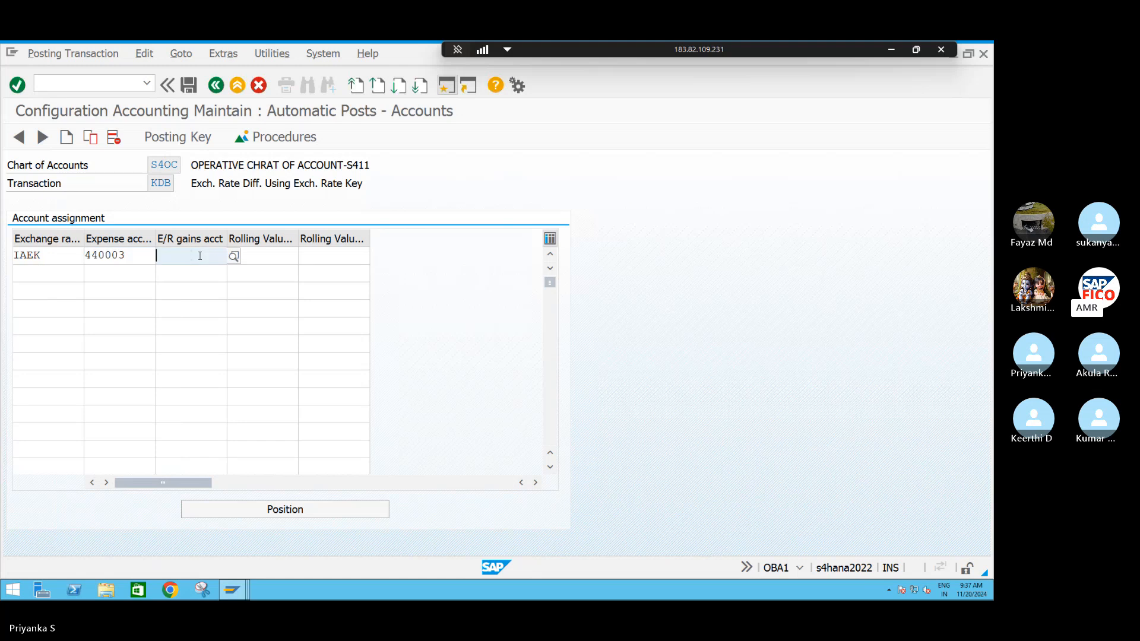
{"action": "key", "text": "F4"}
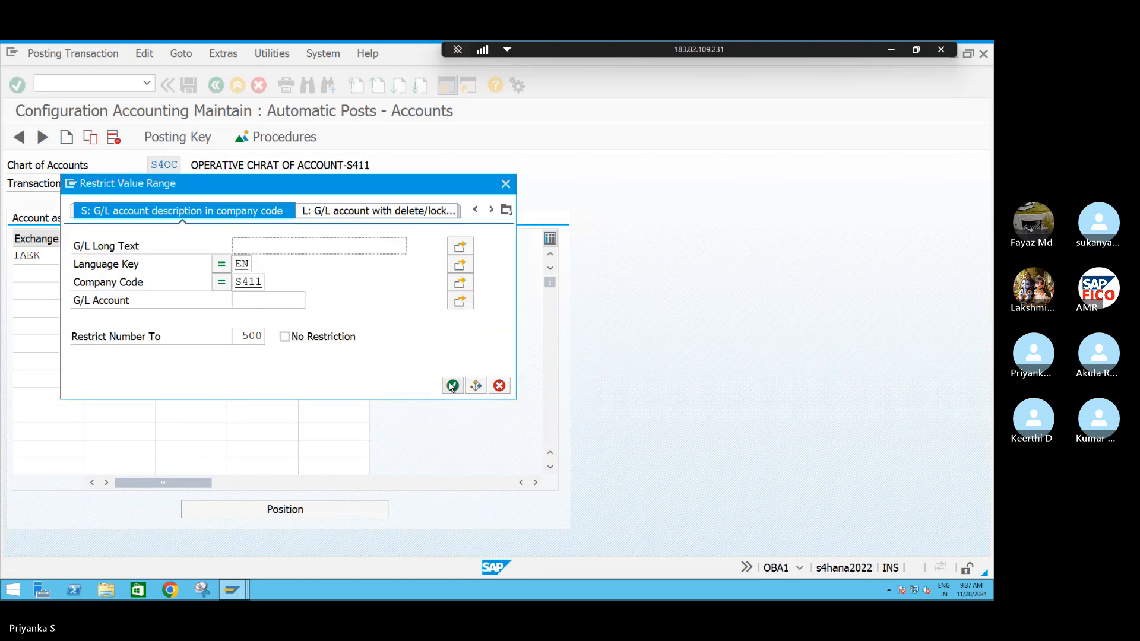
{"action": "left_click", "coordinate": [449, 386]}
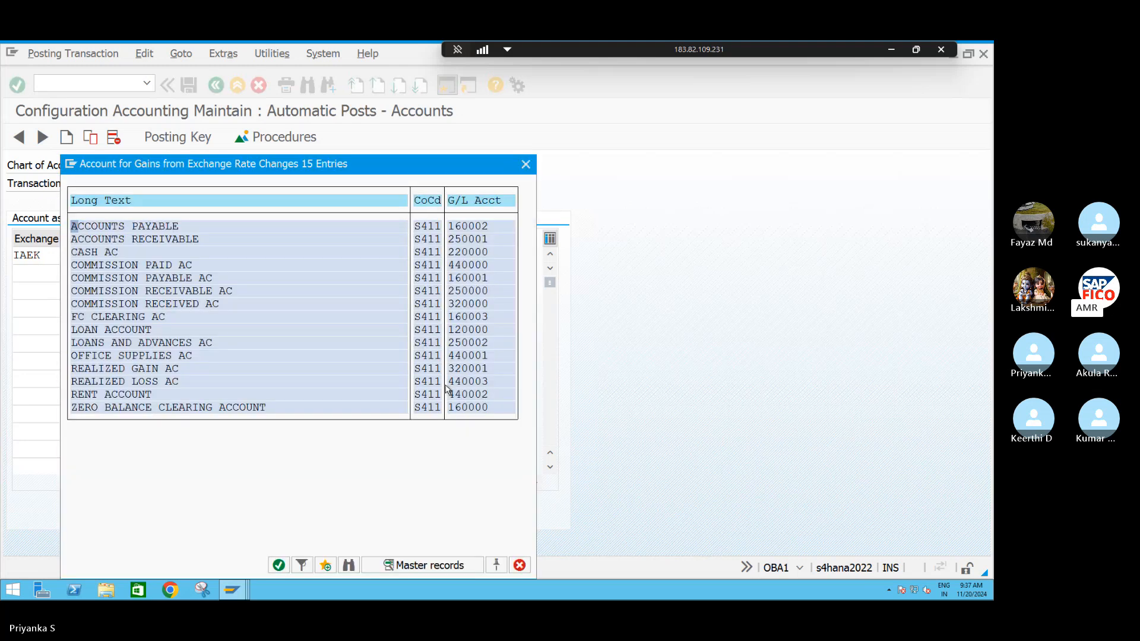
{"action": "double_click", "coordinate": [143, 369]}
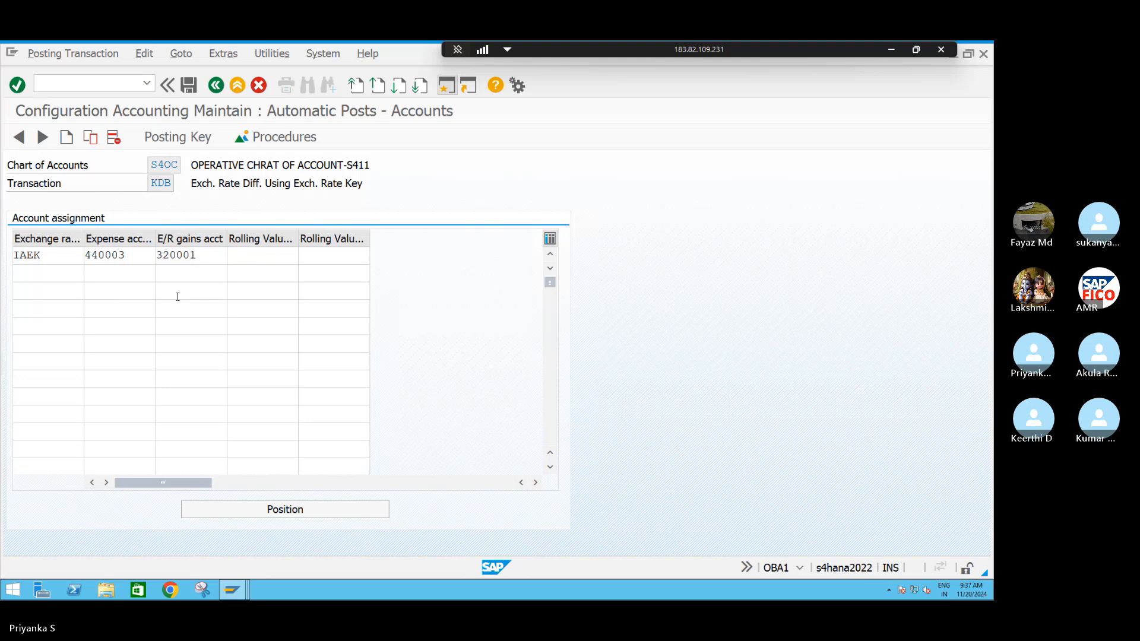
{"action": "key", "text": "ctrl+s"}
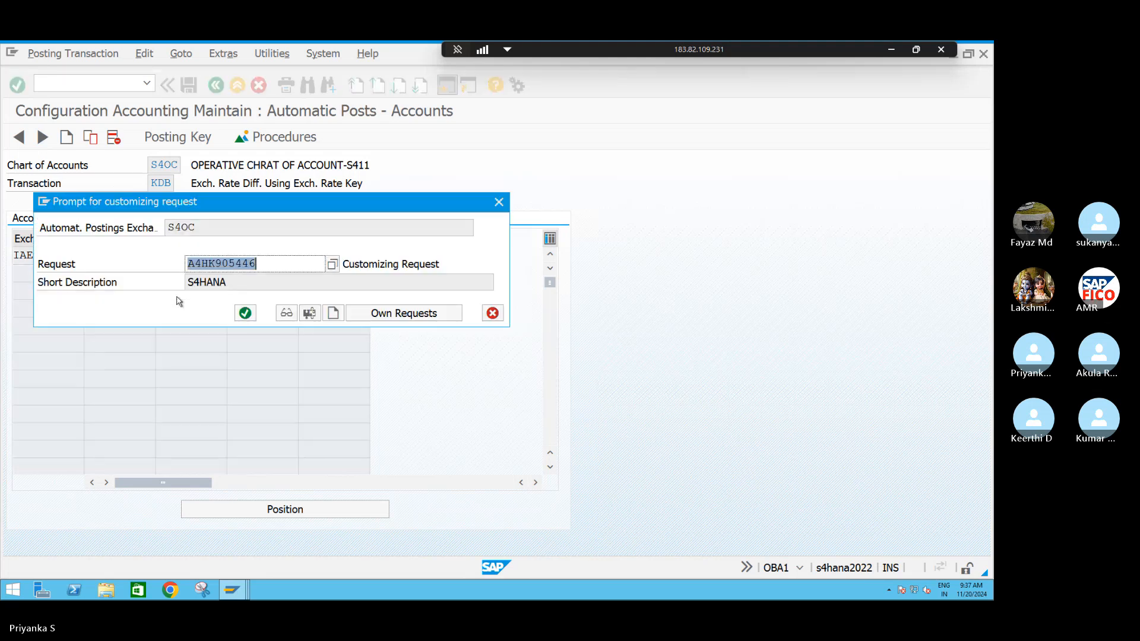
{"action": "key", "text": "Return"}
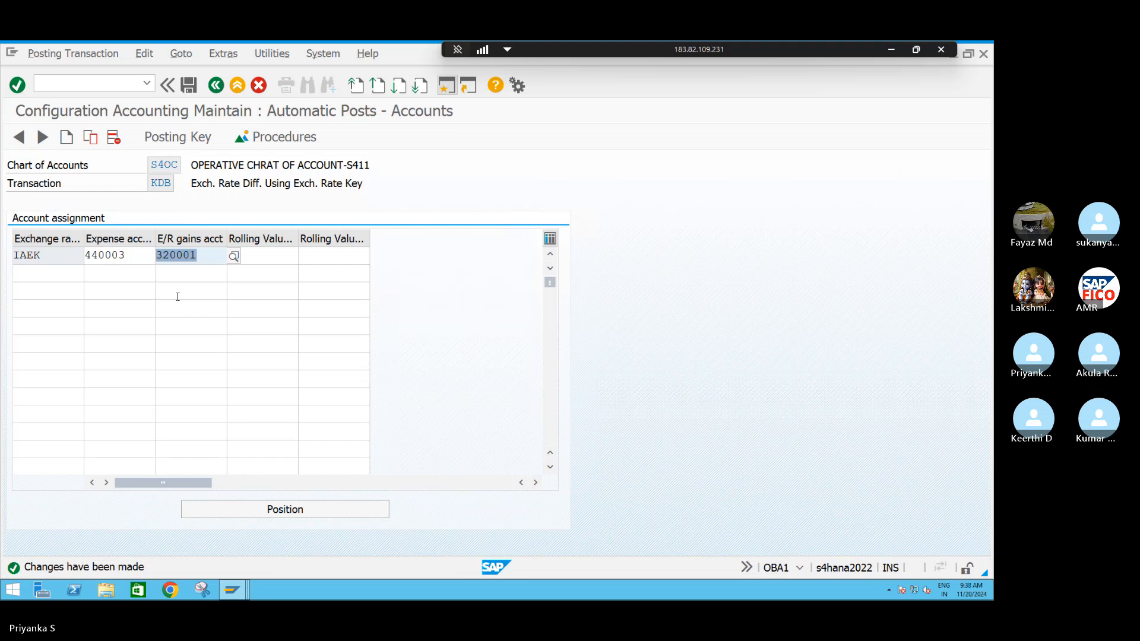
Open procedure KDF, Exchange Rate Dif.: Open Items/GL Acct, and start a new entry for G/L account 120000, LOAN ACCOUNT.
{"action": "left_click", "coordinate": [217, 89]}
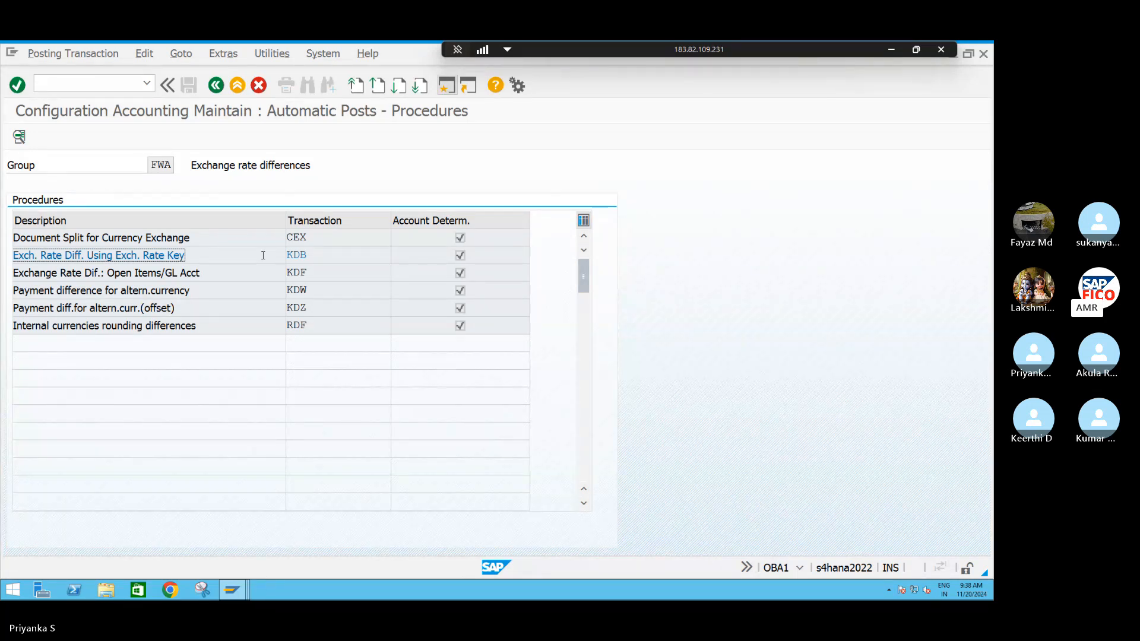
{"action": "left_click", "coordinate": [295, 274]}
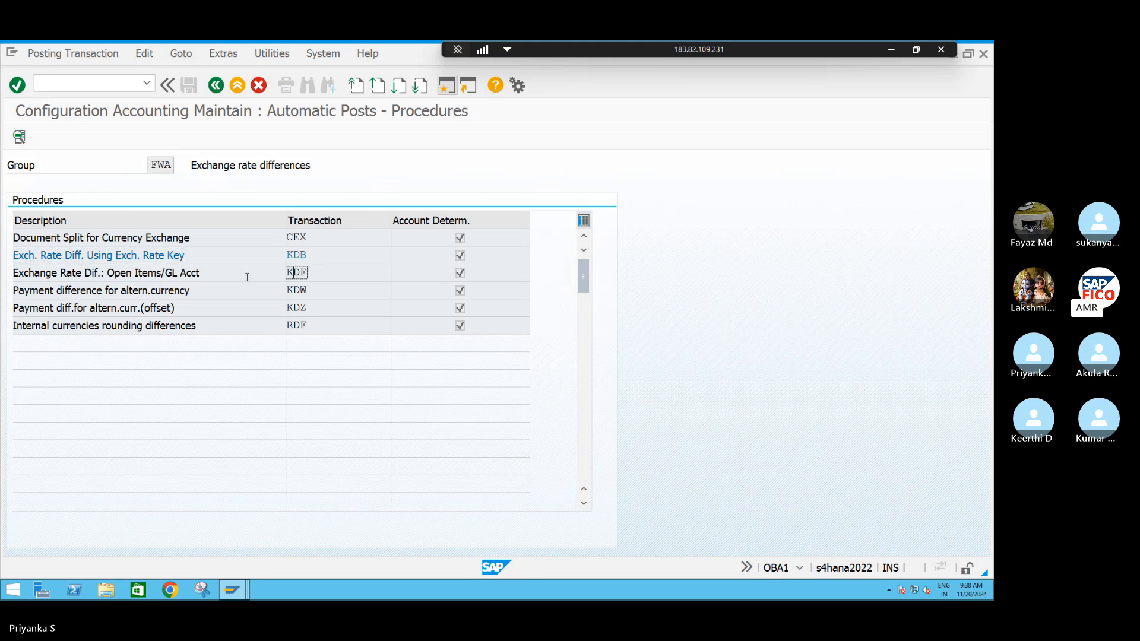
{"action": "double_click", "coordinate": [252, 273]}
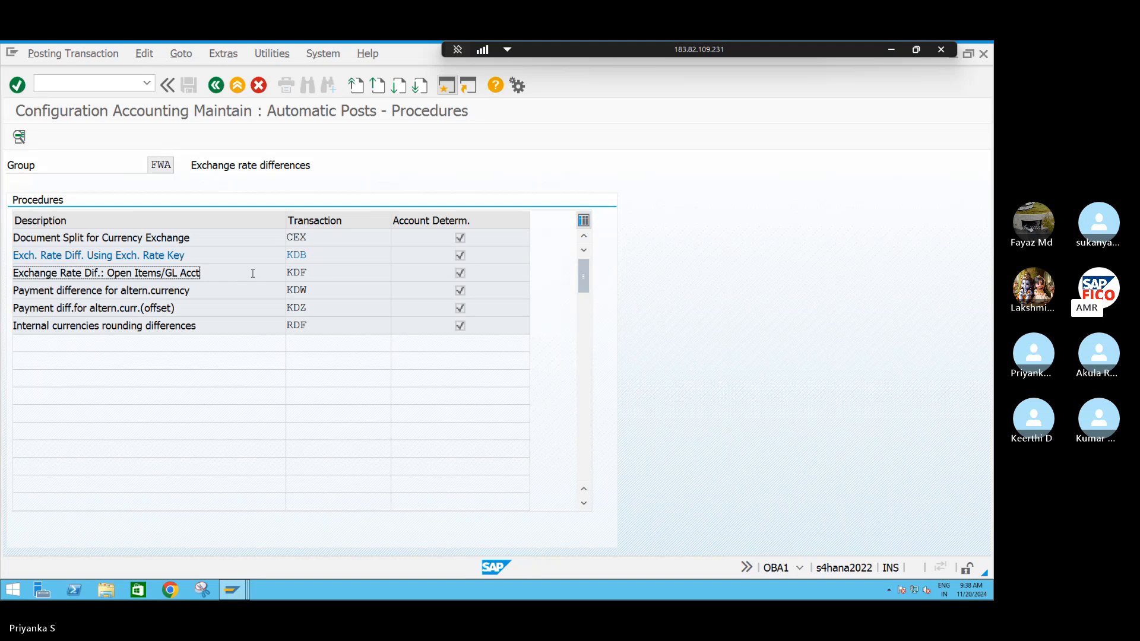
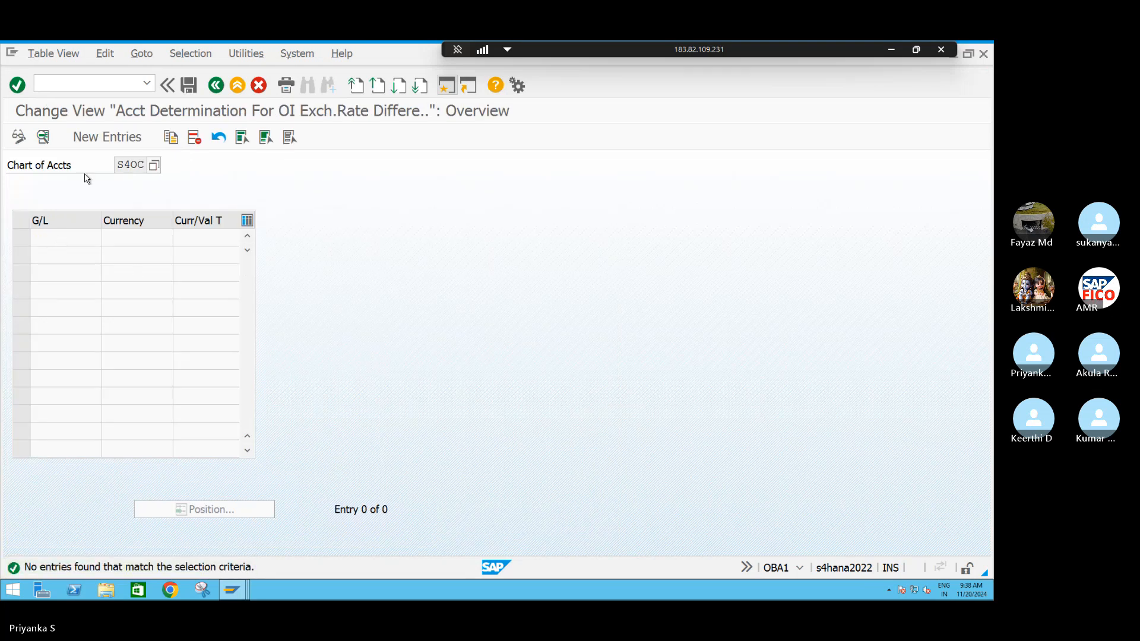
{"action": "left_click", "coordinate": [106, 138]}
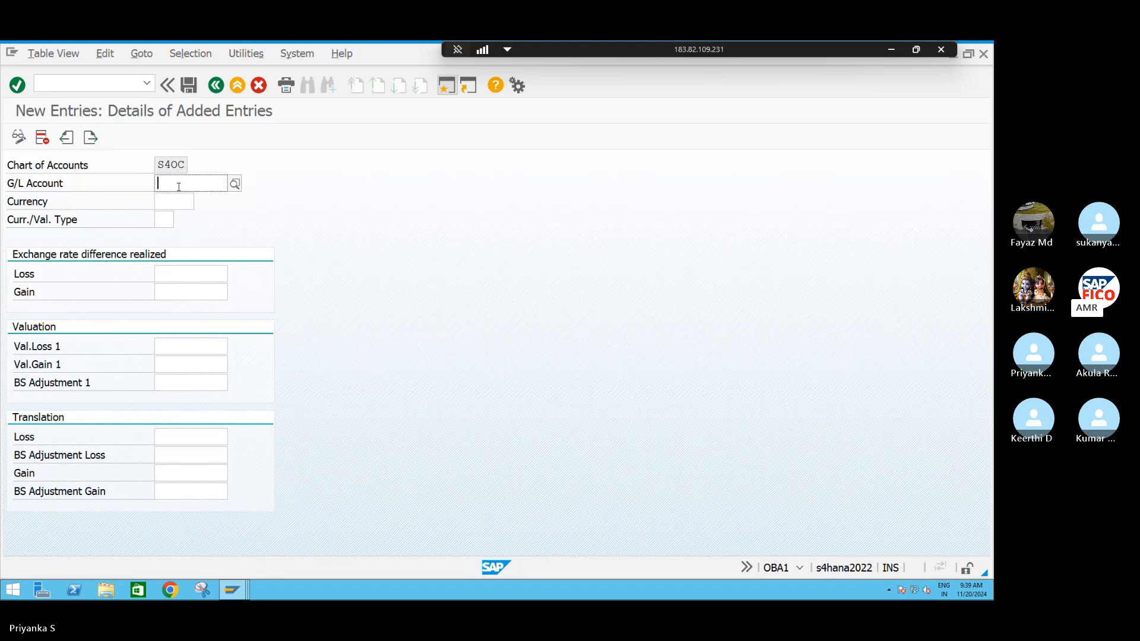
{"action": "key", "text": "F4"}
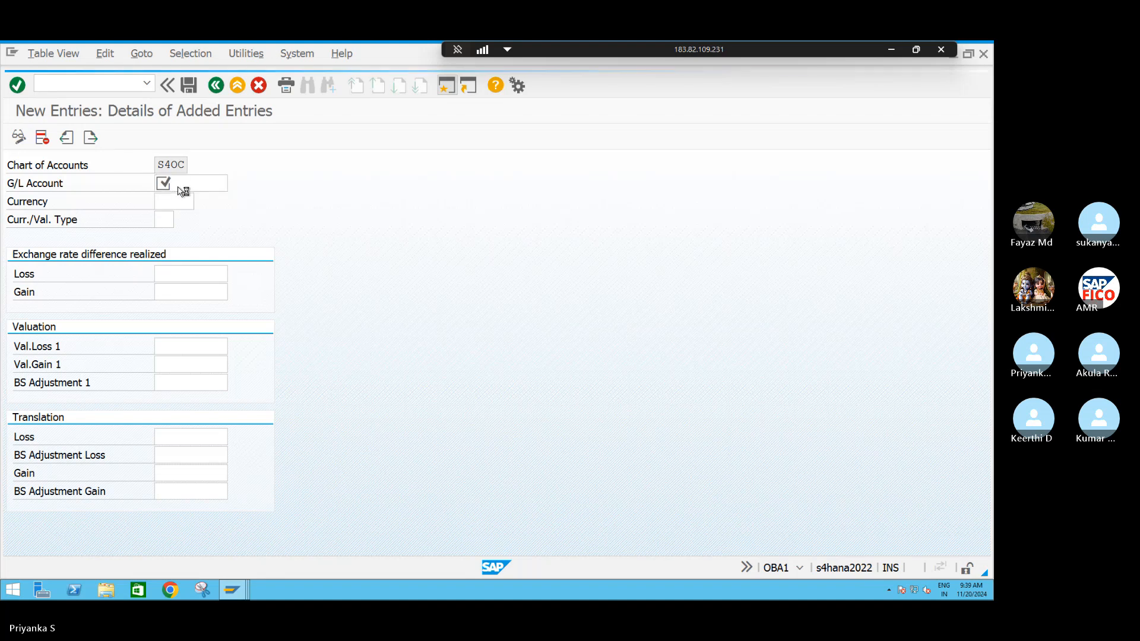
{"action": "left_click", "coordinate": [547, 404]}
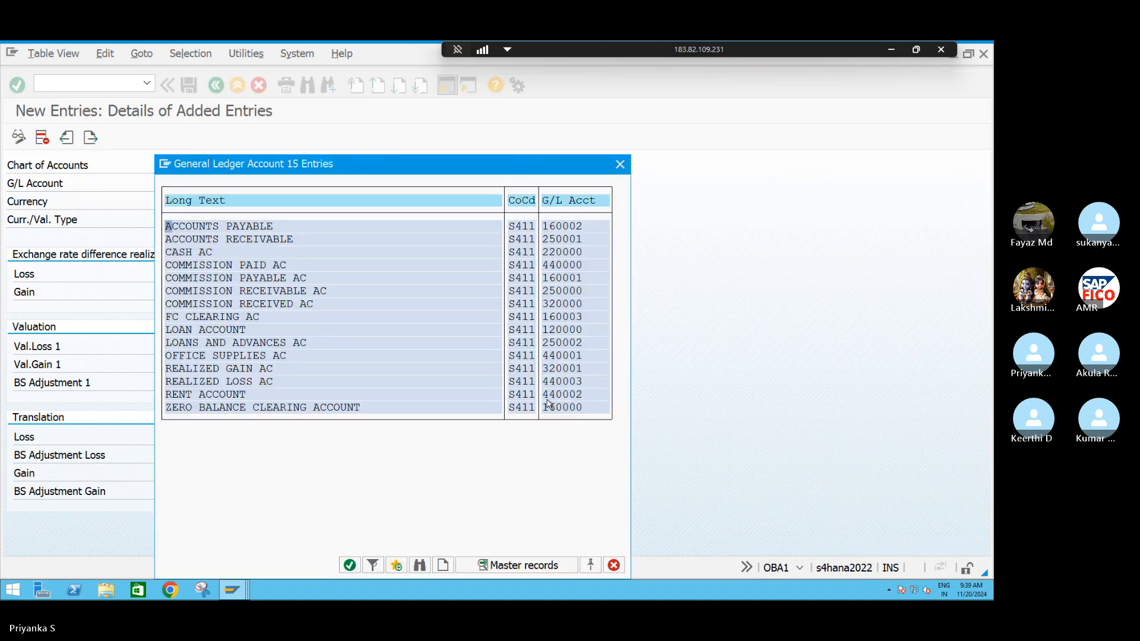
{"action": "double_click", "coordinate": [201, 330]}
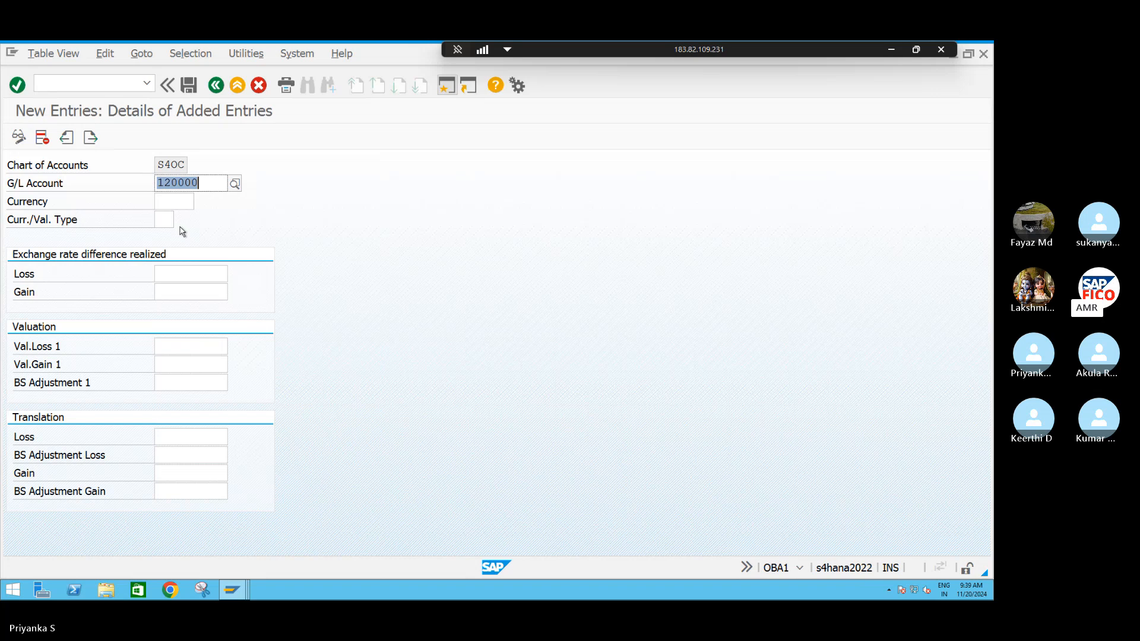
Assign REALIZED LOSS AC 440003 and REALIZED GAIN AC 320001 as the realized exchange rate difference accounts for G/L account 120000.
{"action": "left_click", "coordinate": [201, 280]}
{"action": "key", "text": "F4"}
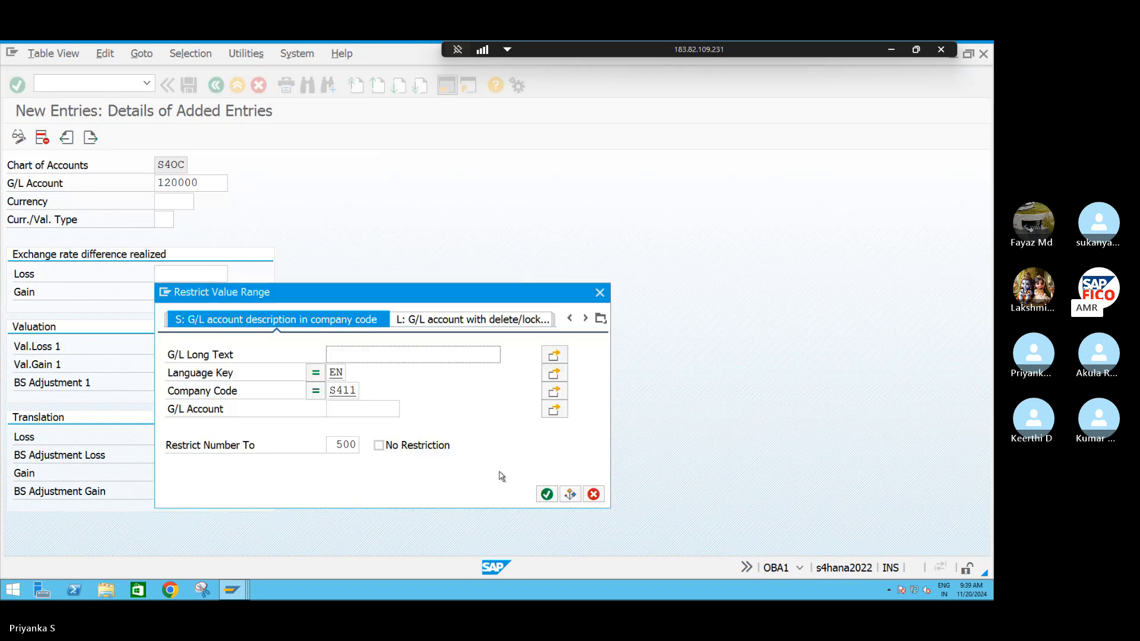
{"action": "left_click", "coordinate": [546, 494]}
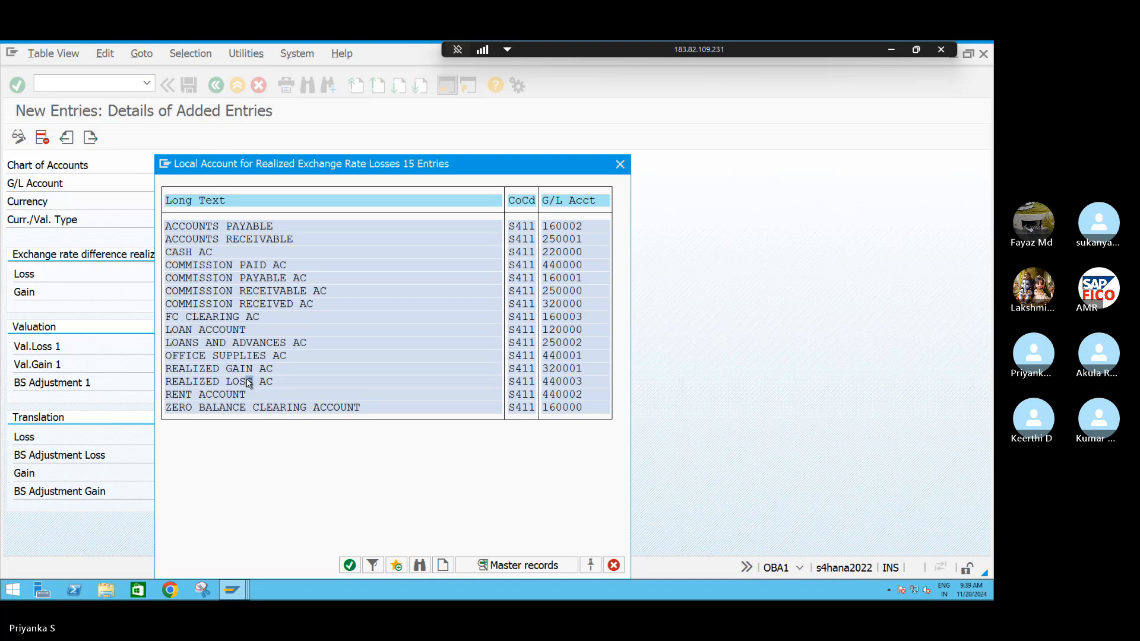
{"action": "double_click", "coordinate": [249, 383]}
{"action": "left_click", "coordinate": [189, 292]}
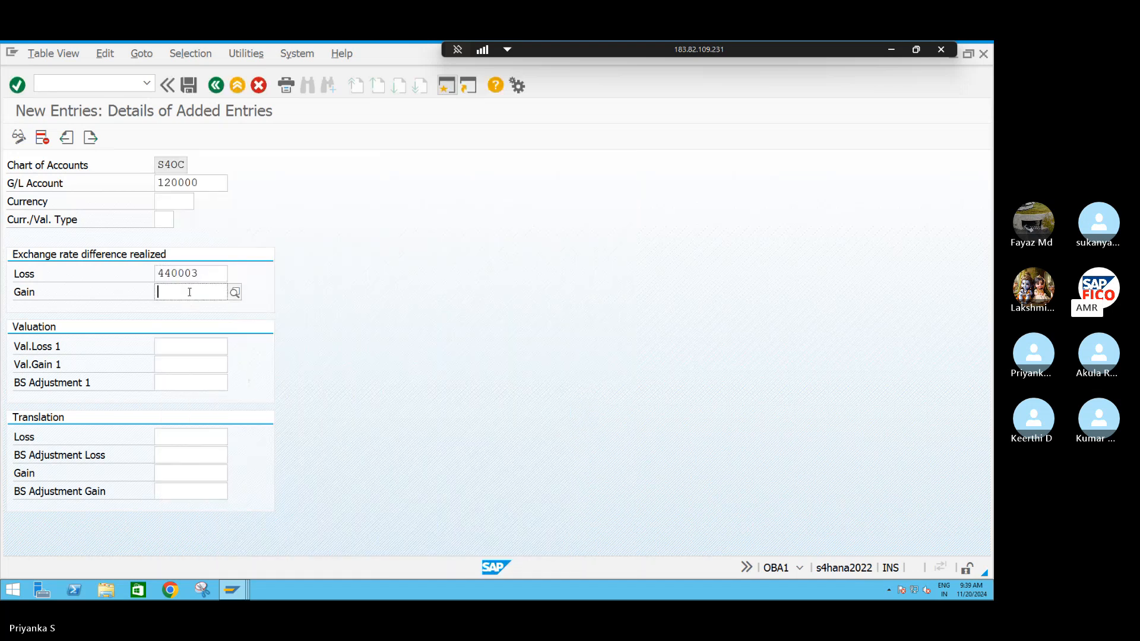
{"action": "key", "text": "F4"}
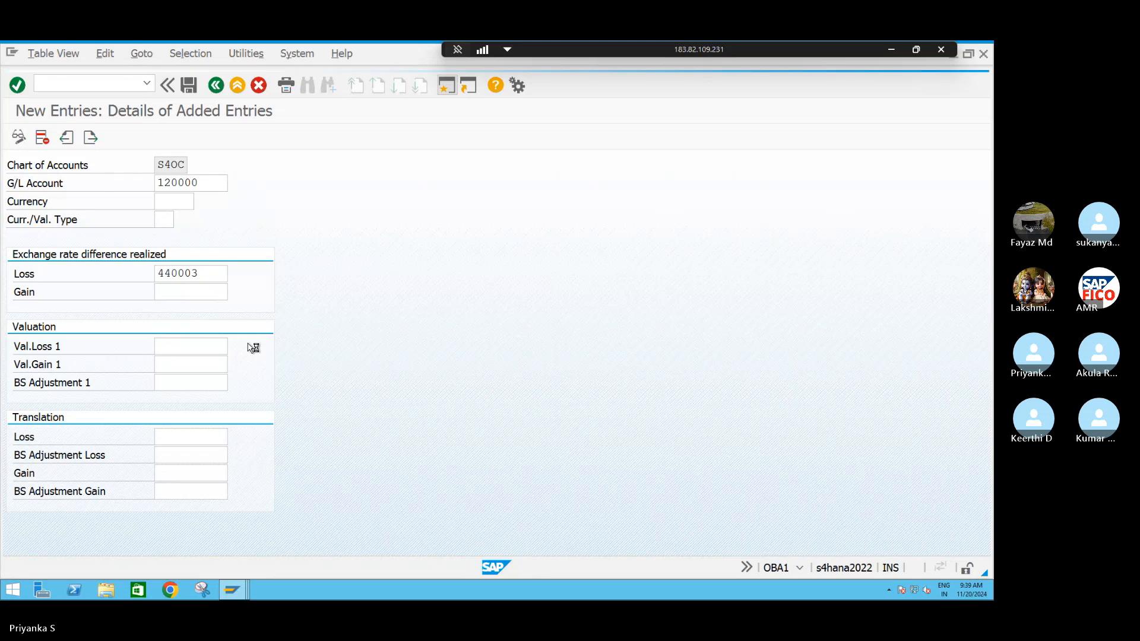
{"action": "left_click", "coordinate": [547, 512]}
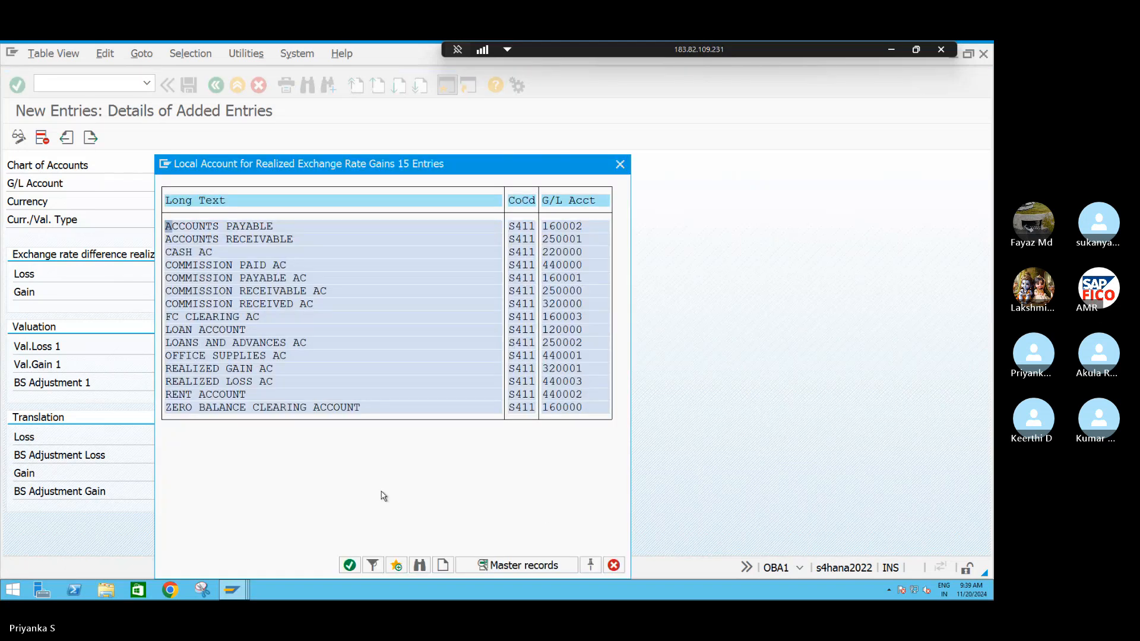
{"action": "left_click", "coordinate": [224, 369]}
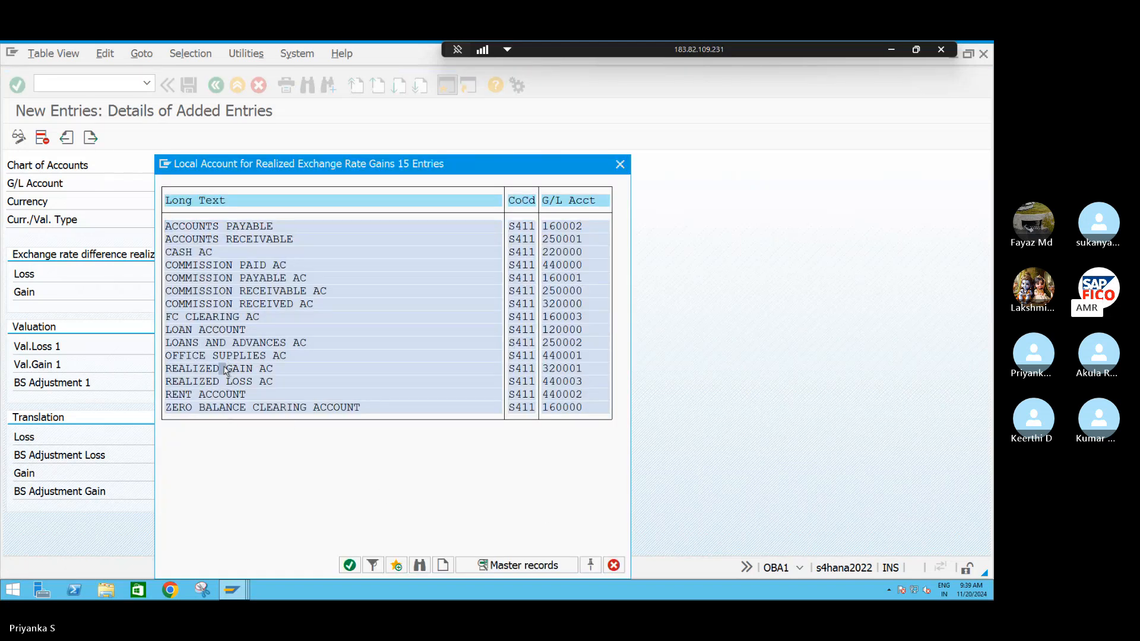
{"action": "double_click", "coordinate": [224, 369]}
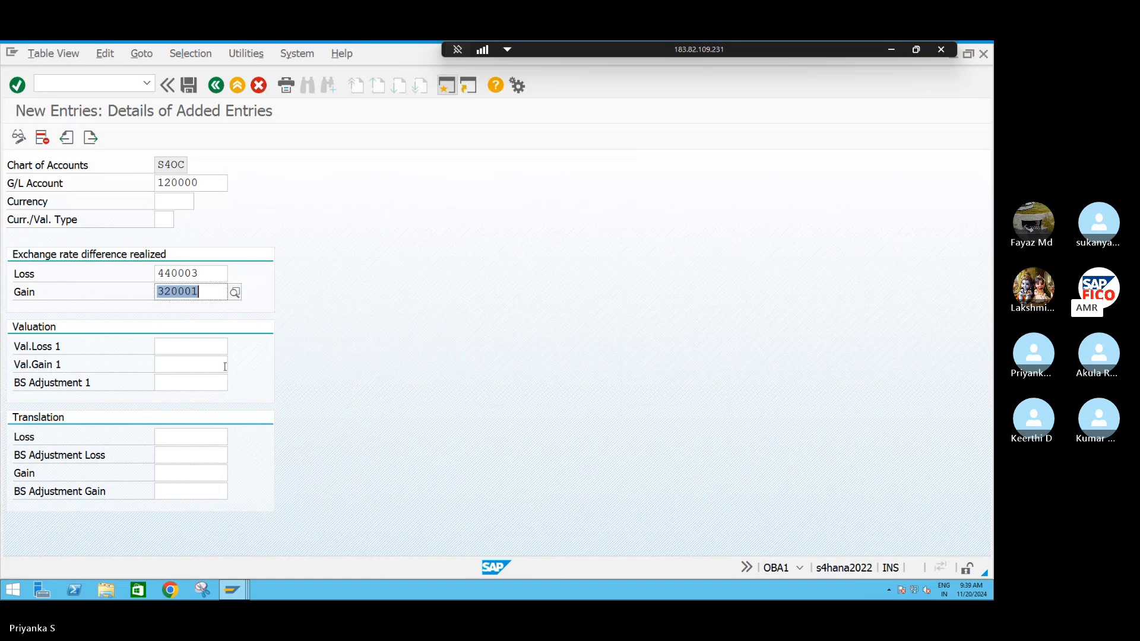
Assign REALIZED LOSS AC 440003 and REALIZED GAIN AC 320001 as the translation loss and gain accounts.
{"action": "left_click", "coordinate": [193, 343]}
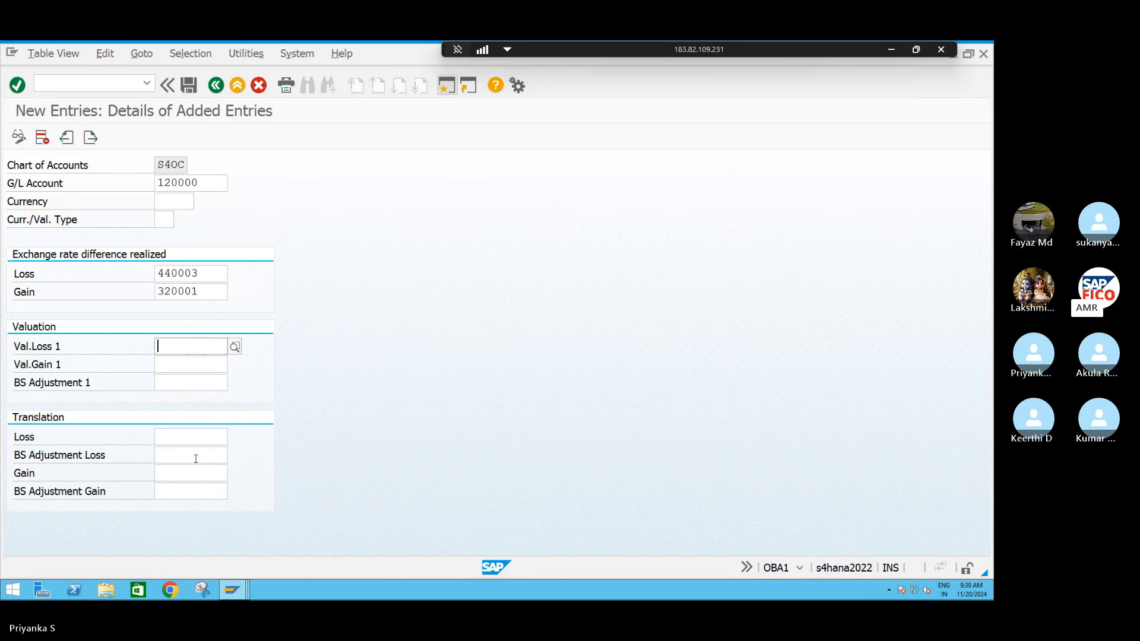
{"action": "left_click", "coordinate": [201, 438]}
{"action": "key", "text": "F4"}
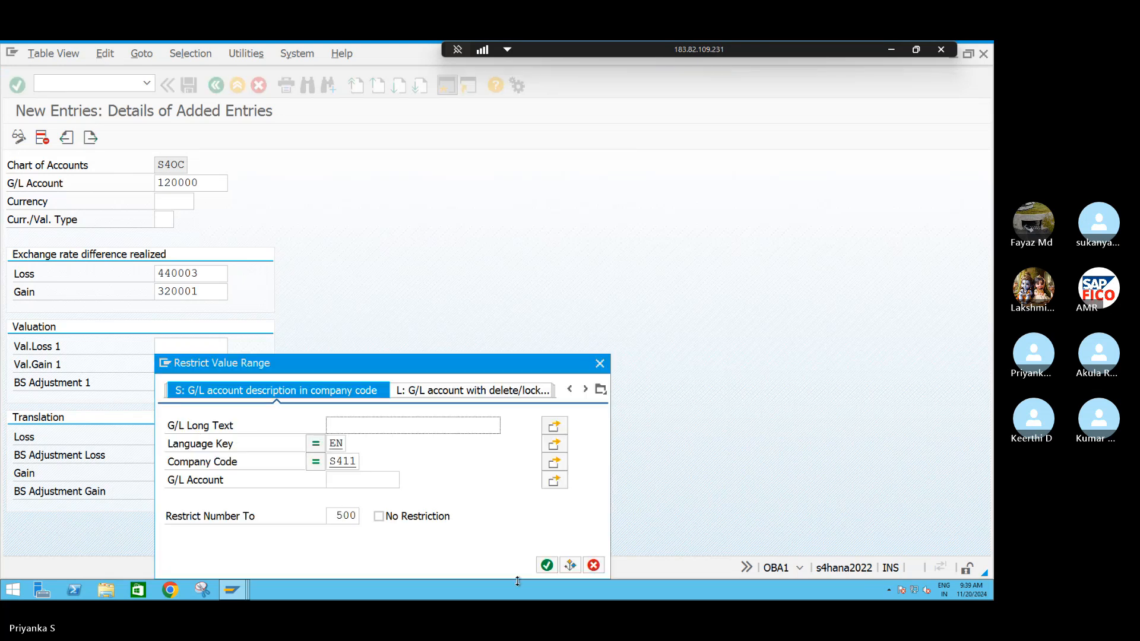
{"action": "left_click", "coordinate": [546, 565]}
{"action": "left_click", "coordinate": [238, 383]}
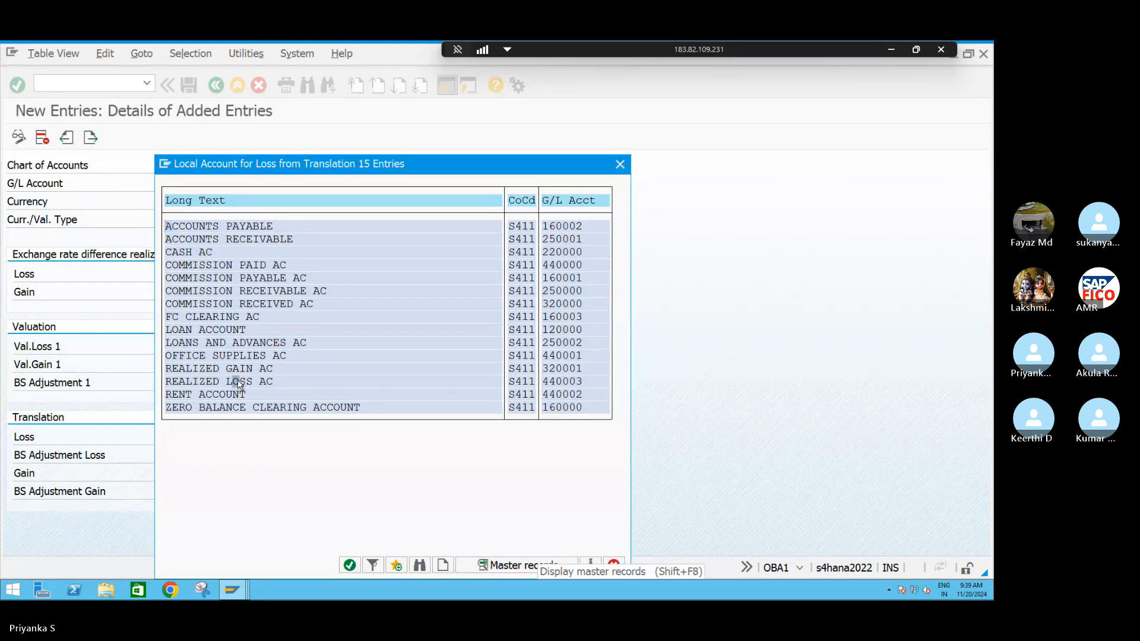
{"action": "double_click", "coordinate": [238, 383]}
{"action": "left_click", "coordinate": [189, 454]}
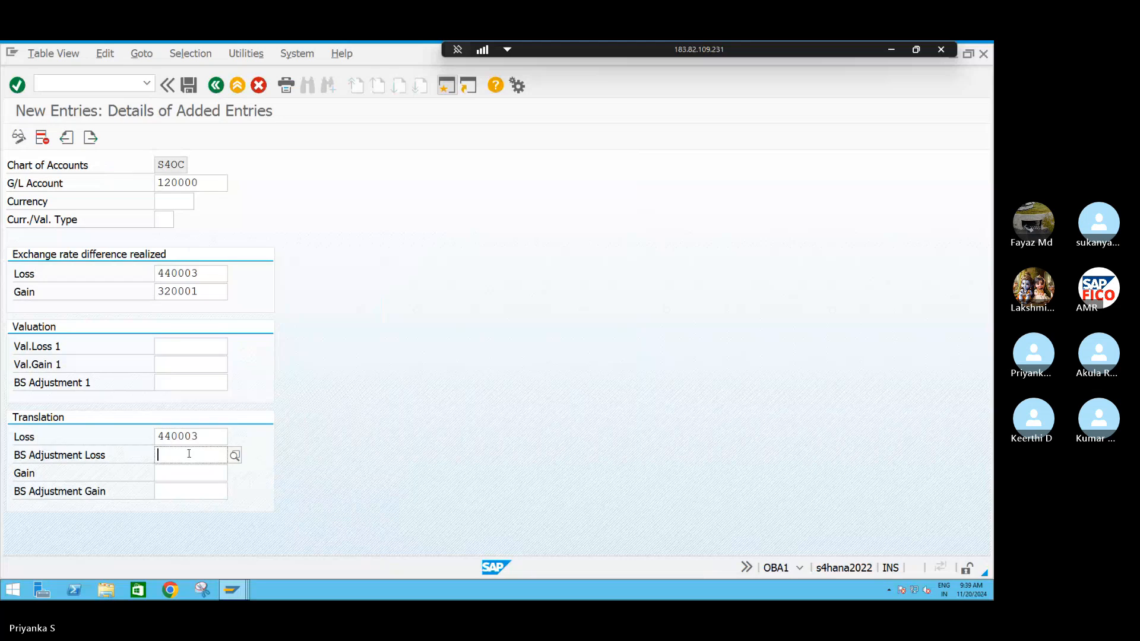
{"action": "left_click", "coordinate": [179, 472]}
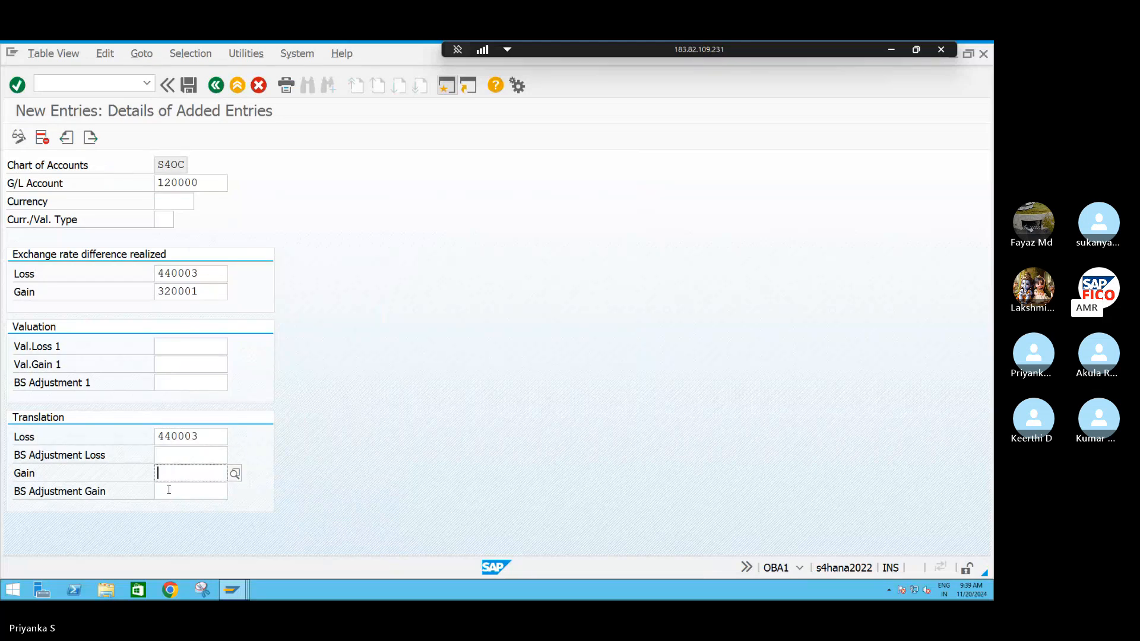
{"action": "key", "text": "F4"}
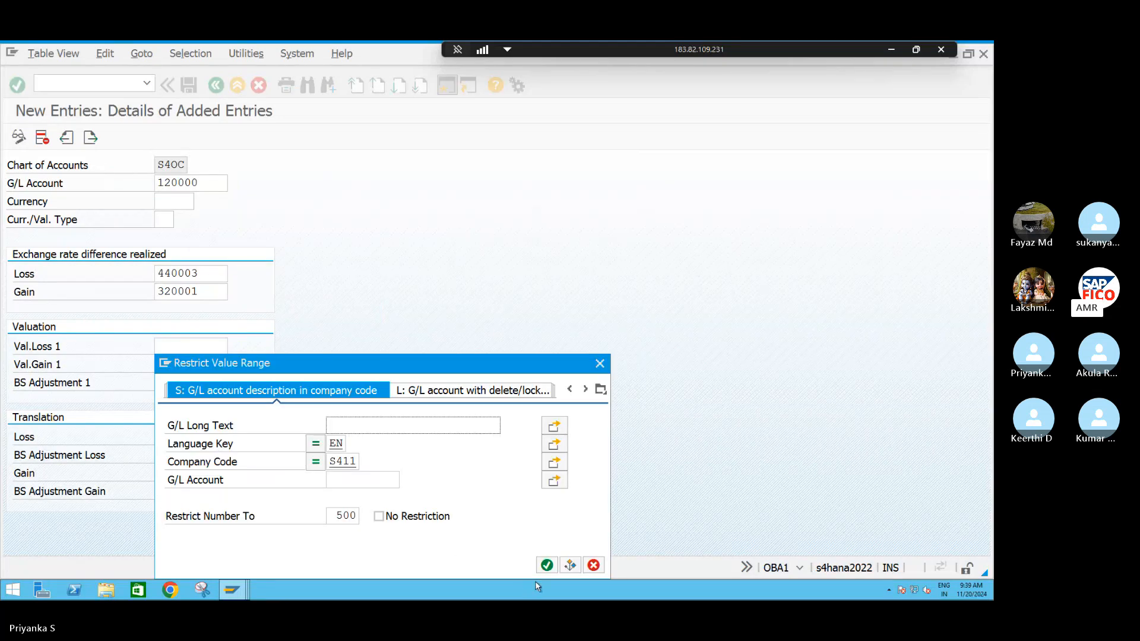
{"action": "left_click", "coordinate": [547, 565]}
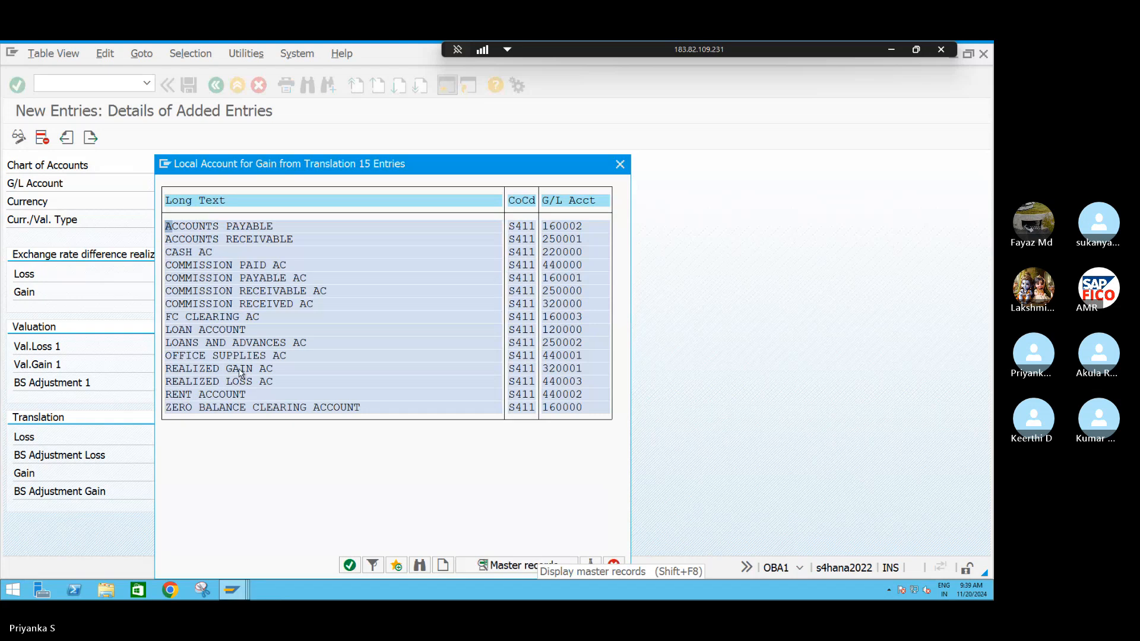
{"action": "left_click", "coordinate": [350, 565]}
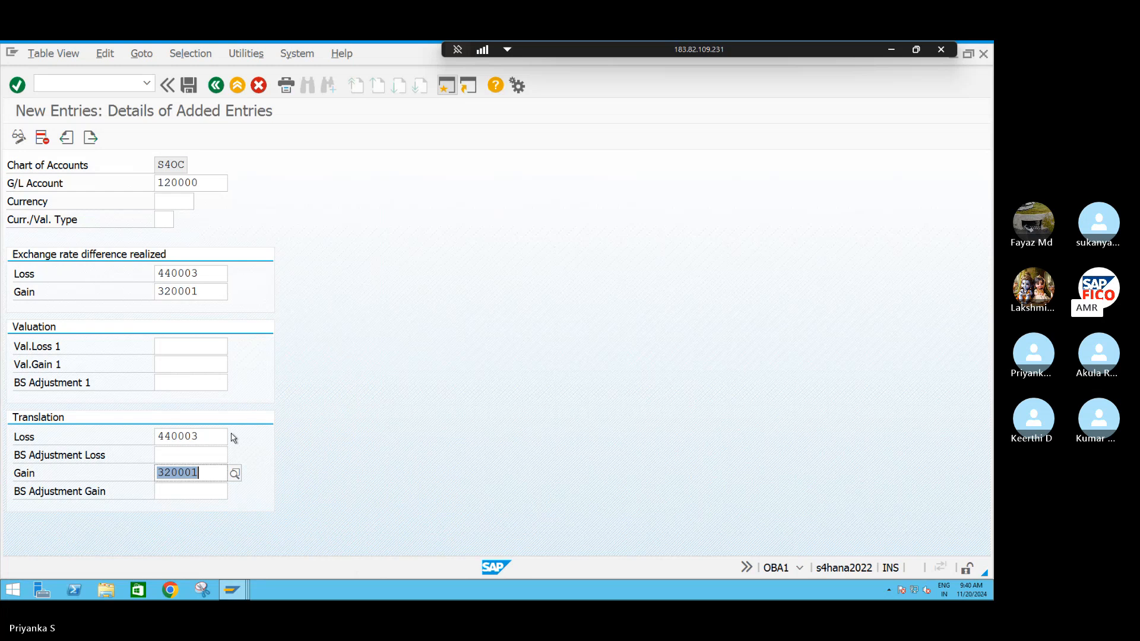
Clear the loss and gain accounts entered in the Translation section.
{"action": "left_click", "coordinate": [196, 347]}
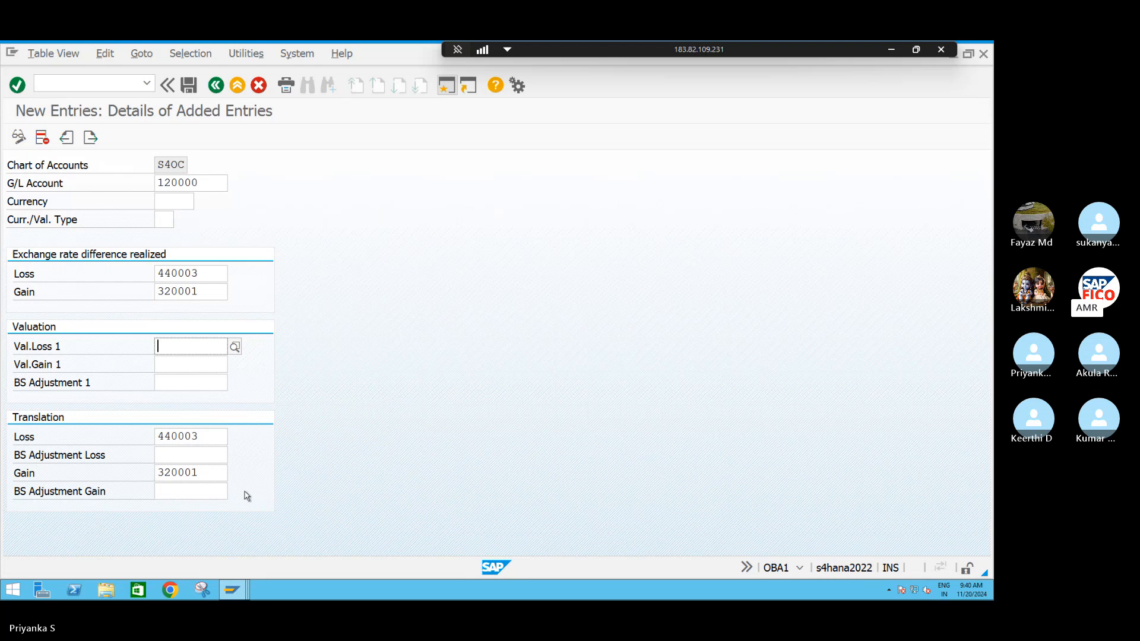
{"action": "left_click", "coordinate": [214, 437]}
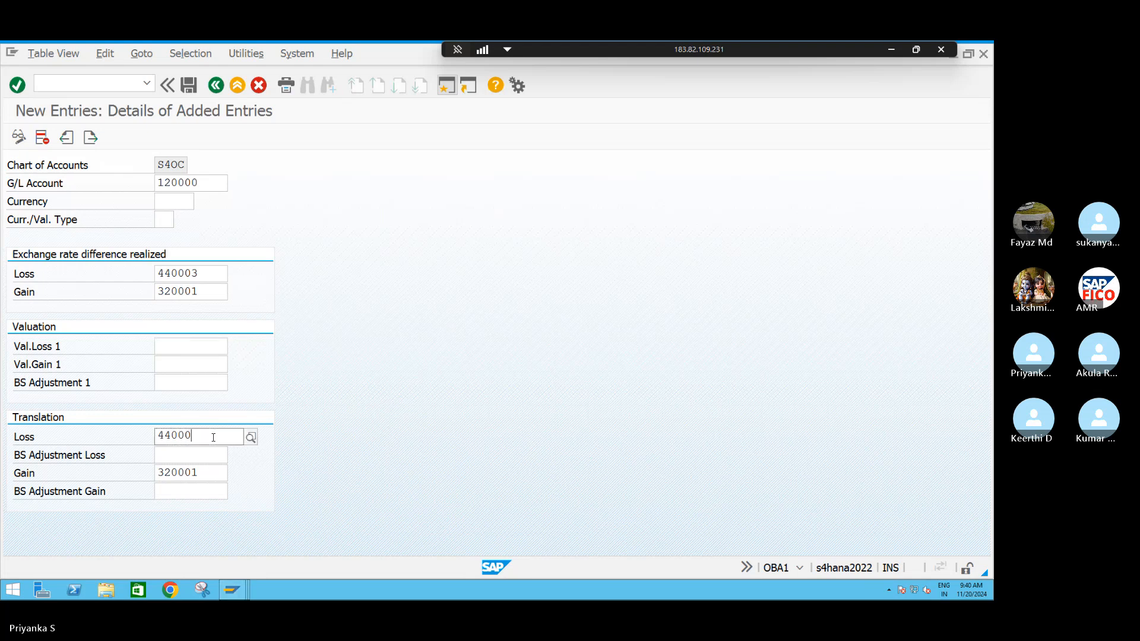
{"action": "key", "text": "BackSpace"}
{"action": "key", "text": "BackSpace"}
{"action": "key", "text": "BackSpace"}
{"action": "key", "text": "BackSpace"}
{"action": "key", "text": "BackSpace"}
{"action": "key", "text": "BackSpace"}
{"action": "left_click", "coordinate": [208, 473]}
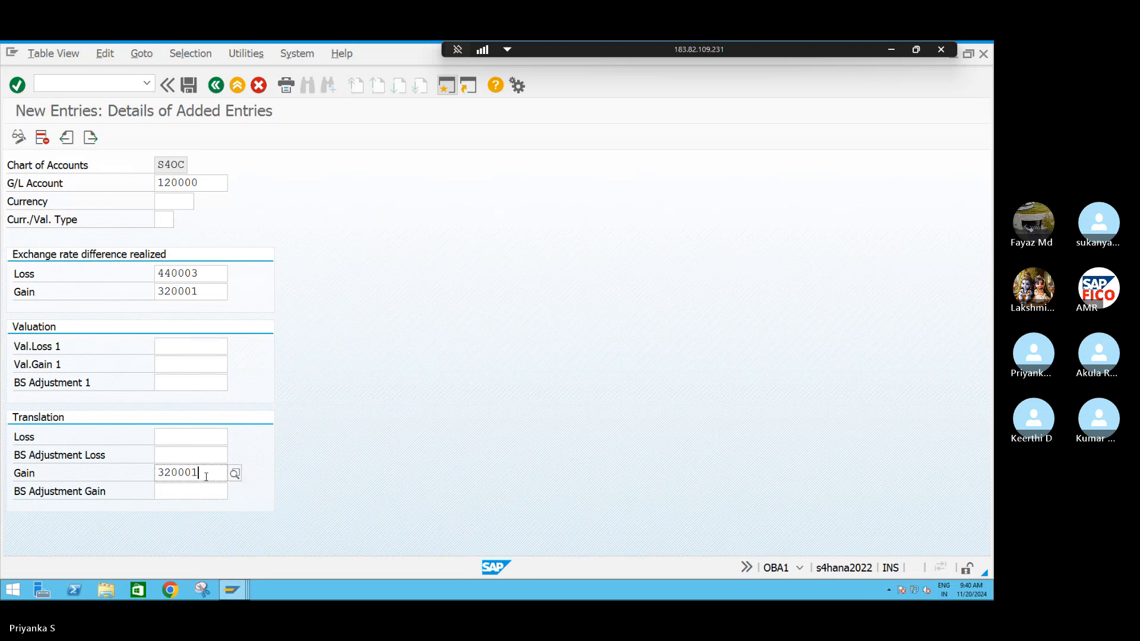
{"action": "key", "text": "BackSpace"}
{"action": "key", "text": "BackSpace"}
{"action": "key", "text": "BackSpace"}
{"action": "key", "text": "BackSpace"}
{"action": "key", "text": "BackSpace"}
{"action": "key", "text": "BackSpace"}
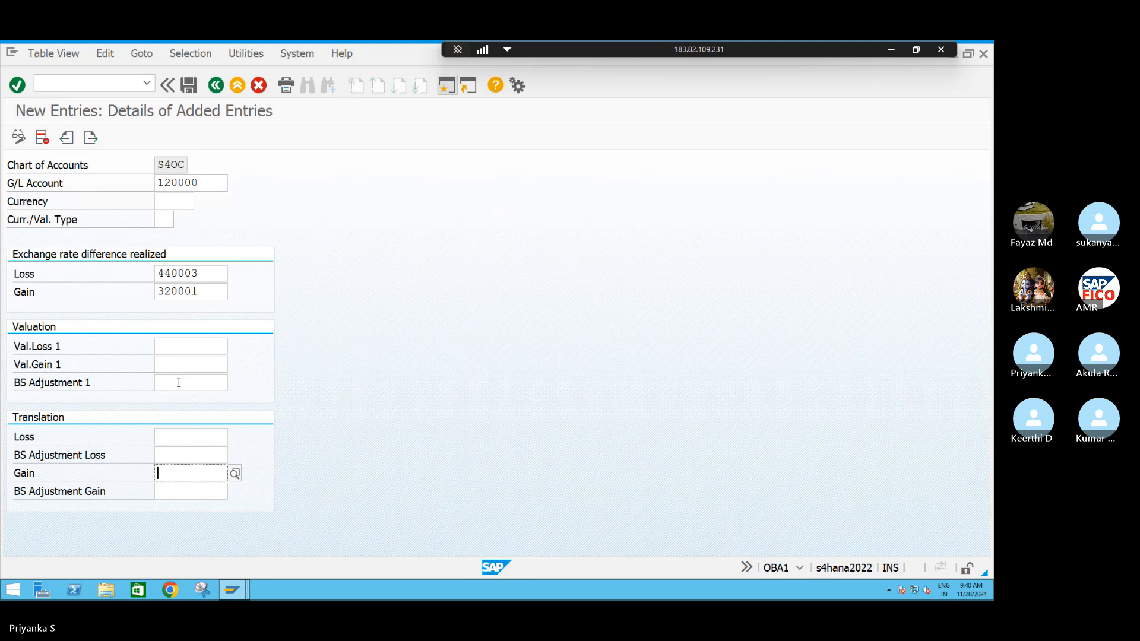
Enter 440003 as Val.Loss 1 and 320001 as Val.Gain 1 in the Valuation section.
{"action": "left_click", "coordinate": [188, 344]}
{"action": "type", "text": "44000"}
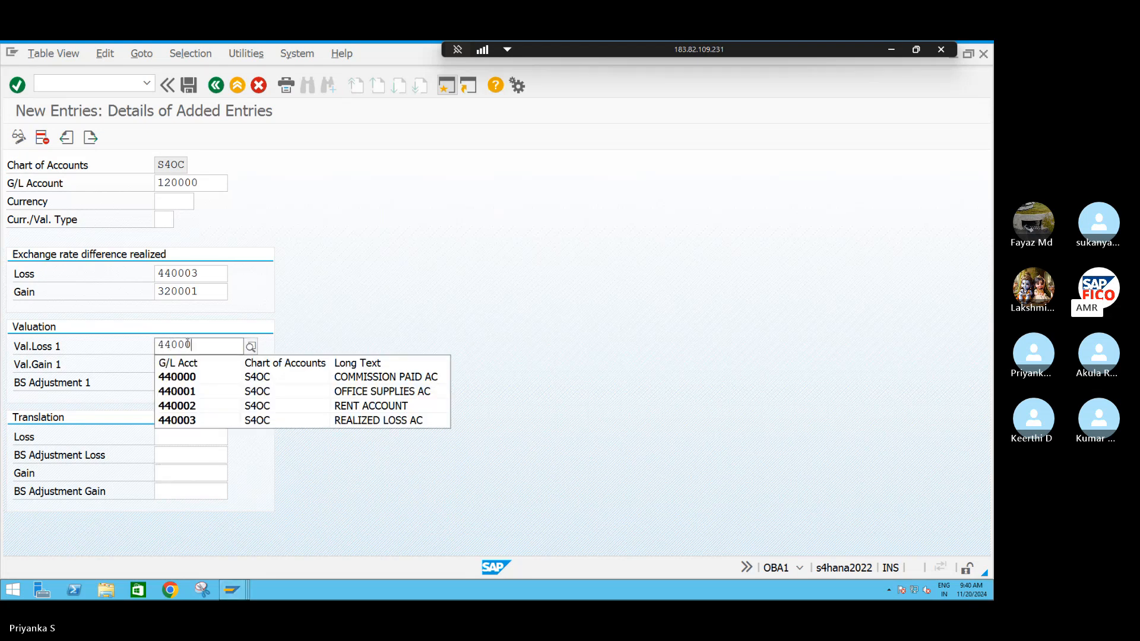
{"action": "type", "text": "3"}
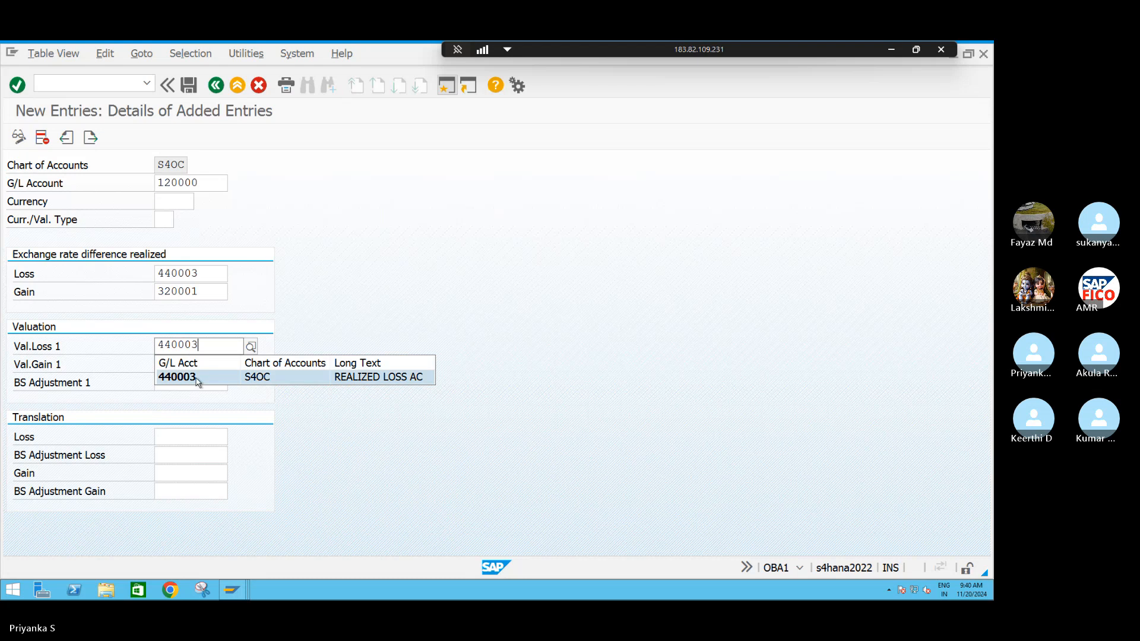
{"action": "left_click", "coordinate": [196, 376]}
{"action": "left_click", "coordinate": [187, 365]}
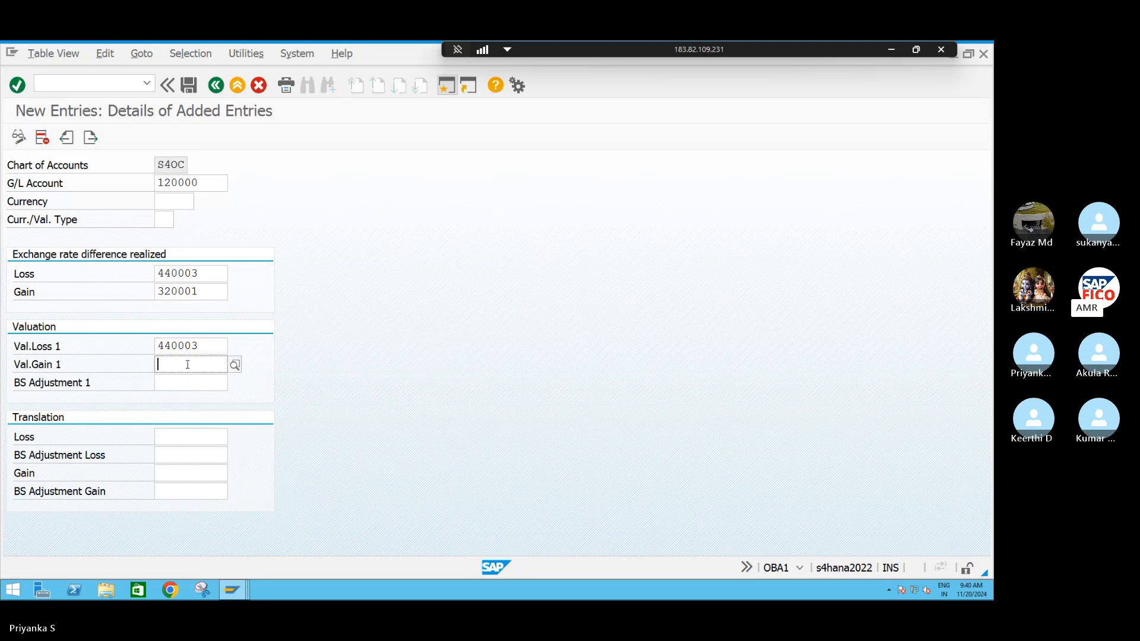
{"action": "type", "text": "32000"}
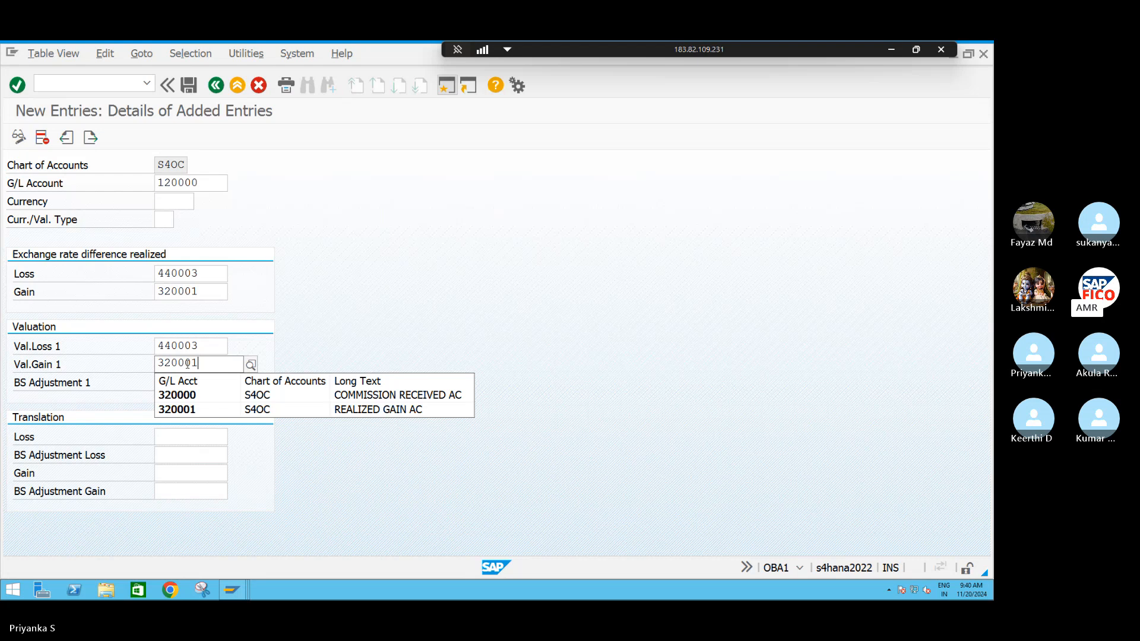
{"action": "type", "text": "1"}
{"action": "left_click", "coordinate": [195, 395]}
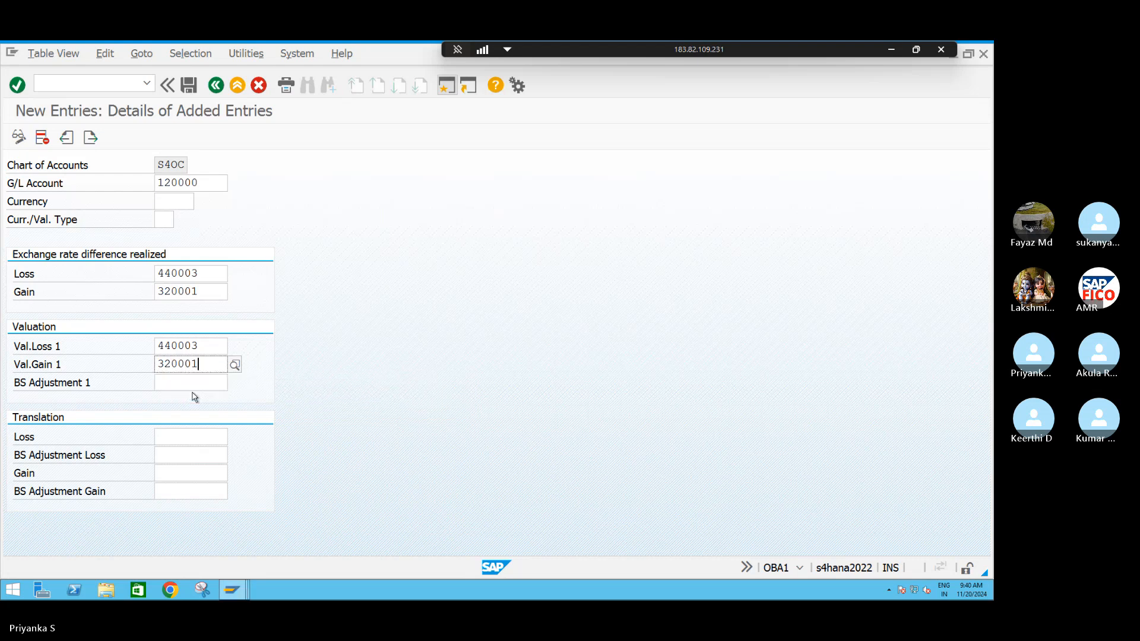
Assign FC CLEARING AC 160003 as BS Adjustment 1 and save the entry for G/L account 120000.
{"action": "left_click", "coordinate": [179, 383]}
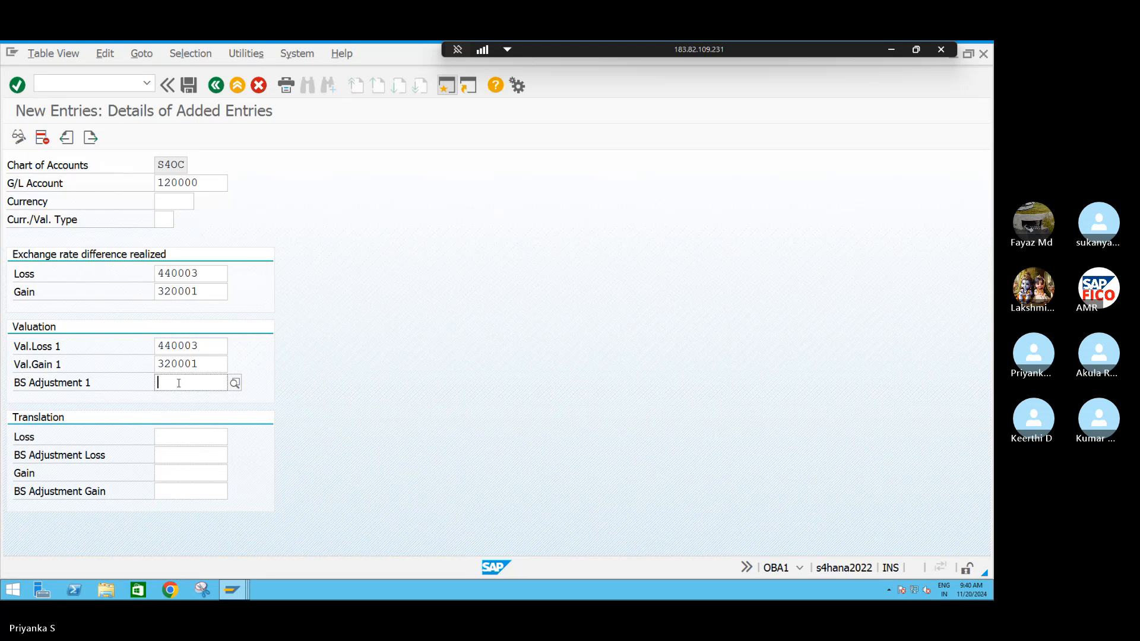
{"action": "key", "text": "F4"}
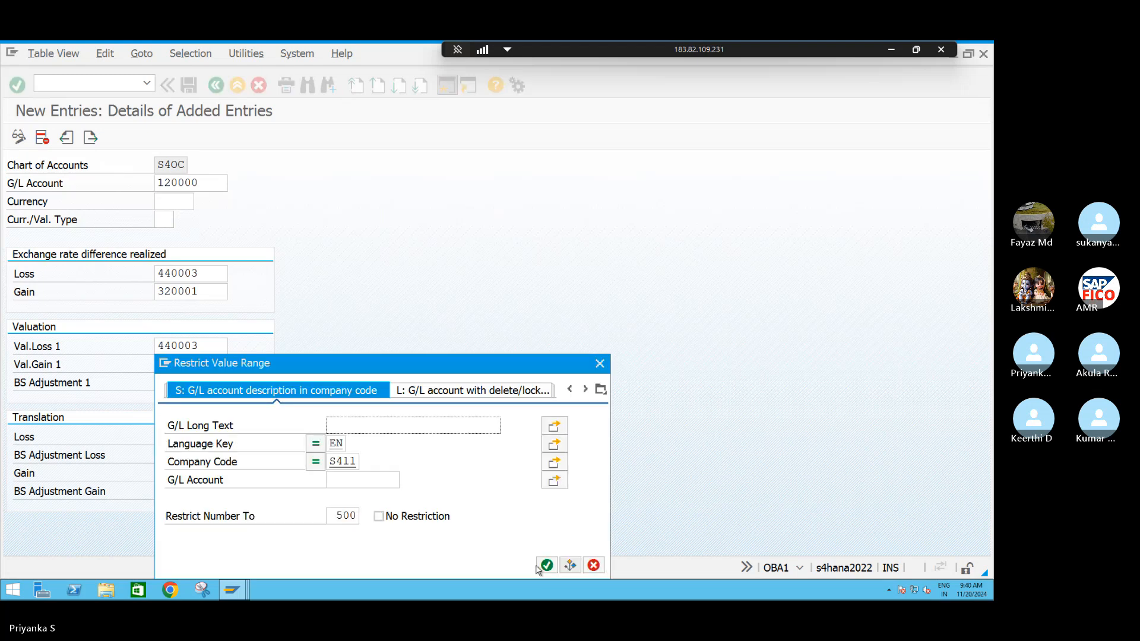
{"action": "left_click", "coordinate": [547, 565]}
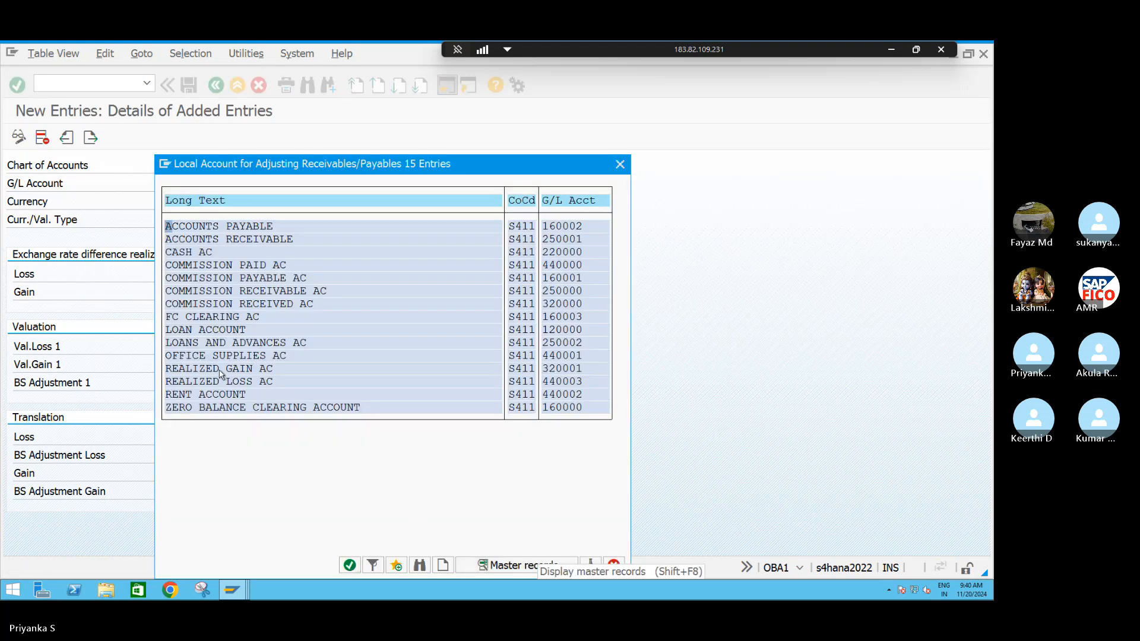
{"action": "left_click", "coordinate": [209, 317]}
{"action": "double_click", "coordinate": [211, 317]}
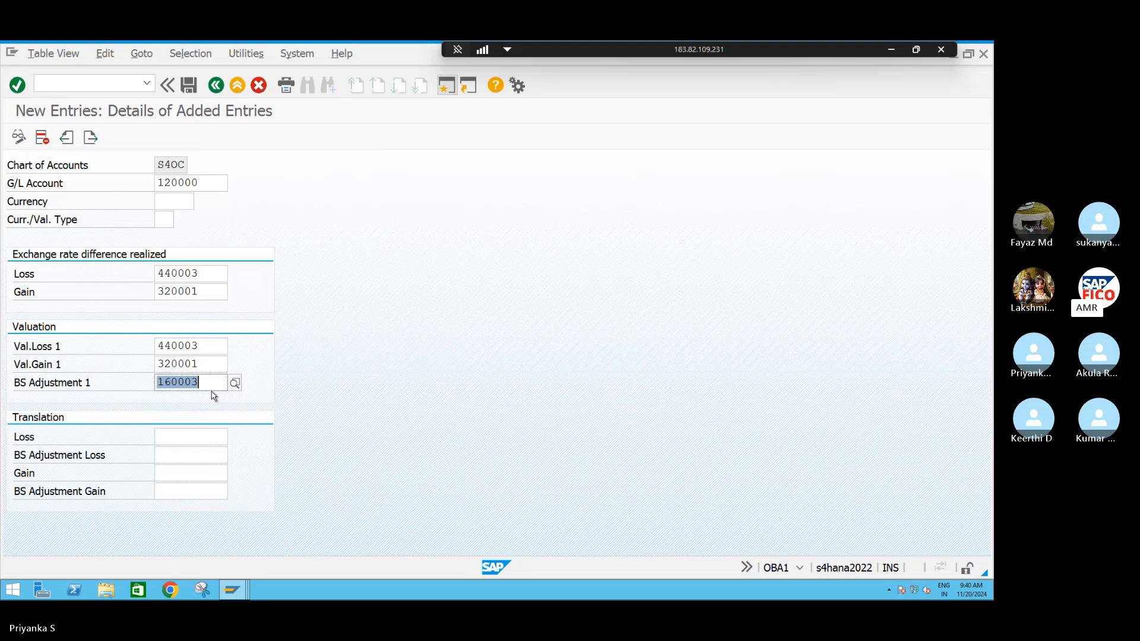
{"action": "key", "text": "Return"}
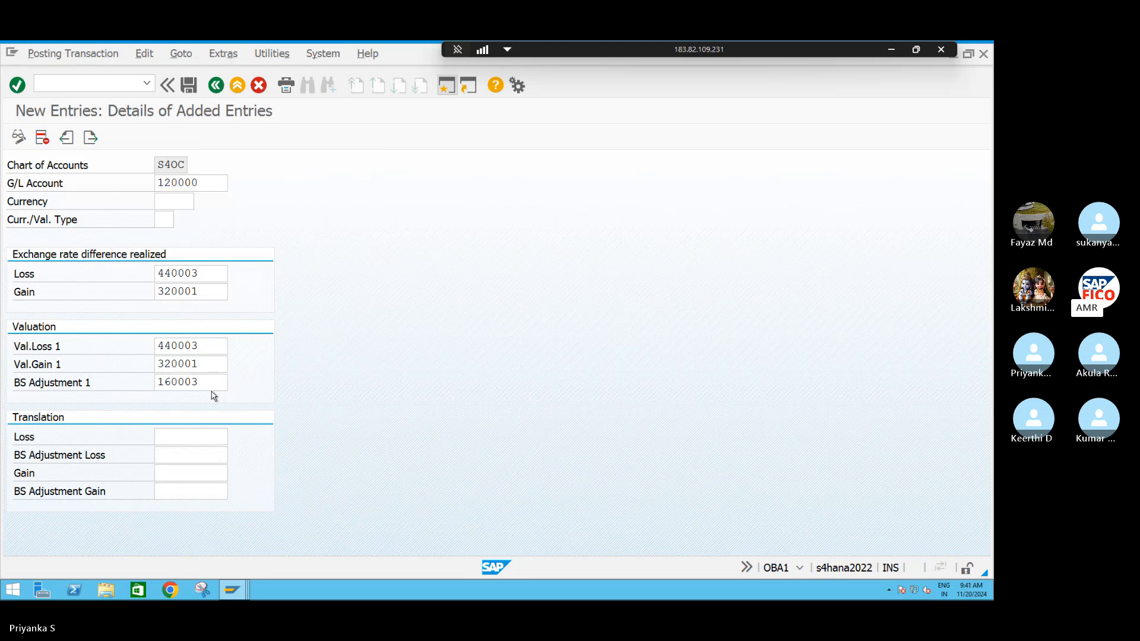
{"action": "key", "text": "ctrl+s"}
{"action": "key", "text": "Return"}
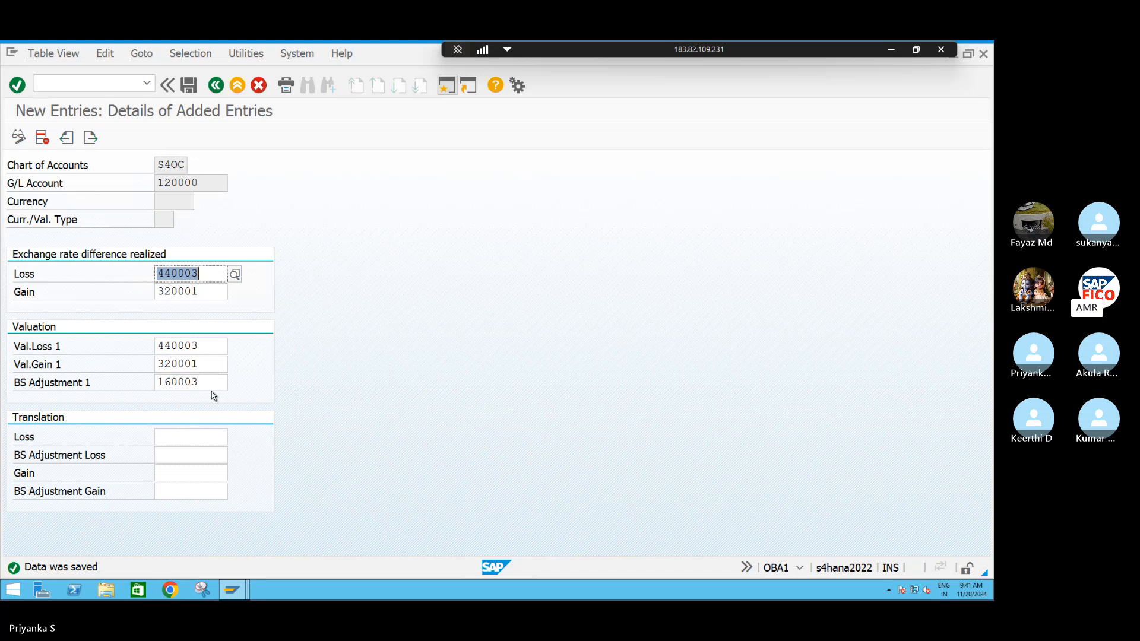
Start the next new entry and select CASH AC 220000 as its G/L account.
{"action": "left_click", "coordinate": [91, 137]}
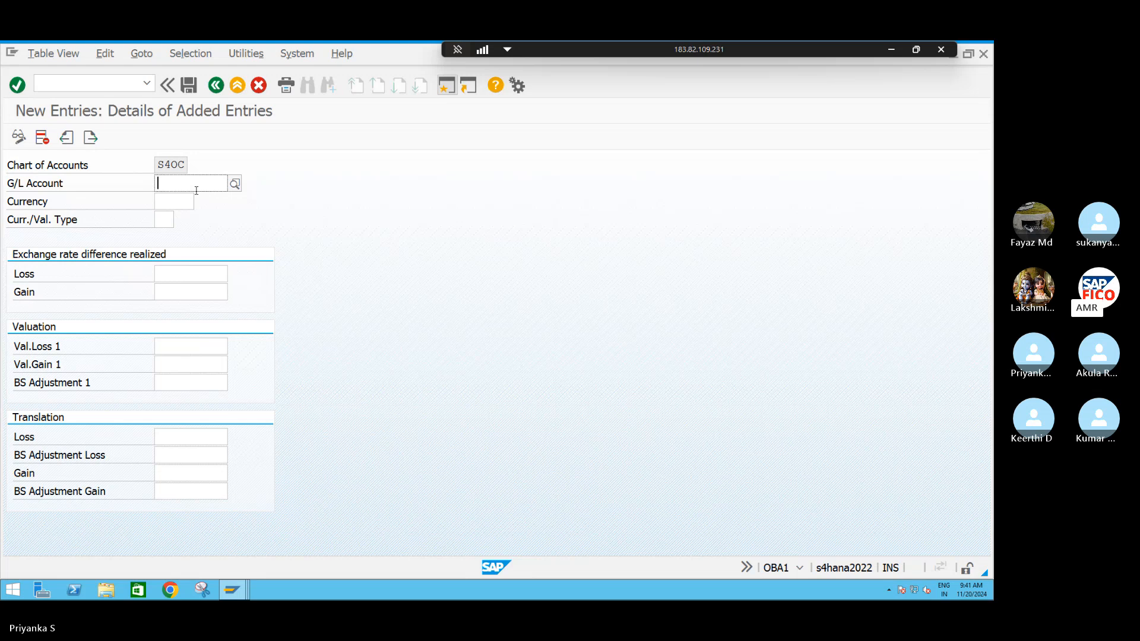
{"action": "key", "text": "F4"}
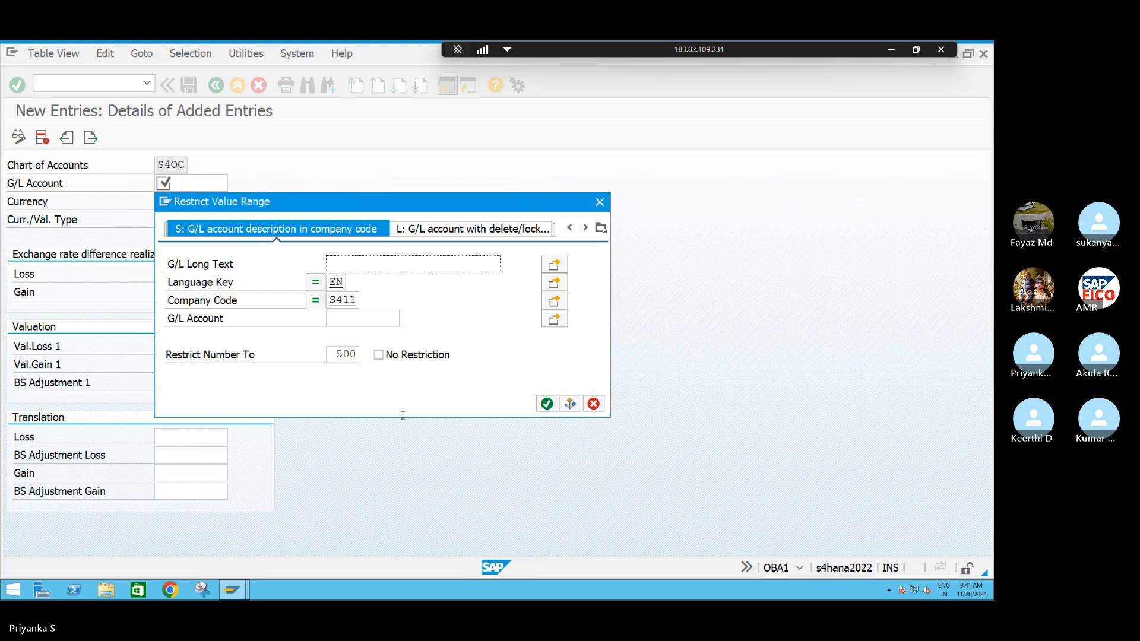
{"action": "left_click", "coordinate": [547, 404]}
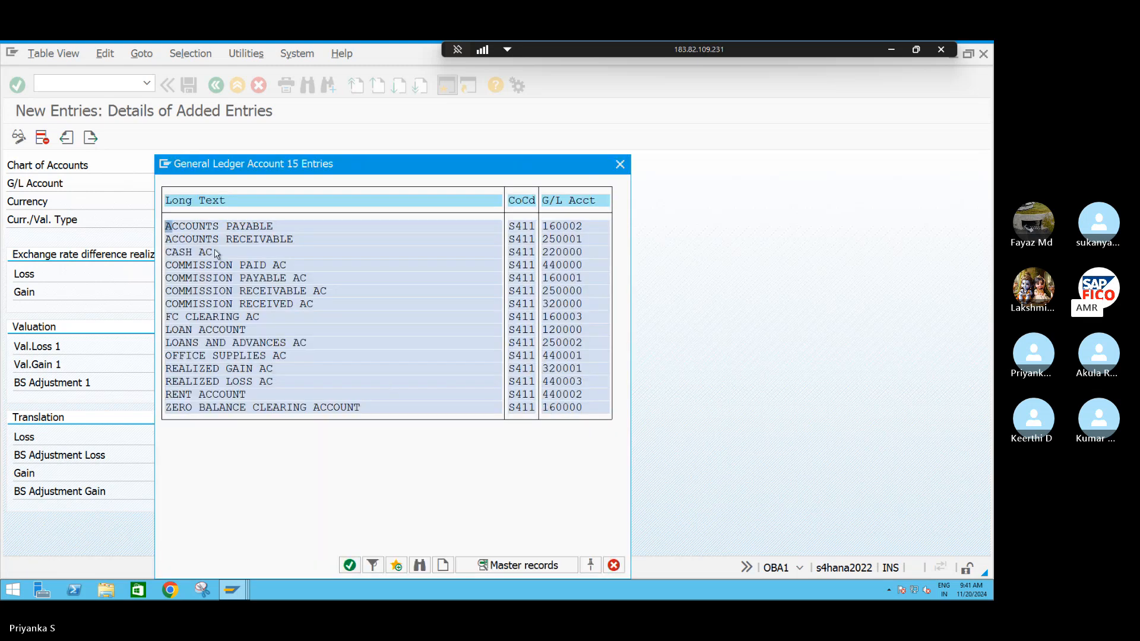
{"action": "double_click", "coordinate": [178, 254]}
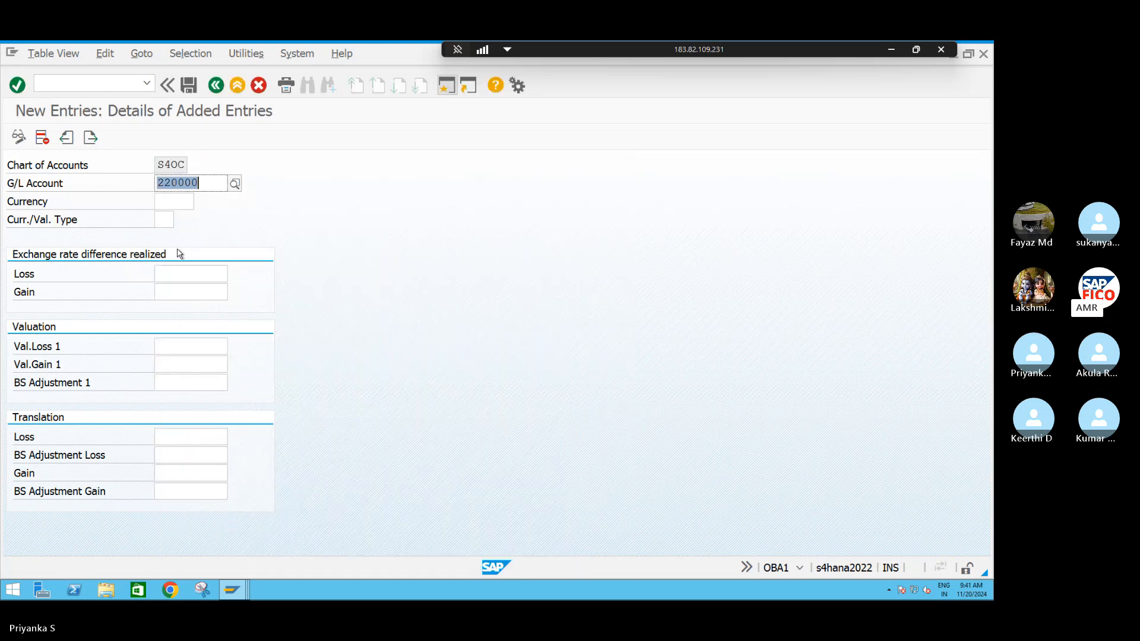
{"action": "left_click", "coordinate": [199, 273]}
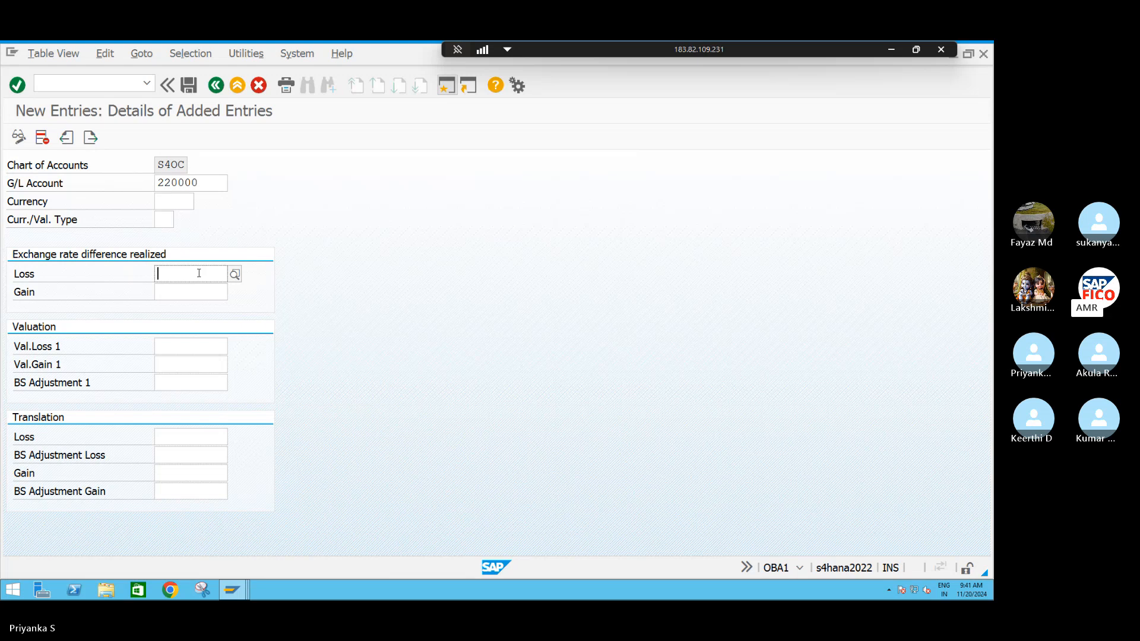
Assign REALIZED LOSS AC 440003 as Loss and 320001 as Gain under Exchange rate difference realized for G/L account 220000.
{"action": "key", "text": "F4"}
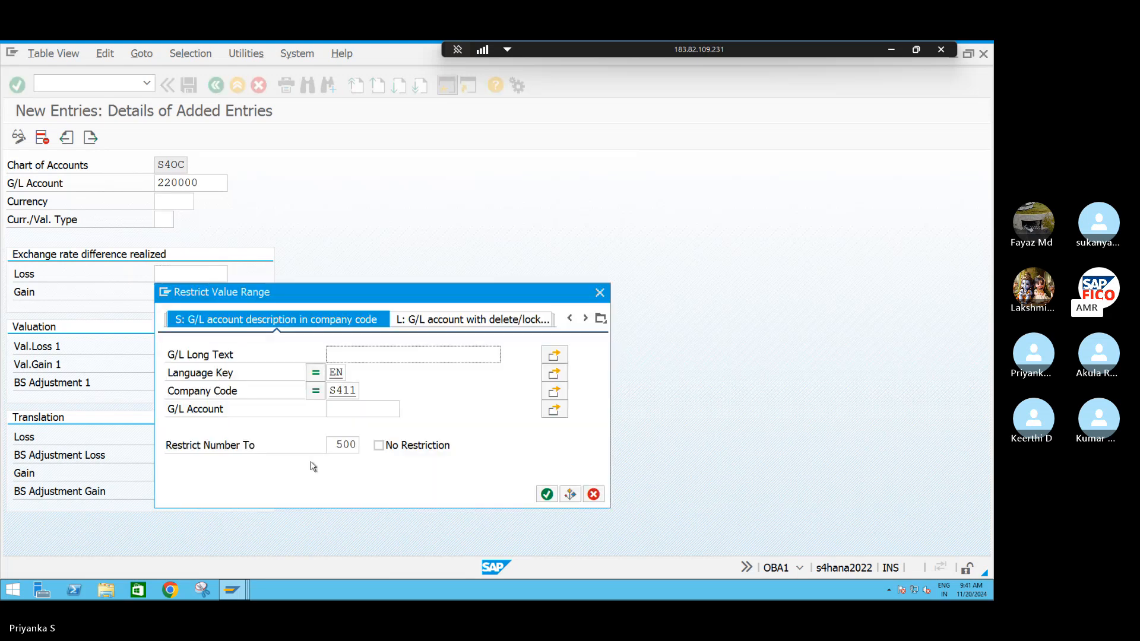
{"action": "key", "text": "Return"}
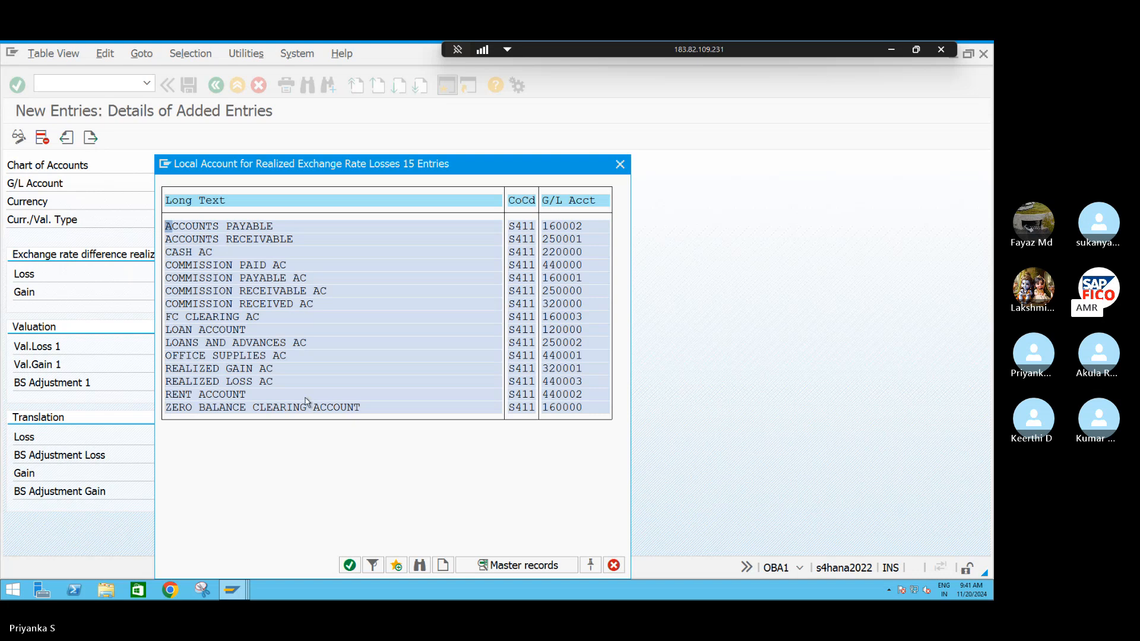
{"action": "double_click", "coordinate": [215, 383]}
{"action": "left_click", "coordinate": [189, 292]}
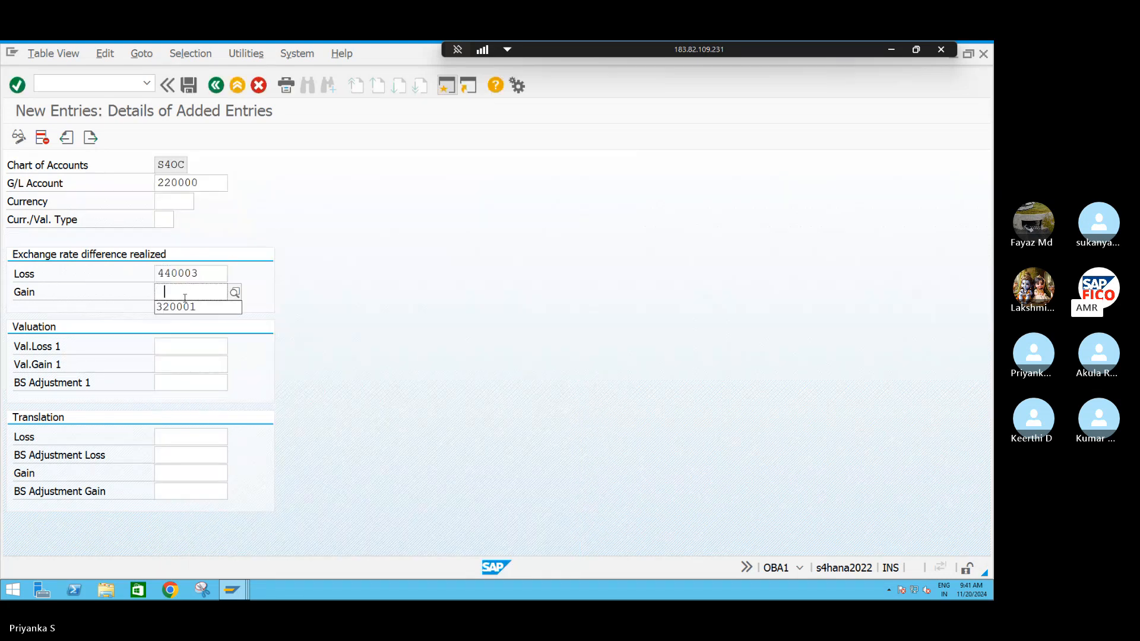
{"action": "left_click", "coordinate": [185, 307]}
Enter Val.Loss 1 440003, Val.Gain 1 320001 and BS Adjustment 1 160003 in the Valuation section and save the entry.
{"action": "left_click", "coordinate": [189, 352]}
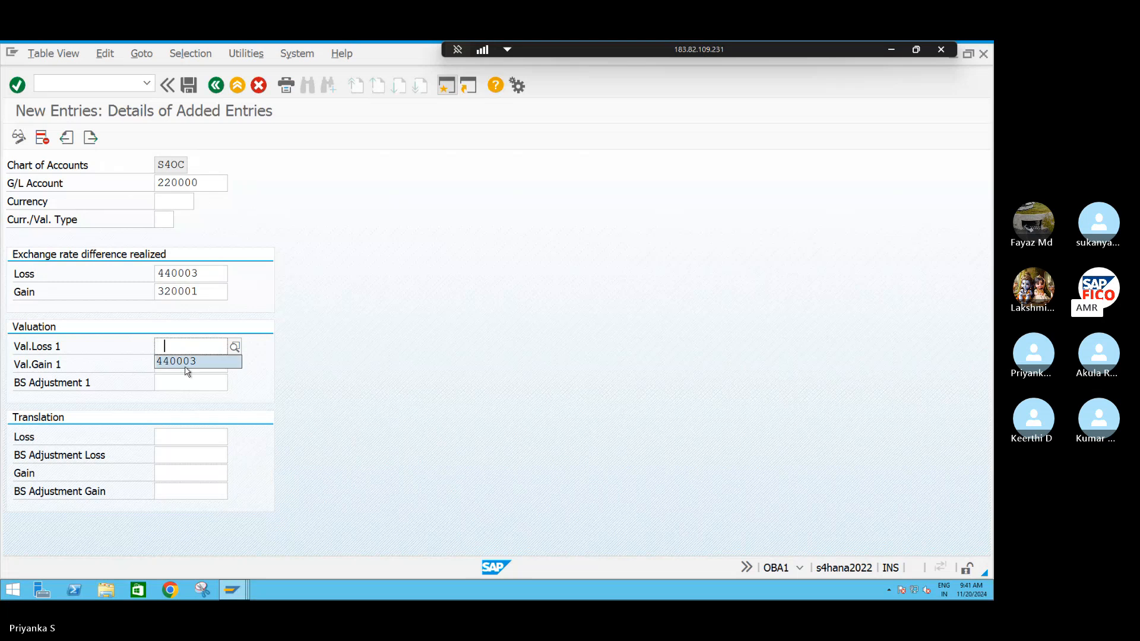
{"action": "left_click", "coordinate": [185, 366]}
{"action": "left_click", "coordinate": [186, 369]}
{"action": "left_click", "coordinate": [185, 376]}
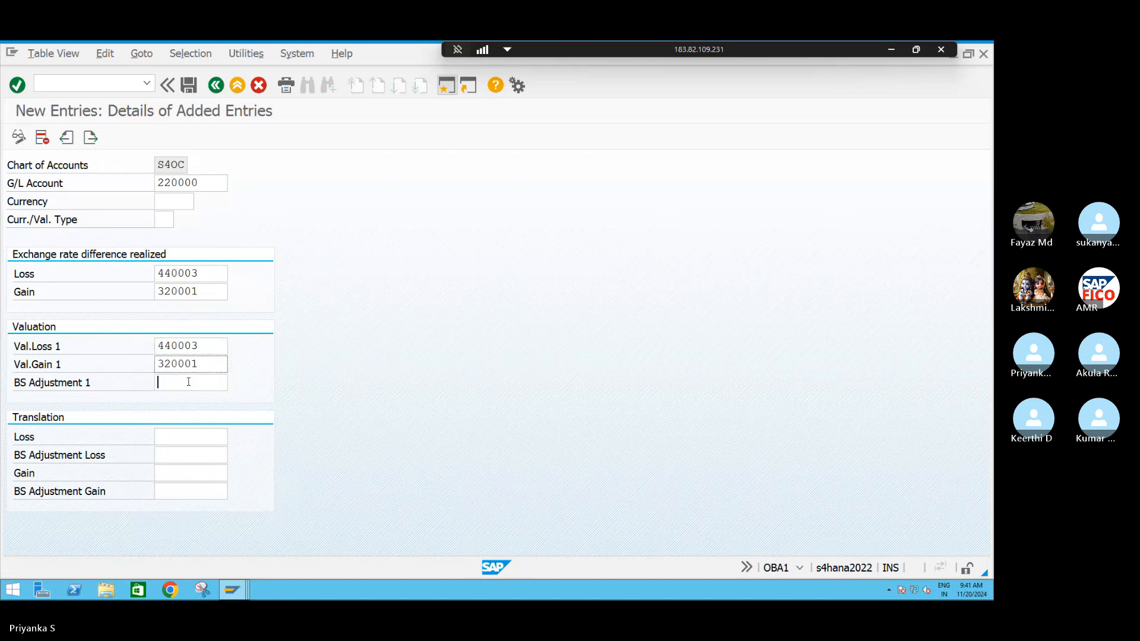
{"action": "left_click", "coordinate": [186, 383]}
{"action": "left_click", "coordinate": [188, 398]}
{"action": "key", "text": "ctrl+s"}
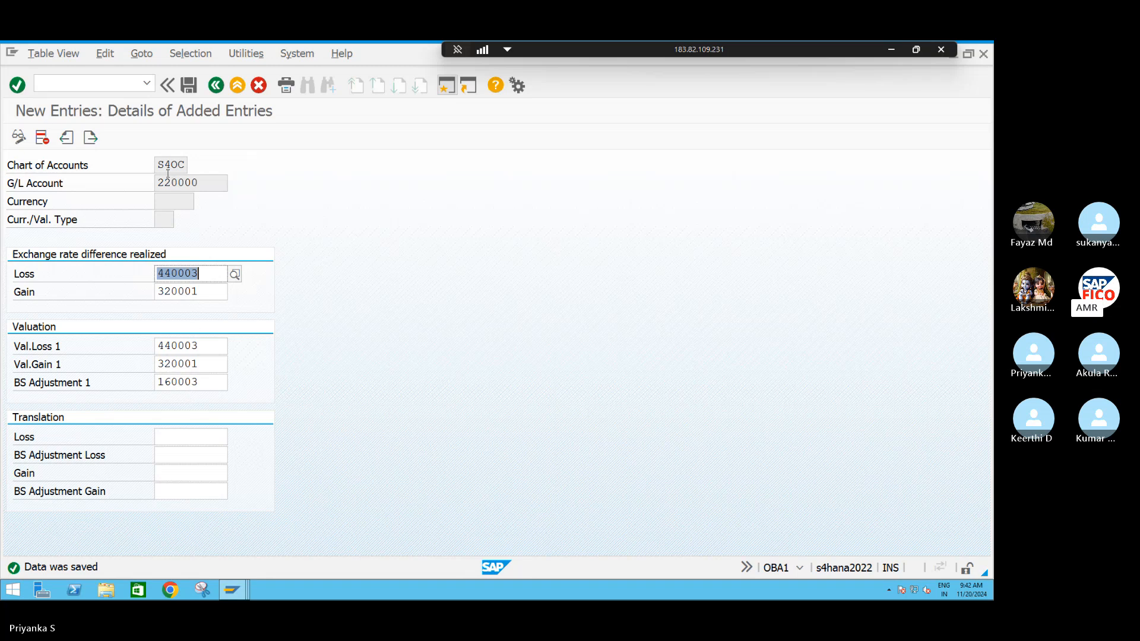
Go to transaction SPRO with /nspro and display the SAP Customizing Implementation Guide.
{"action": "left_click", "coordinate": [100, 83]}
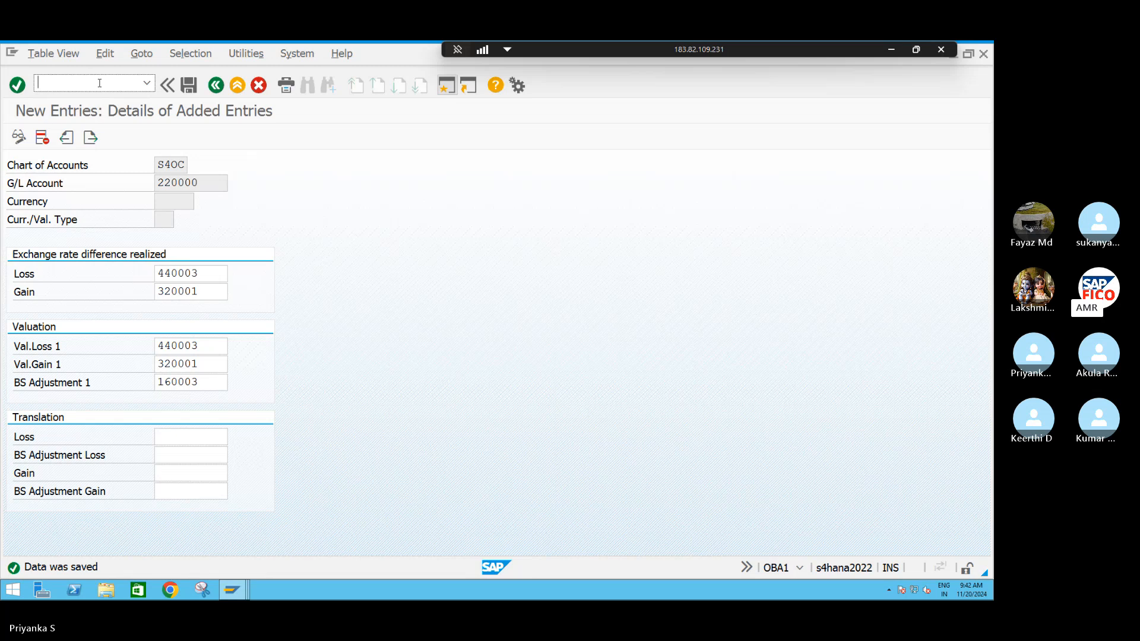
{"action": "type", "text": "/NOB59"}
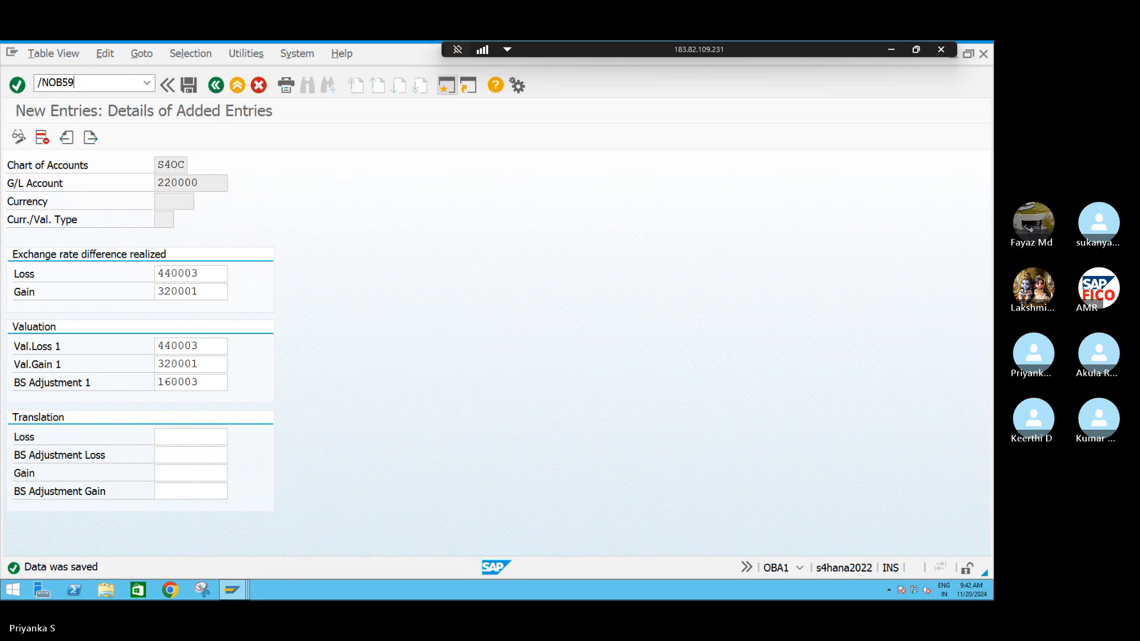
{"action": "key", "text": "BackSpace"}
{"action": "key", "text": "BackSpace"}
{"action": "key", "text": "BackSpace"}
{"action": "key", "text": "BackSpace"}
{"action": "key", "text": "BackSpace"}
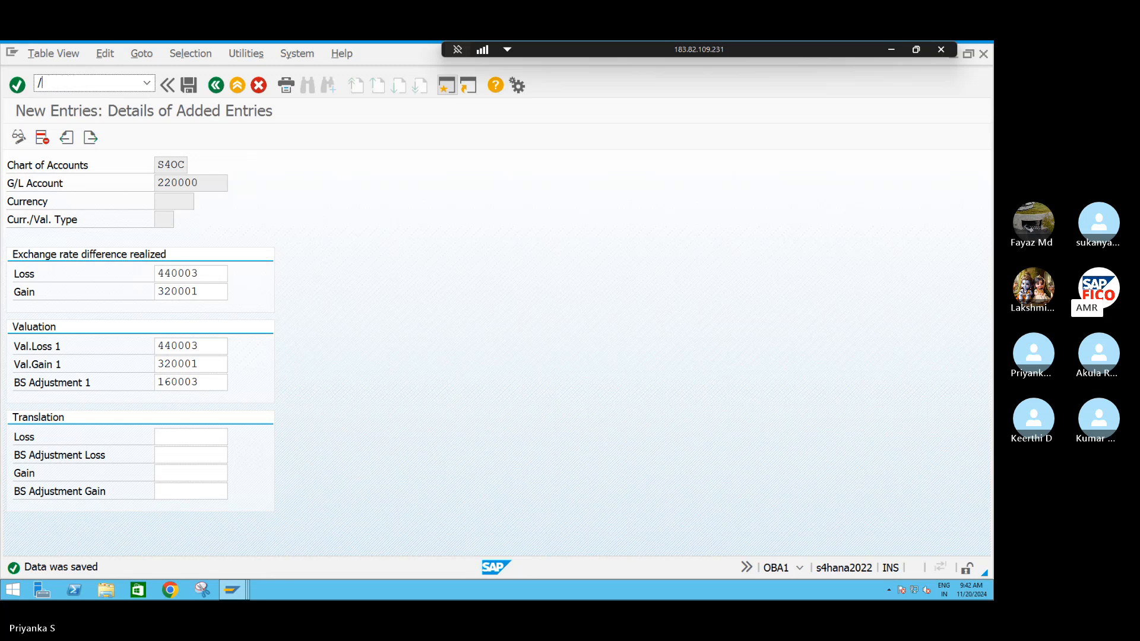
{"action": "type", "text": "nspro"}
{"action": "key", "text": "Return"}
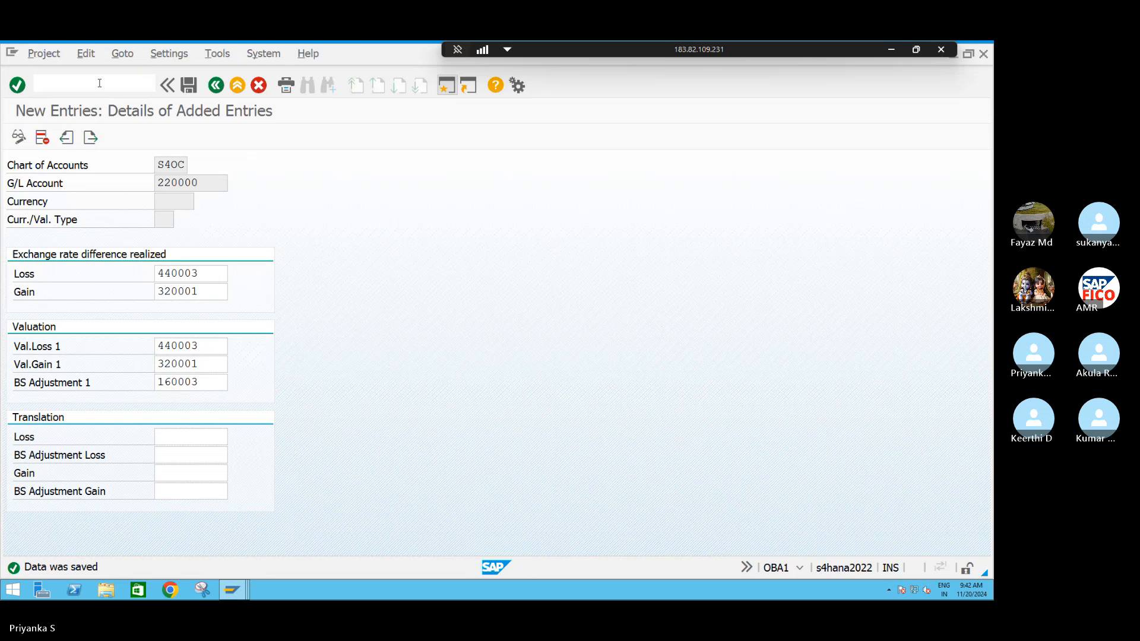
{"action": "left_click", "coordinate": [71, 141]}
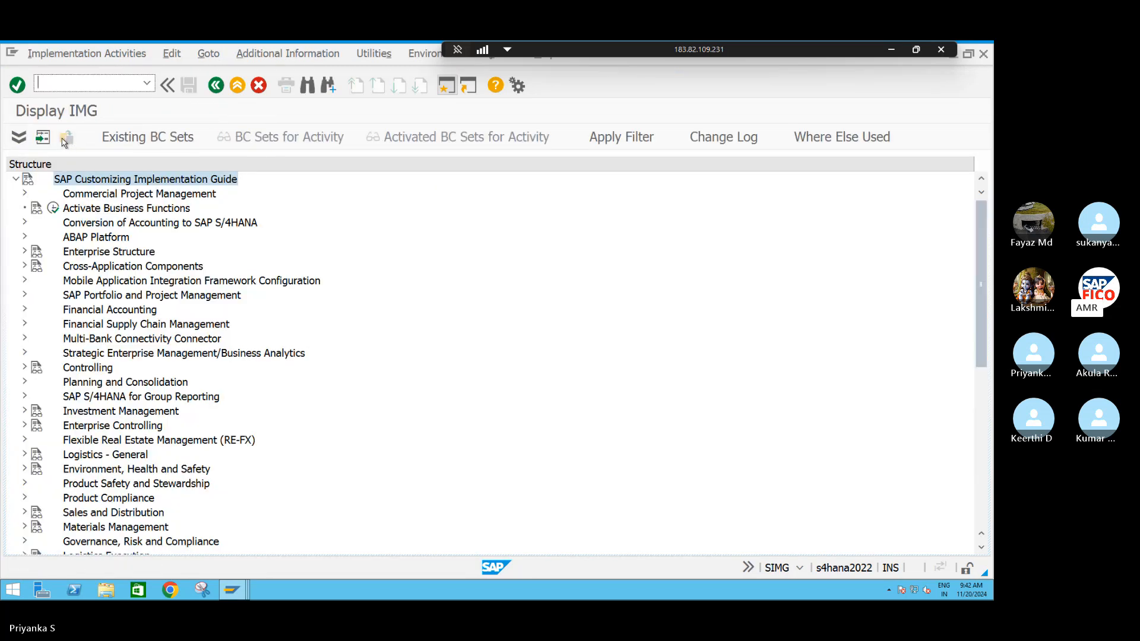
Expand Financial Accounting, General Ledger Accounting, Periodic Processing and Valuate in the implementation guide structure.
{"action": "left_click", "coordinate": [25, 310]}
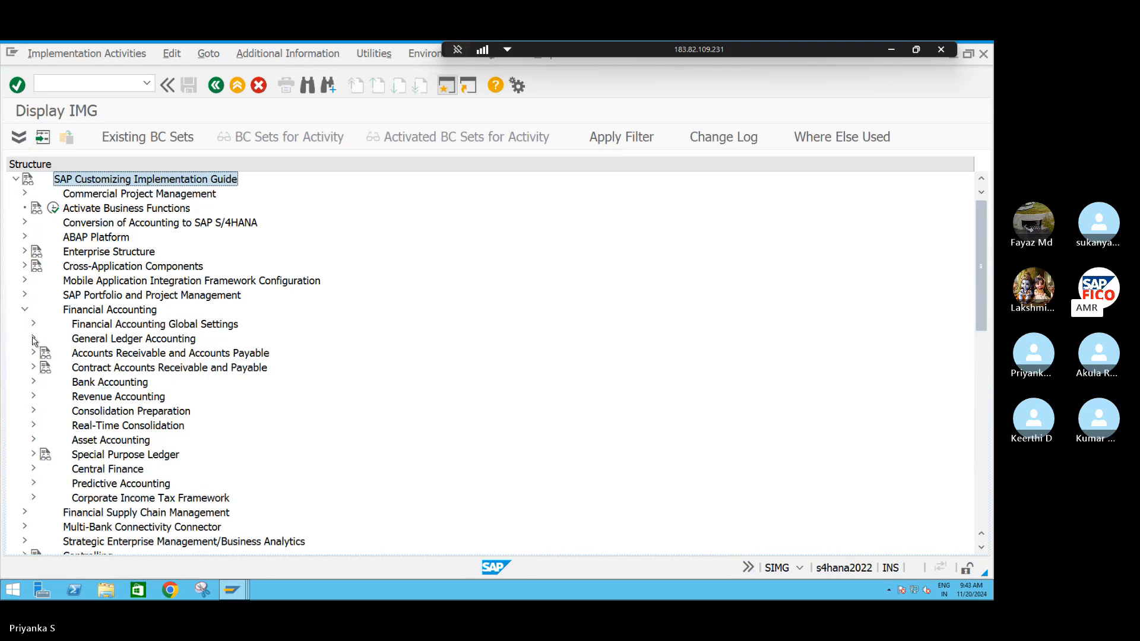
{"action": "left_click", "coordinate": [33, 339]}
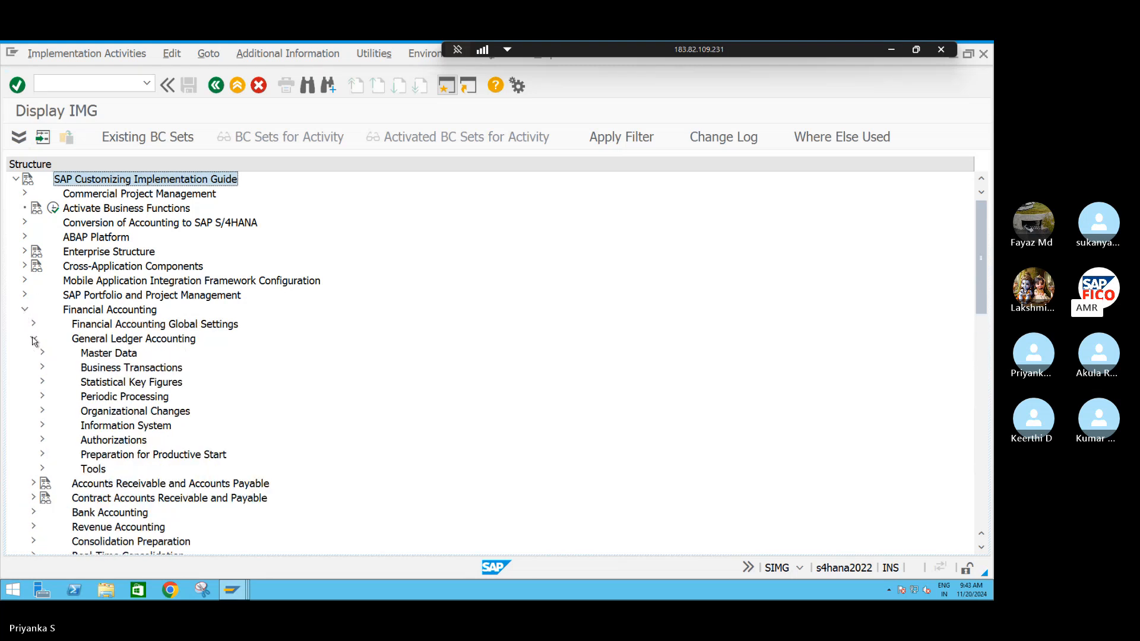
{"action": "left_click", "coordinate": [42, 397]}
{"action": "scroll", "coordinate": [43, 402], "scroll_direction": "down", "scroll_amount": 1}
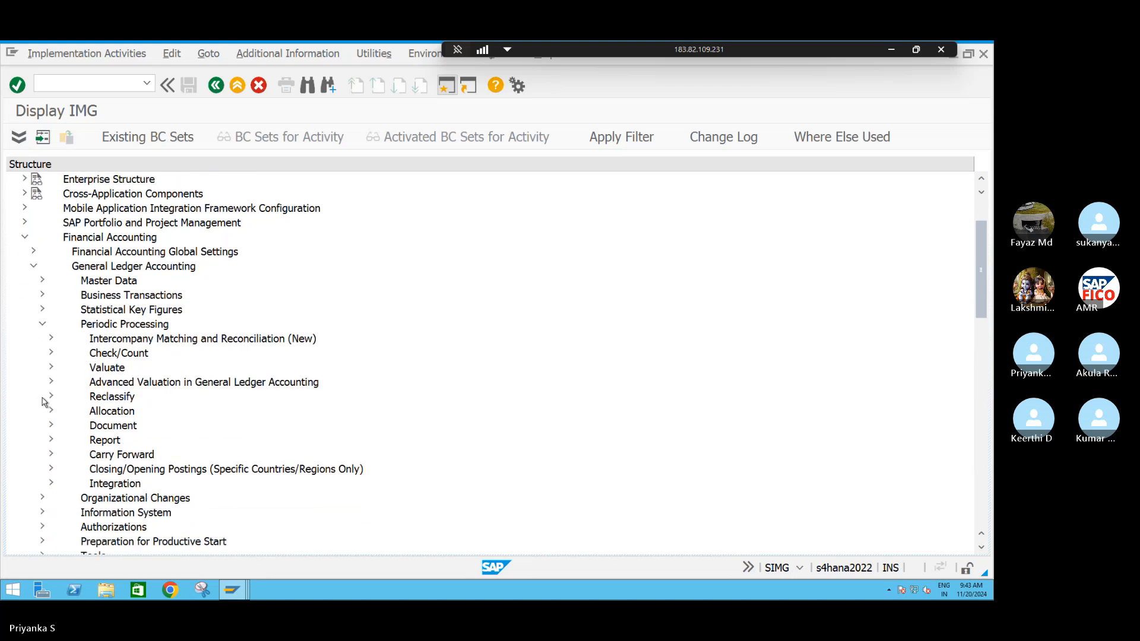
{"action": "left_click", "coordinate": [51, 368]}
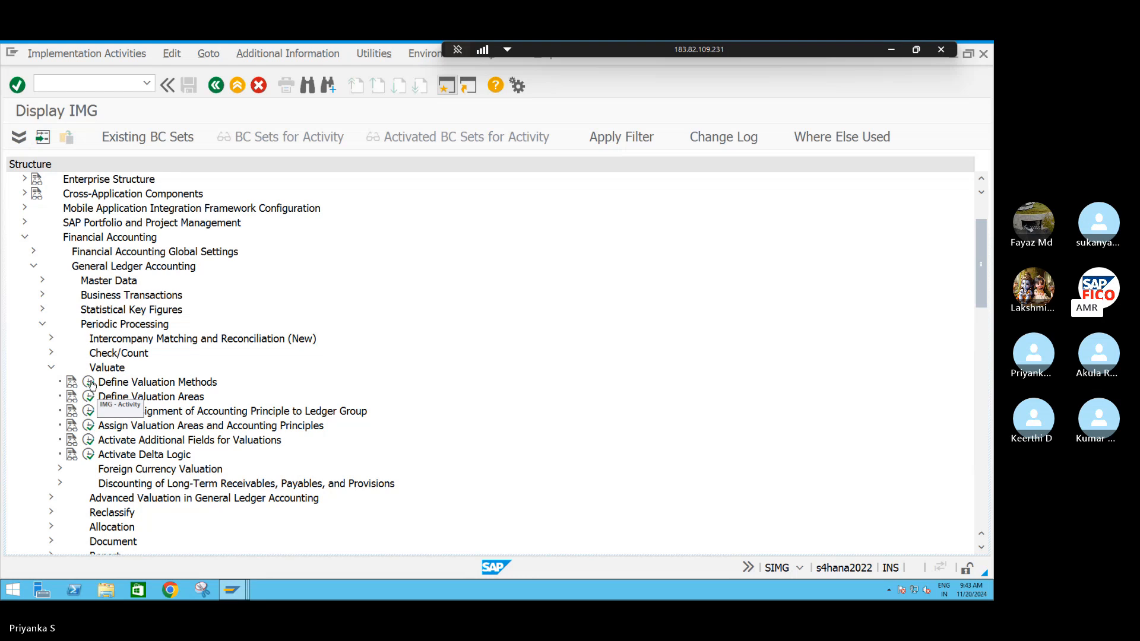
Display the IMG Activity keys as additional information beside the implementation guide structure.
{"action": "left_click", "coordinate": [267, 53]}
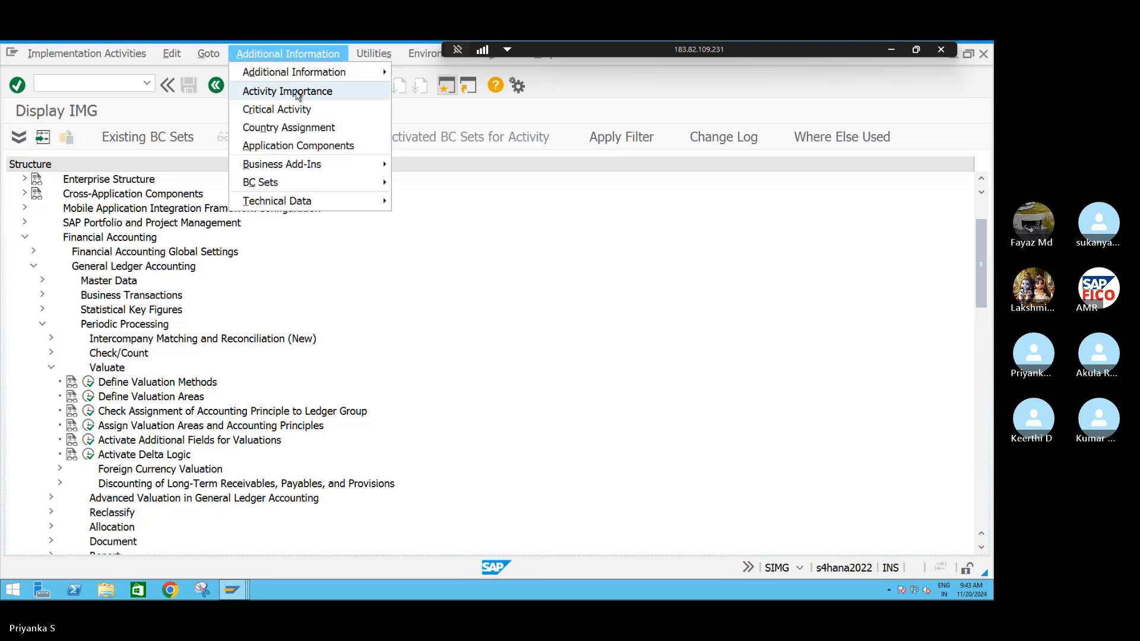
{"action": "mouse_move", "coordinate": [338, 72]}
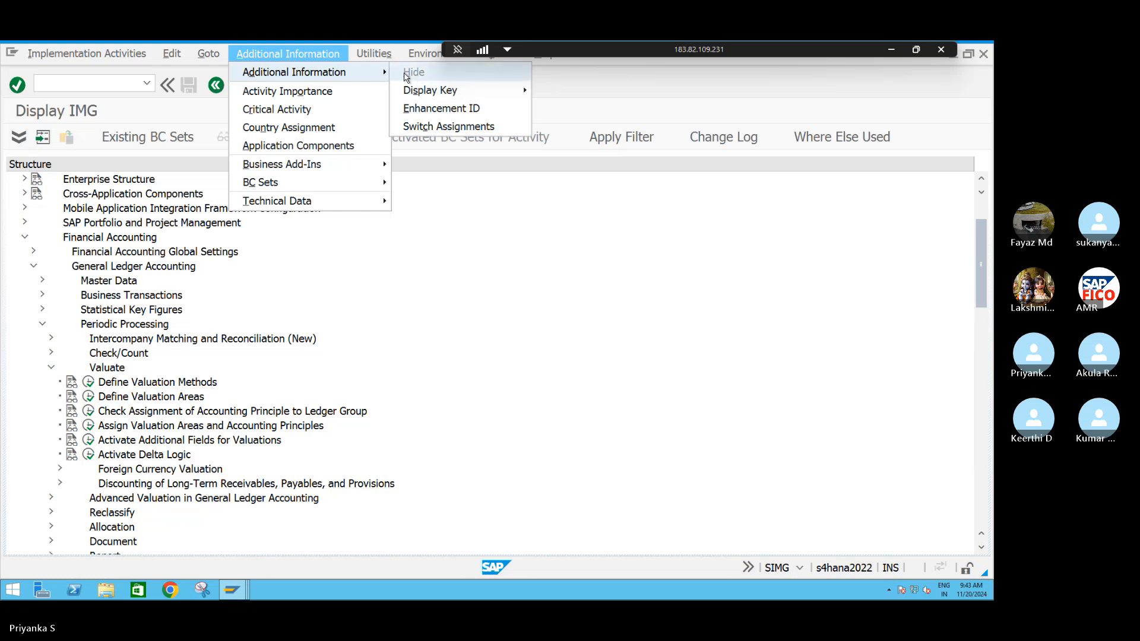
{"action": "mouse_move", "coordinate": [409, 93]}
{"action": "left_click", "coordinate": [571, 107]}
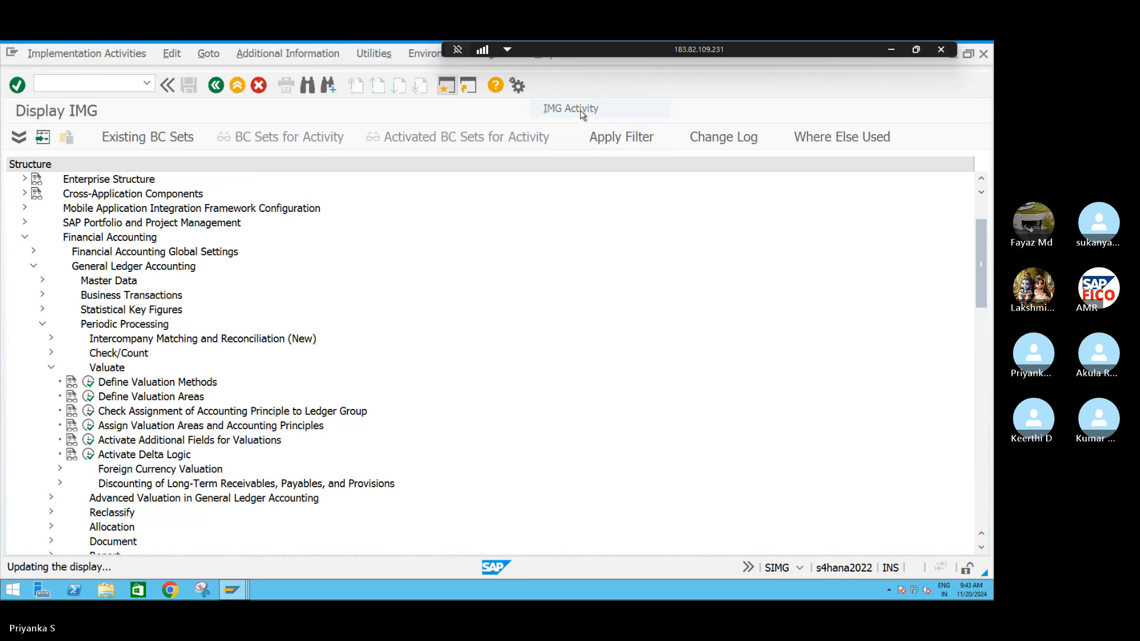
{"action": "scroll", "coordinate": [449, 379], "scroll_direction": "down", "scroll_amount": 2}
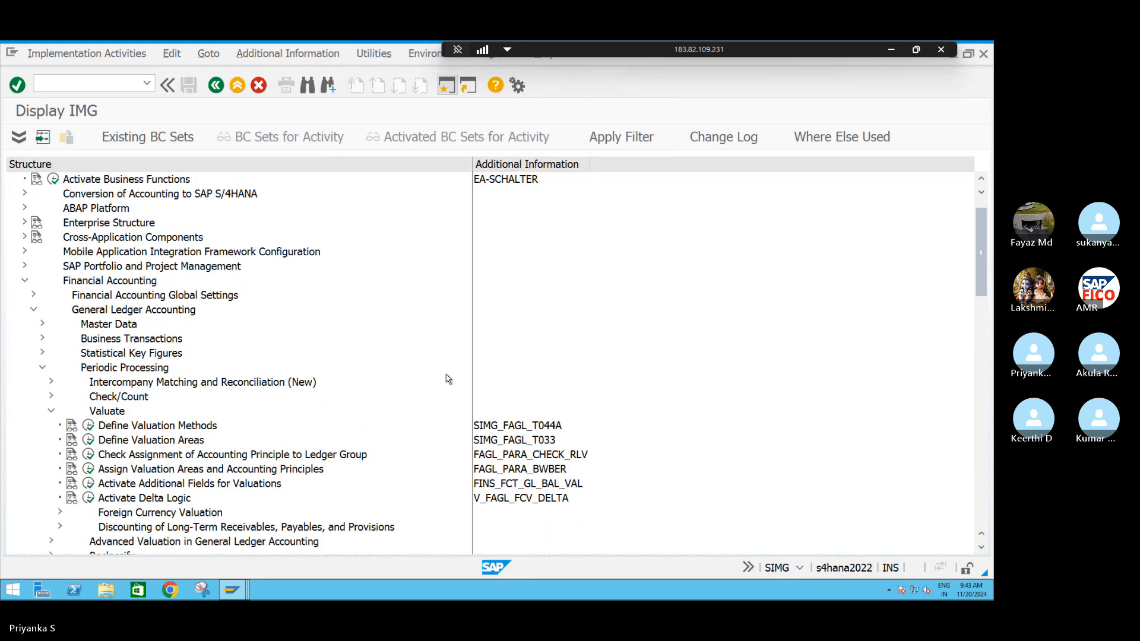
{"action": "left_click", "coordinate": [600, 163]}
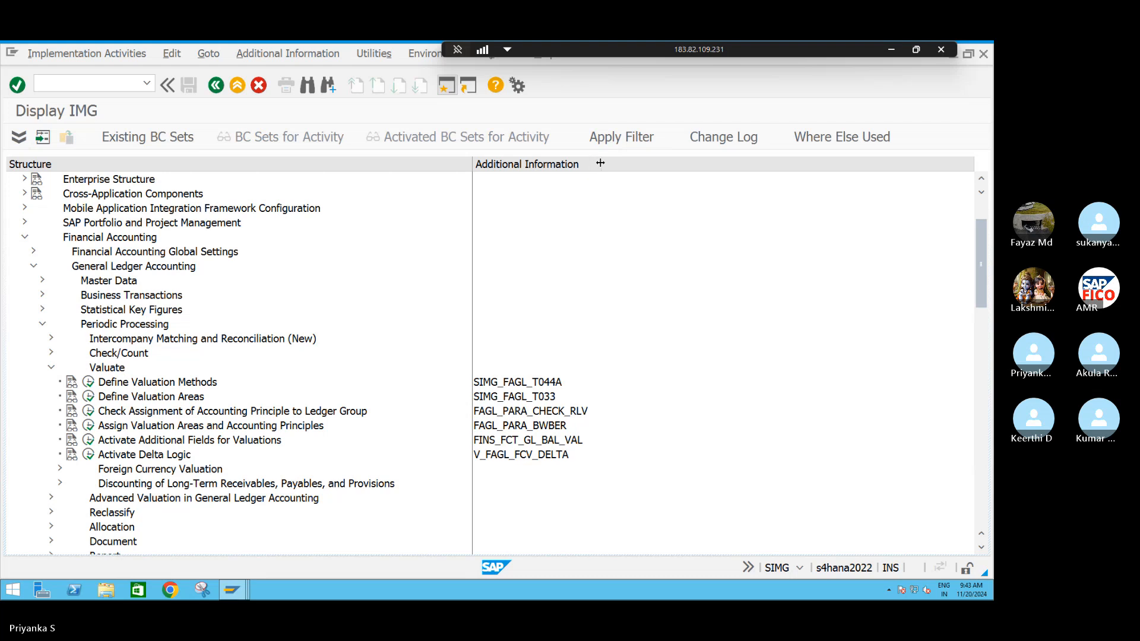
Open Define Valuation Methods, create a new entry and enter IAVM as the valuation method key.
{"action": "left_click", "coordinate": [89, 384]}
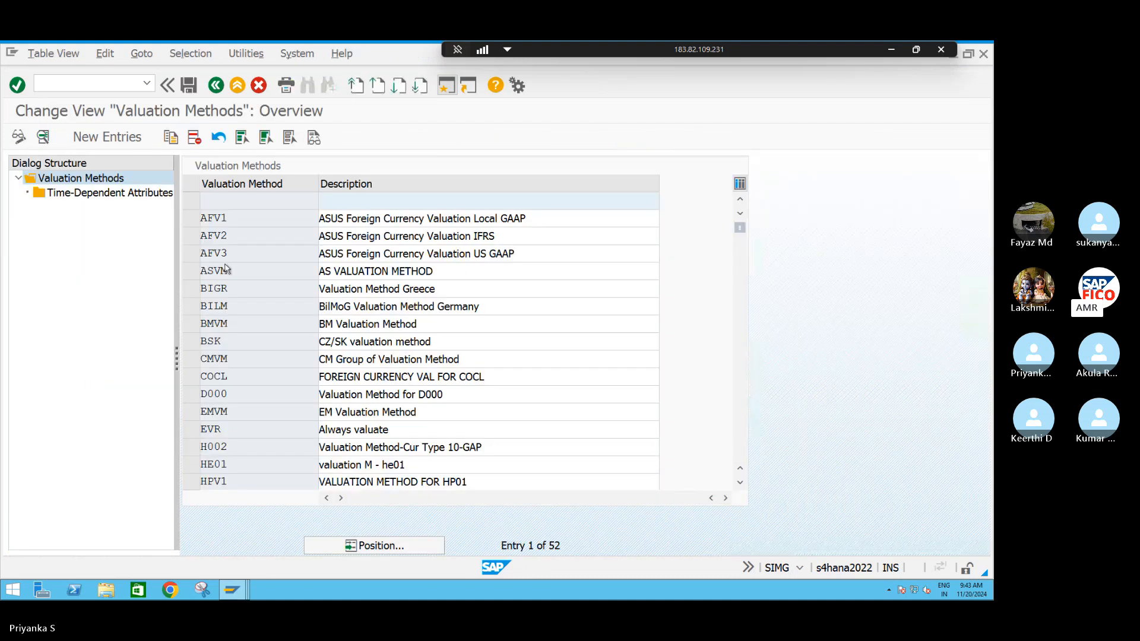
{"action": "left_click", "coordinate": [97, 144]}
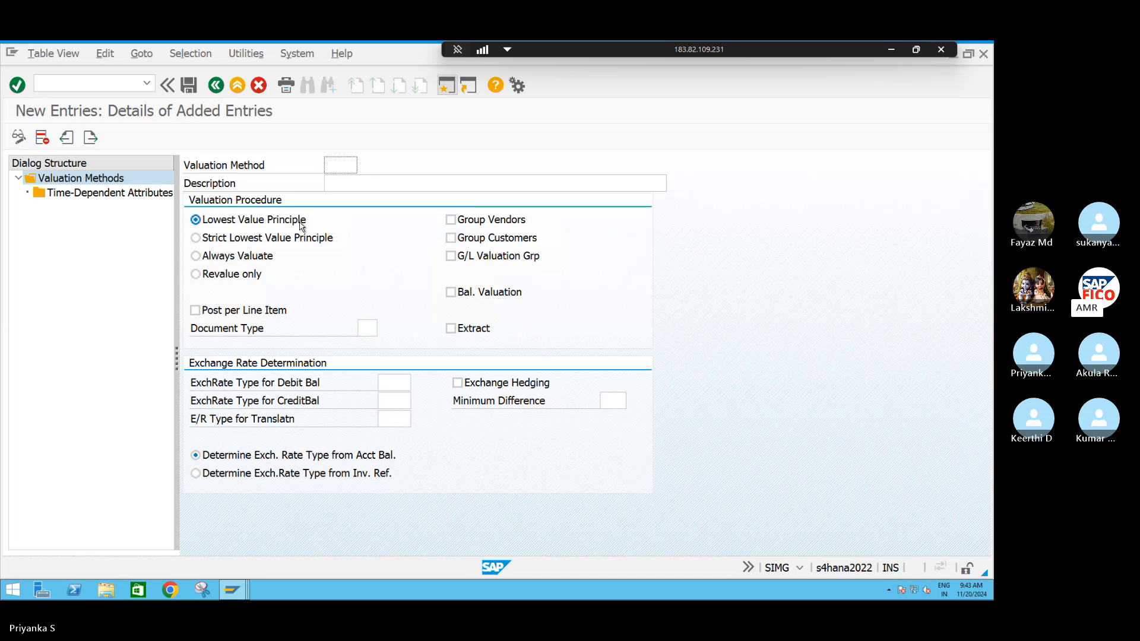
{"action": "left_click", "coordinate": [354, 165]}
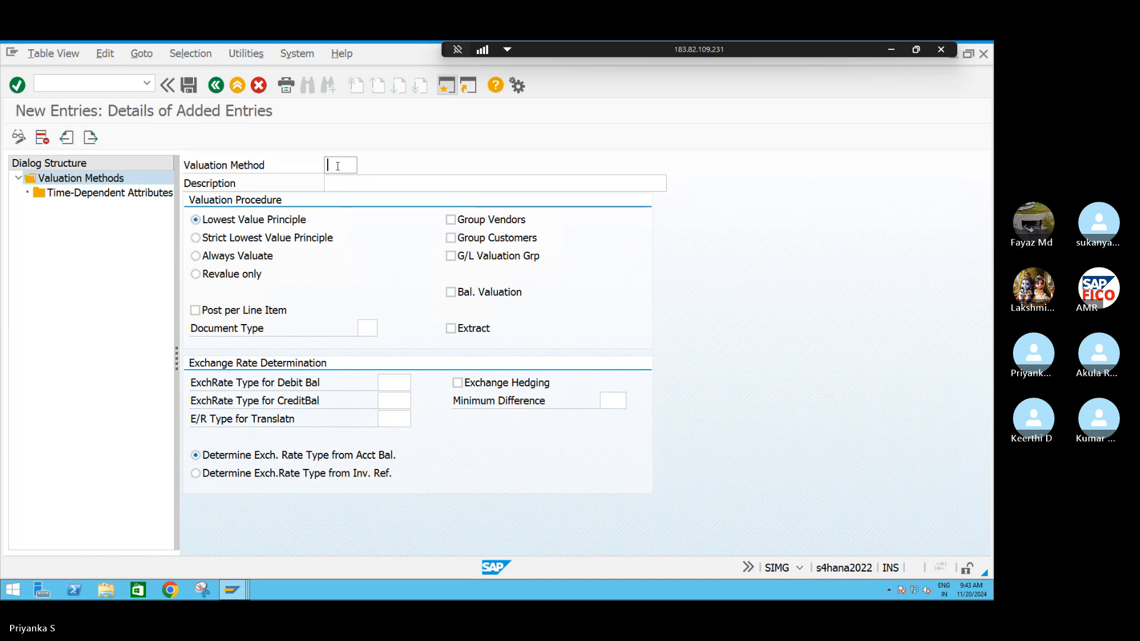
{"action": "type", "text": "IAEK"}
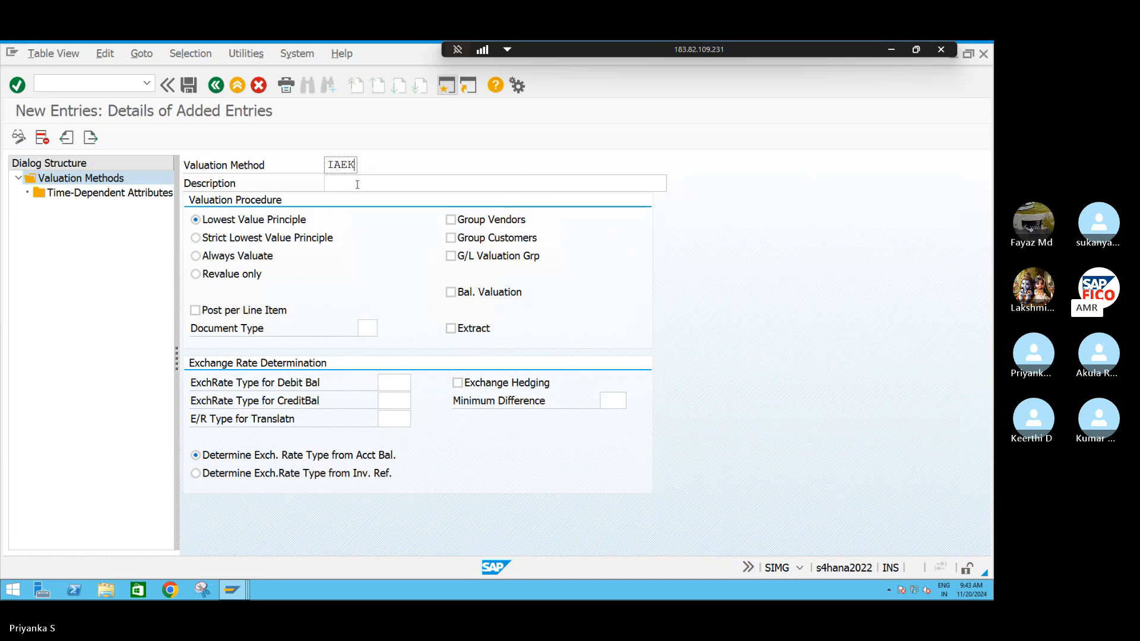
{"action": "key", "text": "BackSpace"}
{"action": "key", "text": "BackSpace"}
{"action": "key", "text": "BackSpace"}
{"action": "key", "text": "BackSpace"}
{"action": "type", "text": "IAVM"}
Choose Always Valuate as the valuation procedure and enter the description VALUATION METHOD S411.
{"action": "left_click", "coordinate": [196, 256]}
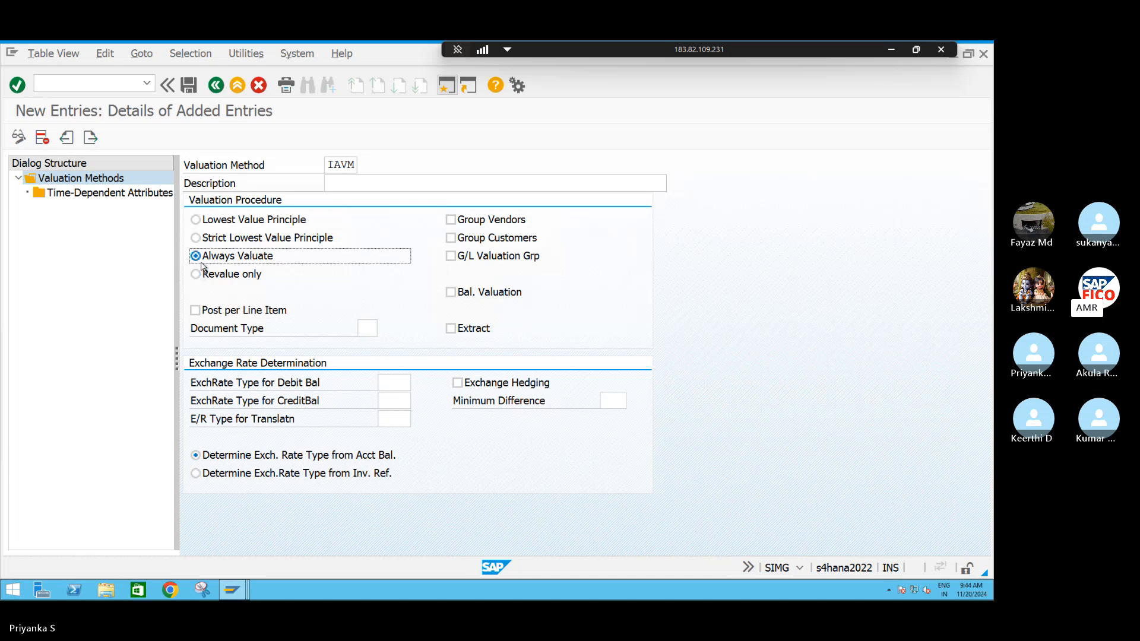
{"action": "left_click", "coordinate": [354, 185]}
{"action": "type", "text": "VA"}
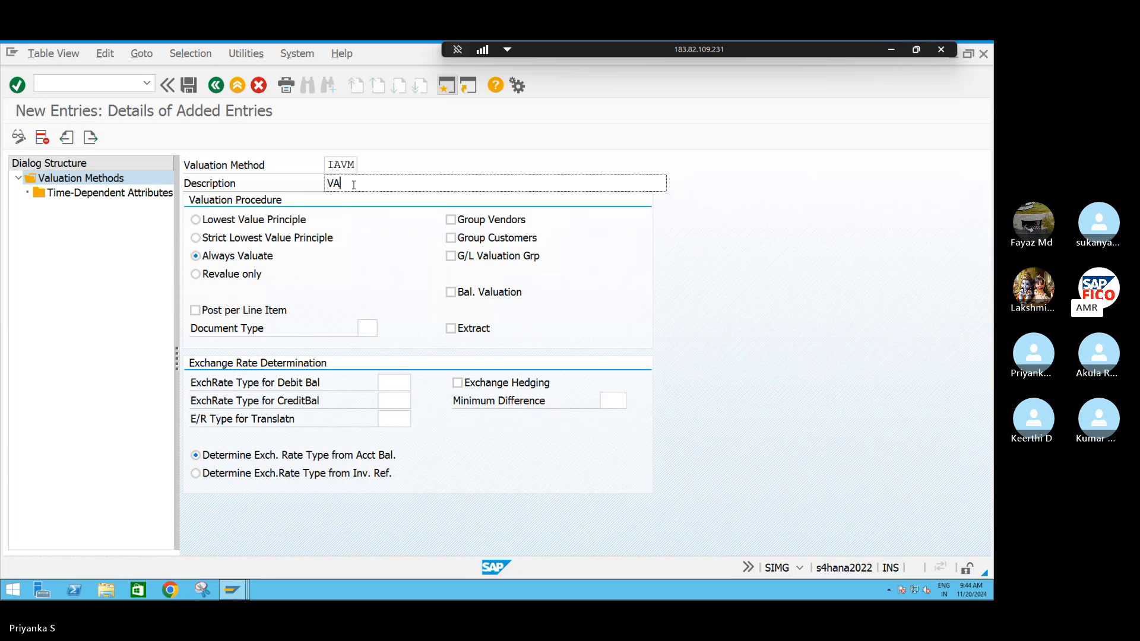
{"action": "type", "text": "LUATIO"}
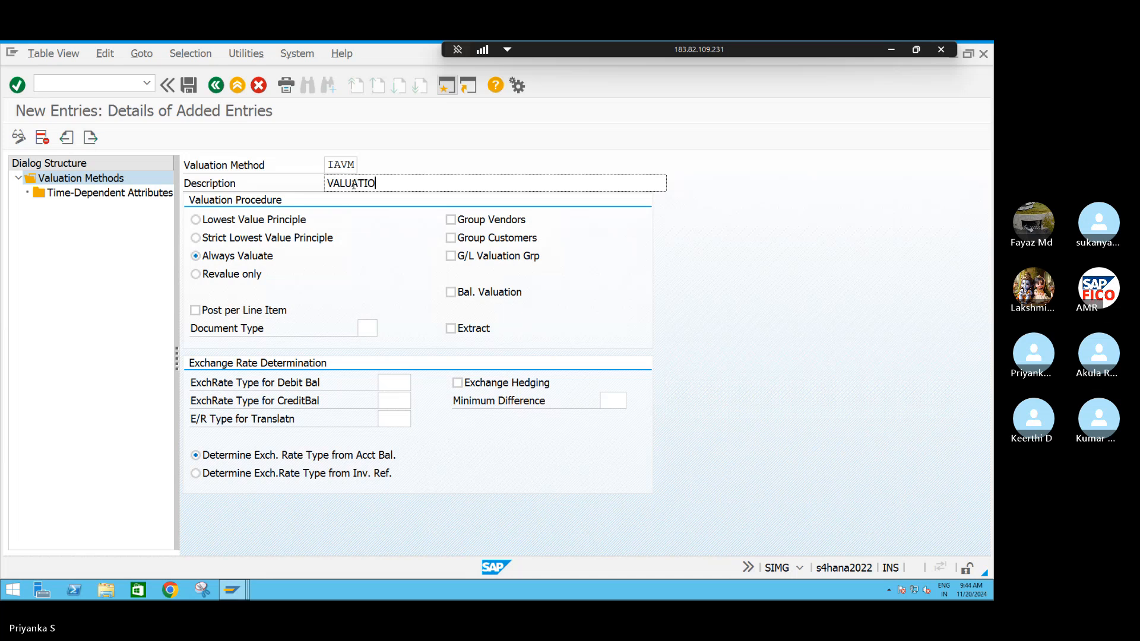
{"action": "type", "text": "N METHOD S411"}
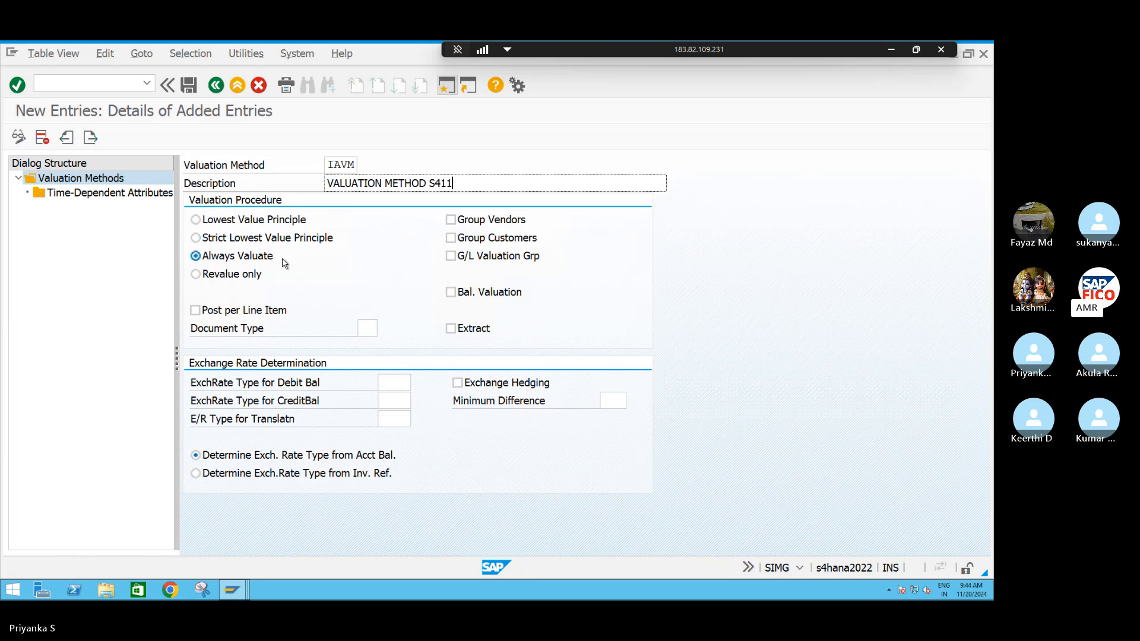
Set exchange rate type M for both the debit and credit balances and confirm the valuation method entry.
{"action": "left_click", "coordinate": [407, 383]}
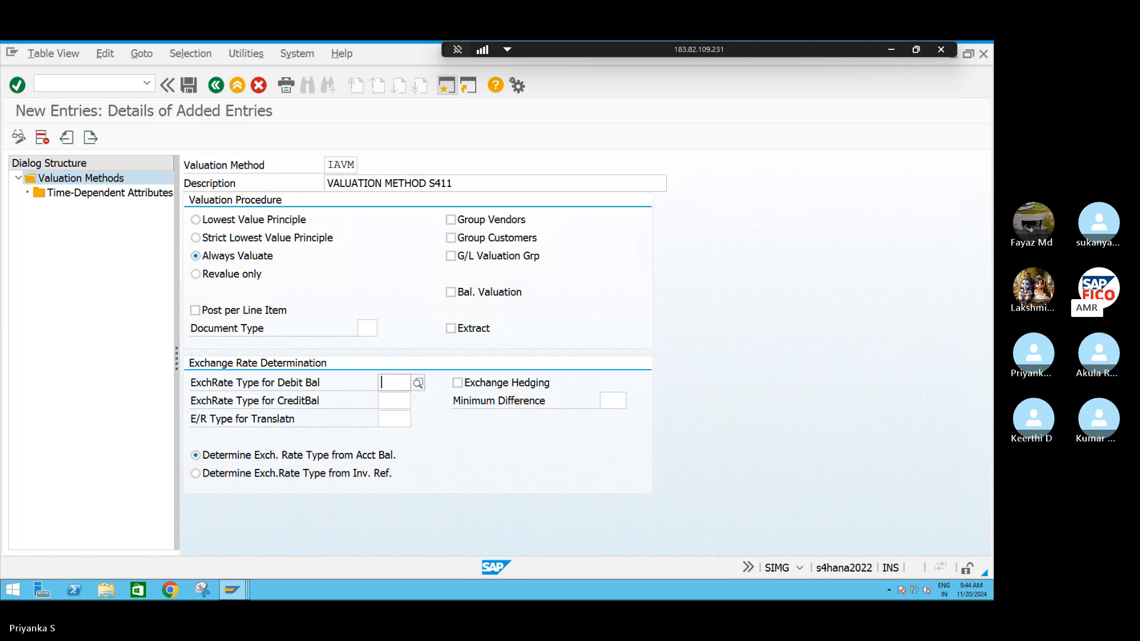
{"action": "type", "text": "M"}
{"action": "left_click", "coordinate": [397, 409]}
{"action": "left_click", "coordinate": [395, 403]}
{"action": "type", "text": "M"}
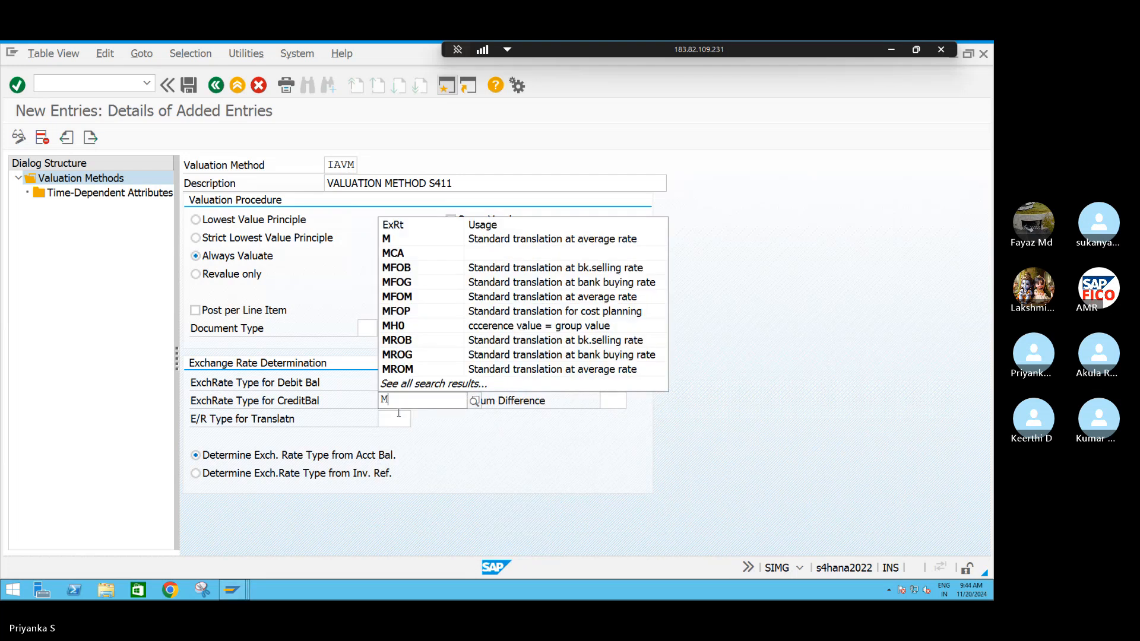
{"action": "left_click", "coordinate": [403, 235]}
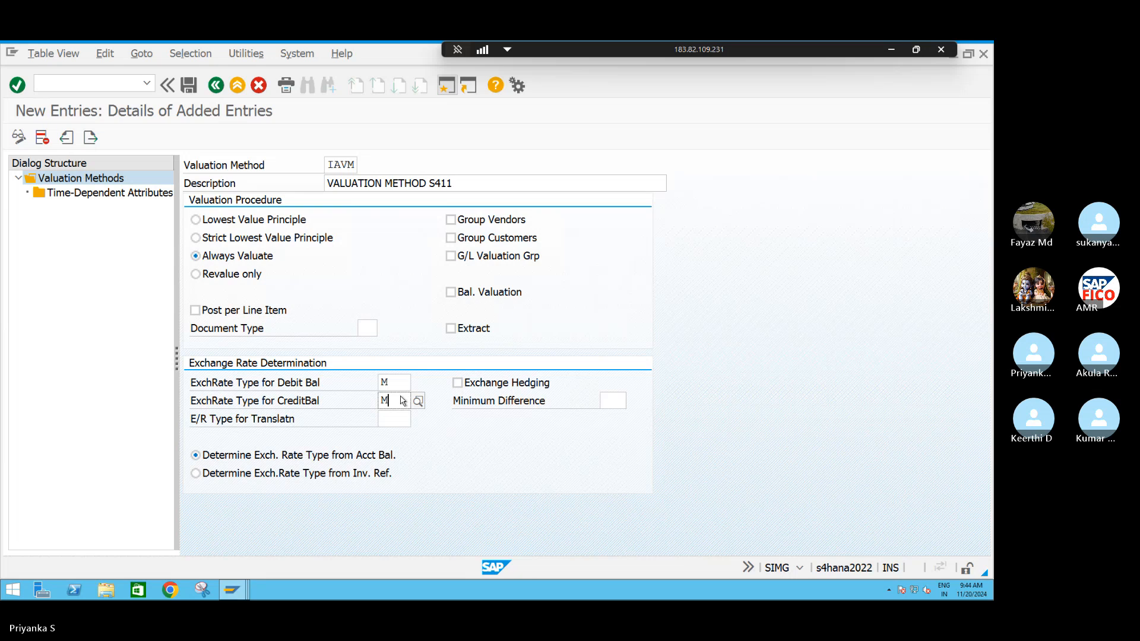
{"action": "key", "text": "Return"}
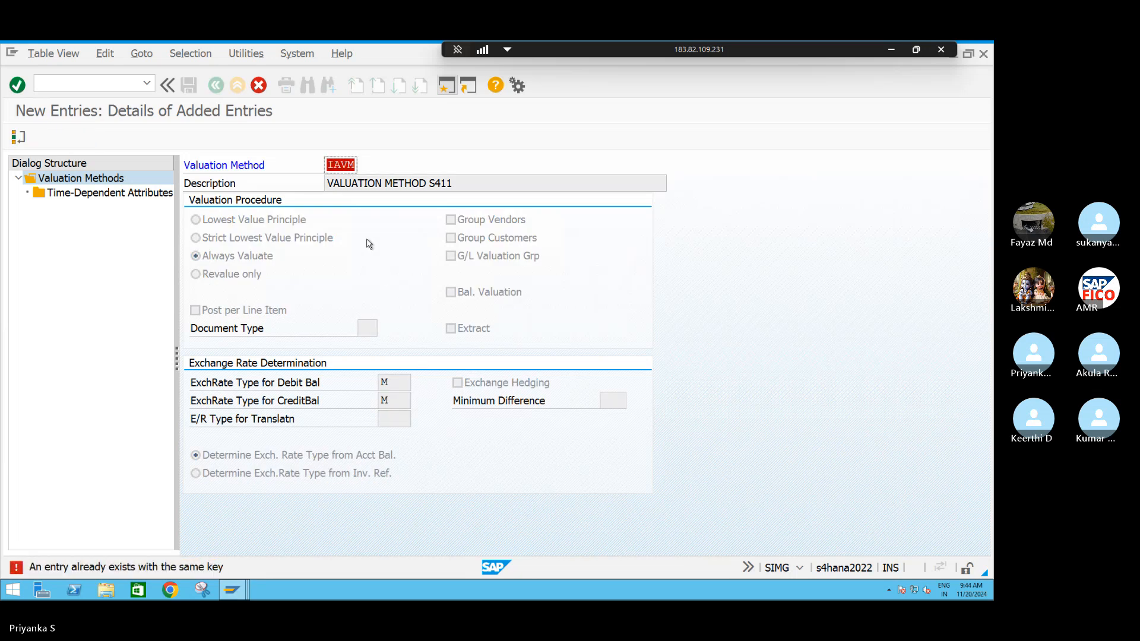
Replace the valuation method key with S4VM and save the entry under the proposed S4HANA customizing request.
{"action": "left_click", "coordinate": [353, 166]}
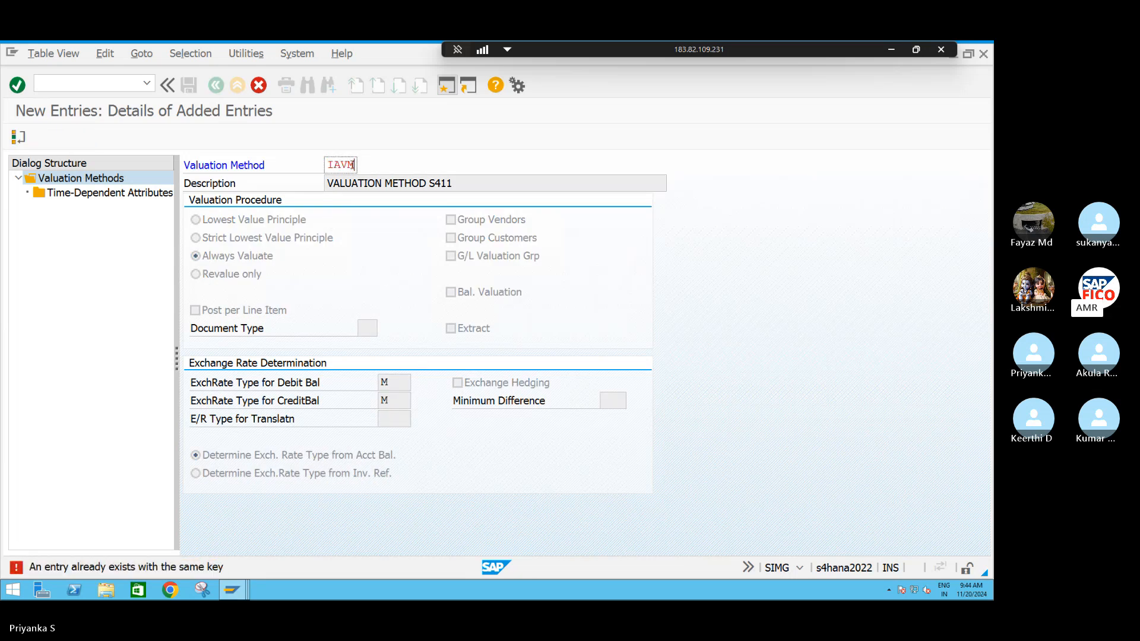
{"action": "key", "text": "BackSpace"}
{"action": "key", "text": "BackSpace"}
{"action": "key", "text": "BackSpace"}
{"action": "key", "text": "BackSpace"}
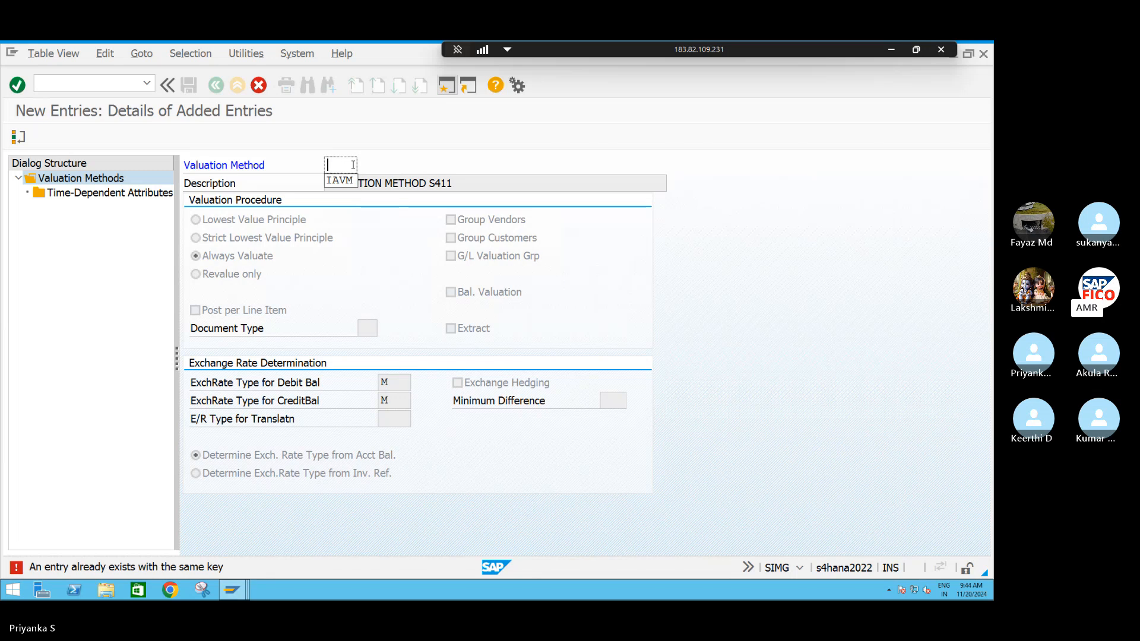
{"action": "type", "text": "S4"}
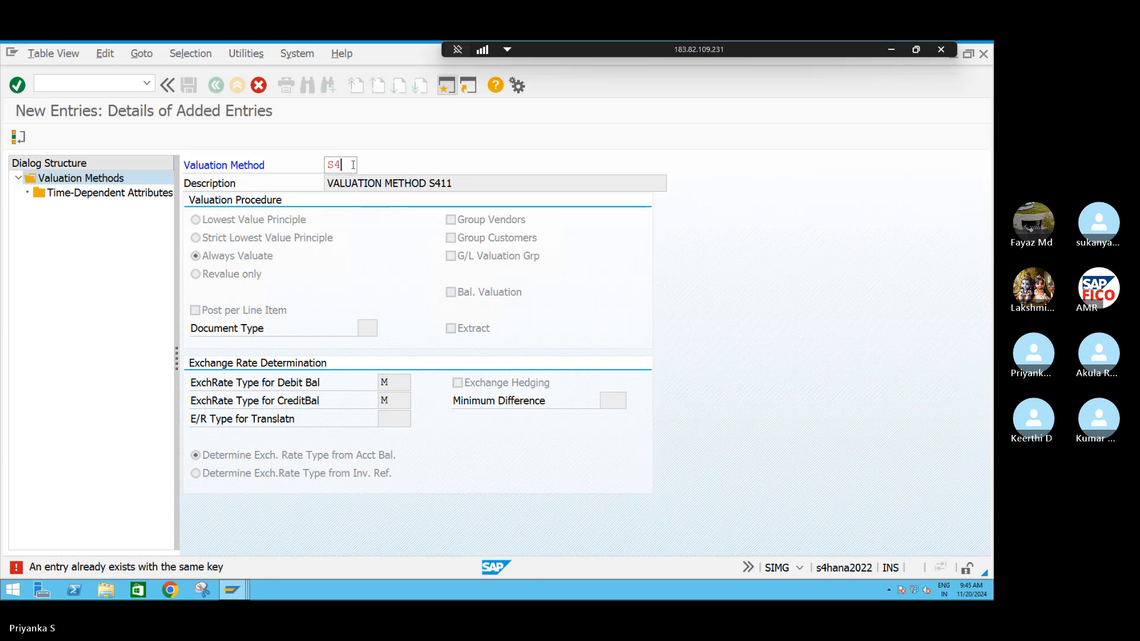
{"action": "type", "text": "VM"}
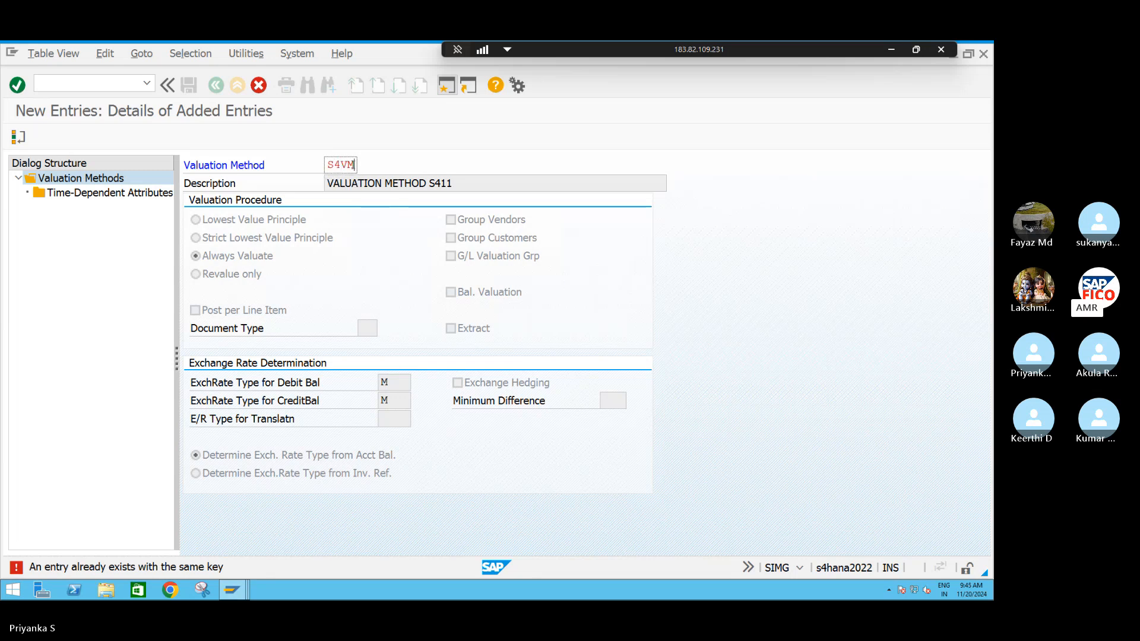
{"action": "key", "text": "Return"}
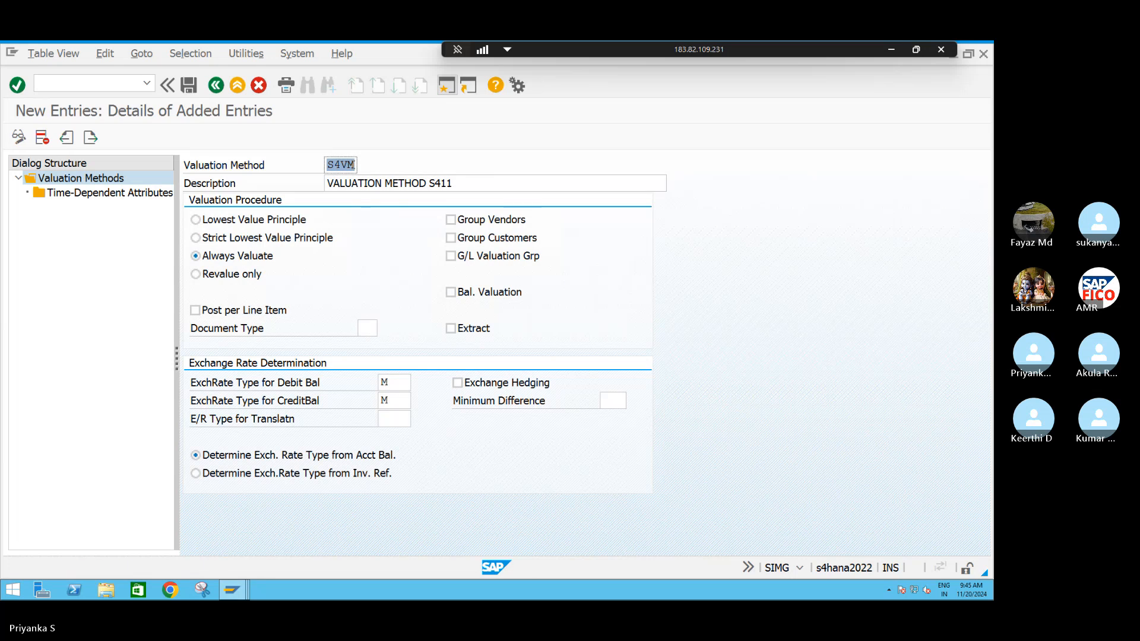
{"action": "key", "text": "ctrl+s"}
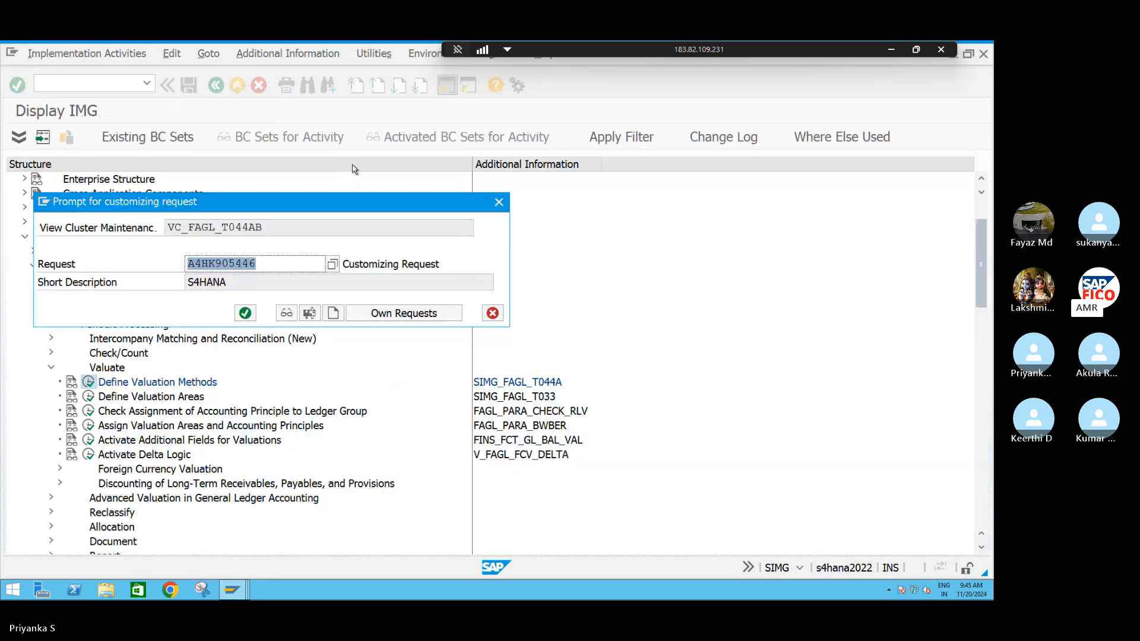
{"action": "left_click", "coordinate": [245, 312]}
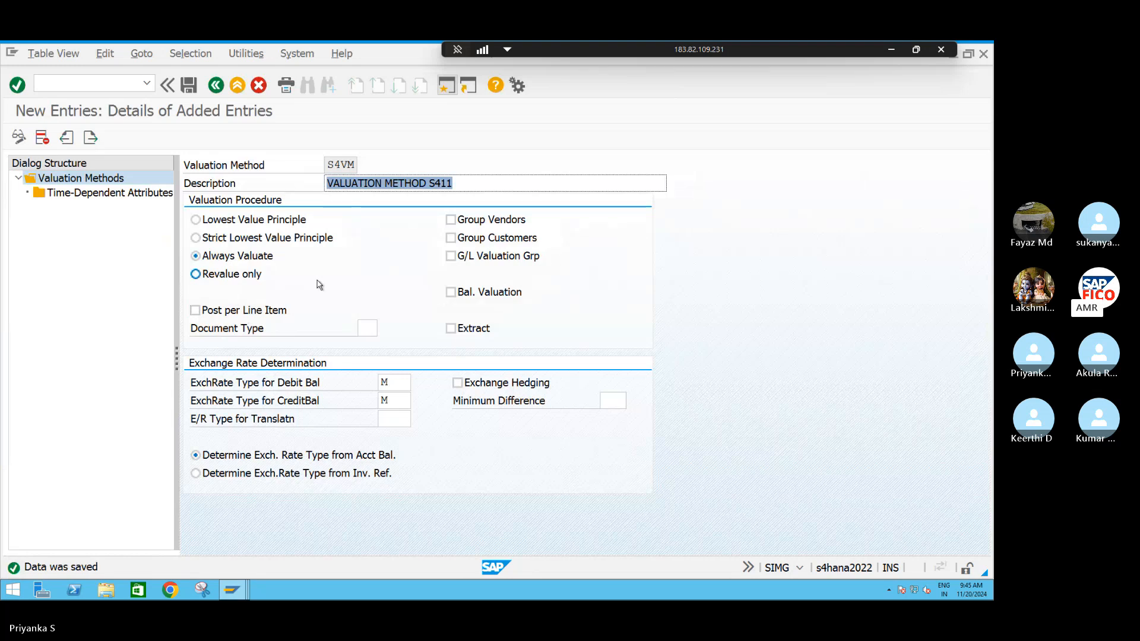
Create a Time-Dependent Attributes entry for valuation method S4VM with fiscal year start 01.04.2024 and time unit 2 Month.
{"action": "double_click", "coordinate": [98, 194]}
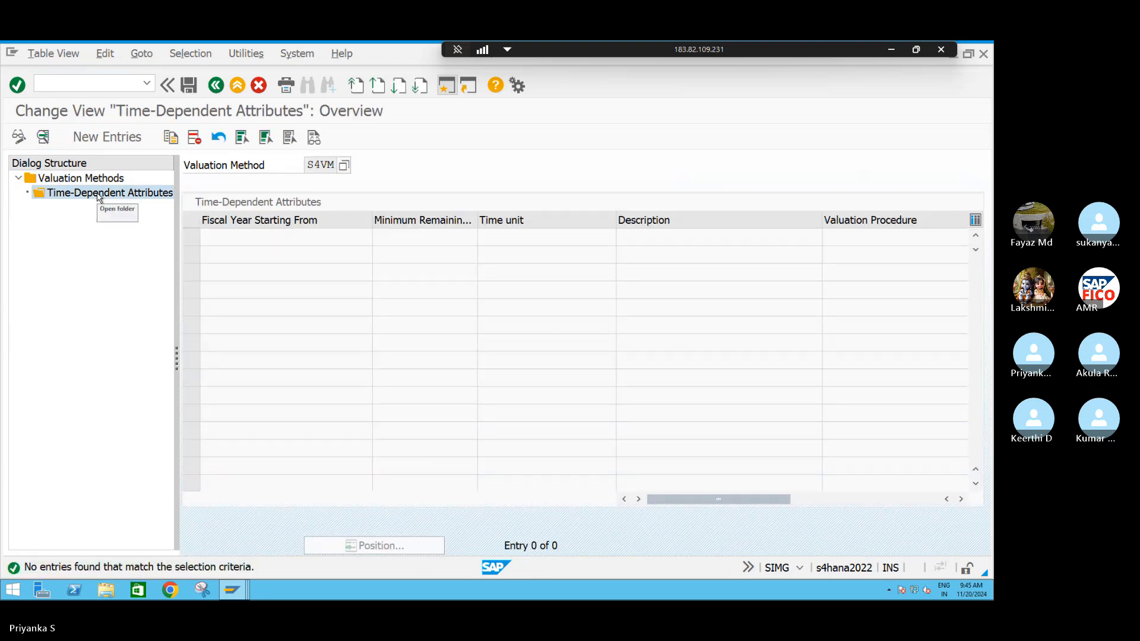
{"action": "left_click", "coordinate": [97, 137]}
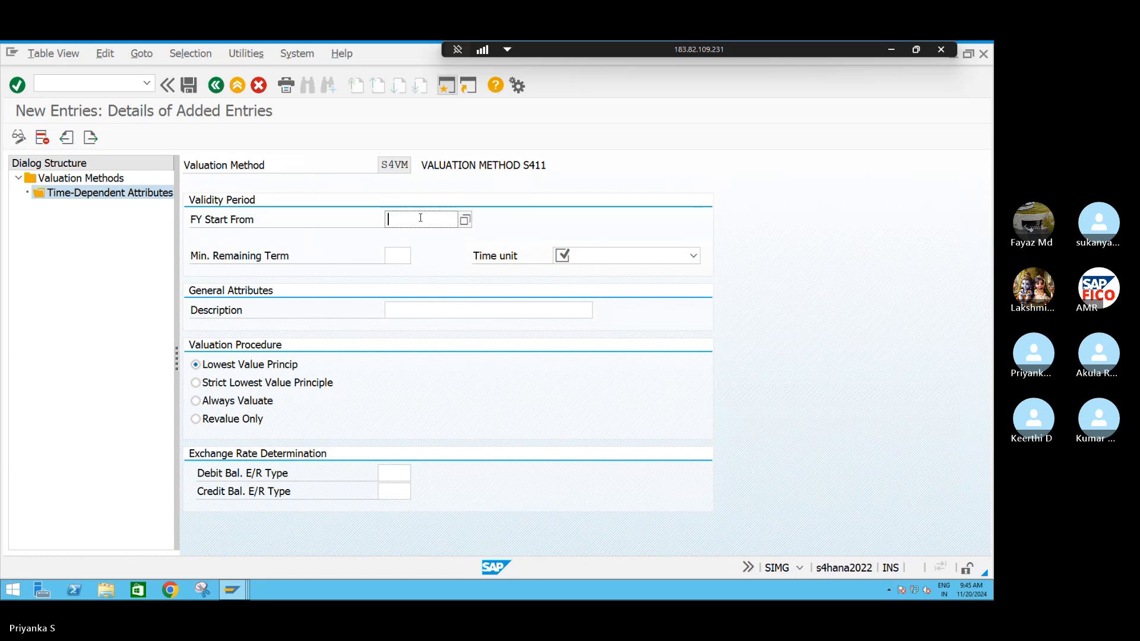
{"action": "type", "text": "01.04.2024"}
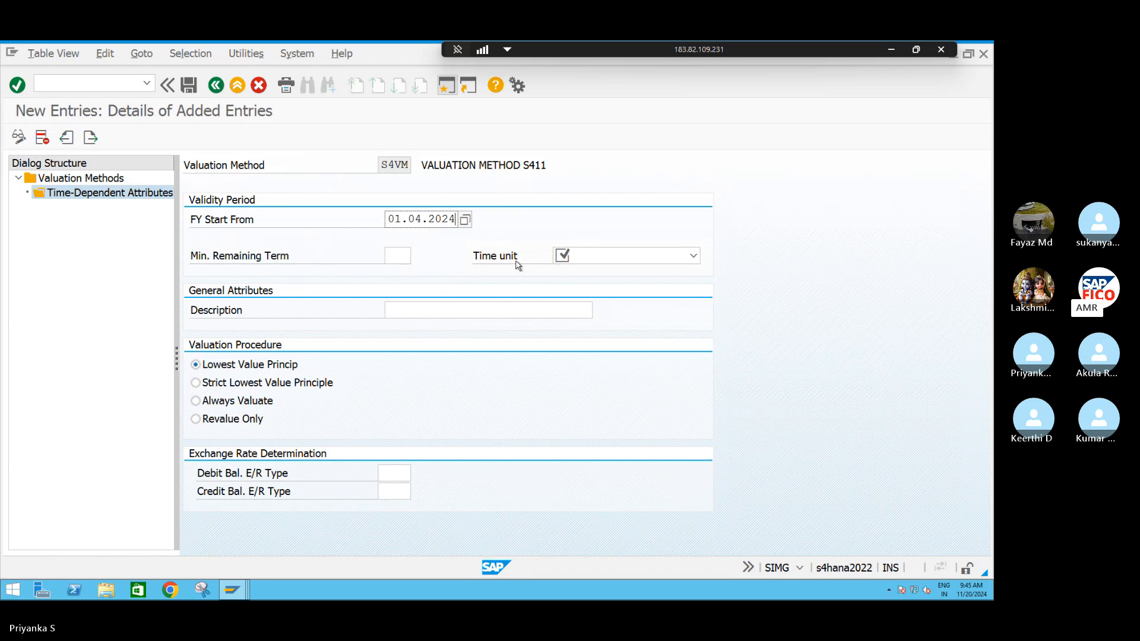
{"action": "left_click", "coordinate": [695, 257]}
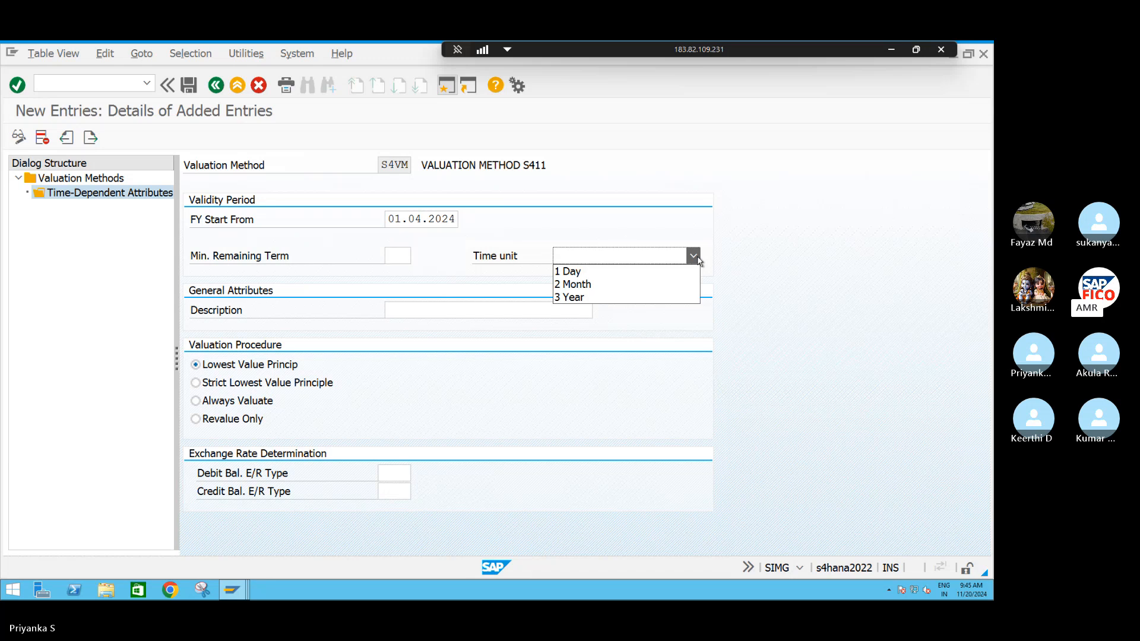
{"action": "left_click", "coordinate": [623, 284]}
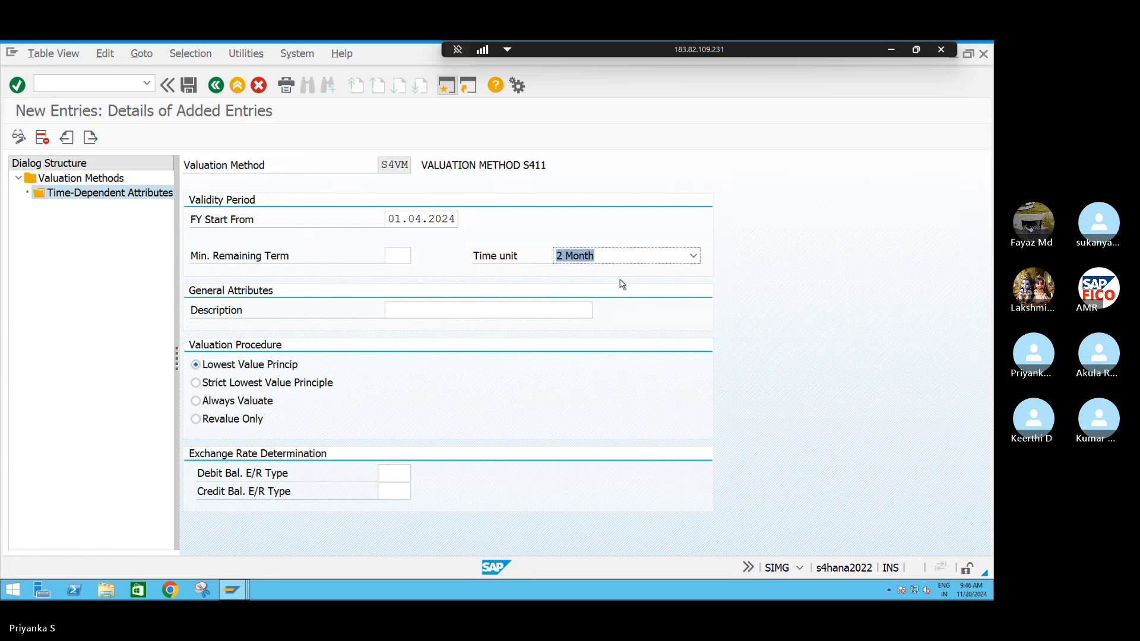
{"action": "left_click", "coordinate": [453, 308]}
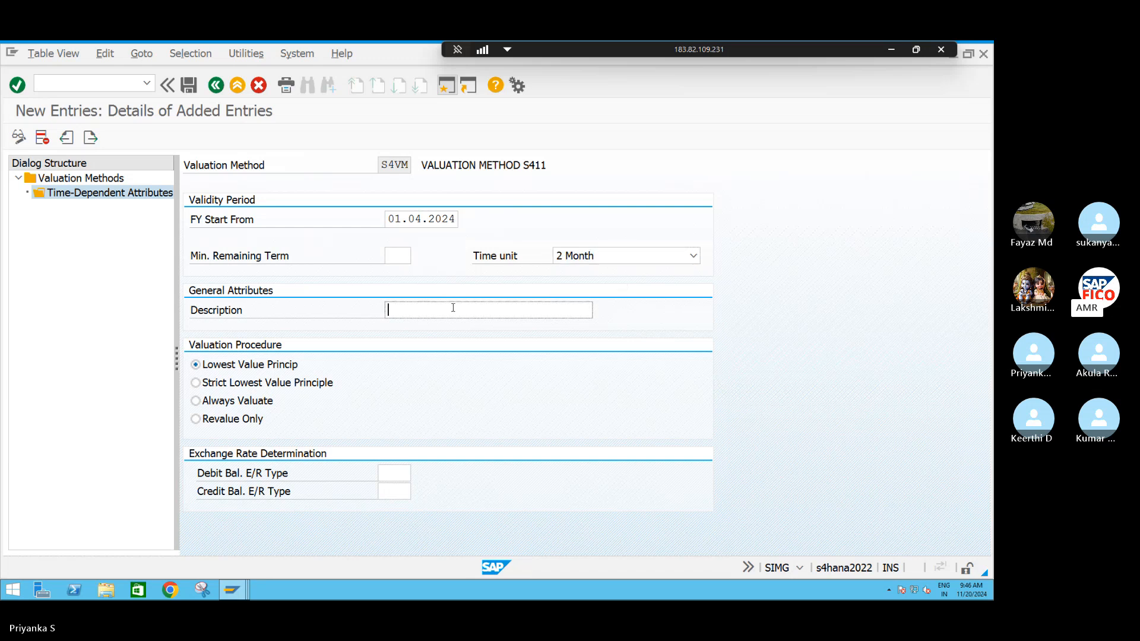
Describe the S4VM time-dependent attributes as VALUATION METHOD S411 and choose Always Valuate as the valuation procedure.
{"action": "type", "text": "VALUATION ME"}
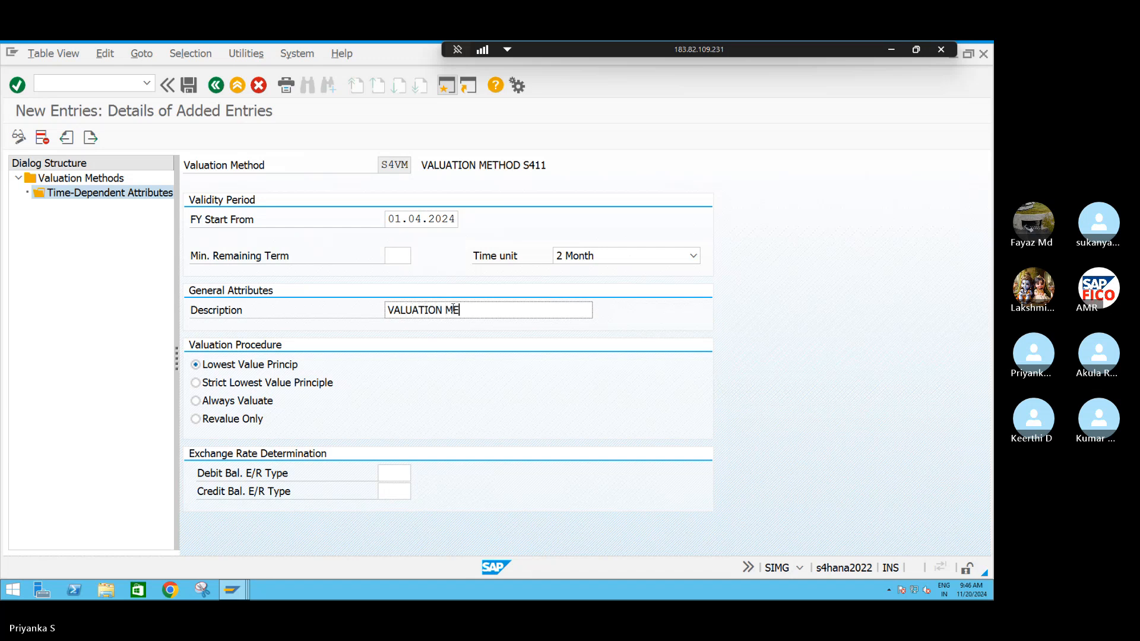
{"action": "type", "text": "THOS"}
{"action": "key", "text": "BackSpace"}
{"action": "key", "text": "BackSpace"}
{"action": "type", "text": "D "}
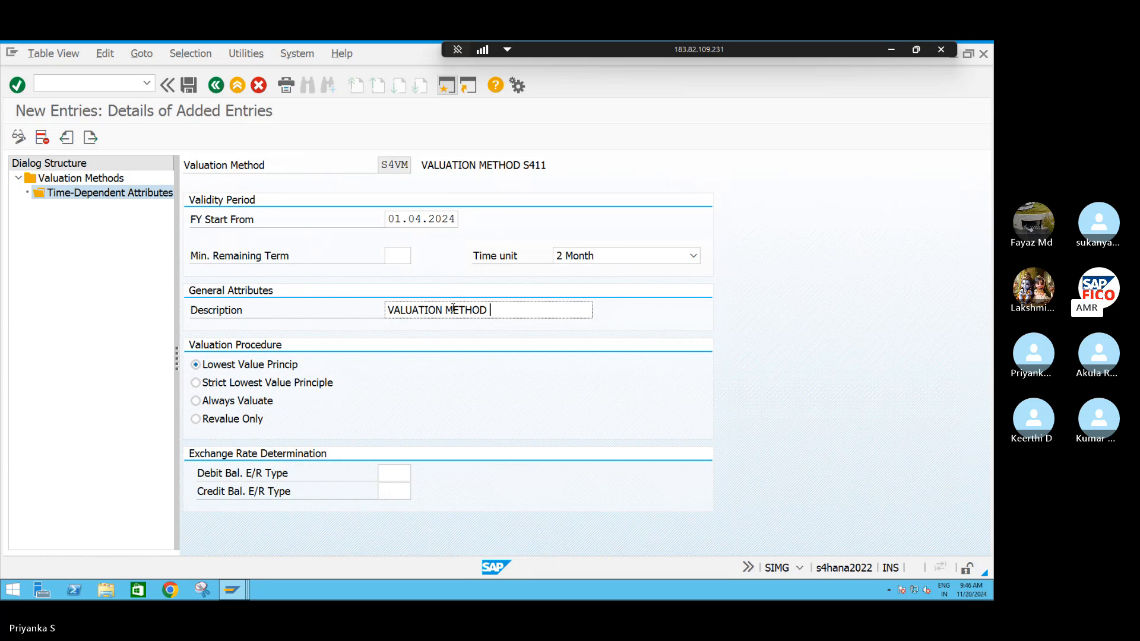
{"action": "type", "text": "S411"}
{"action": "left_click", "coordinate": [196, 402]}
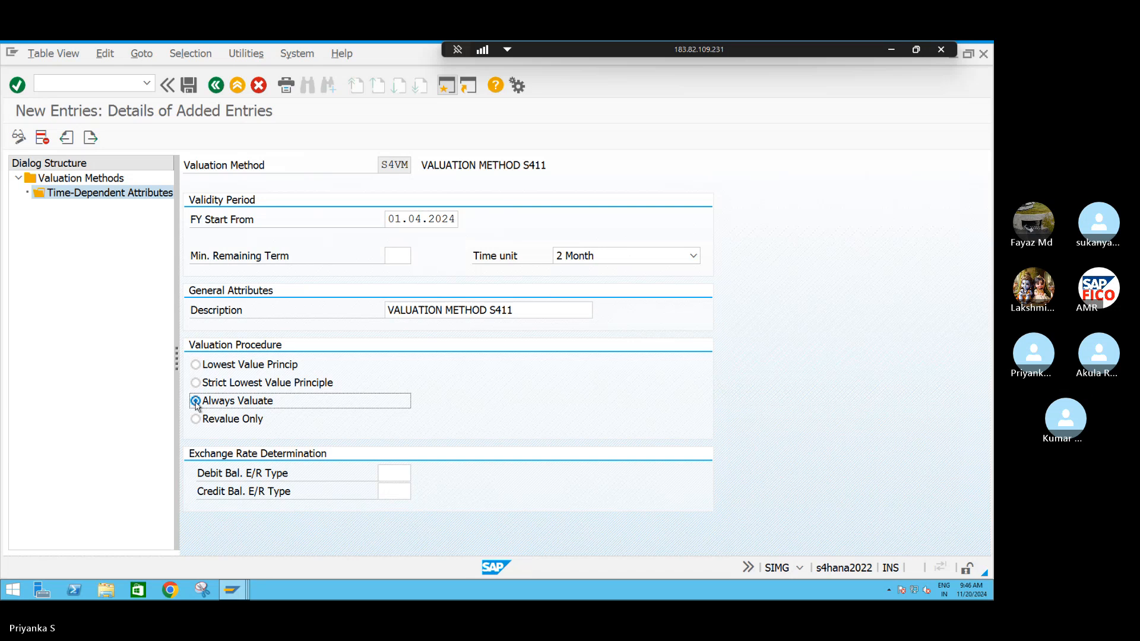
Set both the debit and credit balance exchange rate types to M and save the valuation method entry.
{"action": "left_click", "coordinate": [387, 472]}
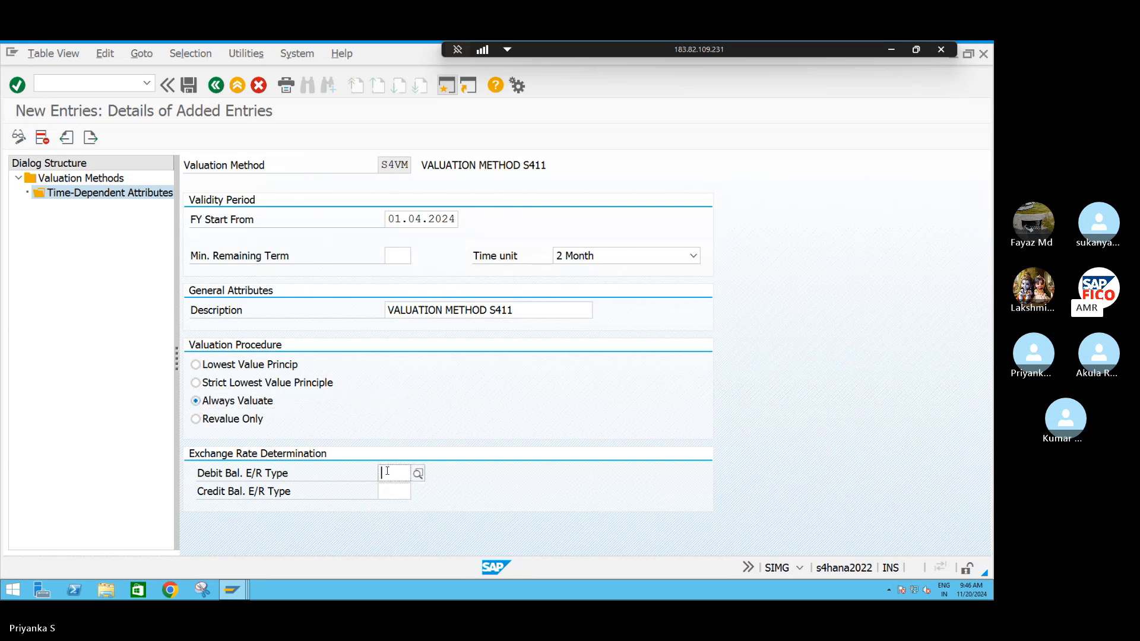
{"action": "type", "text": "M"}
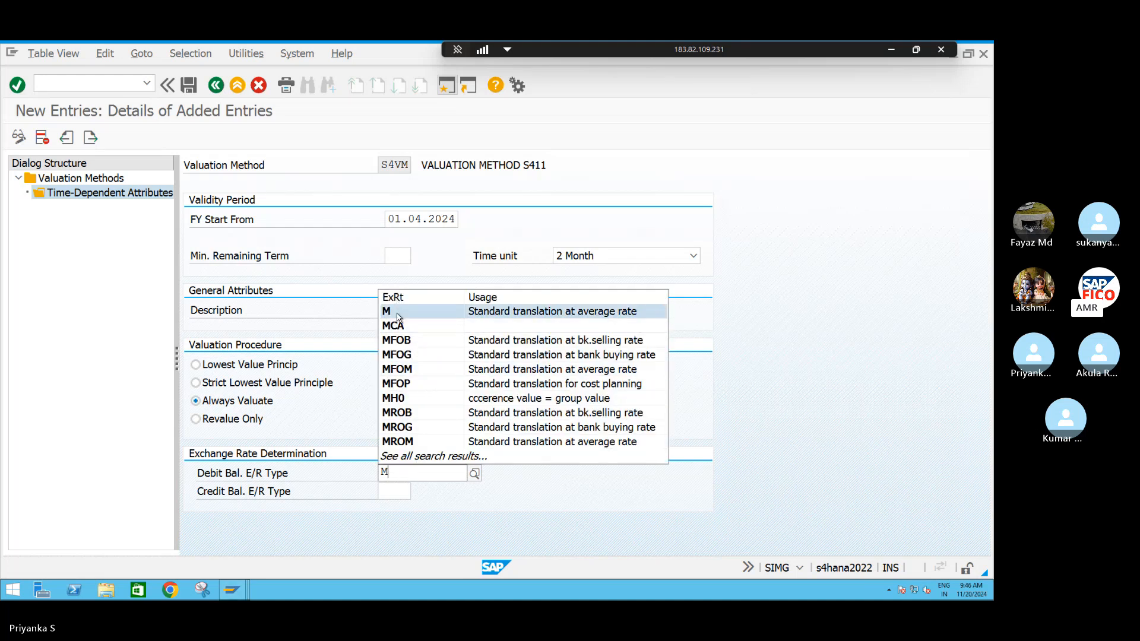
{"action": "left_click", "coordinate": [397, 312]}
{"action": "left_click", "coordinate": [393, 492]}
{"action": "type", "text": "M"}
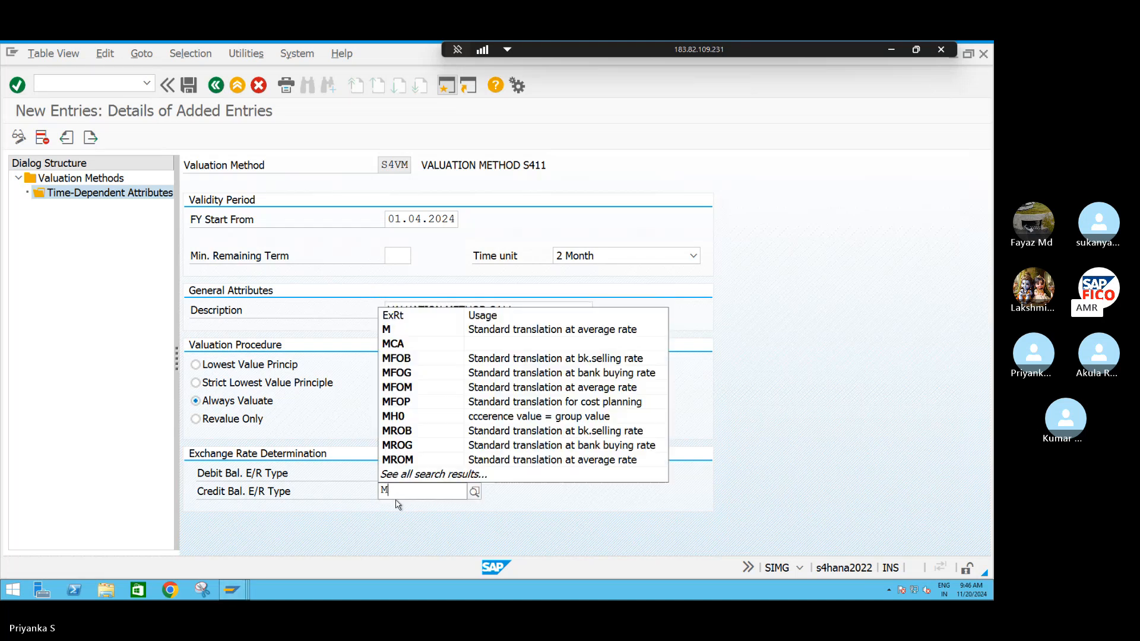
{"action": "left_click", "coordinate": [392, 326]}
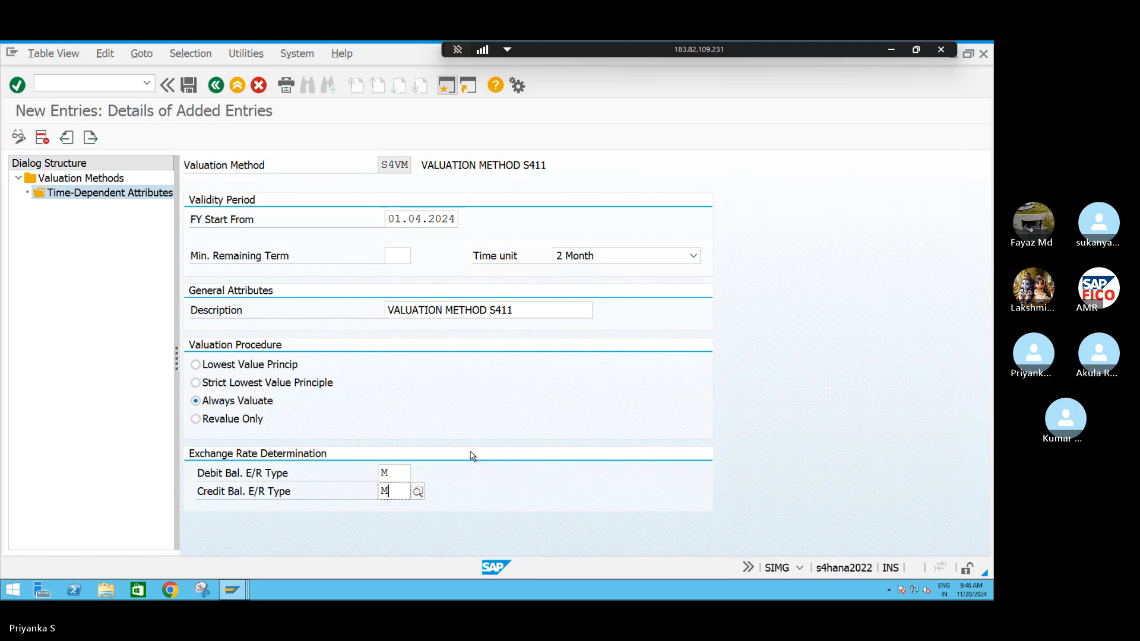
{"action": "key", "text": "ctrl+s"}
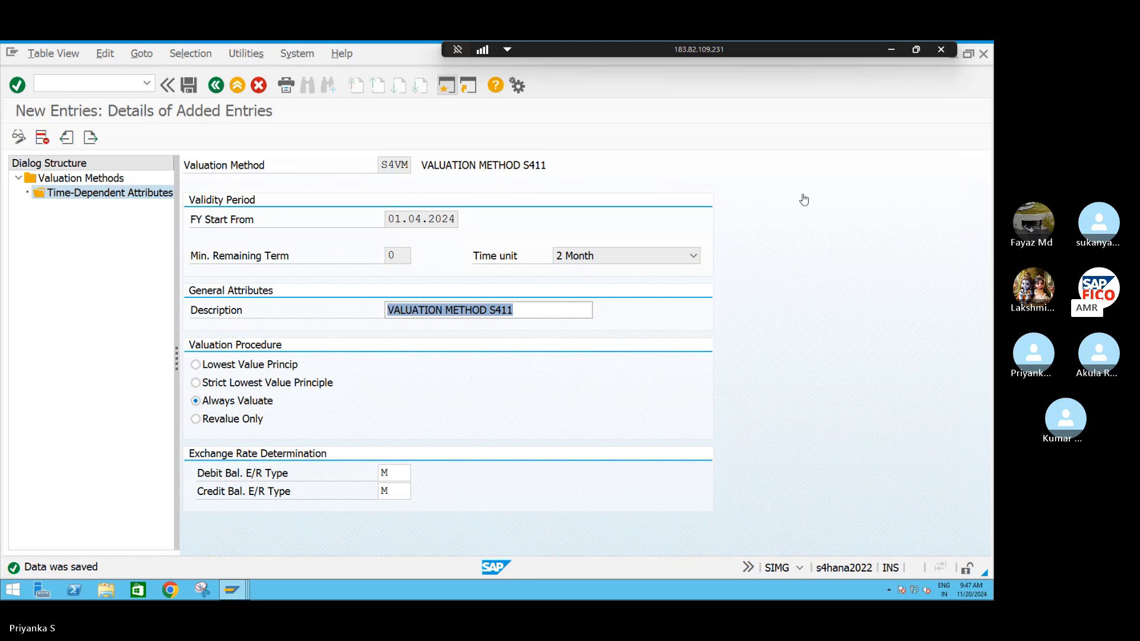
Return to the IMG structure and start new entries in Define Valuation Areas.
{"action": "left_click", "coordinate": [109, 83]}
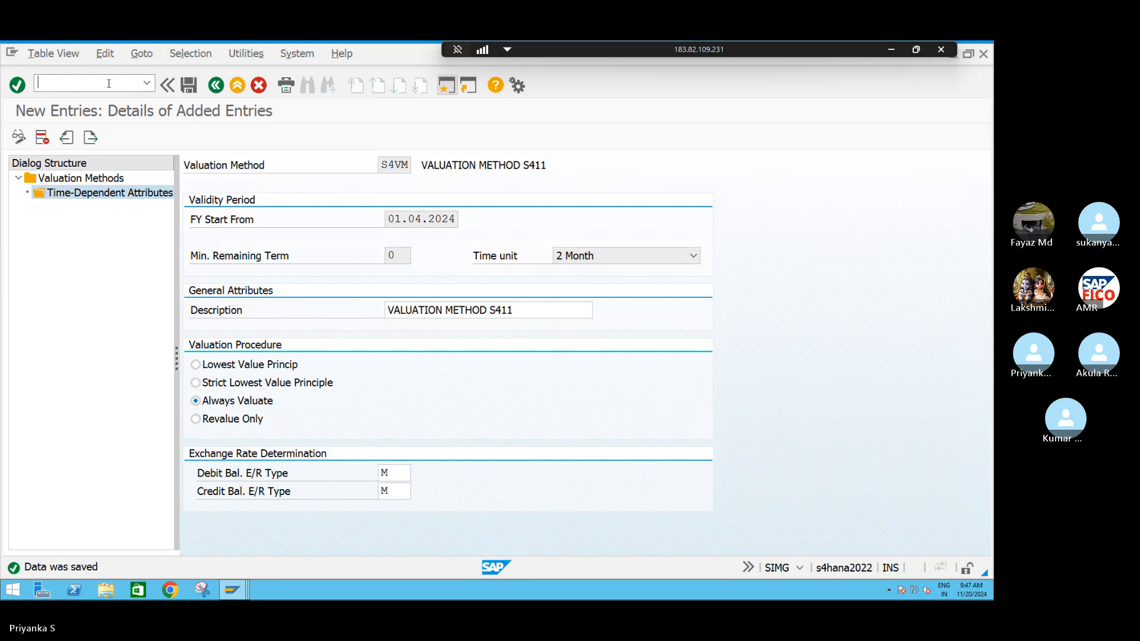
{"action": "key", "text": "F3"}
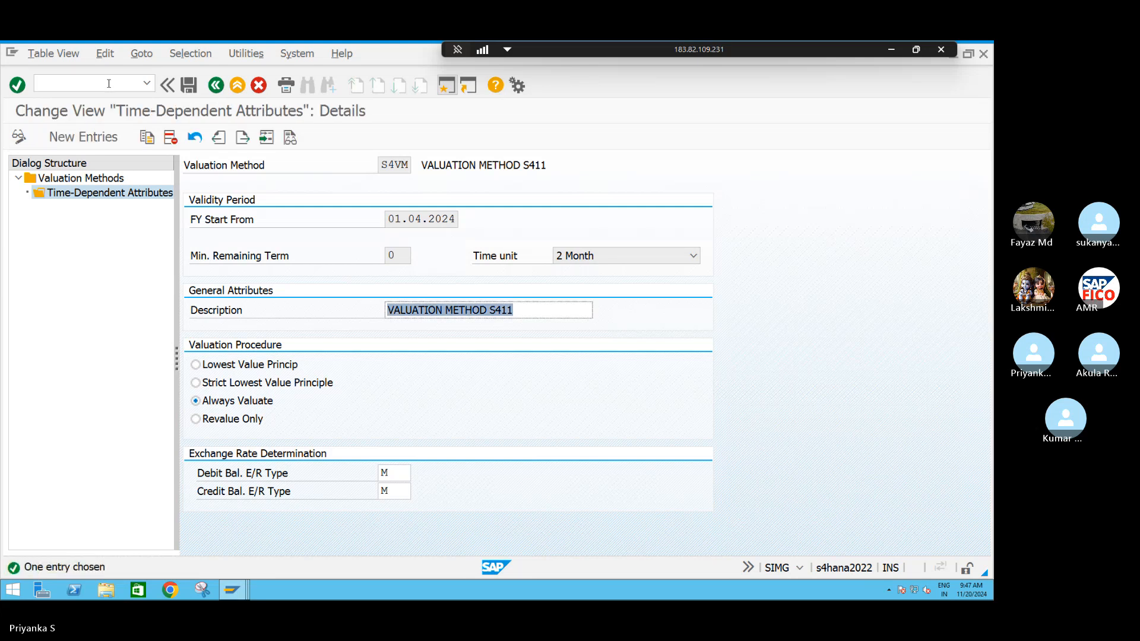
{"action": "key", "text": "F3"}
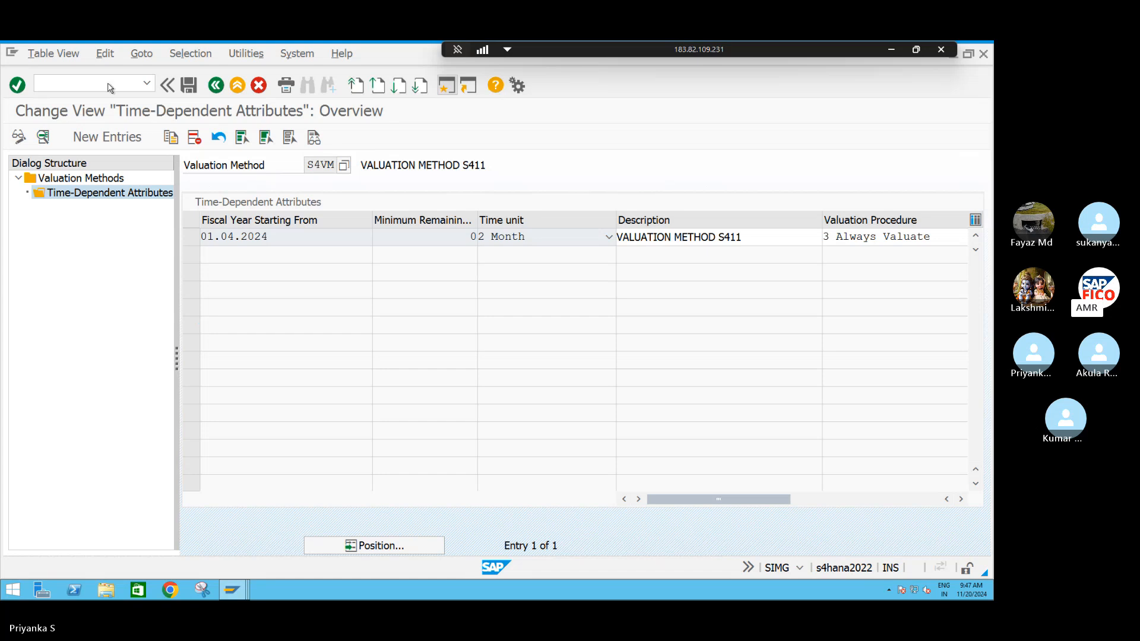
{"action": "key", "text": "F3"}
{"action": "key", "text": "F3"}
{"action": "key", "text": "F3"}
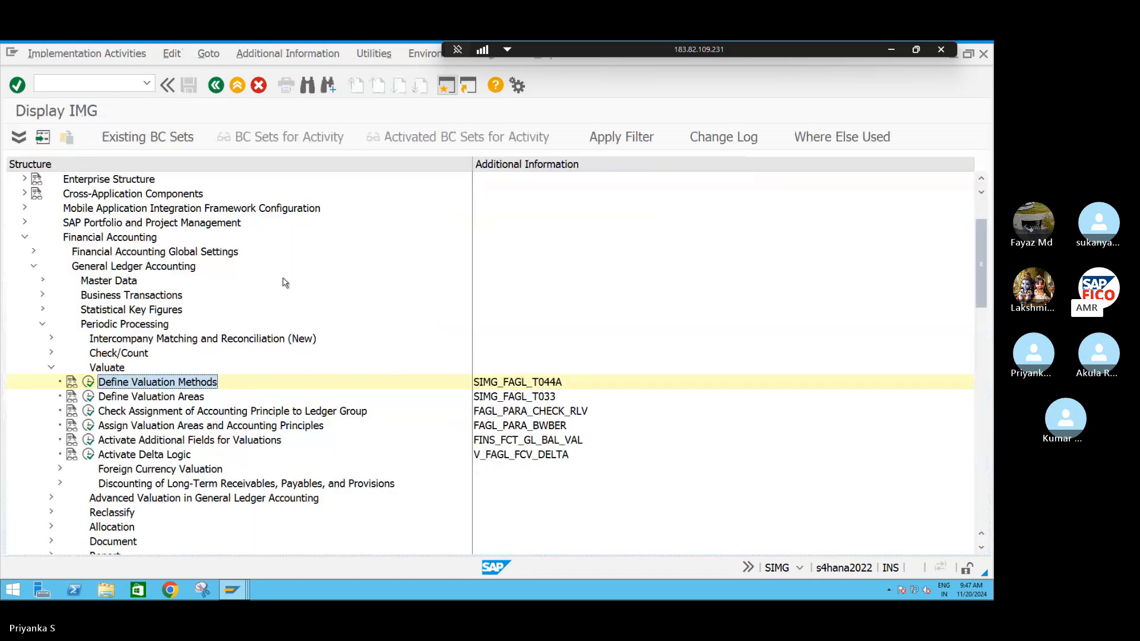
{"action": "left_click", "coordinate": [88, 397]}
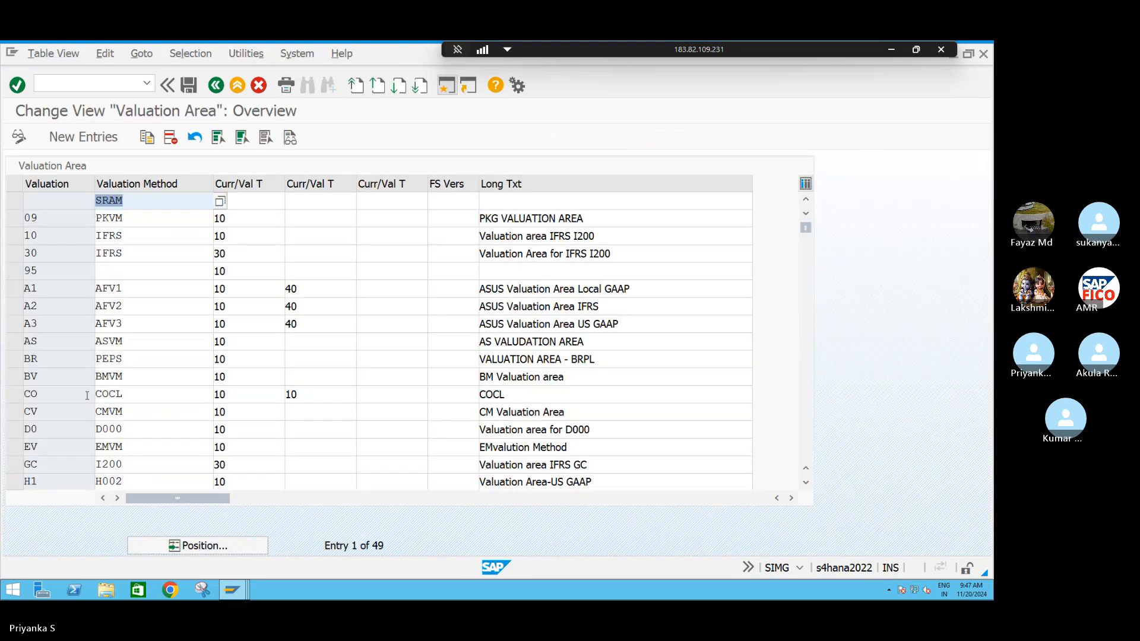
{"action": "left_click", "coordinate": [70, 138]}
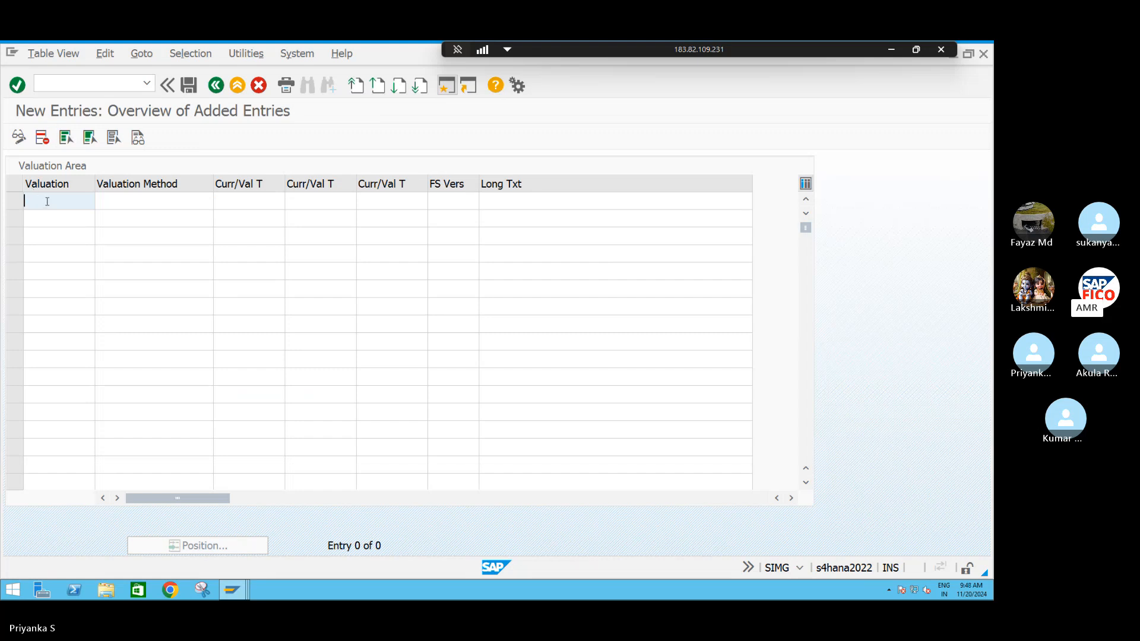
Enter valuation area IA with valuation method S4VM in the first row.
{"action": "type", "text": "S4"}
{"action": "key", "text": "BackSpace"}
{"action": "key", "text": "BackSpace"}
{"action": "type", "text": "IA"}
{"action": "key", "text": "Tab"}
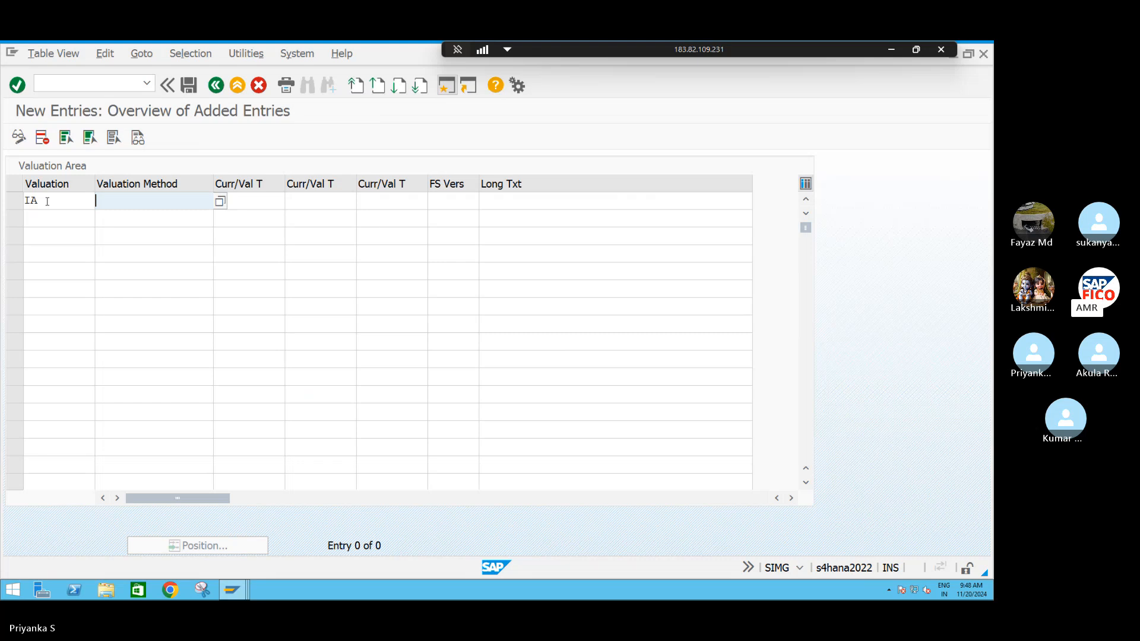
{"action": "type", "text": "S4VM"}
{"action": "key", "text": "Tab"}
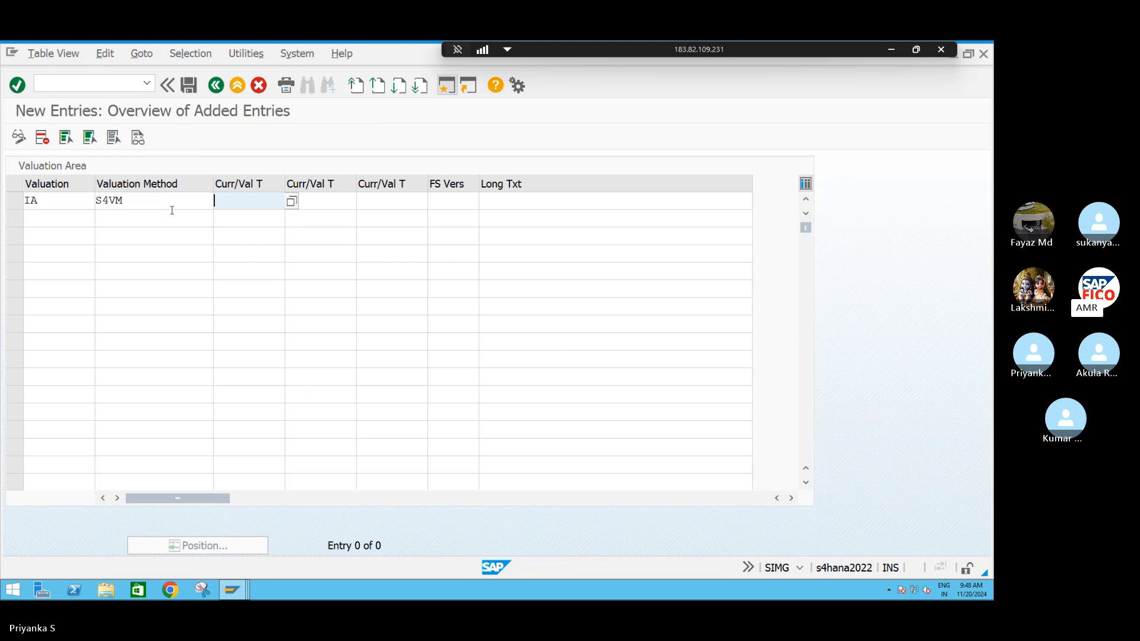
Set the first currency/valuation type to 10 and the long text to VALUATION AREA S411, and confirm the row.
{"action": "type", "text": "10"}
{"action": "key", "text": "Tab"}
{"action": "key", "text": "Tab"}
{"action": "key", "text": "Tab"}
{"action": "key", "text": "Tab"}
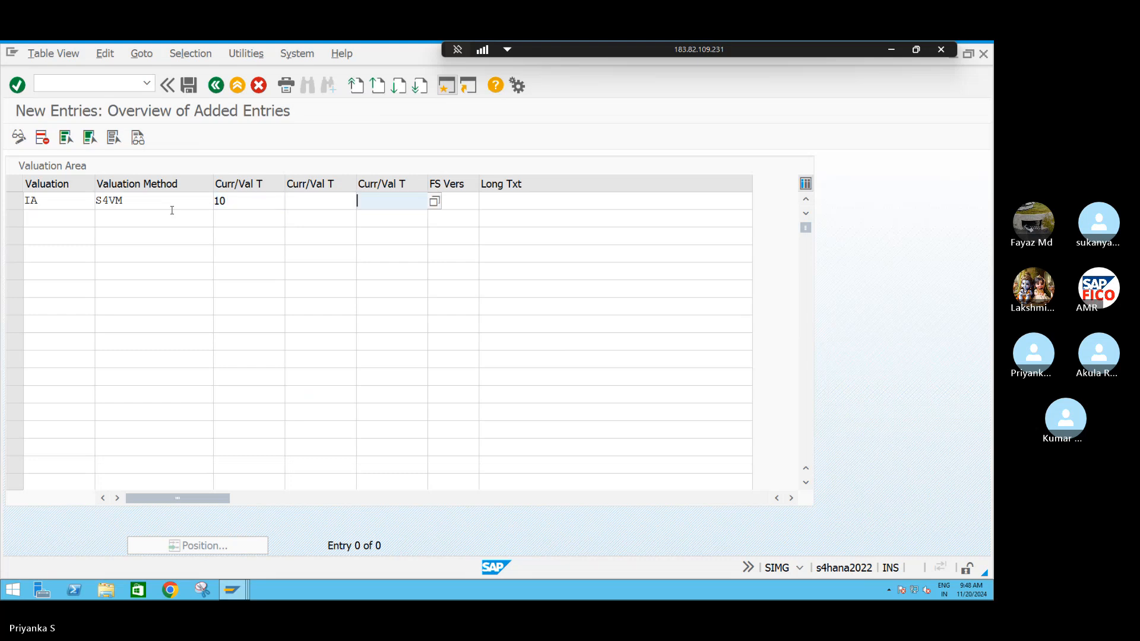
{"action": "type", "text": "VAL"}
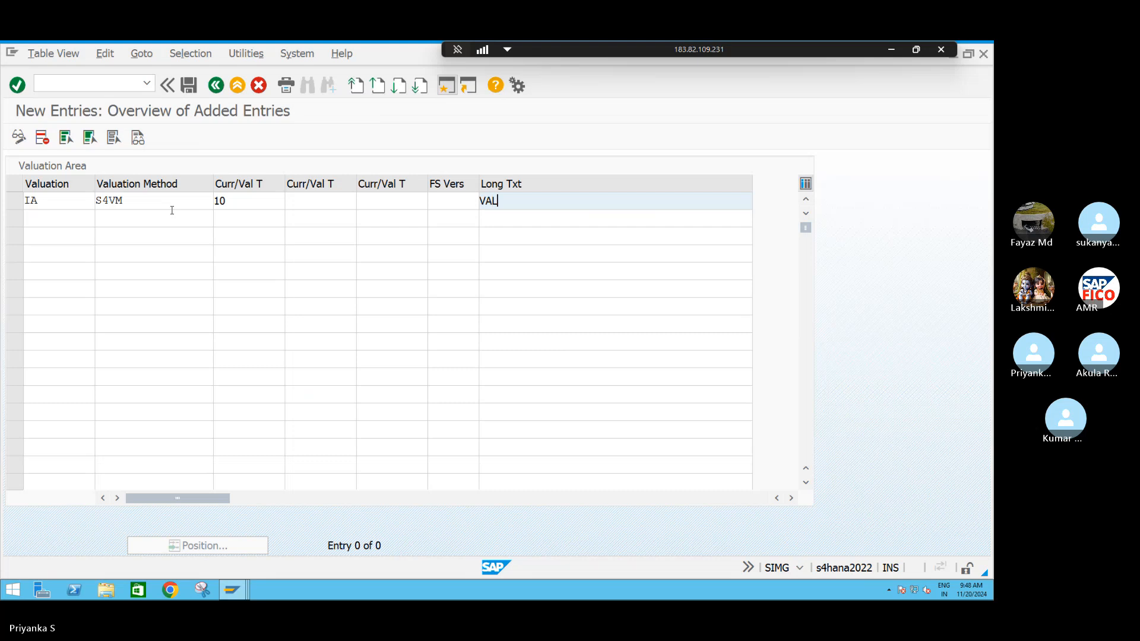
{"action": "type", "text": "UATION AREA S411"}
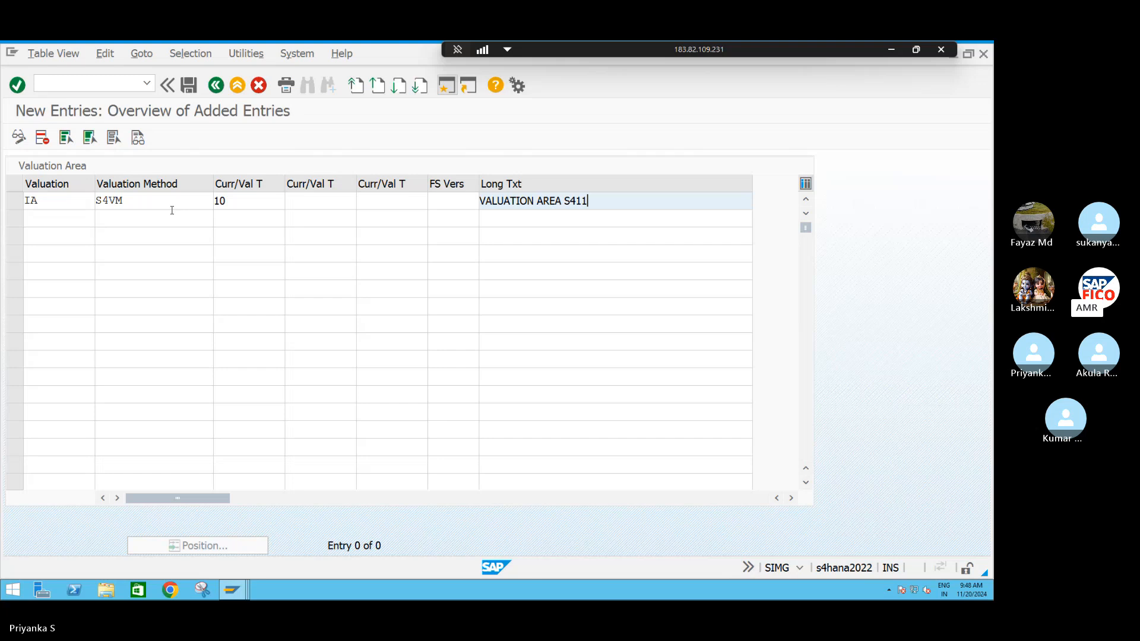
{"action": "key", "text": "Return"}
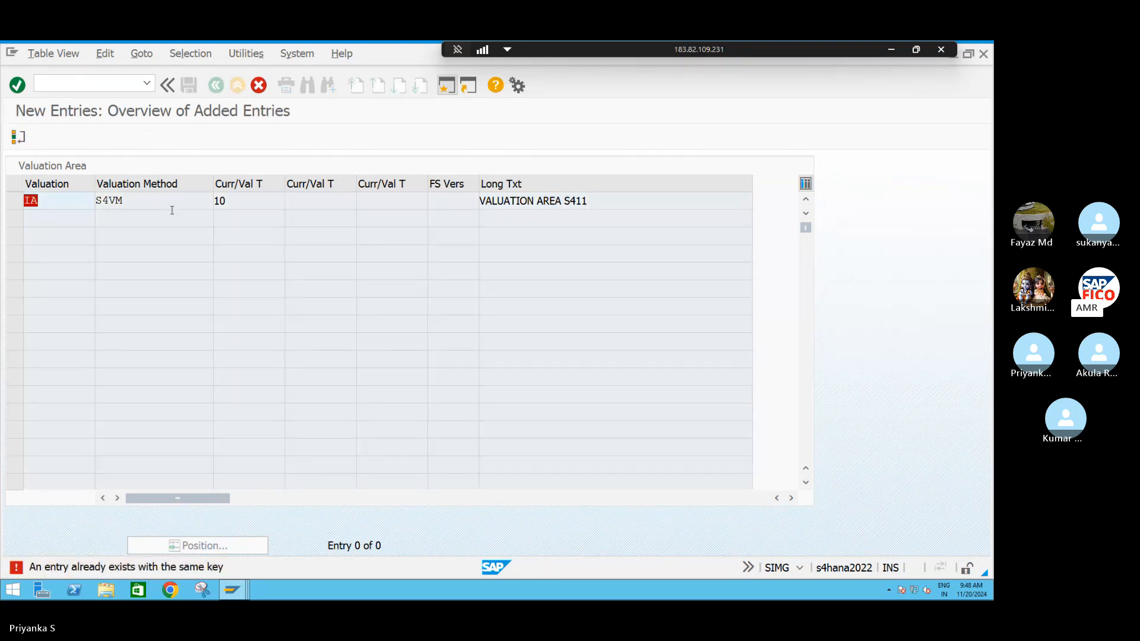
Set the valuation area key to S4, save the entry in the proposed customizing request, and return to the IMG structure.
{"action": "left_click", "coordinate": [56, 204]}
{"action": "key", "text": "BackSpace"}
{"action": "key", "text": "BackSpace"}
{"action": "type", "text": "S4"}
{"action": "key", "text": "Return"}
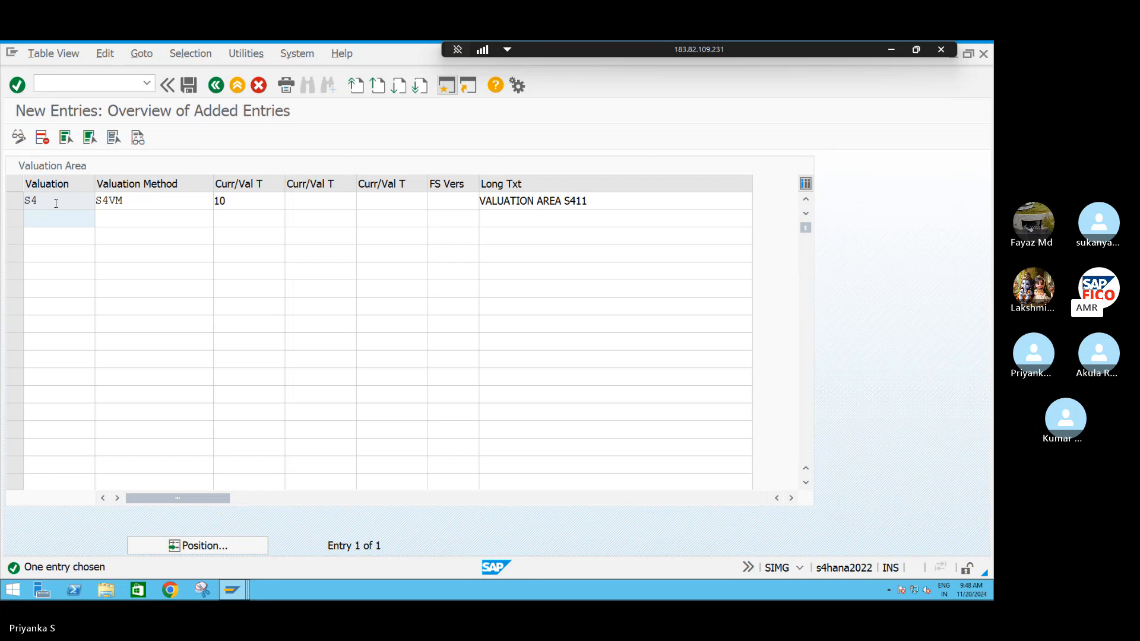
{"action": "key", "text": "ctrl+s"}
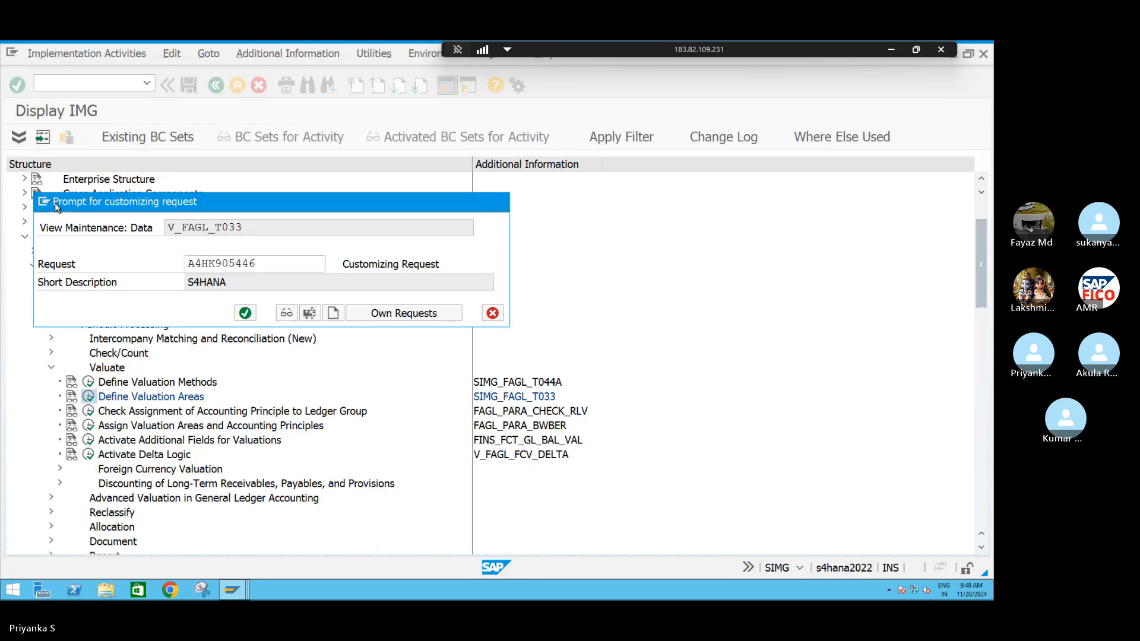
{"action": "key", "text": "Return"}
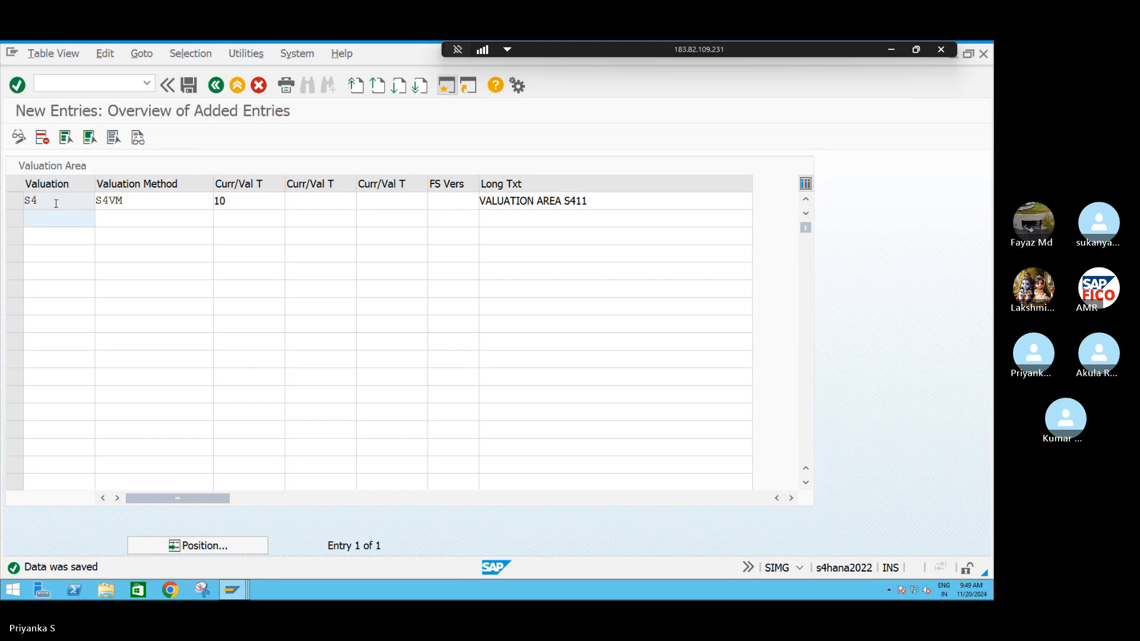
{"action": "key", "text": "F3"}
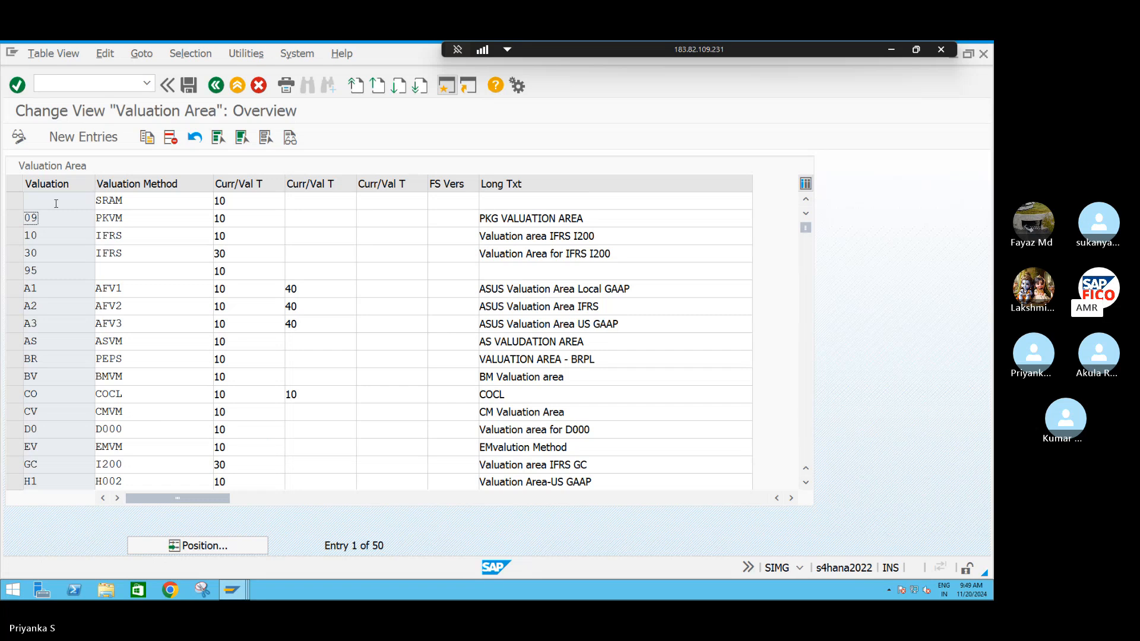
{"action": "key", "text": "F3"}
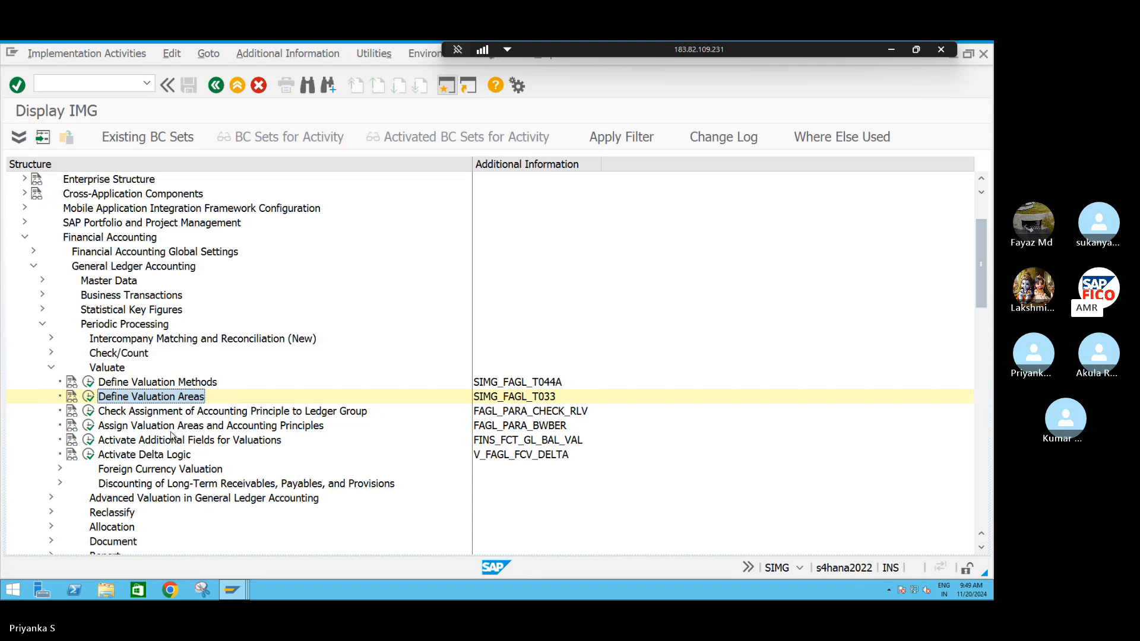
In Assign Valuation Areas and Accounting Principles, add valuation area S4 with accounting principle IMAL and save it in the proposed customizing request.
{"action": "left_click", "coordinate": [86, 428]}
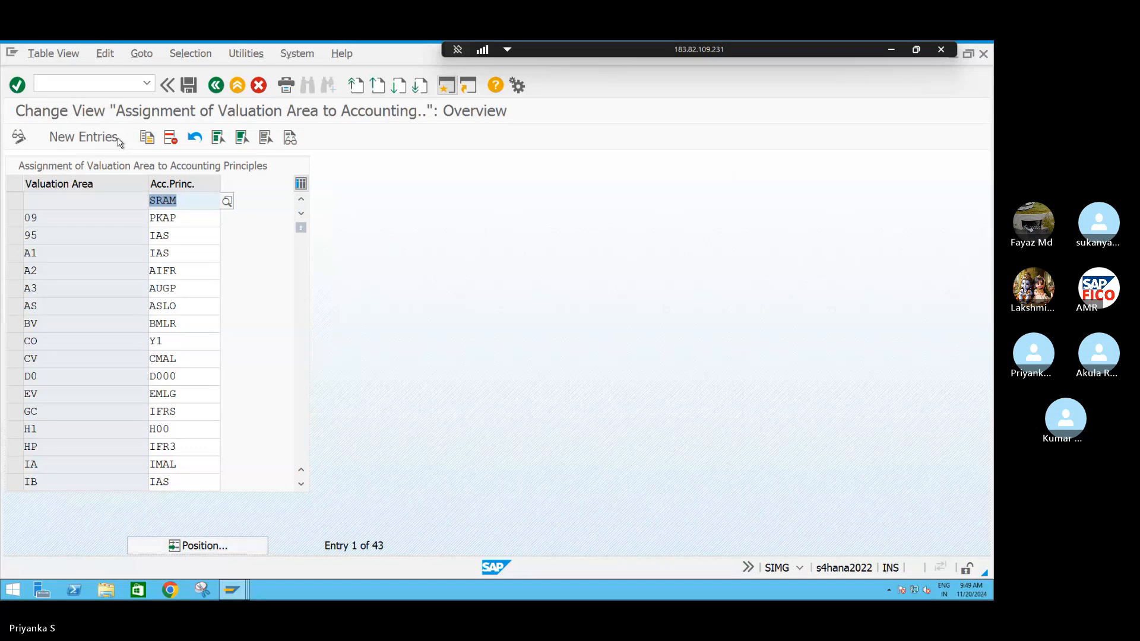
{"action": "left_click", "coordinate": [84, 140]}
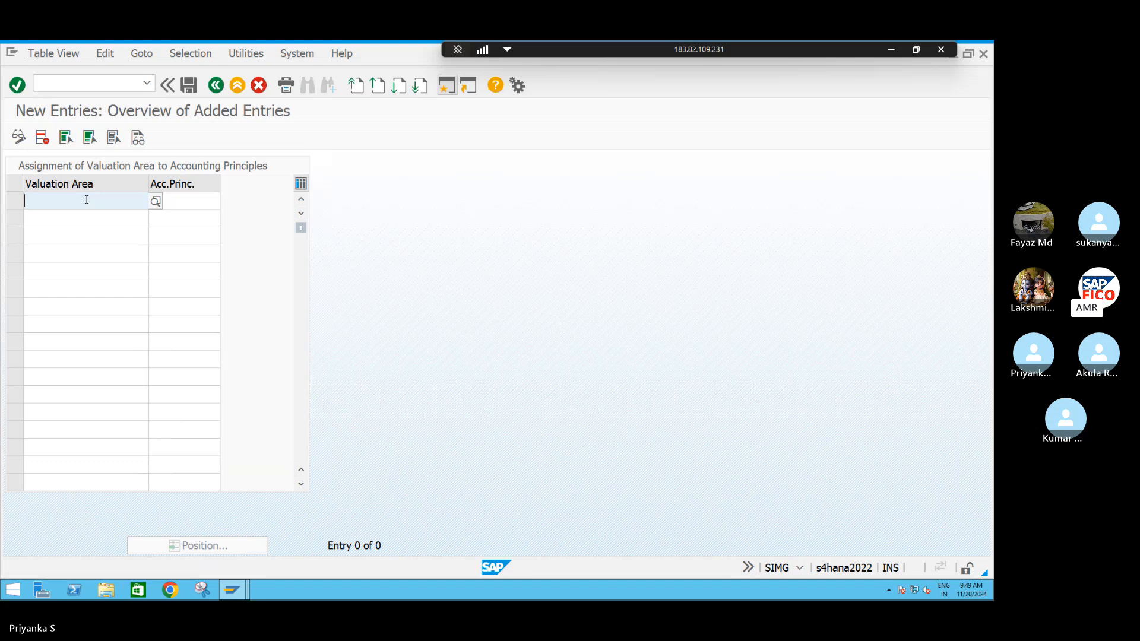
{"action": "type", "text": "S4"}
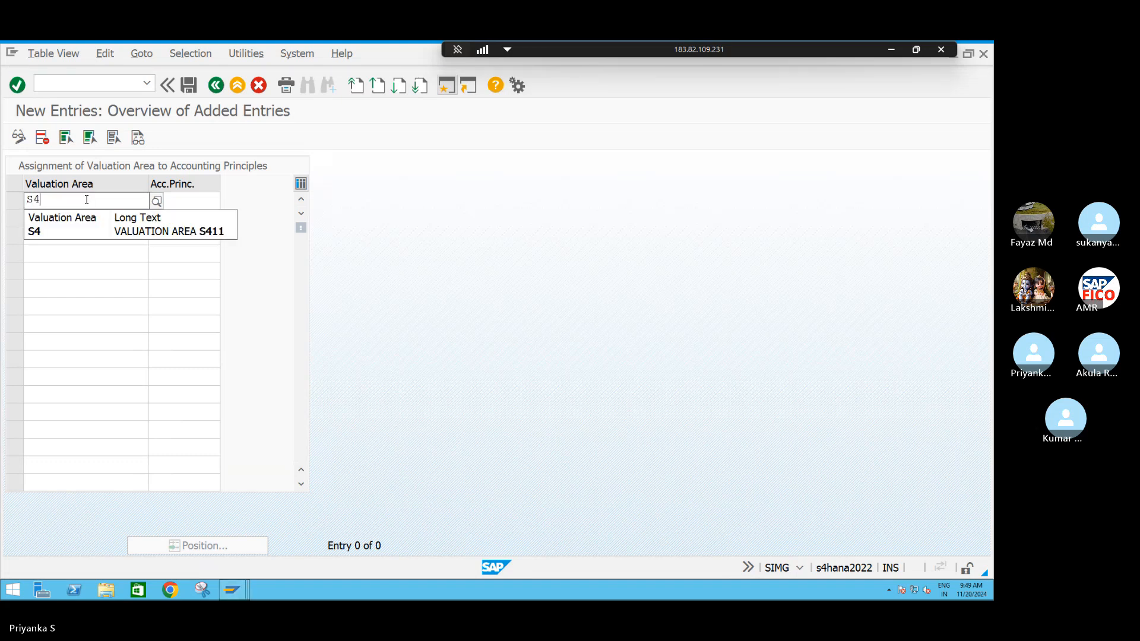
{"action": "left_click", "coordinate": [77, 237]}
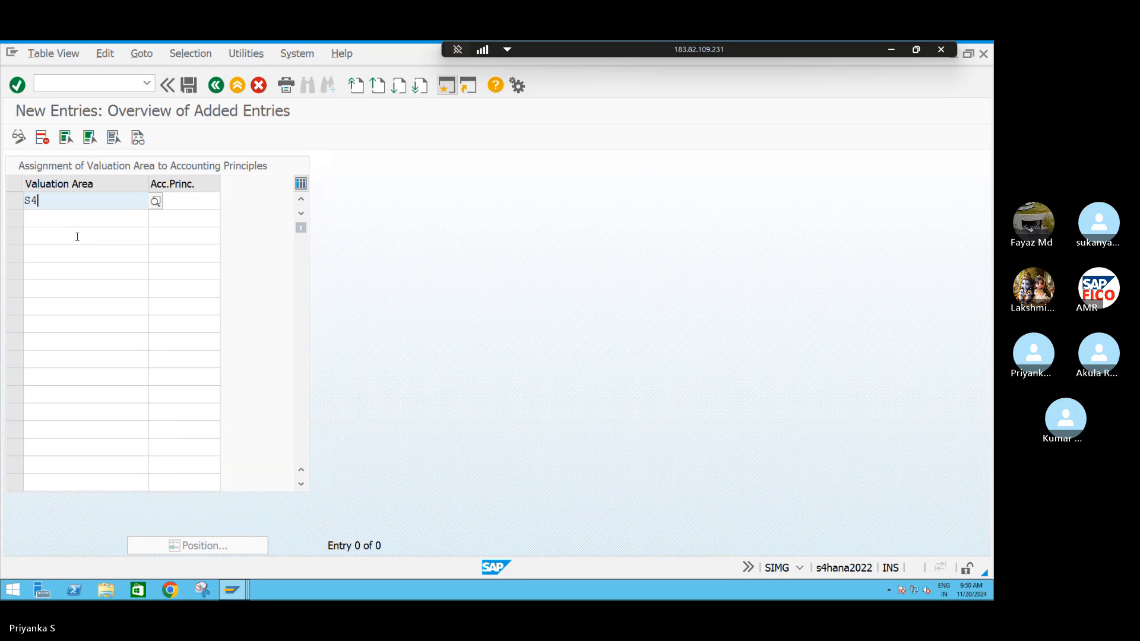
{"action": "key", "text": "Tab"}
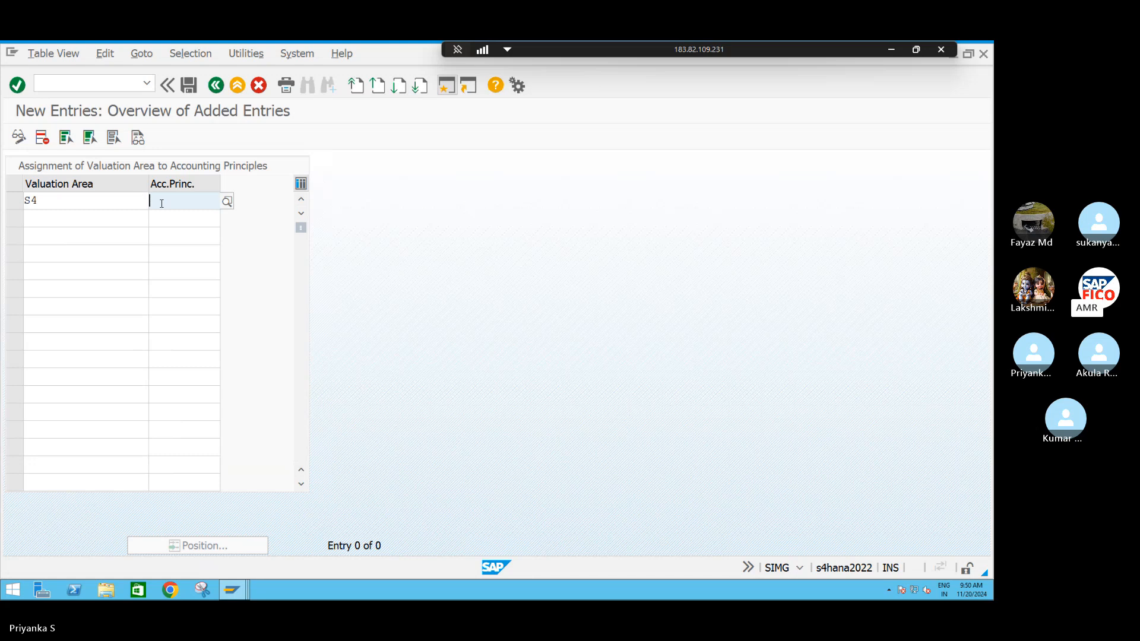
{"action": "type", "text": "IMAL"}
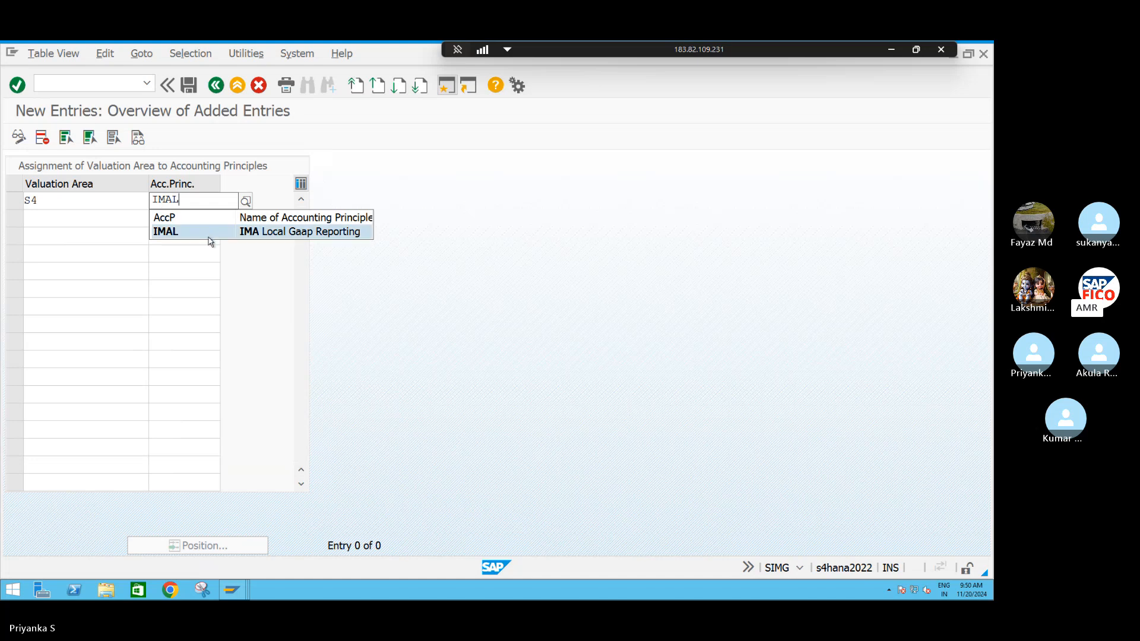
{"action": "left_click", "coordinate": [211, 234]}
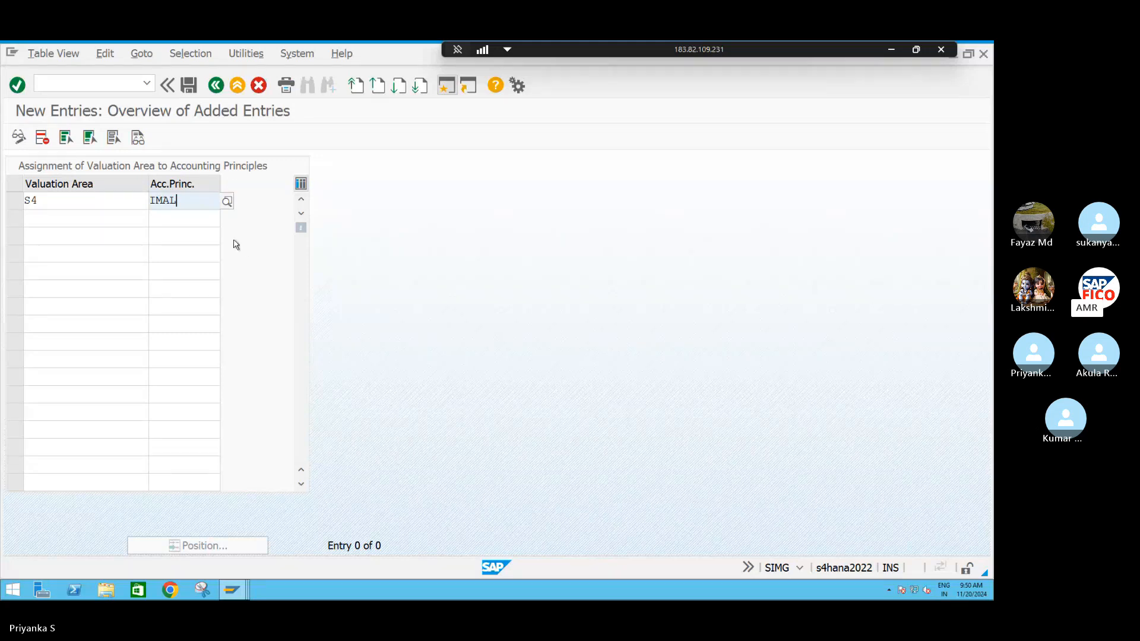
{"action": "key", "text": "ctrl+s"}
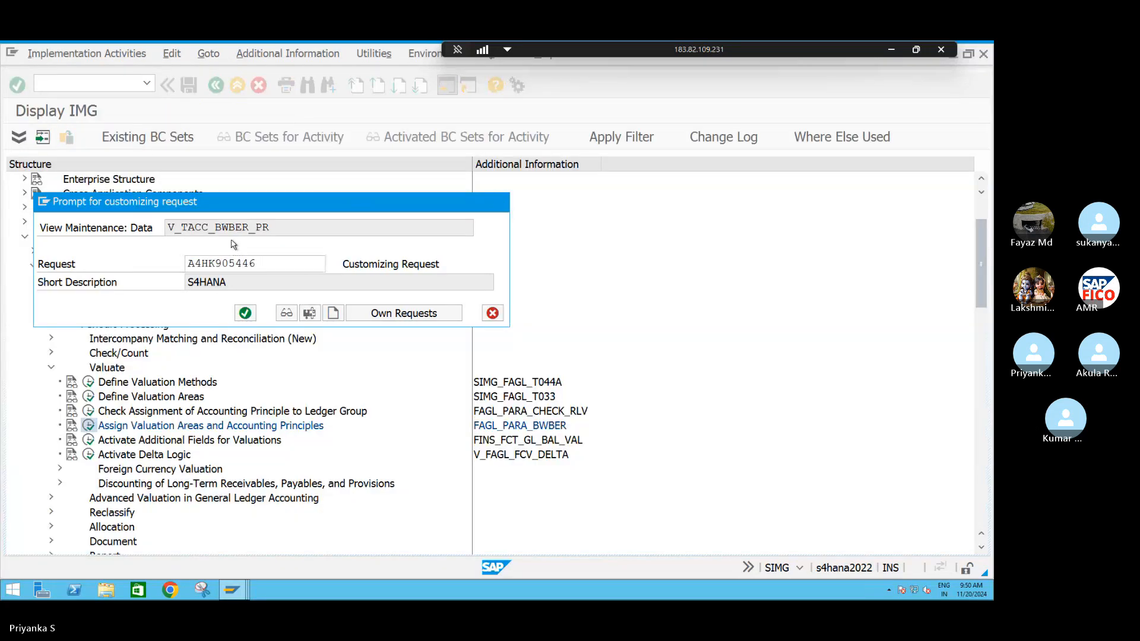
{"action": "key", "text": "Return"}
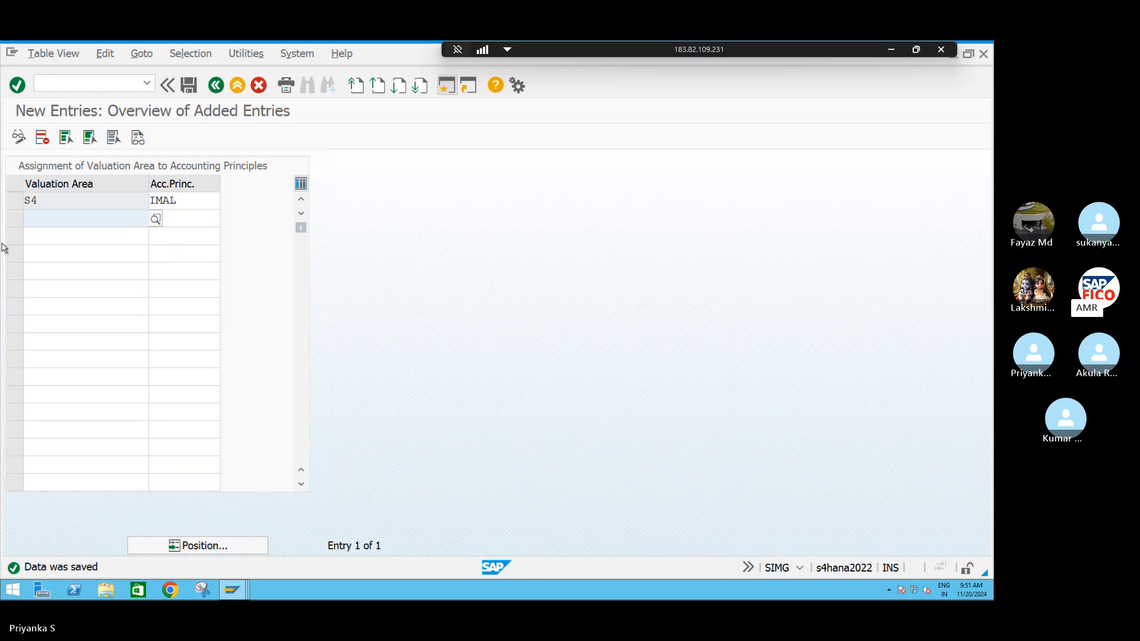
{"action": "left_click", "coordinate": [97, 82]}
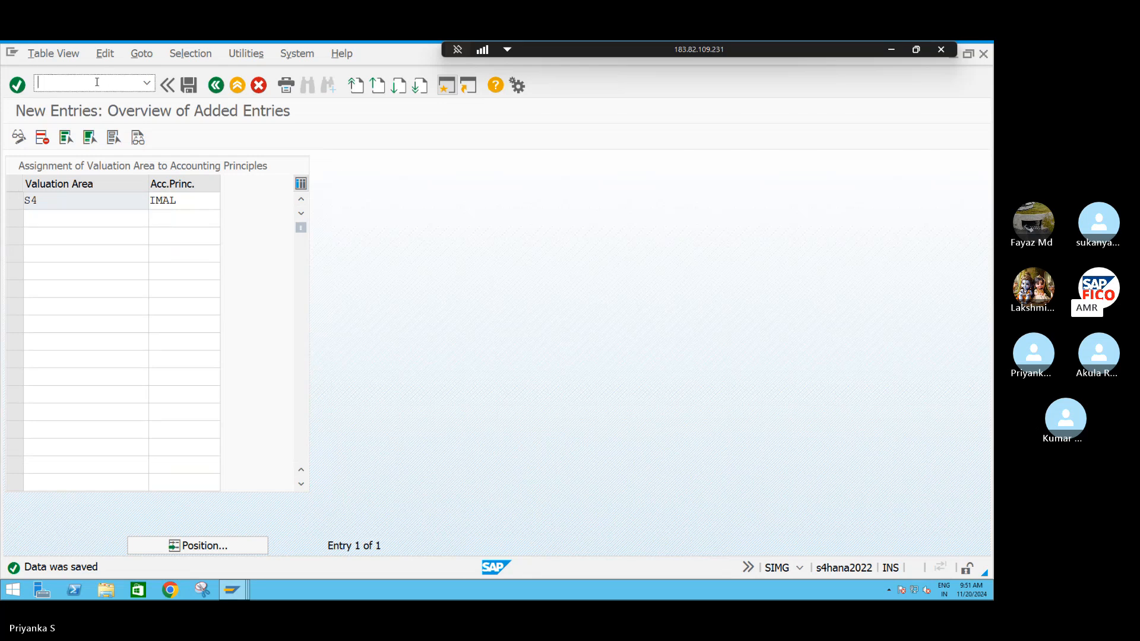
Run transaction /NFS00 and expand the current liabilities, indirect expenses, income, current assets and secured loans account groups of company code S411.
{"action": "type", "text": "/NFS00"}
{"action": "key", "text": "Return"}
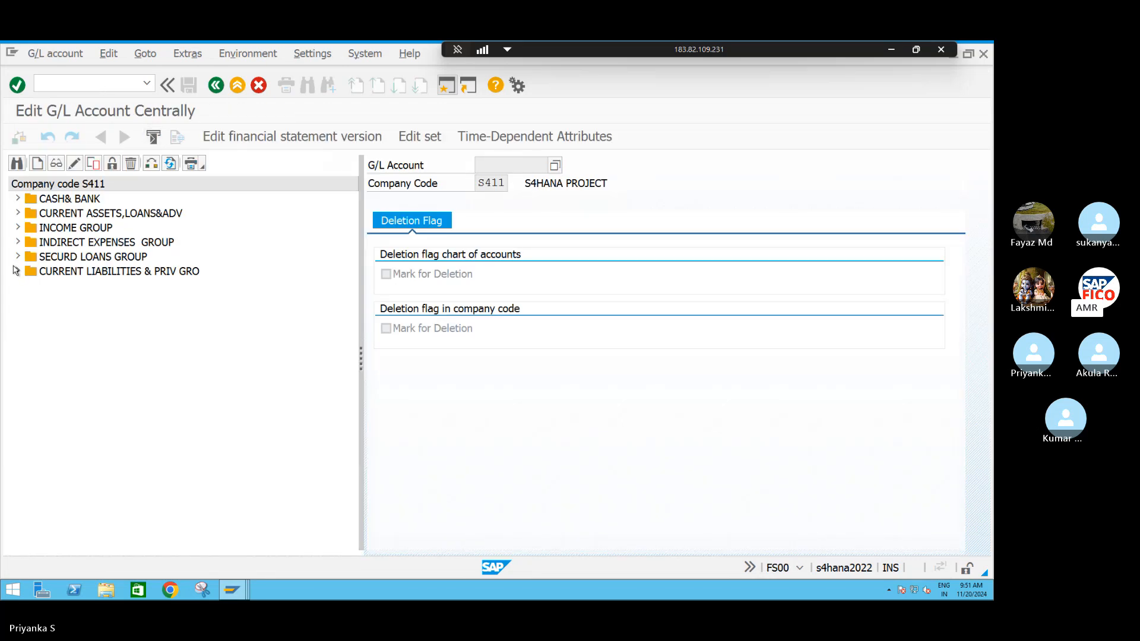
{"action": "left_click", "coordinate": [16, 272]}
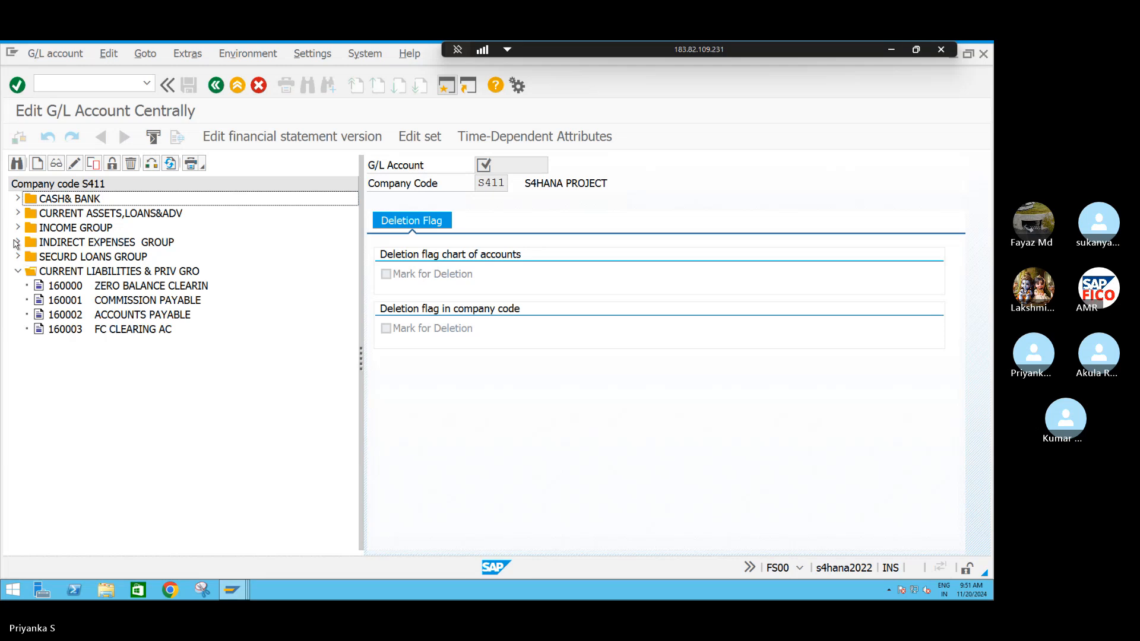
{"action": "left_click", "coordinate": [18, 242]}
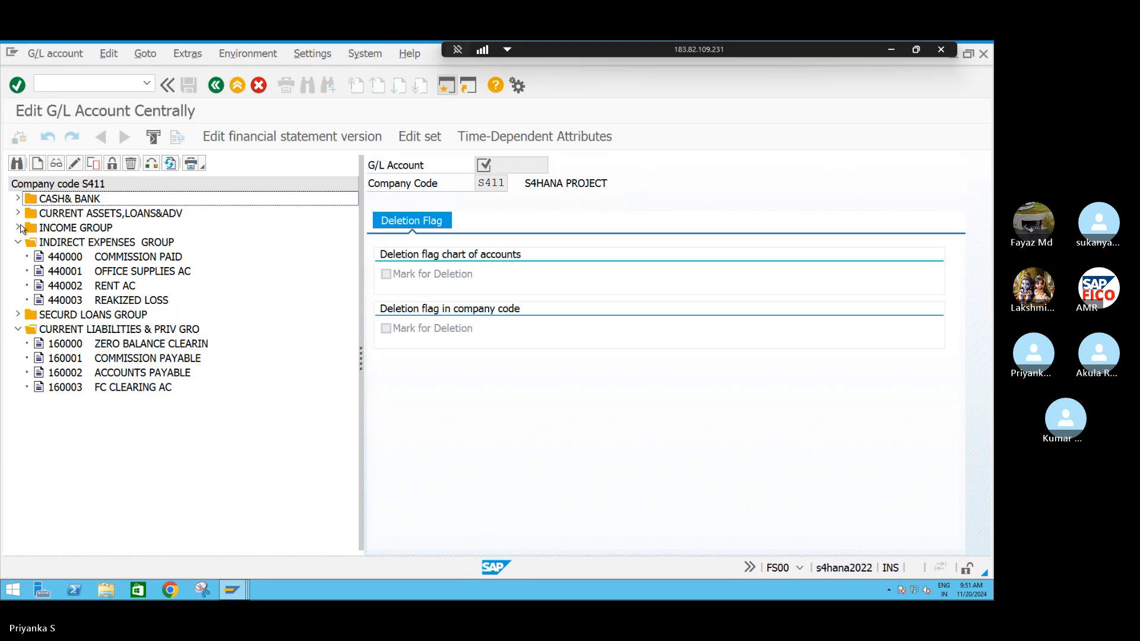
{"action": "left_click", "coordinate": [18, 228]}
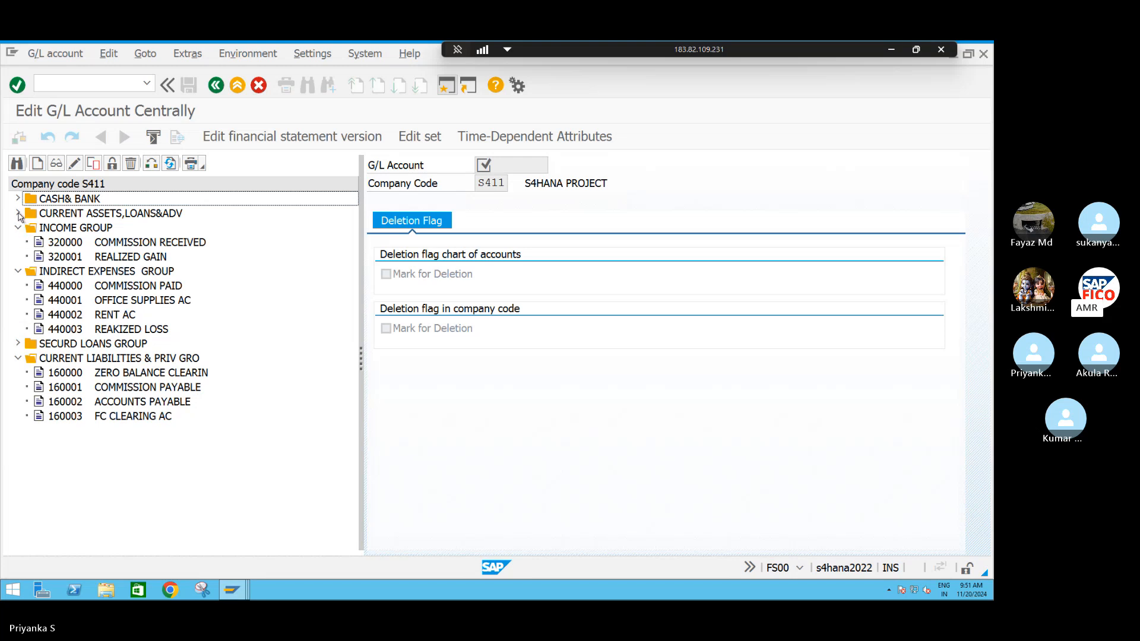
{"action": "left_click", "coordinate": [18, 213]}
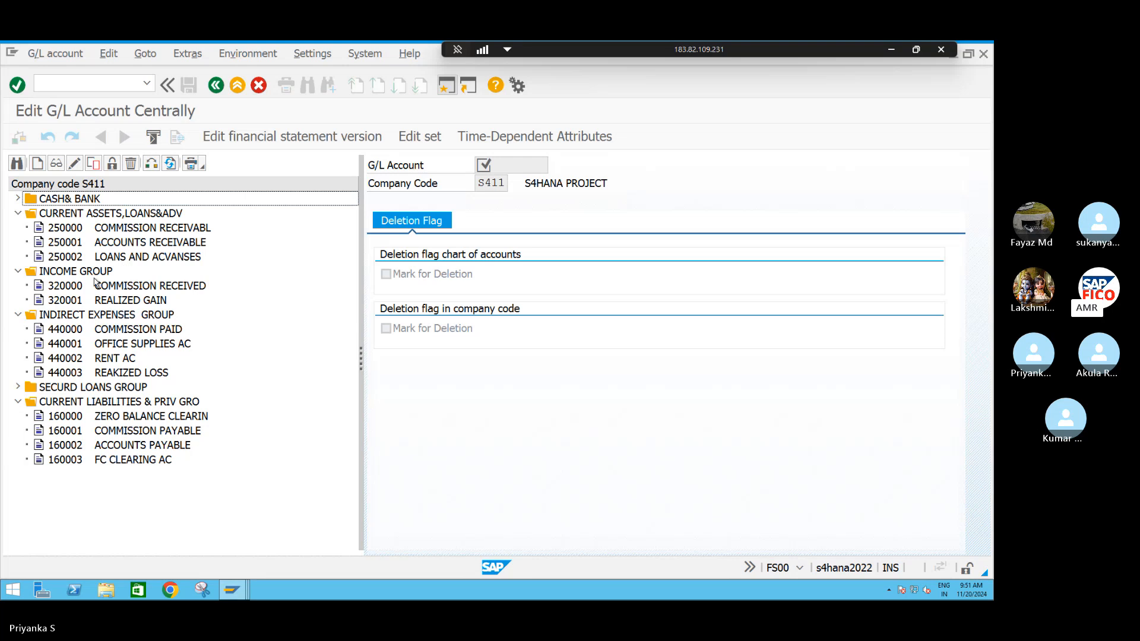
{"action": "left_click", "coordinate": [18, 387]}
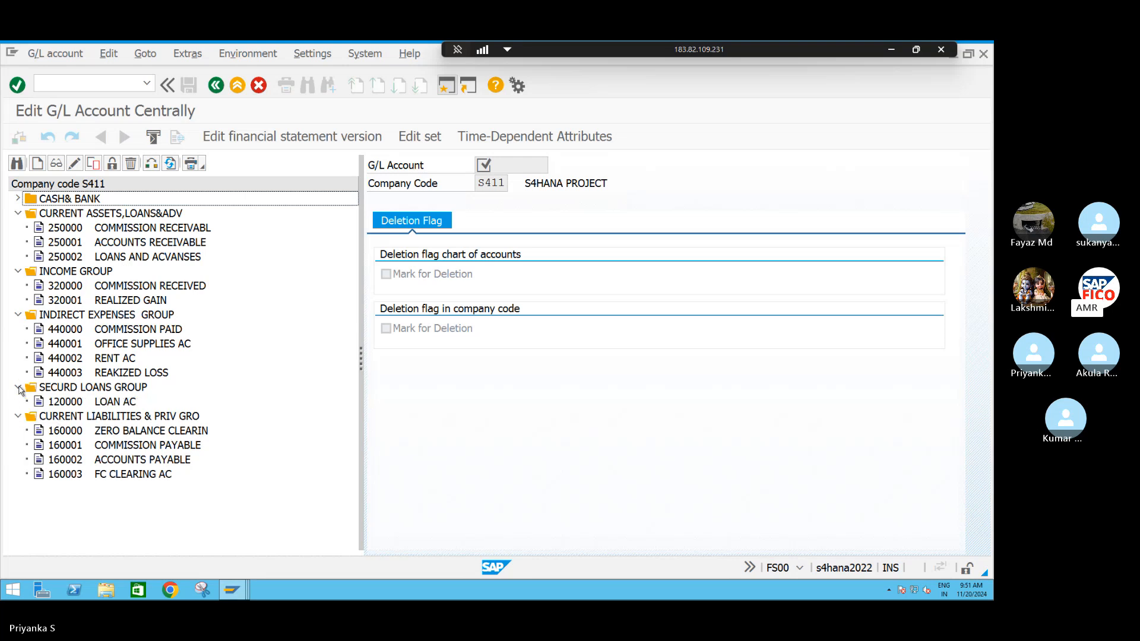
Set the exchange rate difference key of the LOAN AC G/L account to IAEK in its control data and save the account.
{"action": "left_click", "coordinate": [65, 402]}
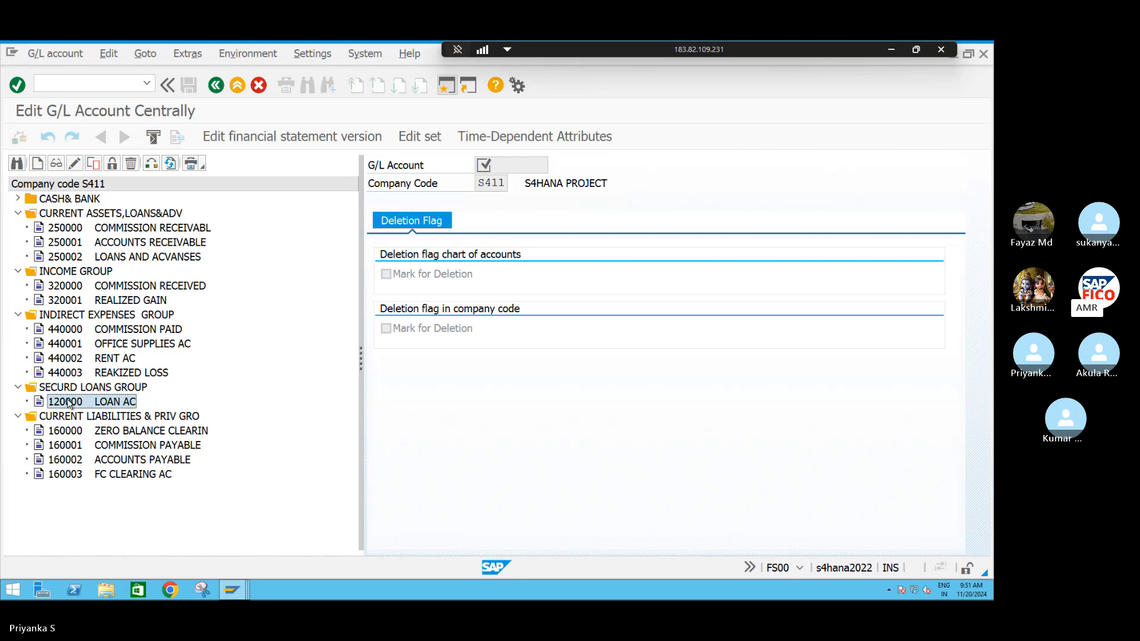
{"action": "left_click", "coordinate": [74, 164]}
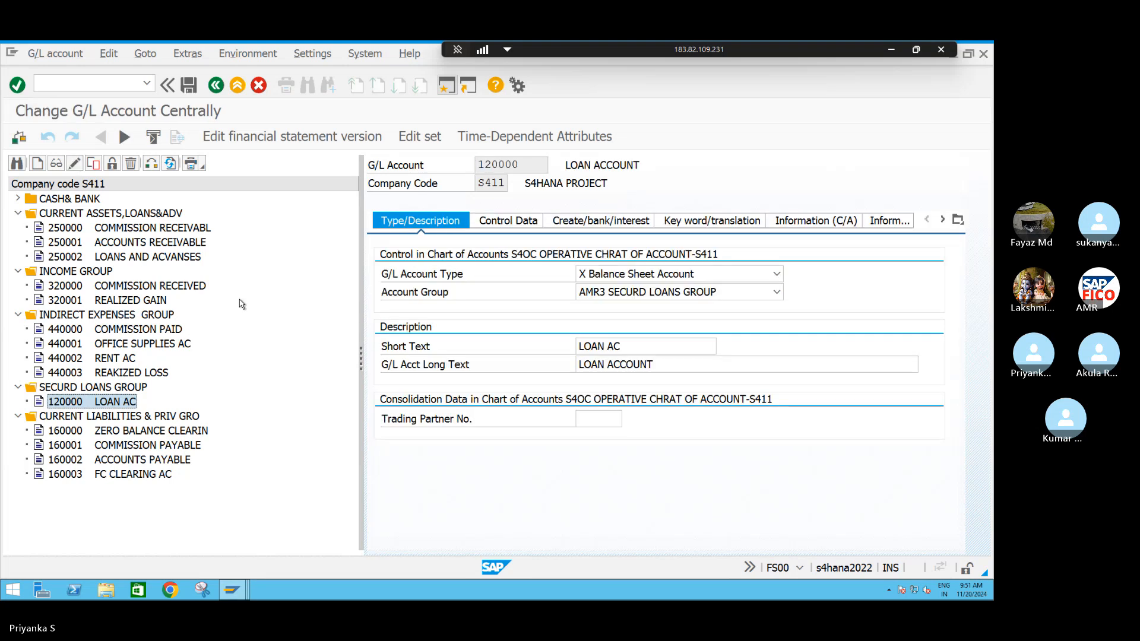
{"action": "left_click", "coordinate": [489, 223]}
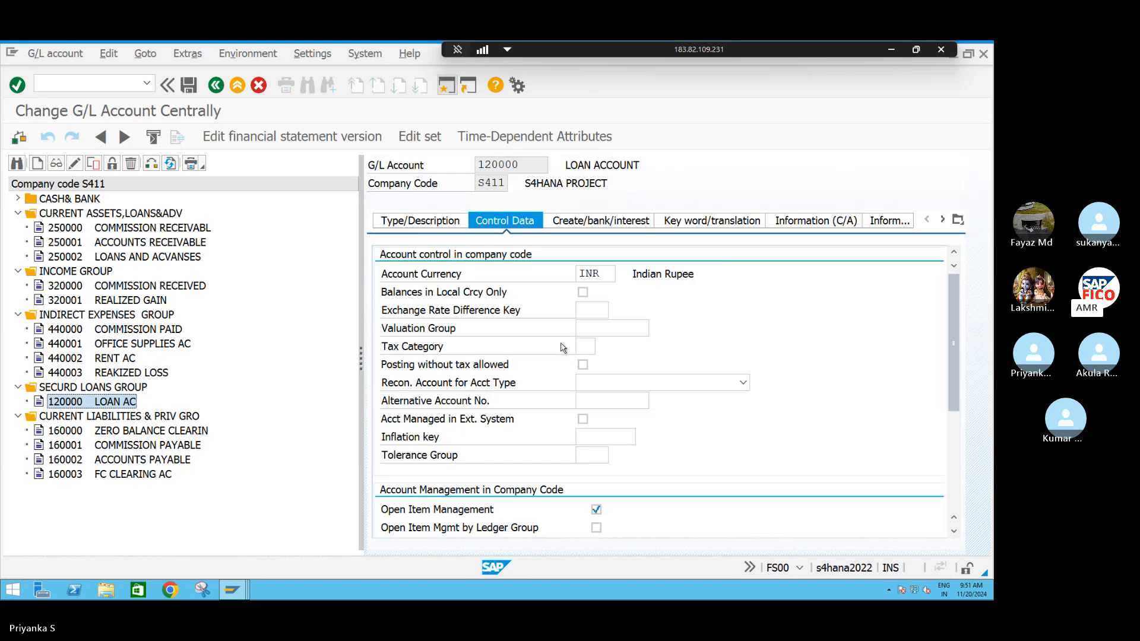
{"action": "left_click", "coordinate": [600, 307]}
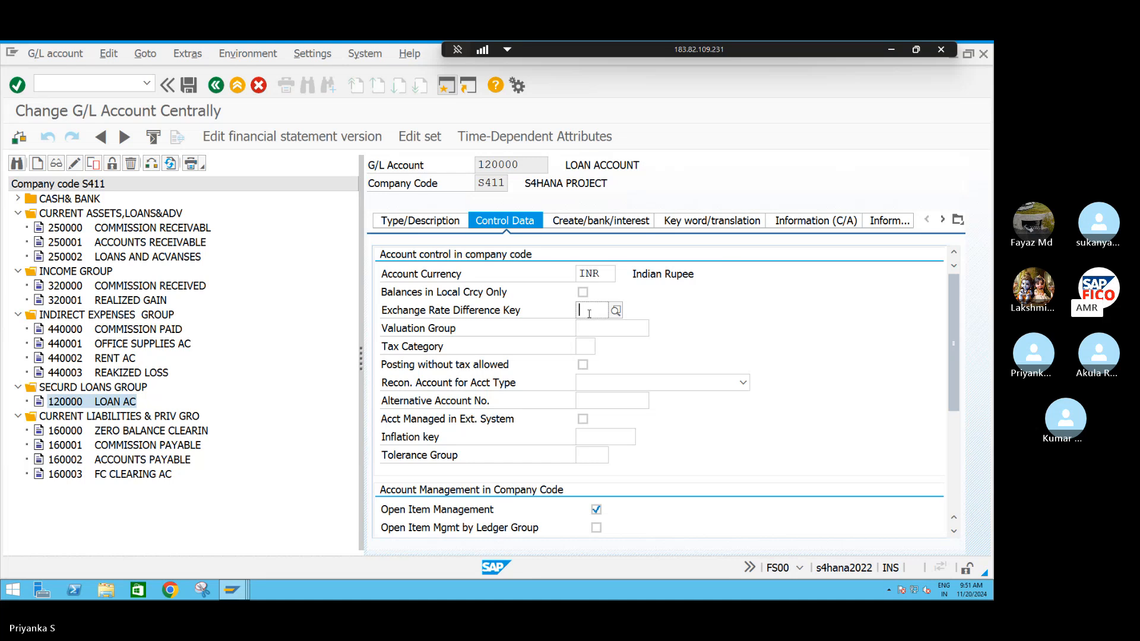
{"action": "type", "text": "IAEK"}
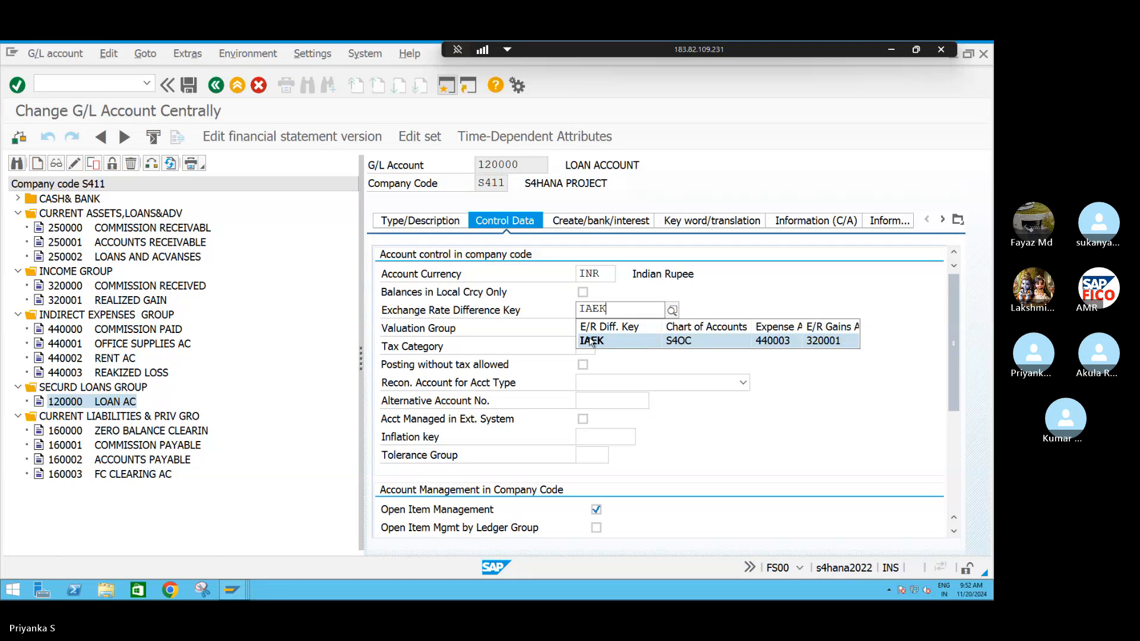
{"action": "left_click", "coordinate": [695, 351]}
{"action": "key", "text": "ctrl+s"}
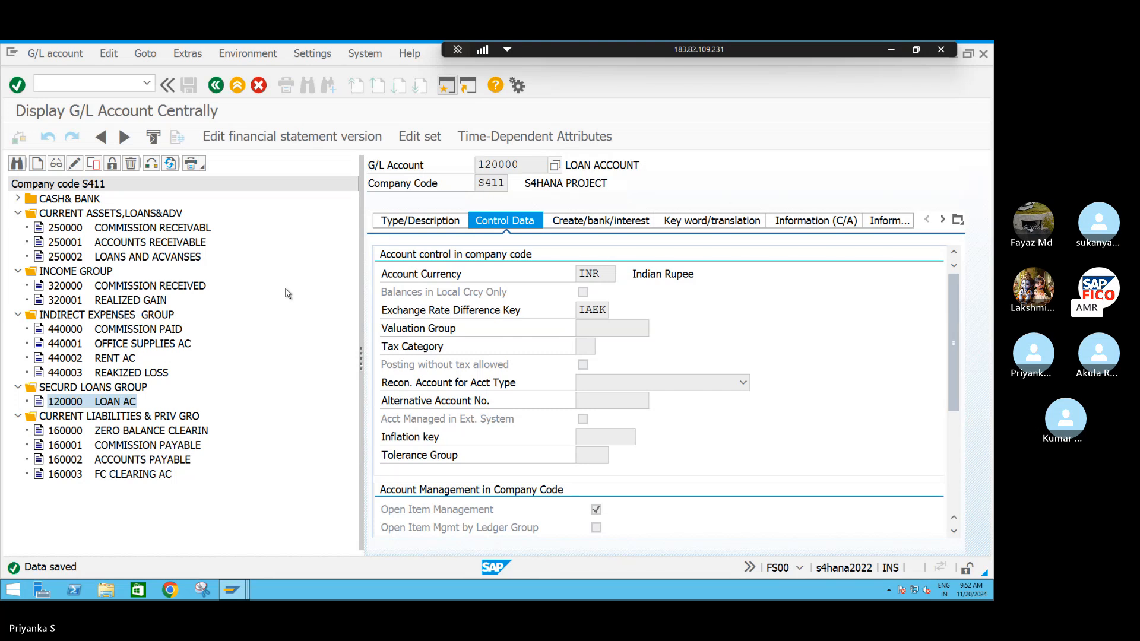
Set the exchange rate difference key of CASH AC in the CASH& BANK group to IAEK and save the account.
{"action": "left_click", "coordinate": [19, 199]}
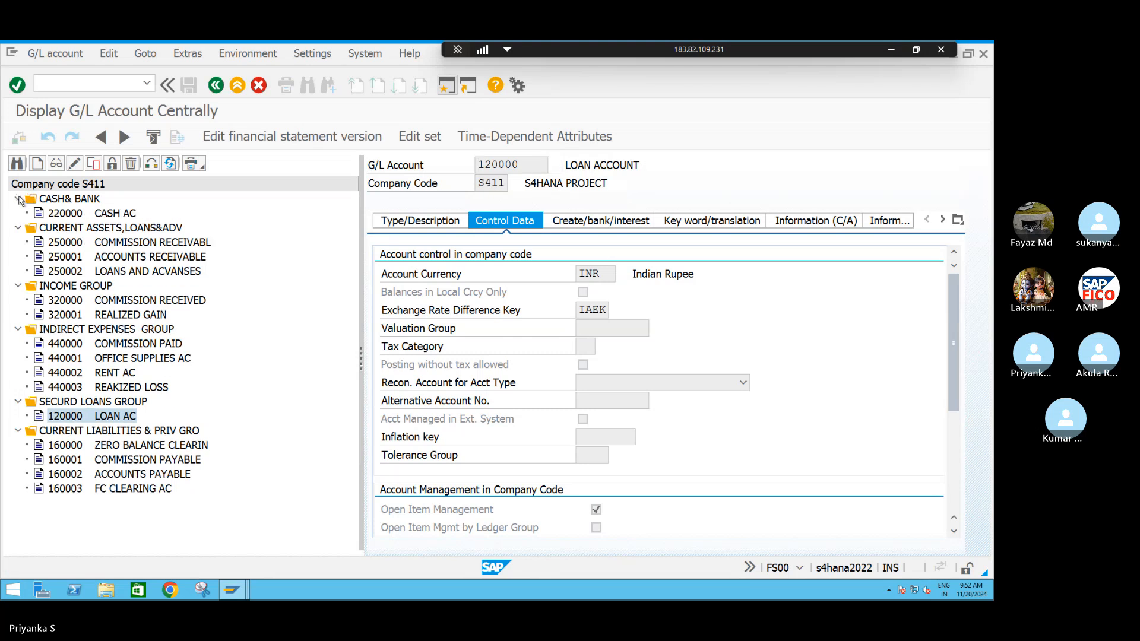
{"action": "left_click", "coordinate": [86, 217]}
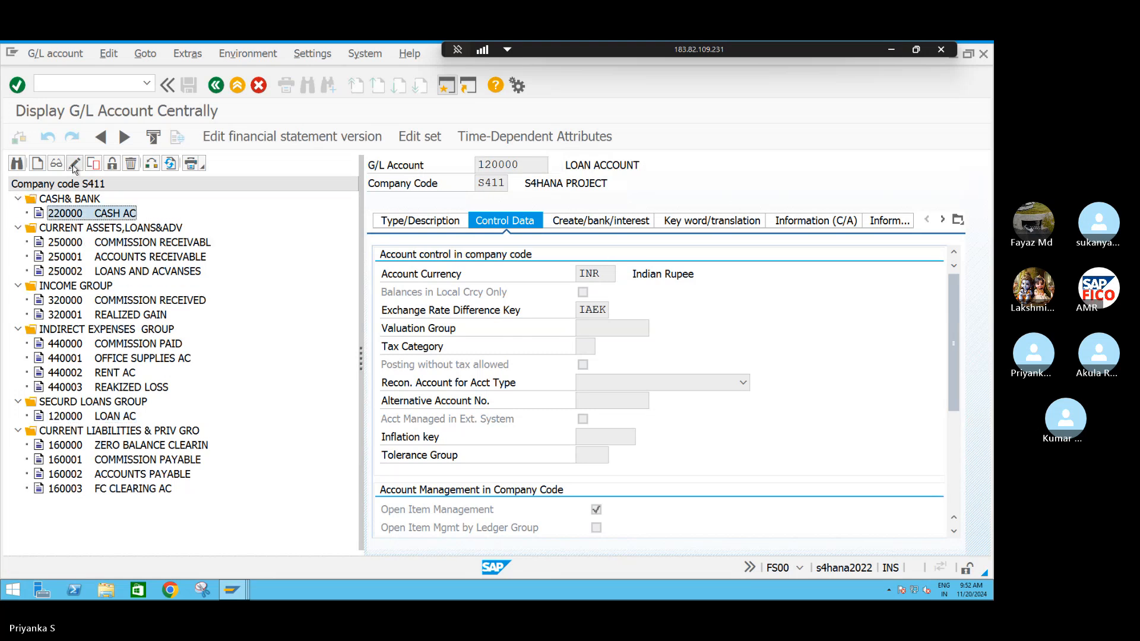
{"action": "left_click", "coordinate": [75, 165]}
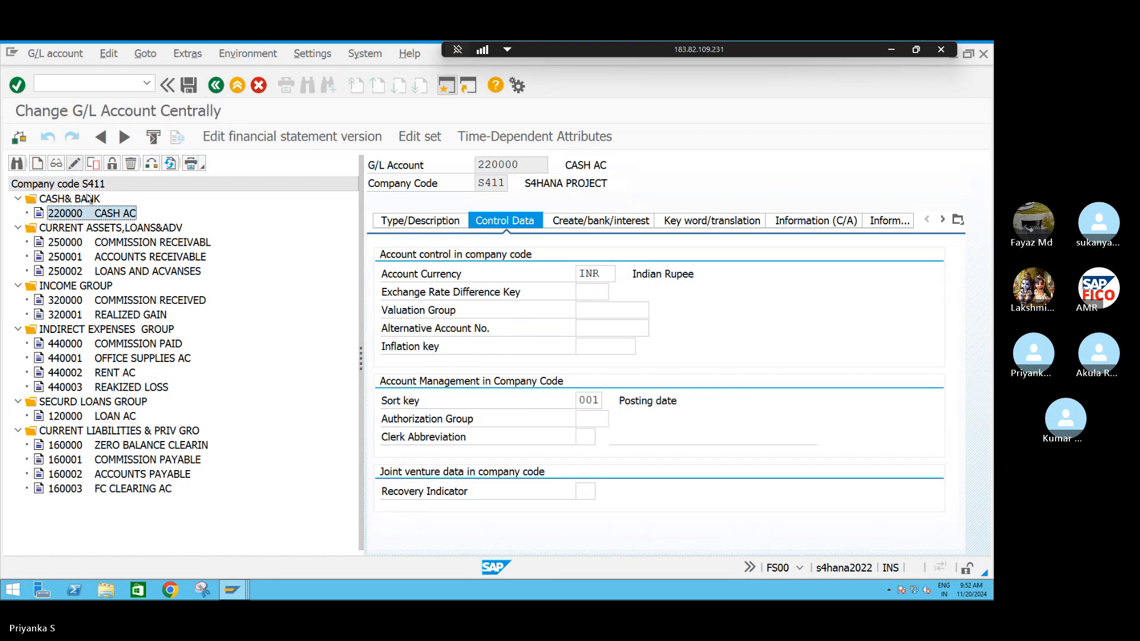
{"action": "left_click", "coordinate": [594, 291]}
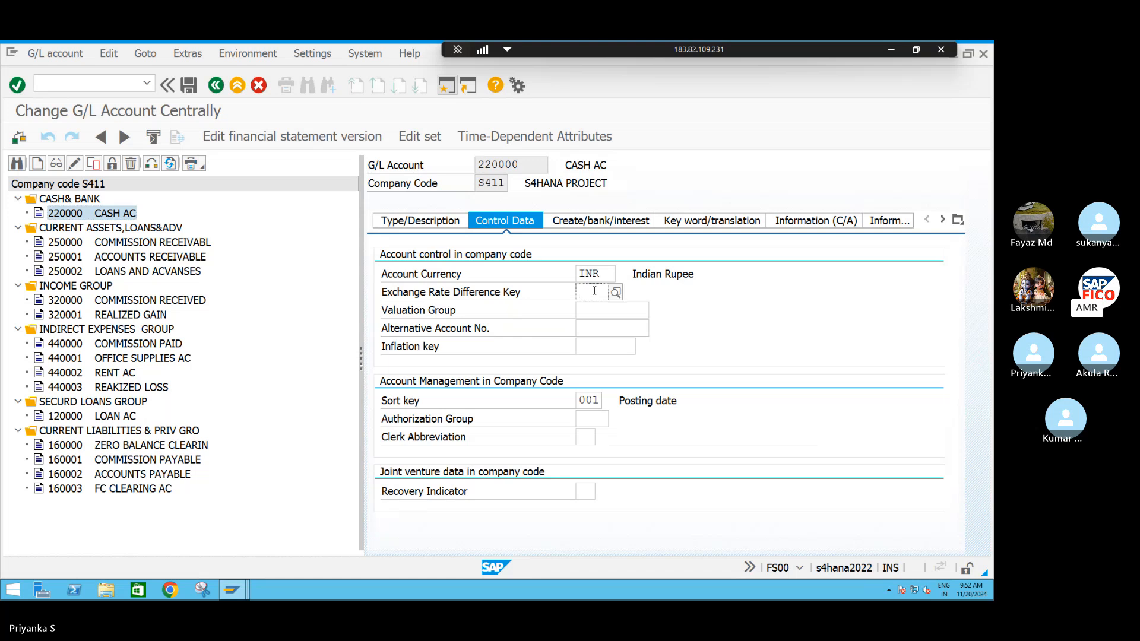
{"action": "type", "text": "IAEK"}
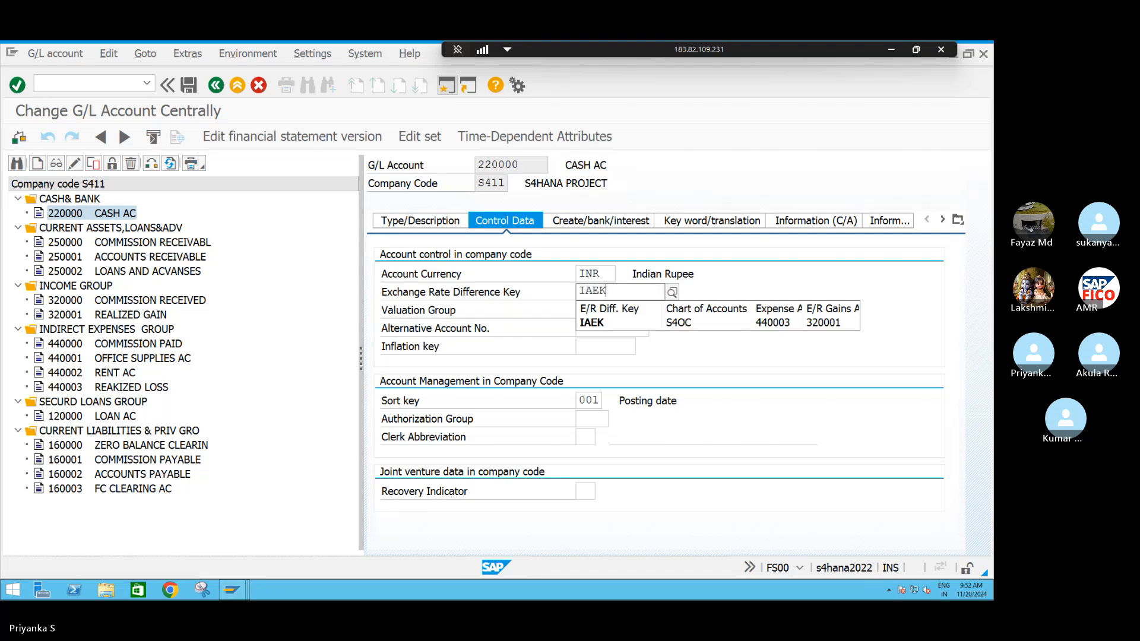
{"action": "left_click", "coordinate": [582, 326]}
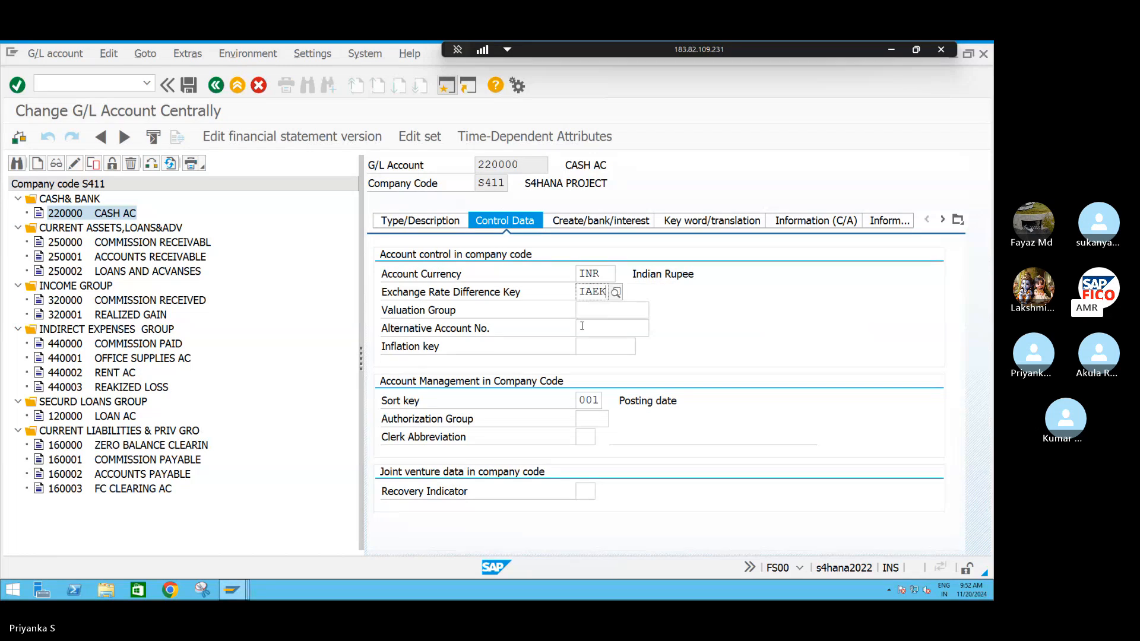
{"action": "key", "text": "ctrl+s"}
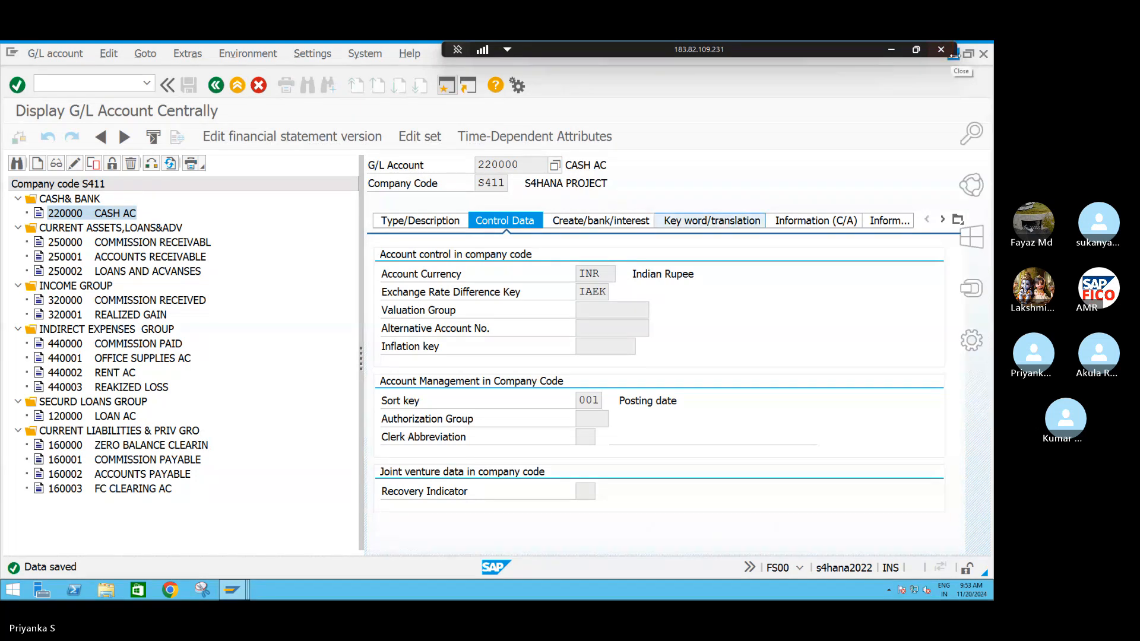
Minimize the SAP window and the remote desktop session to switch to the Word document with the loan entries.
{"action": "left_click_drag", "start_coordinate": [834, 55], "coordinate": [686, 55]}
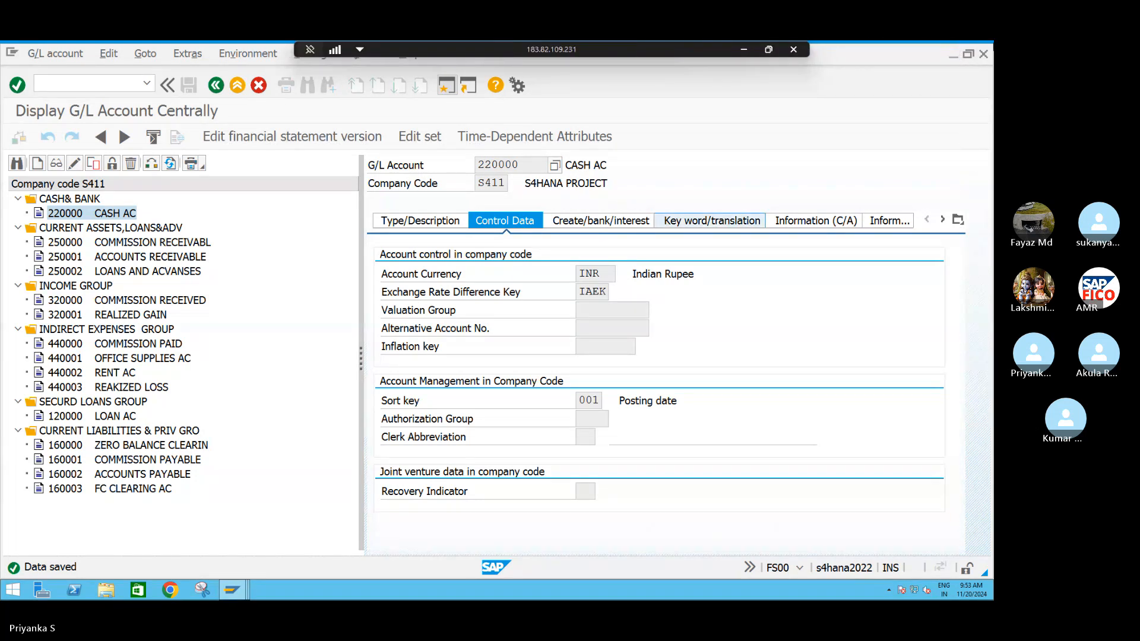
{"action": "left_click", "coordinate": [951, 55]}
{"action": "left_click", "coordinate": [952, 55]}
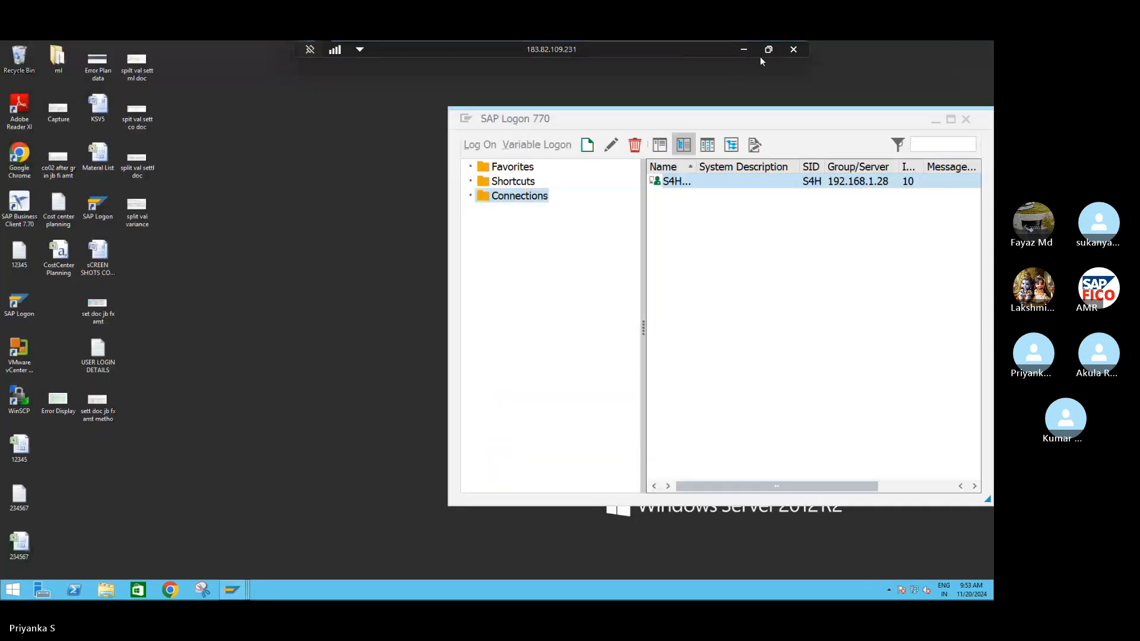
{"action": "left_click", "coordinate": [743, 49]}
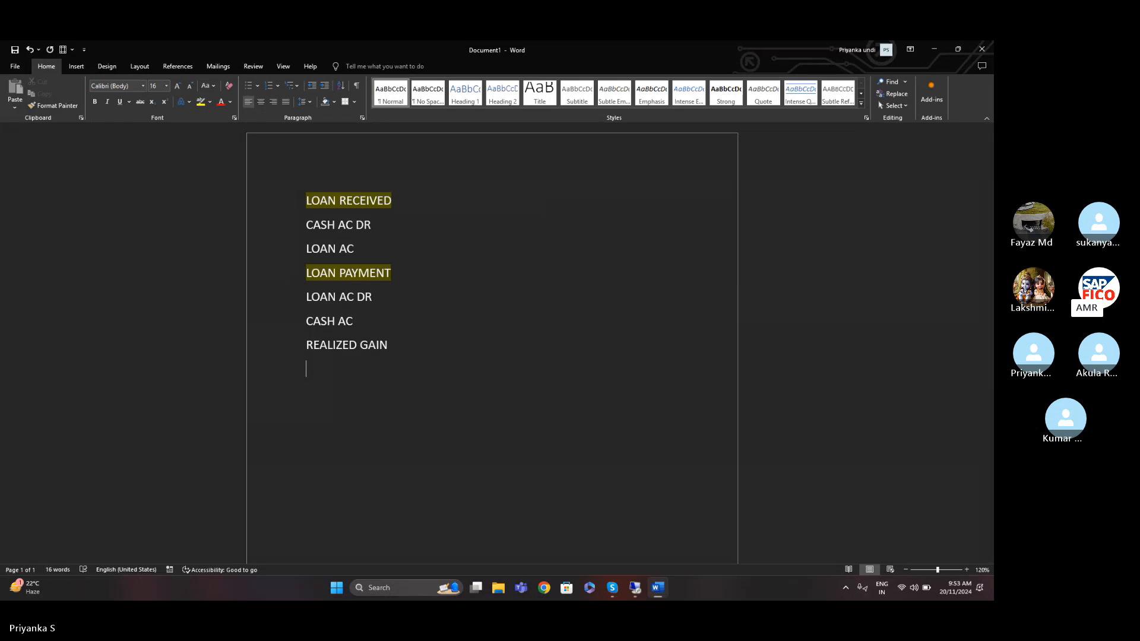
Add the line "01.12.2024 LOAN 100$ 75 = 7500" below REALIZED GAIN and start a new line.
{"action": "type", "text": "01.12.2024"}
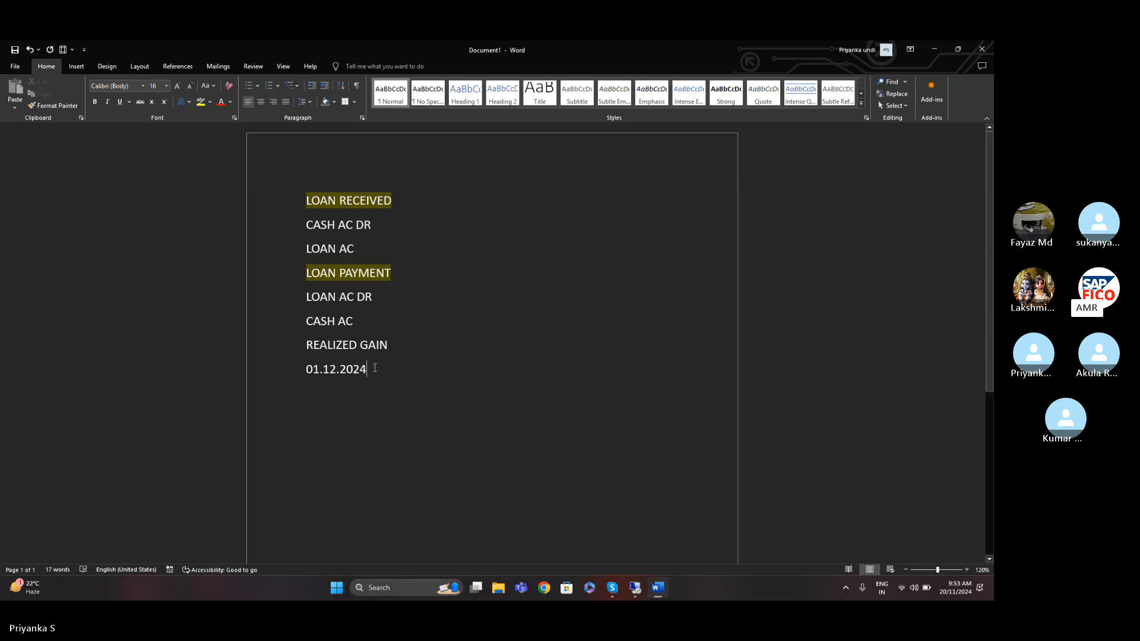
{"action": "type", "text": "LO"}
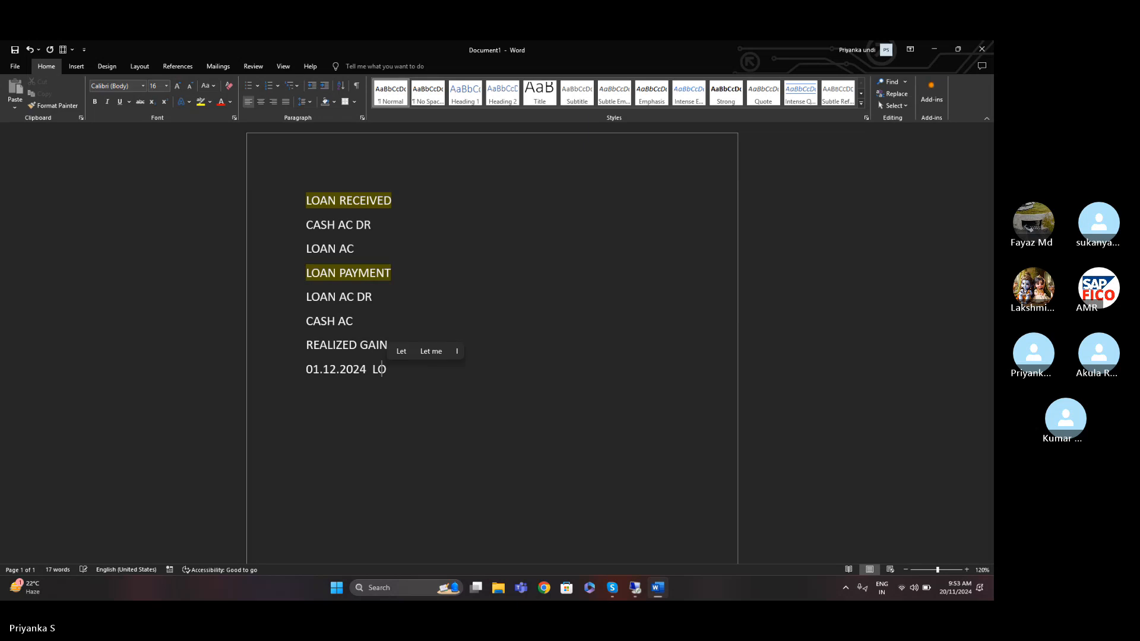
{"action": "type", "text": "AN"}
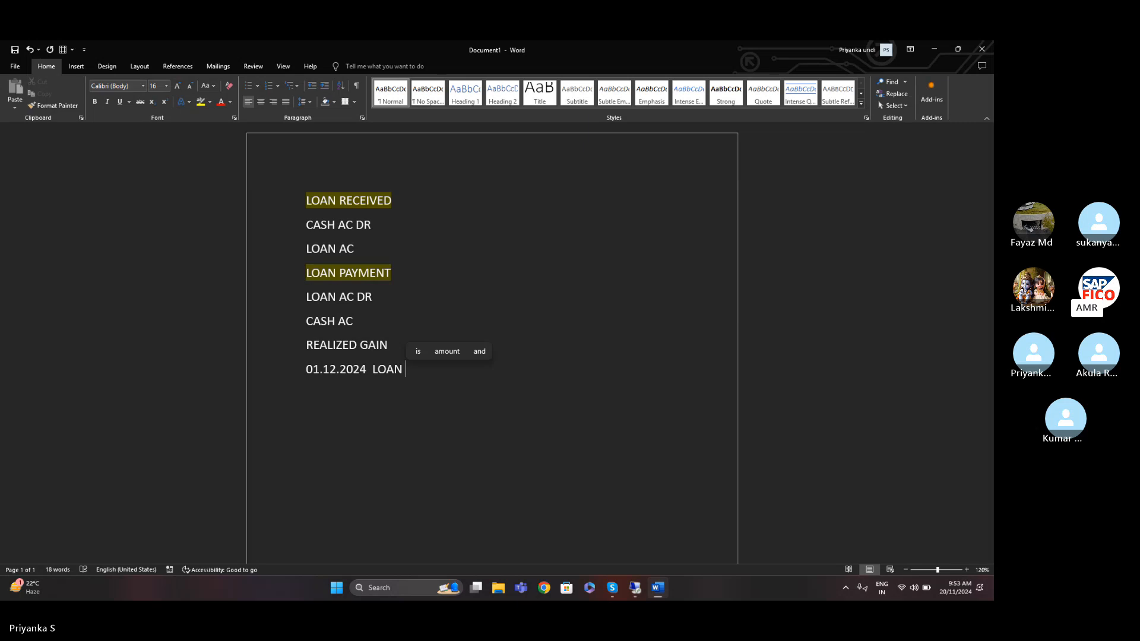
{"action": "type", "text": " 100$"}
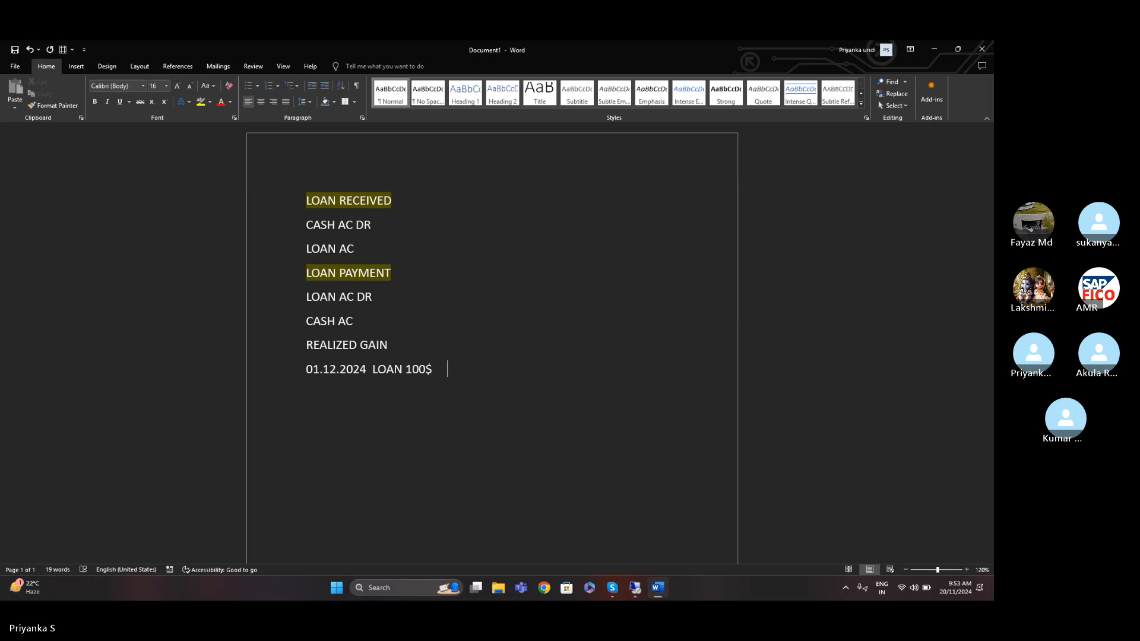
{"action": "type", "text": "75"}
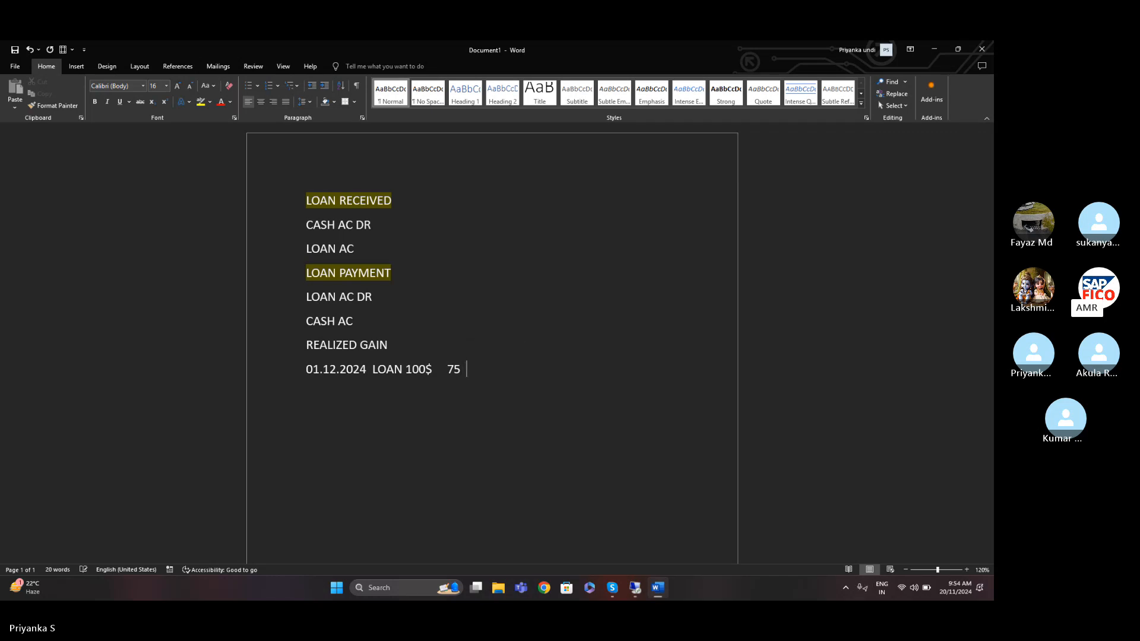
{"action": "key", "text": "Tab"}
{"action": "type", "text": "= 7500"}
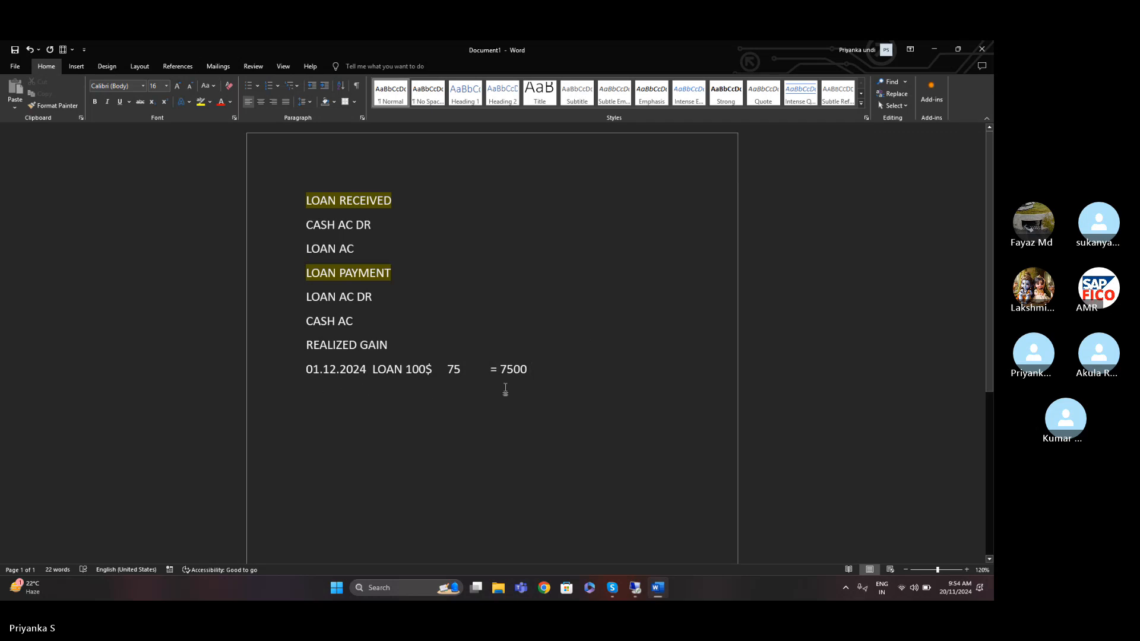
{"action": "key", "text": "Return"}
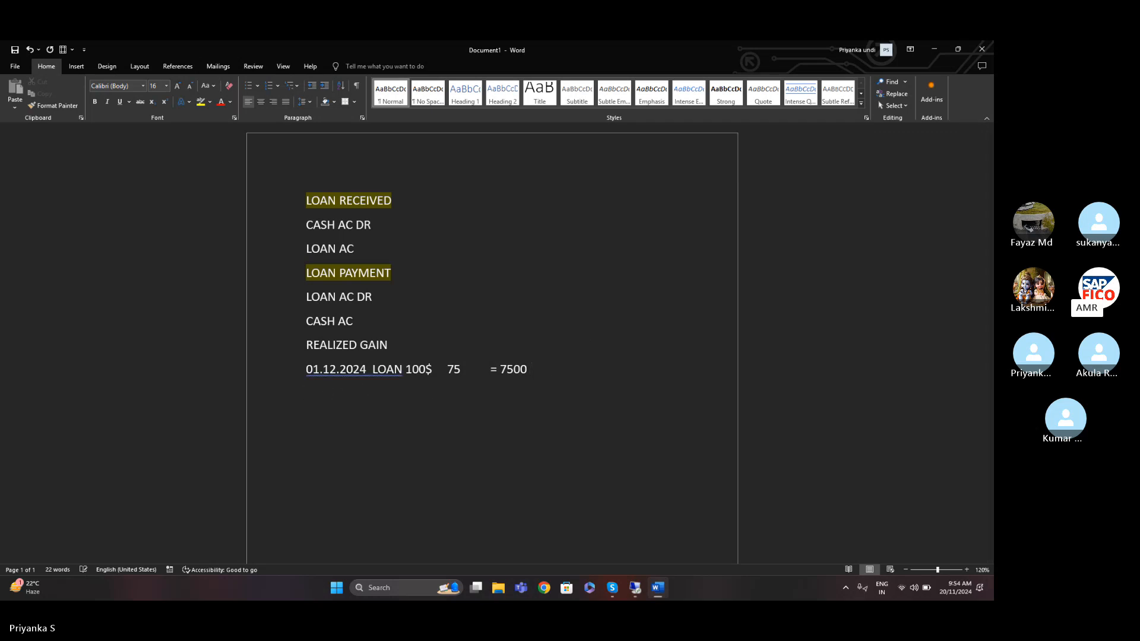
Enter the date 10.12.2024 on the new line and correct the double space before LOAN in the line above.
{"action": "type", "text": "10.12.2024"}
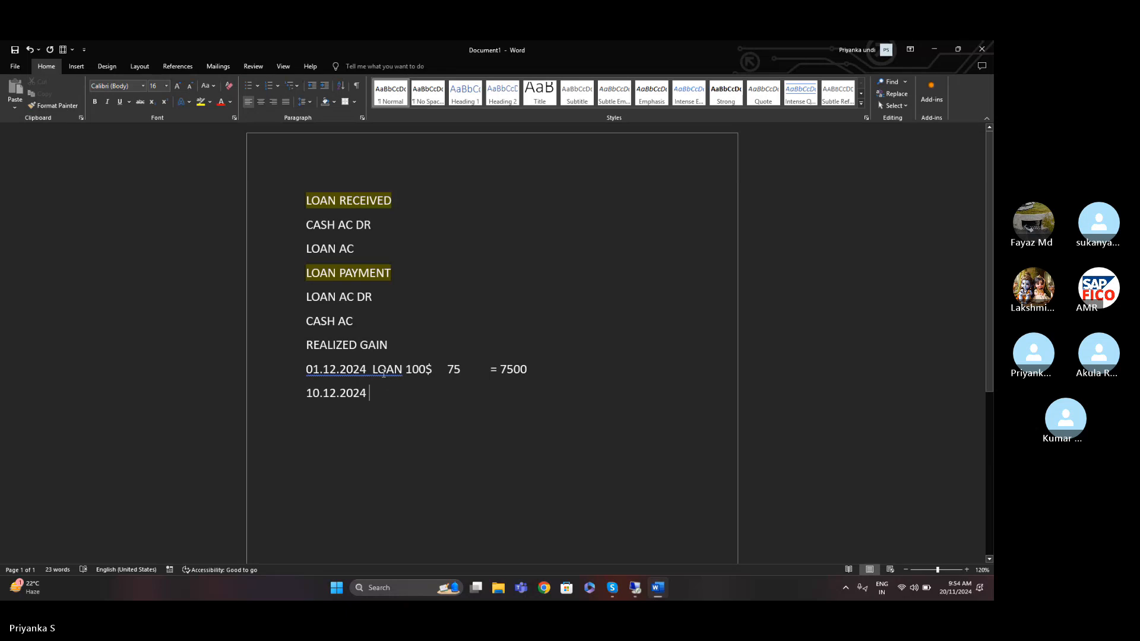
{"action": "right_click", "coordinate": [371, 368]}
{"action": "left_click", "coordinate": [344, 383]}
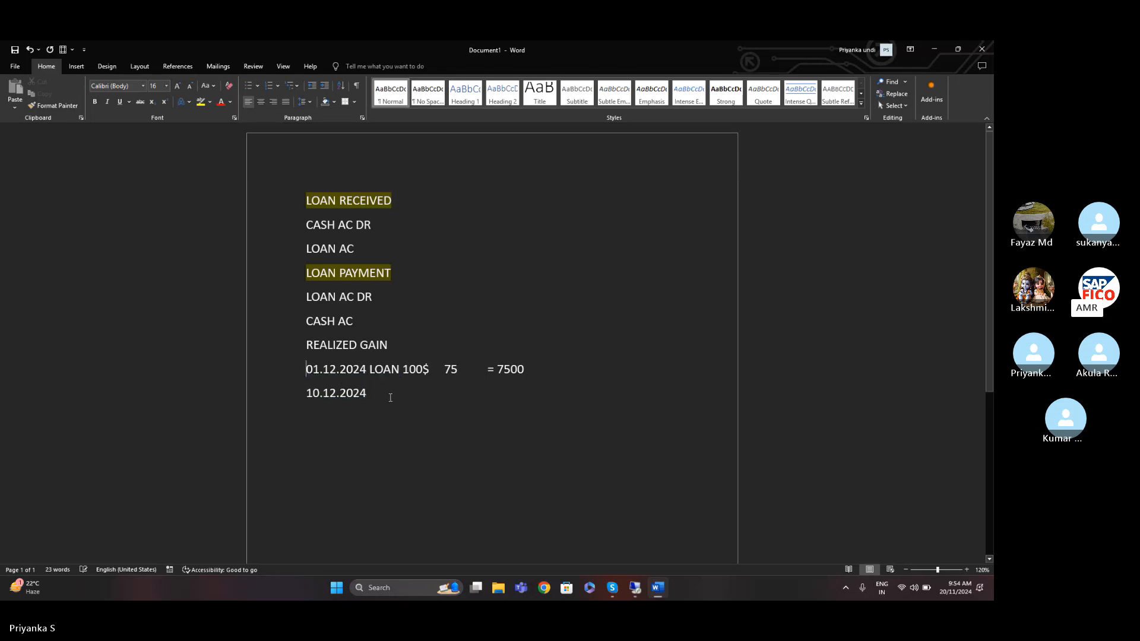
Complete the 10.12.2024 line with LOAN 100$, the rate 85 and the amount = 8500, spaced like the line above.
{"action": "type", "text": "100"}
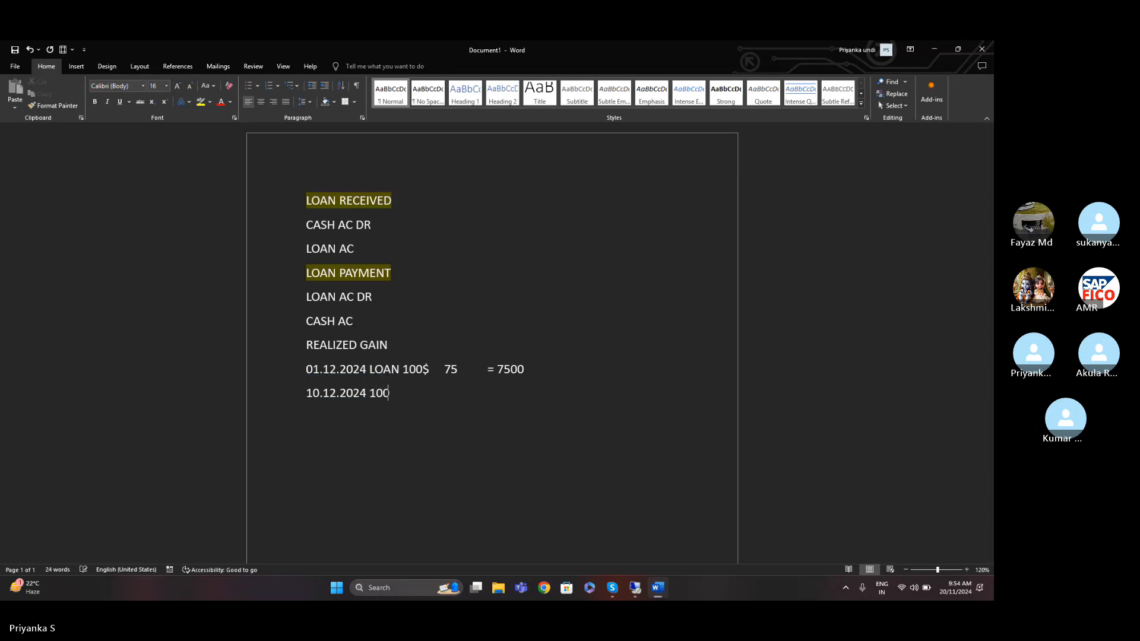
{"action": "type", "text": "$"}
{"action": "type", "text": "LOAN"}
{"action": "left_click", "coordinate": [452, 394]}
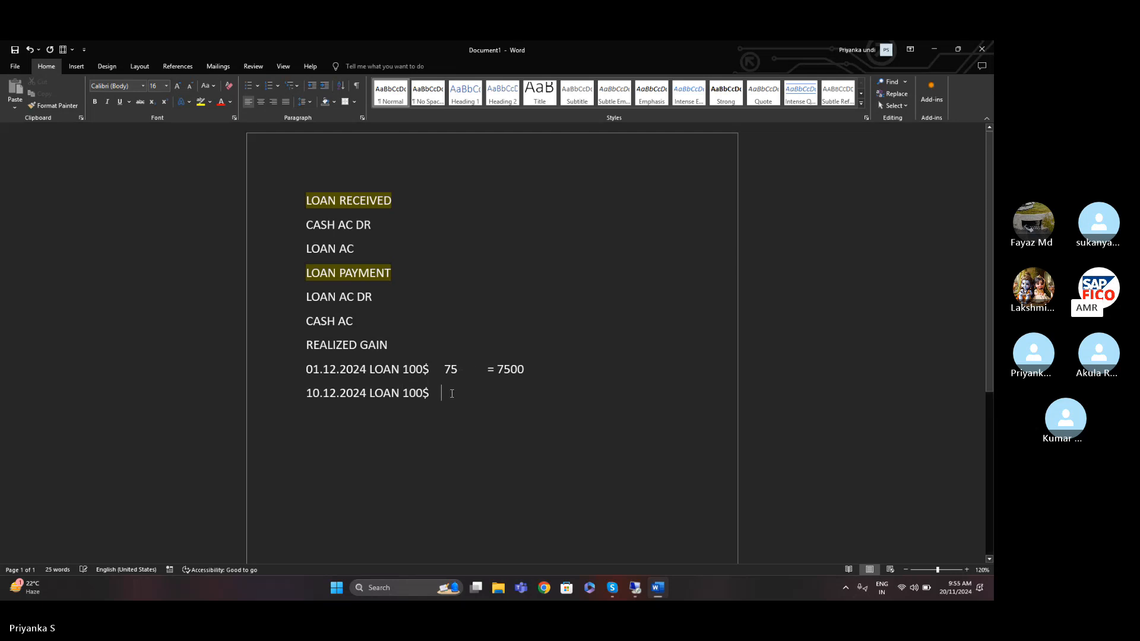
{"action": "key", "text": "Tab"}
{"action": "type", "text": "85"}
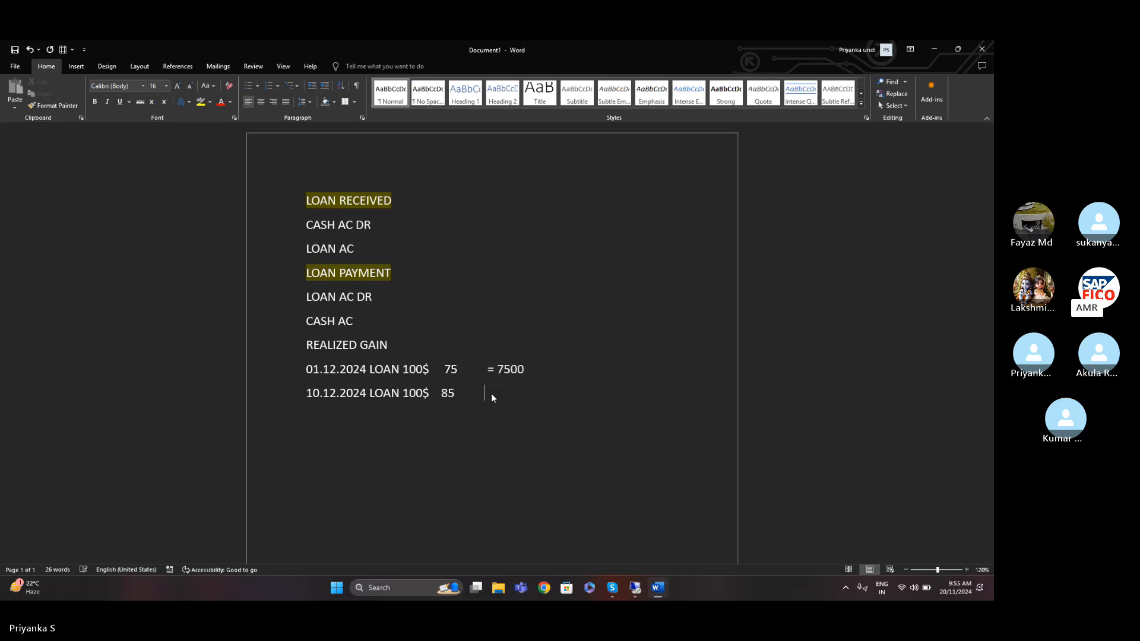
{"action": "key", "text": "Tab"}
{"action": "type", "text": "= 8500"}
{"action": "left_click", "coordinate": [564, 369]}
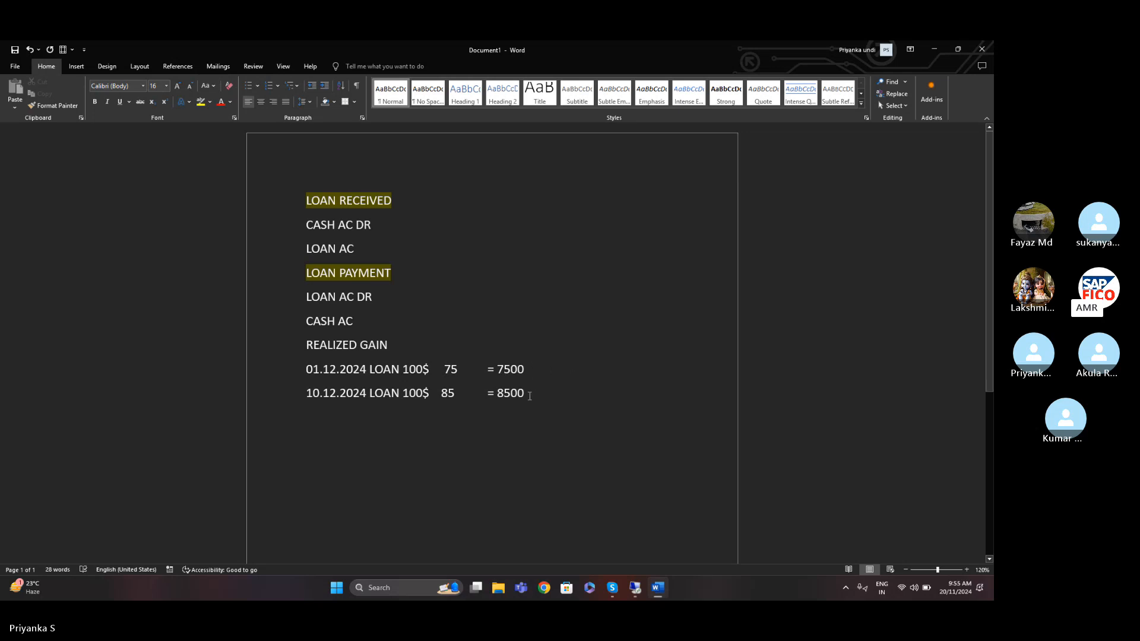
Add the line LOSS 1000 below the 10.12.2024 loan line and remove the stray backslash after 8500.
{"action": "left_click", "coordinate": [529, 396]}
{"action": "type", "text": "\\"}
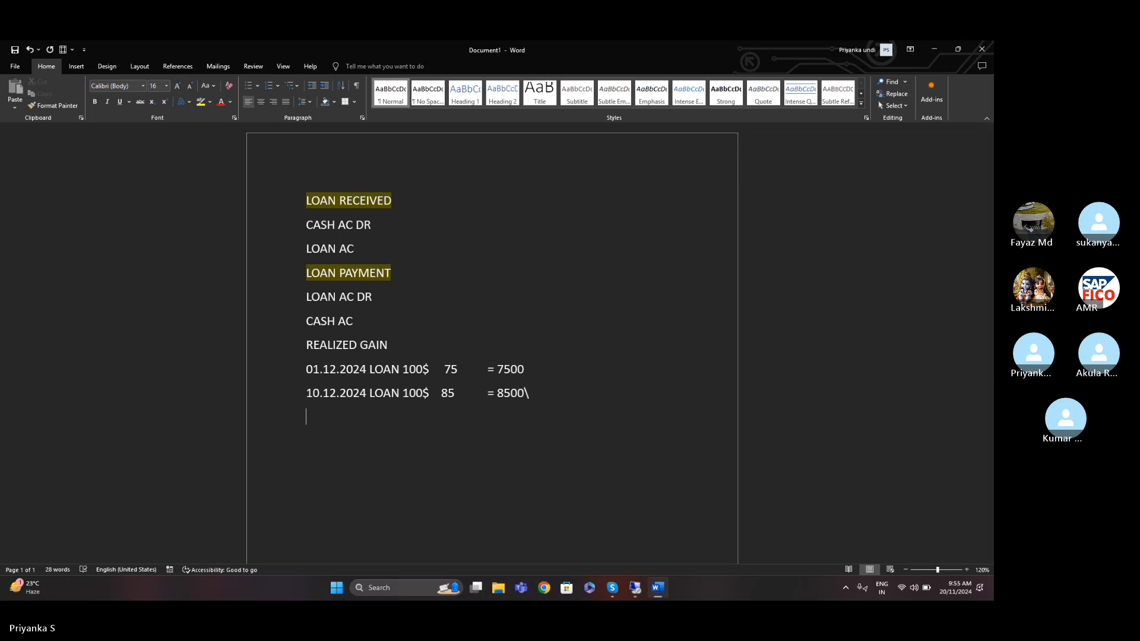
{"action": "type", "text": "LOSS "}
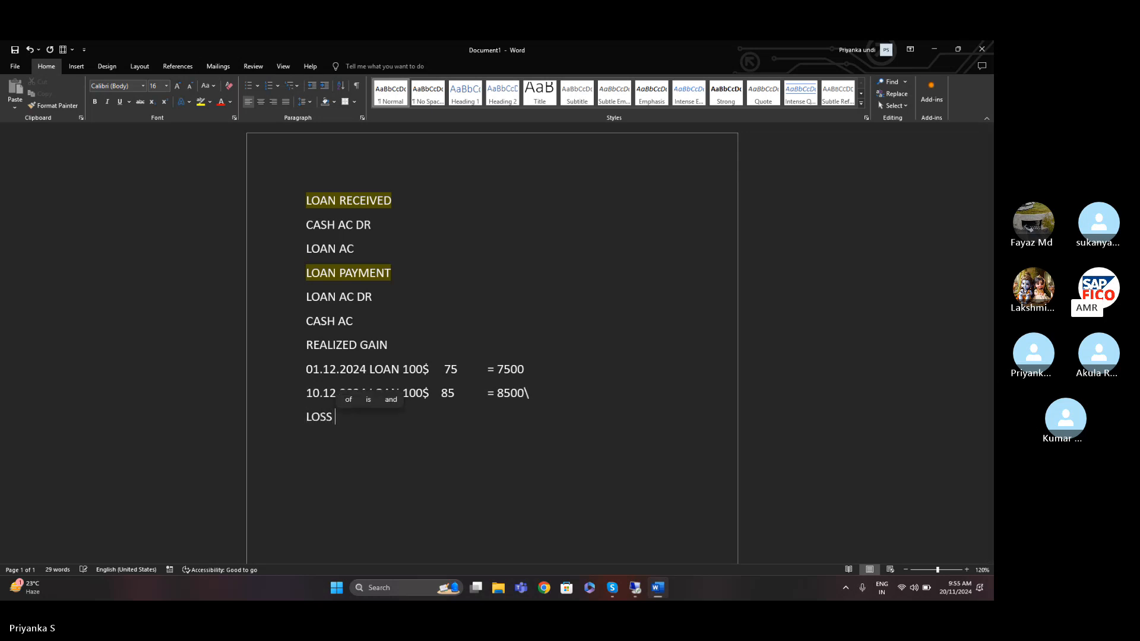
{"action": "type", "text": "1000"}
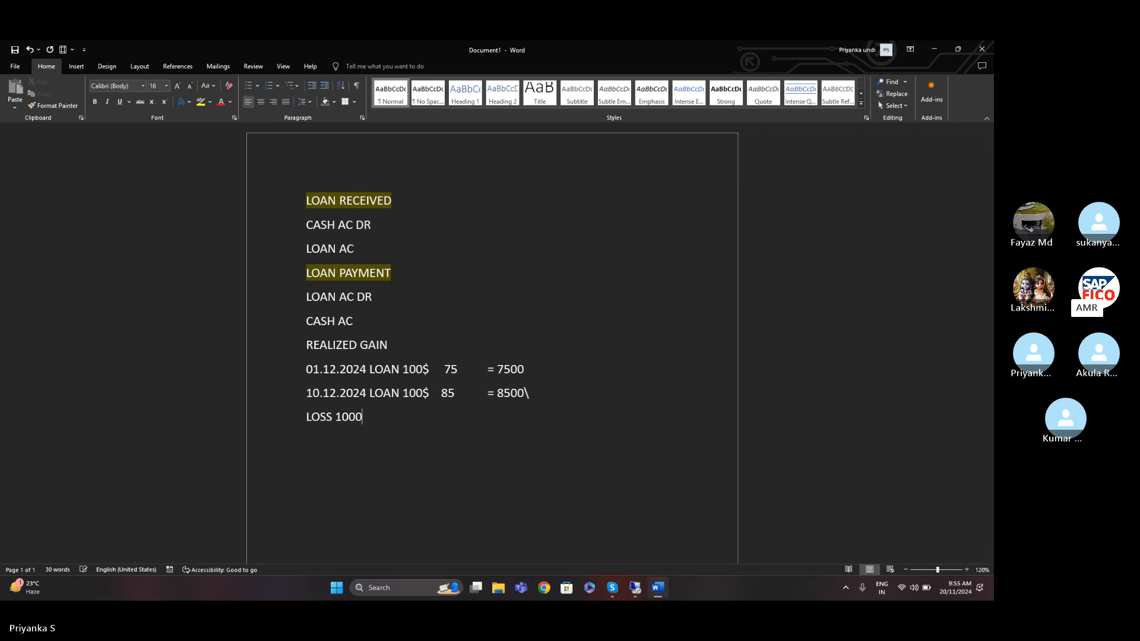
{"action": "left_click", "coordinate": [548, 388]}
{"action": "key", "text": "BackSpace"}
Switch back to the SAP window in the remote desktop session and start transaction FB50 for G/L document entry.
{"action": "left_click", "coordinate": [639, 587]}
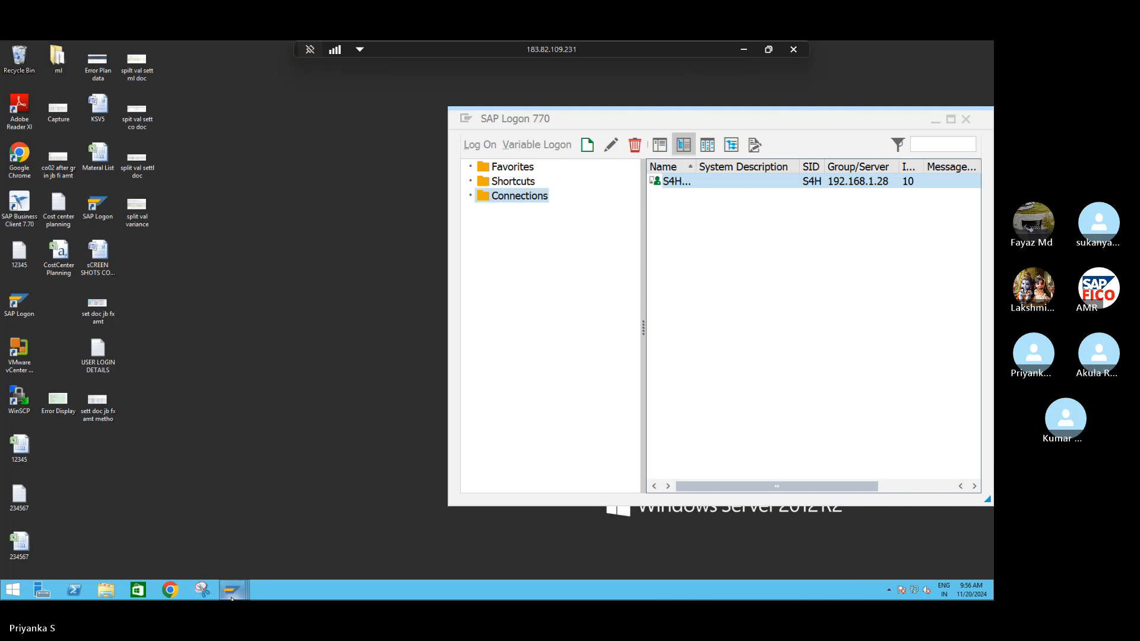
{"action": "mouse_move", "coordinate": [232, 589]}
{"action": "left_click", "coordinate": [239, 546]}
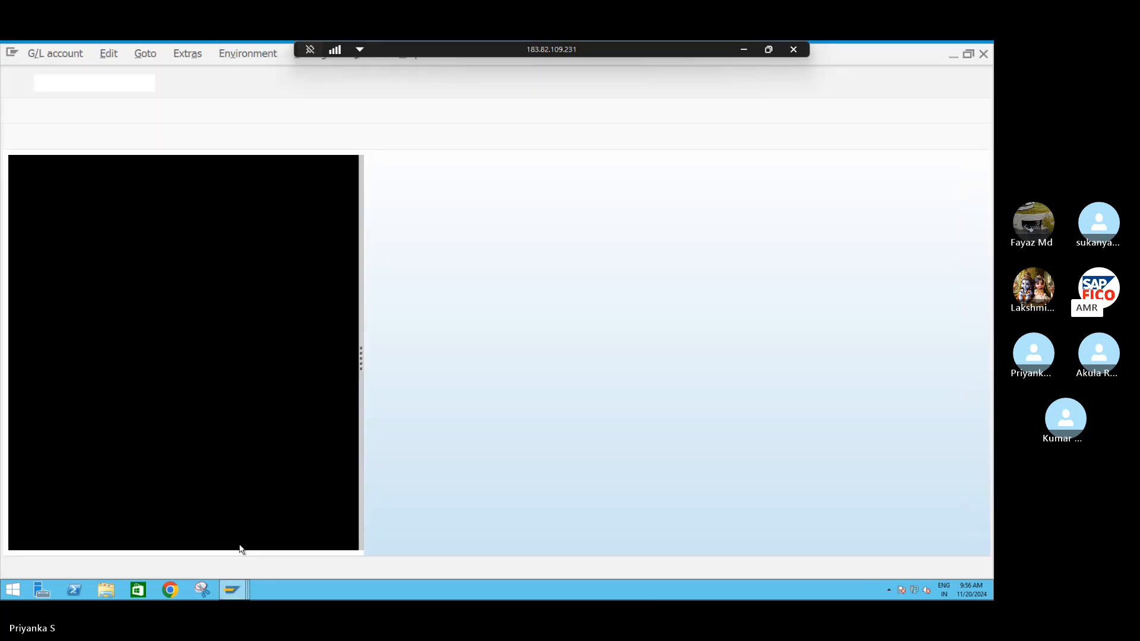
{"action": "type", "text": "/NFB50"}
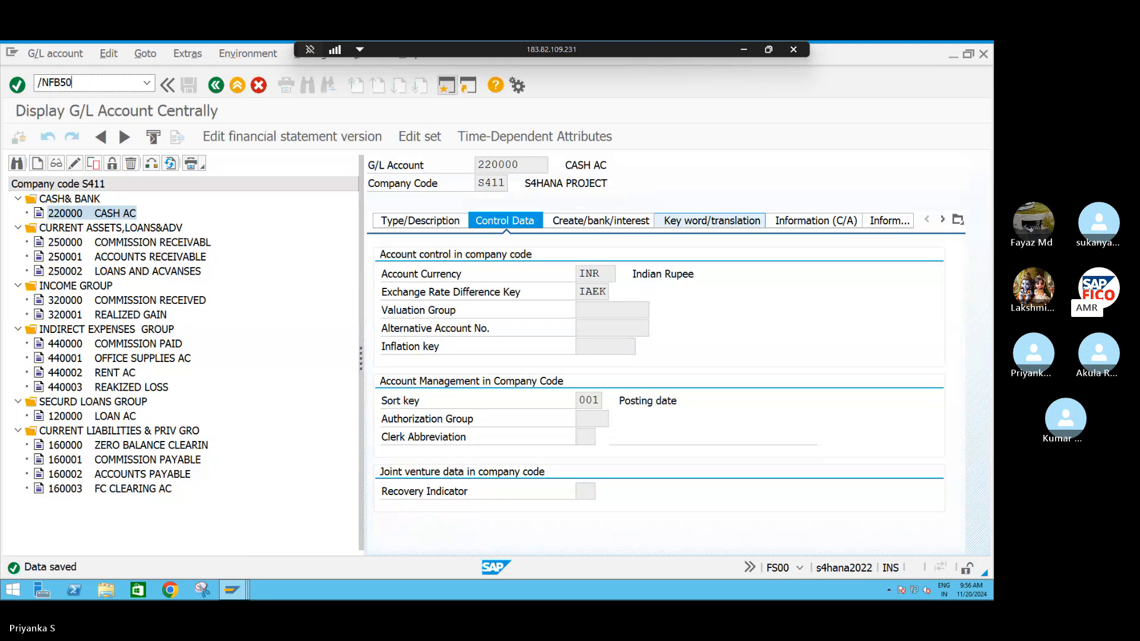
{"action": "key", "text": "Return"}
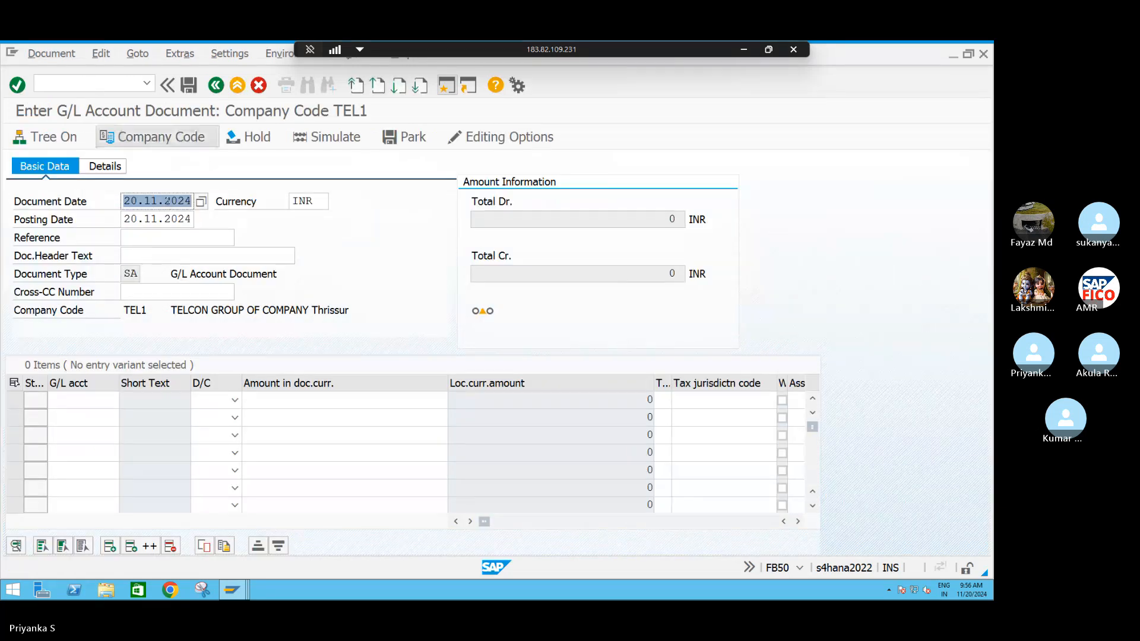
Set the G/L document's company code to S411 and its currency to USD.
{"action": "left_click", "coordinate": [161, 138]}
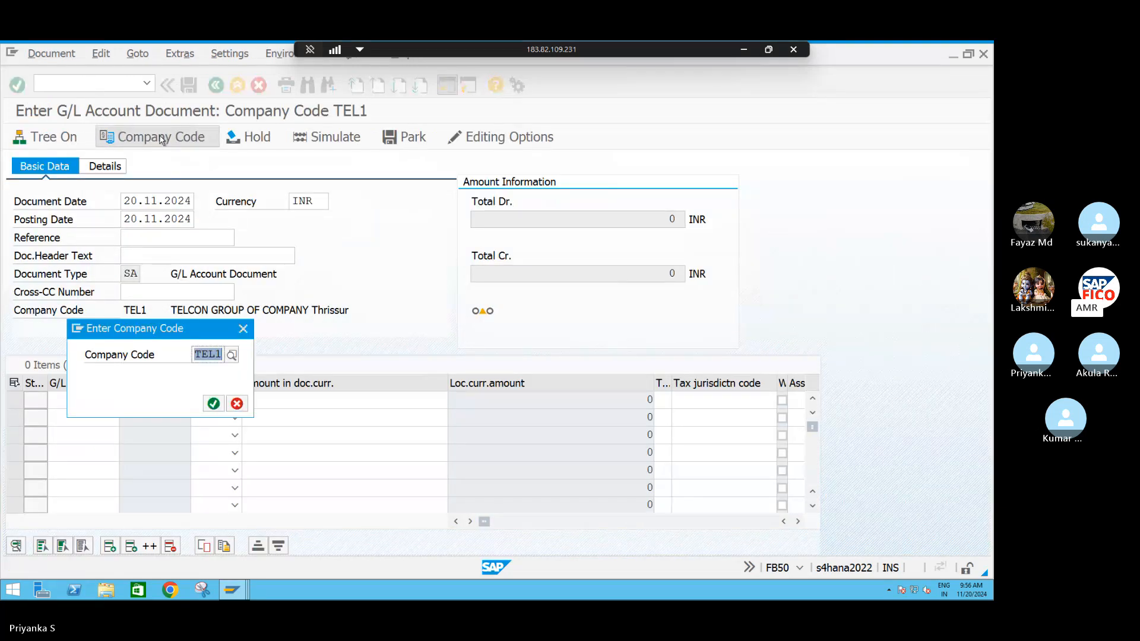
{"action": "type", "text": "S411"}
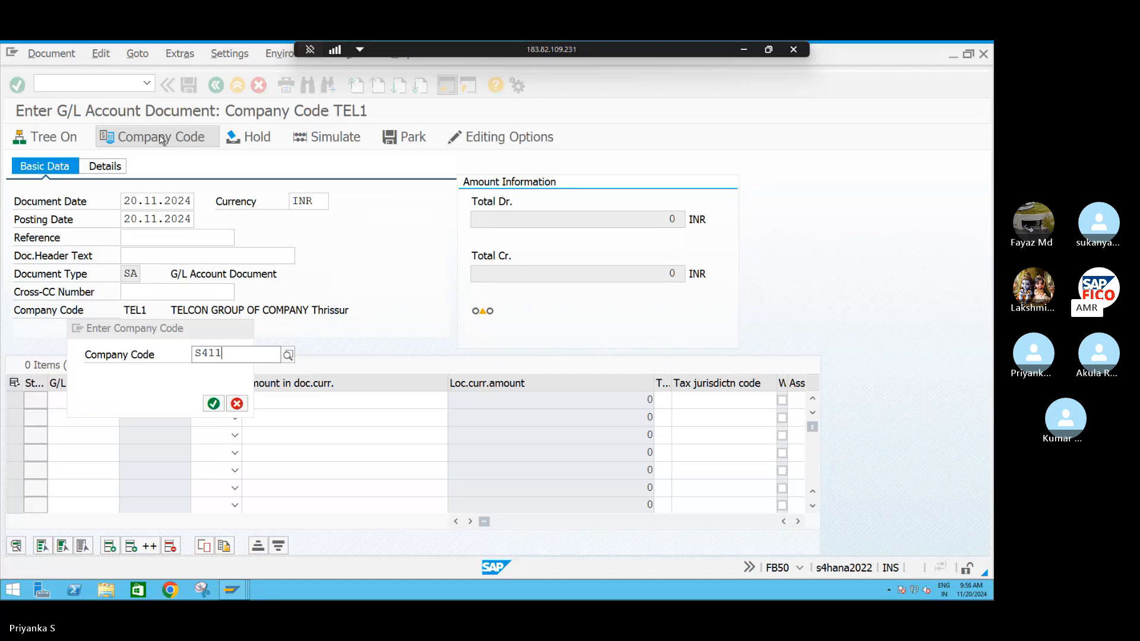
{"action": "key", "text": "Return"}
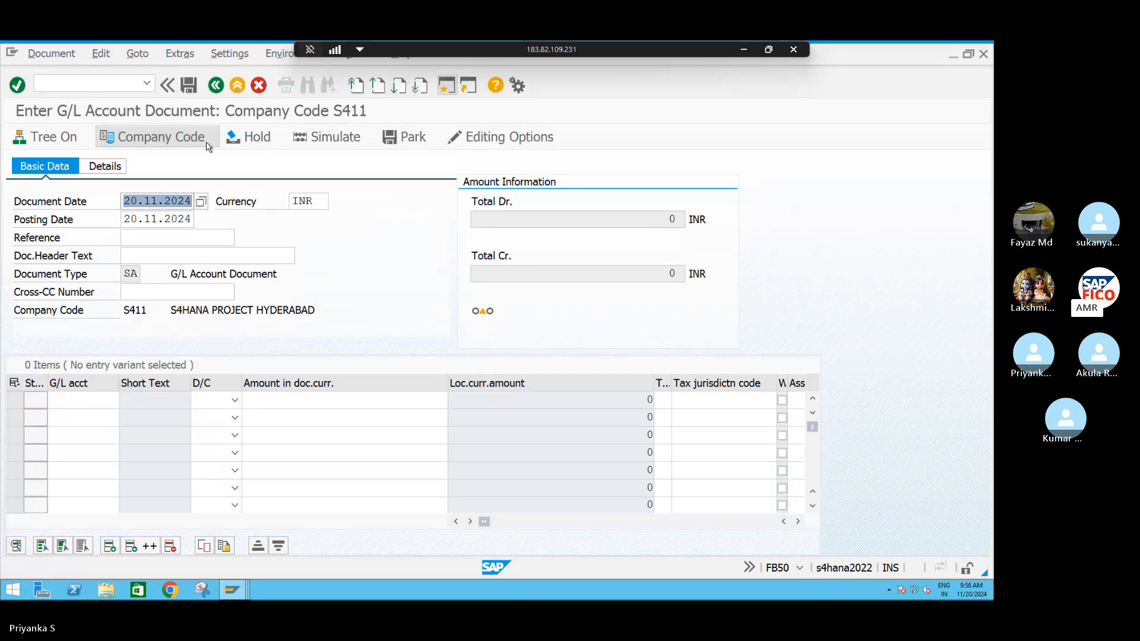
{"action": "left_click", "coordinate": [319, 199]}
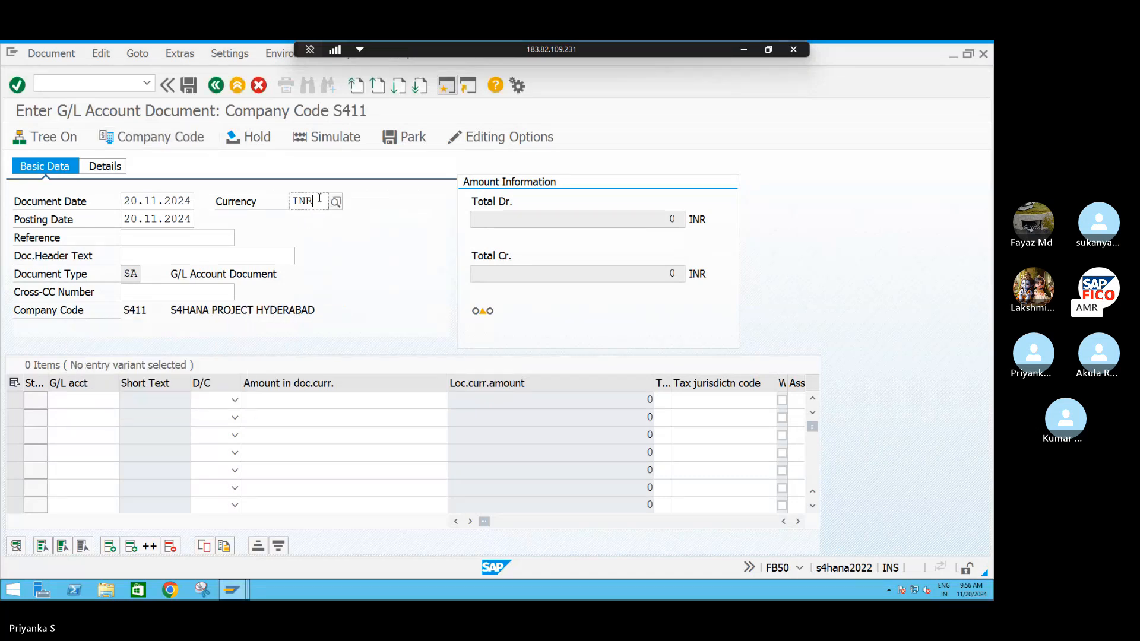
{"action": "key", "text": "BackSpace"}
{"action": "key", "text": "BackSpace"}
{"action": "key", "text": "BackSpace"}
{"action": "type", "text": "USD"}
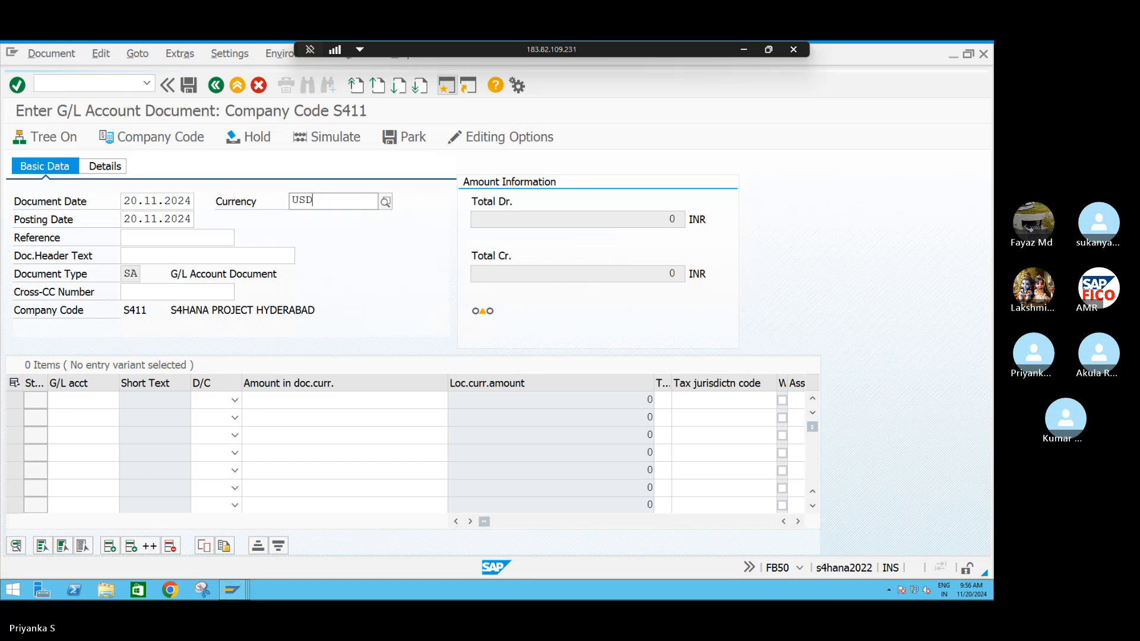
{"action": "left_click", "coordinate": [325, 232]}
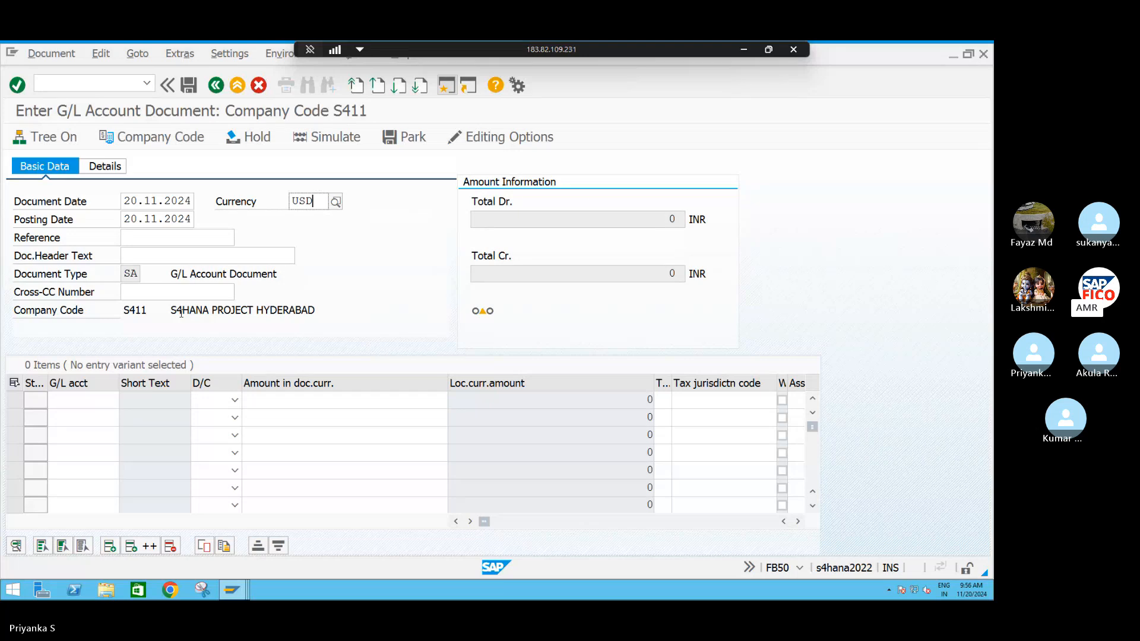
Enter the first line item with the CASH AC account as a debit of 100 in document currency.
{"action": "left_click", "coordinate": [91, 407]}
{"action": "key", "text": "F4"}
{"action": "key", "text": "Return"}
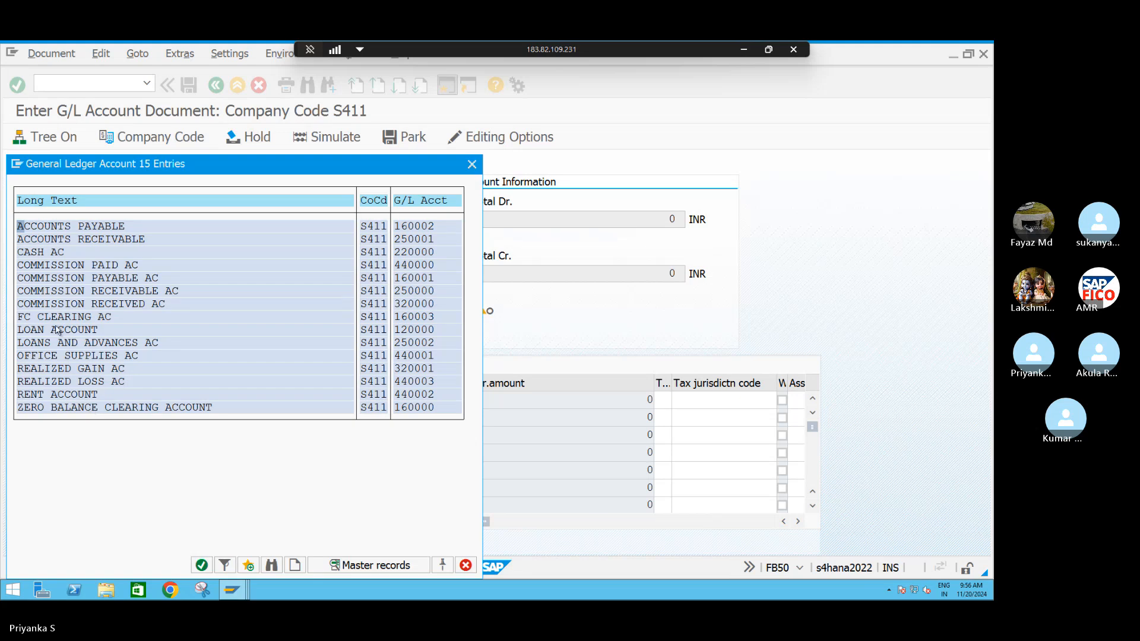
{"action": "double_click", "coordinate": [40, 254]}
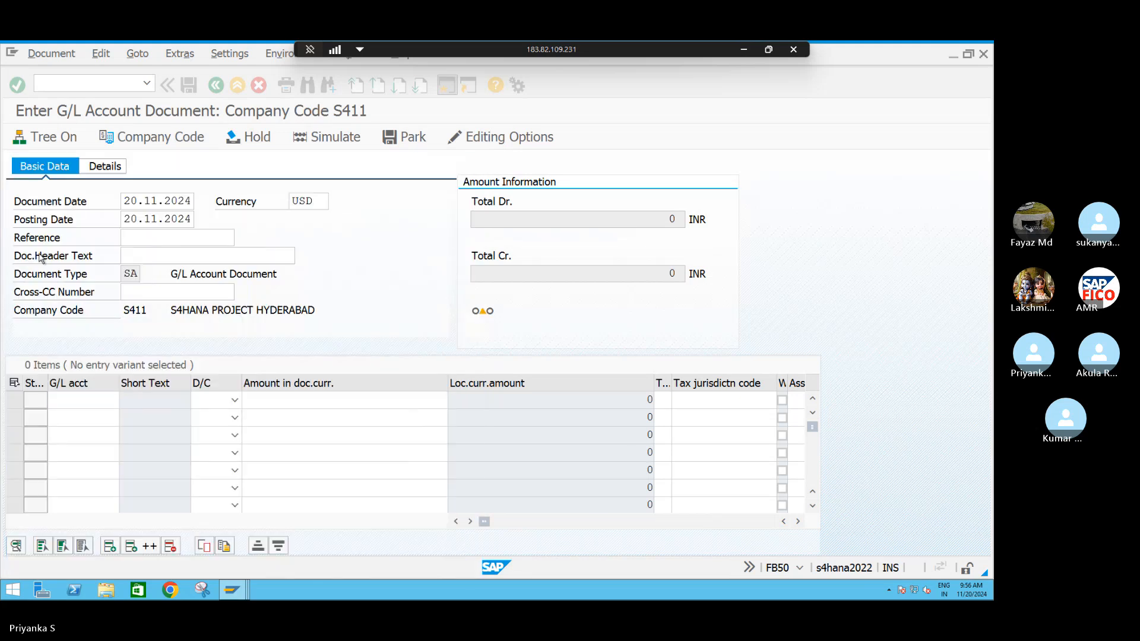
{"action": "key", "text": "Tab"}
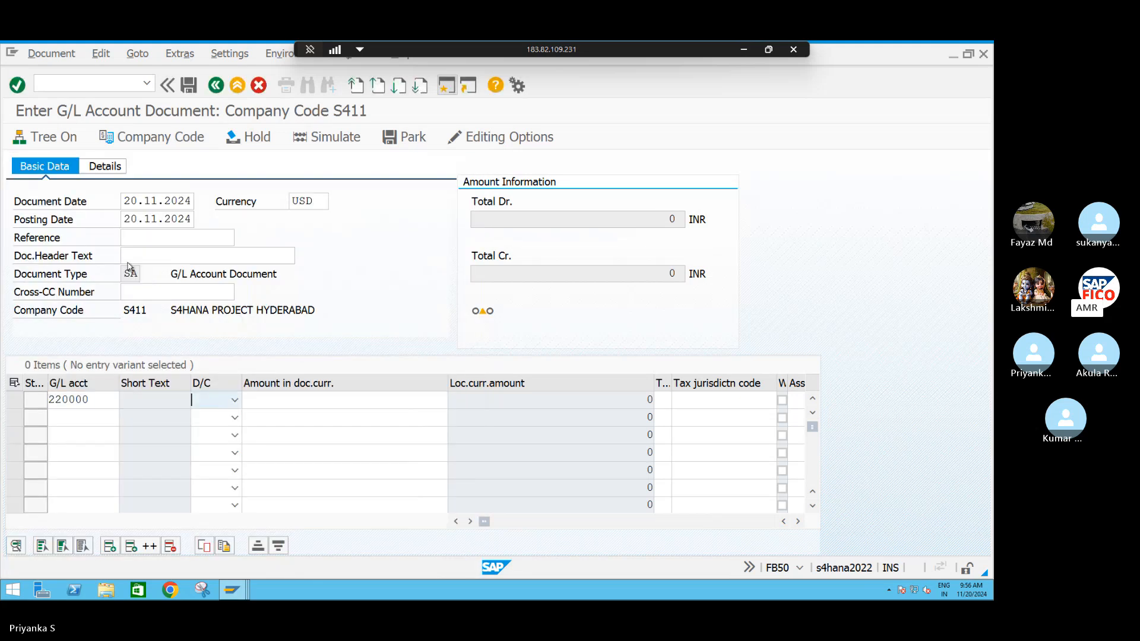
{"action": "left_click", "coordinate": [235, 399]}
{"action": "left_click", "coordinate": [214, 428]}
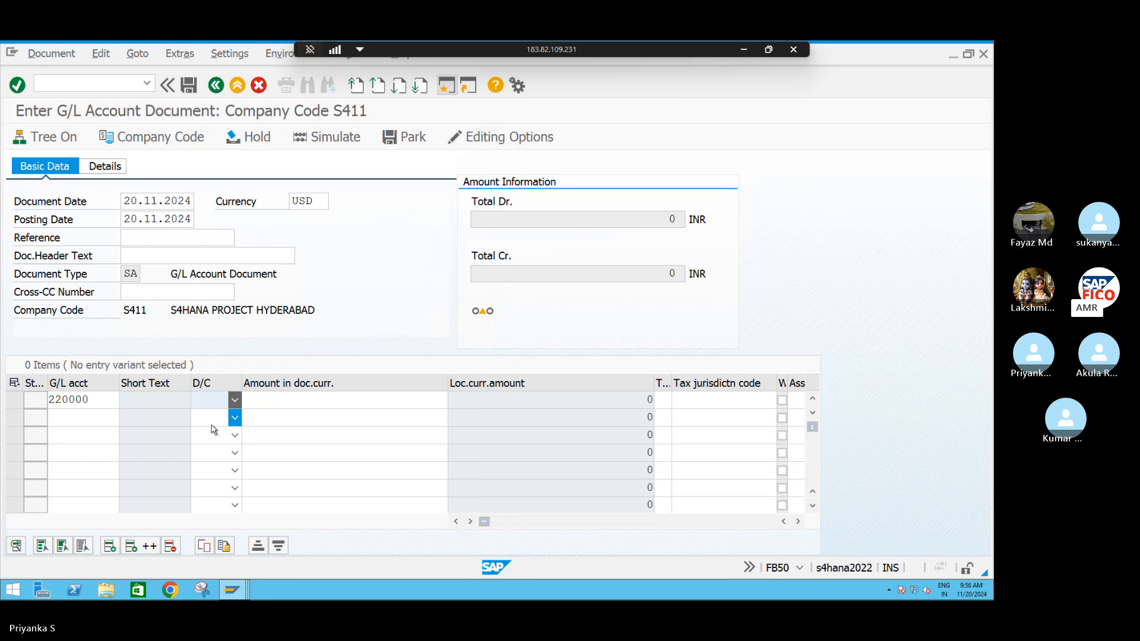
{"action": "left_click", "coordinate": [276, 399]}
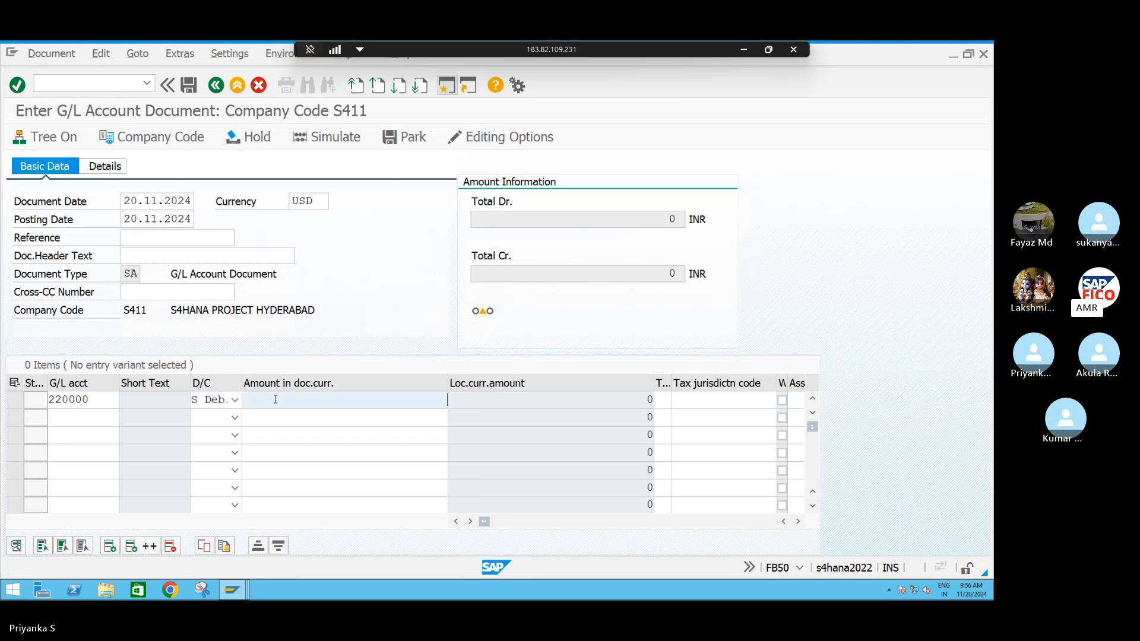
{"action": "type", "text": "100"}
Enter the second line item with LOAN ACCOUNT as a credit of 100 in document currency.
{"action": "left_click", "coordinate": [63, 428]}
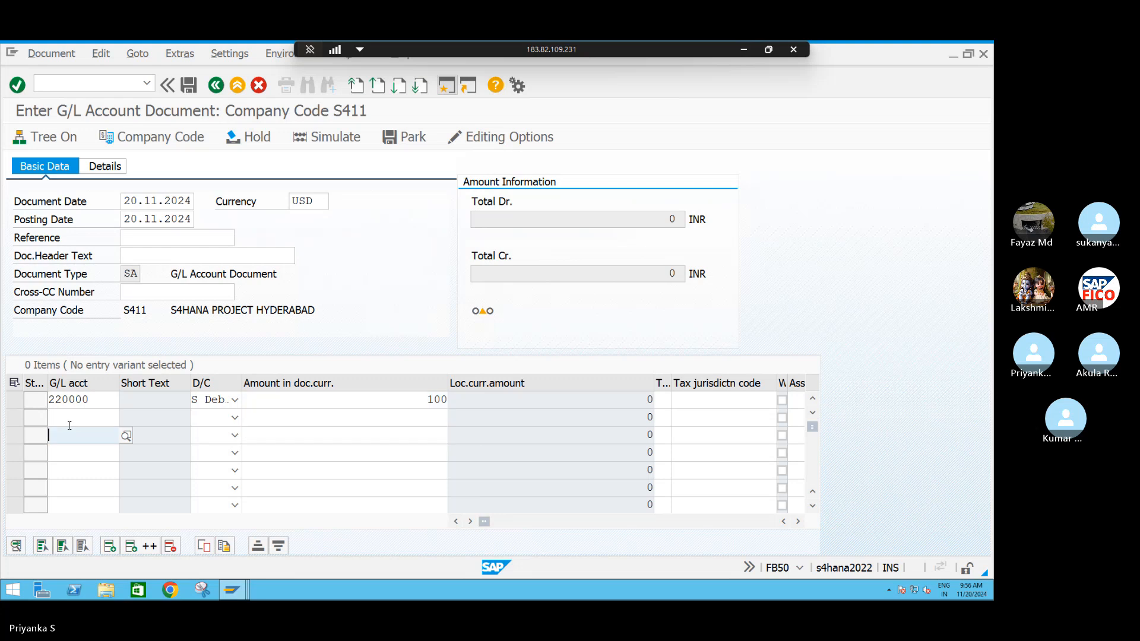
{"action": "key", "text": "F4"}
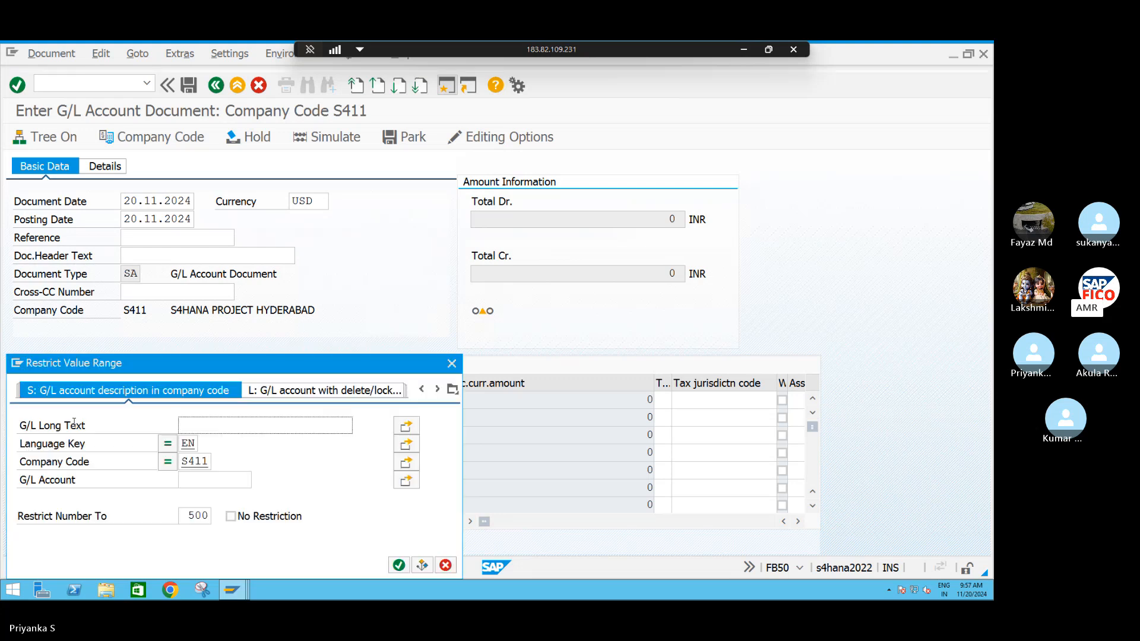
{"action": "left_click", "coordinate": [394, 567]}
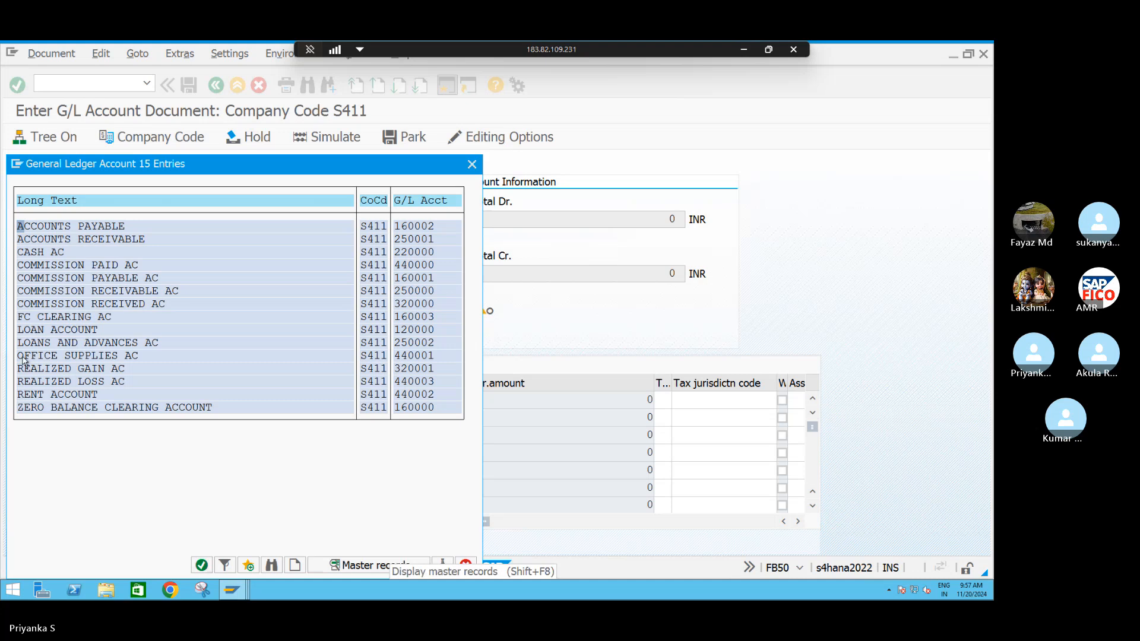
{"action": "left_click", "coordinate": [36, 331]}
{"action": "double_click", "coordinate": [35, 330]}
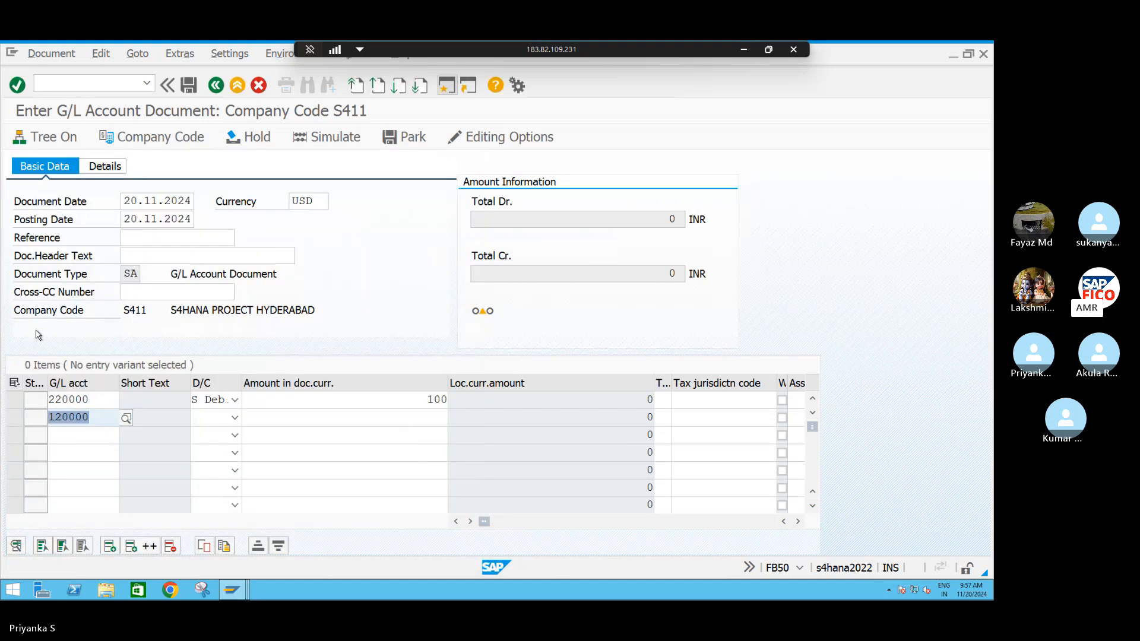
{"action": "key", "text": "Tab"}
{"action": "left_click", "coordinate": [235, 417]}
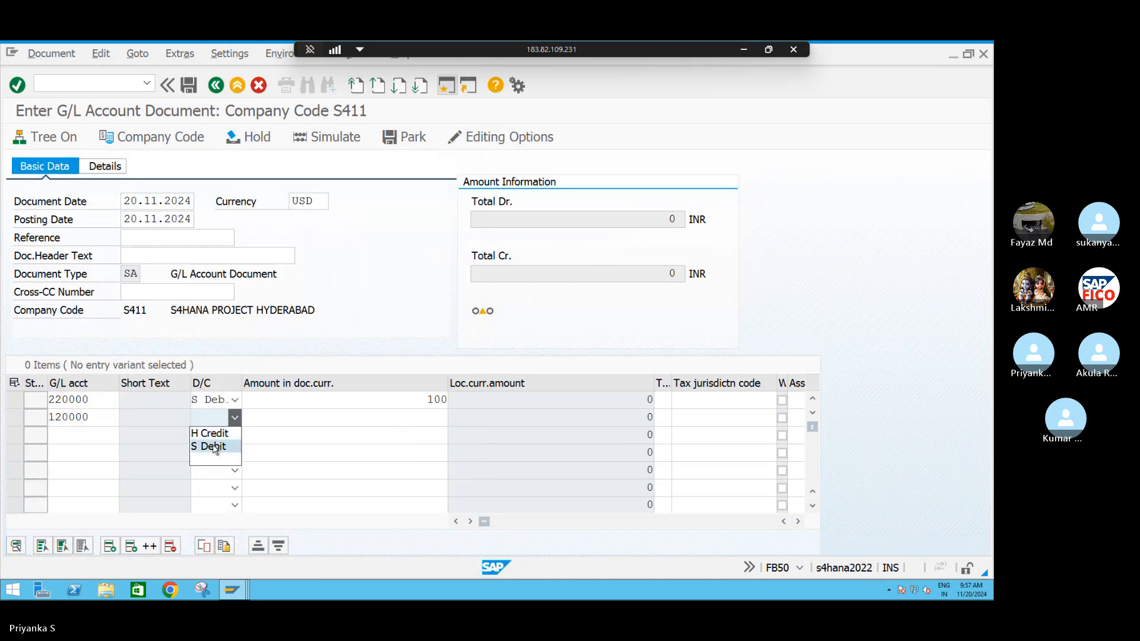
{"action": "left_click", "coordinate": [208, 434]}
{"action": "left_click", "coordinate": [334, 417]}
{"action": "type", "text": "100"}
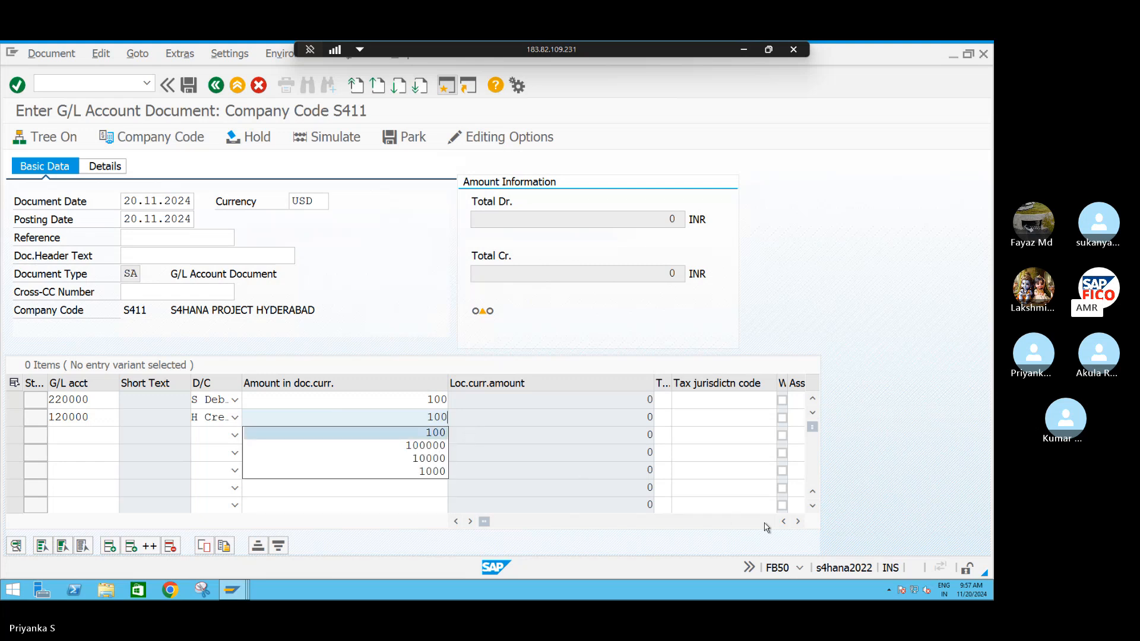
Assign cost center S4FC to the cash line item and validate both line items.
{"action": "left_click", "coordinate": [798, 521]}
{"action": "left_click", "coordinate": [798, 521]}
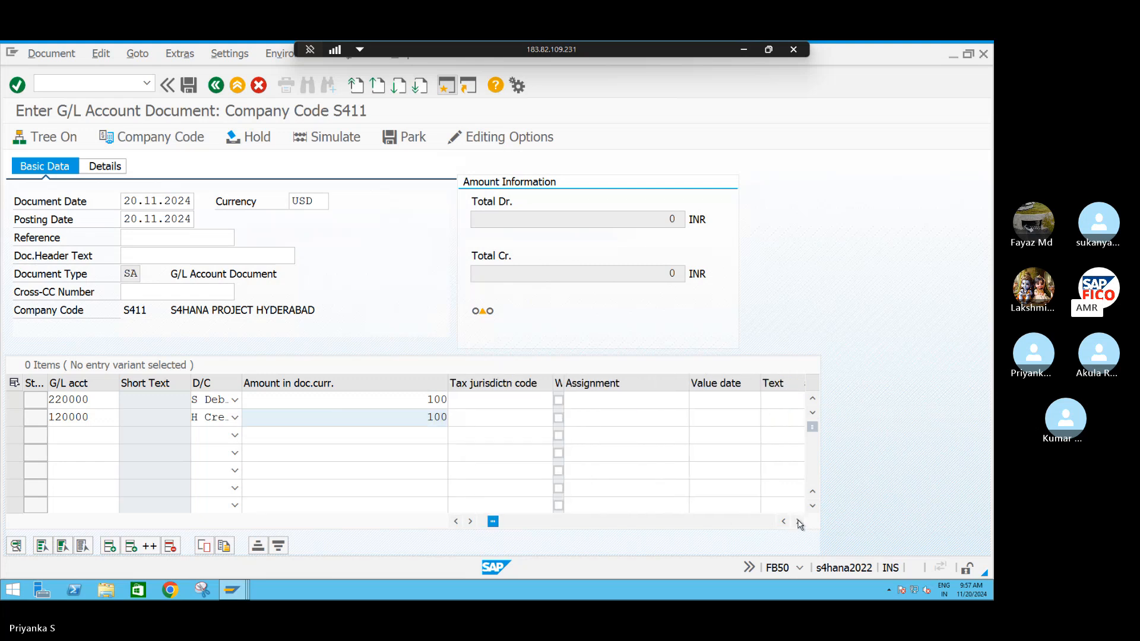
{"action": "left_click", "coordinate": [798, 521]}
{"action": "left_click", "coordinate": [798, 521]}
{"action": "left_click", "coordinate": [798, 521]}
{"action": "left_click", "coordinate": [797, 522]}
{"action": "left_click", "coordinate": [798, 521]}
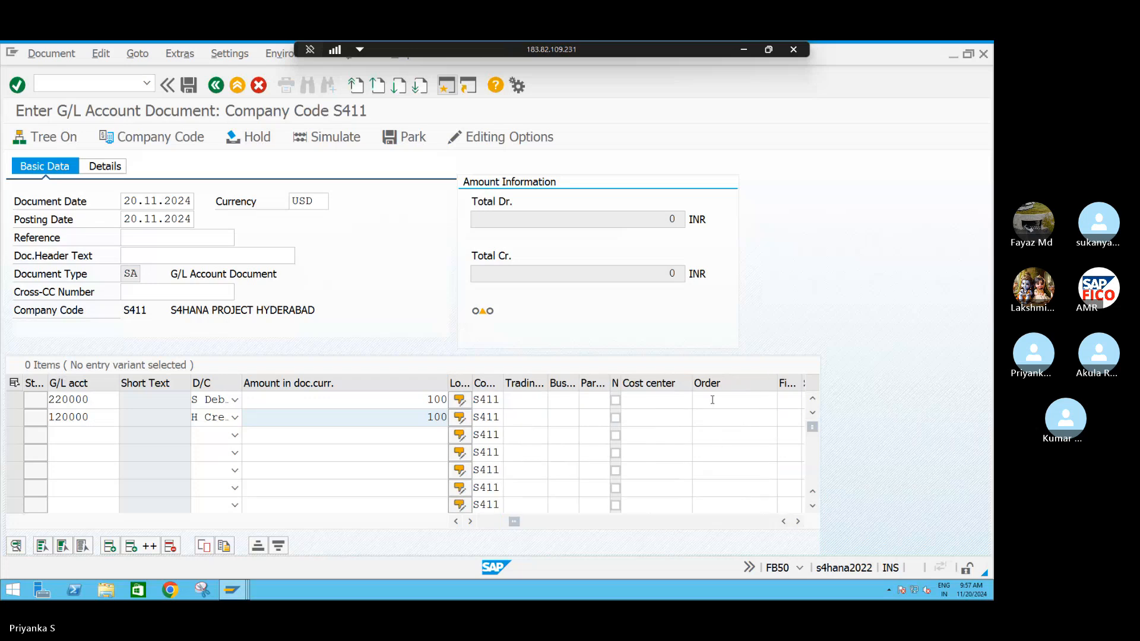
{"action": "left_click", "coordinate": [640, 401]}
{"action": "left_click", "coordinate": [641, 414]}
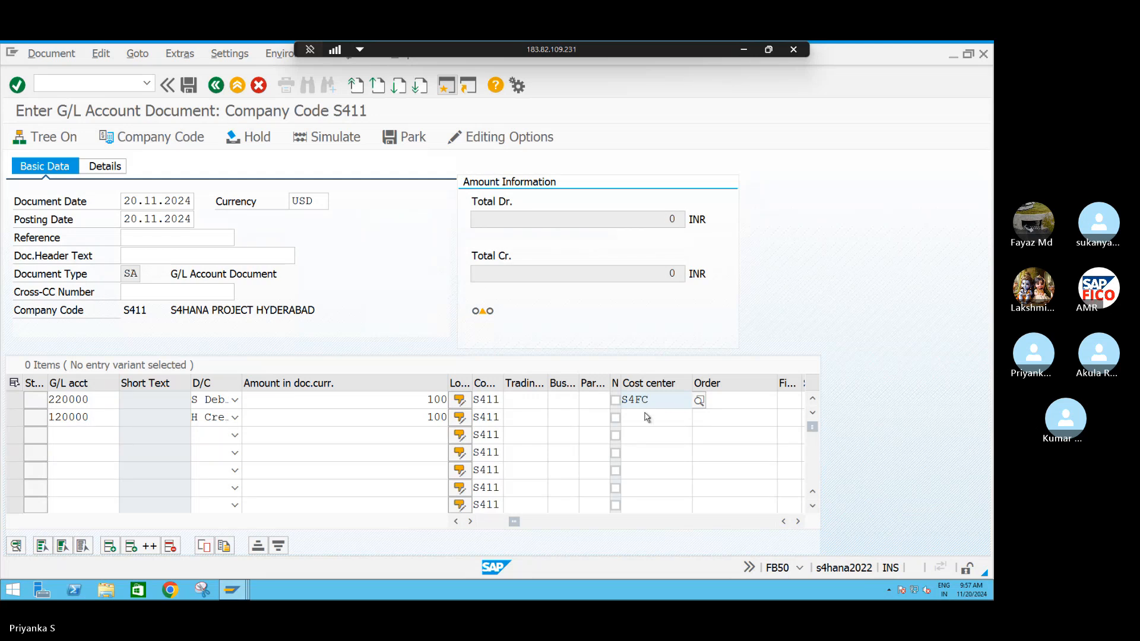
{"action": "key", "text": "Return"}
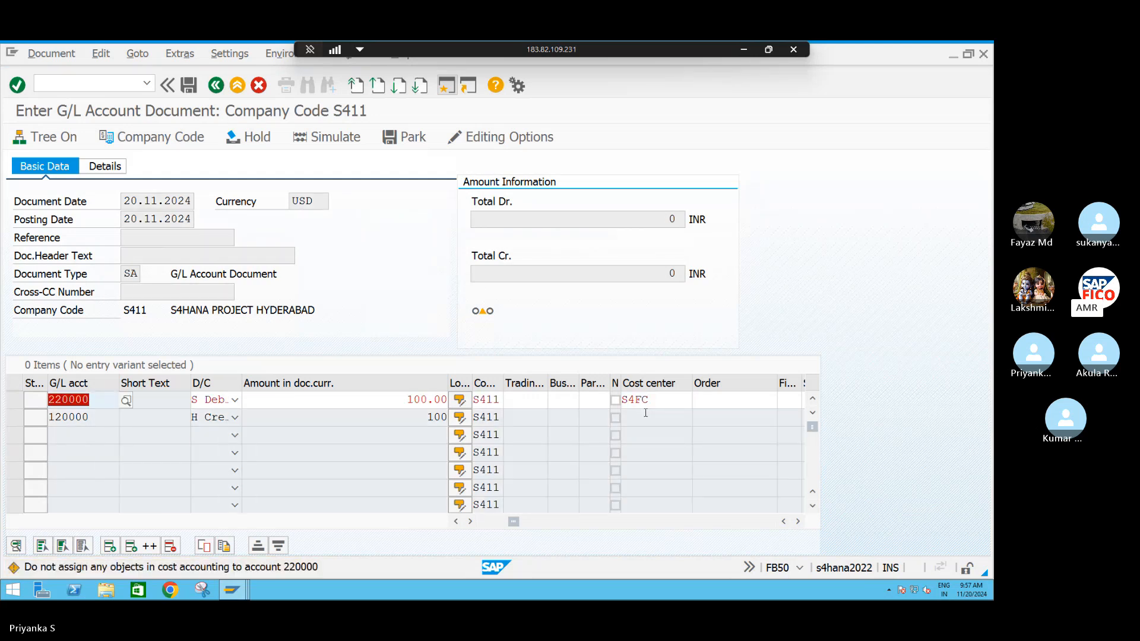
{"action": "key", "text": "Return"}
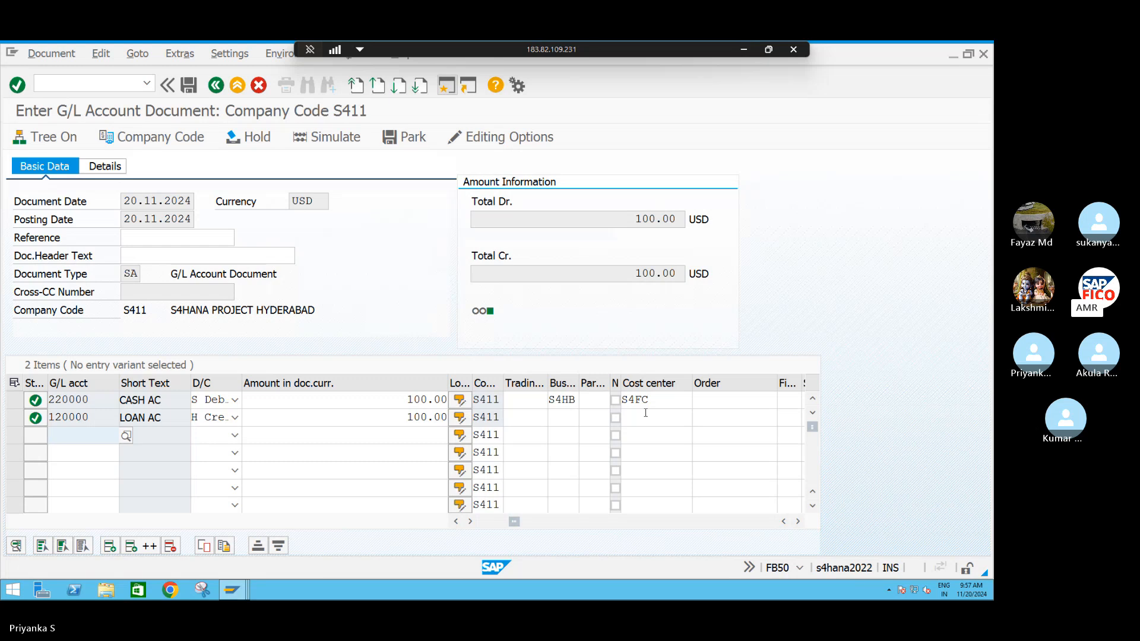
Simulate the G/L document for the loan receipt and post it.
{"action": "left_click", "coordinate": [319, 137]}
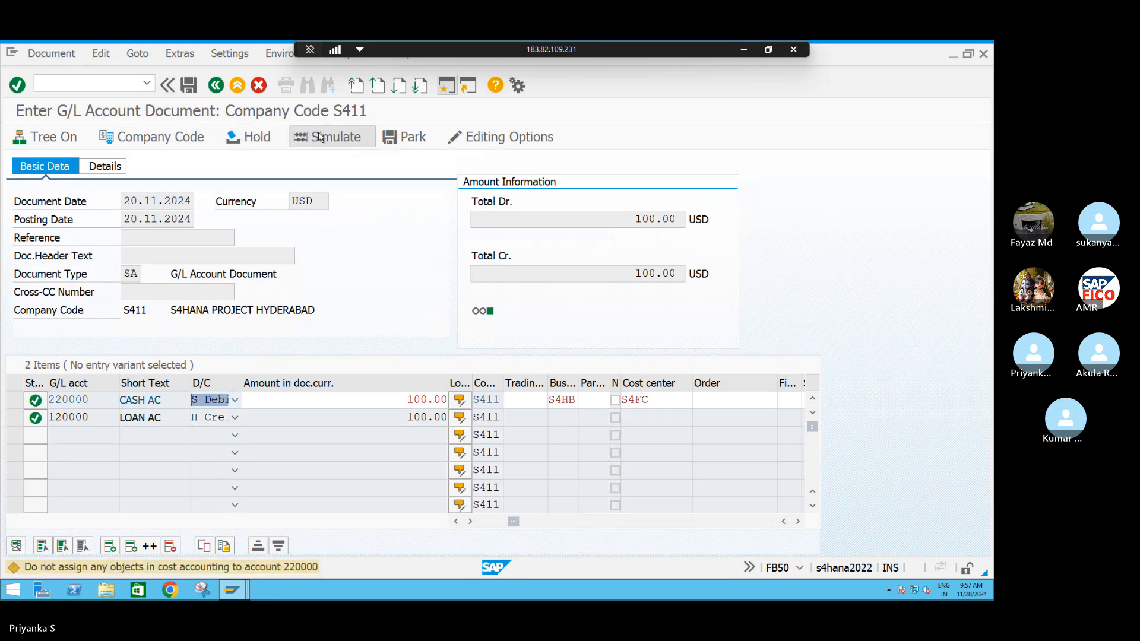
{"action": "left_click", "coordinate": [322, 137]}
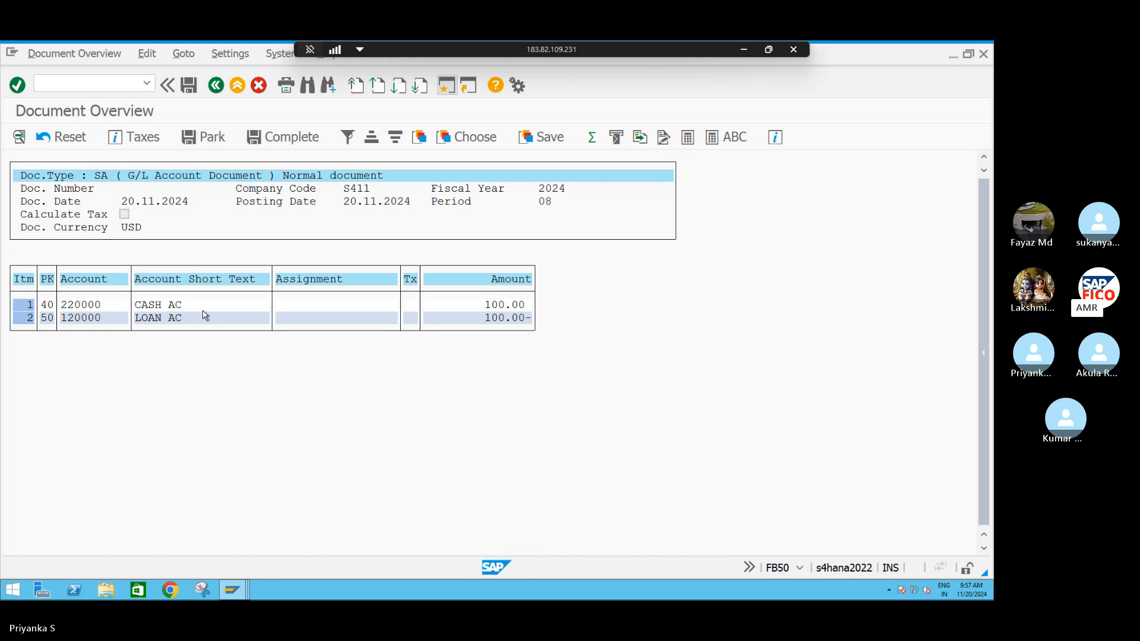
{"action": "left_click", "coordinate": [191, 87]}
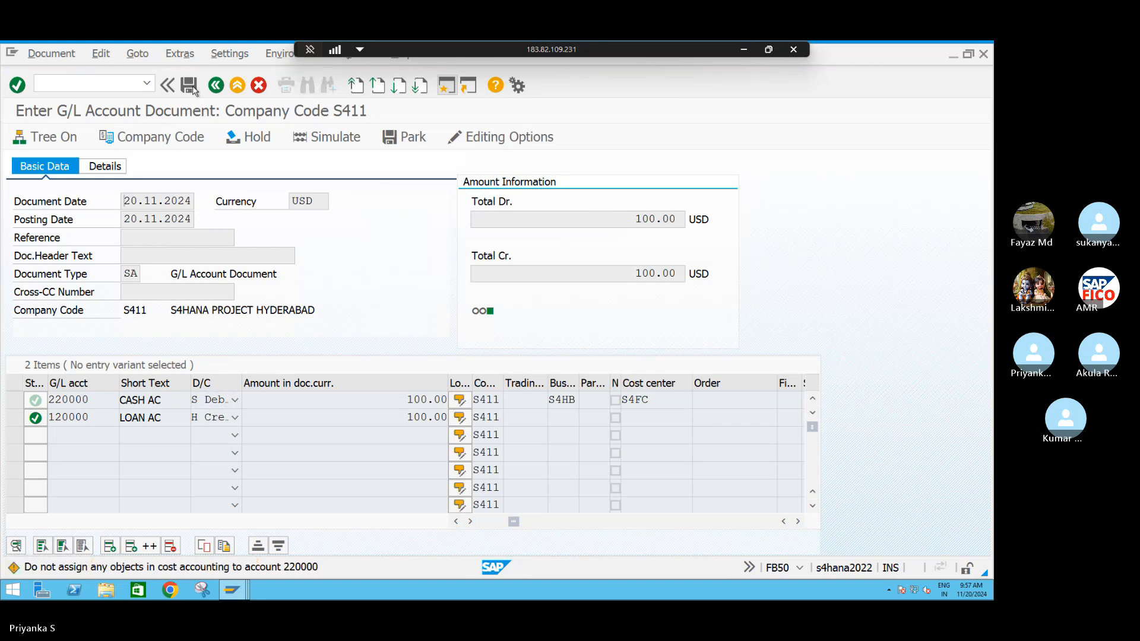
{"action": "left_click", "coordinate": [192, 87]}
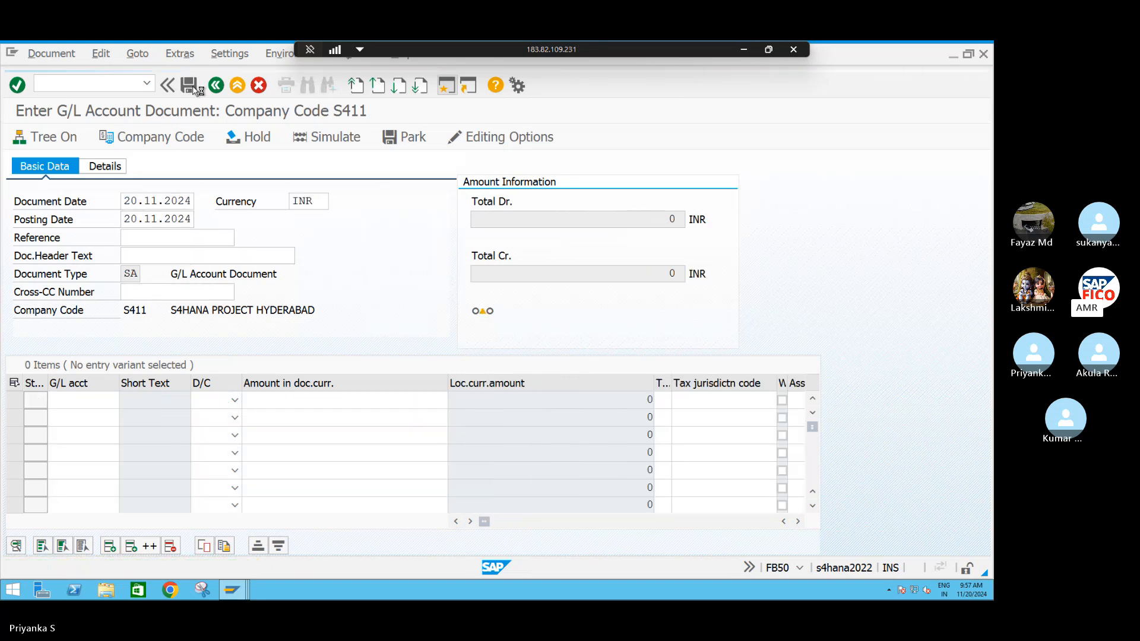
{"action": "left_click", "coordinate": [191, 87]}
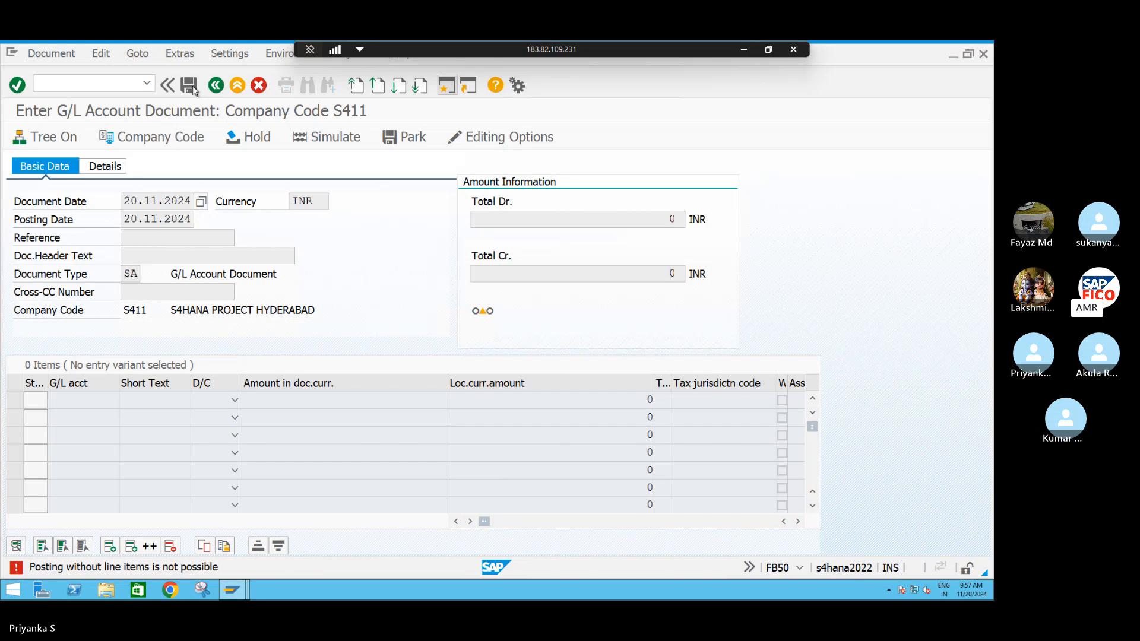
Display the posted loan receipt document, view its line items in local currency, and return to G/L document entry.
{"action": "left_click", "coordinate": [51, 54]}
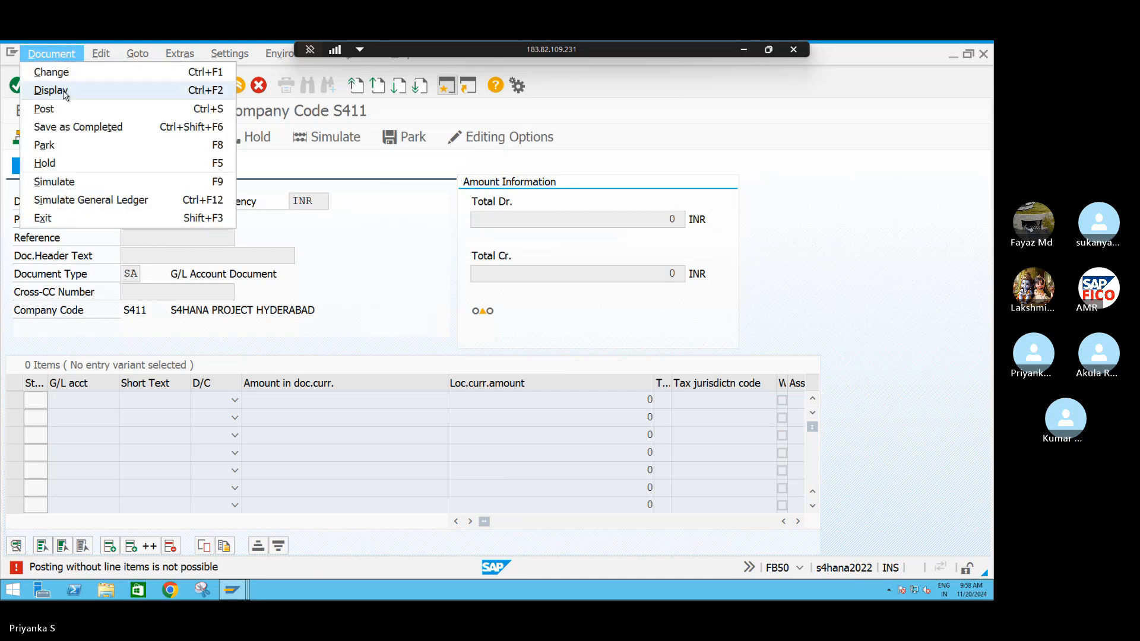
{"action": "left_click", "coordinate": [67, 92]}
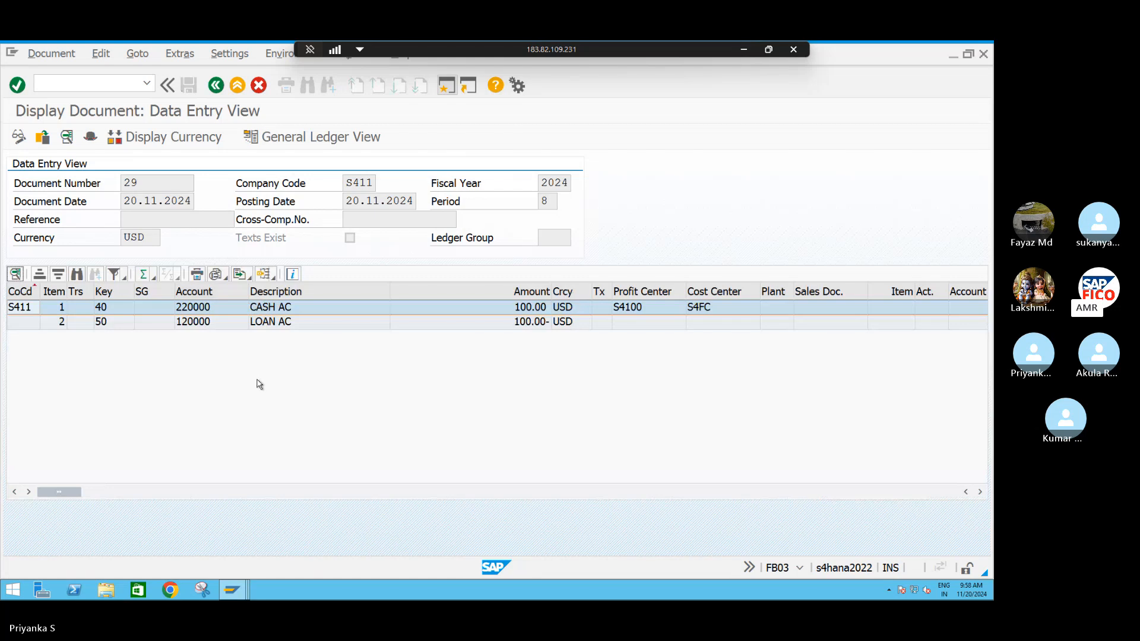
{"action": "left_click", "coordinate": [195, 139]}
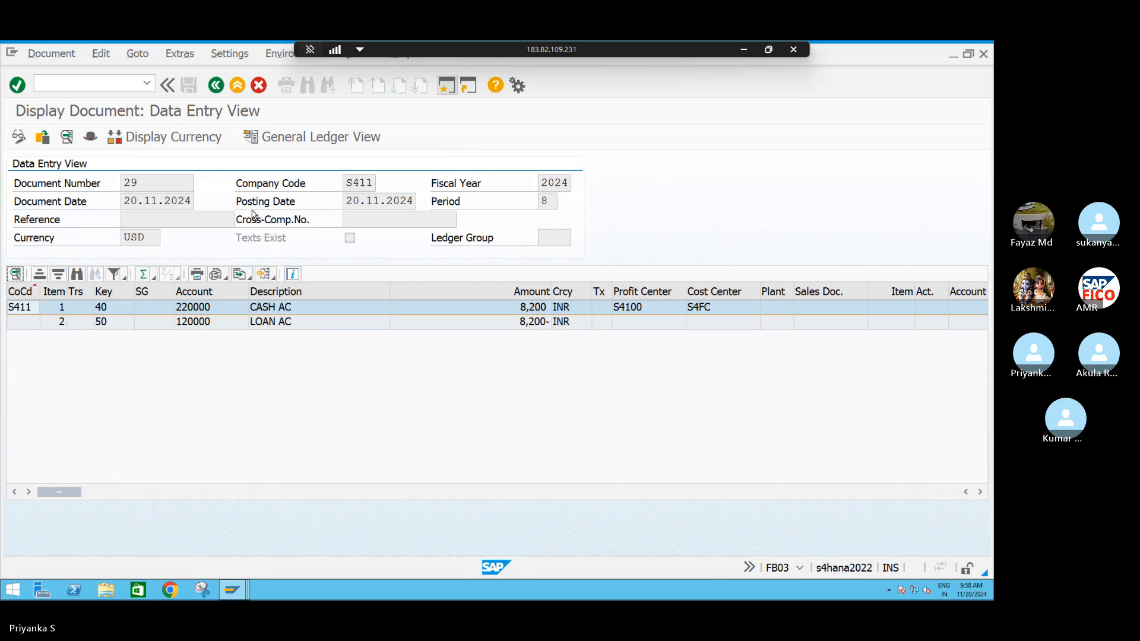
{"action": "left_click", "coordinate": [216, 87]}
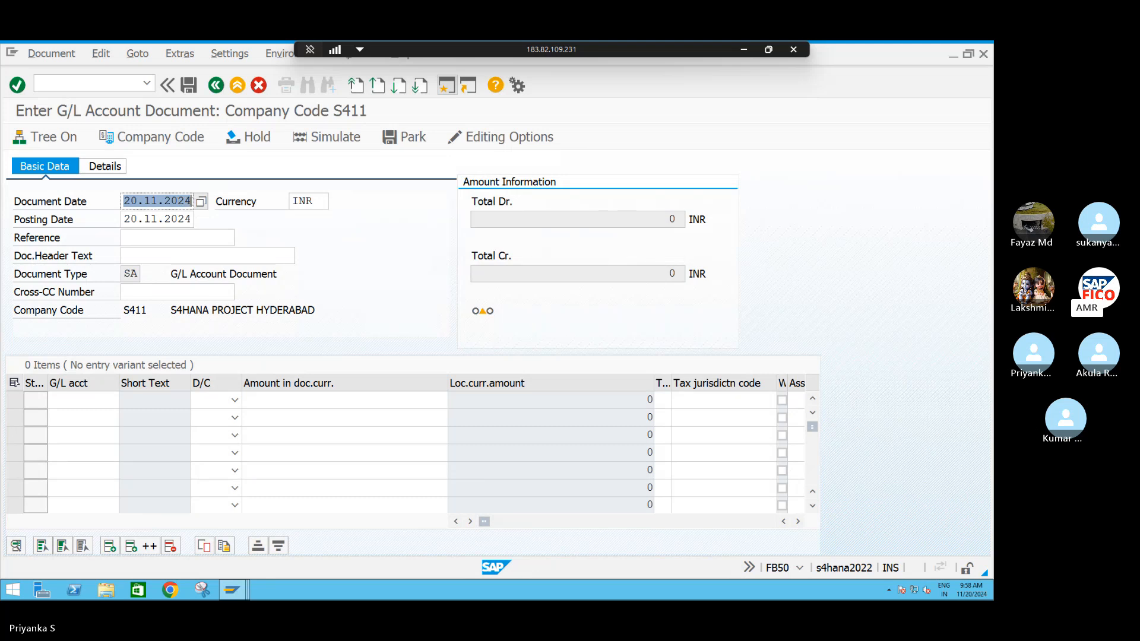
Set the document date of the new G/L account document to 01.12.2024.
{"action": "left_click", "coordinate": [191, 202]}
{"action": "key", "text": "BackSpace"}
{"action": "key", "text": "BackSpace"}
{"action": "key", "text": "BackSpace"}
{"action": "key", "text": "BackSpace"}
{"action": "key", "text": "BackSpace"}
{"action": "key", "text": "BackSpace"}
{"action": "key", "text": "BackSpace"}
{"action": "key", "text": "BackSpace"}
{"action": "key", "text": "BackSpace"}
{"action": "key", "text": "BackSpace"}
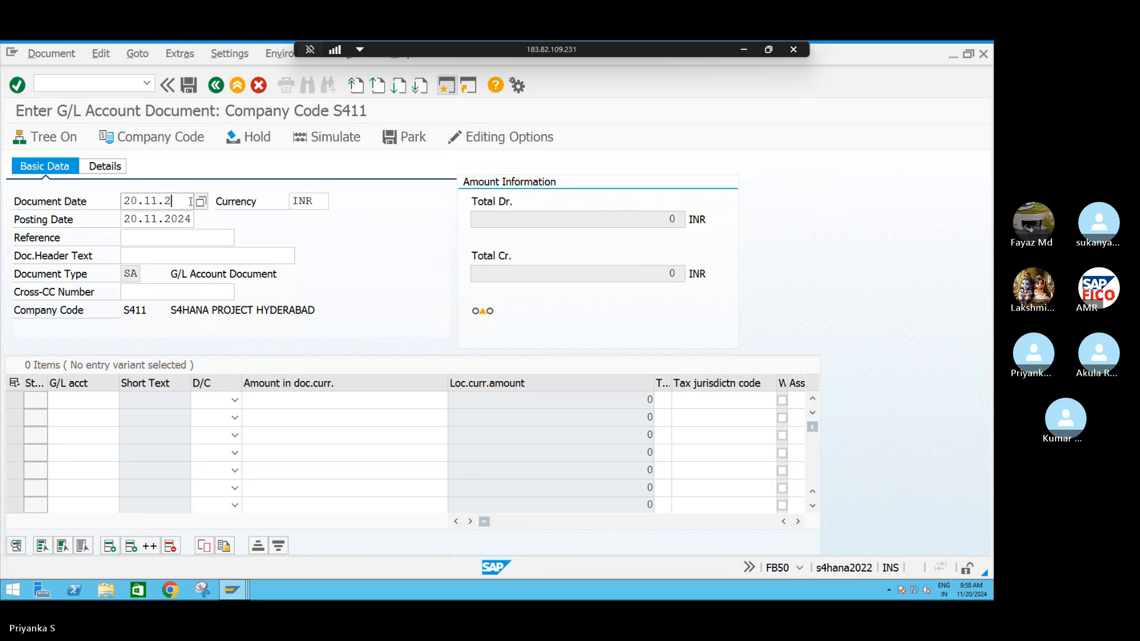
{"action": "type", "text": "01.12.2024"}
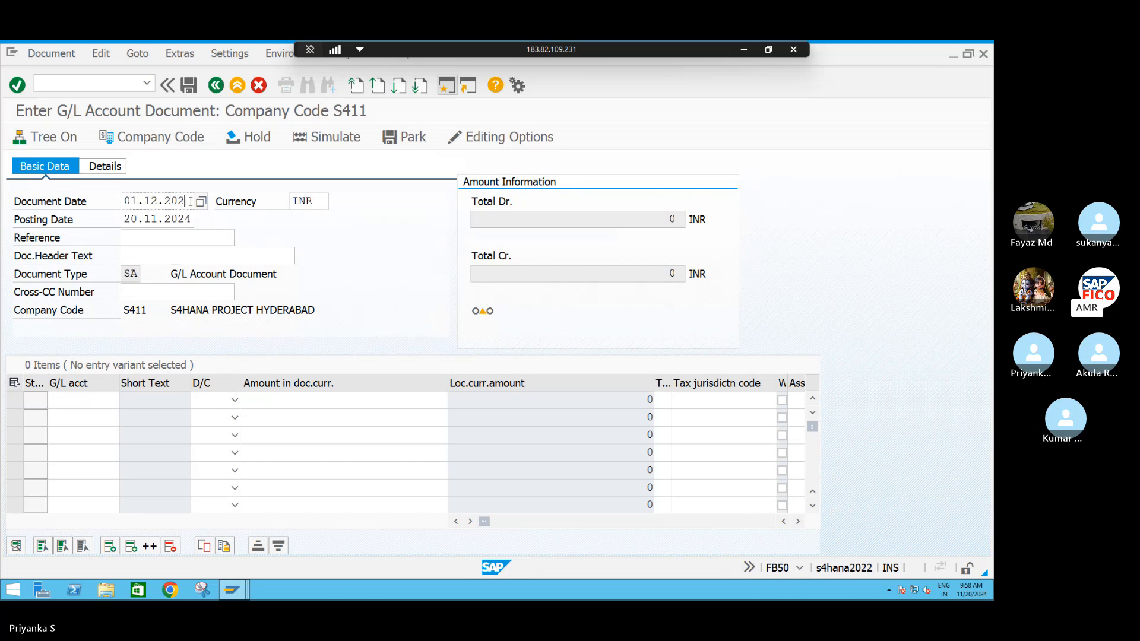
Set the posting date of the new G/L account document to 01.12.2024.
{"action": "left_click", "coordinate": [164, 219]}
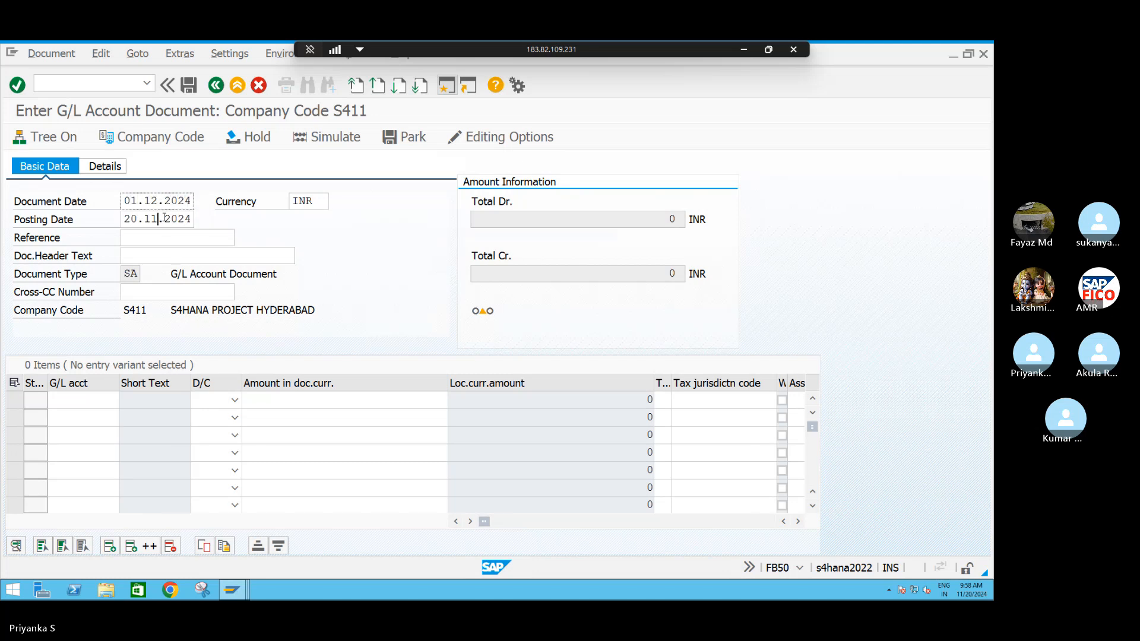
{"action": "key", "text": "BackSpace"}
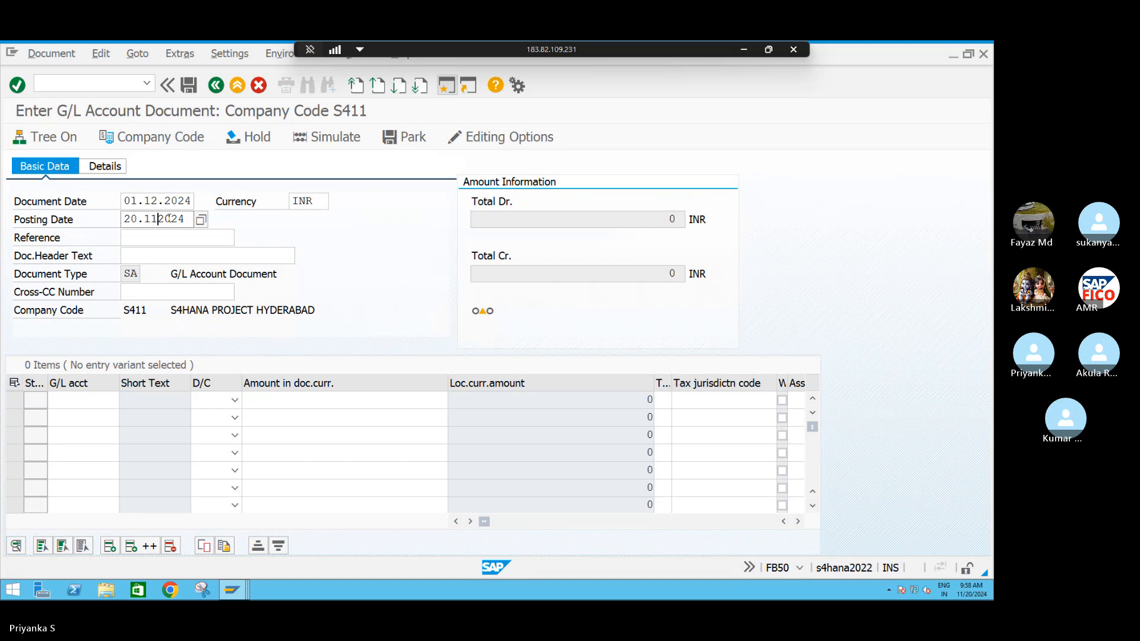
{"action": "key", "text": "BackSpace"}
{"action": "key", "text": "BackSpace"}
{"action": "key", "text": "BackSpace"}
{"action": "key", "text": "BackSpace"}
{"action": "key", "text": "BackSpace"}
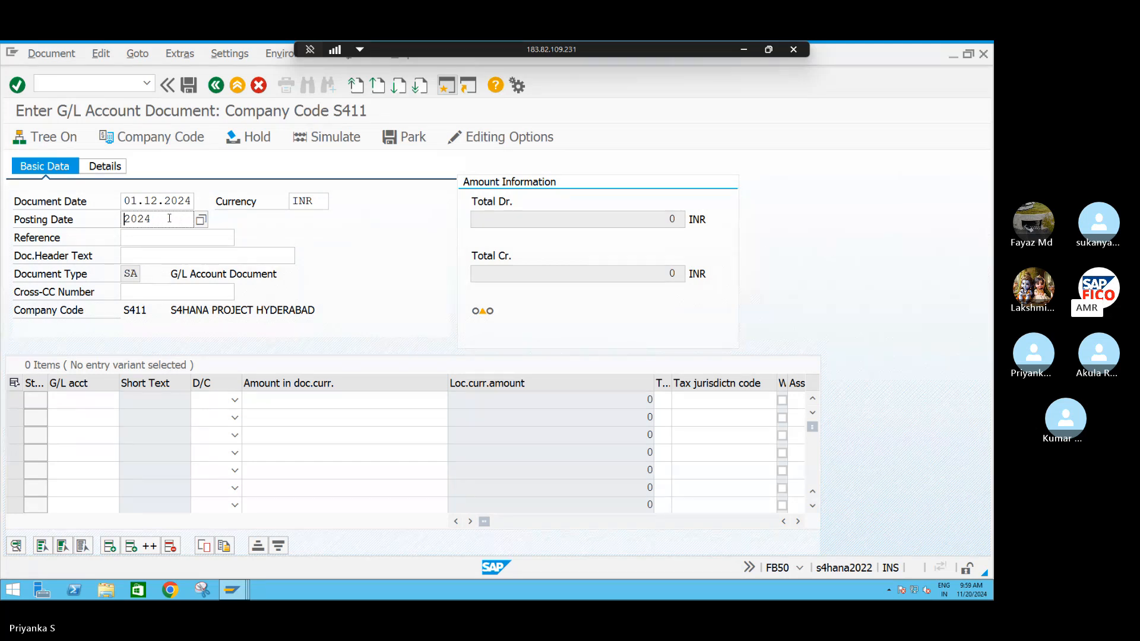
{"action": "type", "text": "12"}
{"action": "key", "text": "BackSpace"}
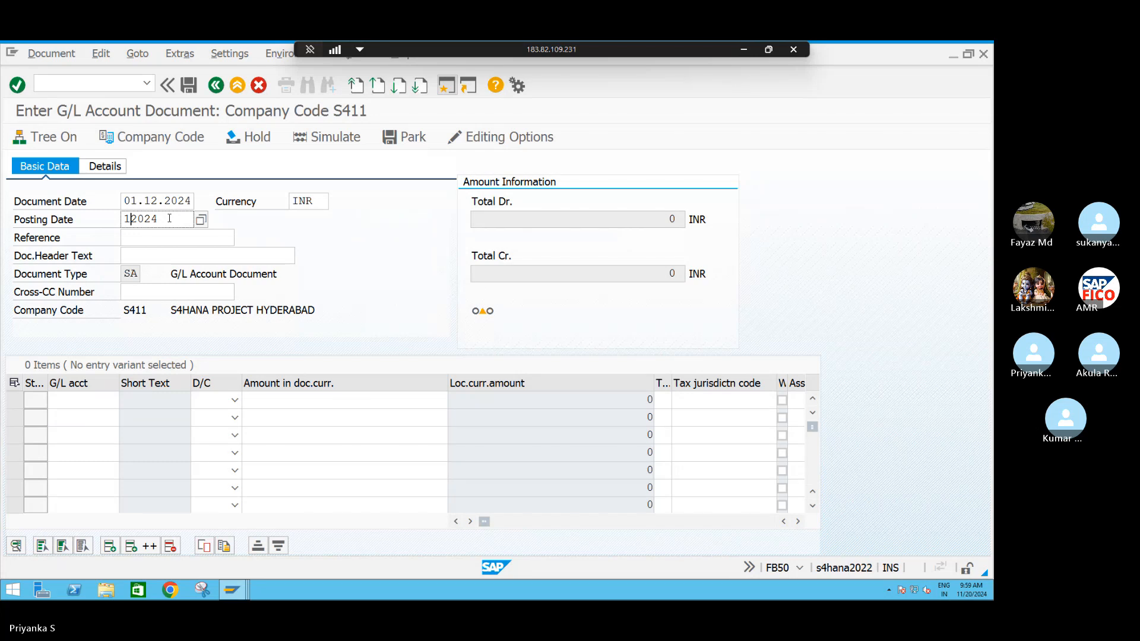
{"action": "type", "text": "012."}
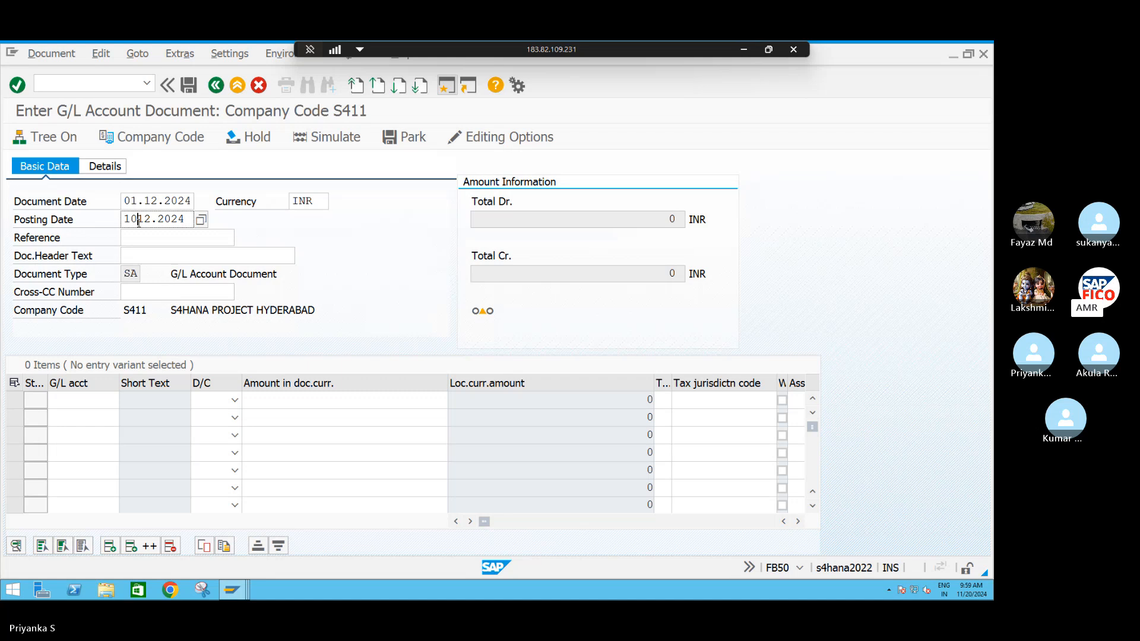
{"action": "key", "text": "BackSpace"}
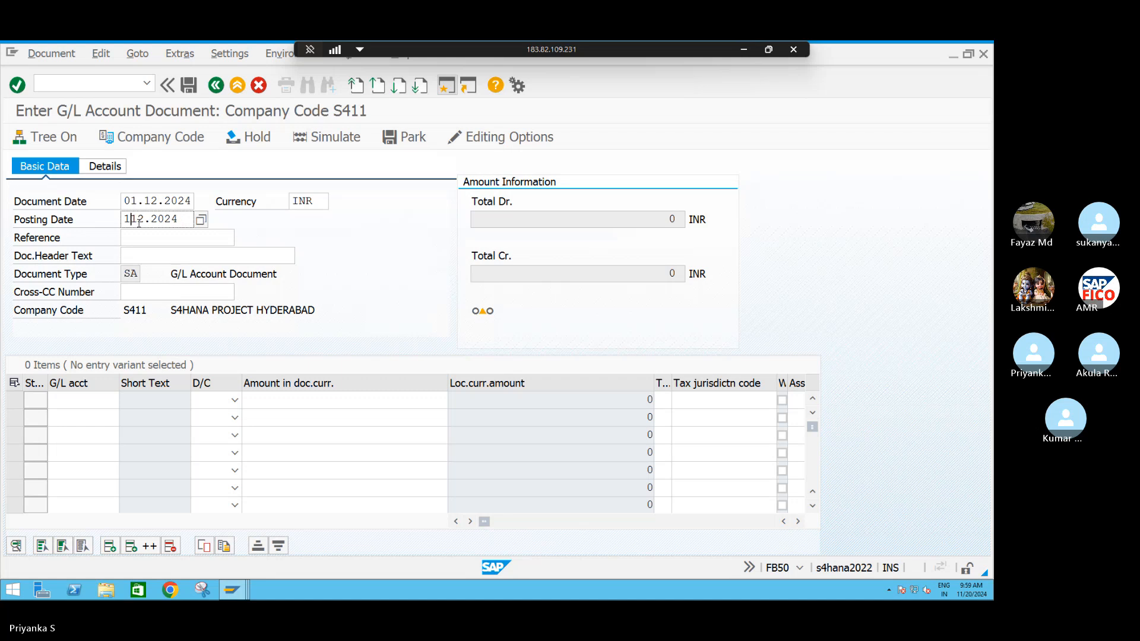
{"action": "type", "text": "."}
{"action": "left_click", "coordinate": [92, 398]}
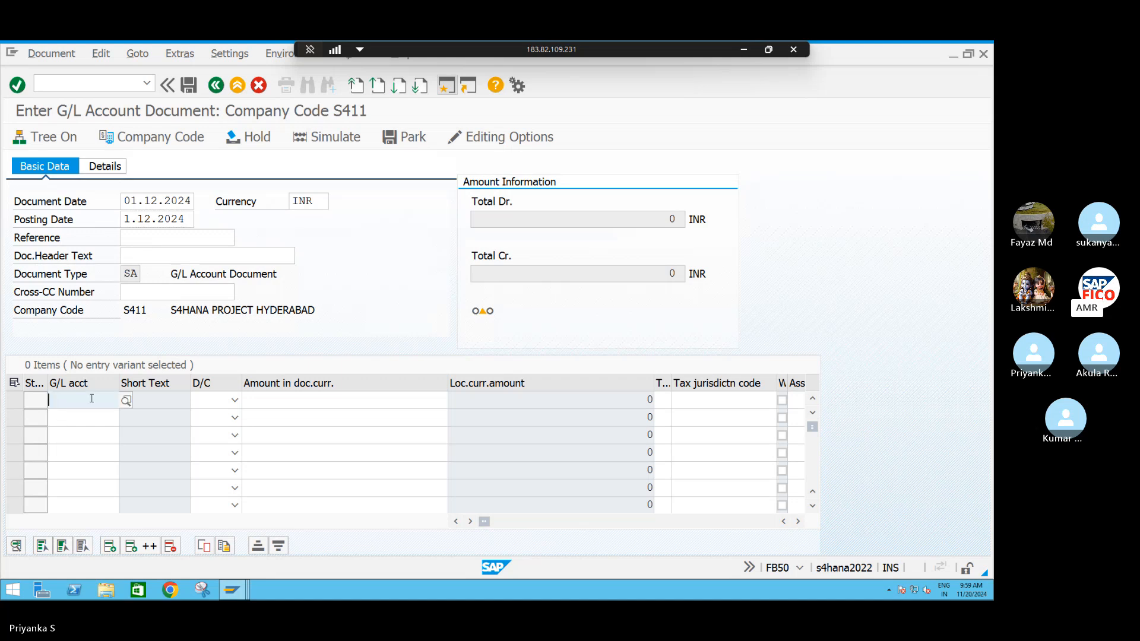
{"action": "left_click", "coordinate": [124, 219]}
{"action": "type", "text": "0"}
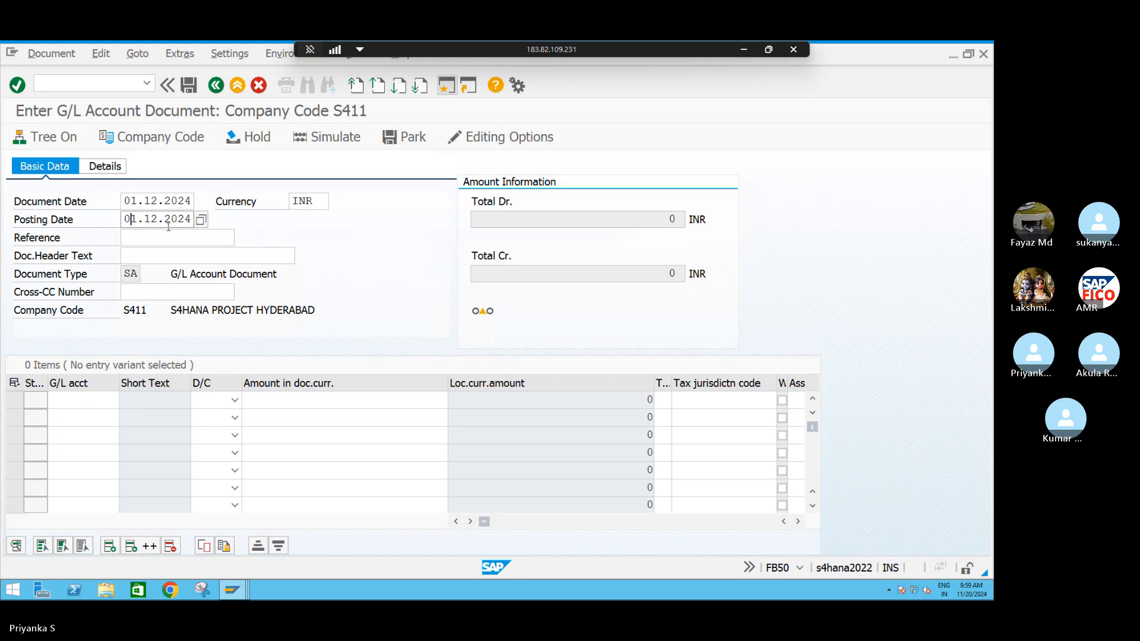
Enter the first line item with CASH AC (220000) as a debit of 100 in document currency.
{"action": "left_click", "coordinate": [102, 402]}
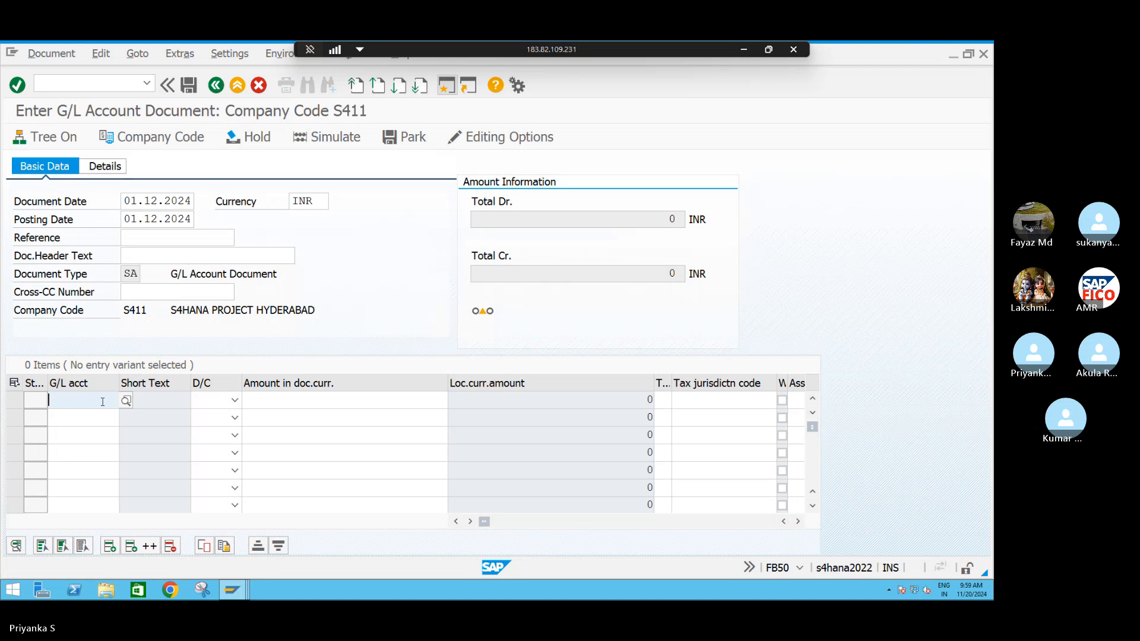
{"action": "key", "text": "F4"}
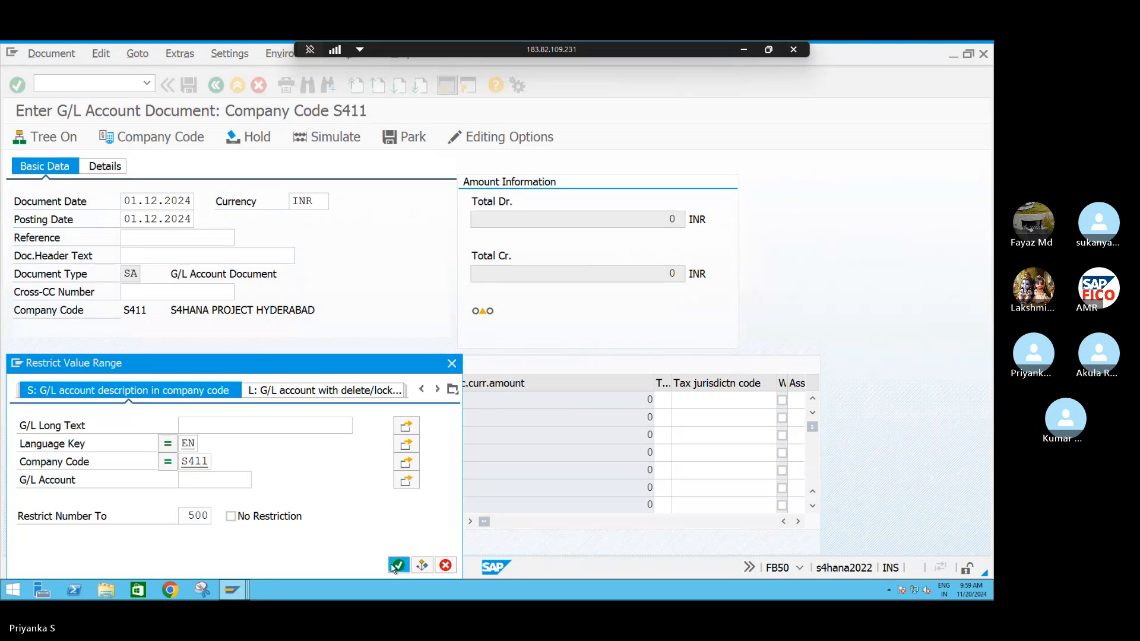
{"action": "left_click", "coordinate": [396, 565]}
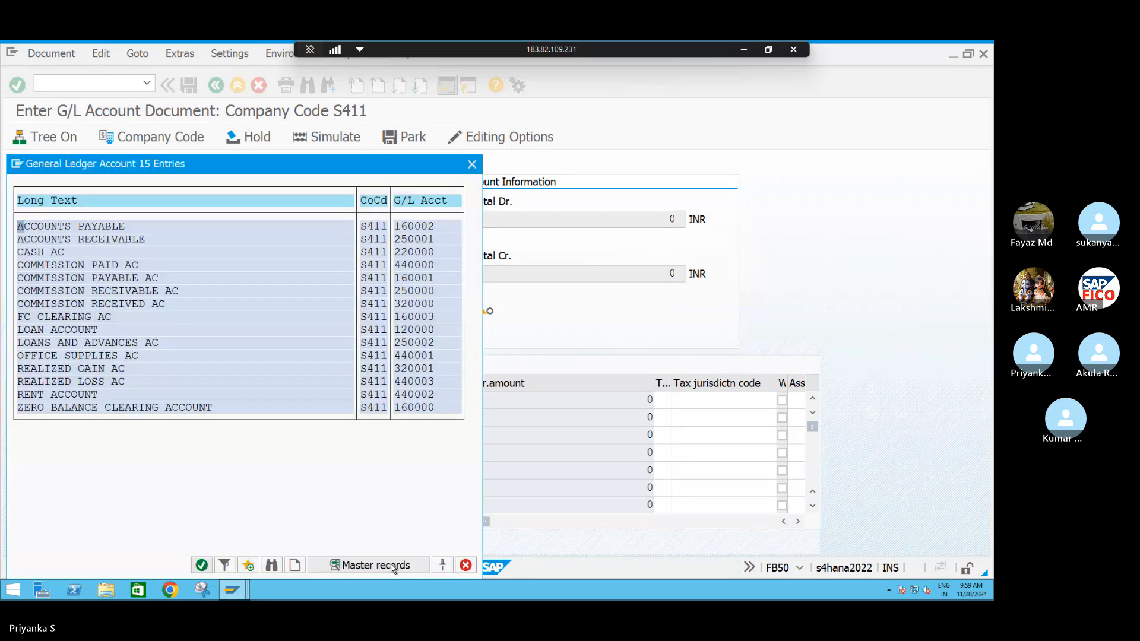
{"action": "double_click", "coordinate": [39, 252]}
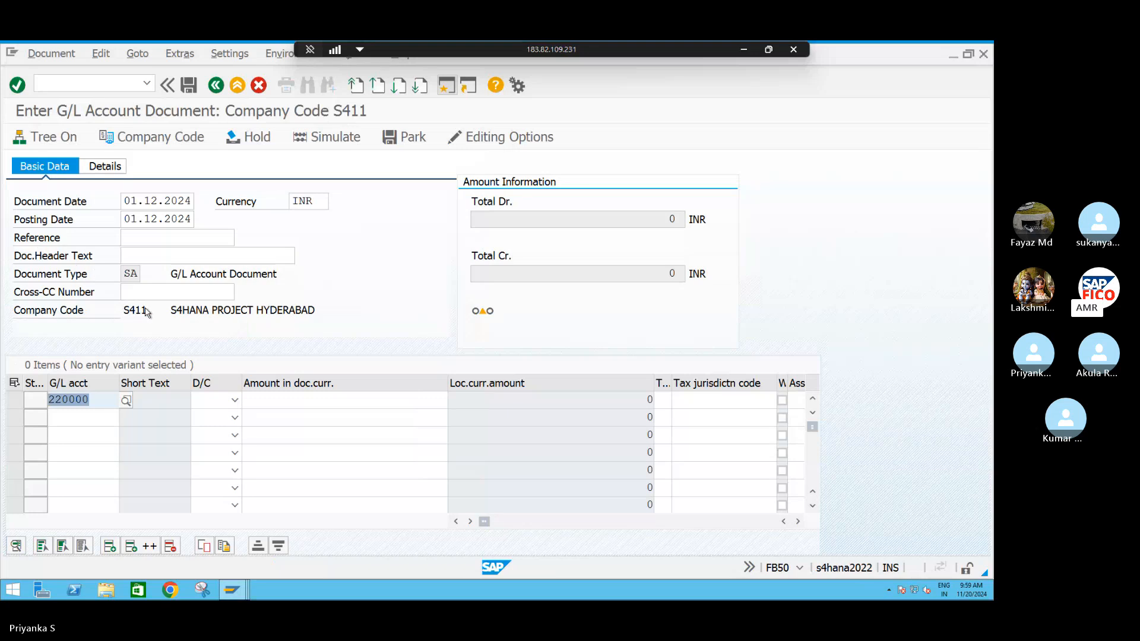
{"action": "left_click", "coordinate": [221, 401]}
{"action": "left_click", "coordinate": [208, 430]}
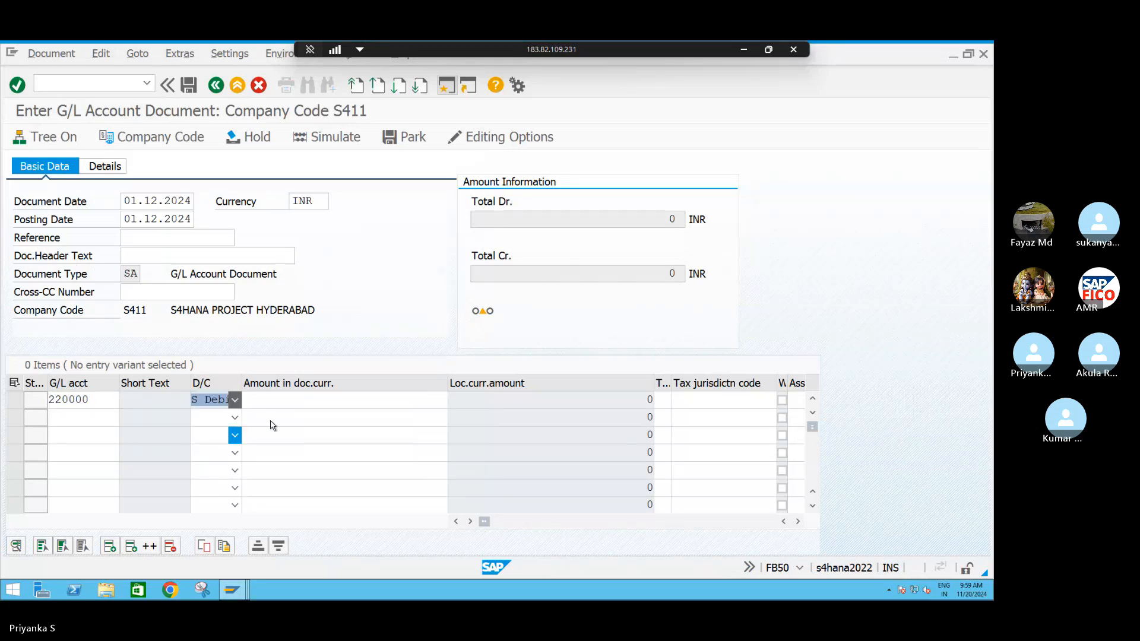
{"action": "left_click", "coordinate": [290, 402]}
{"action": "left_click", "coordinate": [356, 413]}
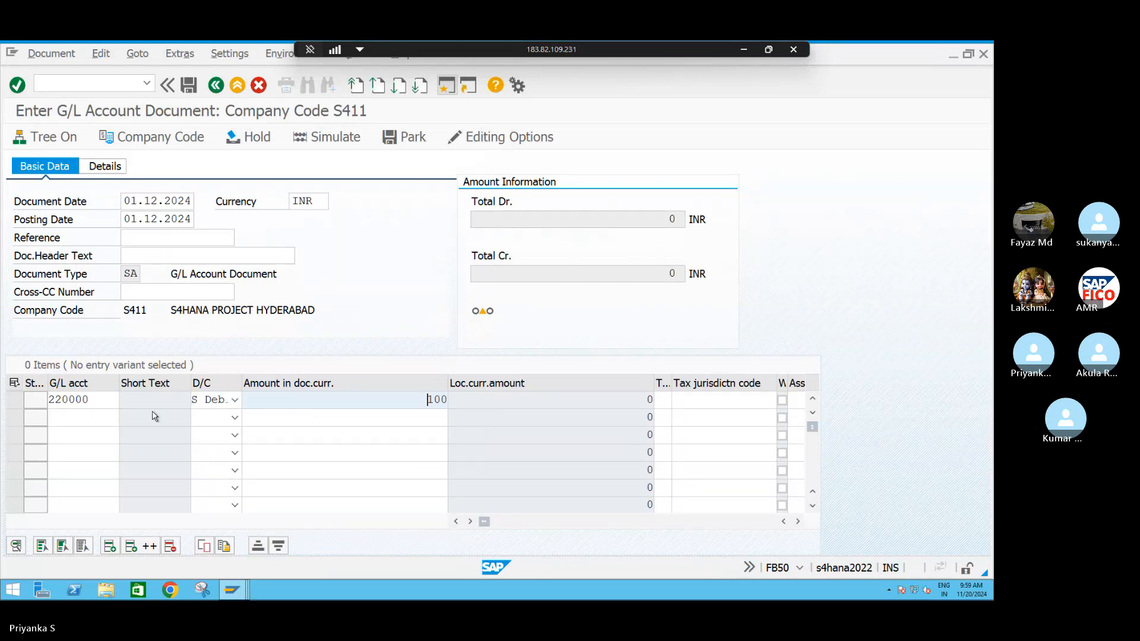
Enter the second line item with LOAN ACCOUNT (120000) as a credit of 100 in document currency.
{"action": "left_click", "coordinate": [79, 415]}
{"action": "key", "text": "F4"}
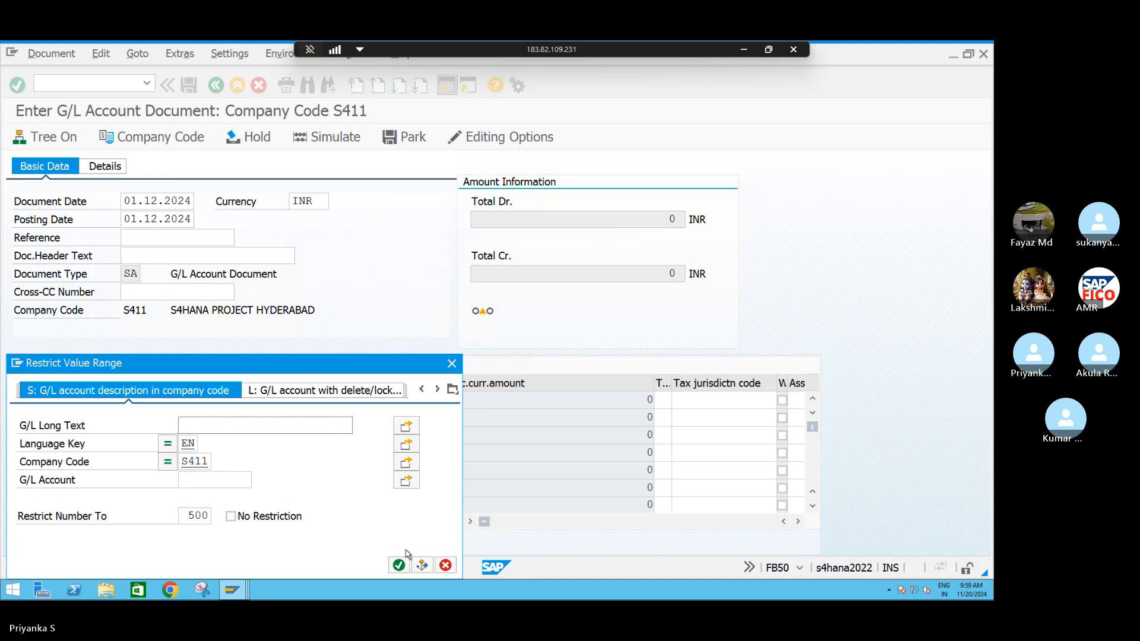
{"action": "left_click", "coordinate": [392, 569]}
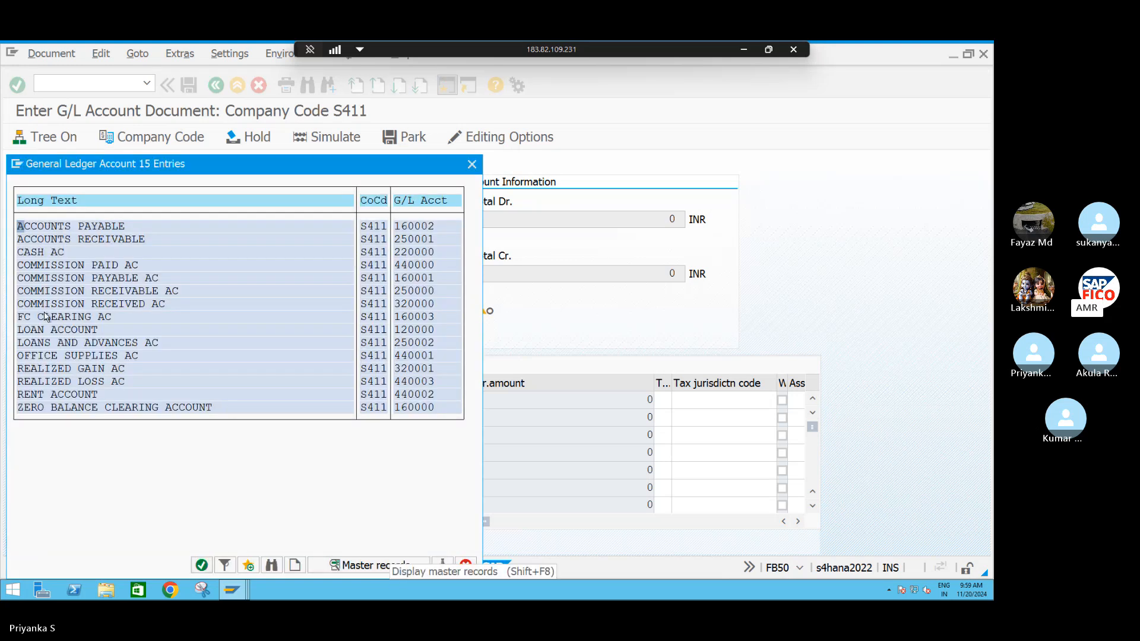
{"action": "double_click", "coordinate": [26, 332]}
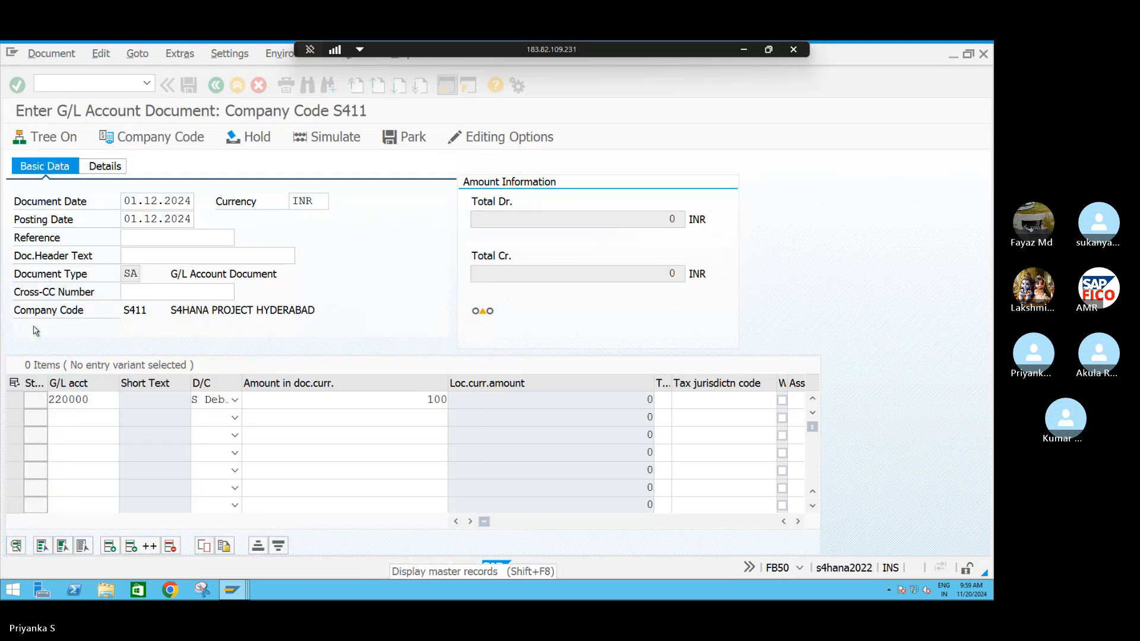
{"action": "left_click", "coordinate": [219, 417]}
{"action": "left_click", "coordinate": [221, 434]}
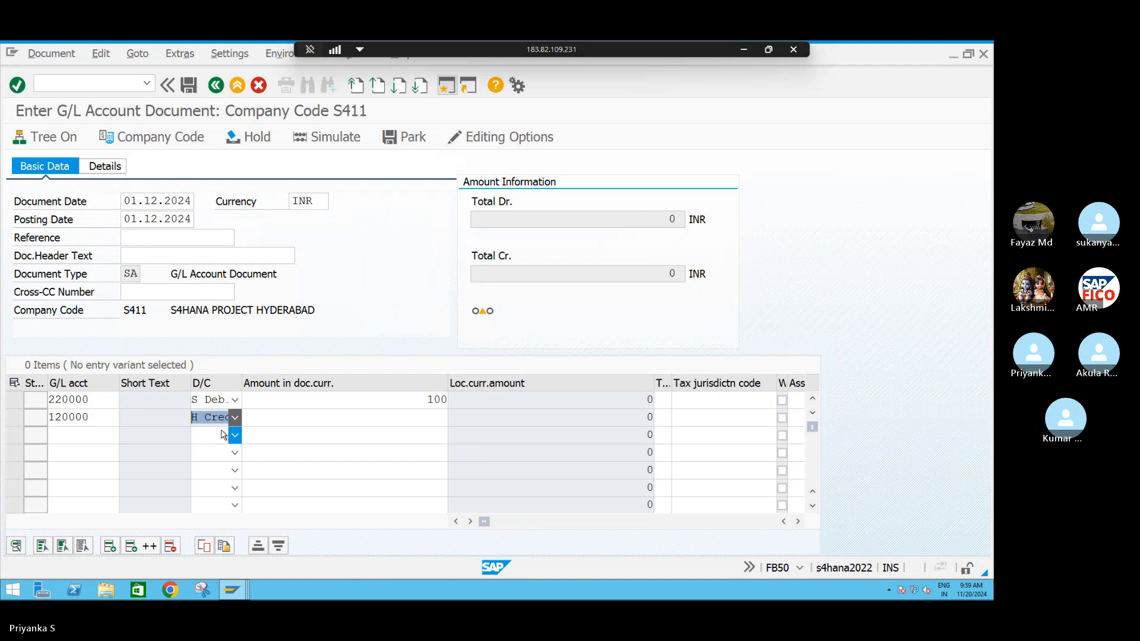
{"action": "left_click", "coordinate": [351, 419]}
{"action": "left_click", "coordinate": [427, 260]}
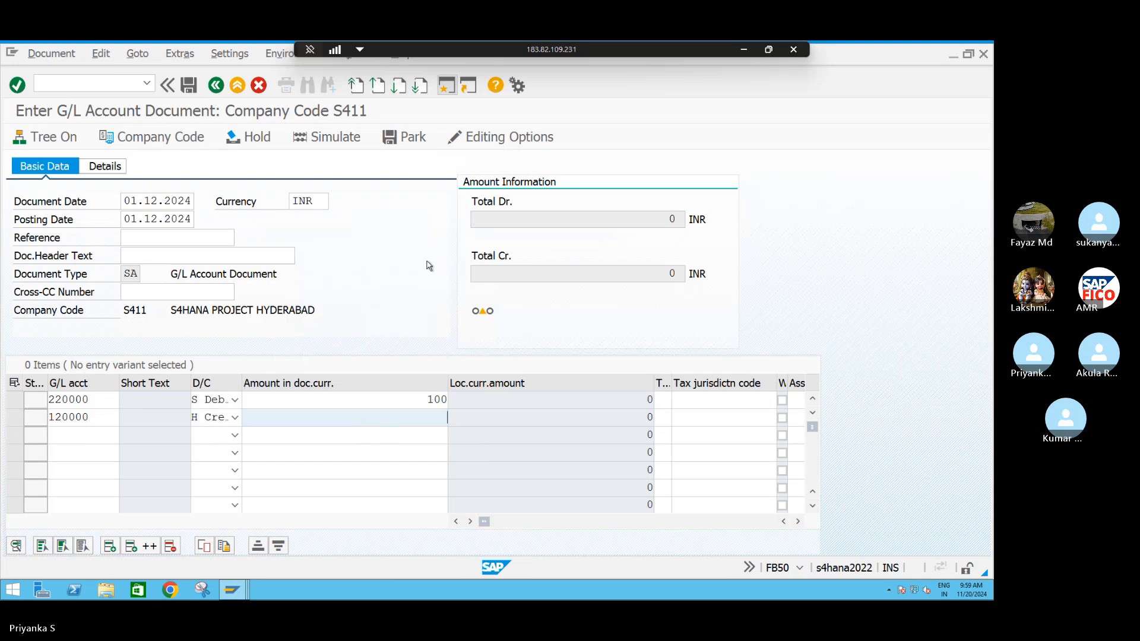
{"action": "left_click", "coordinate": [797, 522]}
{"action": "left_click", "coordinate": [797, 522]}
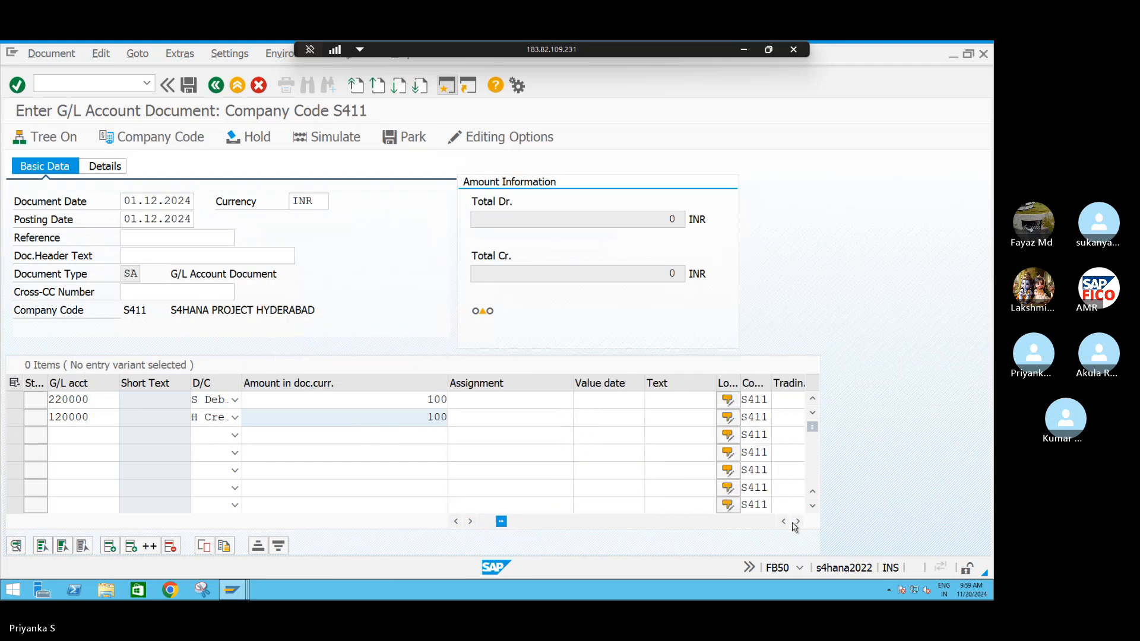
{"action": "left_click", "coordinate": [797, 521]}
{"action": "left_click", "coordinate": [797, 522]}
{"action": "left_click", "coordinate": [797, 522]}
{"action": "left_click", "coordinate": [663, 399]}
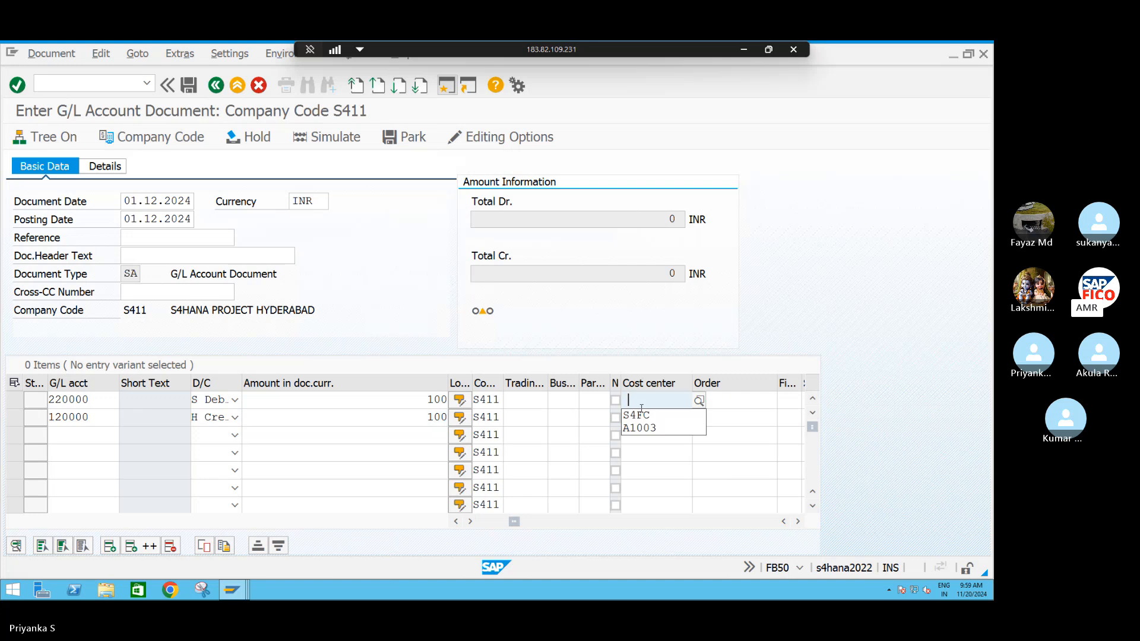
{"action": "left_click", "coordinate": [638, 416]}
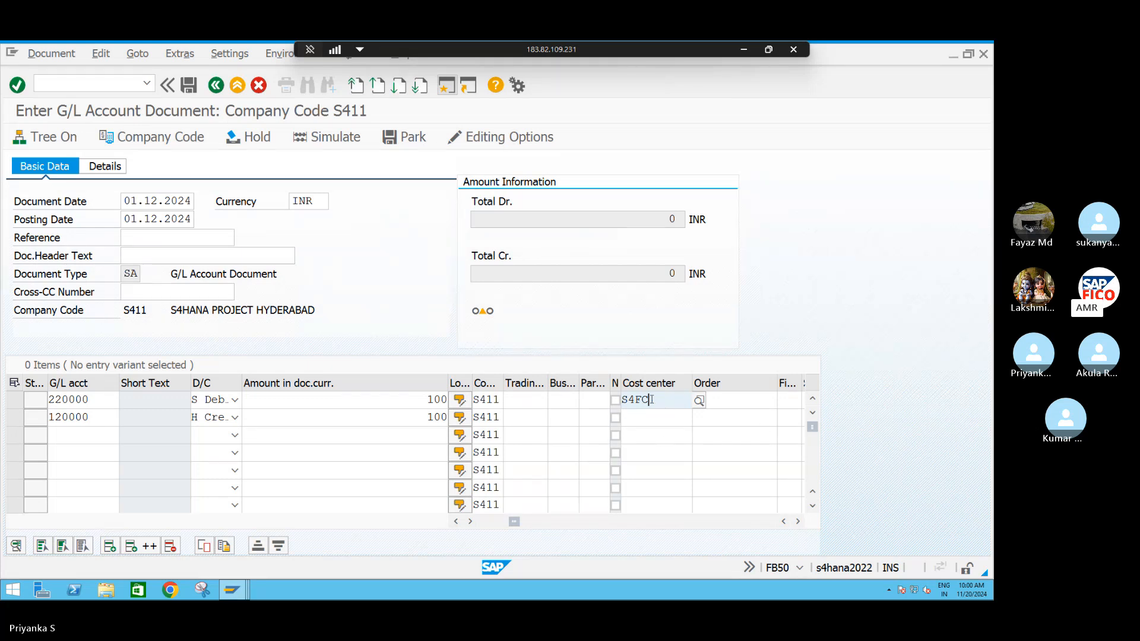
{"action": "key", "text": "BackSpace"}
{"action": "key", "text": "BackSpace"}
{"action": "key", "text": "BackSpace"}
{"action": "key", "text": "BackSpace"}
Enter profit center IA100 for the CASH AC (220000) debit line item.
{"action": "left_click", "coordinate": [798, 521]}
{"action": "left_click", "coordinate": [798, 522]}
{"action": "left_click", "coordinate": [798, 522]}
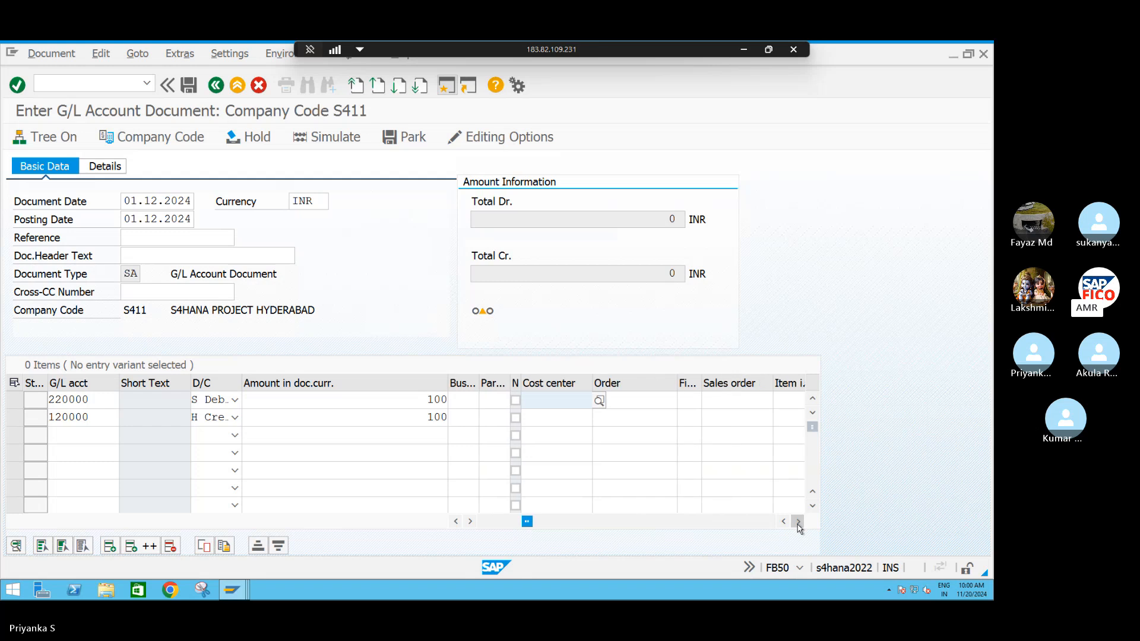
{"action": "left_click", "coordinate": [798, 522]}
{"action": "left_click", "coordinate": [798, 521]}
{"action": "left_click", "coordinate": [797, 522]}
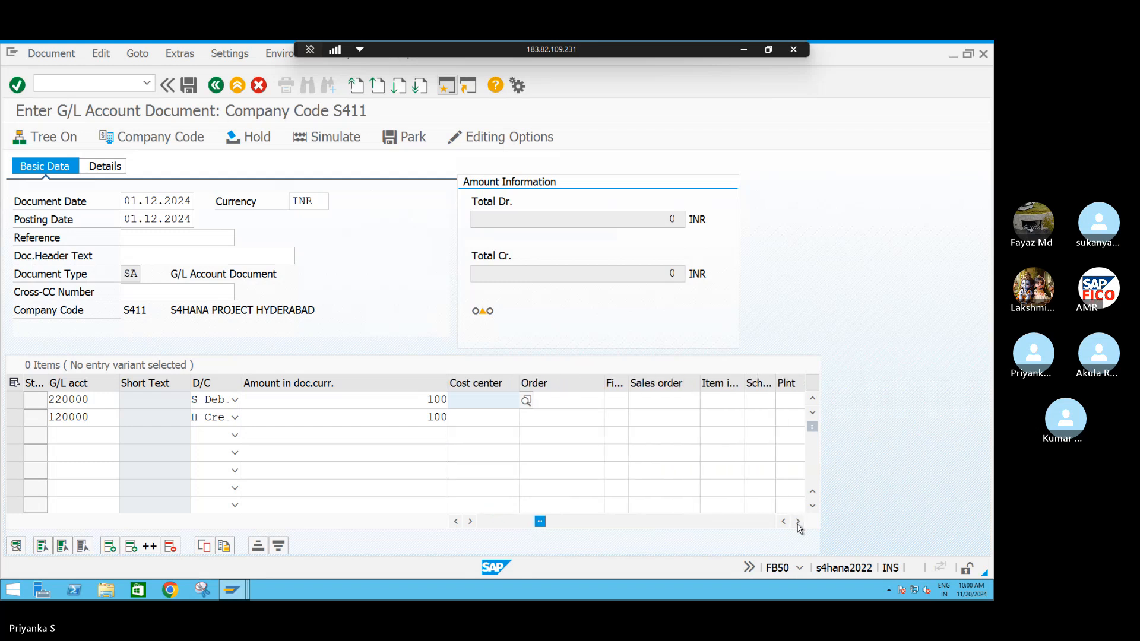
{"action": "left_click", "coordinate": [797, 522]}
{"action": "left_click", "coordinate": [797, 522]}
{"action": "left_click", "coordinate": [798, 522]}
{"action": "left_click", "coordinate": [798, 521]}
{"action": "left_click", "coordinate": [798, 522]}
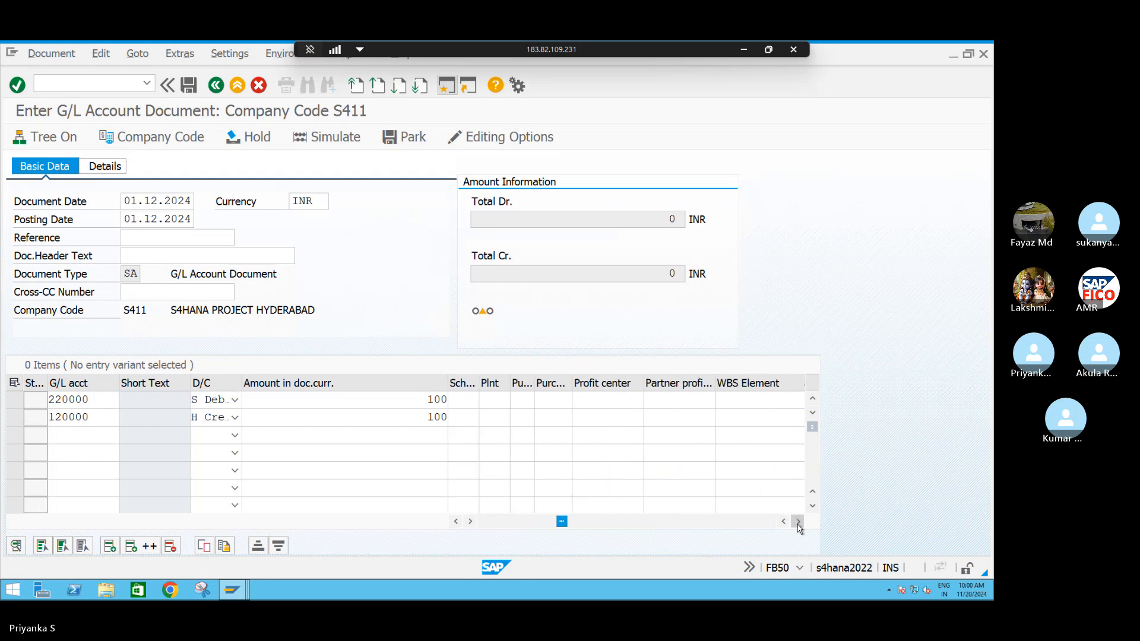
{"action": "left_click", "coordinate": [798, 522]}
{"action": "left_click", "coordinate": [572, 404]}
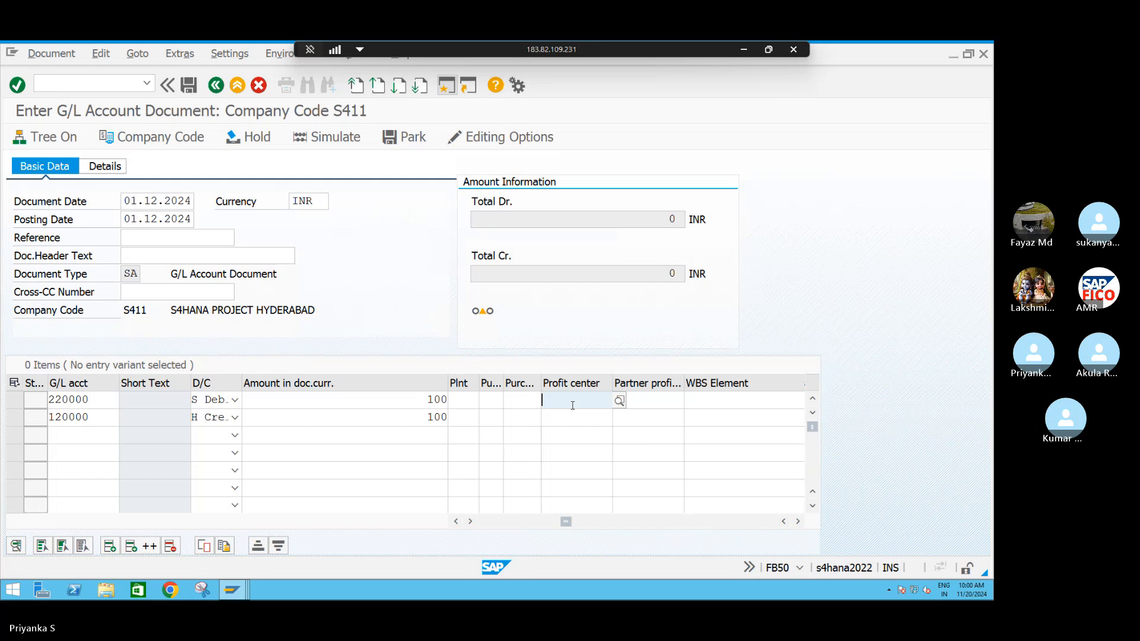
{"action": "type", "text": "IA"}
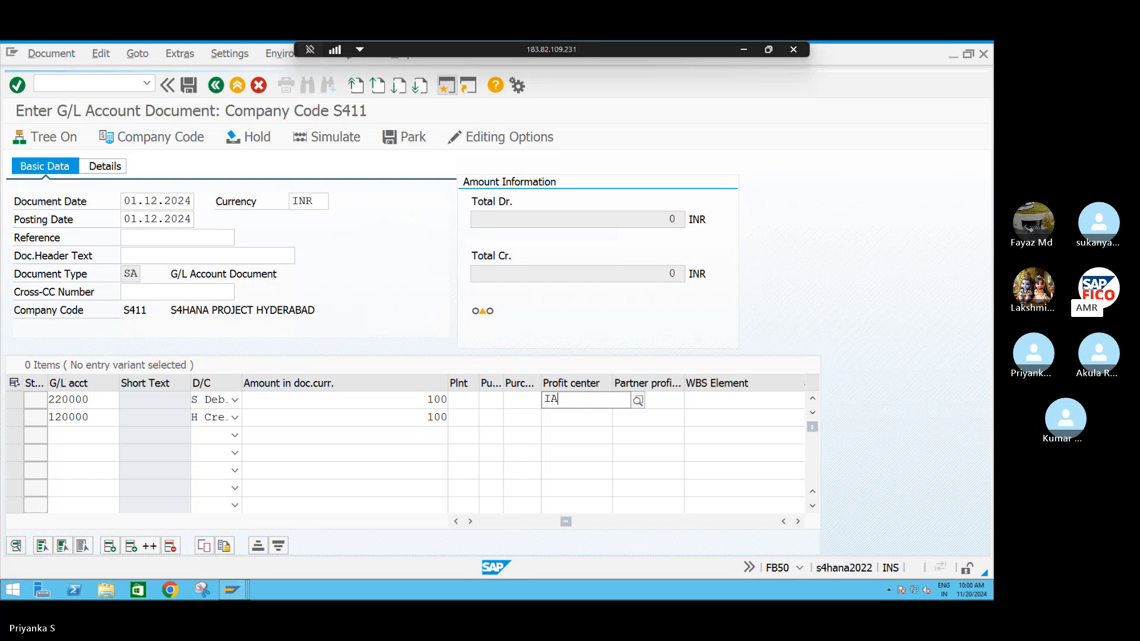
{"action": "type", "text": "100"}
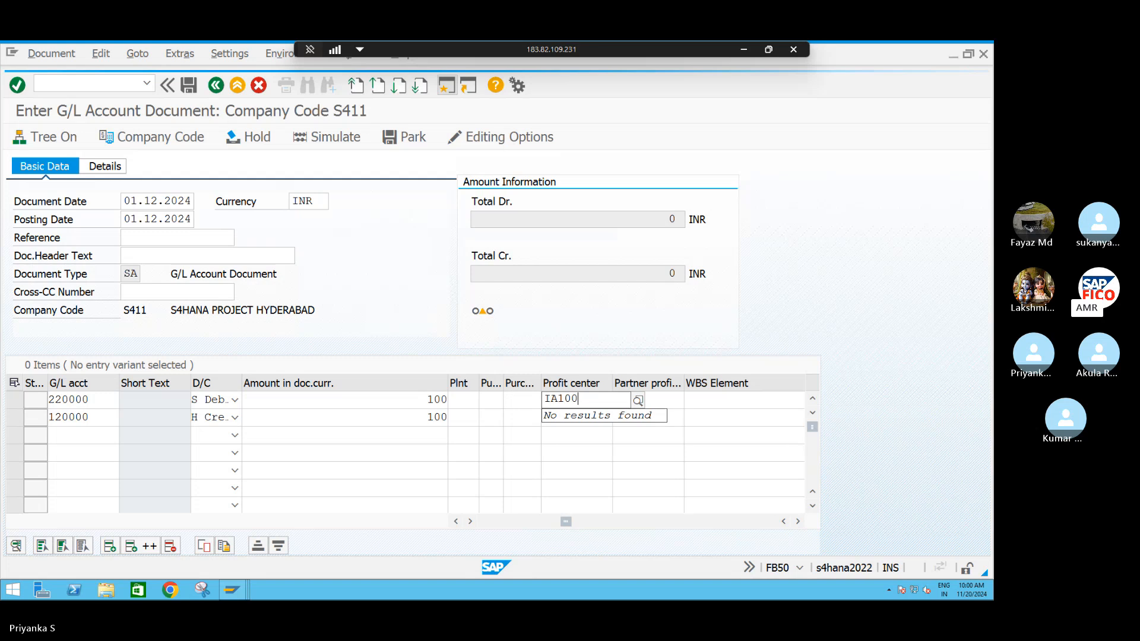
{"action": "key", "text": "BackSpace"}
{"action": "key", "text": "BackSpace"}
{"action": "key", "text": "BackSpace"}
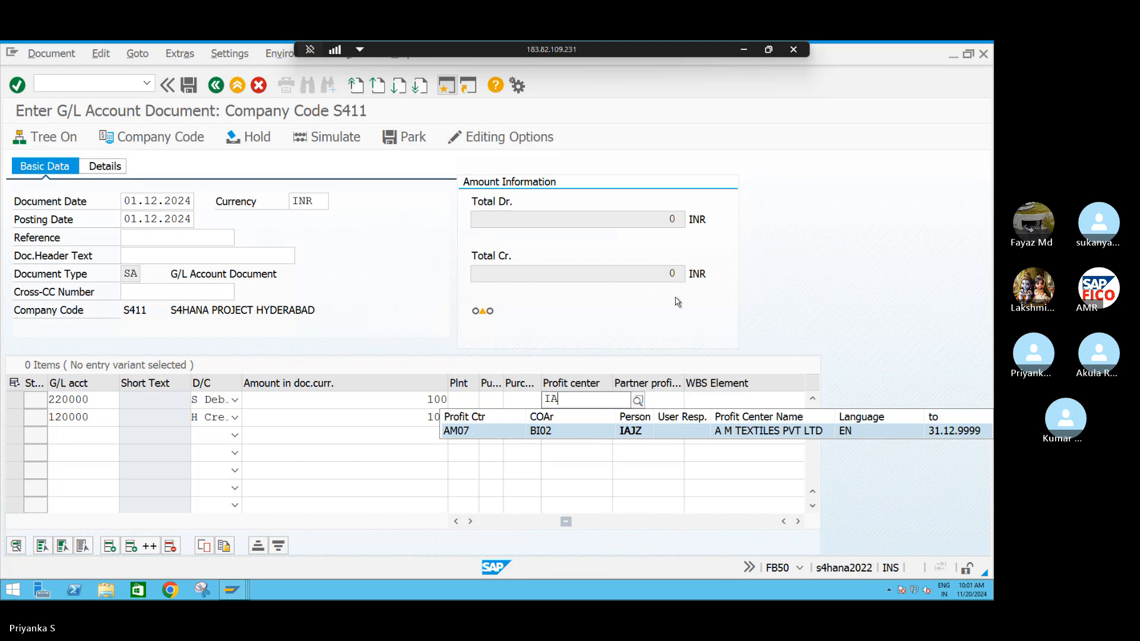
{"action": "type", "text": "100"}
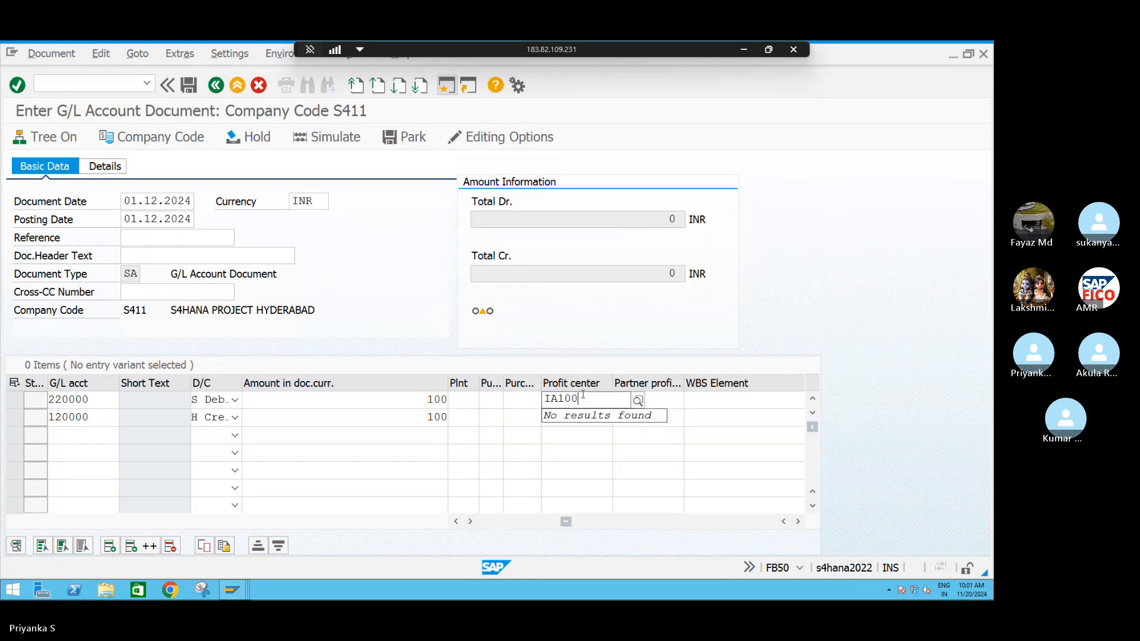
Try to validate the document entries, accepting the date warnings, and return to the debit line's profit center.
{"action": "key", "text": "Return"}
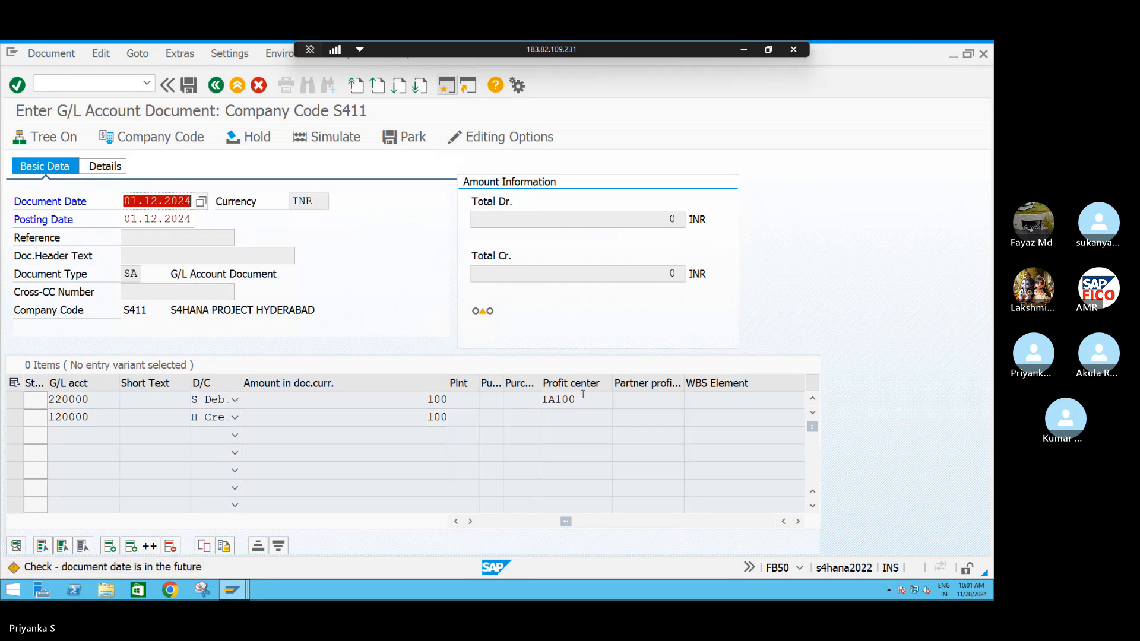
{"action": "key", "text": "Return"}
{"action": "key", "text": "Return"}
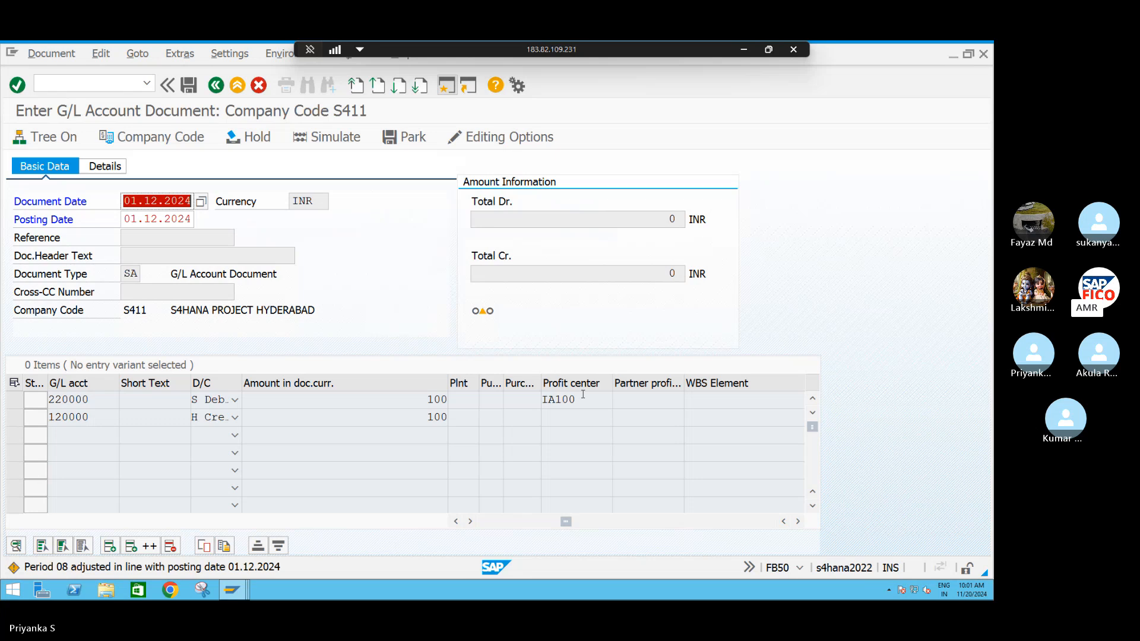
{"action": "key", "text": "Return"}
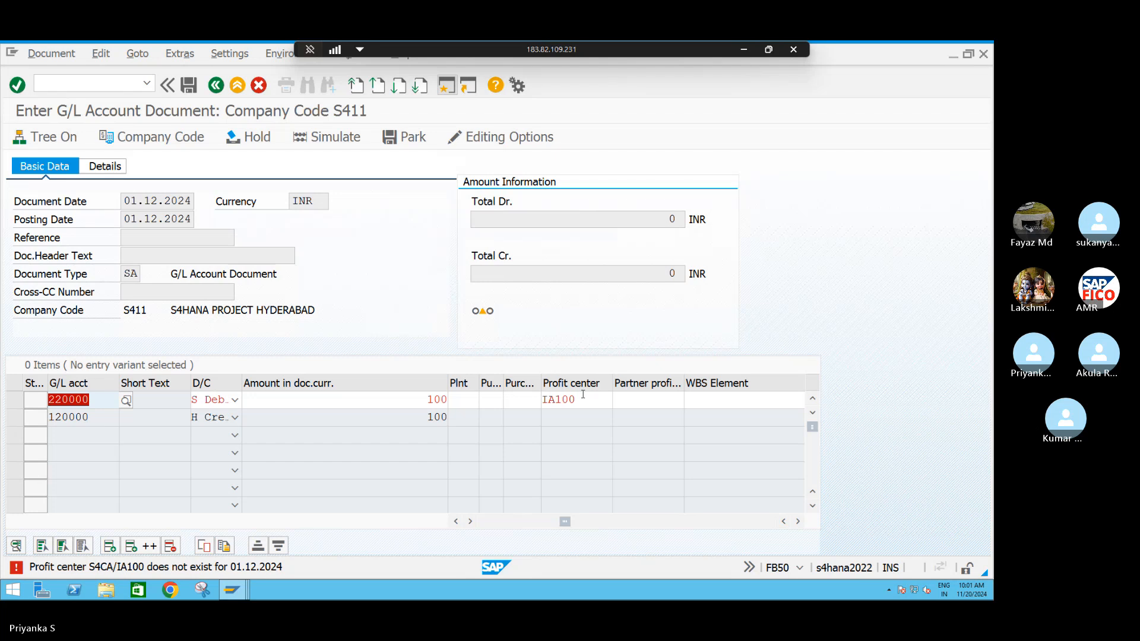
{"action": "left_click", "coordinate": [579, 400]}
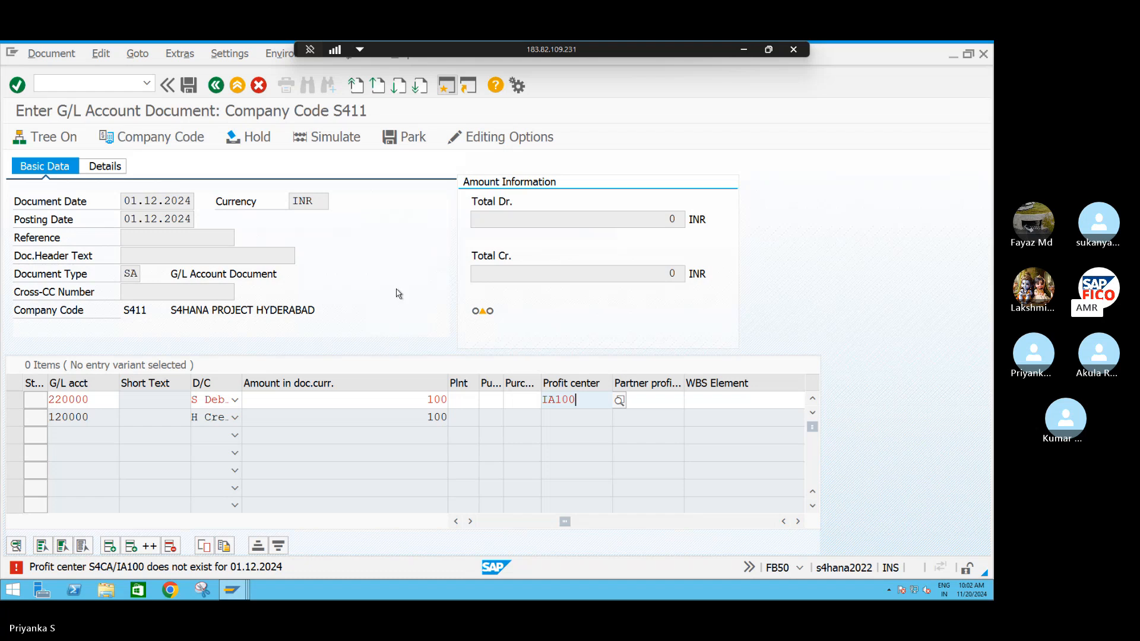
Open a new SAP session and start transaction KS02 for changing a cost center.
{"action": "left_click", "coordinate": [443, 86]}
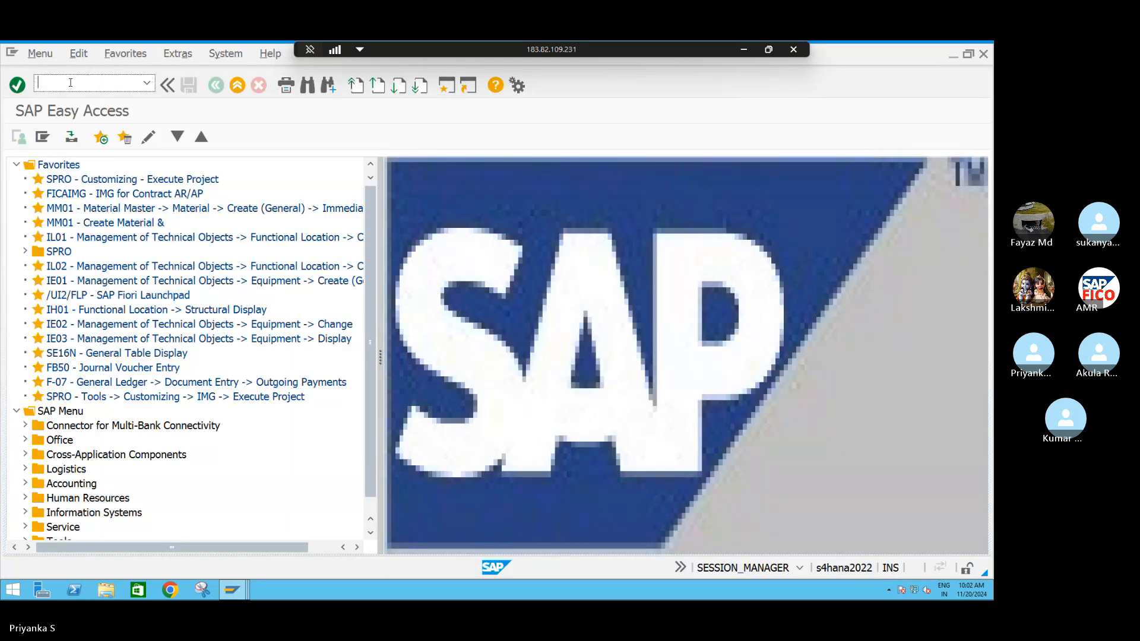
{"action": "type", "text": "ks02"}
{"action": "key", "text": "Return"}
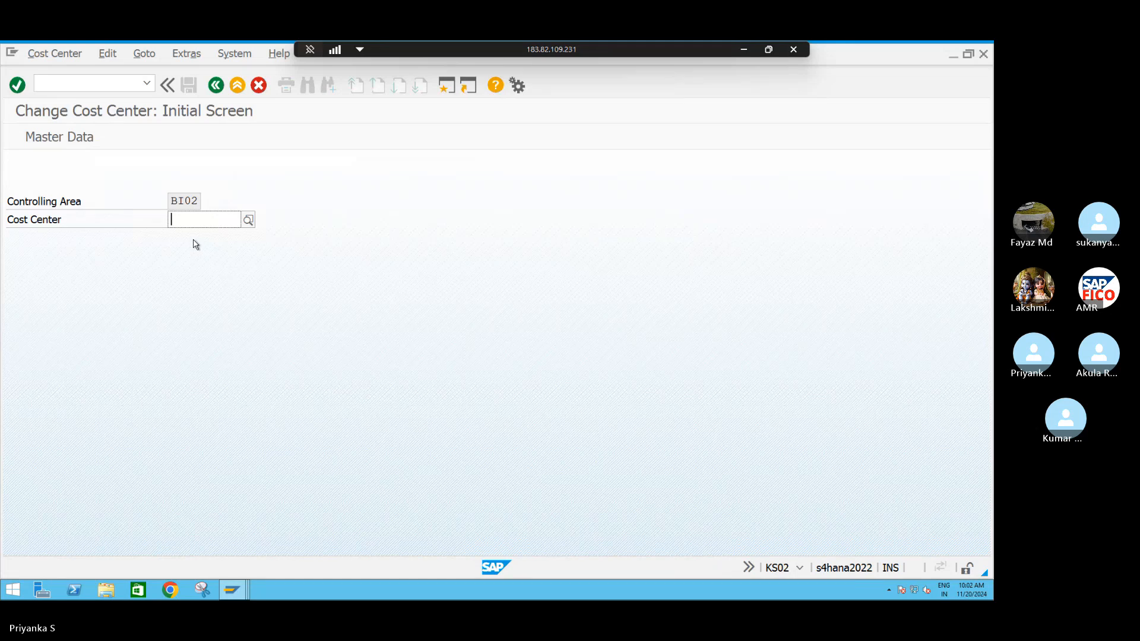
{"action": "left_click", "coordinate": [196, 201]}
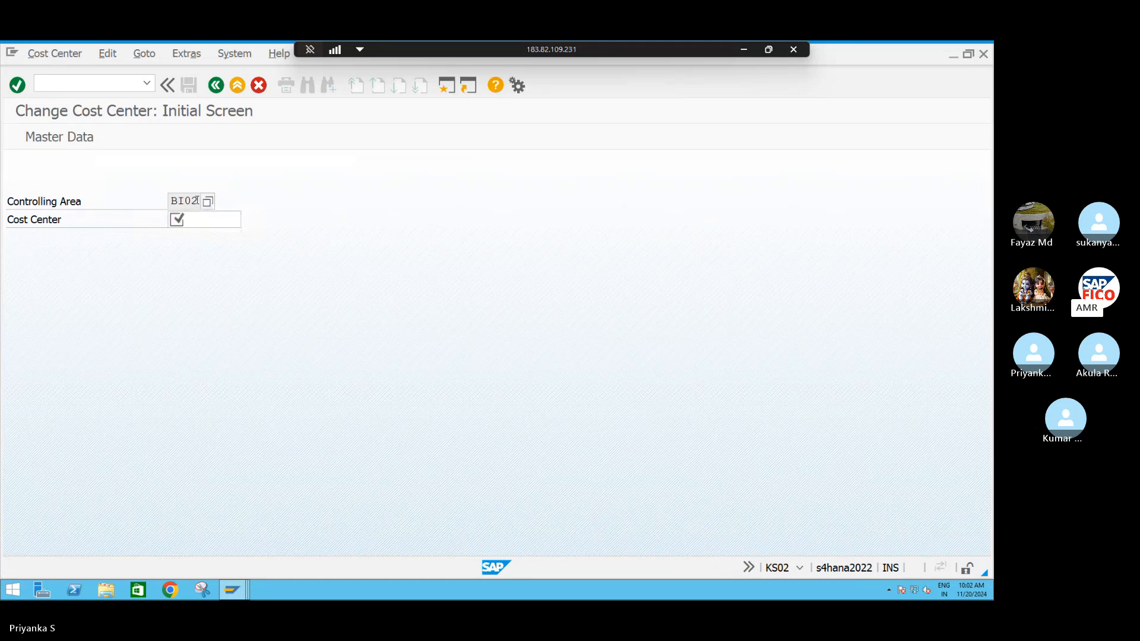
{"action": "left_click", "coordinate": [208, 202]}
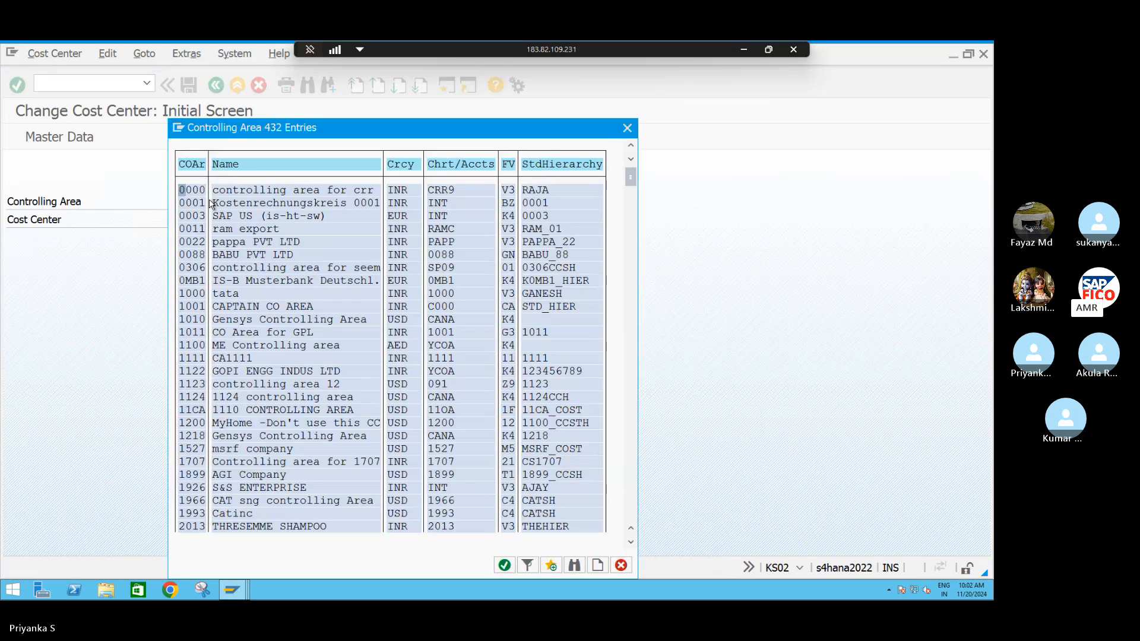
{"action": "left_click", "coordinate": [627, 128]}
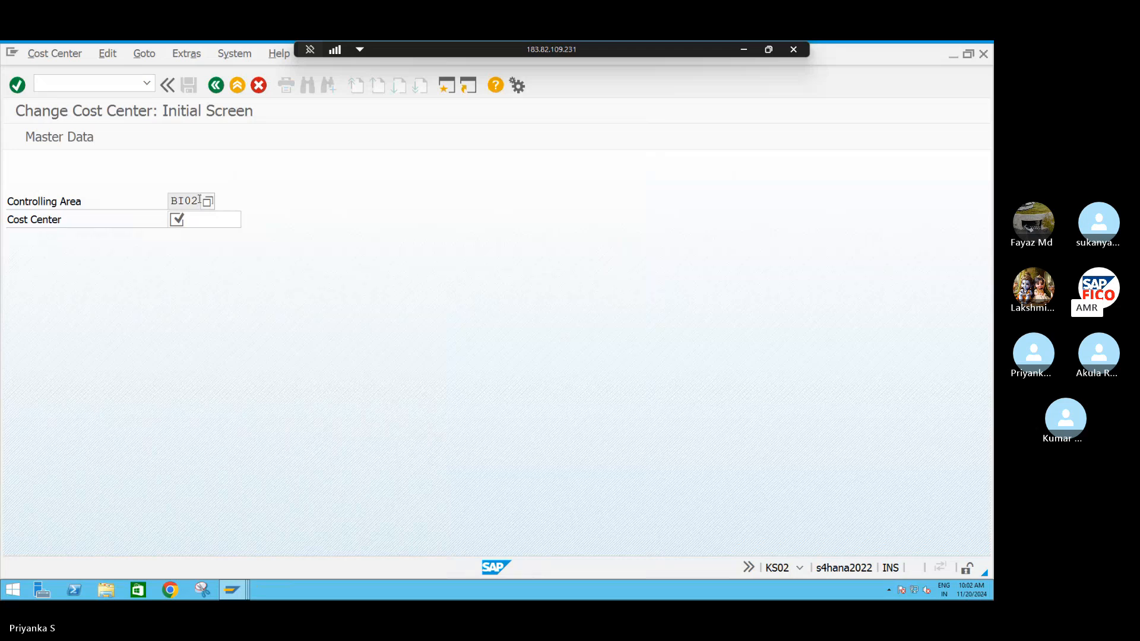
{"action": "left_click", "coordinate": [106, 53]}
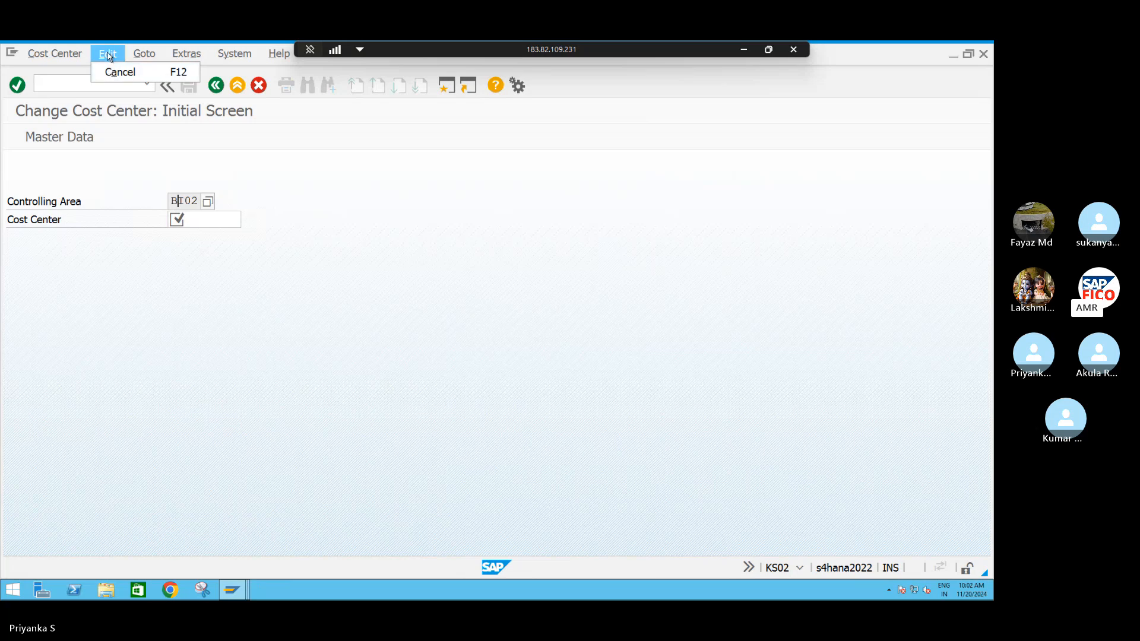
{"action": "left_click", "coordinate": [280, 160]}
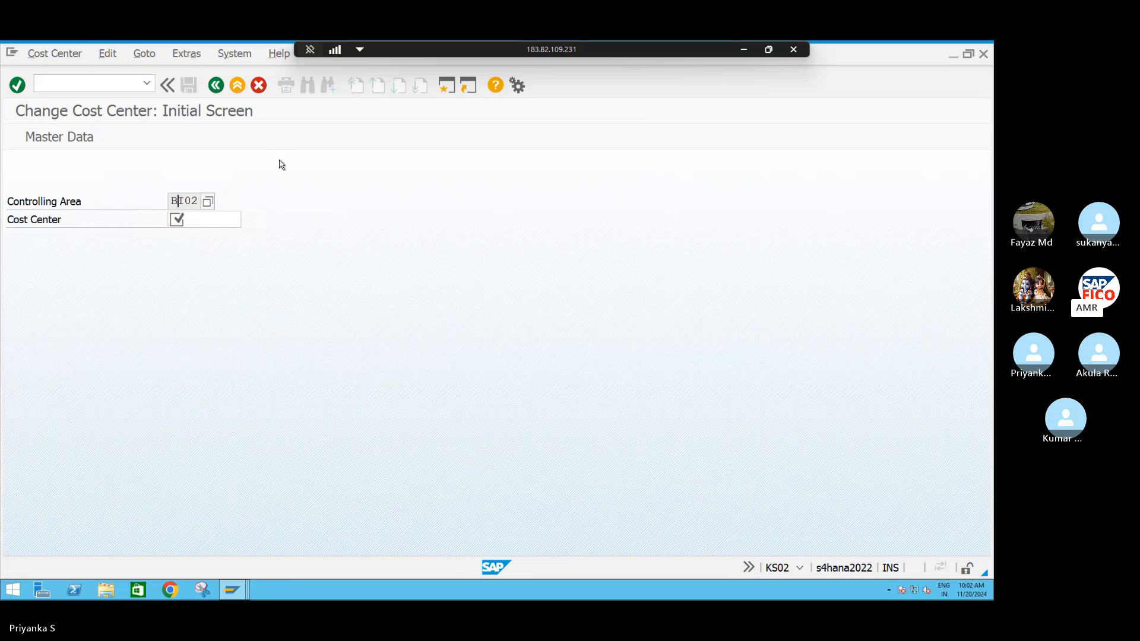
{"action": "left_click", "coordinate": [145, 53]}
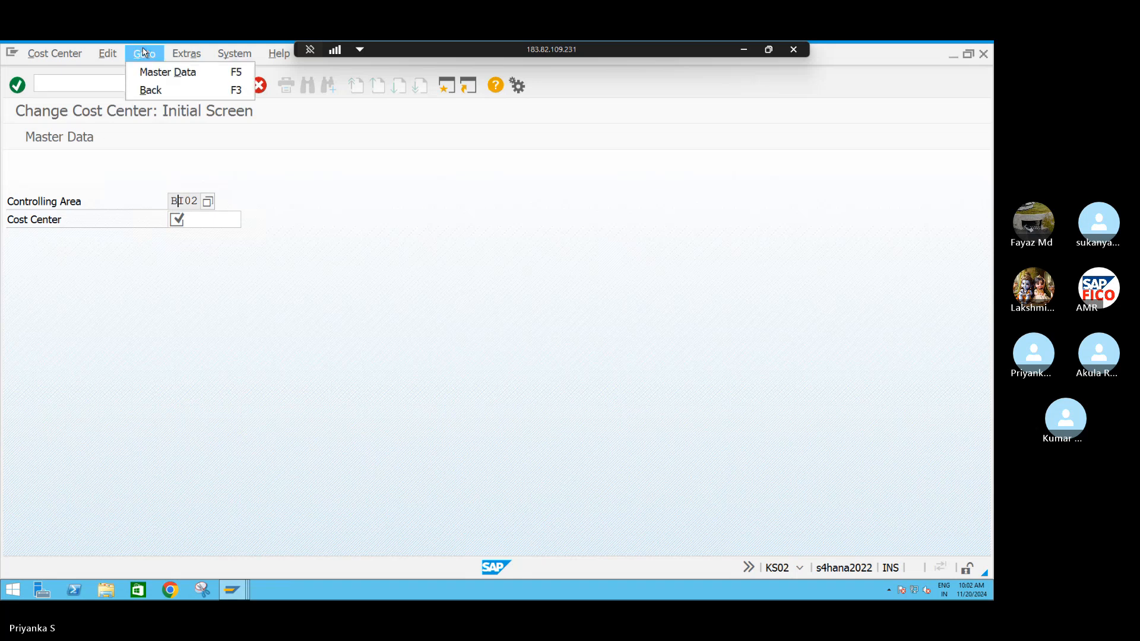
Set the controlling area to S4CA.
{"action": "left_click", "coordinate": [184, 54]}
{"action": "left_click", "coordinate": [184, 55]}
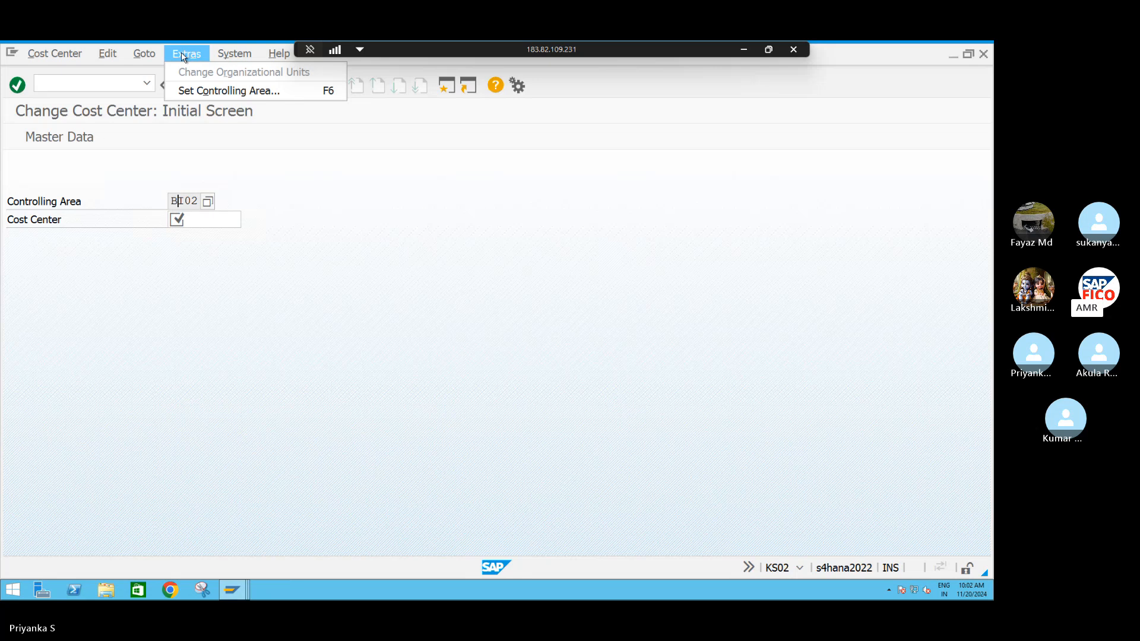
{"action": "left_click", "coordinate": [191, 92]}
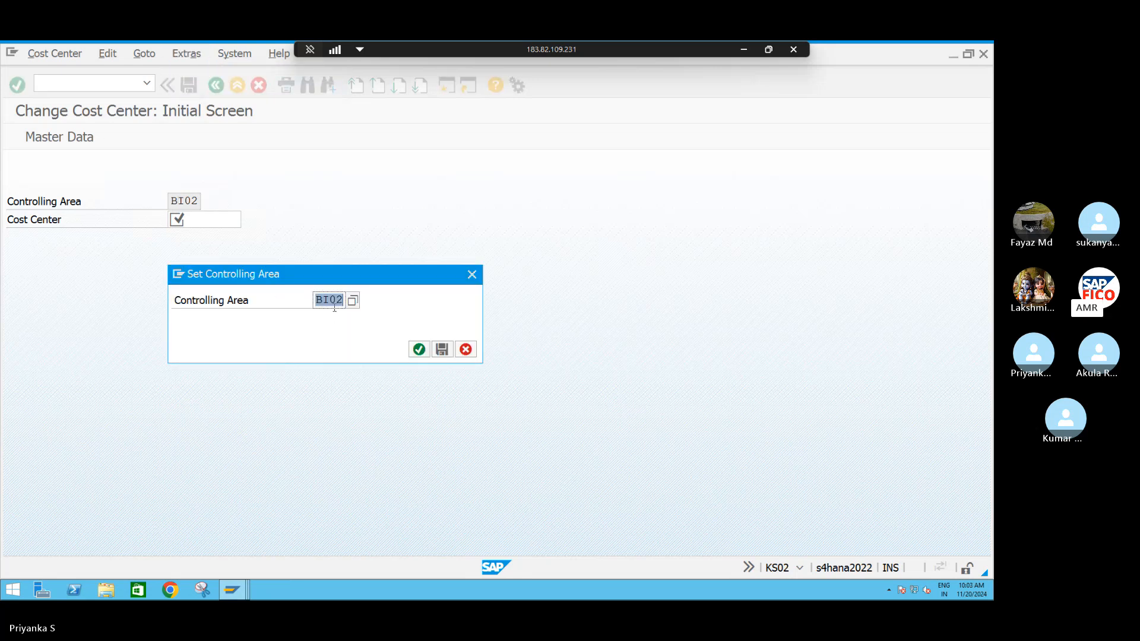
{"action": "type", "text": "S4"}
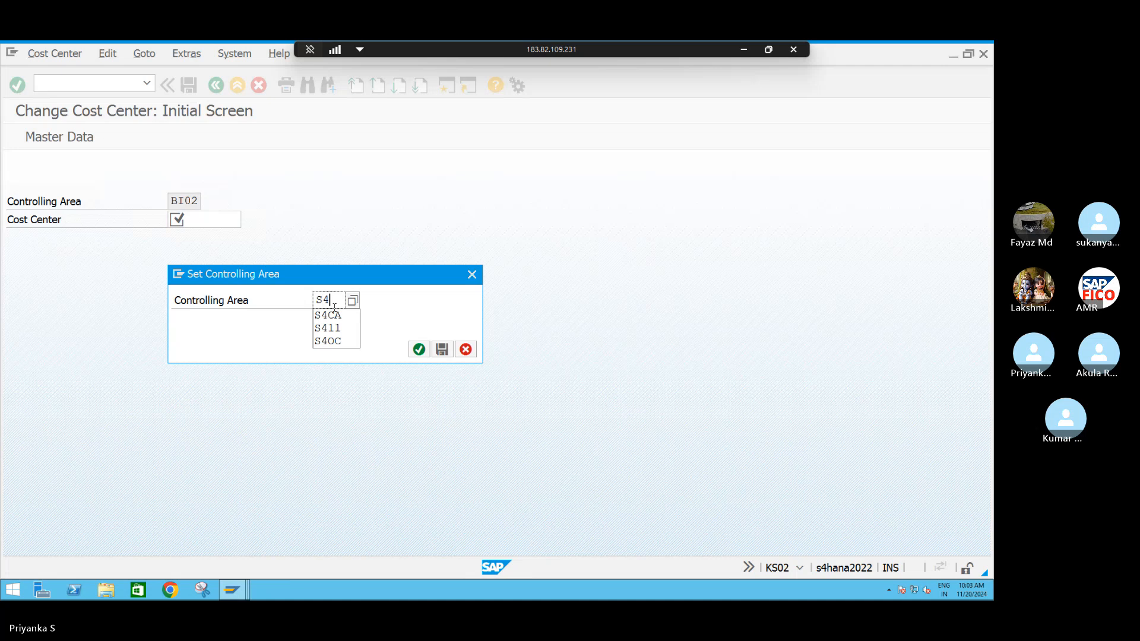
{"action": "type", "text": "CA"}
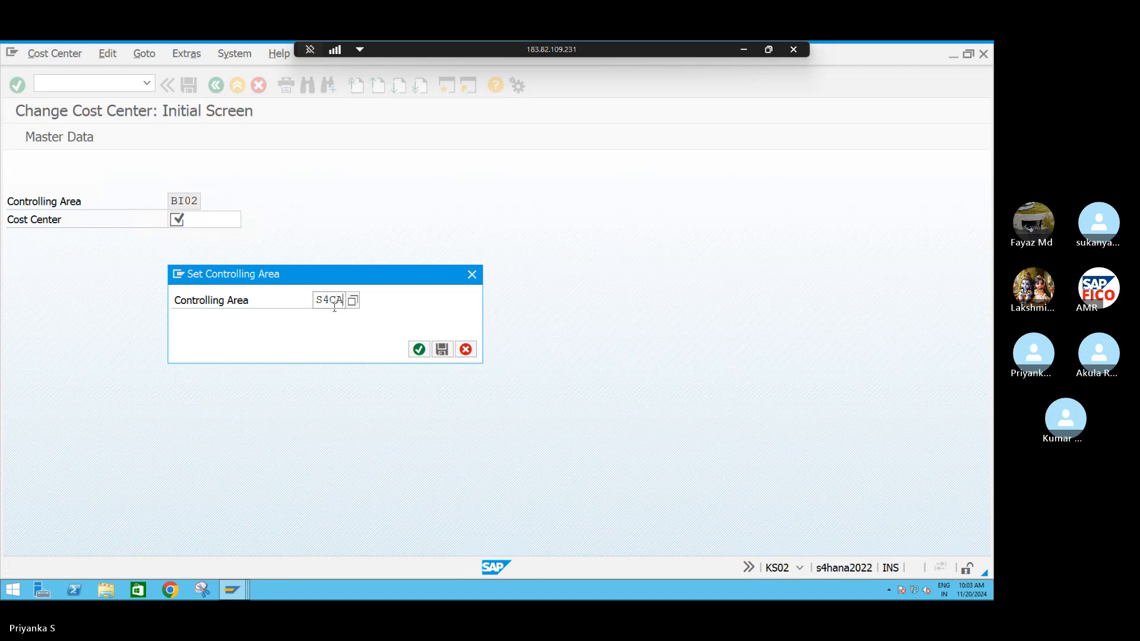
{"action": "key", "text": "Return"}
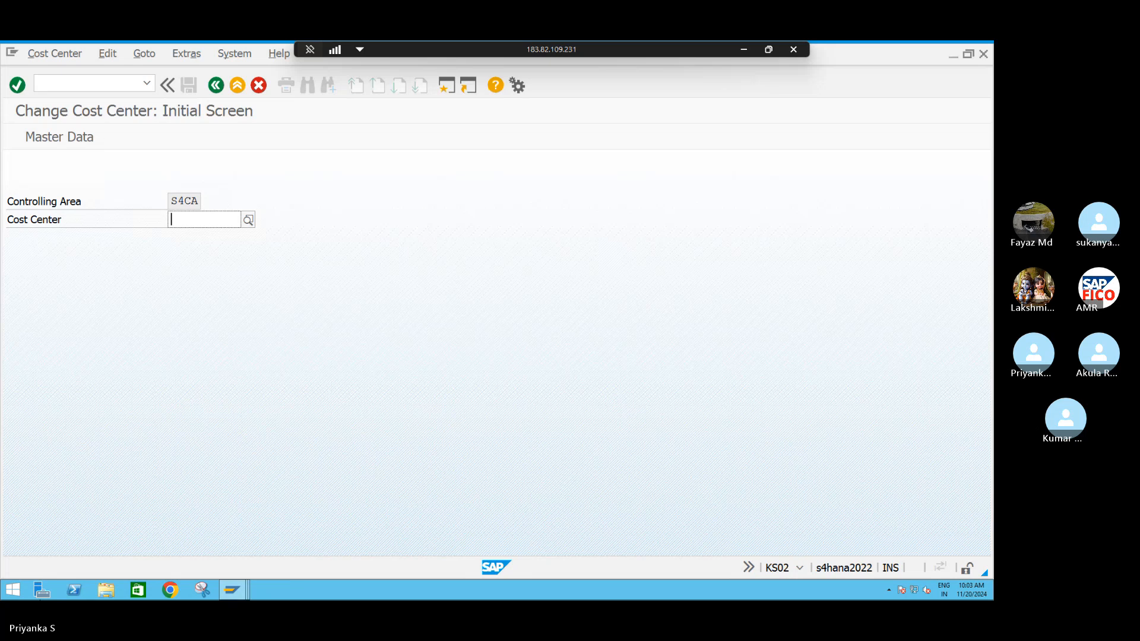
Return to the G/L account document session, recheck the entry and read the long text of the profit center error.
{"action": "mouse_move", "coordinate": [236, 594]}
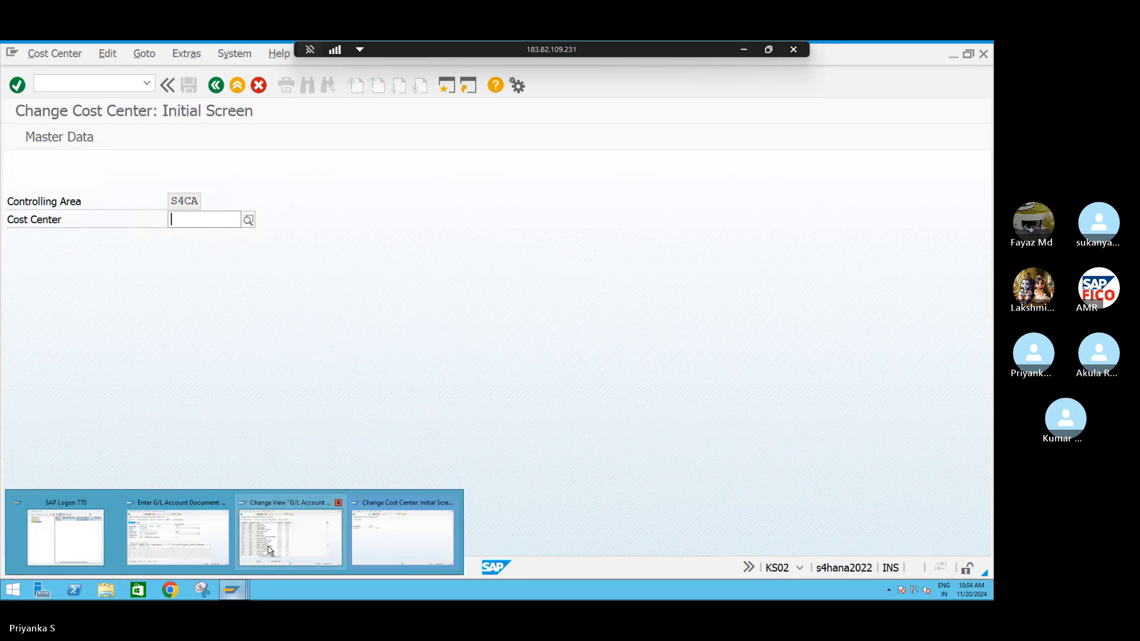
{"action": "left_click", "coordinate": [184, 547]}
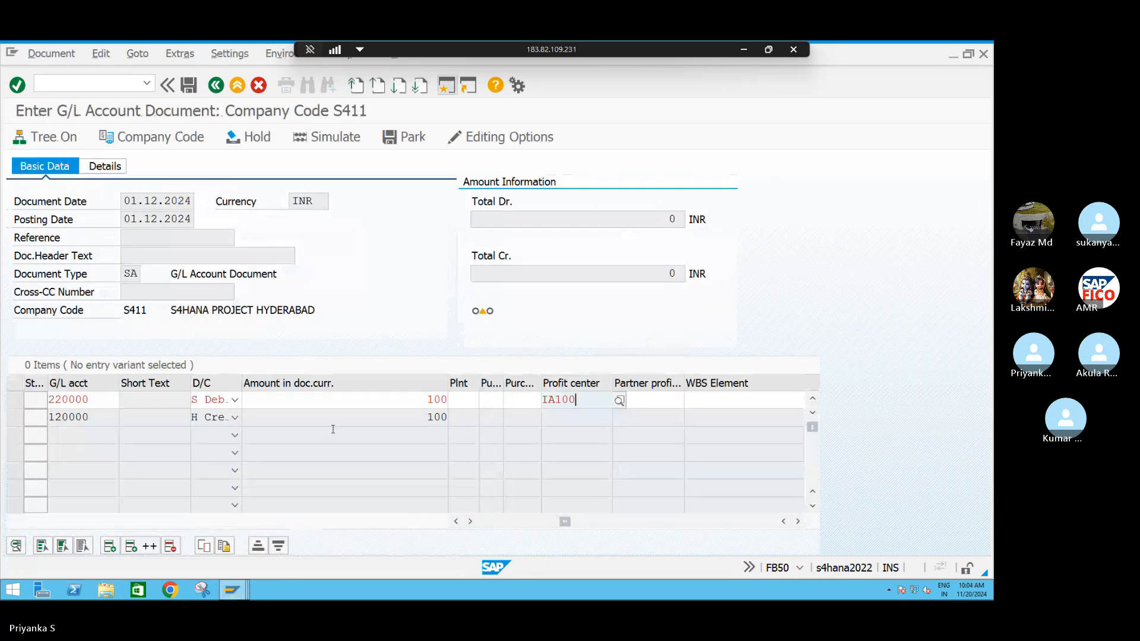
{"action": "key", "text": "Return"}
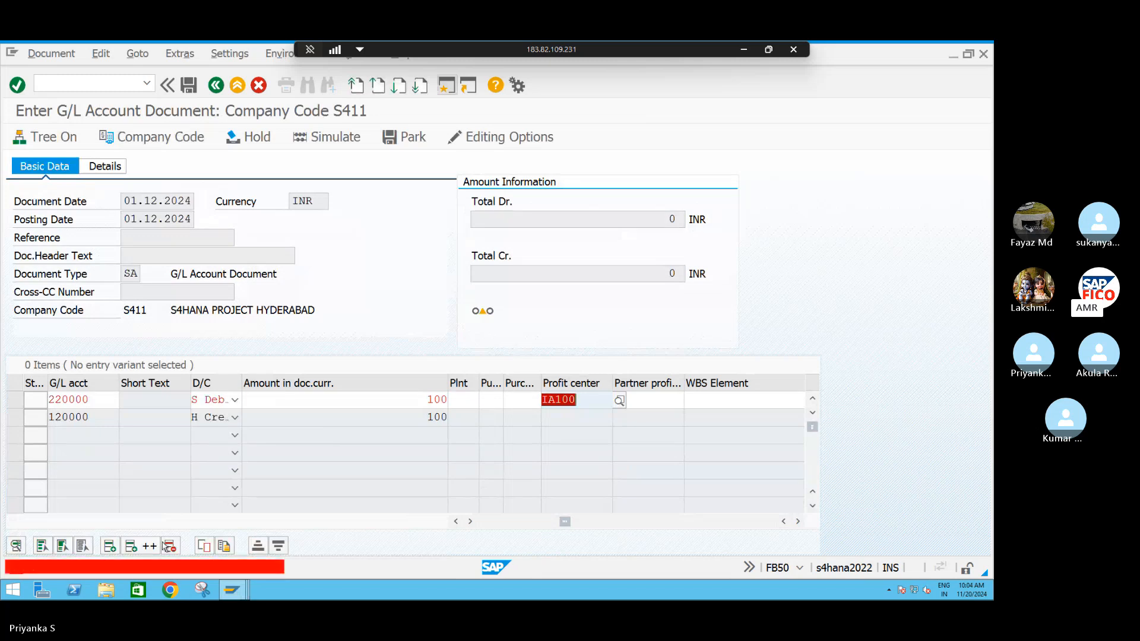
{"action": "double_click", "coordinate": [145, 570]}
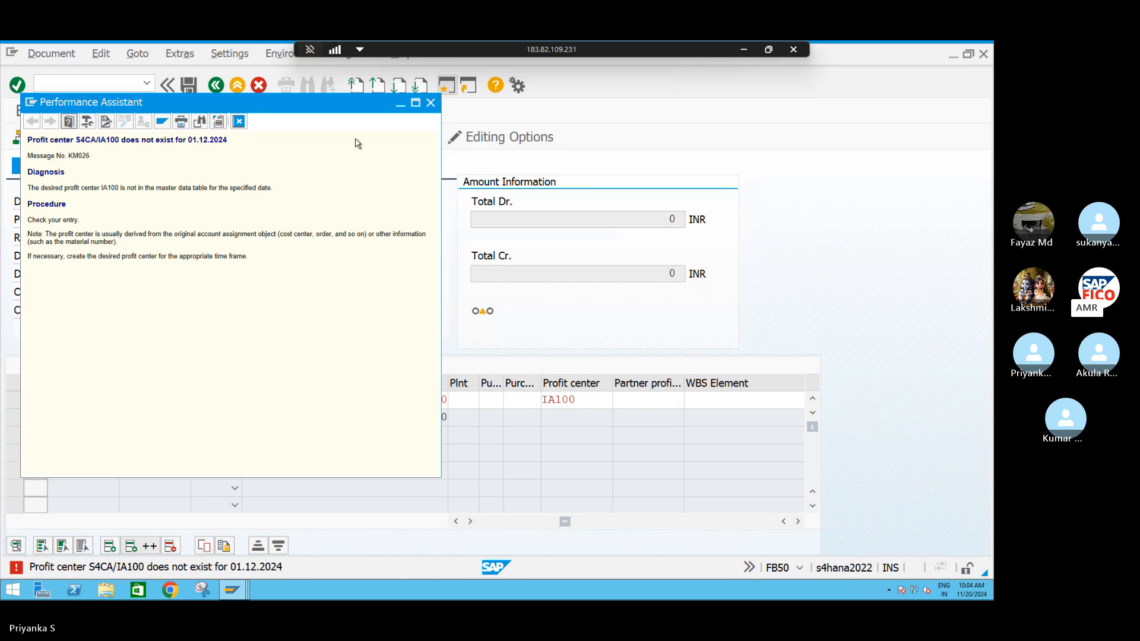
{"action": "left_click", "coordinate": [430, 104]}
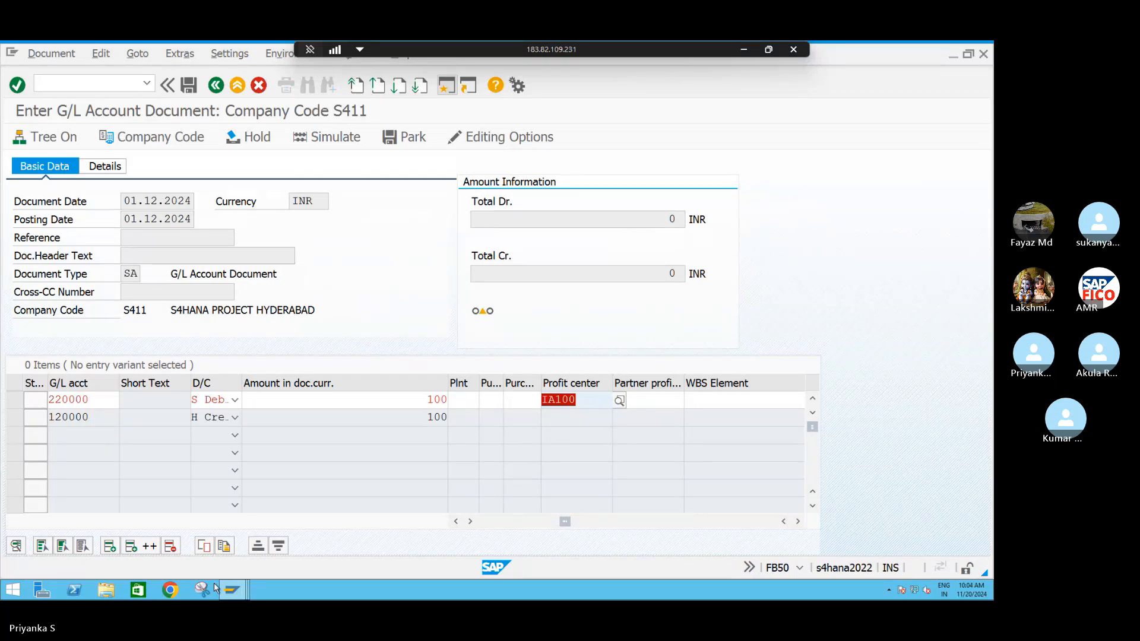
Switch to the cost center session and start transaction KE52 for changing a profit center.
{"action": "mouse_move", "coordinate": [241, 597]}
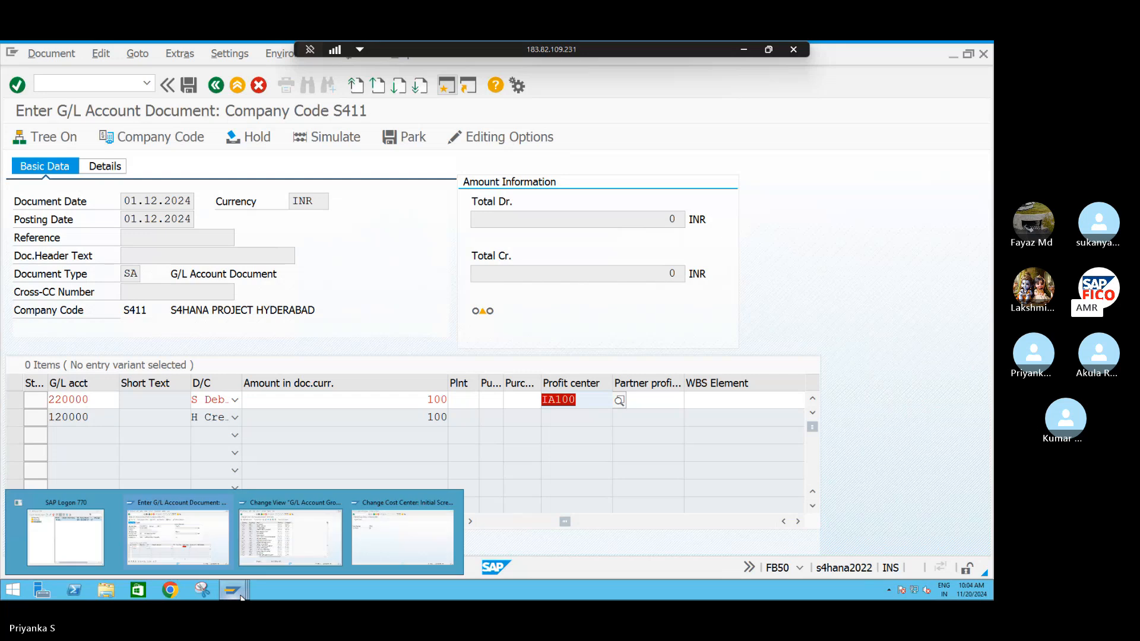
{"action": "left_click", "coordinate": [386, 541]}
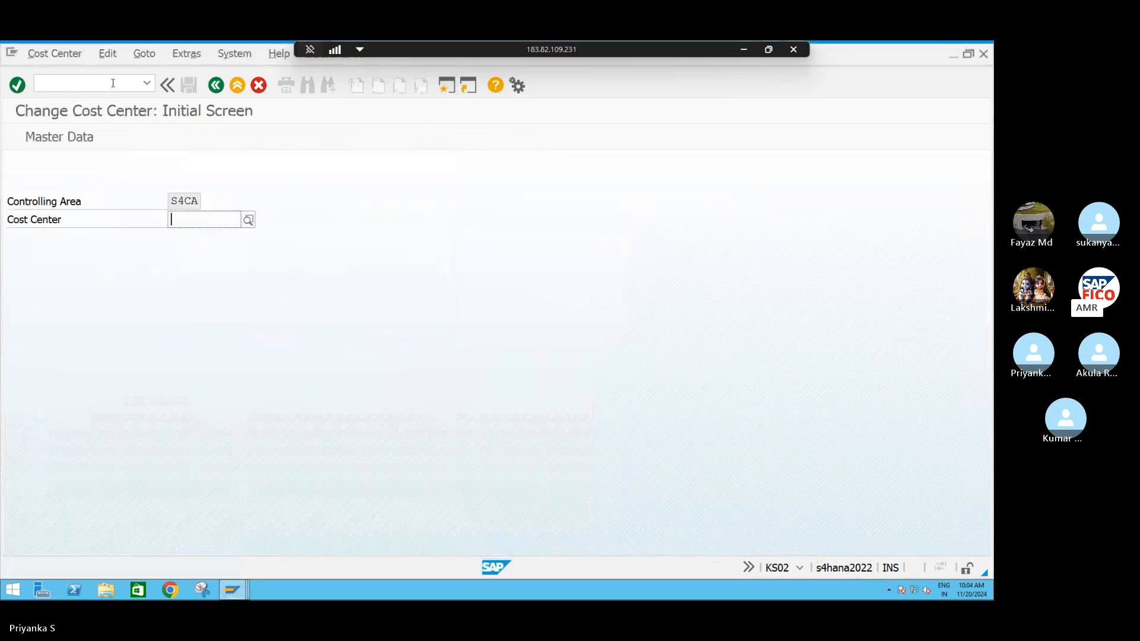
{"action": "left_click", "coordinate": [112, 83]}
{"action": "type", "text": "/N"}
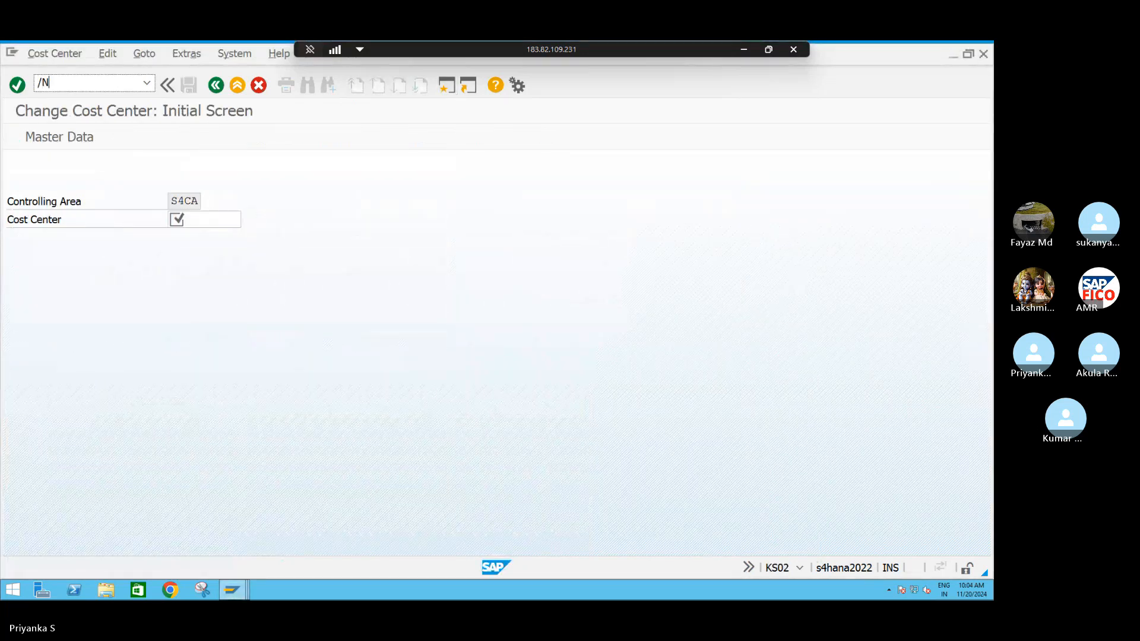
{"action": "type", "text": "KE52"}
{"action": "key", "text": "Return"}
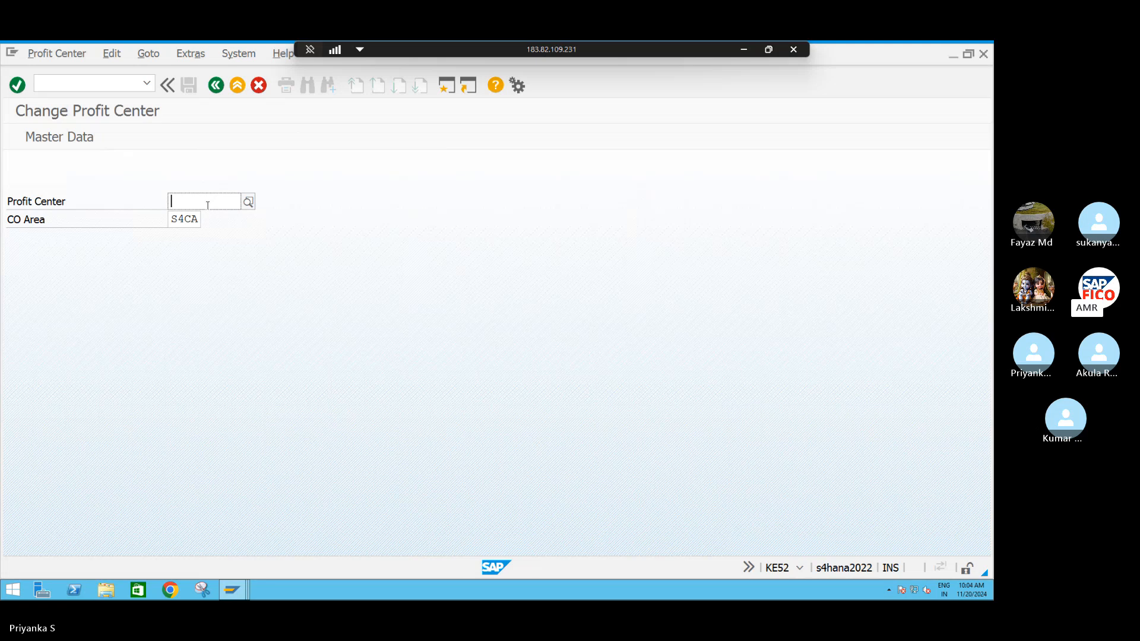
Look up profit center IA100, replace it with S4100 and pick the matching suggestion.
{"action": "type", "text": "IA100"}
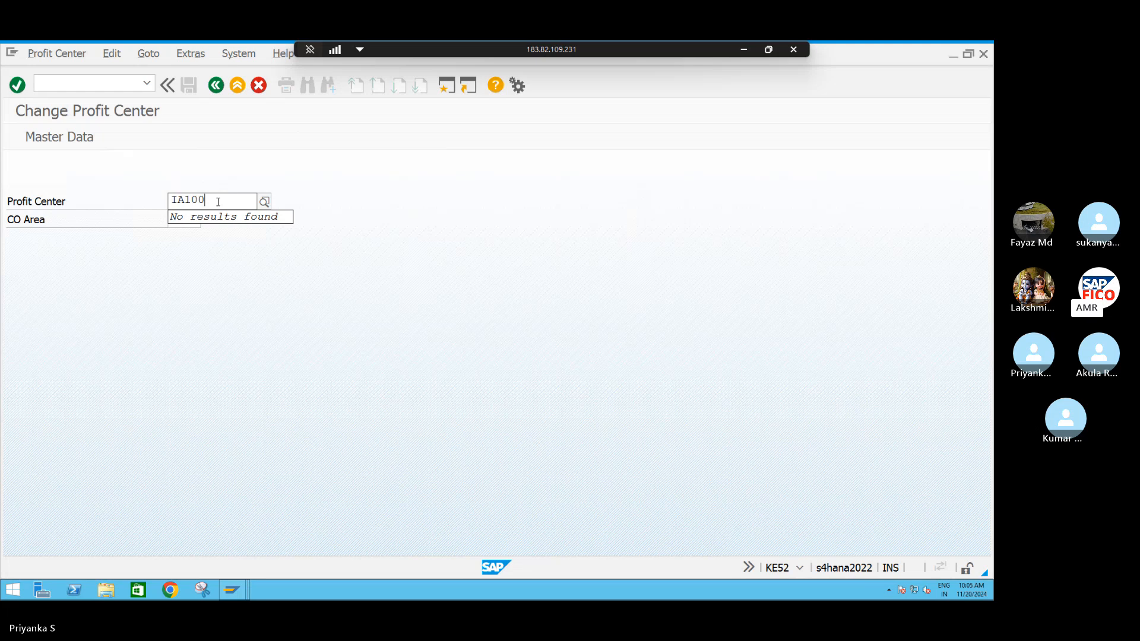
{"action": "key", "text": "BackSpace"}
{"action": "key", "text": "BackSpace"}
{"action": "key", "text": "BackSpace"}
{"action": "key", "text": "BackSpace"}
{"action": "key", "text": "BackSpace"}
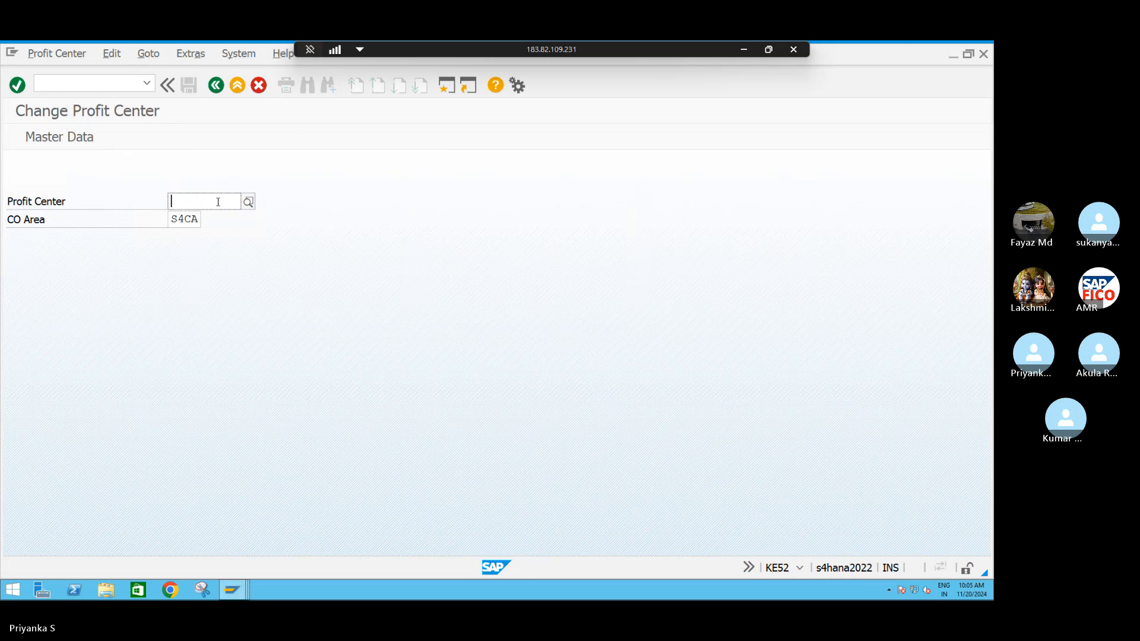
{"action": "type", "text": "S4100"}
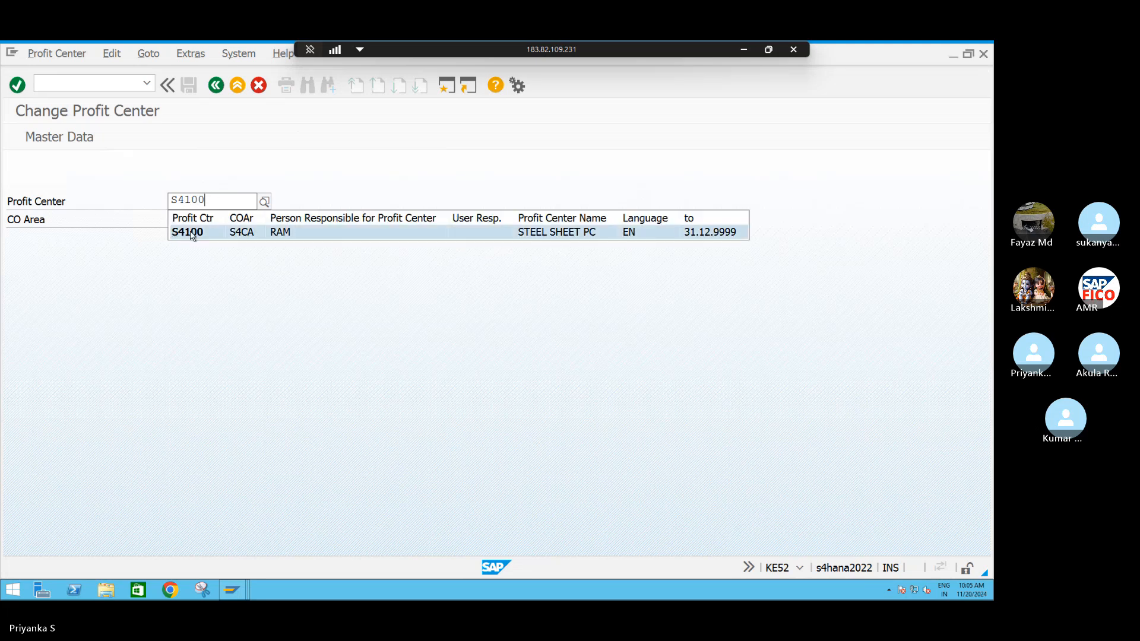
{"action": "left_click", "coordinate": [330, 236]}
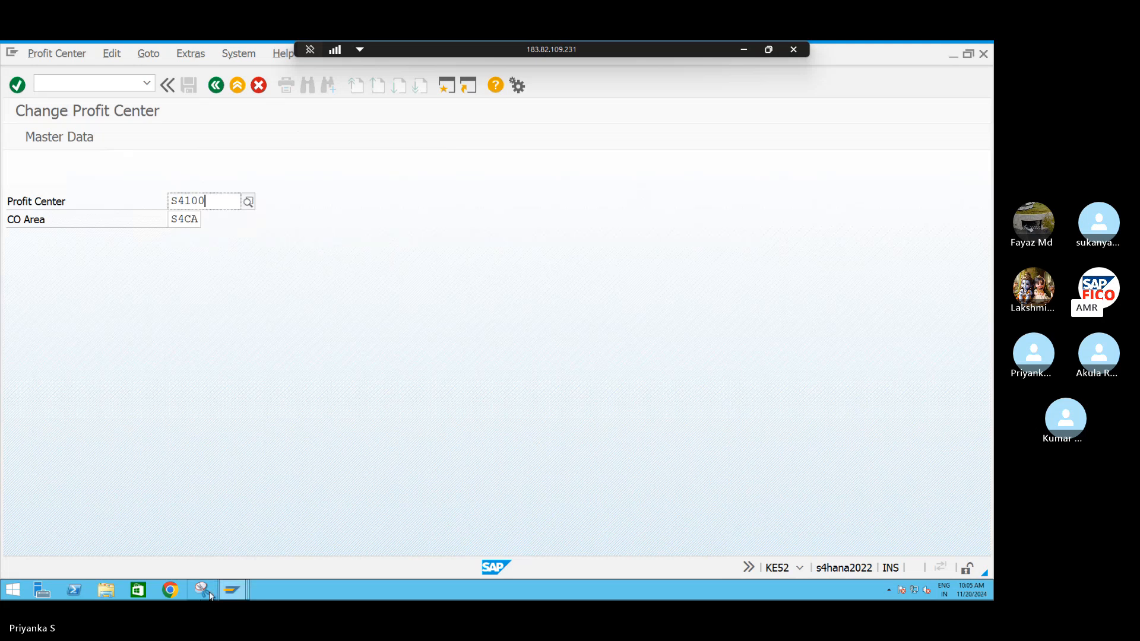
Return to the G/L account document session and set the debit line's profit center to S4100.
{"action": "mouse_move", "coordinate": [234, 593]}
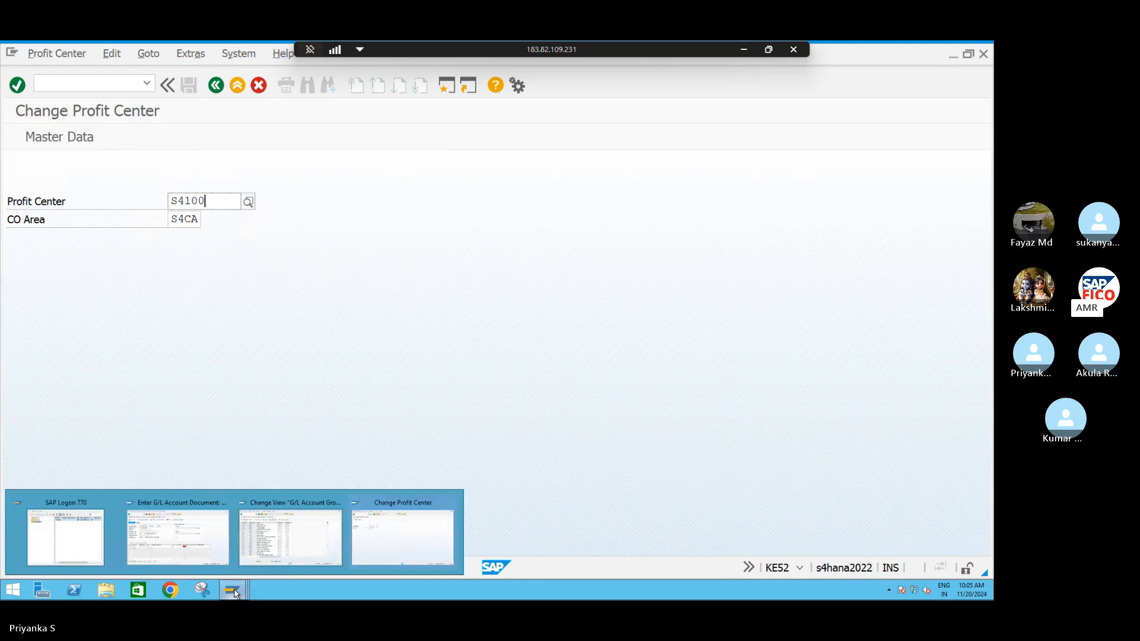
{"action": "left_click", "coordinate": [193, 549]}
{"action": "left_click", "coordinate": [587, 400]}
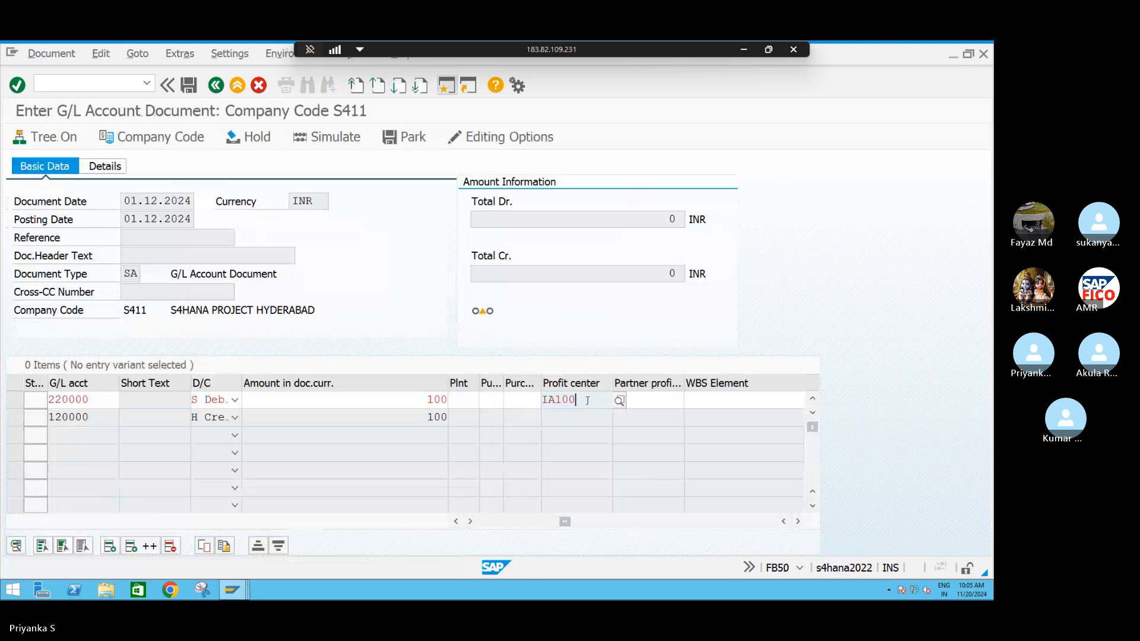
{"action": "key", "text": "BackSpace"}
{"action": "key", "text": "BackSpace"}
{"action": "key", "text": "BackSpace"}
{"action": "key", "text": "BackSpace"}
{"action": "key", "text": "BackSpace"}
{"action": "type", "text": "S4100"}
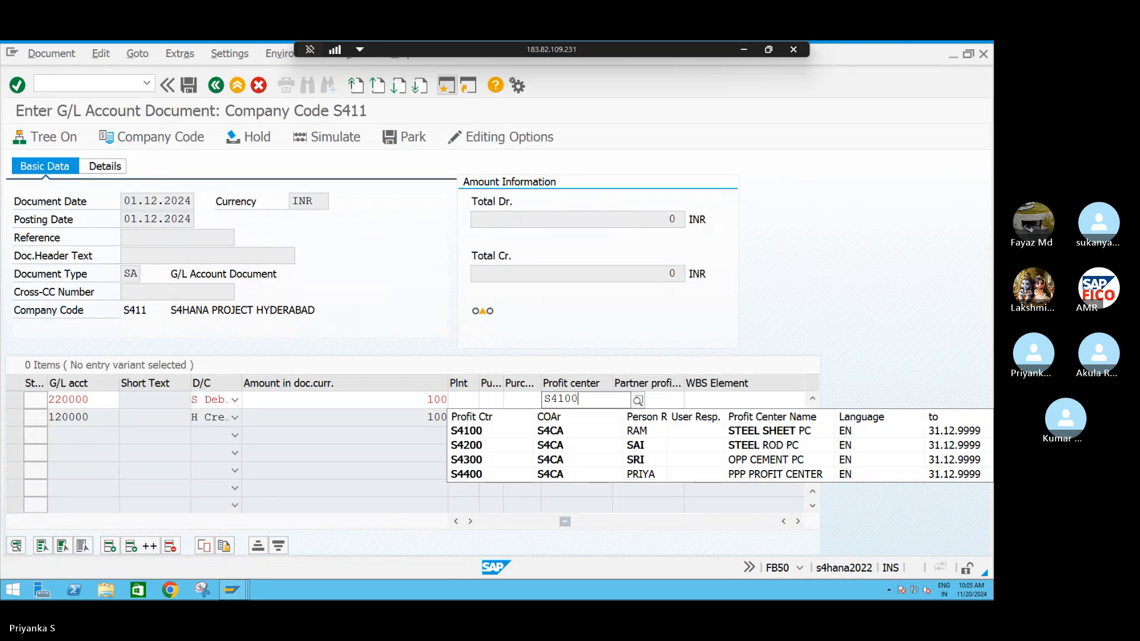
{"action": "left_click", "coordinate": [497, 437]}
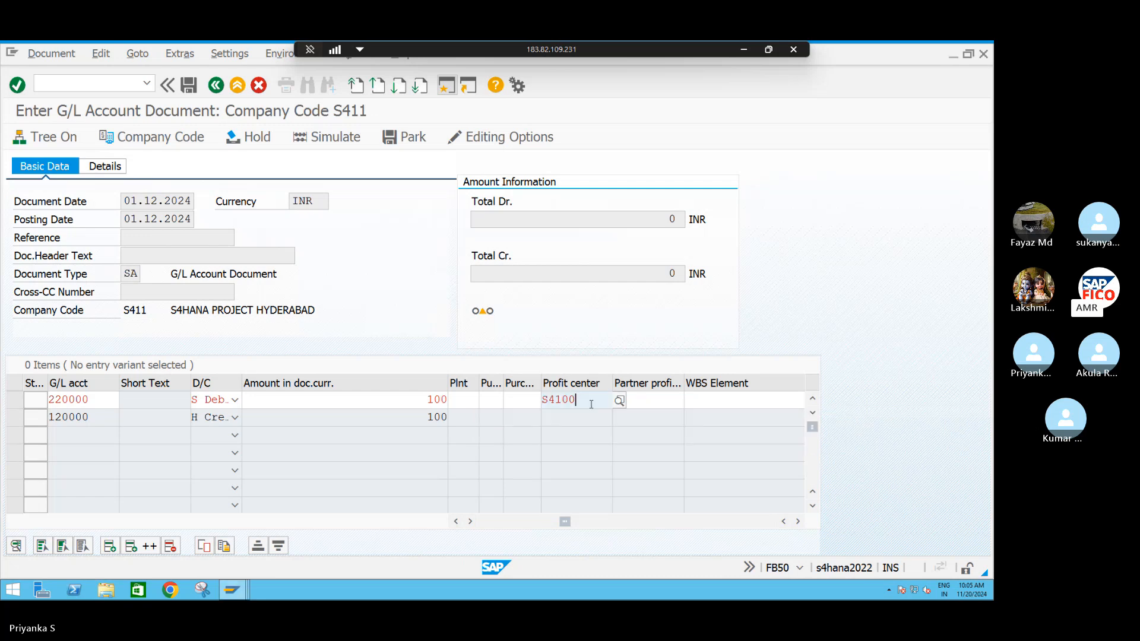
Validate the line items, simulate the document and post it.
{"action": "key", "text": "Return"}
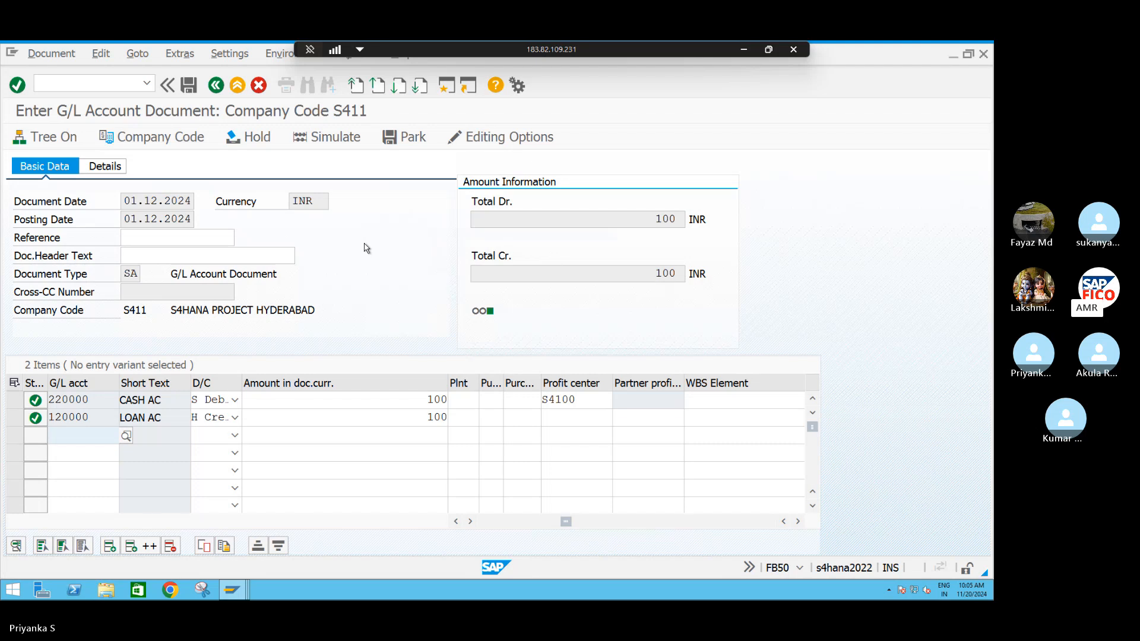
{"action": "left_click", "coordinate": [336, 138]}
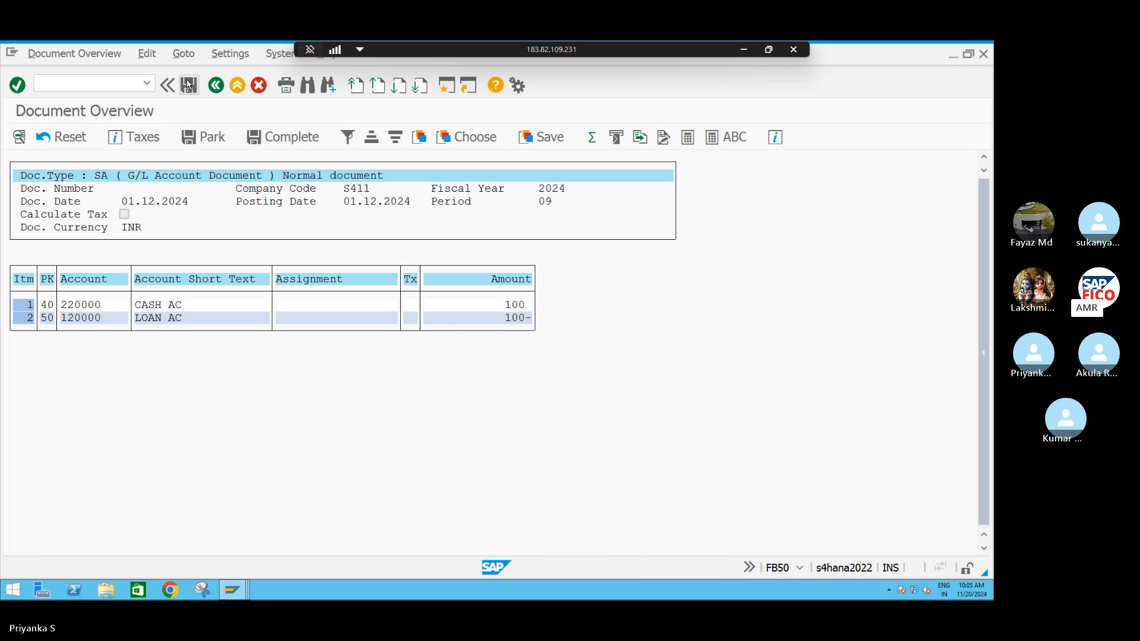
{"action": "left_click", "coordinate": [188, 86]}
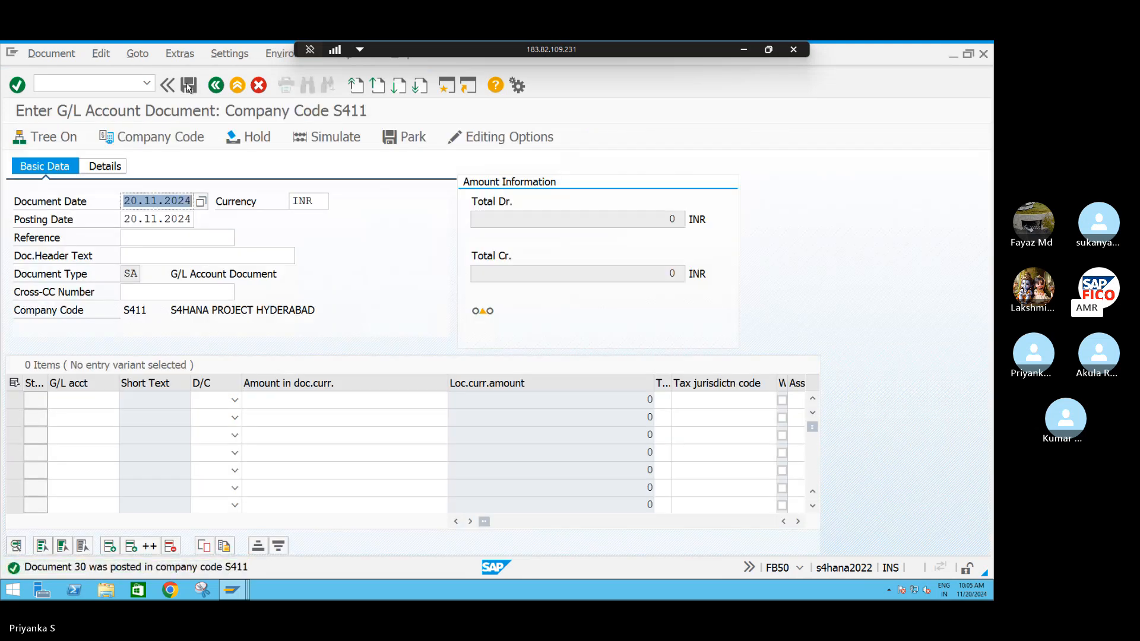
Display the posted document, check its display currency and return to the document entry screen.
{"action": "left_click", "coordinate": [46, 55]}
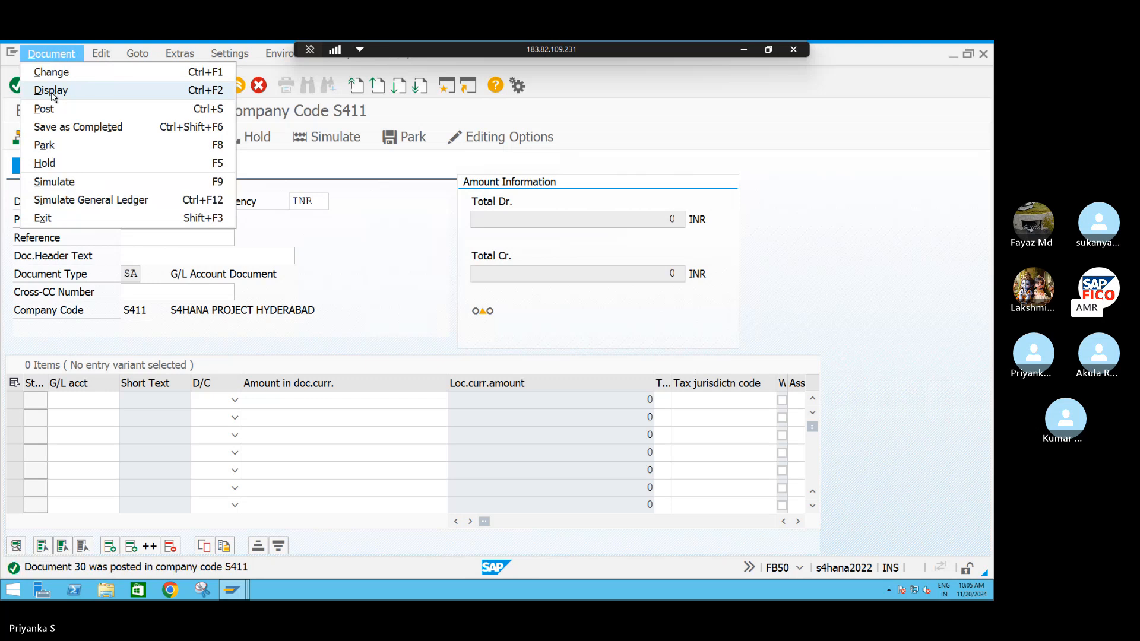
{"action": "left_click", "coordinate": [51, 91]}
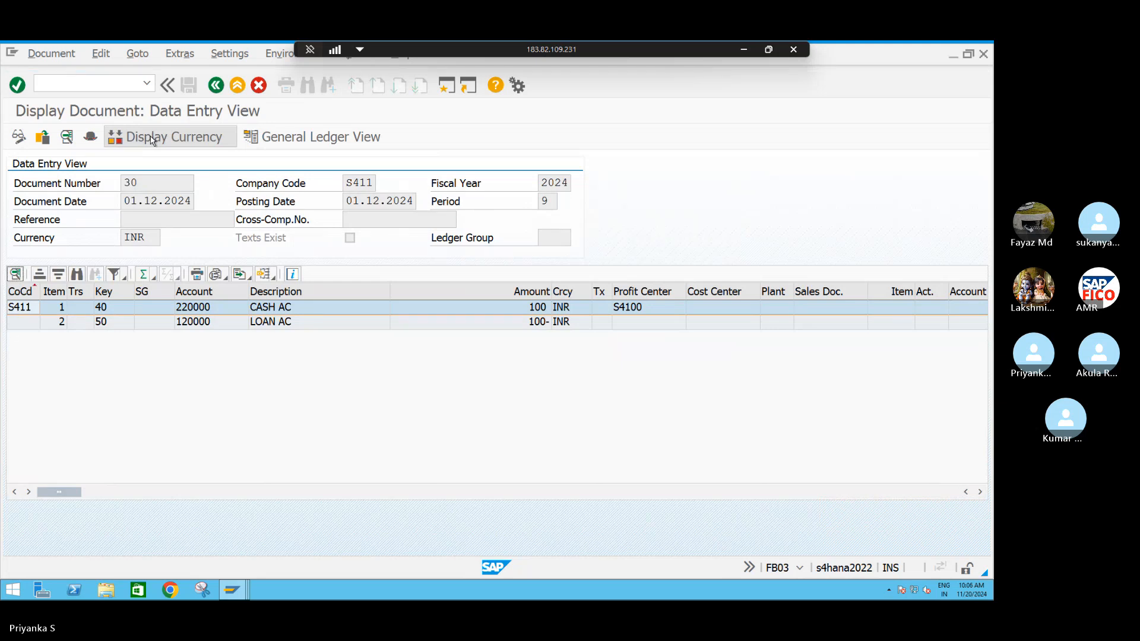
{"action": "left_click", "coordinate": [172, 138]}
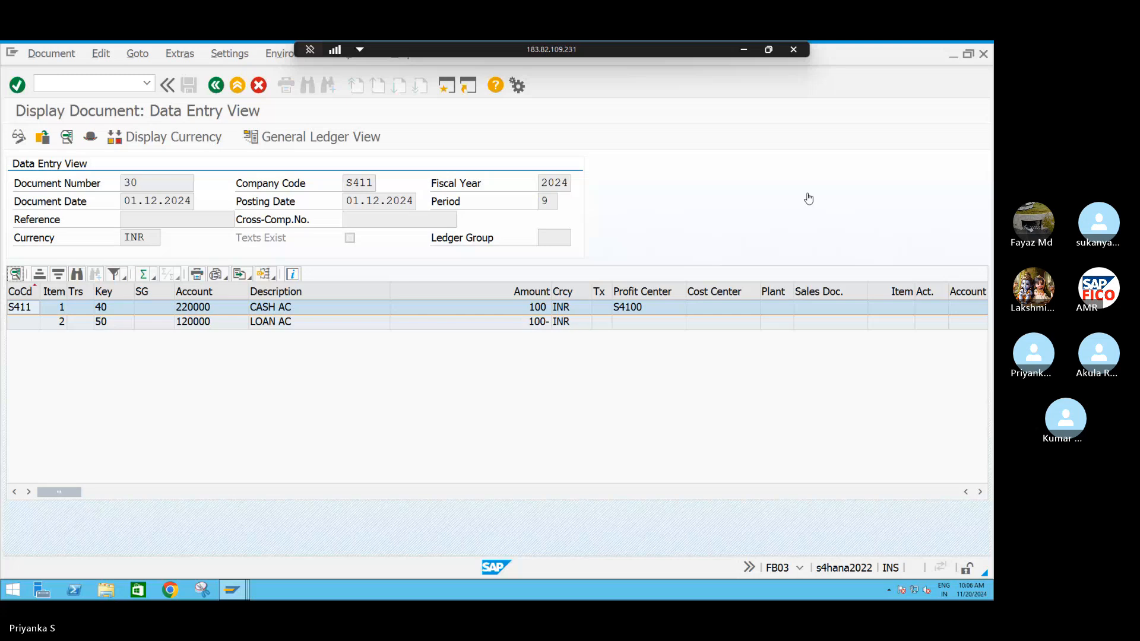
{"action": "left_click", "coordinate": [216, 86]}
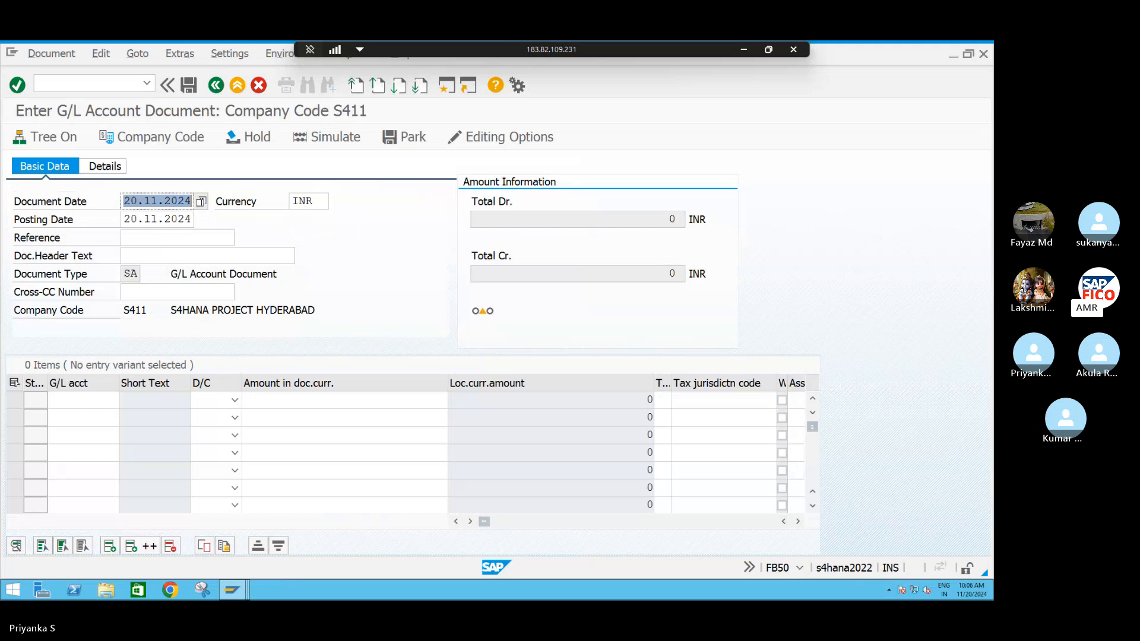
Set the new document's date to 01.12.2024 and its currency to USD.
{"action": "left_click", "coordinate": [149, 201]}
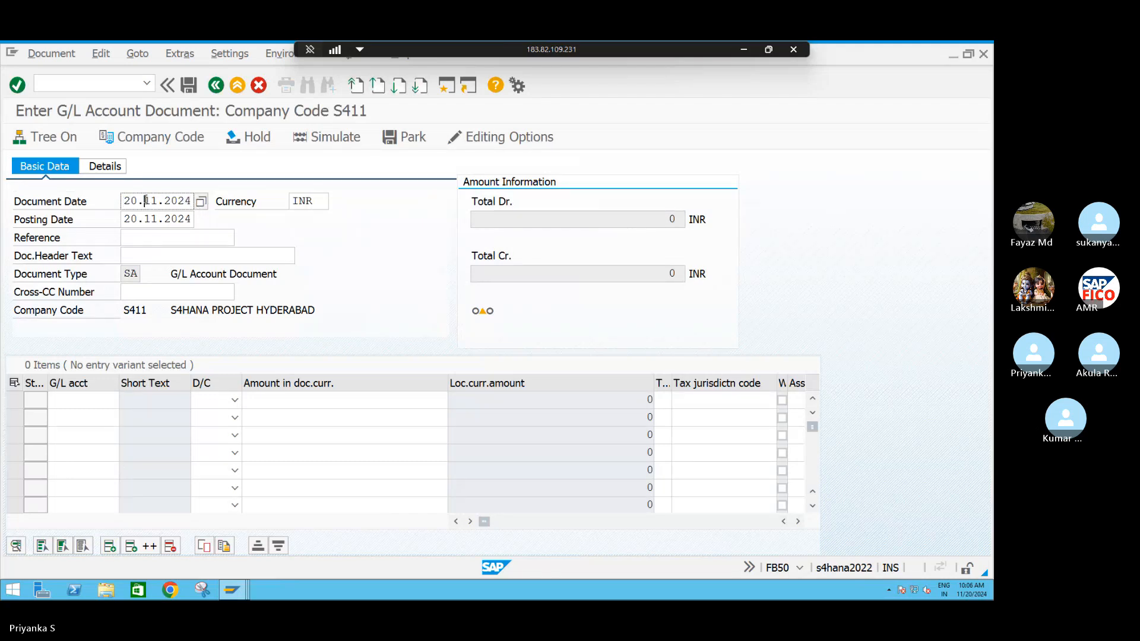
{"action": "key", "text": "BackSpace"}
{"action": "key", "text": "BackSpace"}
{"action": "key", "text": "BackSpace"}
{"action": "key", "text": "BackSpace"}
{"action": "key", "text": "BackSpace"}
{"action": "key", "text": "BackSpace"}
{"action": "key", "text": "BackSpace"}
{"action": "key", "text": "BackSpace"}
{"action": "key", "text": "BackSpace"}
{"action": "key", "text": "BackSpace"}
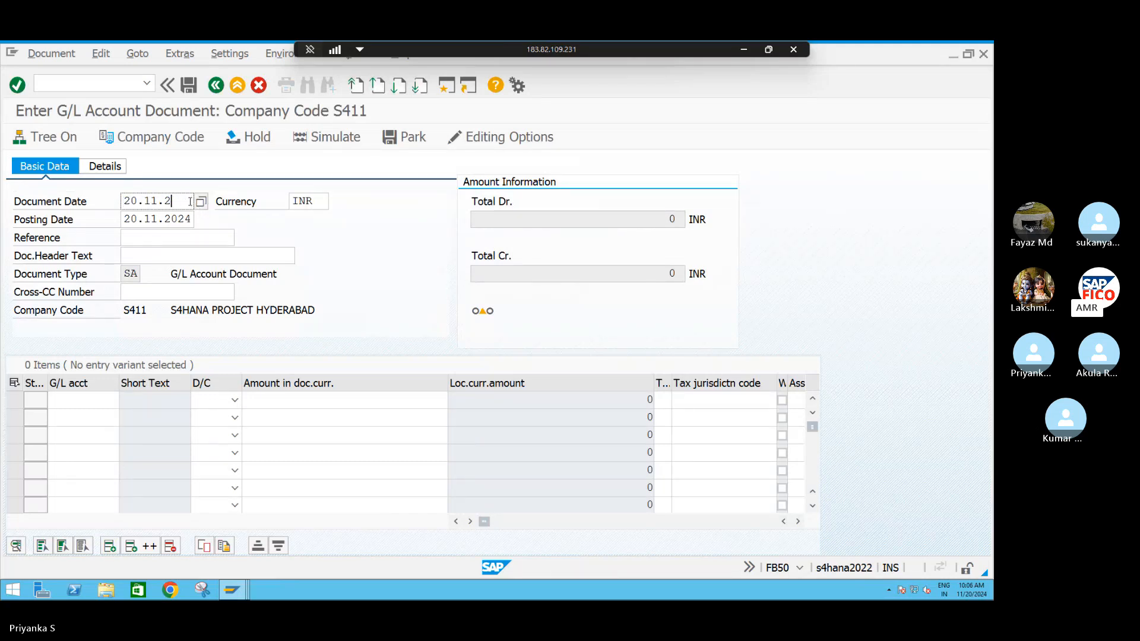
{"action": "type", "text": "01"}
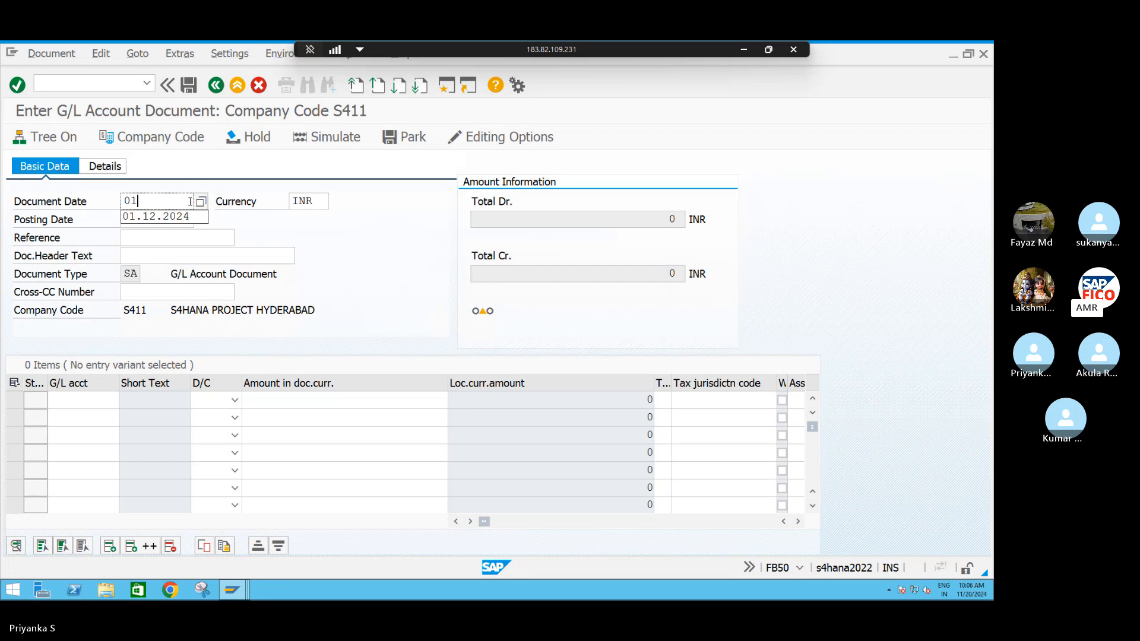
{"action": "type", "text": ".12.2024"}
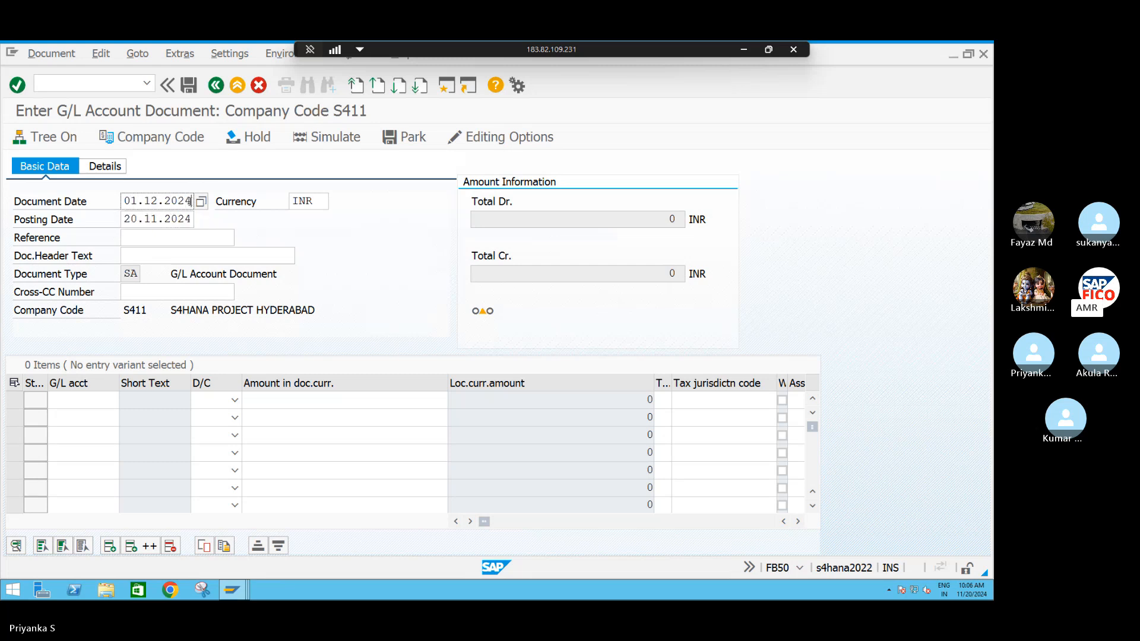
{"action": "key", "text": "Tab"}
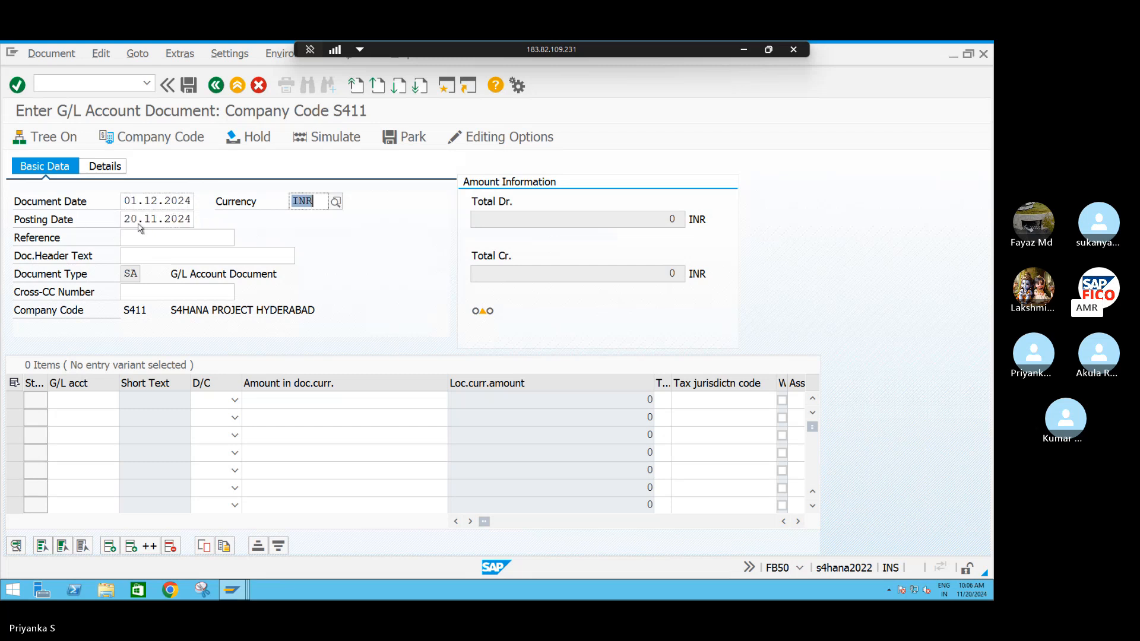
{"action": "type", "text": "USD"}
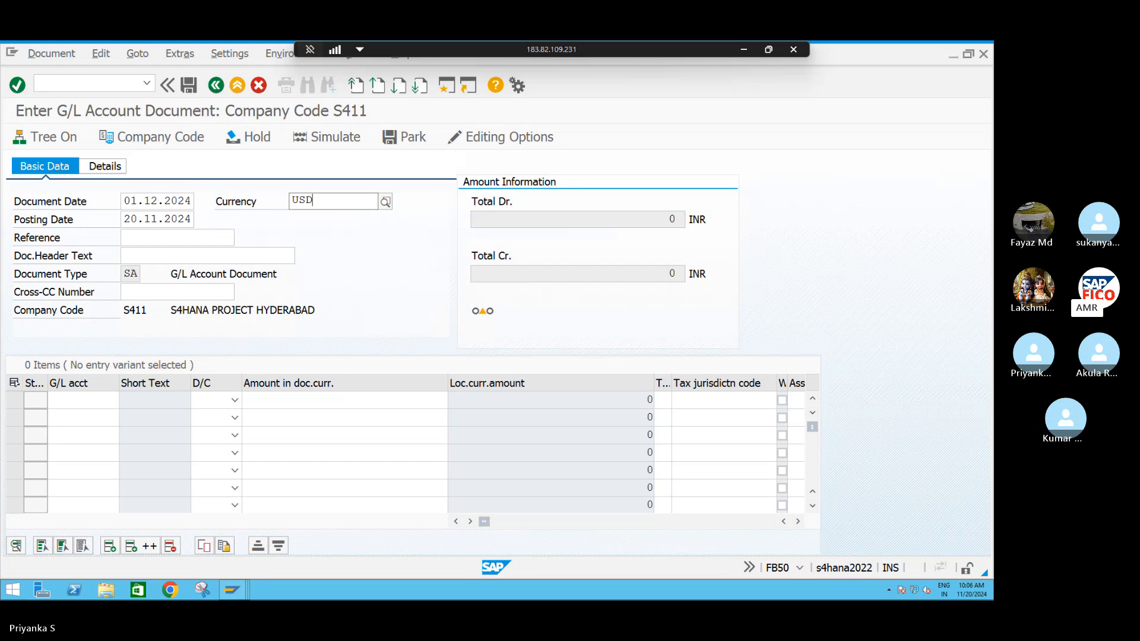
Set the posting date to 01.12.2024.
{"action": "left_click", "coordinate": [158, 219]}
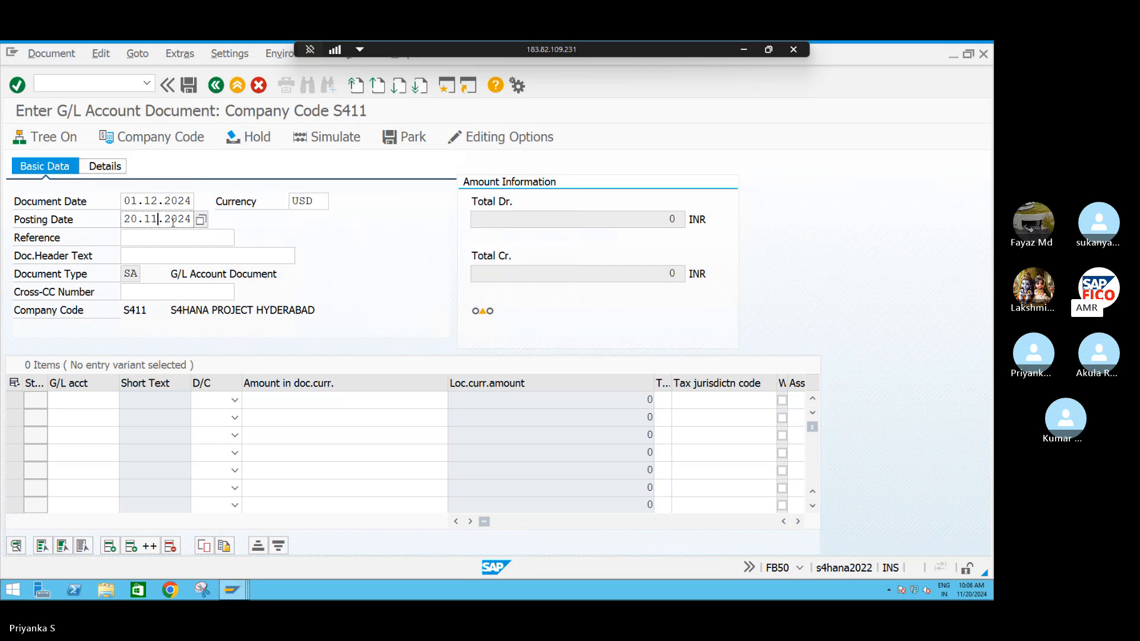
{"action": "key", "text": "BackSpace"}
{"action": "key", "text": "BackSpace"}
{"action": "key", "text": "BackSpace"}
{"action": "key", "text": "BackSpace"}
{"action": "key", "text": "BackSpace"}
{"action": "type", "text": "01.12"}
Look up the company code's G/L accounts and assign CASH AC (220000) to the first line item.
{"action": "left_click", "coordinate": [80, 400]}
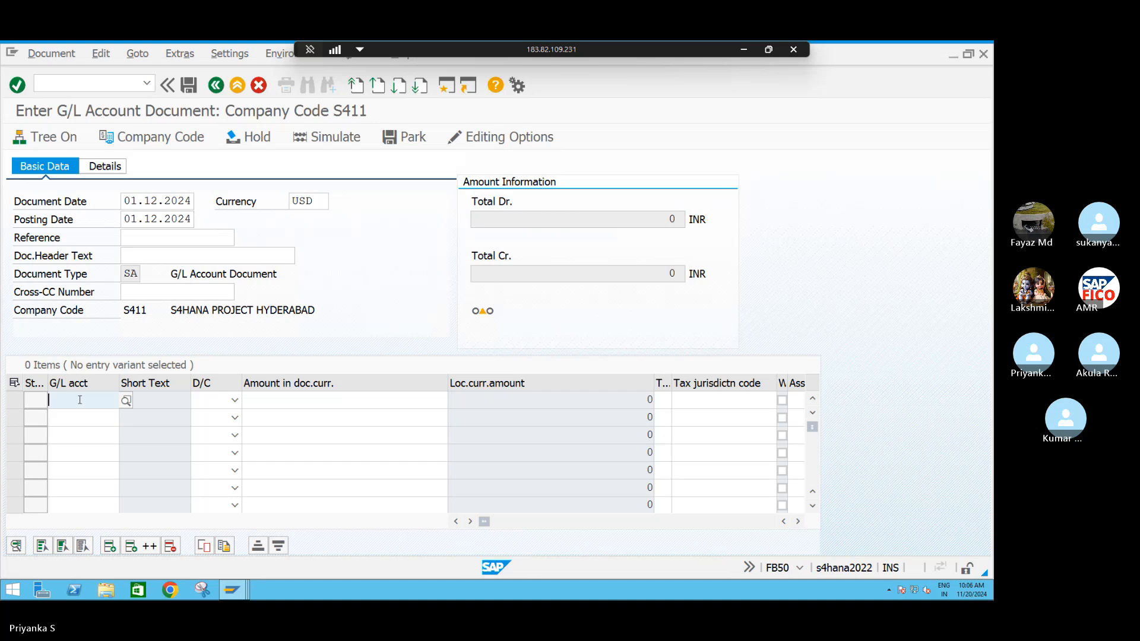
{"action": "key", "text": "F4"}
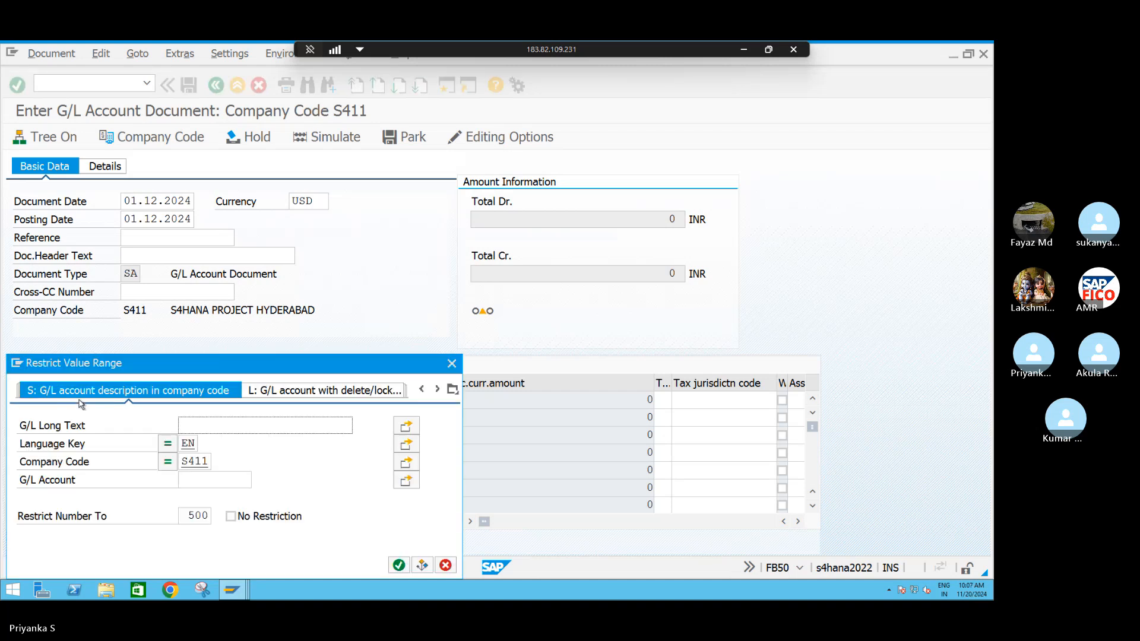
{"action": "left_click", "coordinate": [398, 566]}
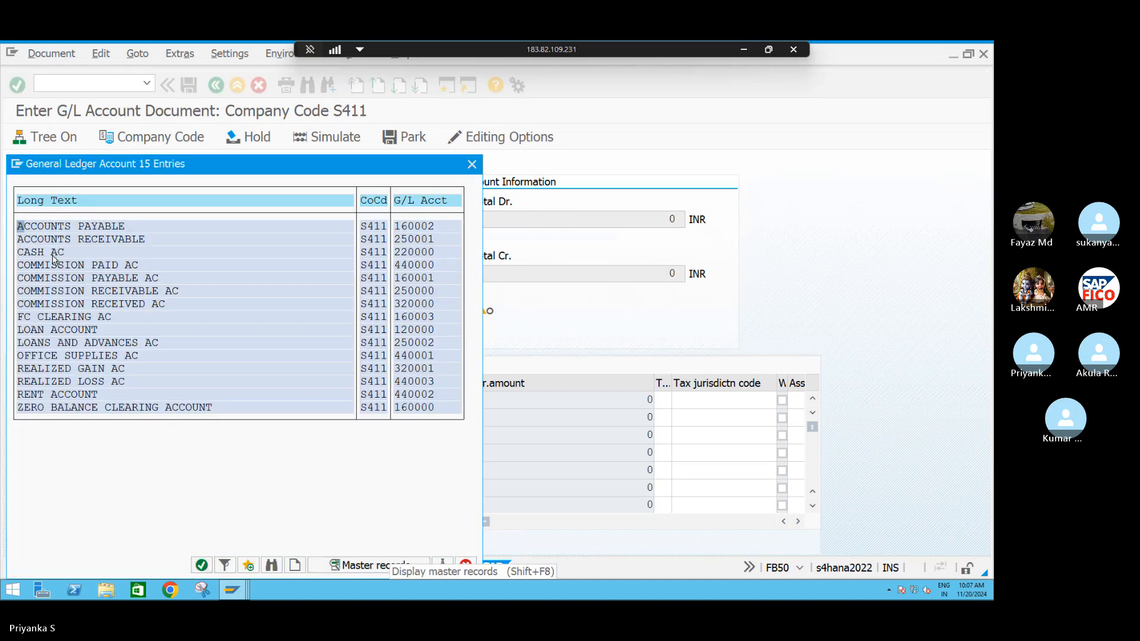
{"action": "left_click", "coordinate": [53, 256]}
{"action": "double_click", "coordinate": [53, 255]}
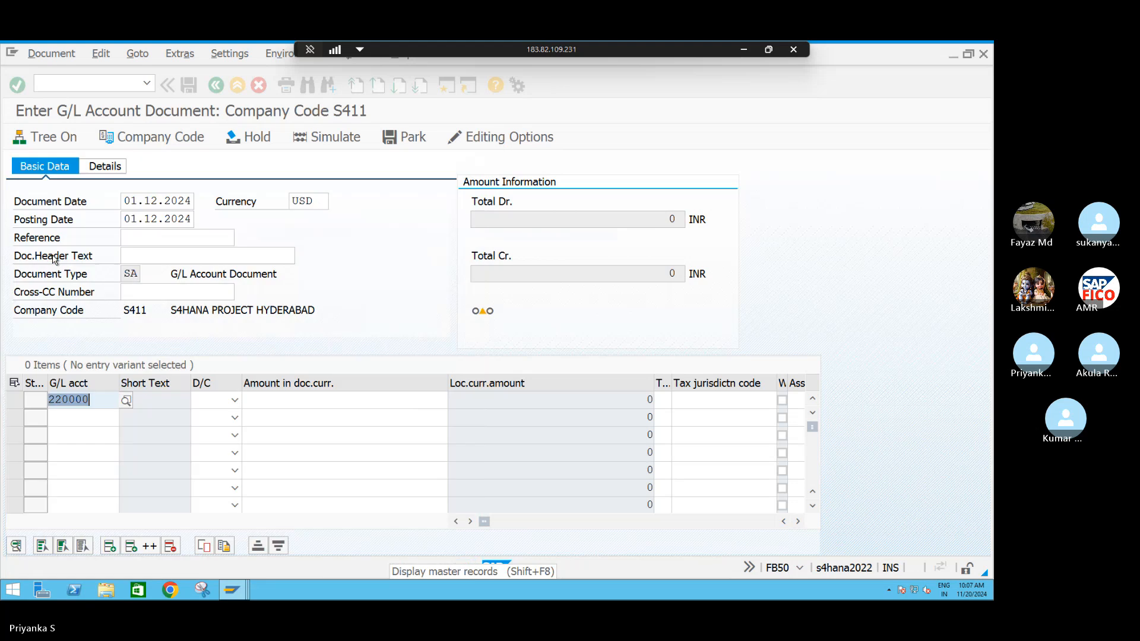
{"action": "key", "text": "Tab"}
Make the cash line a debit with an amount of 100 in document currency.
{"action": "left_click", "coordinate": [234, 401]}
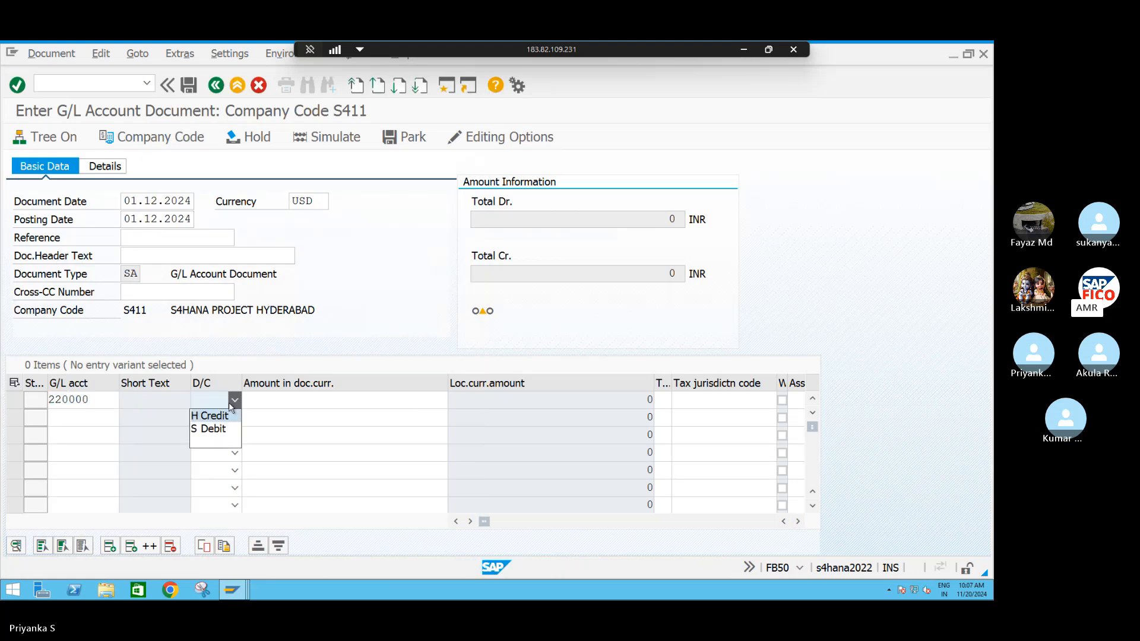
{"action": "left_click", "coordinate": [211, 430]}
{"action": "left_click", "coordinate": [305, 400]}
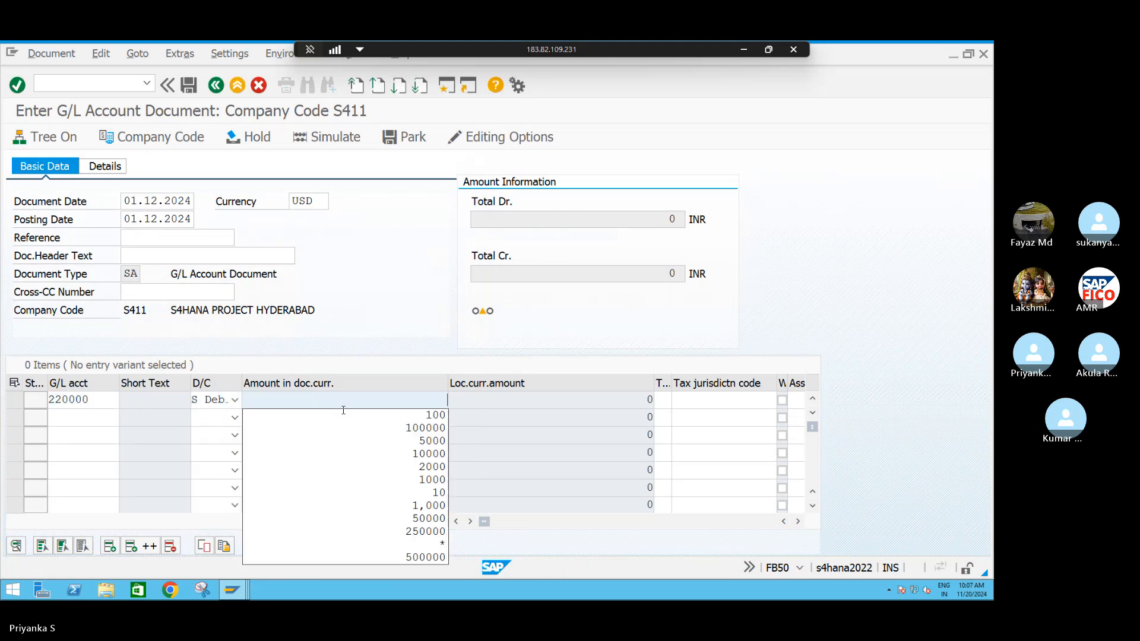
{"action": "left_click", "coordinate": [403, 417]}
Look up the company code's G/L accounts and assign LOAN ACCOUNT (120000) to the second line item.
{"action": "left_click", "coordinate": [83, 417]}
{"action": "key", "text": "F4"}
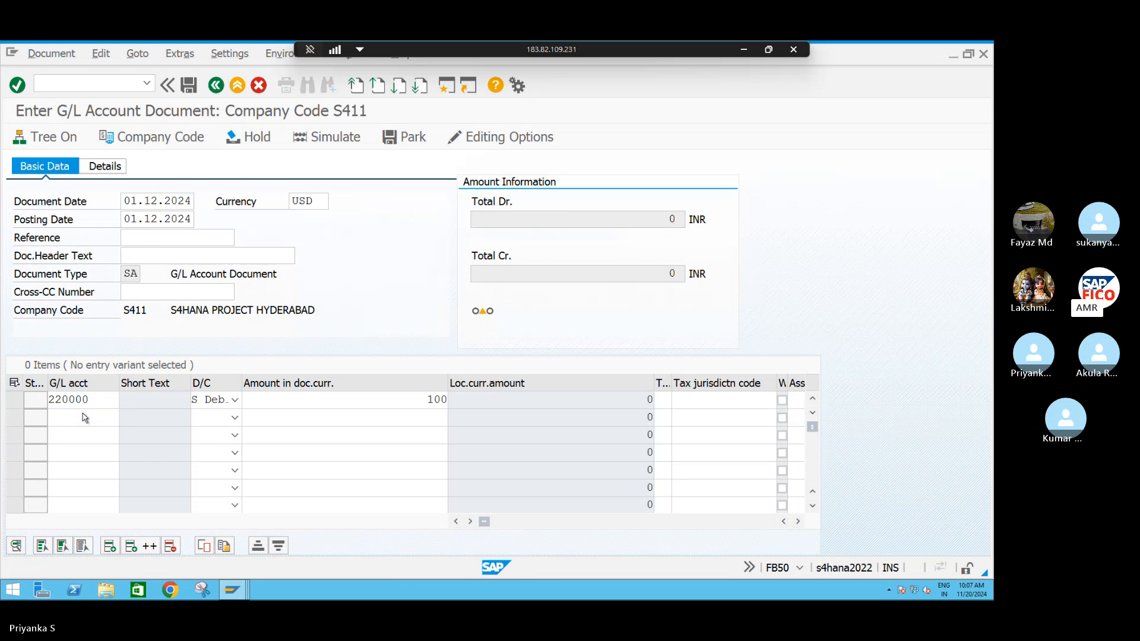
{"action": "left_click", "coordinate": [398, 566]}
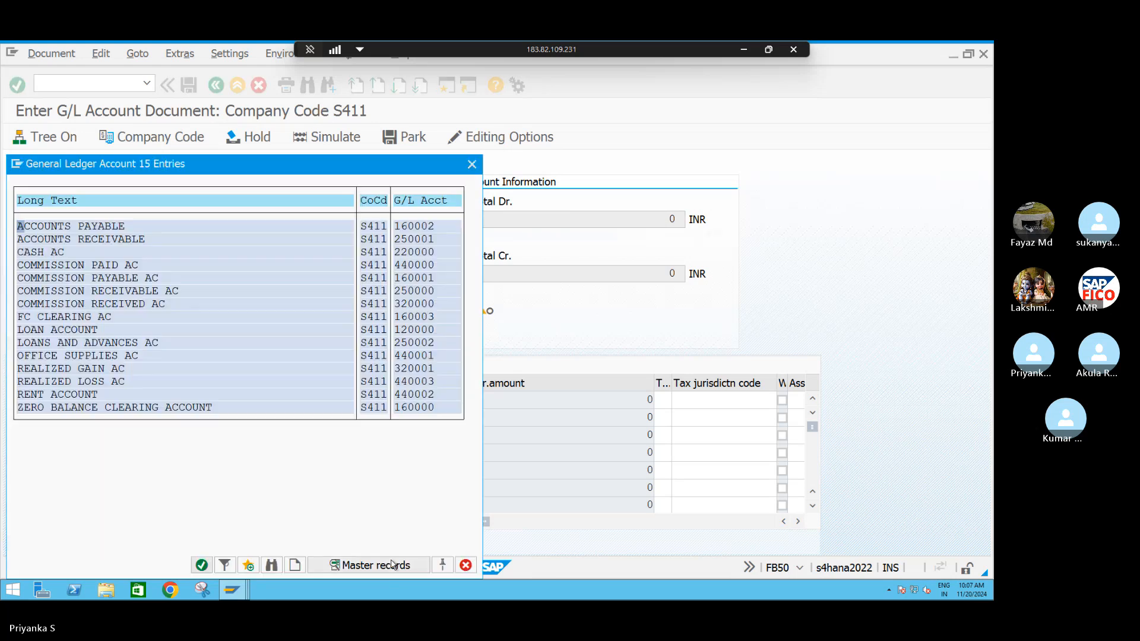
{"action": "left_click", "coordinate": [50, 328]}
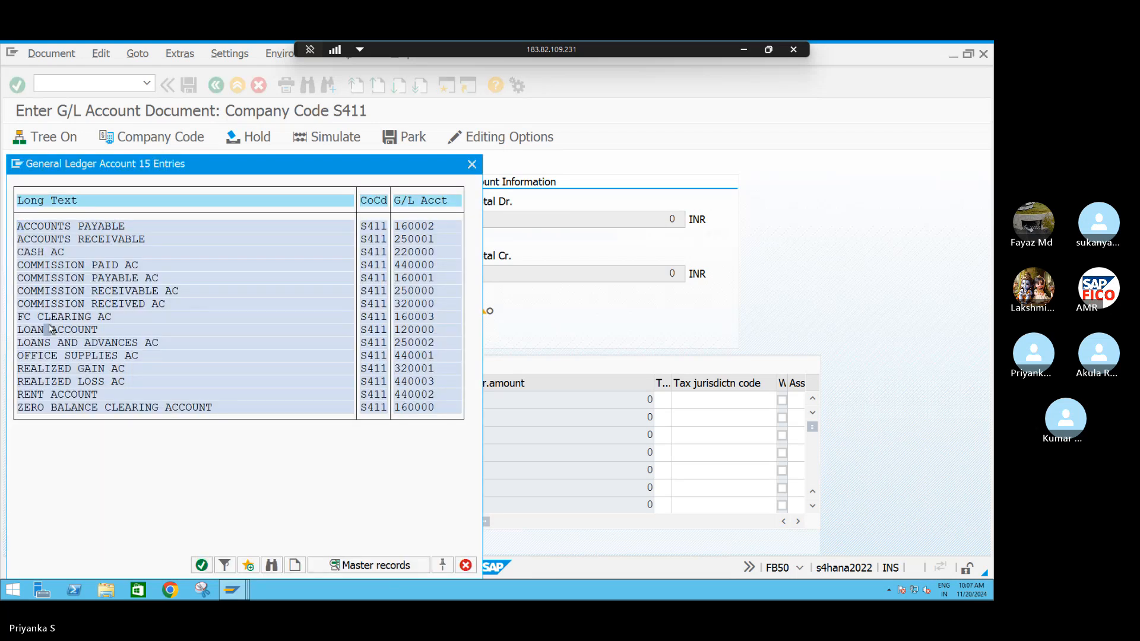
{"action": "double_click", "coordinate": [50, 328]}
{"action": "key", "text": "Tab"}
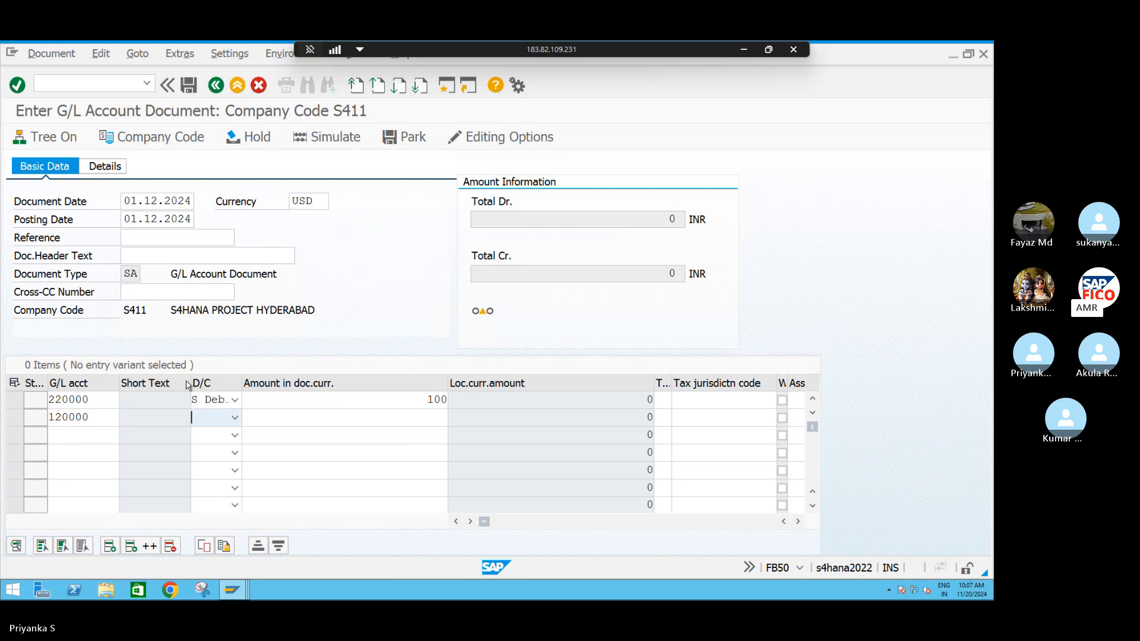
Make the loan line a credit with an amount of 100 in document currency.
{"action": "left_click", "coordinate": [234, 418]}
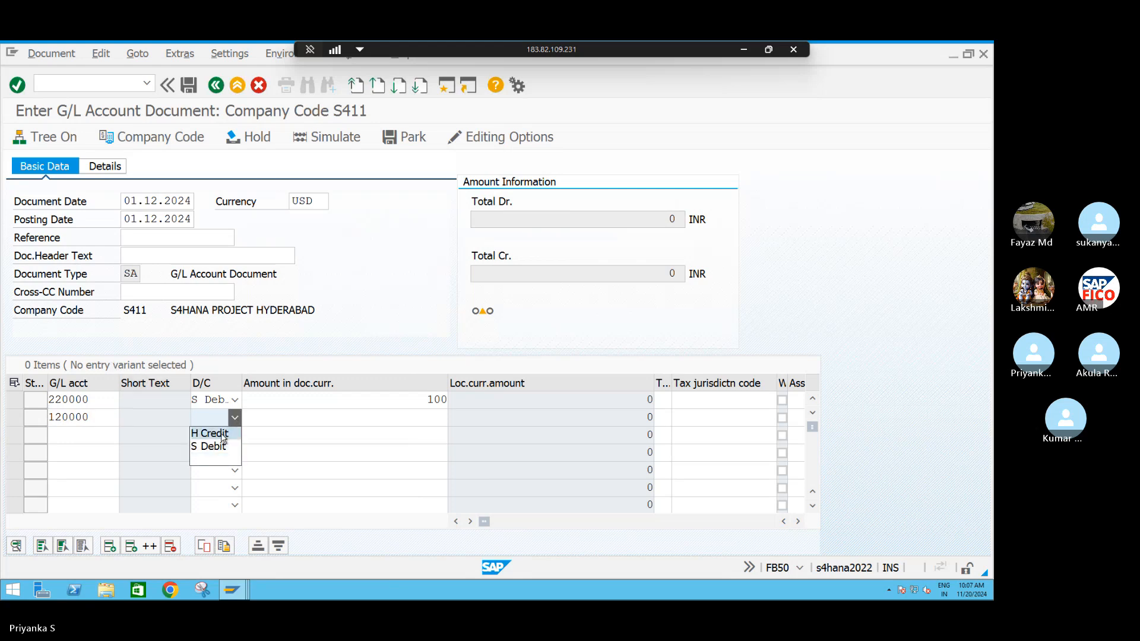
{"action": "left_click", "coordinate": [211, 433]}
{"action": "left_click", "coordinate": [354, 424]}
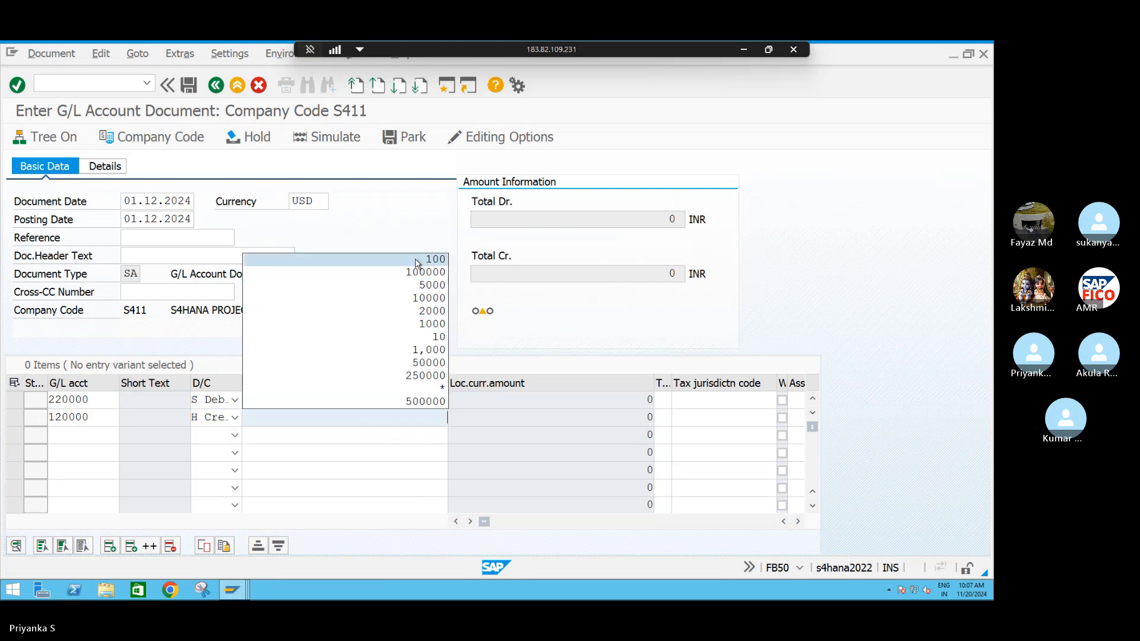
{"action": "left_click", "coordinate": [416, 264]}
Assign cost center S4FC to the cash line item.
{"action": "left_click", "coordinate": [798, 521]}
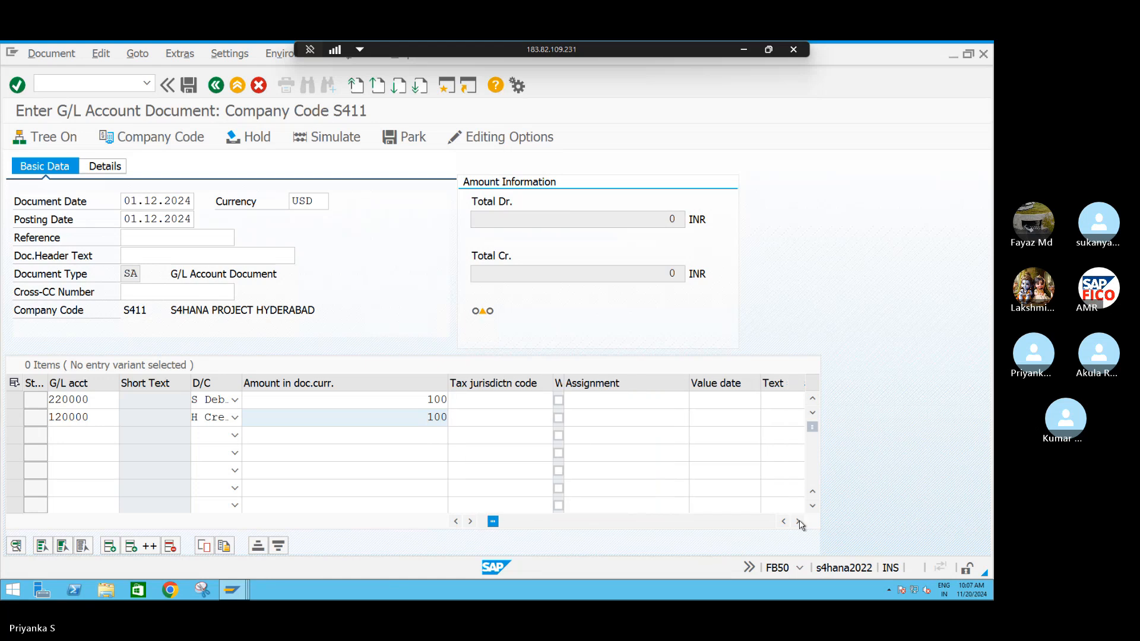
{"action": "left_click", "coordinate": [798, 521]}
{"action": "left_click", "coordinate": [798, 521]}
{"action": "left_click", "coordinate": [798, 521]}
{"action": "left_click", "coordinate": [798, 522]}
{"action": "left_click", "coordinate": [797, 521]}
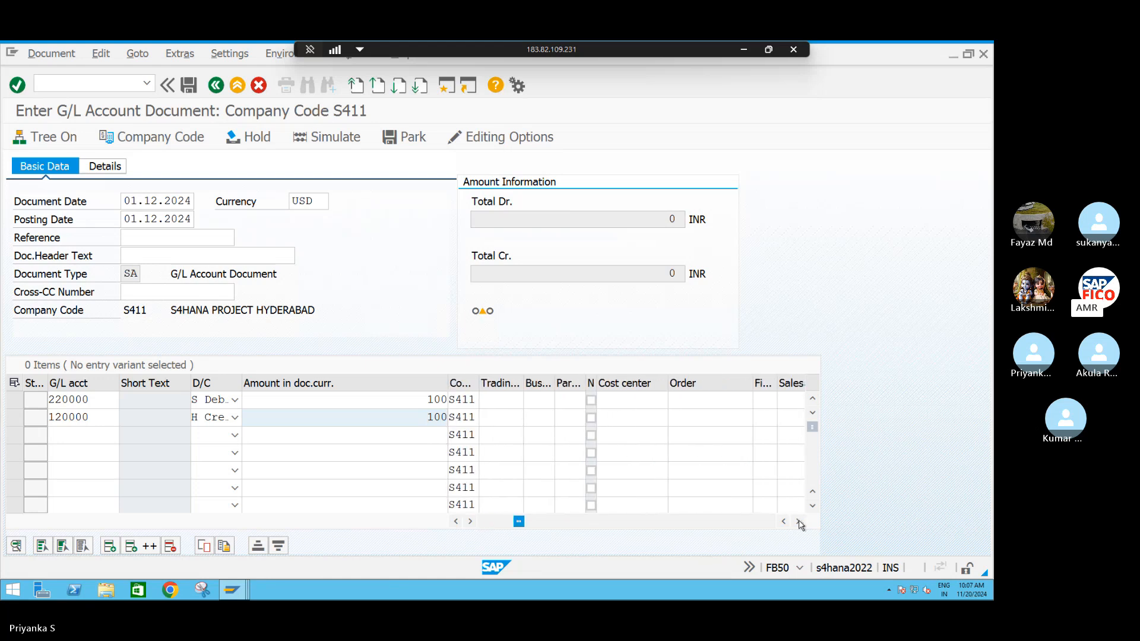
{"action": "type", "text": "S4"}
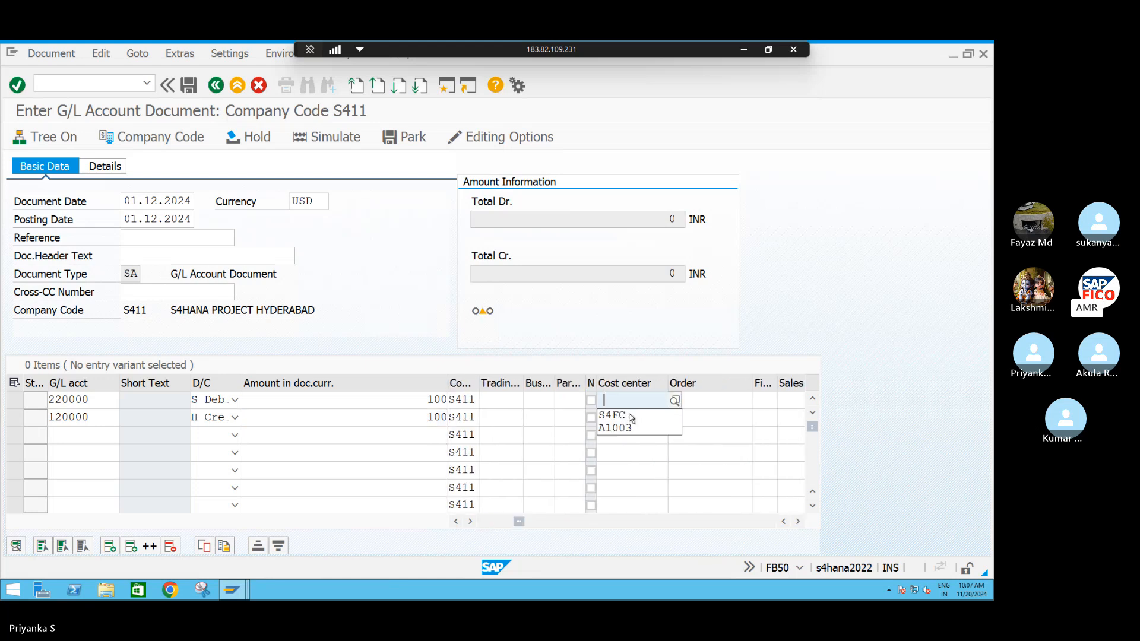
{"action": "left_click", "coordinate": [633, 417]}
Assign profit center S4100 to the cash line item.
{"action": "left_click", "coordinate": [797, 522]}
{"action": "left_click", "coordinate": [797, 521]}
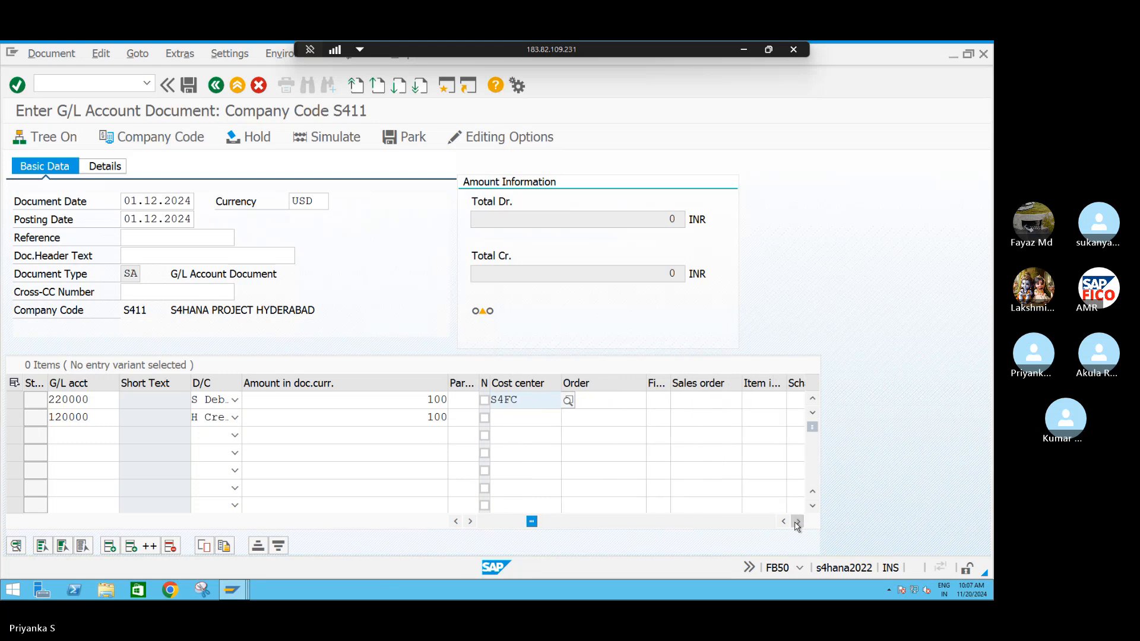
{"action": "left_click", "coordinate": [797, 521]}
{"action": "left_click", "coordinate": [797, 521]}
{"action": "left_click", "coordinate": [798, 521]}
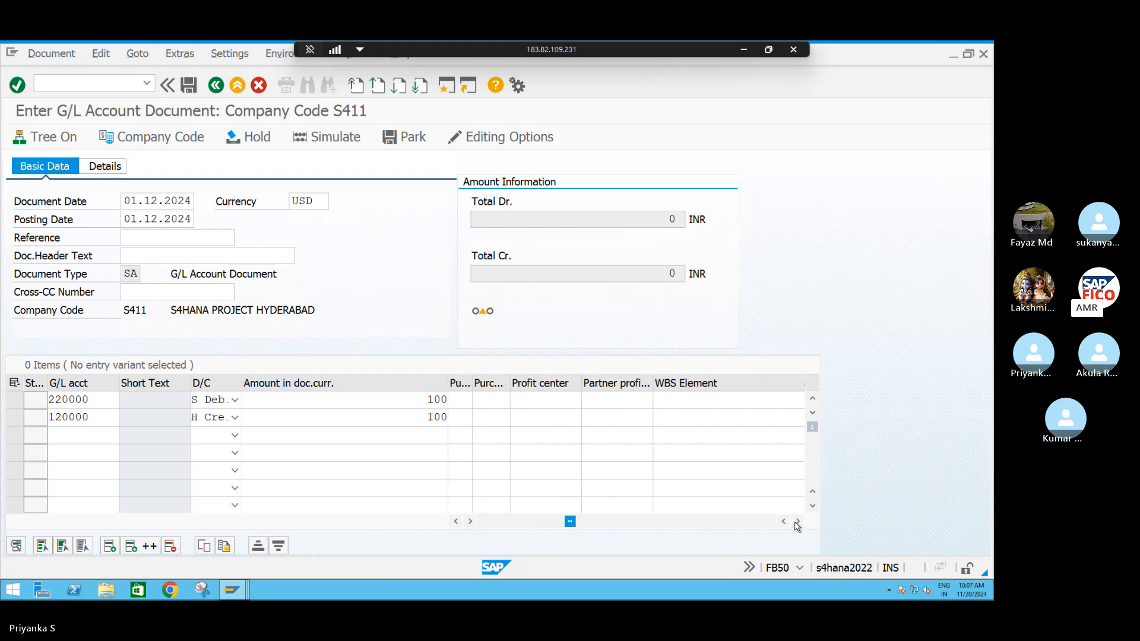
{"action": "left_click", "coordinate": [534, 406]}
{"action": "type", "text": "S4"}
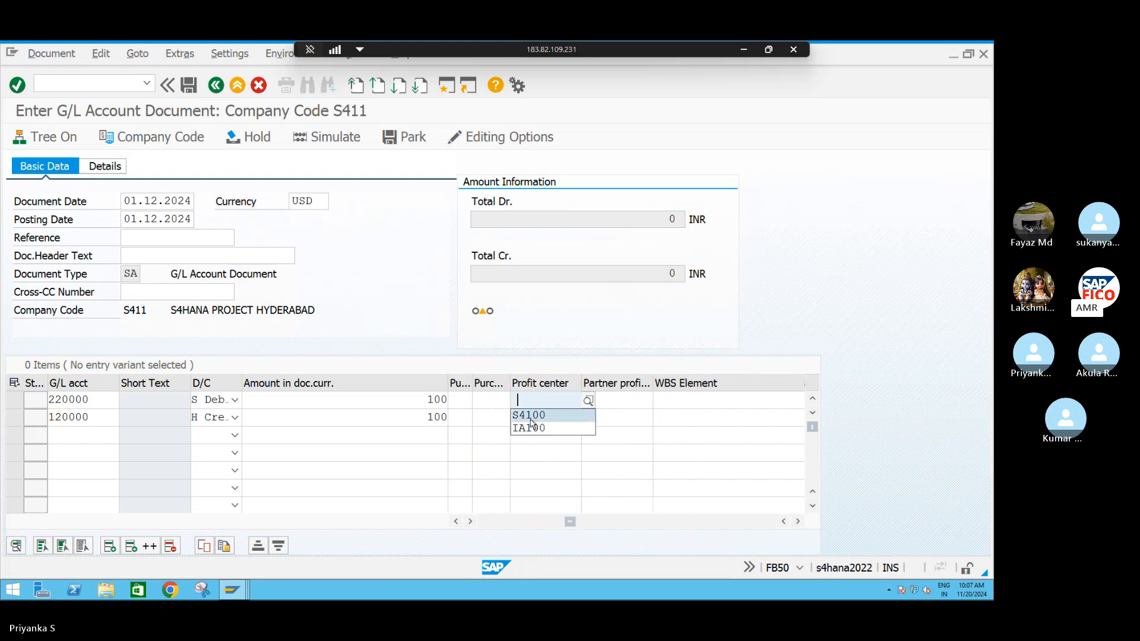
{"action": "left_click", "coordinate": [532, 416]}
Validate the cash and loan document's entries, accepting the date, period and cost accounting warnings.
{"action": "key", "text": "Return"}
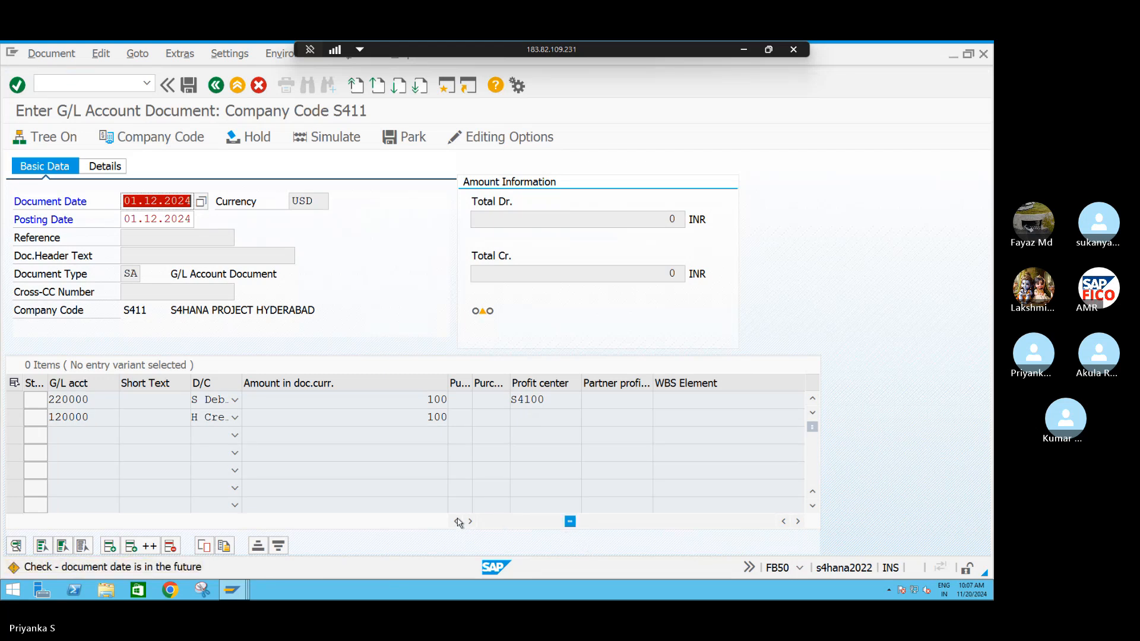
{"action": "key", "text": "Return"}
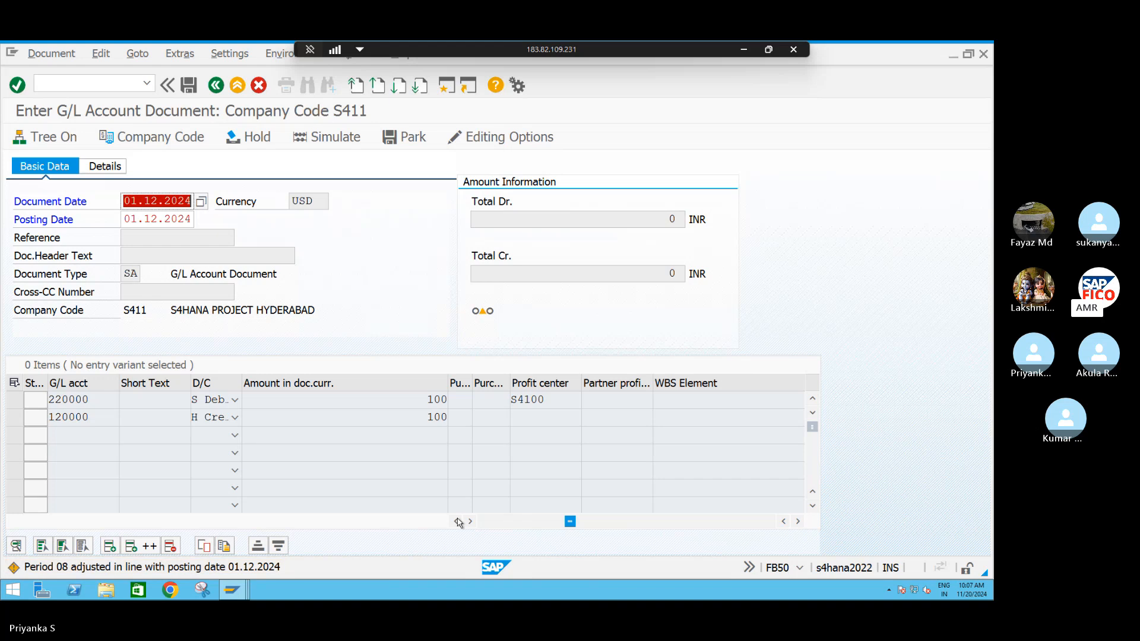
{"action": "key", "text": "Return"}
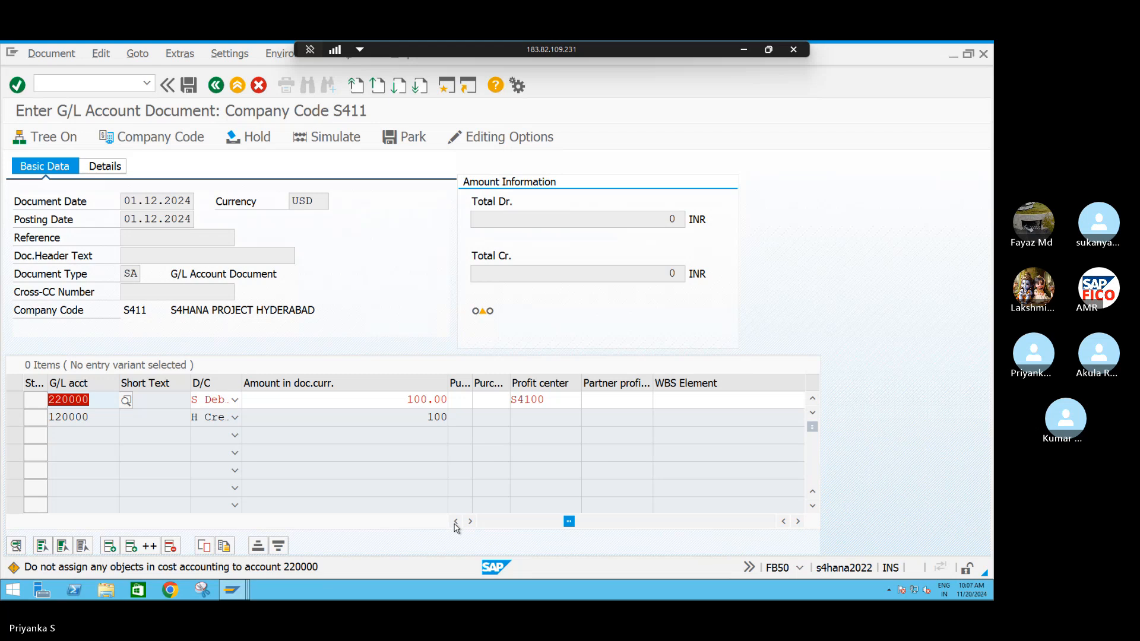
{"action": "key", "text": "Return"}
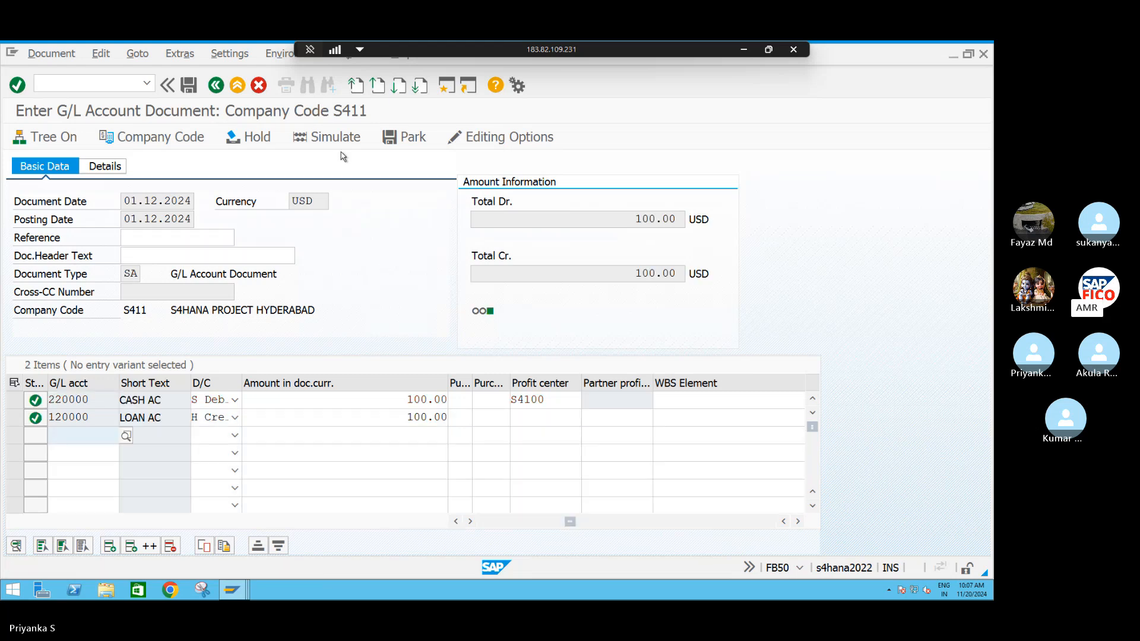
Simulate the USD cash and loan document and post it.
{"action": "left_click", "coordinate": [316, 141]}
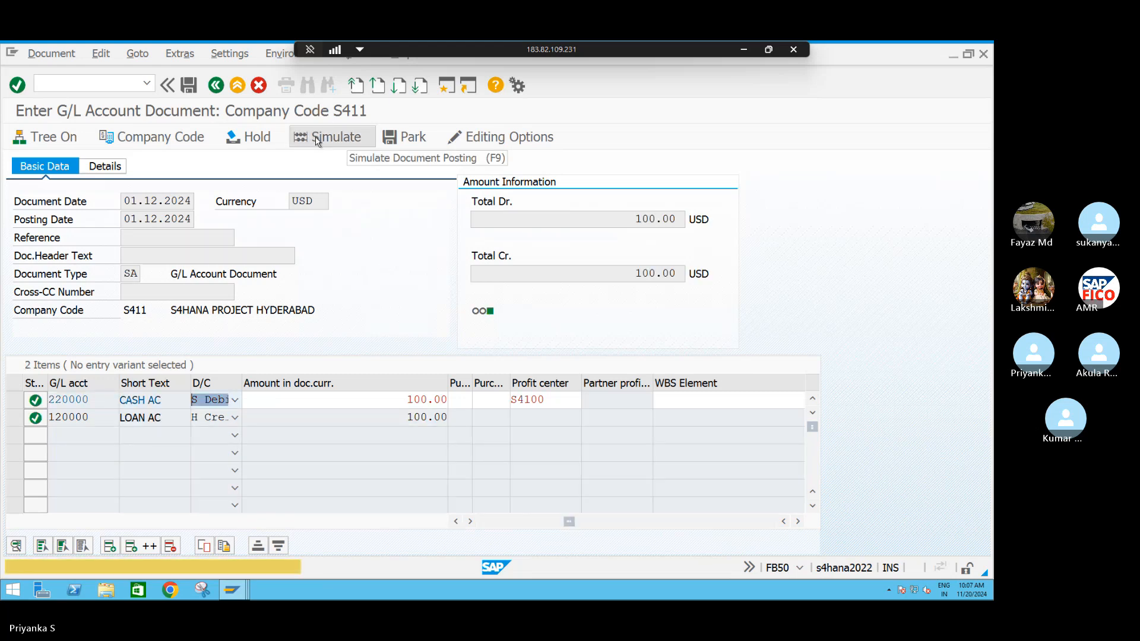
{"action": "left_click", "coordinate": [316, 141]}
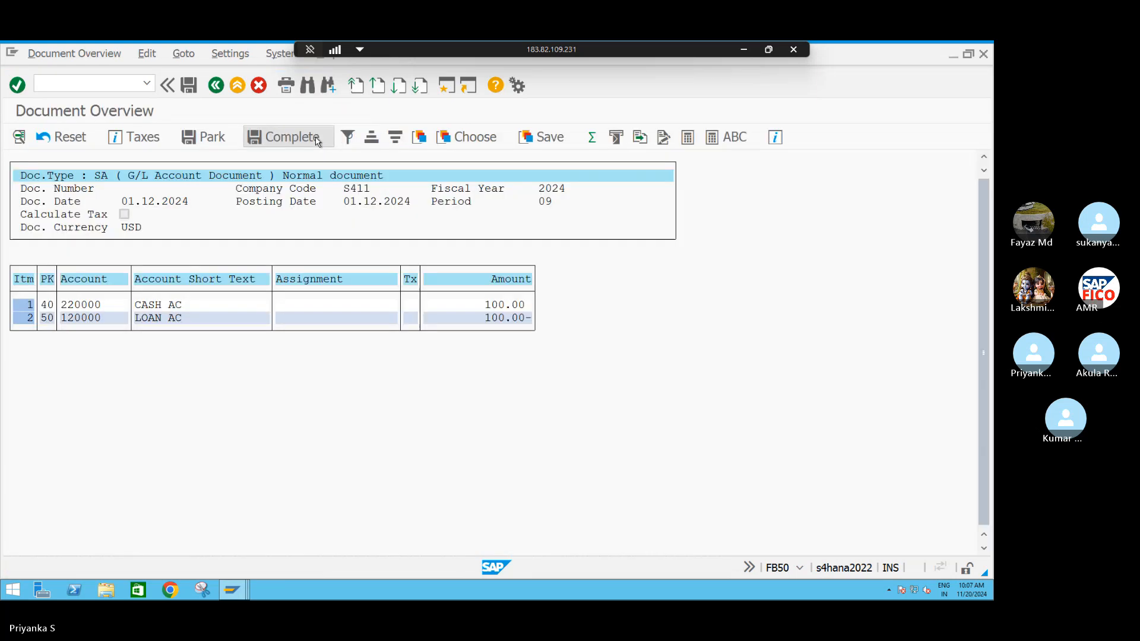
{"action": "left_click", "coordinate": [189, 86]}
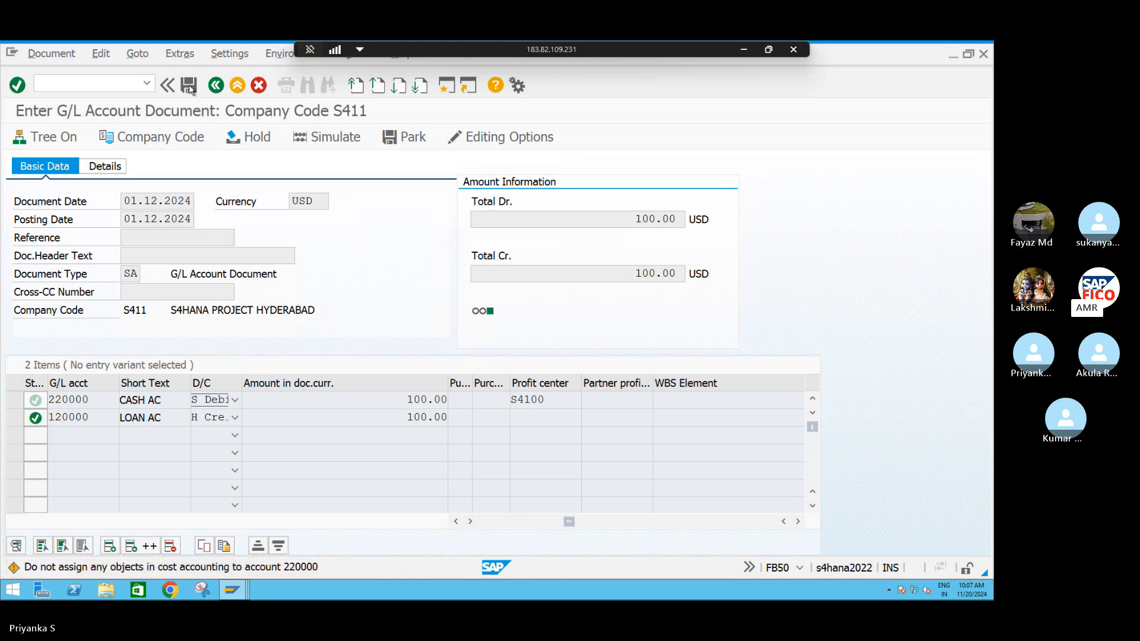
{"action": "left_click", "coordinate": [190, 87]}
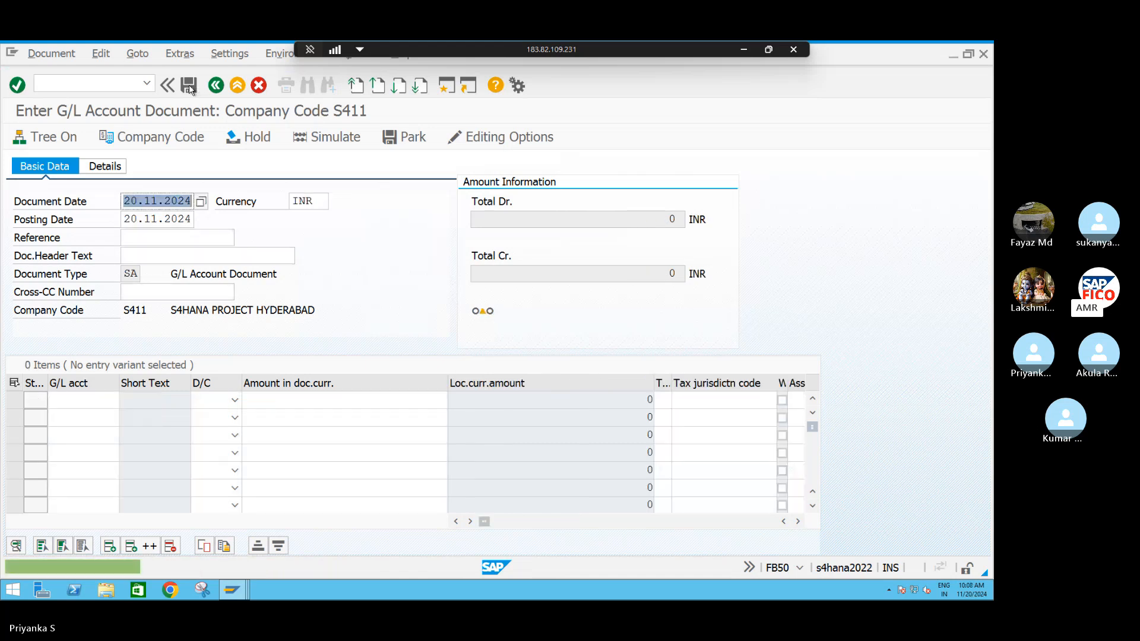
Display the document just posted and switch its amounts to the local currency INR.
{"action": "left_click", "coordinate": [52, 54]}
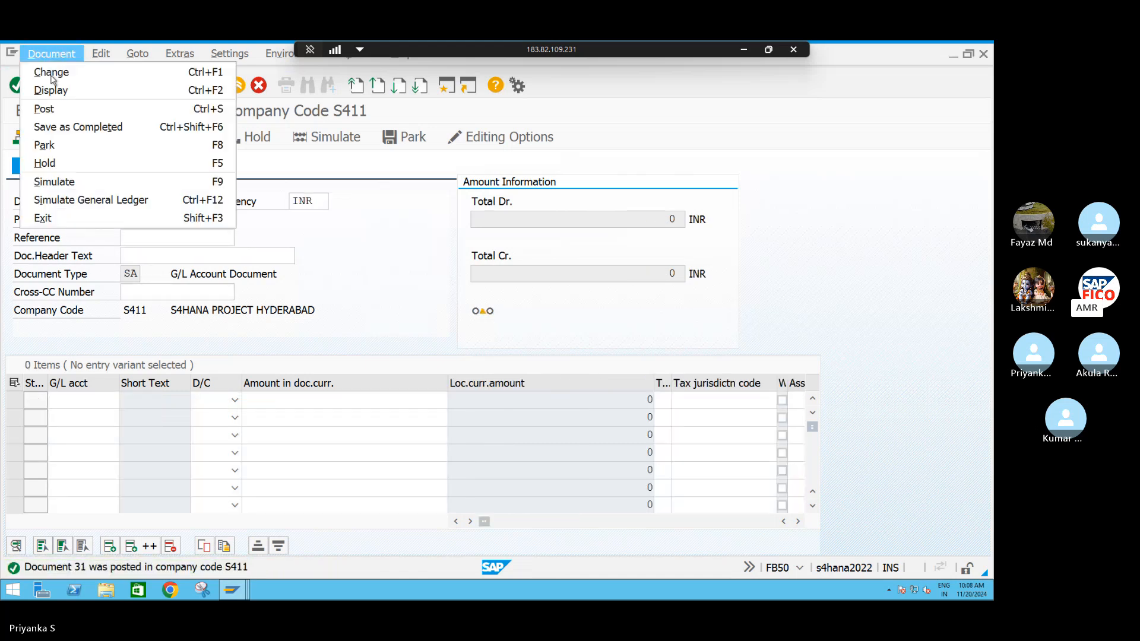
{"action": "left_click", "coordinate": [54, 91]}
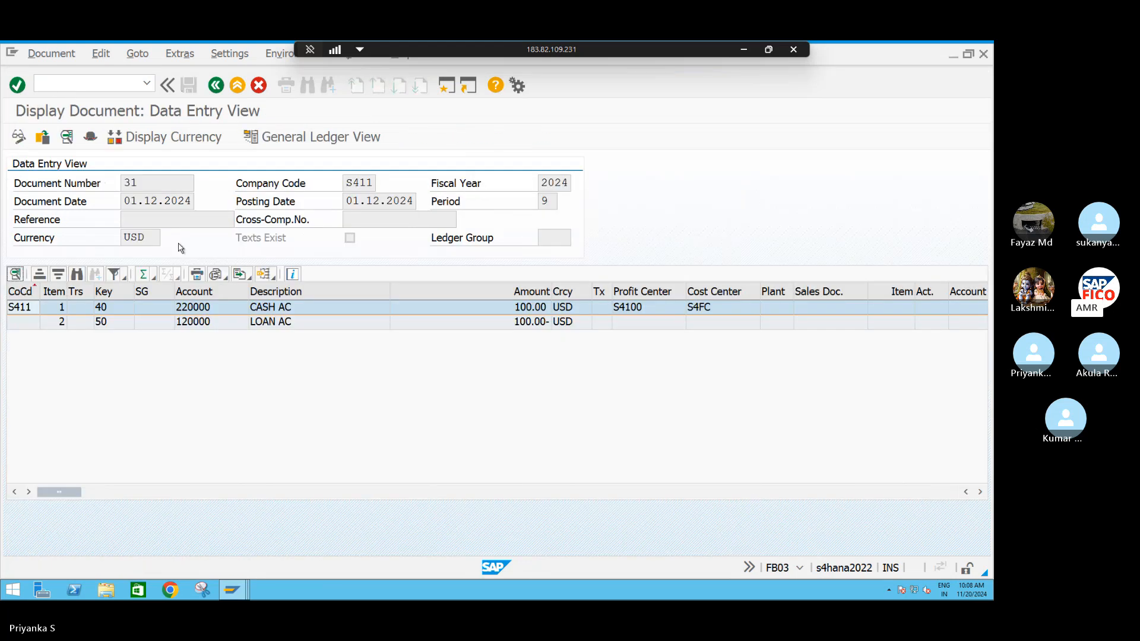
{"action": "left_click", "coordinate": [164, 140]}
Open transaction F-07 for outgoing payments and set the document date to 10.12.2024.
{"action": "left_click", "coordinate": [115, 86]}
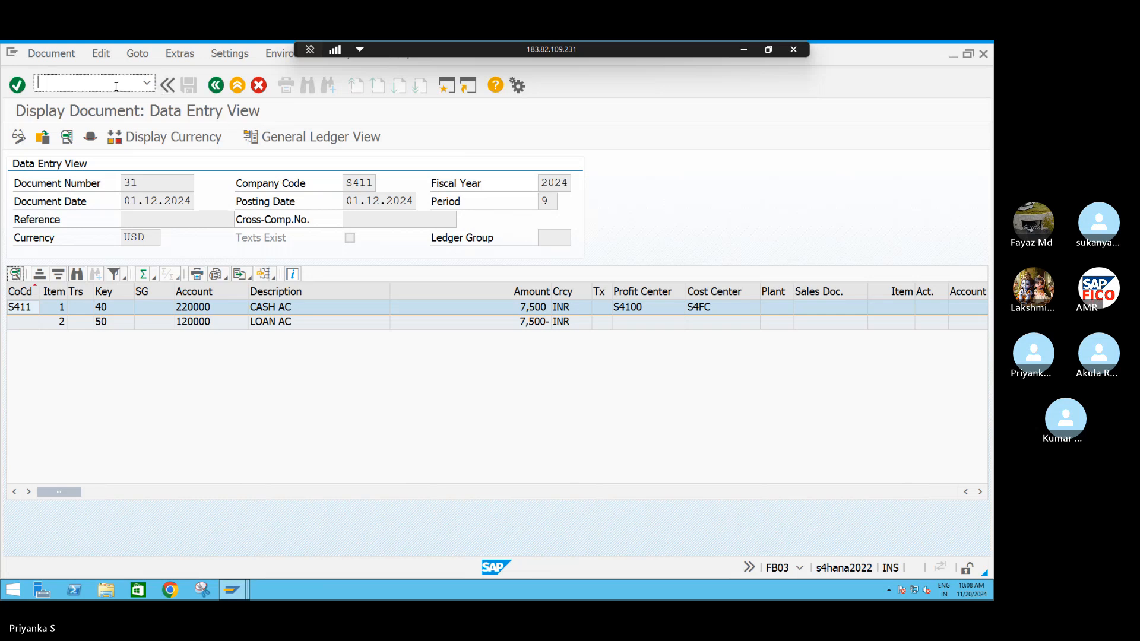
{"action": "type", "text": "/NF-07"}
{"action": "key", "text": "Return"}
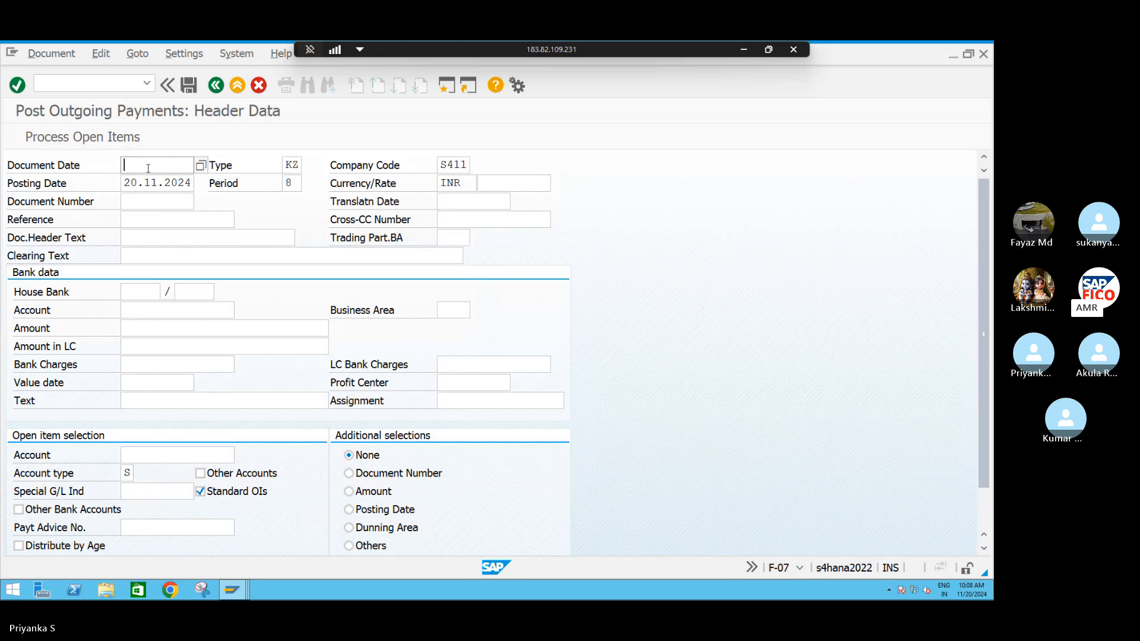
{"action": "type", "text": "10."}
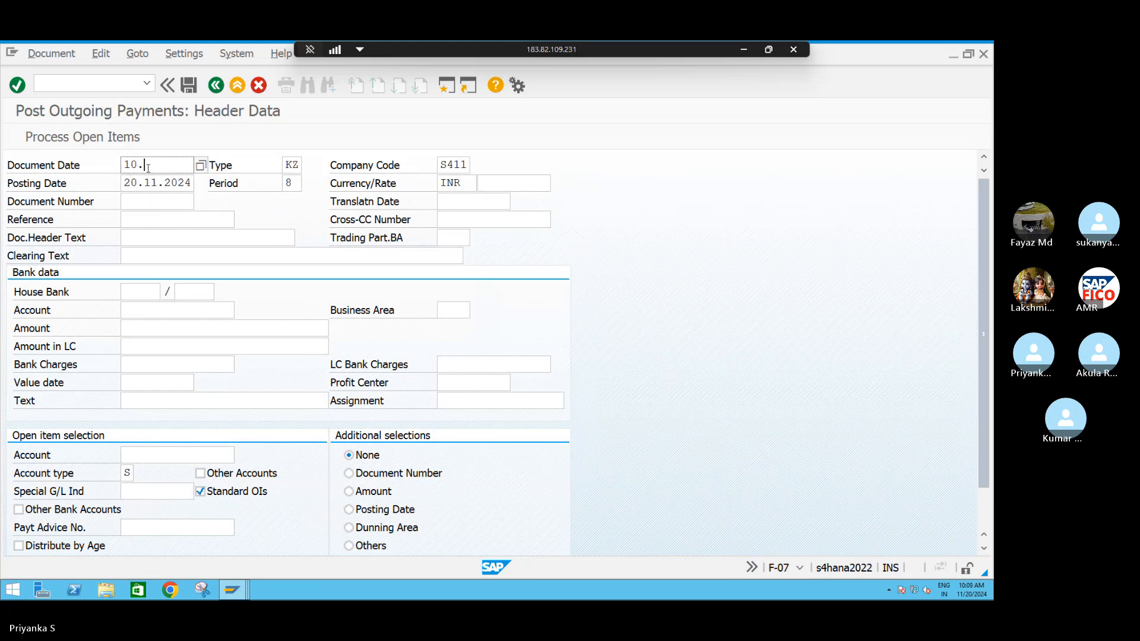
{"action": "type", "text": "12.2024"}
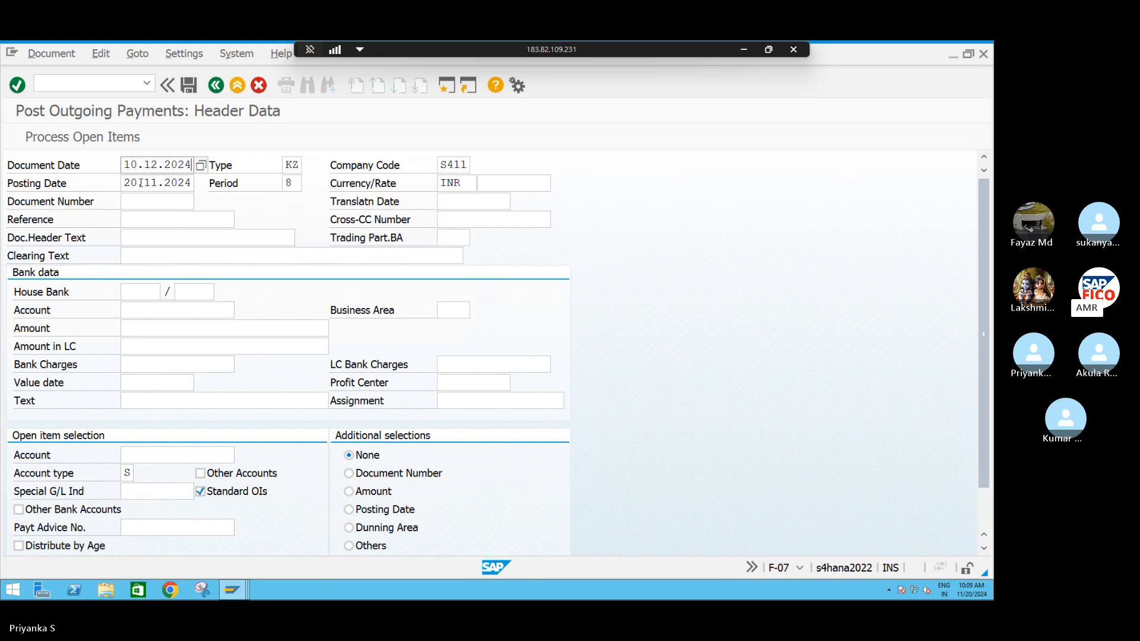
Change the payment's document type to SA (G/L Account Document).
{"action": "left_click", "coordinate": [298, 165]}
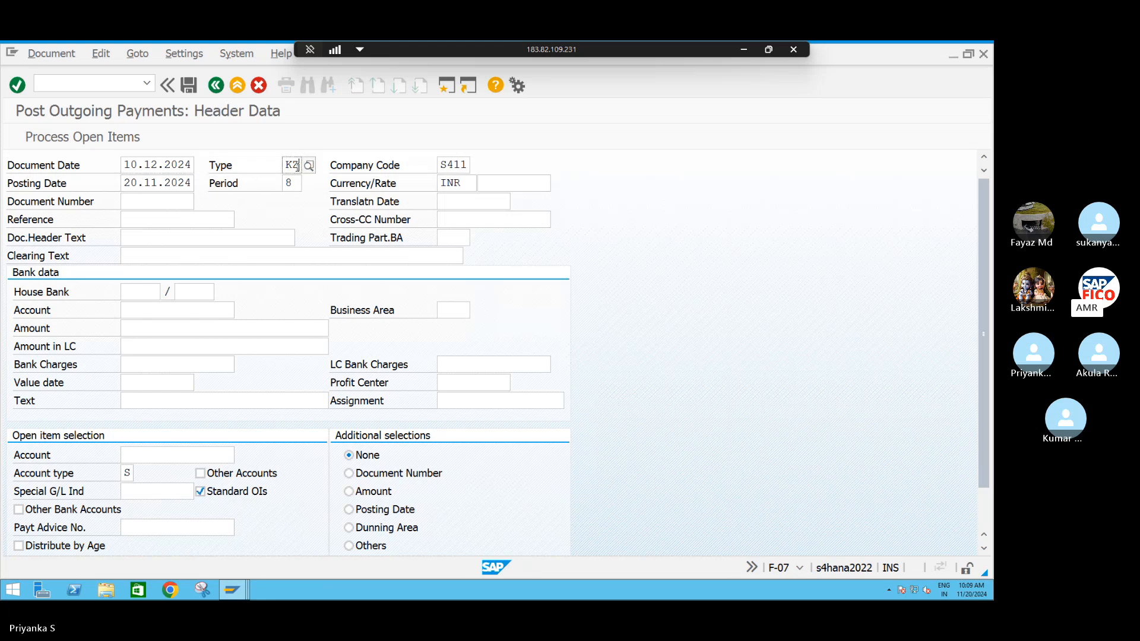
{"action": "key", "text": "BackSpace"}
{"action": "key", "text": "BackSpace"}
{"action": "type", "text": "SA"}
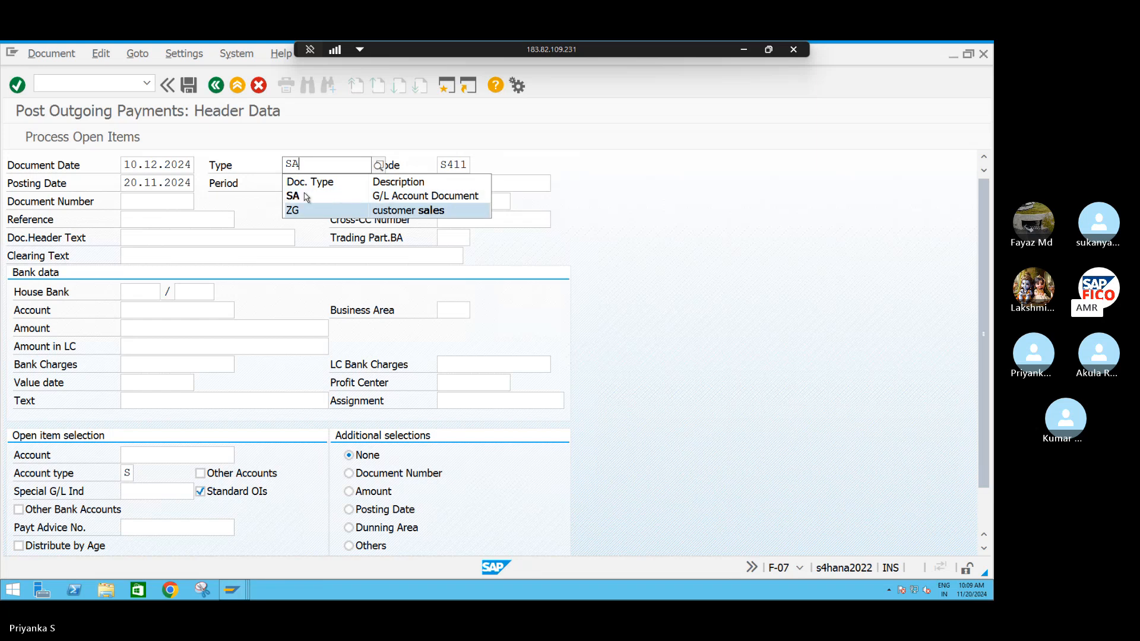
{"action": "left_click", "coordinate": [306, 194]}
Set the payment currency to USD.
{"action": "left_click", "coordinate": [460, 183]}
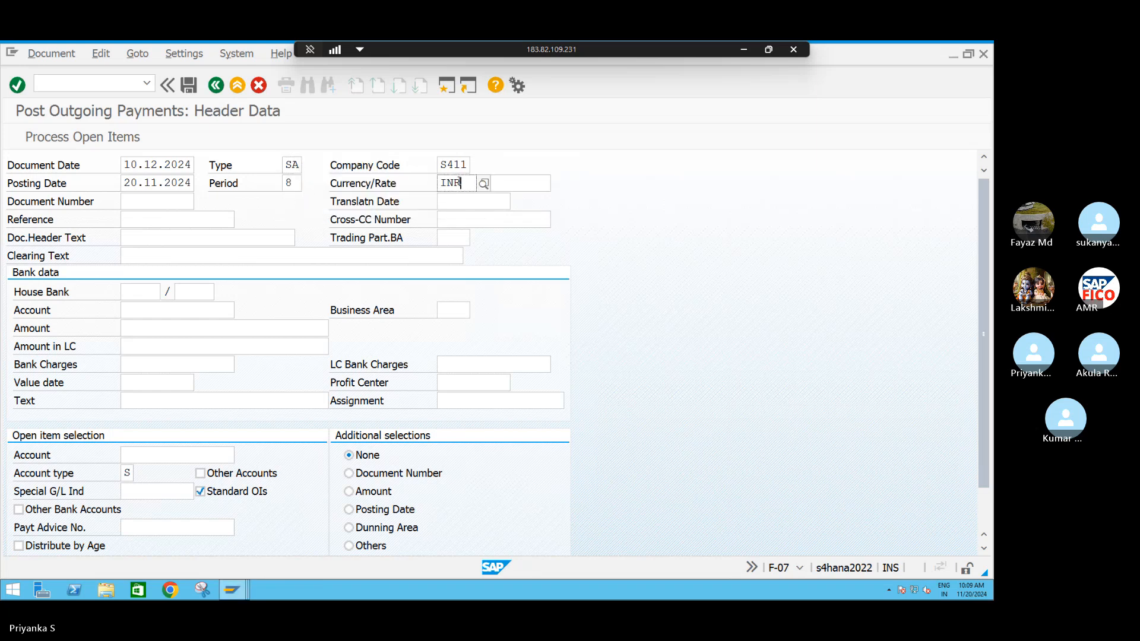
{"action": "key", "text": "BackSpace"}
{"action": "key", "text": "BackSpace"}
{"action": "key", "text": "BackSpace"}
{"action": "type", "text": "USD"}
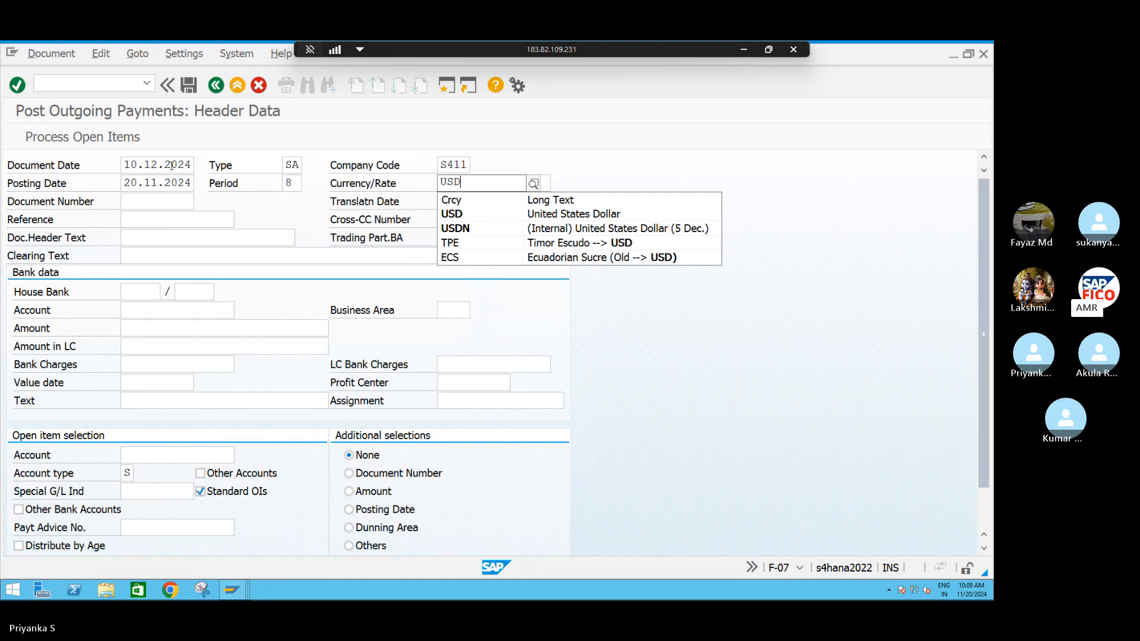
Set the payment's posting date to 10.12.2024.
{"action": "left_click", "coordinate": [160, 183]}
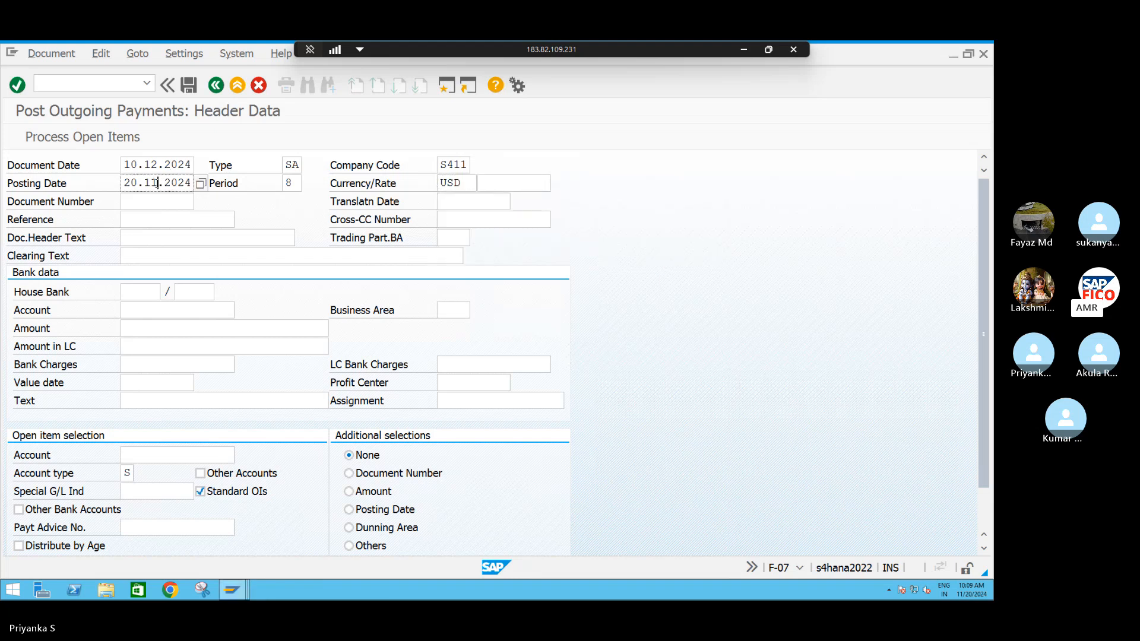
{"action": "key", "text": "BackSpace"}
{"action": "key", "text": "BackSpace"}
{"action": "key", "text": "BackSpace"}
{"action": "key", "text": "BackSpace"}
{"action": "key", "text": "BackSpace"}
{"action": "type", "text": "10.12"}
Look up the company code's G/L accounts and enter CASH AC (220000) as the bank data account.
{"action": "left_click", "coordinate": [143, 295]}
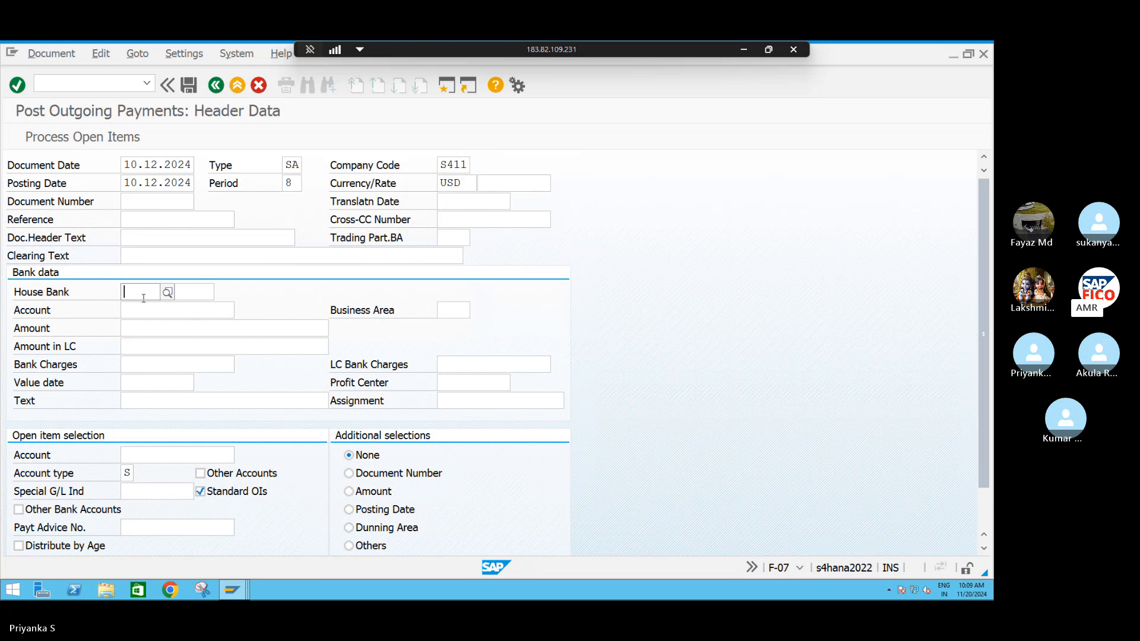
{"action": "left_click", "coordinate": [160, 309]}
{"action": "key", "text": "F4"}
{"action": "key", "text": "Return"}
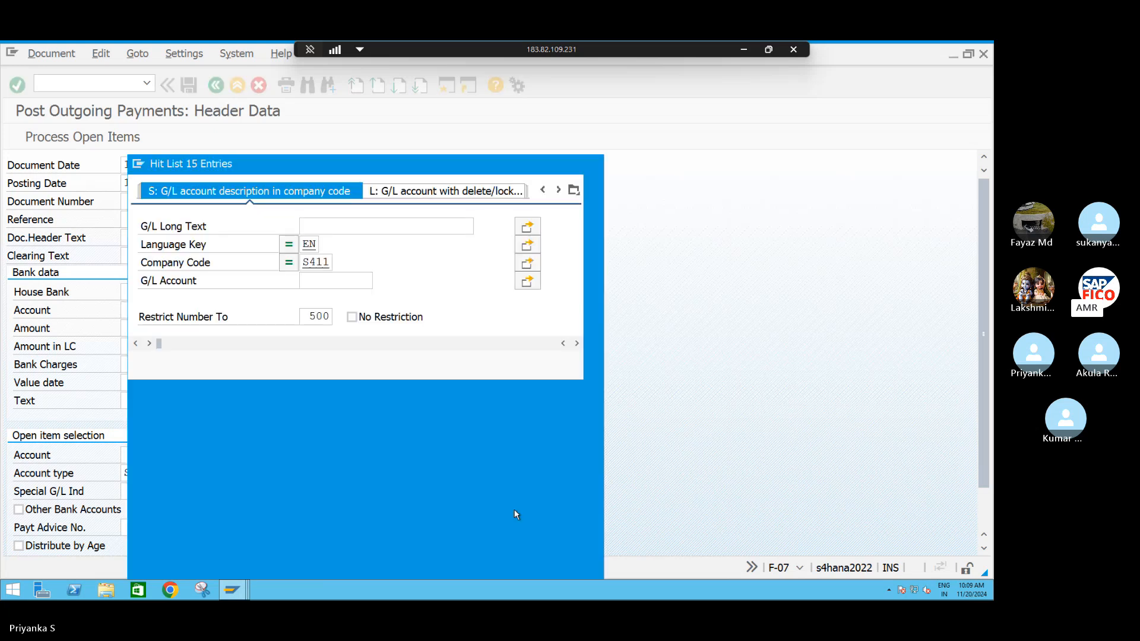
{"action": "left_click", "coordinate": [148, 251]}
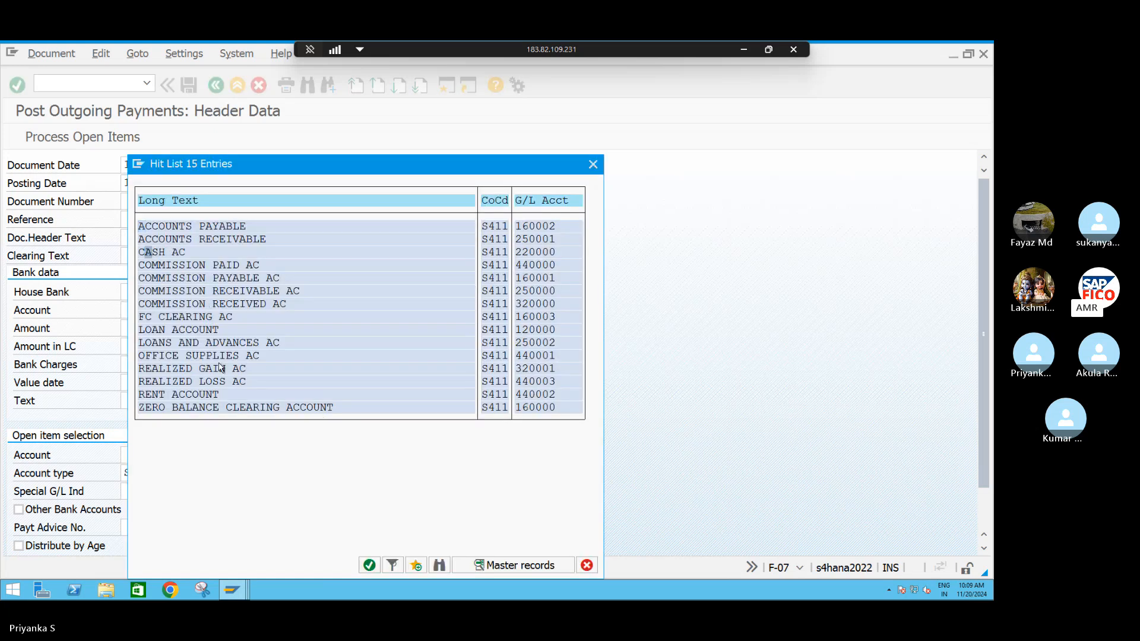
{"action": "left_click", "coordinate": [370, 564]}
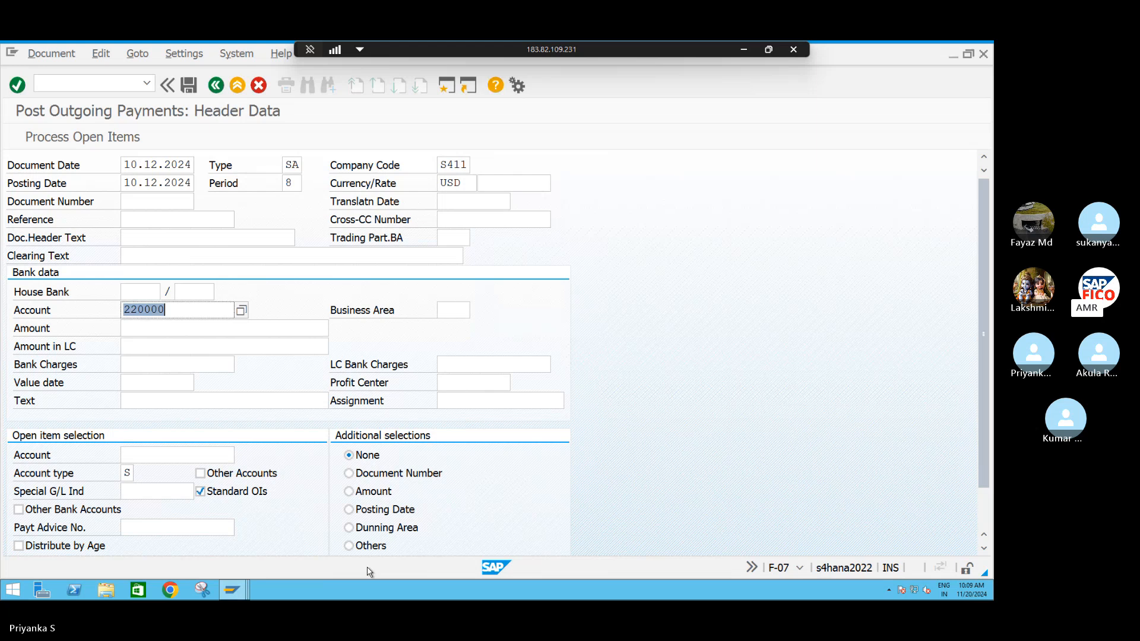
Enter a payment amount of 100 in the bank data.
{"action": "left_click", "coordinate": [173, 332]}
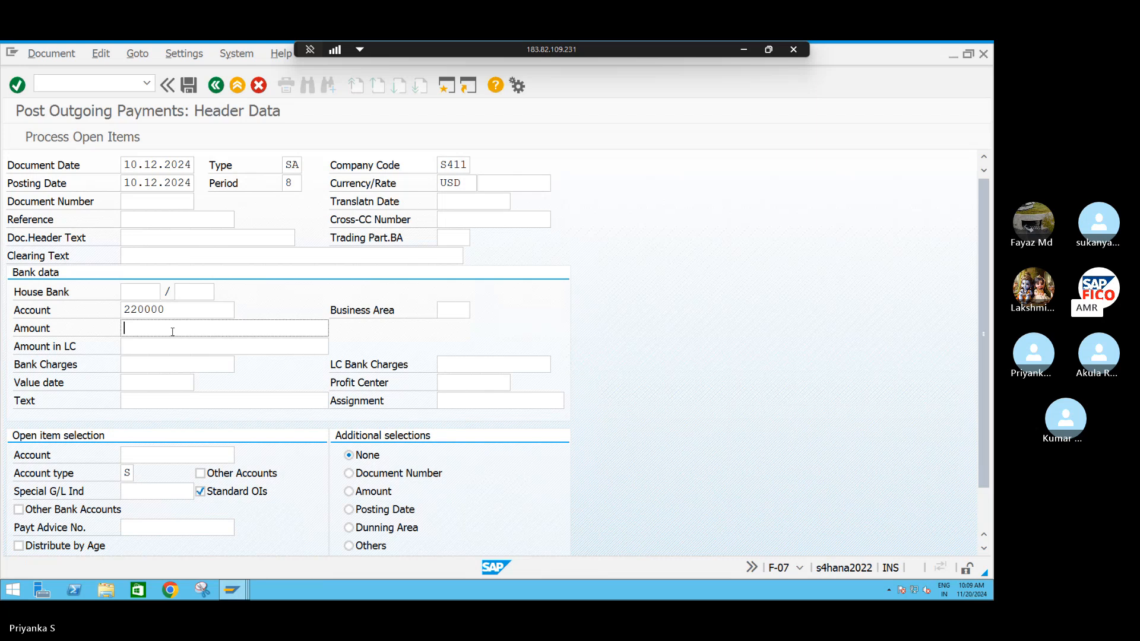
{"action": "type", "text": "100"}
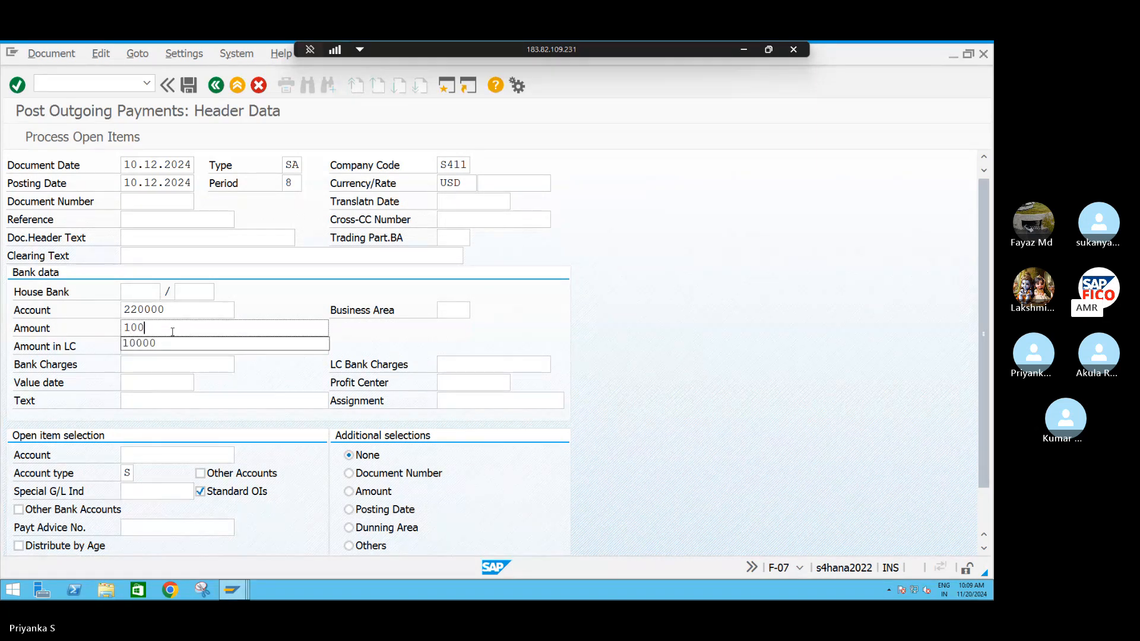
{"action": "key", "text": "shift+Left"}
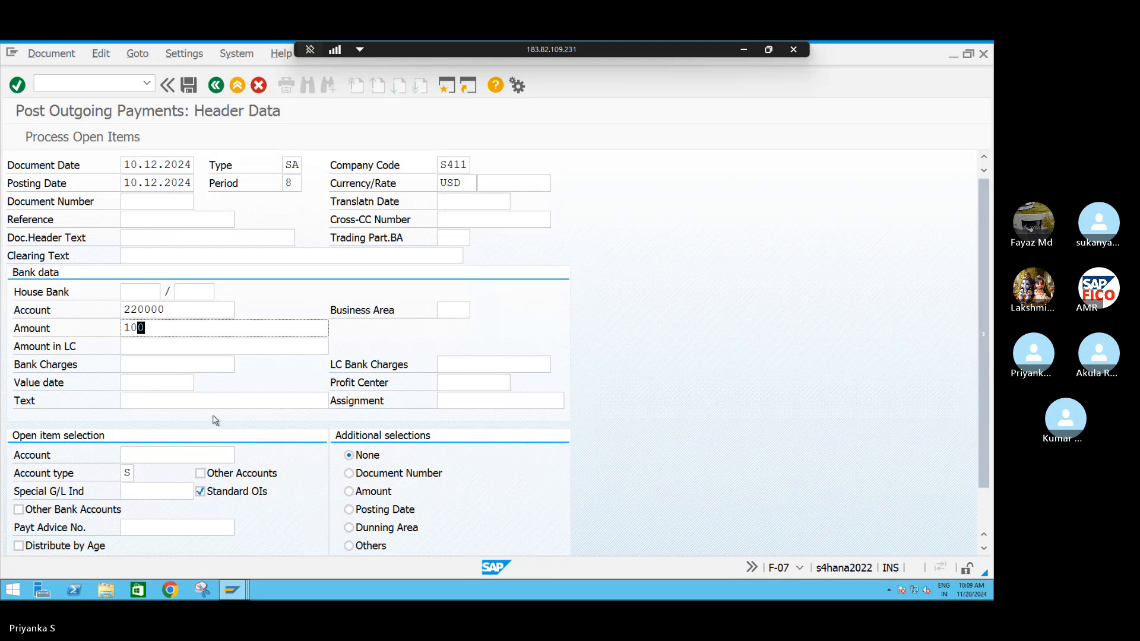
Look up the company code's G/L accounts and choose LOAN ACCOUNT (120000) as the open item selection account.
{"action": "left_click", "coordinate": [140, 456]}
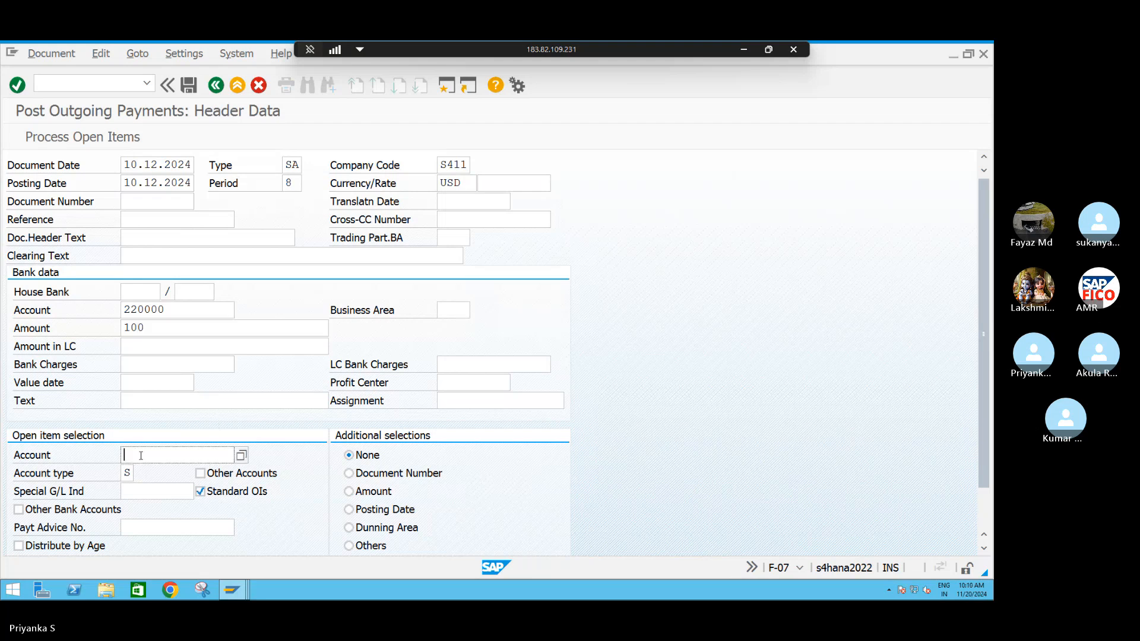
{"action": "left_click", "coordinate": [241, 455]}
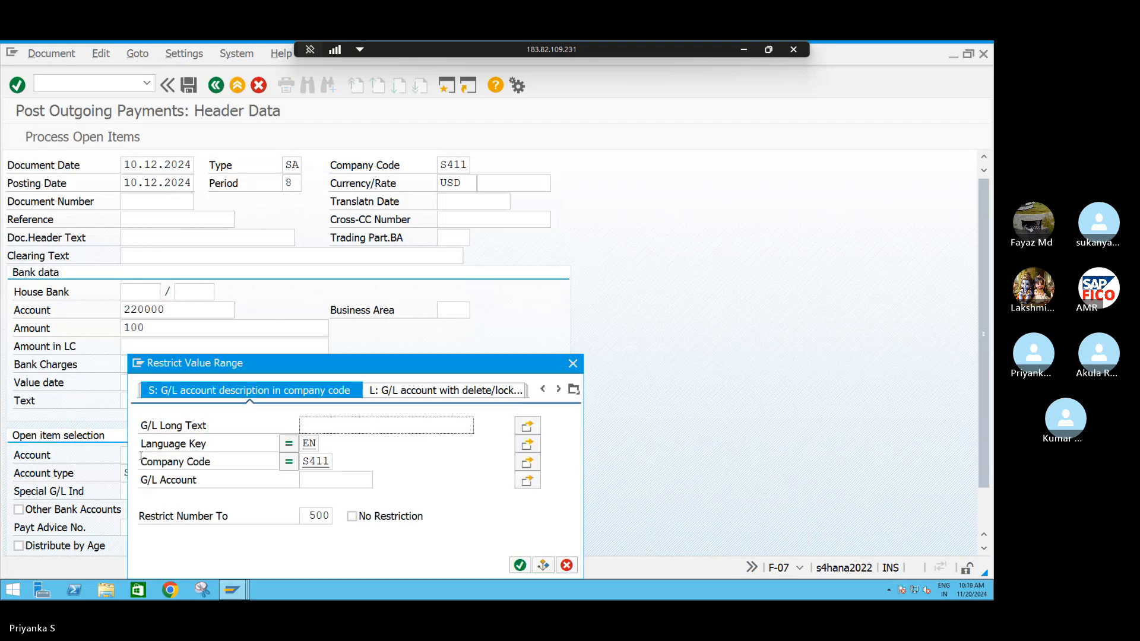
{"action": "left_click", "coordinate": [521, 566]}
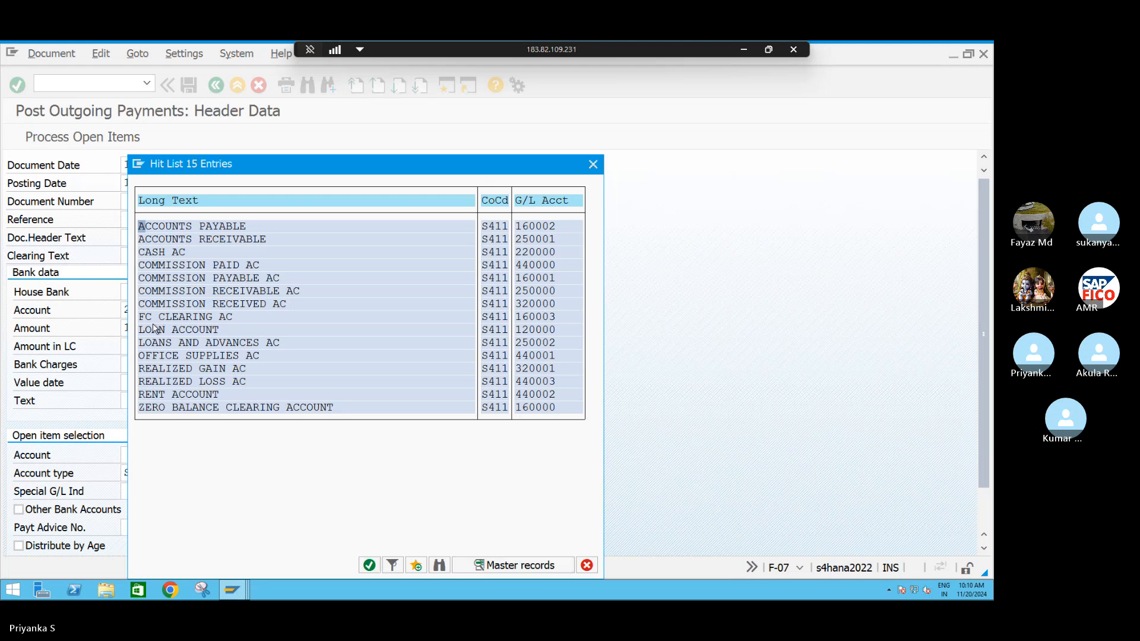
{"action": "left_click", "coordinate": [149, 330]}
{"action": "double_click", "coordinate": [151, 331]}
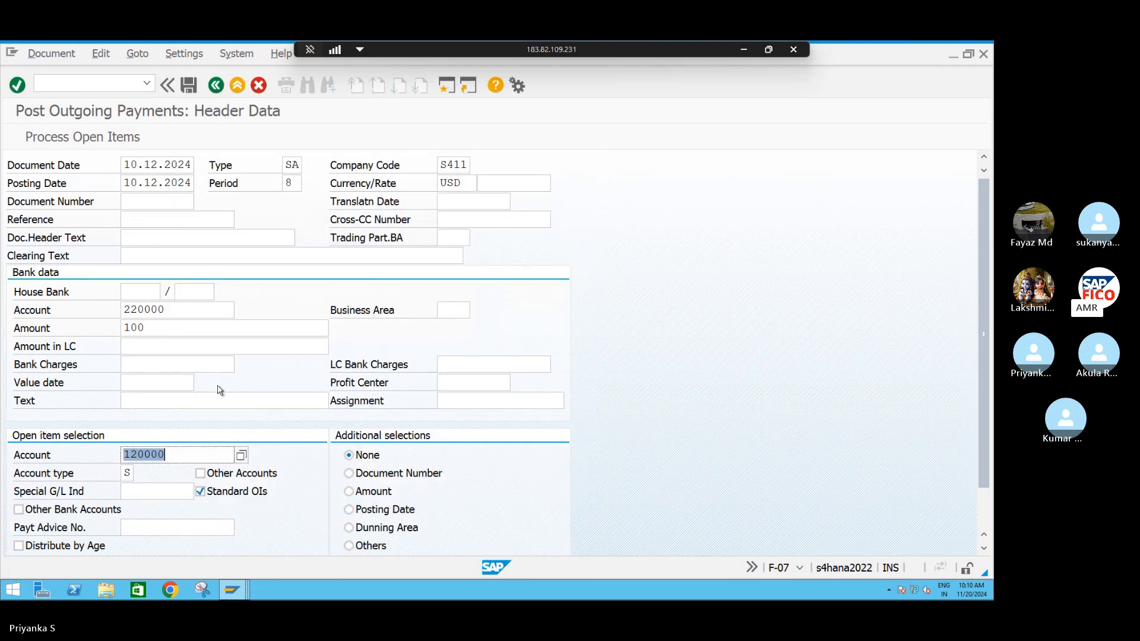
Load the loan account's open items for processing, accepting the posting period adjustment.
{"action": "left_click", "coordinate": [20, 137]}
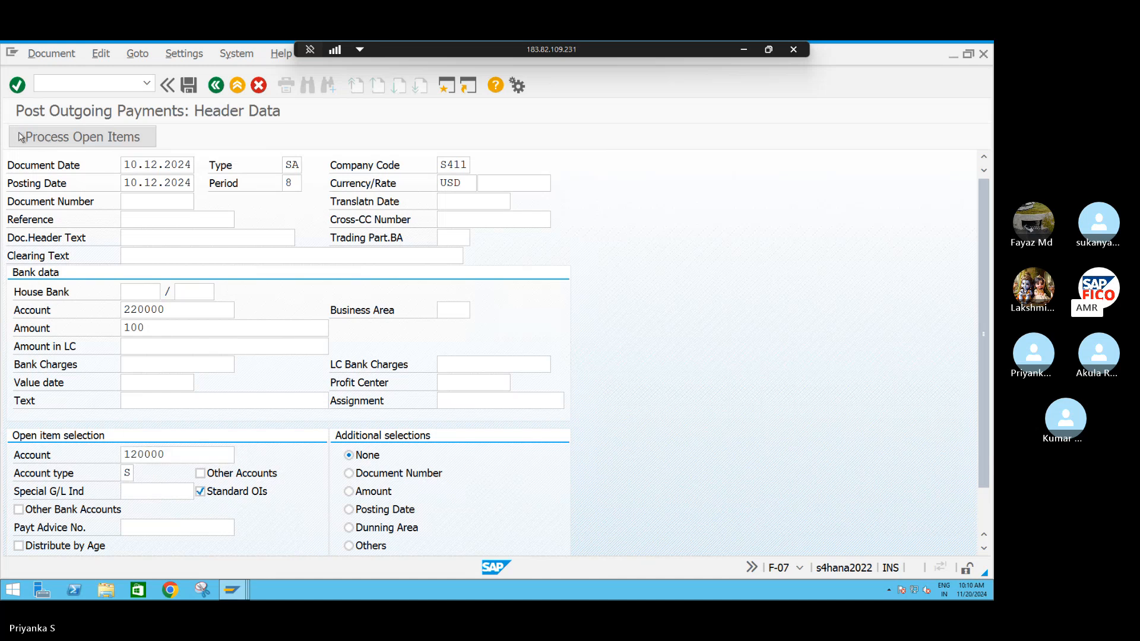
{"action": "left_click", "coordinate": [22, 137]}
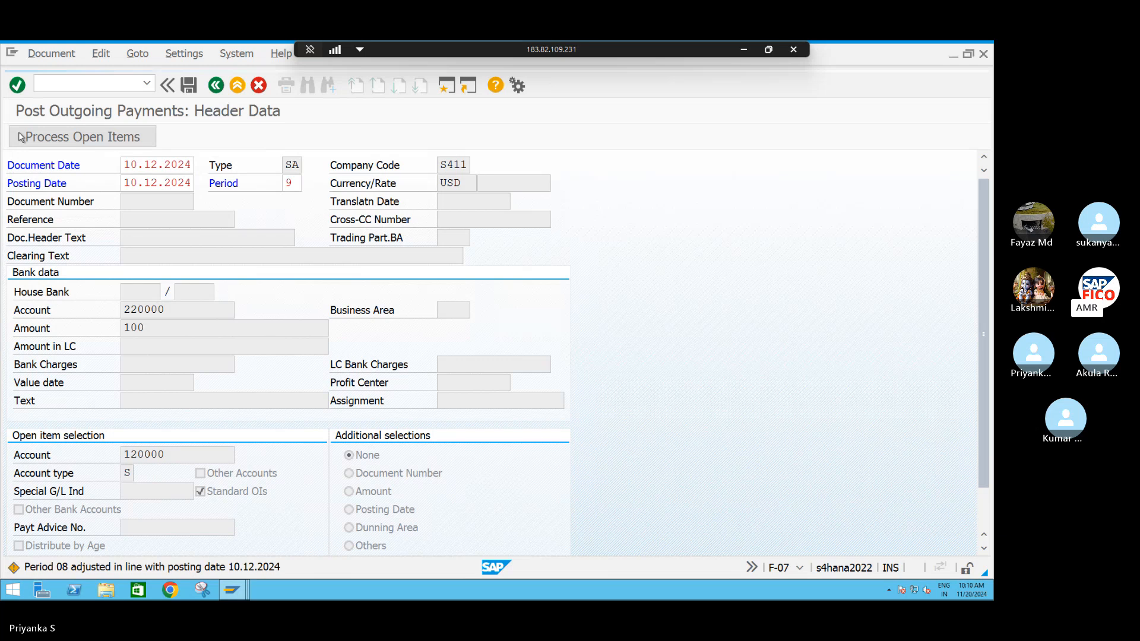
{"action": "left_click", "coordinate": [21, 138]}
{"action": "left_click", "coordinate": [20, 137]}
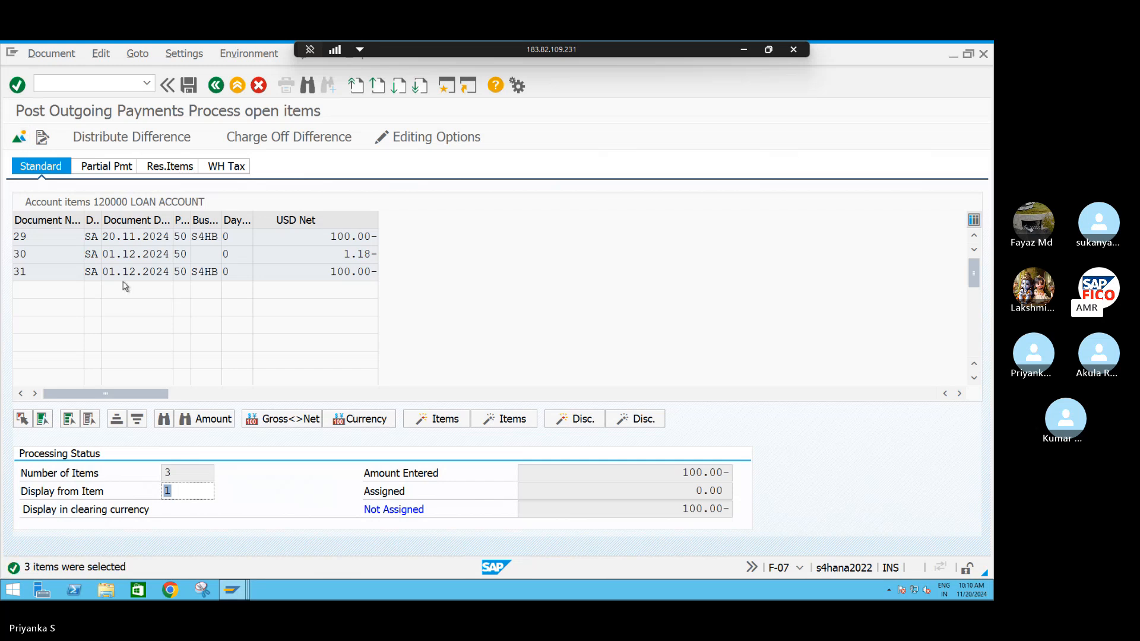
Examine the loan account line item of document 31 and return to the open items list.
{"action": "left_click", "coordinate": [142, 273]}
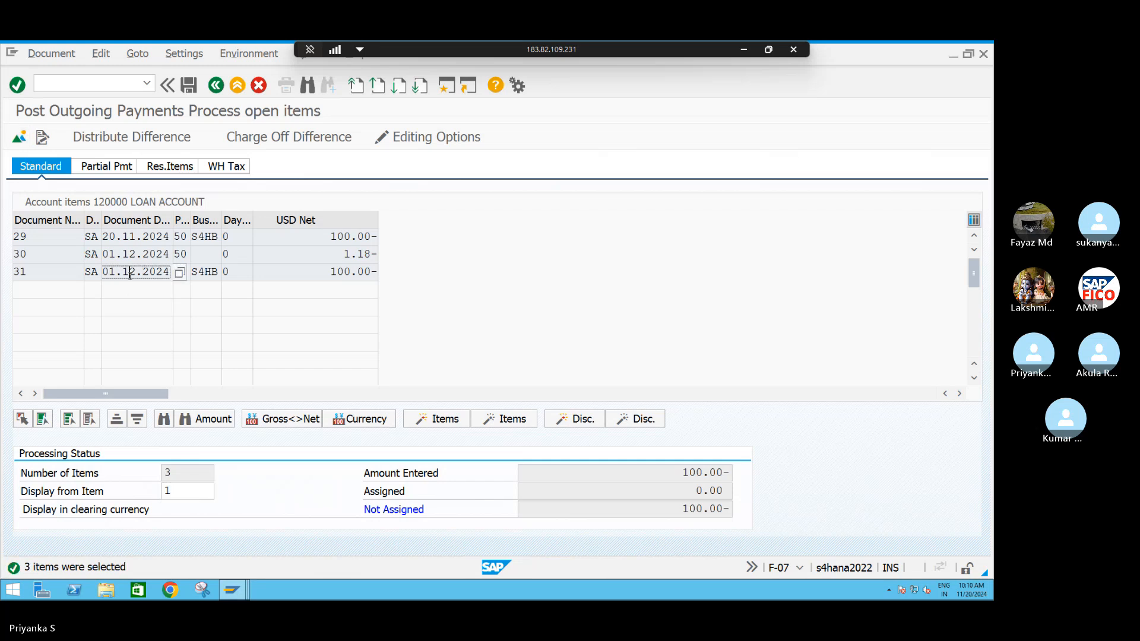
{"action": "double_click", "coordinate": [130, 275]}
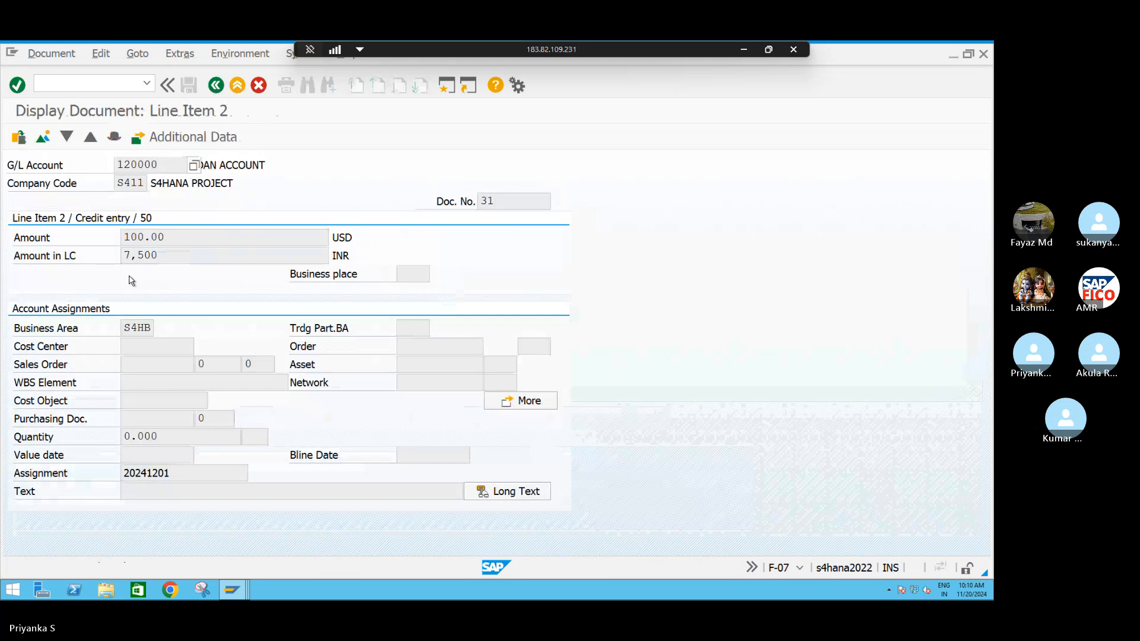
{"action": "left_click", "coordinate": [215, 85]}
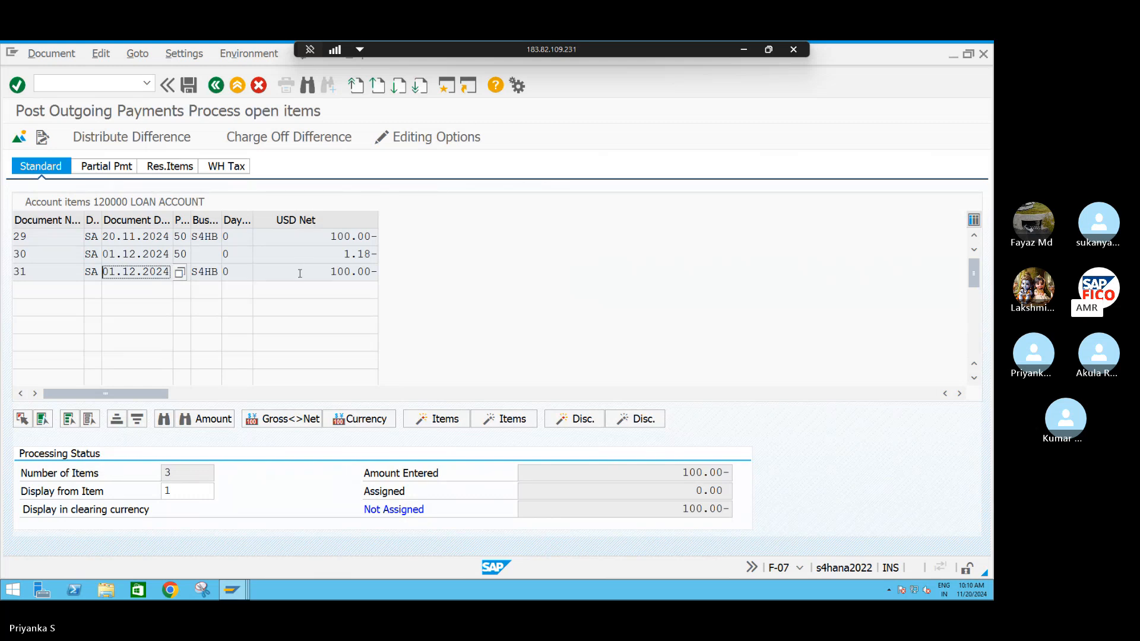
Assign only document 31's 100.00 USD loan item to the outgoing payment as a partial payment.
{"action": "left_click", "coordinate": [104, 166]}
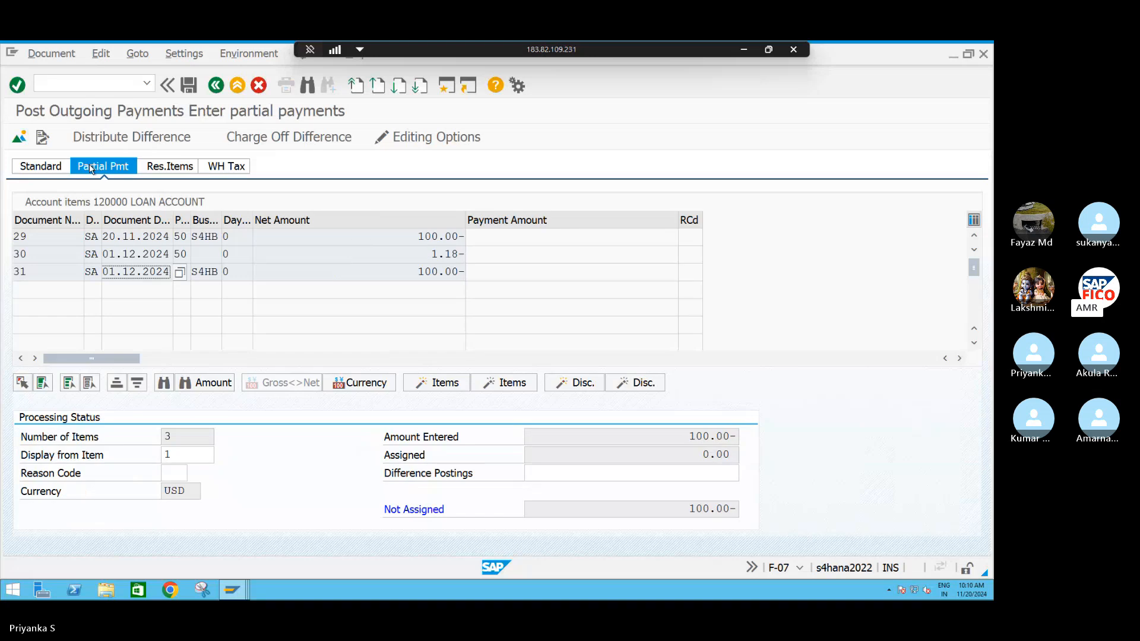
{"action": "double_click", "coordinate": [127, 273]}
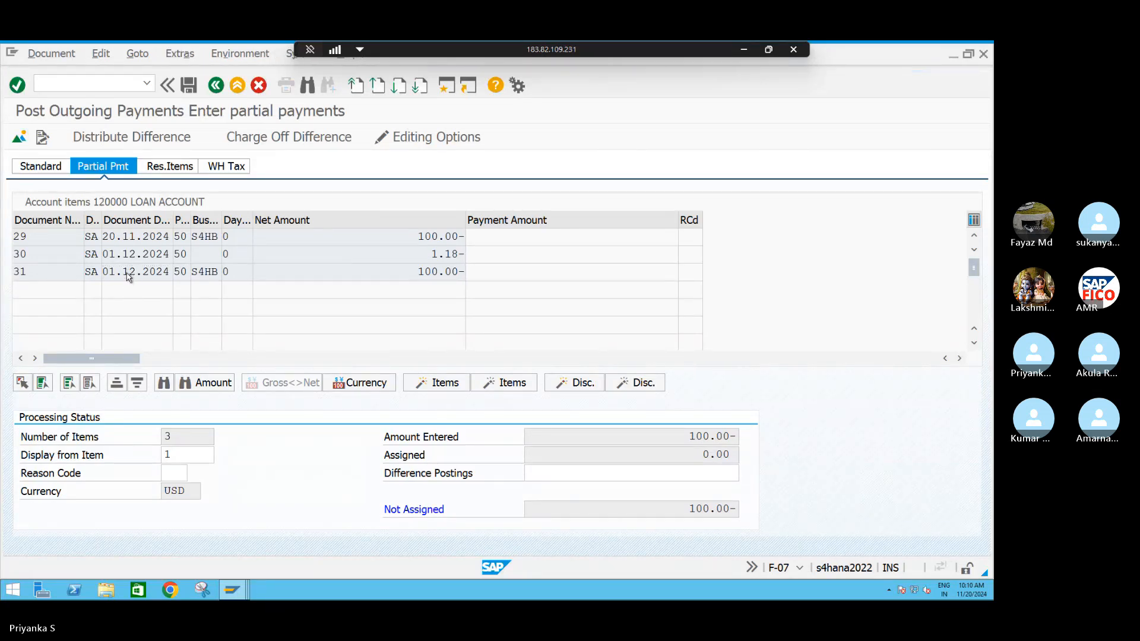
{"action": "left_click", "coordinate": [215, 87]}
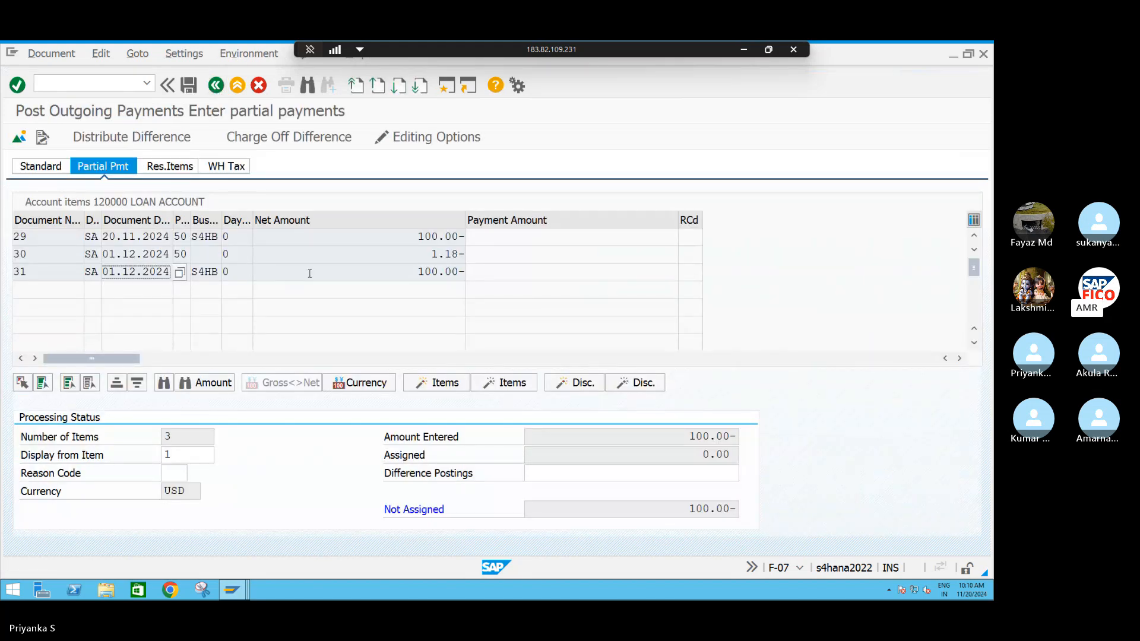
{"action": "double_click", "coordinate": [310, 272]}
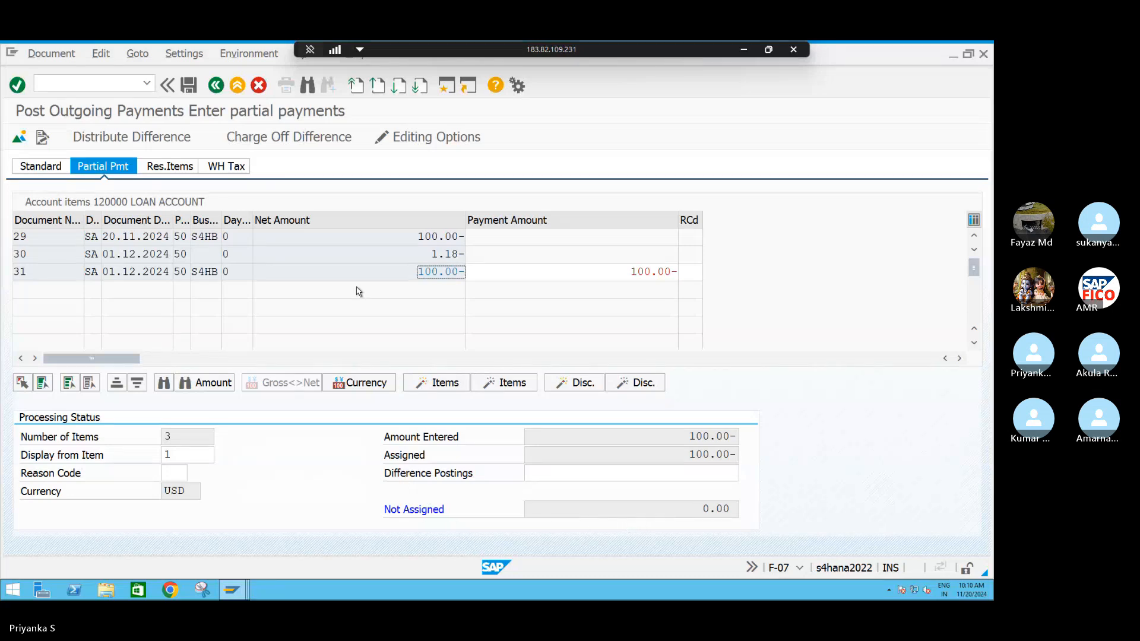
{"action": "double_click", "coordinate": [396, 256]}
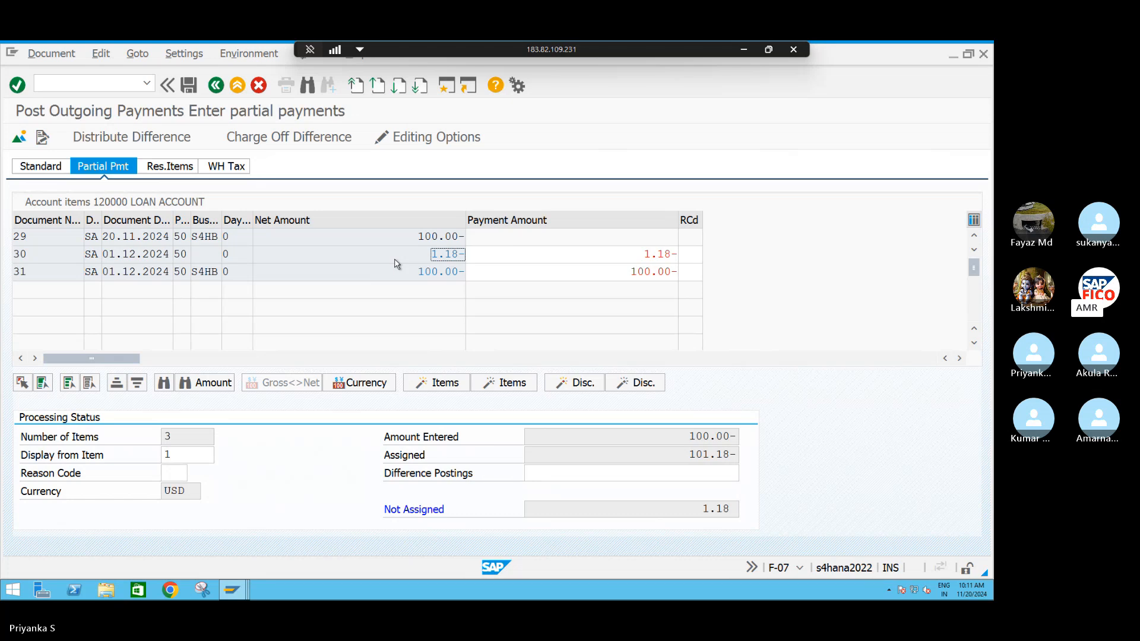
{"action": "double_click", "coordinate": [396, 263]}
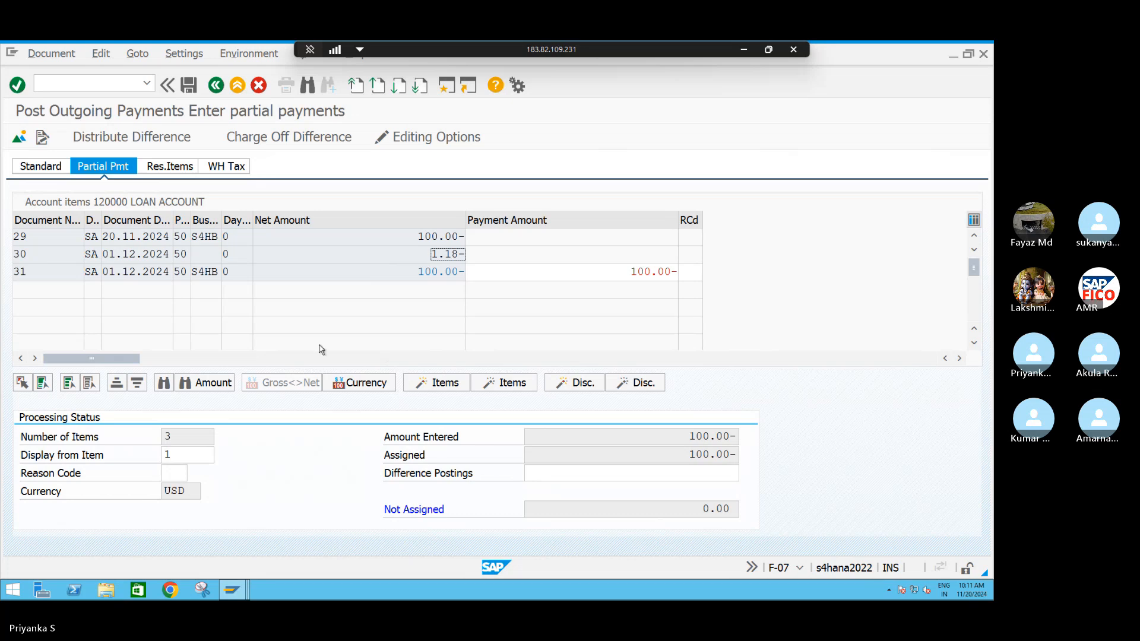
Simulate the outgoing payment and post the document.
{"action": "left_click", "coordinate": [60, 54]}
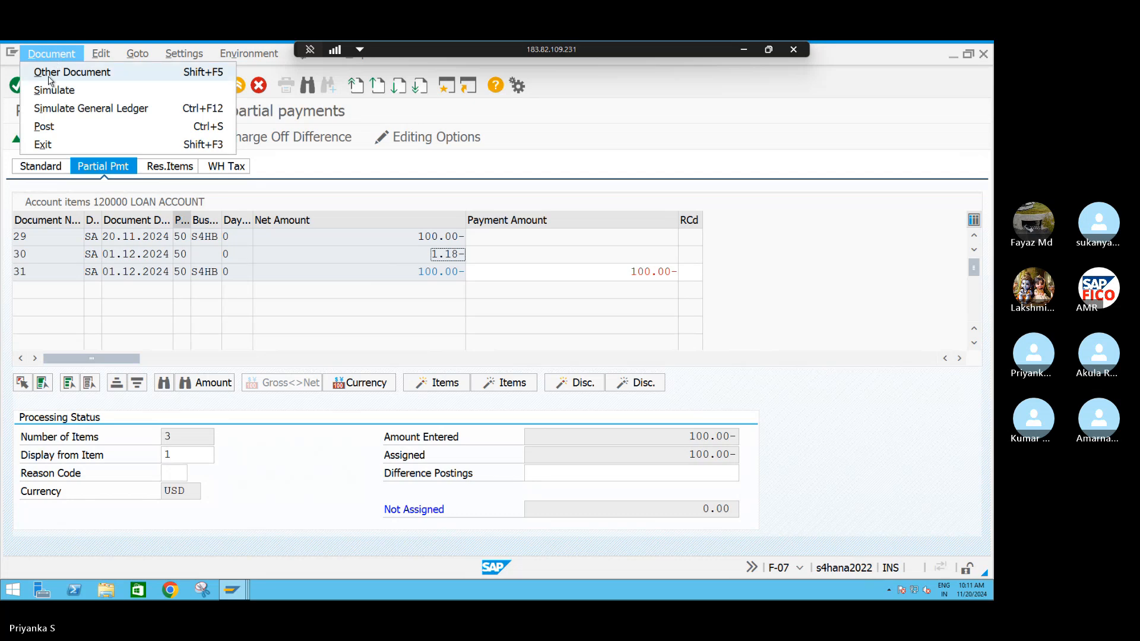
{"action": "left_click", "coordinate": [53, 92]}
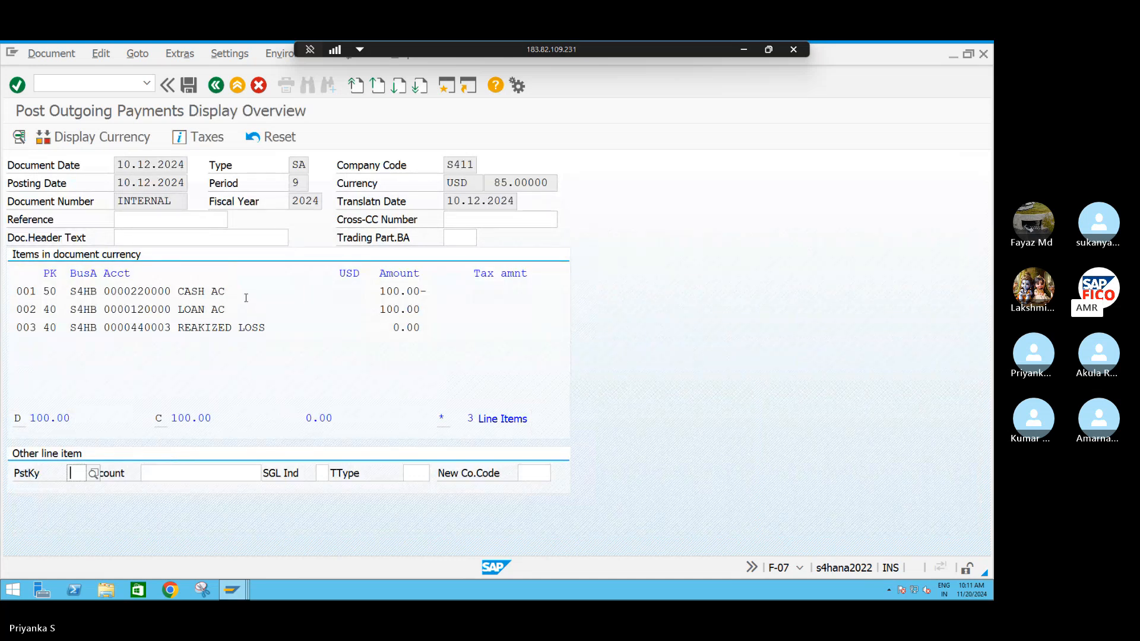
{"action": "left_click", "coordinate": [188, 88]}
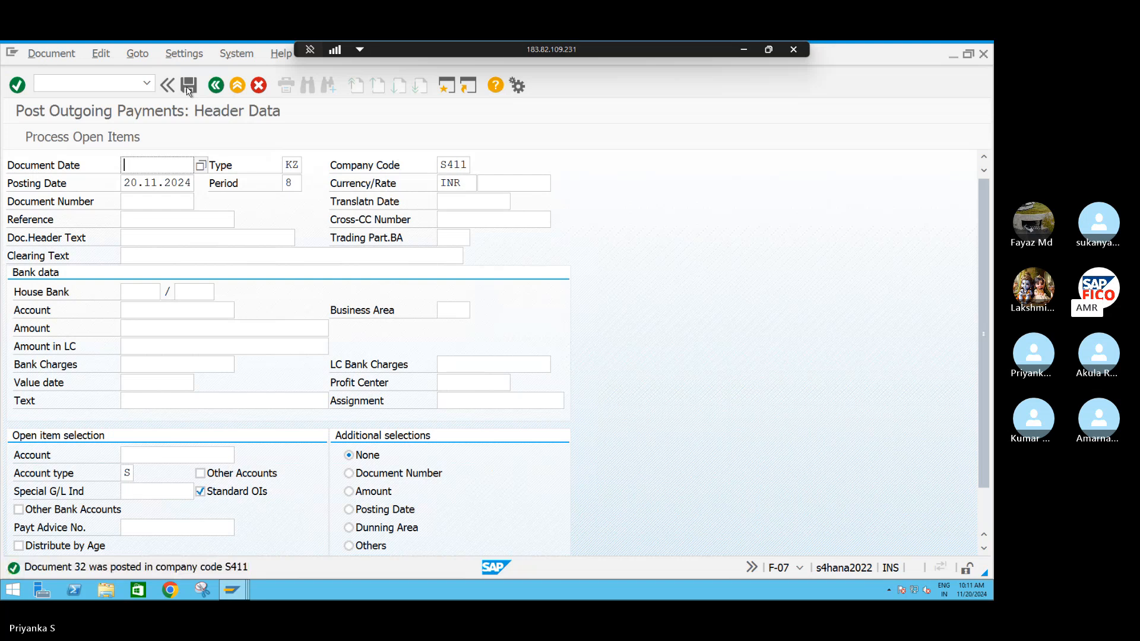
Display the posted payment document in local currency and compare its realized loss line with the loan calculation in the Word notes.
{"action": "left_click", "coordinate": [51, 54]}
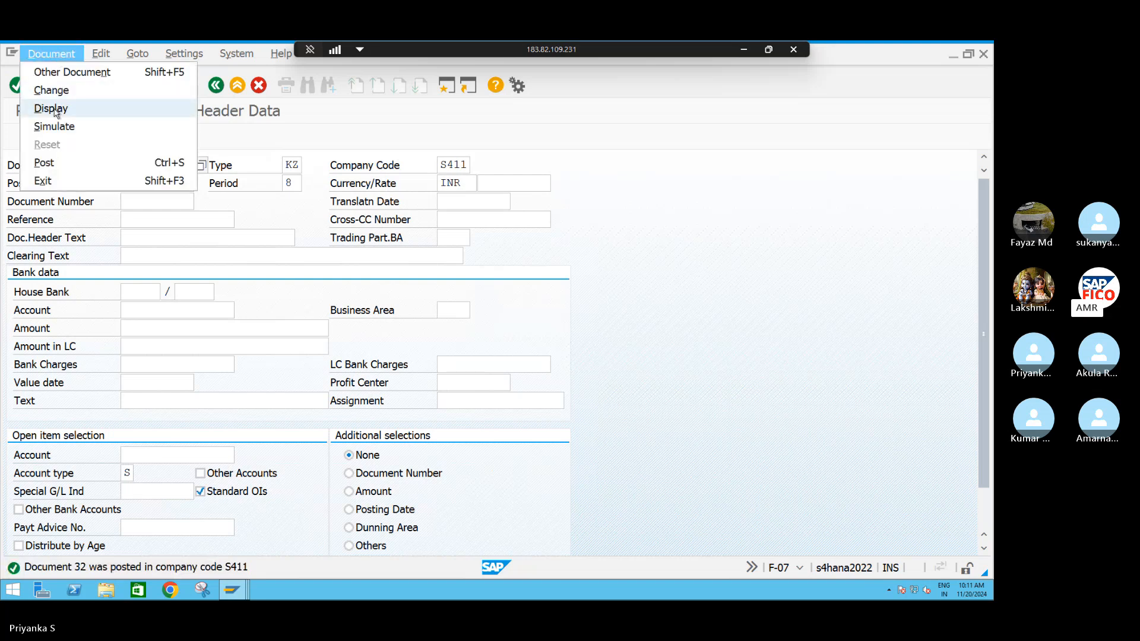
{"action": "left_click", "coordinate": [55, 110]}
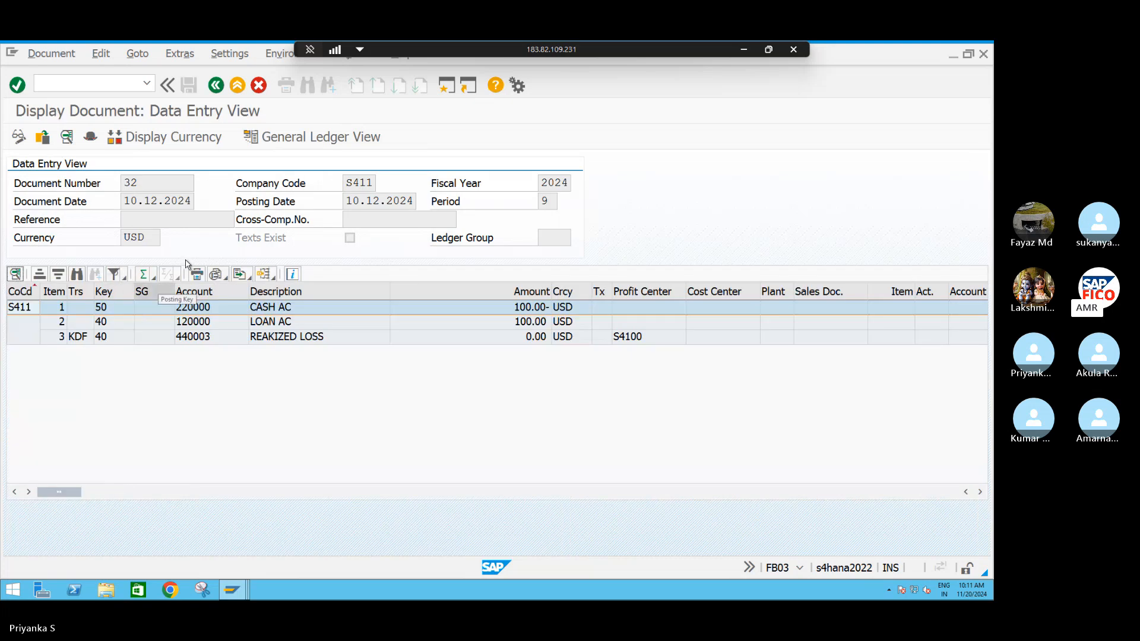
{"action": "left_click", "coordinate": [153, 138]}
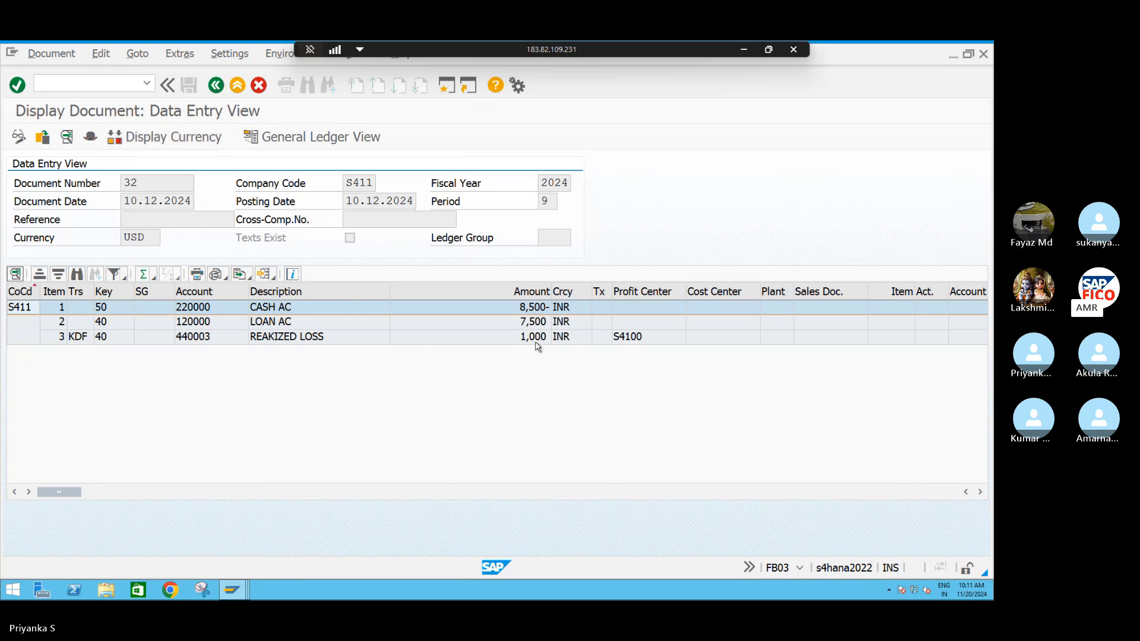
{"action": "left_click", "coordinate": [509, 337]}
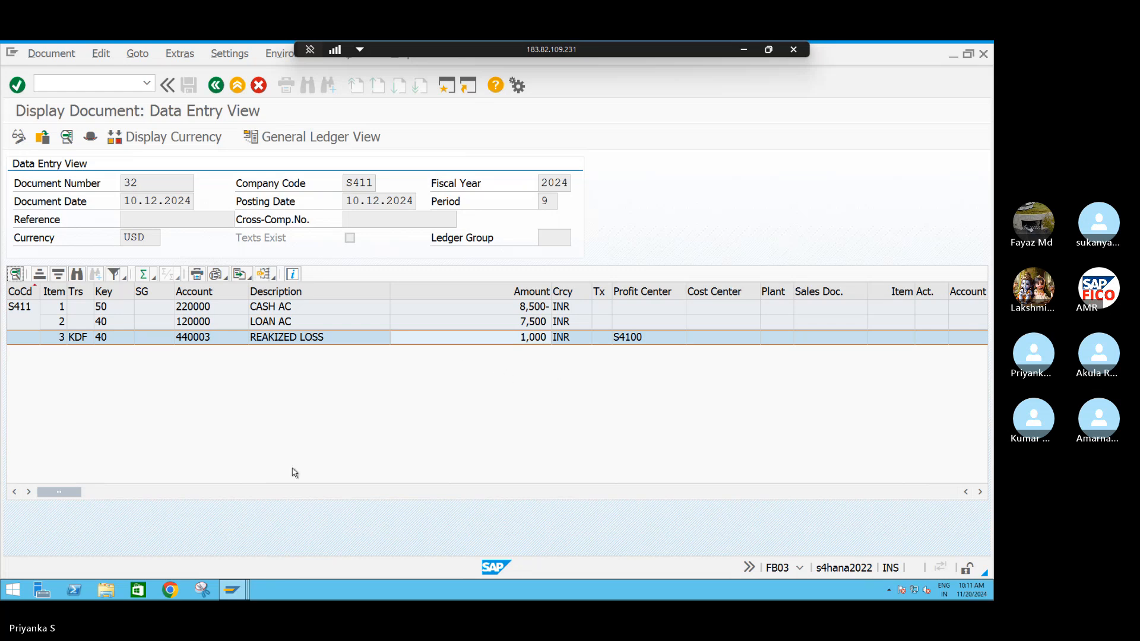
{"action": "left_click", "coordinate": [744, 50]}
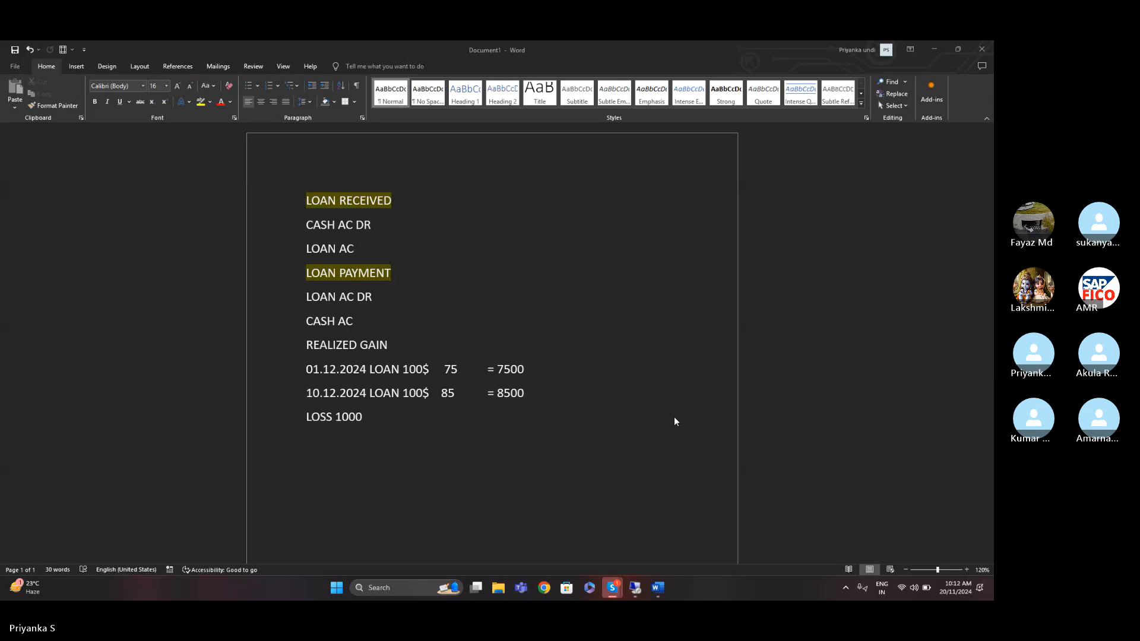
{"action": "left_click", "coordinate": [636, 591]}
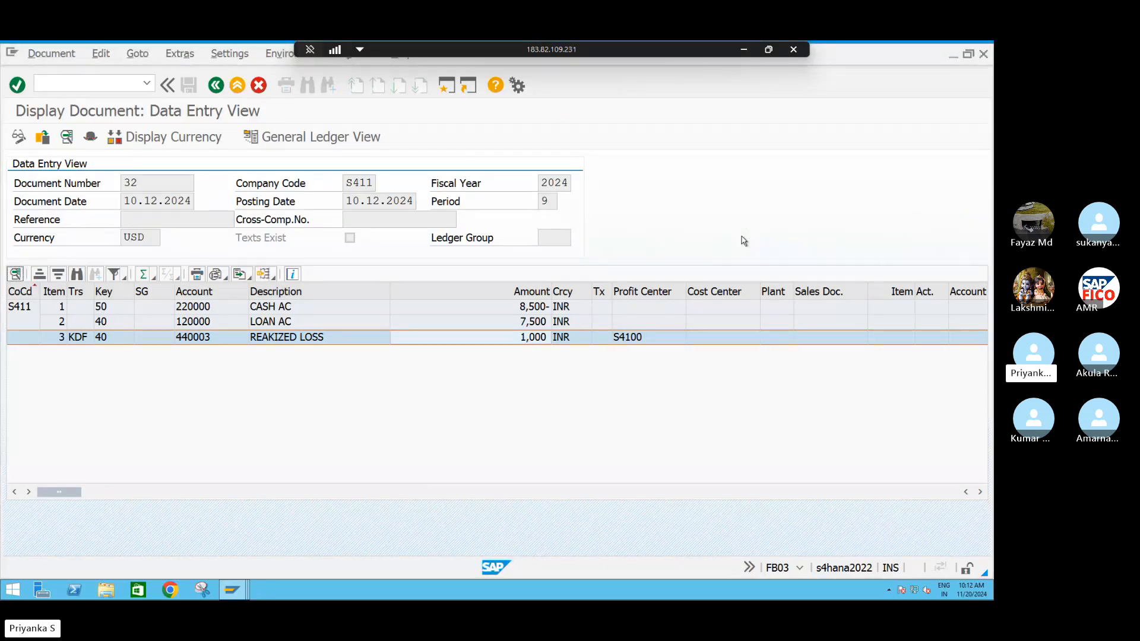
Switch to transaction FB50 for entering a G/L account document.
{"action": "left_click", "coordinate": [111, 83]}
{"action": "type", "text": "/NFB50"}
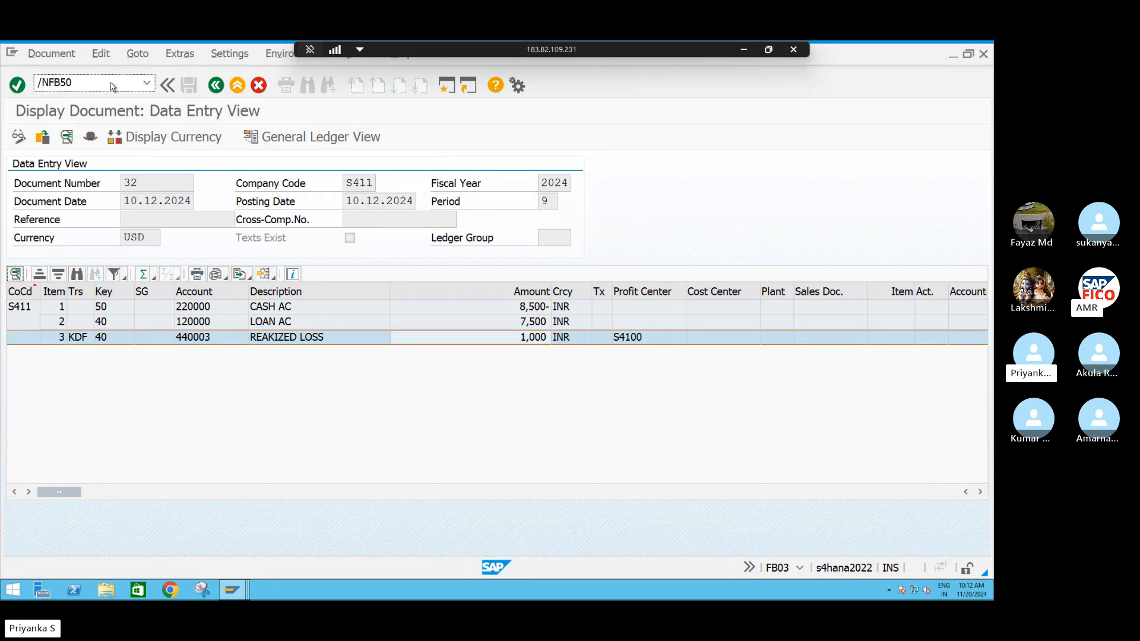
{"action": "key", "text": "Return"}
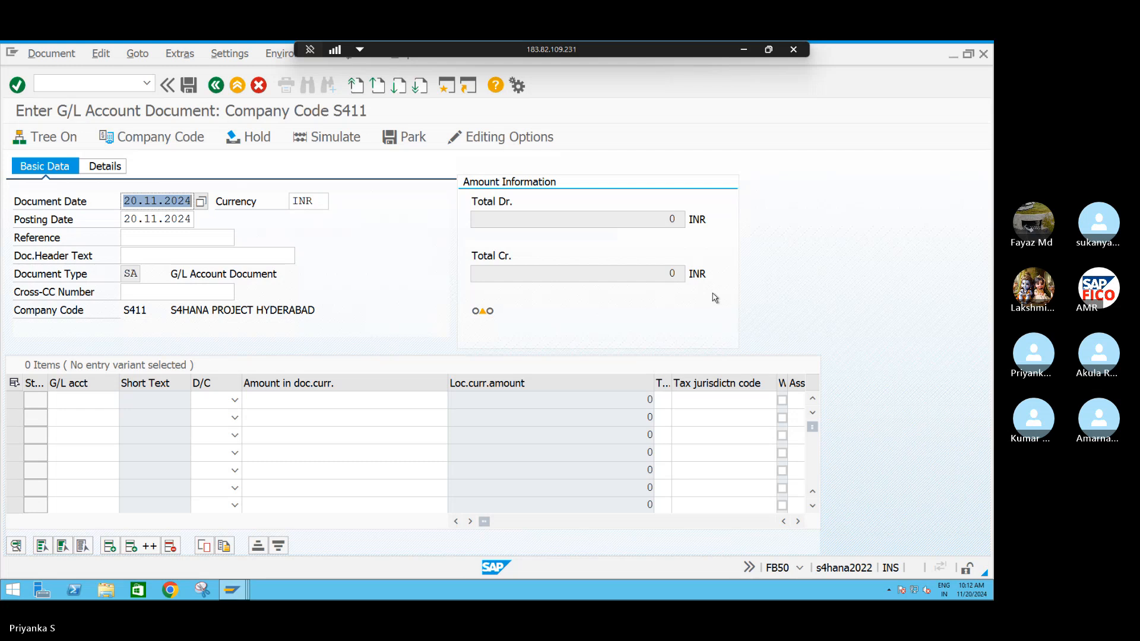
{"action": "left_click", "coordinate": [234, 594]}
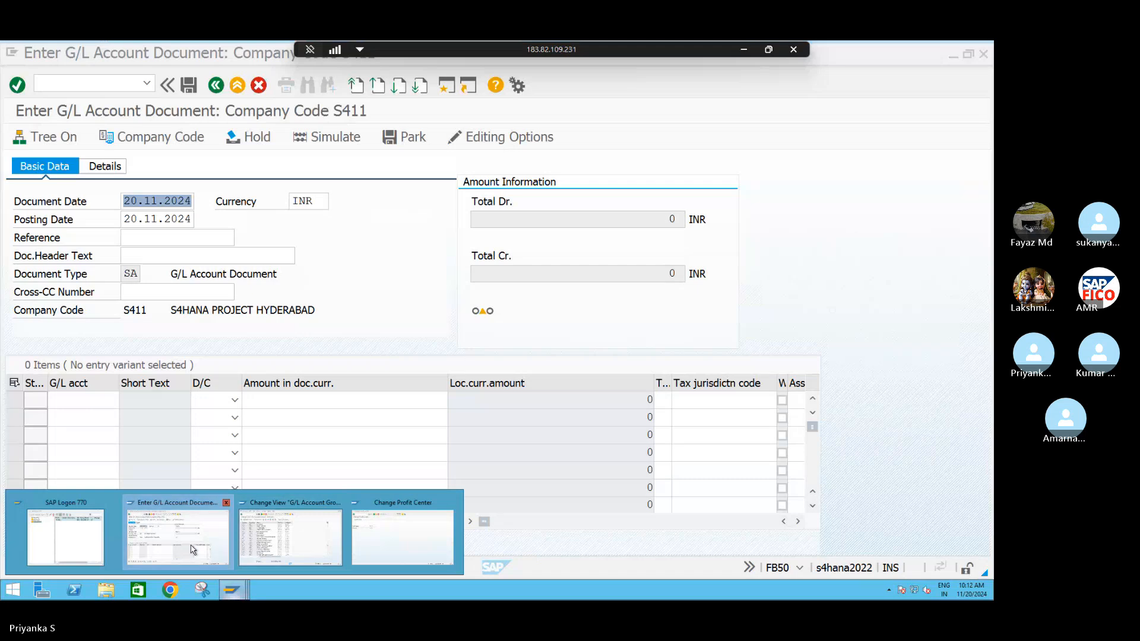
{"action": "mouse_move", "coordinate": [242, 549]}
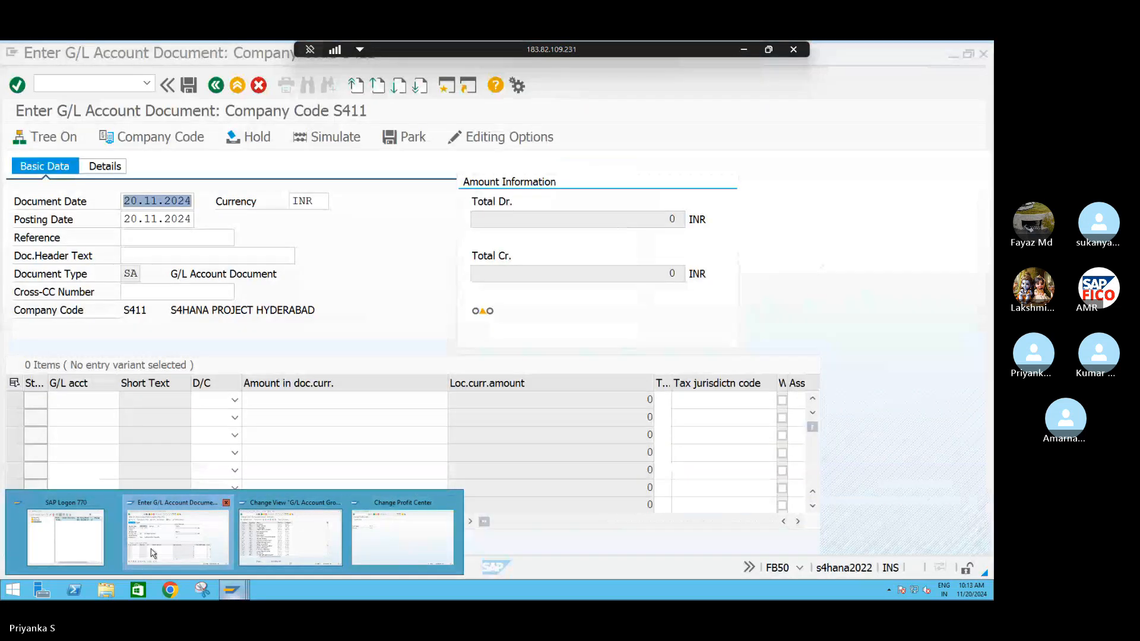
{"action": "left_click", "coordinate": [153, 553]}
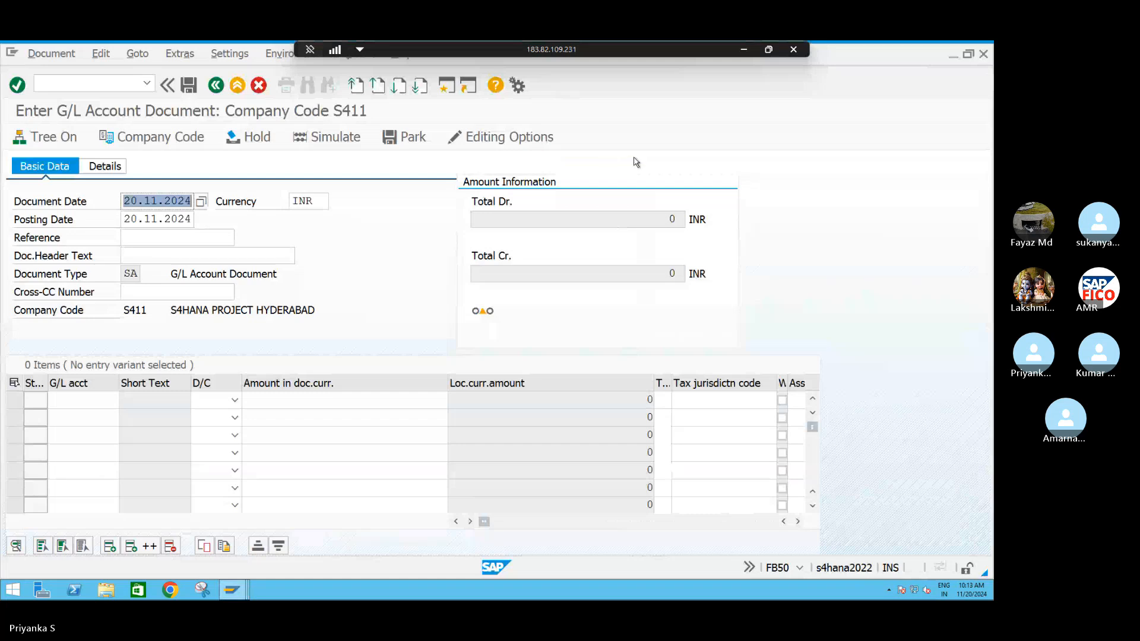
{"action": "key", "text": "alt+Tab"}
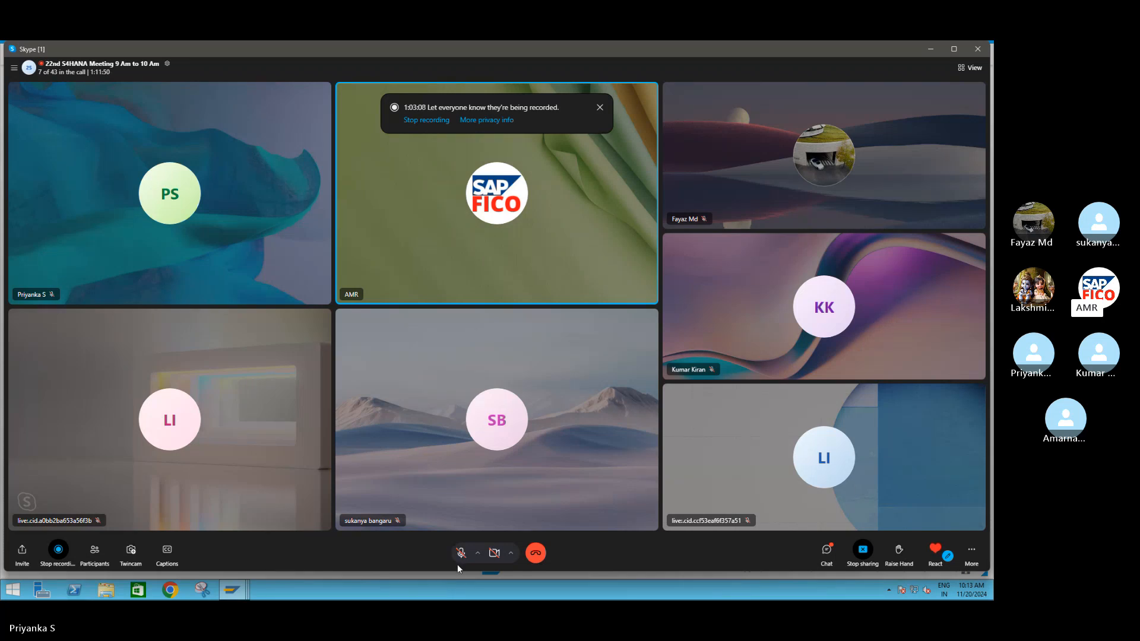
{"action": "left_click", "coordinate": [931, 49]}
Try to open the foreign currency valuation with transaction FAGL_FC_VAL.
{"action": "left_click", "coordinate": [105, 82]}
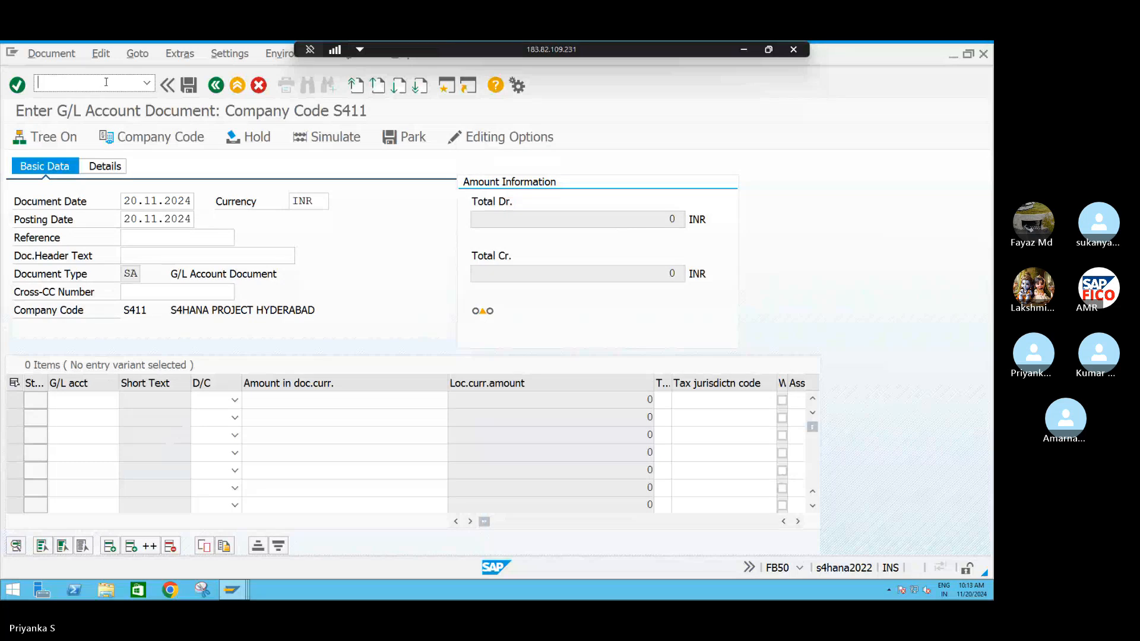
{"action": "type", "text": "/NF"}
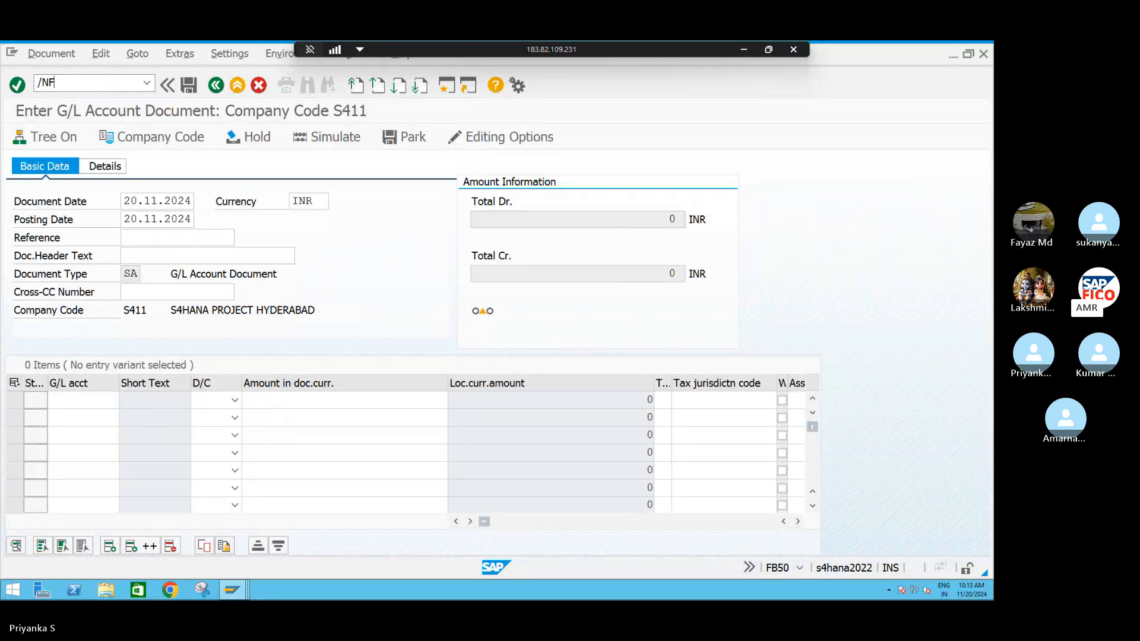
{"action": "type", "text": "AGL_F"}
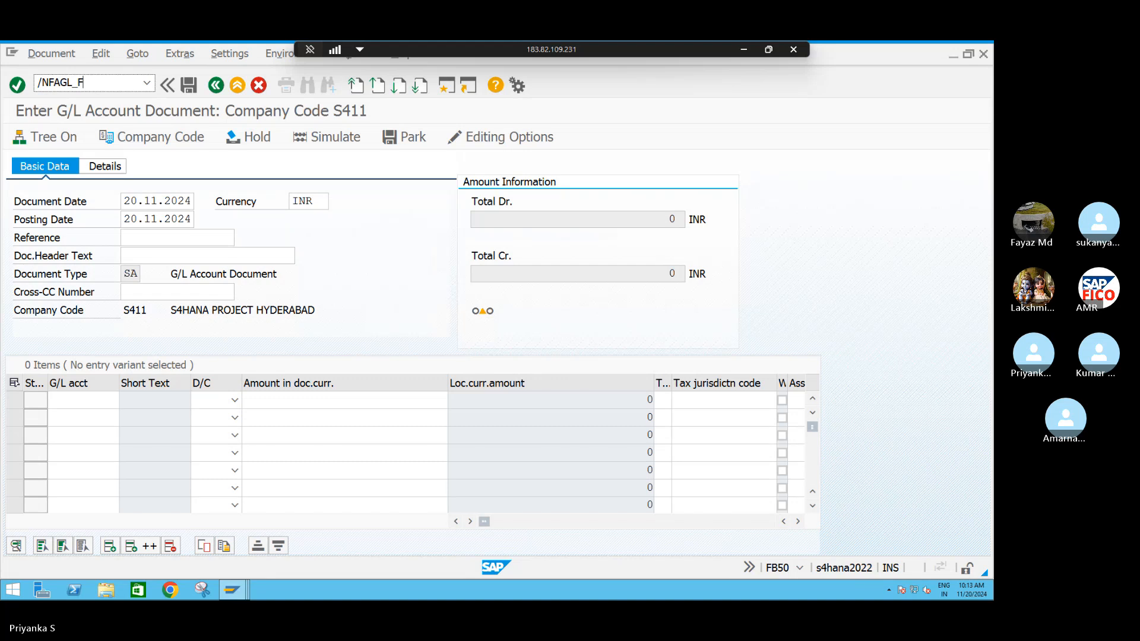
{"action": "type", "text": "CB"}
{"action": "key", "text": "BackSpace"}
{"action": "type", "text": "V"}
{"action": "key", "text": "BackSpace"}
{"action": "type", "text": "_VAL"}
{"action": "key", "text": "Return"}
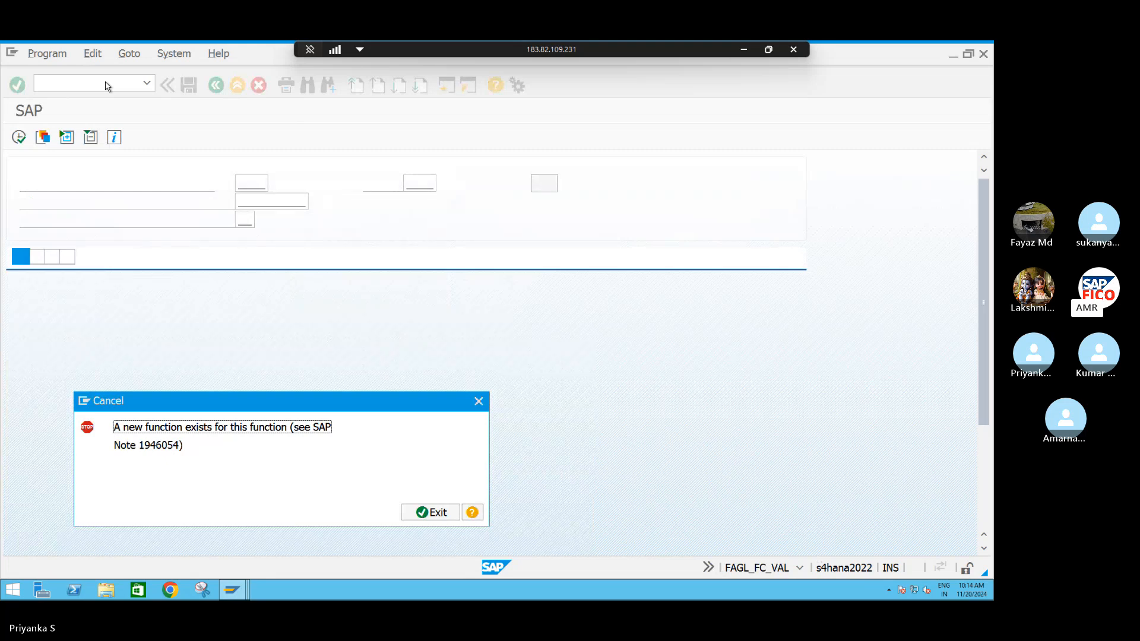
{"action": "left_click", "coordinate": [479, 401]}
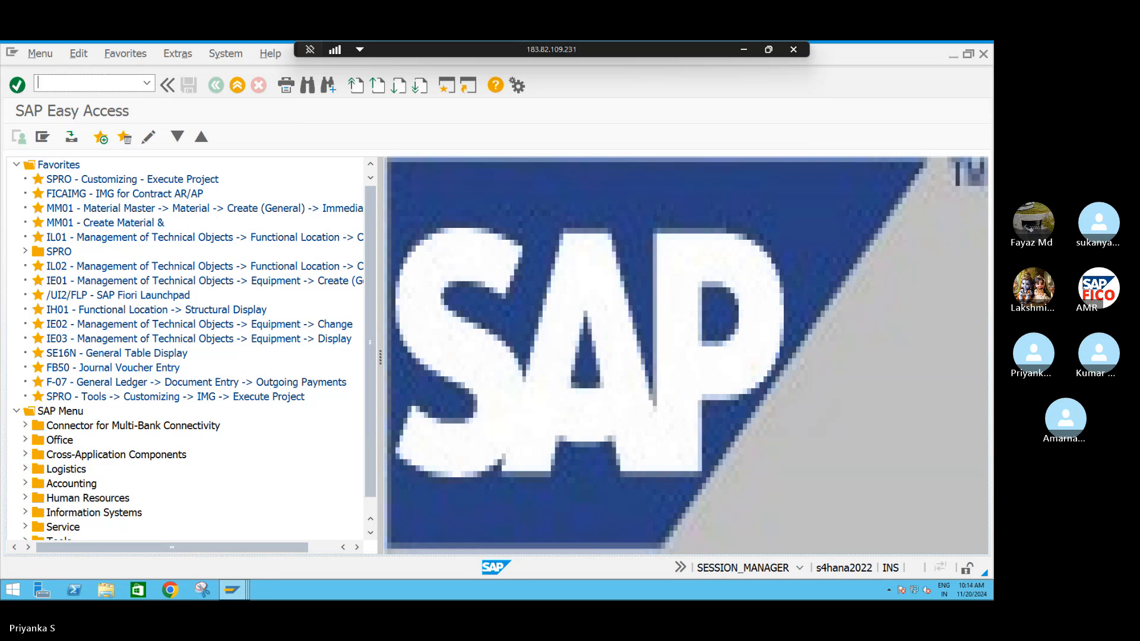
Open the Foreign Currency Valuation program with transaction FAGL_FCV.
{"action": "type", "text": "FAGL"}
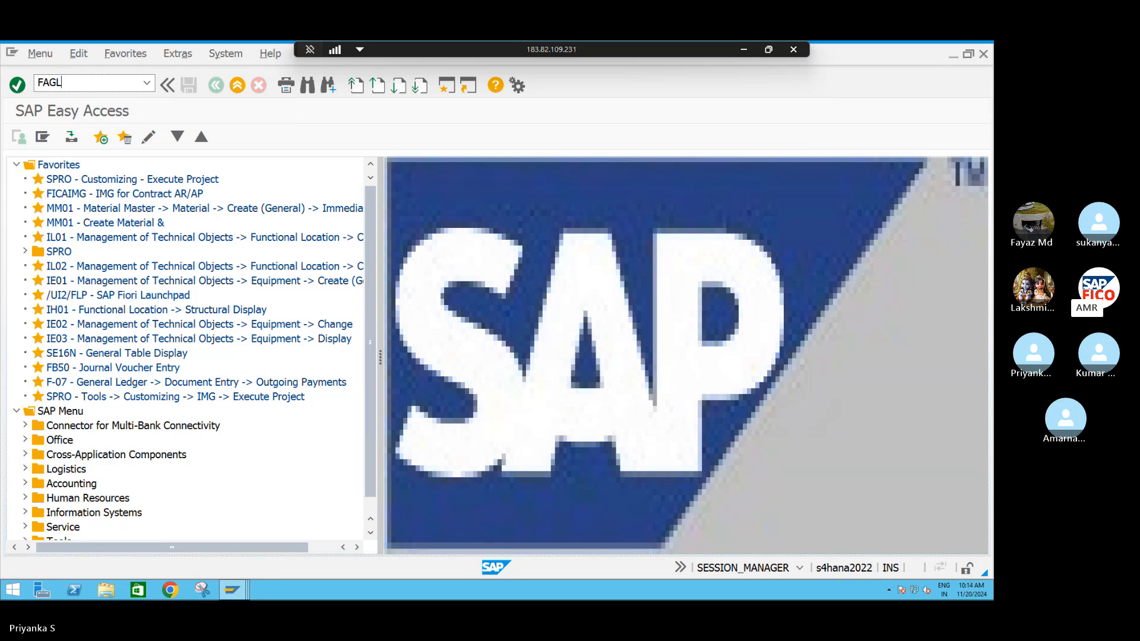
{"action": "type", "text": "_"}
{"action": "type", "text": "FC"}
{"action": "type", "text": "_"}
{"action": "type", "text": "V"}
{"action": "type", "text": "AL"}
{"action": "key", "text": "BackSpace"}
{"action": "key", "text": "BackSpace"}
{"action": "key", "text": "BackSpace"}
{"action": "key", "text": "BackSpace"}
{"action": "key", "text": "BackSpace"}
{"action": "key", "text": "BackSpace"}
{"action": "type", "text": "FCV"}
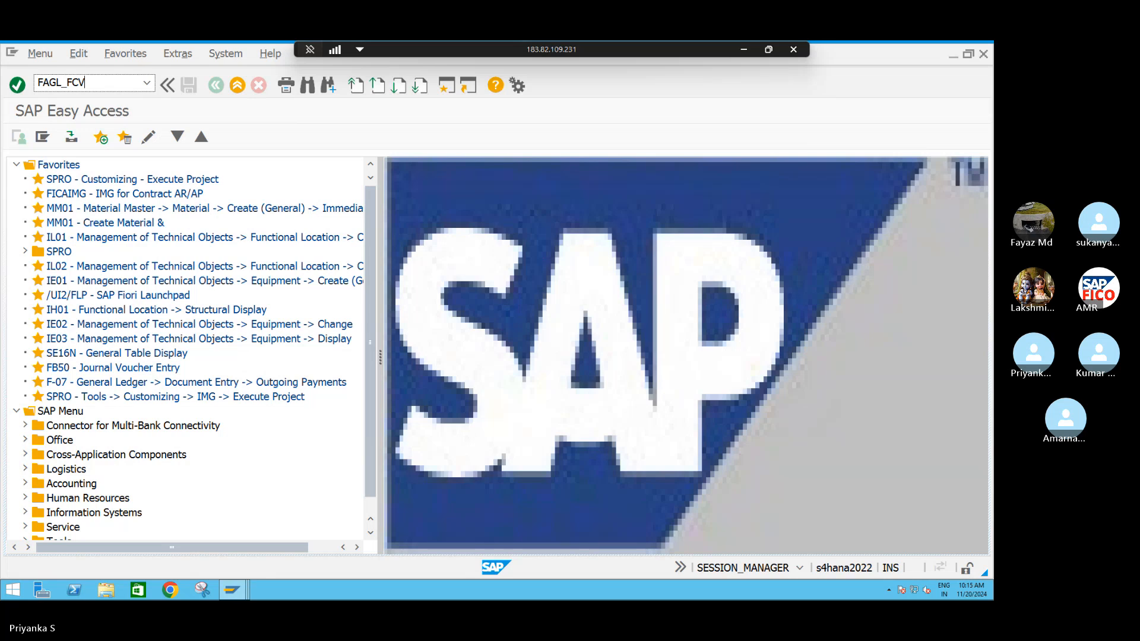
{"action": "key", "text": "Return"}
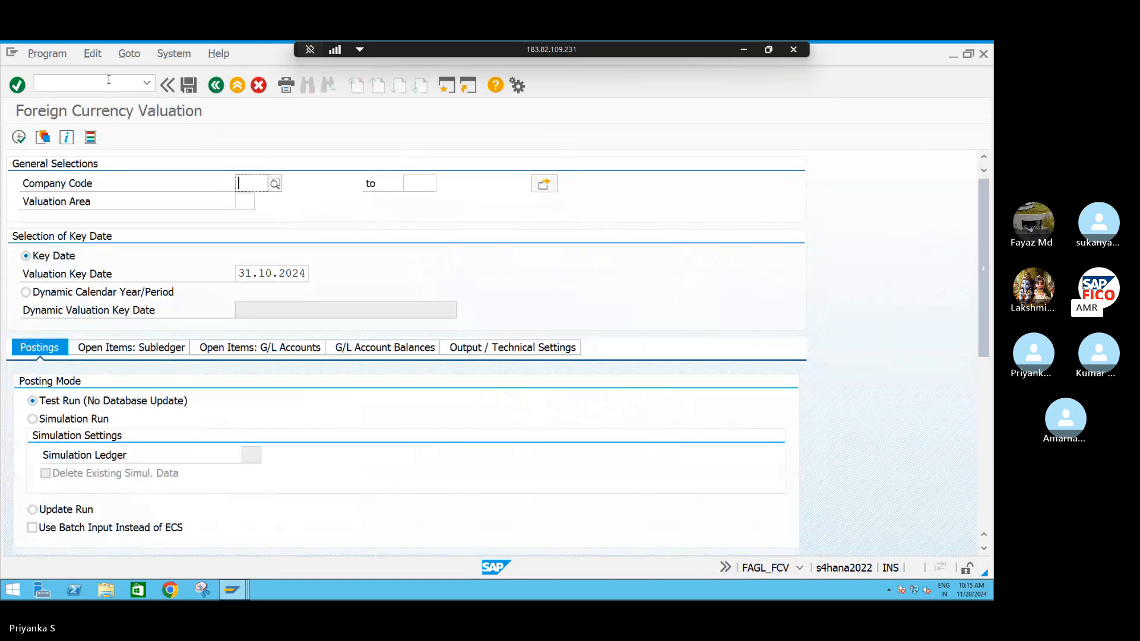
Enter company code S411 and valuation area S4 for the foreign currency valuation.
{"action": "type", "text": "S4"}
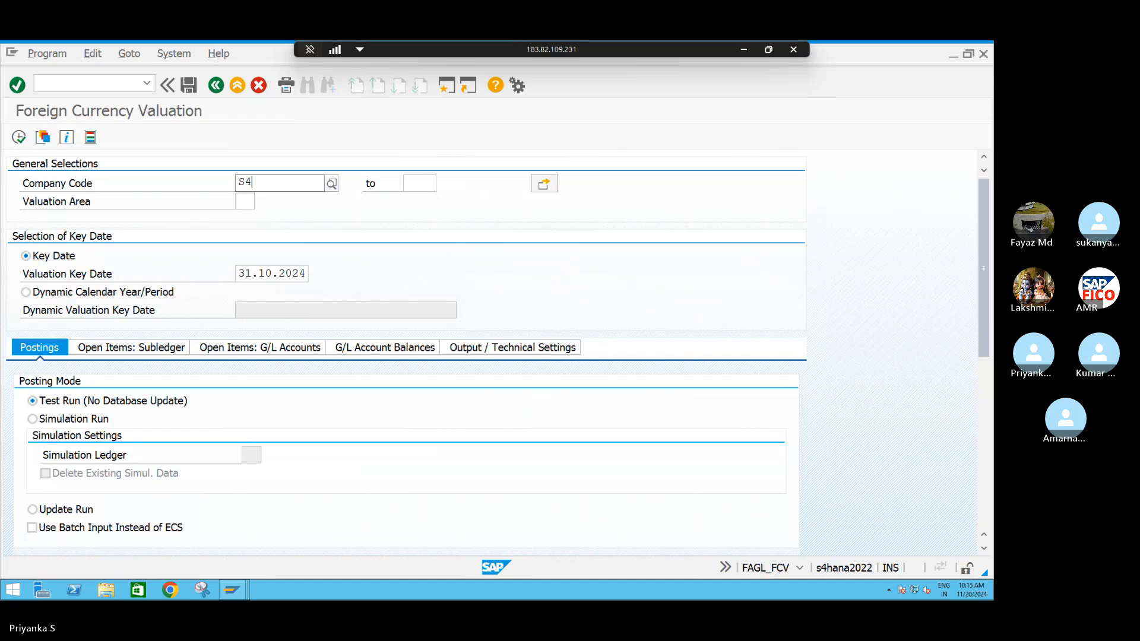
{"action": "type", "text": "11"}
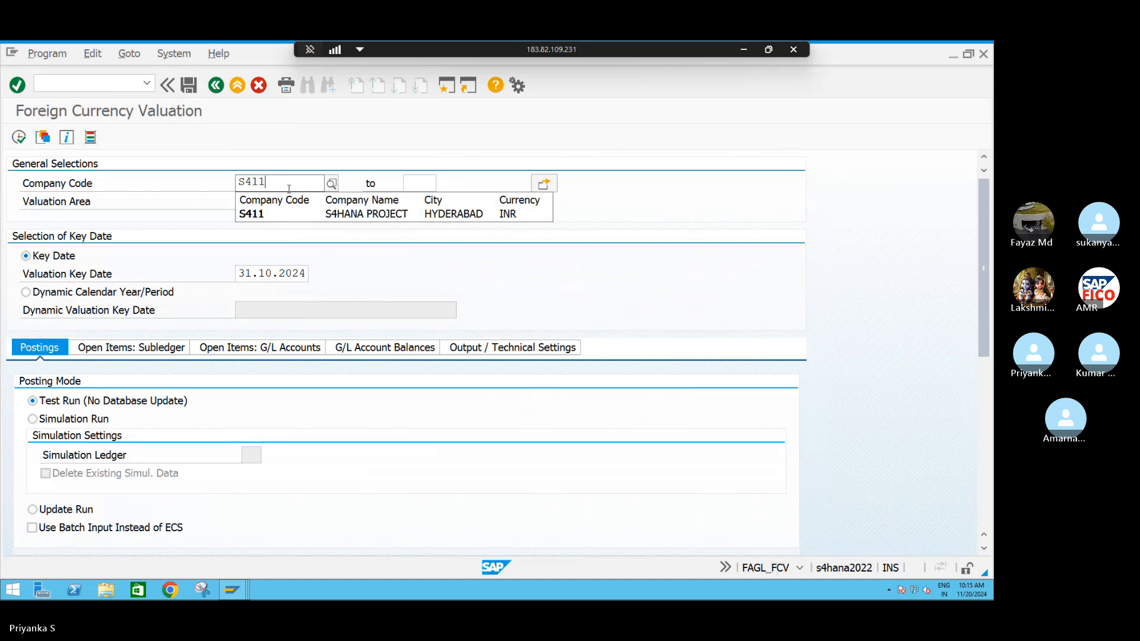
{"action": "left_click", "coordinate": [265, 216]}
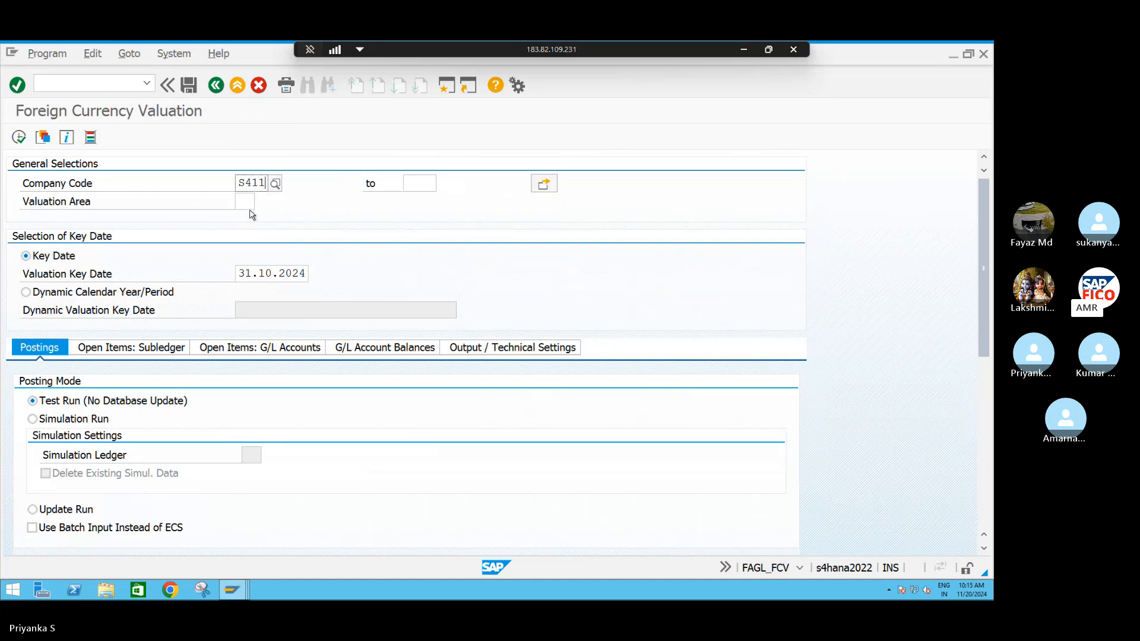
{"action": "left_click", "coordinate": [248, 203]}
{"action": "type", "text": "S4"}
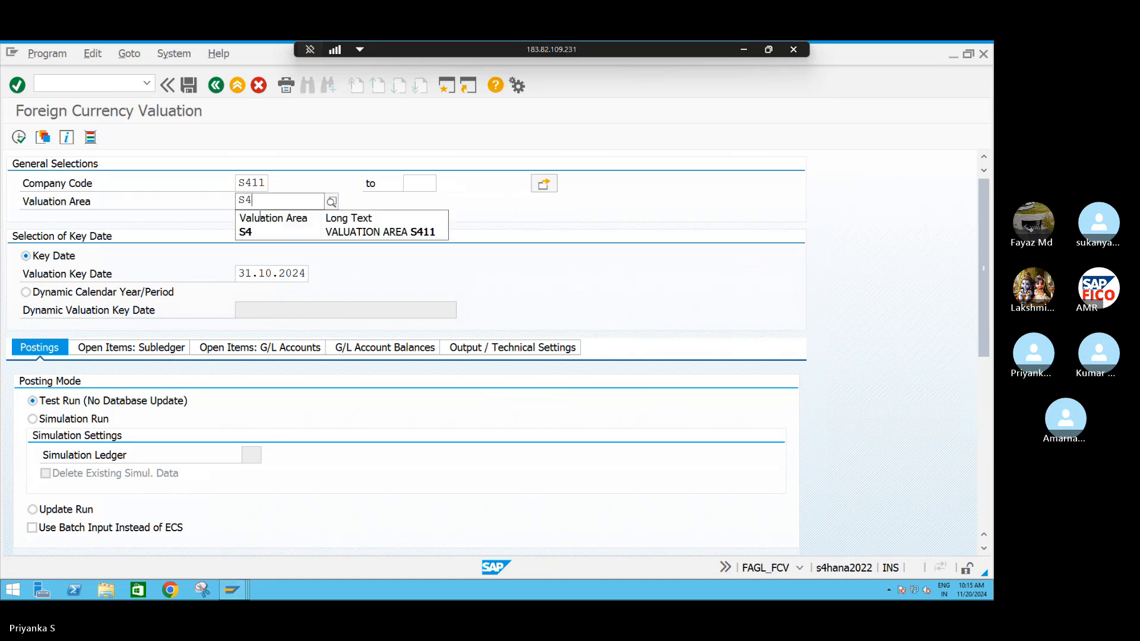
{"action": "left_click", "coordinate": [262, 237]}
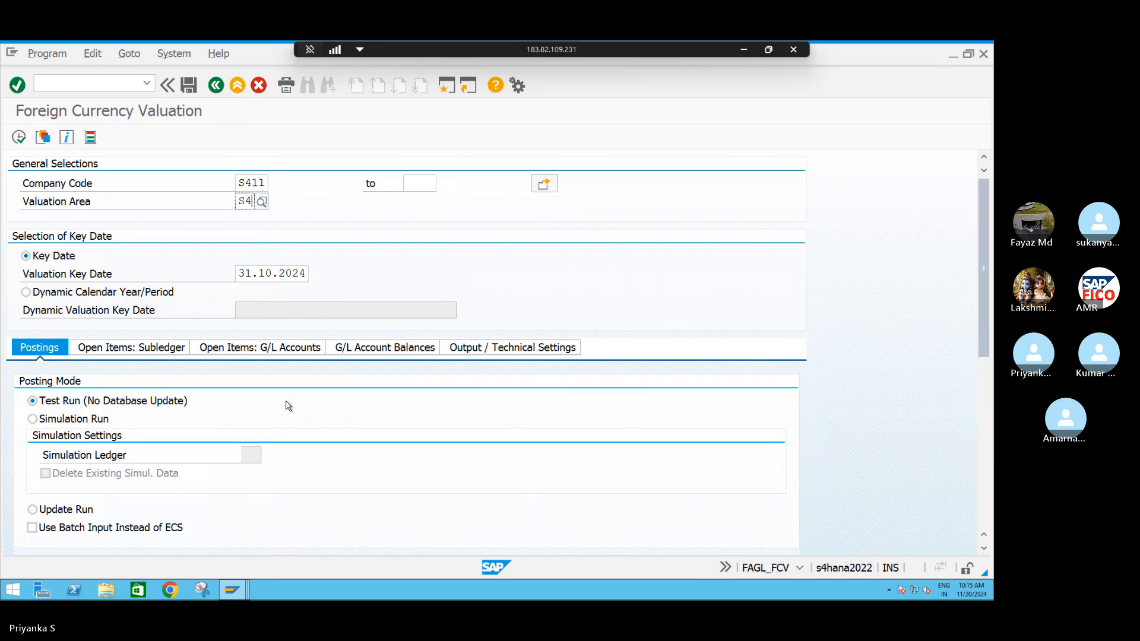
Enable valuation of G/L account balances, including P&L accounts and the period balance only option.
{"action": "scroll", "coordinate": [289, 406], "scroll_direction": "down", "scroll_amount": 1}
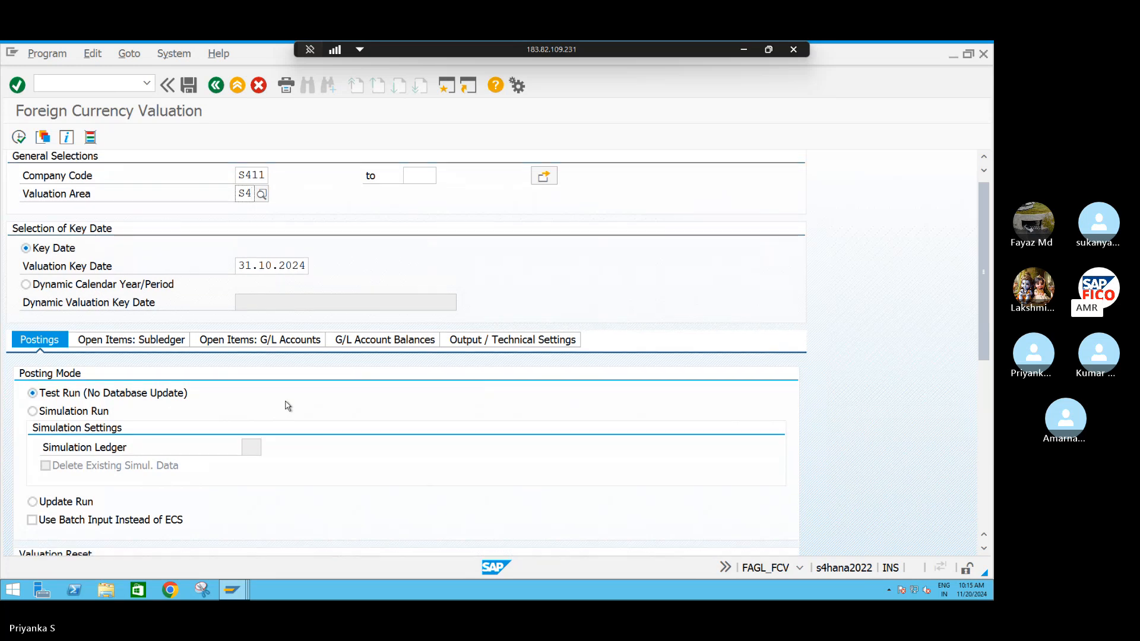
{"action": "scroll", "coordinate": [287, 406], "scroll_direction": "down", "scroll_amount": 2}
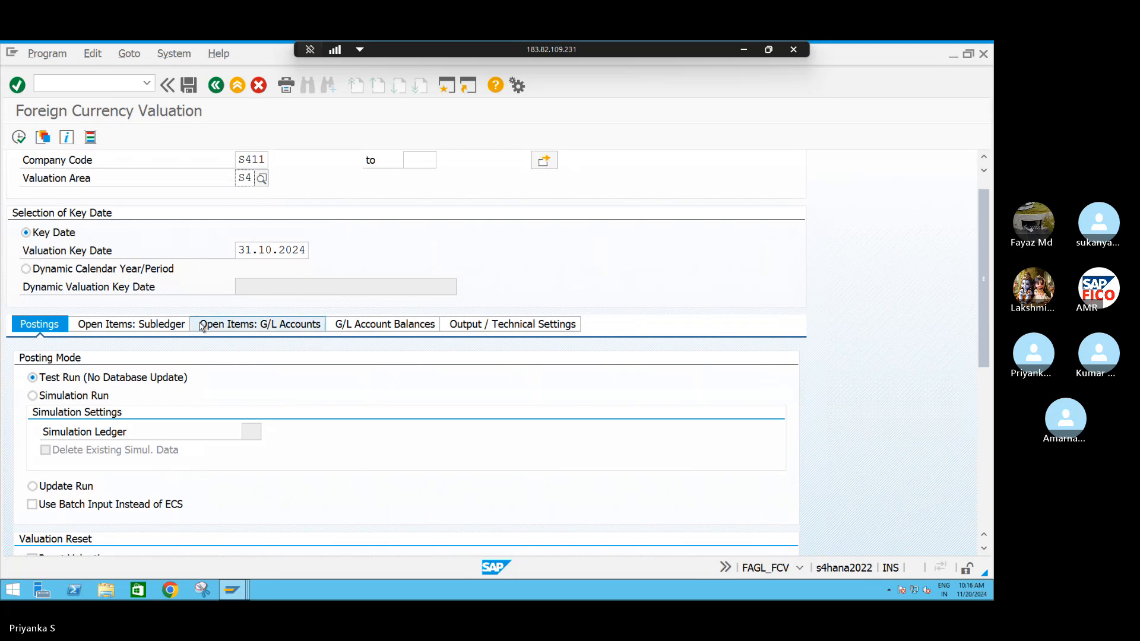
{"action": "left_click", "coordinate": [402, 330]}
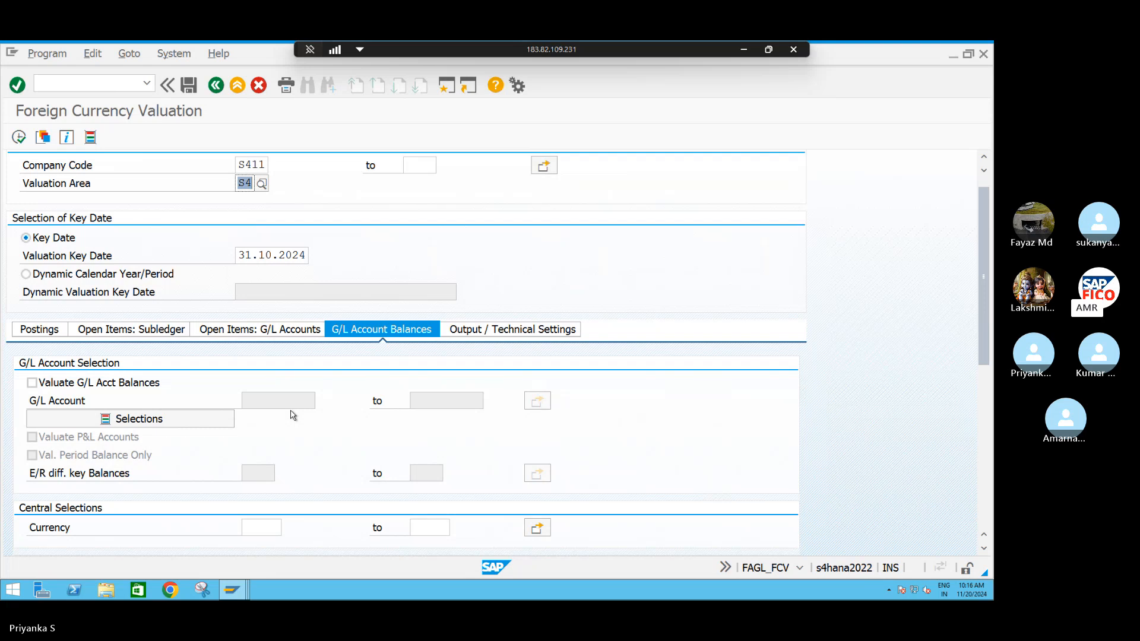
{"action": "scroll", "coordinate": [353, 358], "scroll_direction": "down", "scroll_amount": 1}
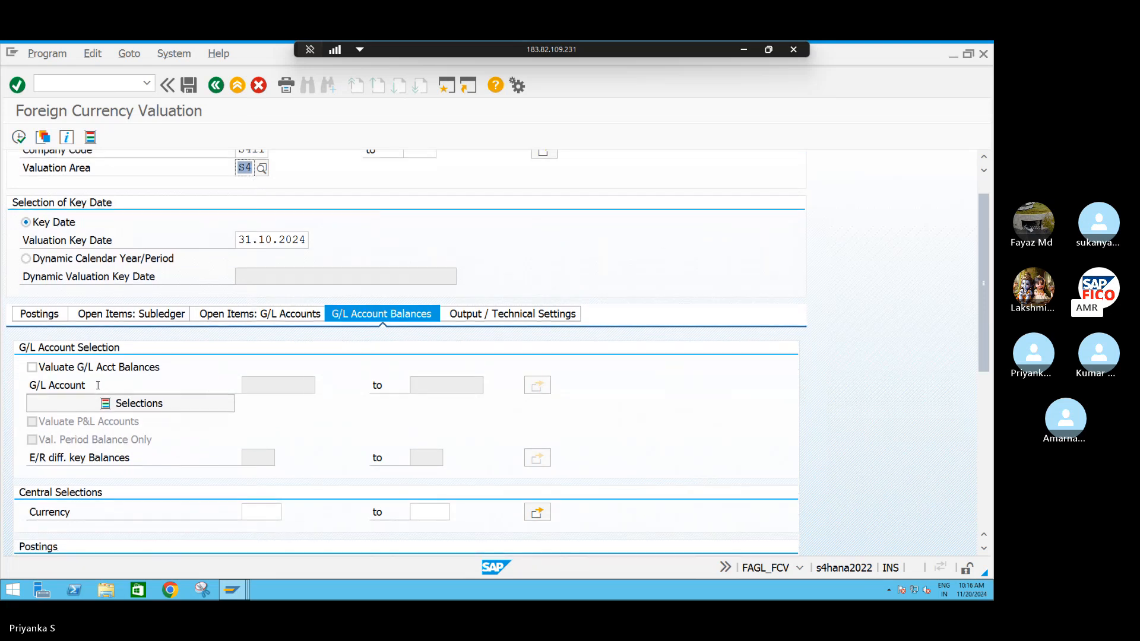
{"action": "left_click", "coordinate": [32, 368]}
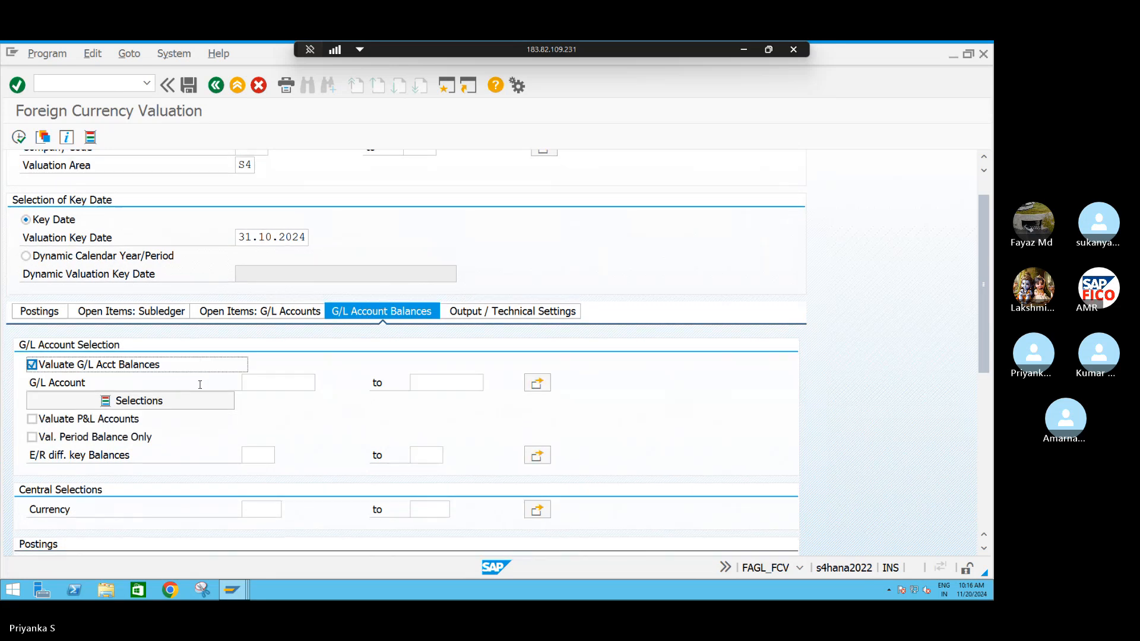
{"action": "left_click", "coordinate": [32, 419]}
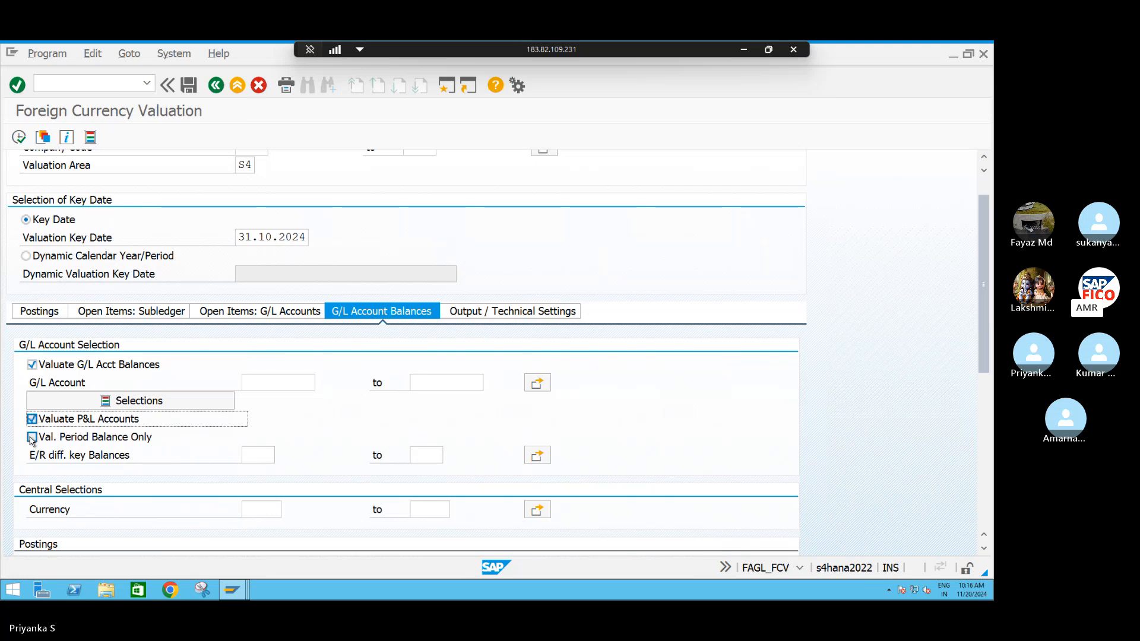
{"action": "left_click", "coordinate": [32, 438]}
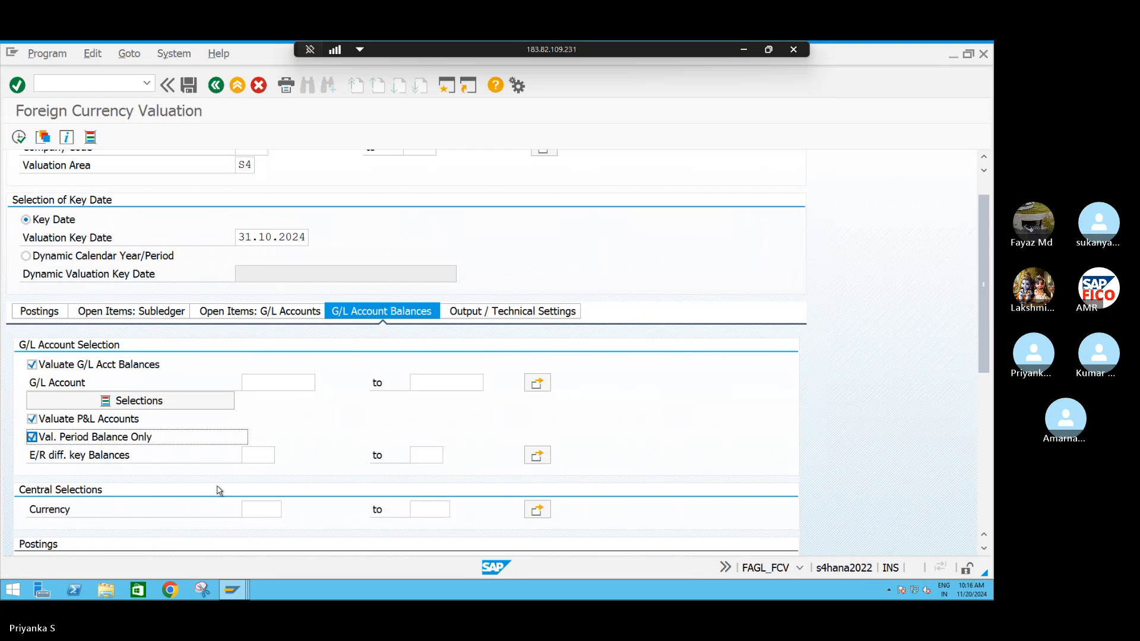
Set the exchange rate difference key for balances to IAEK, using the S4OC chart of accounts entry.
{"action": "left_click", "coordinate": [260, 456]}
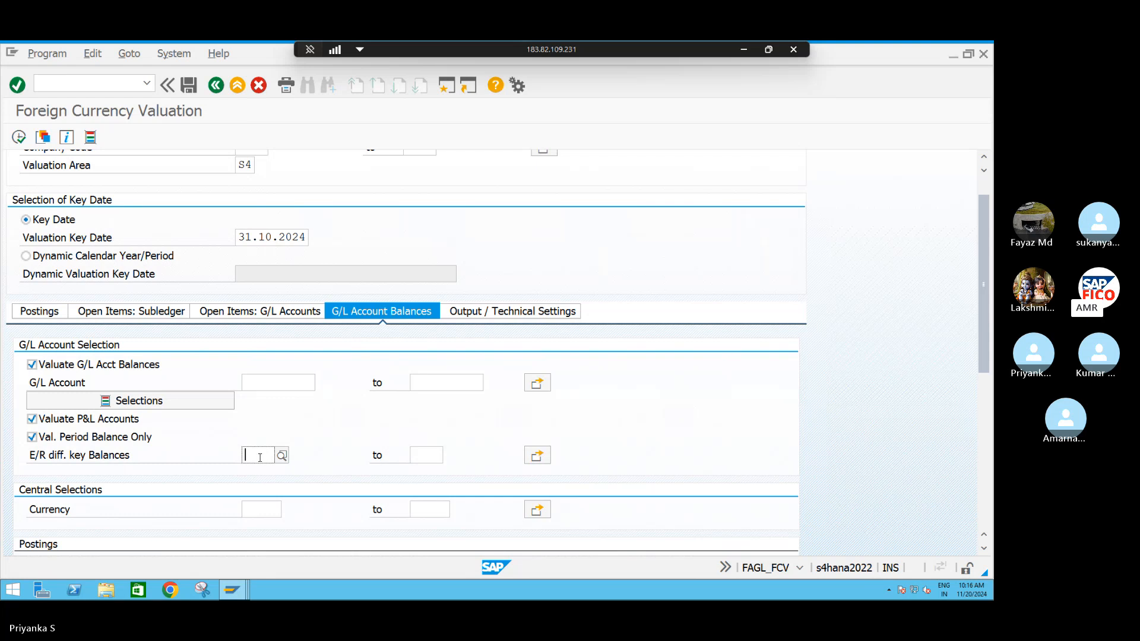
{"action": "type", "text": "I"}
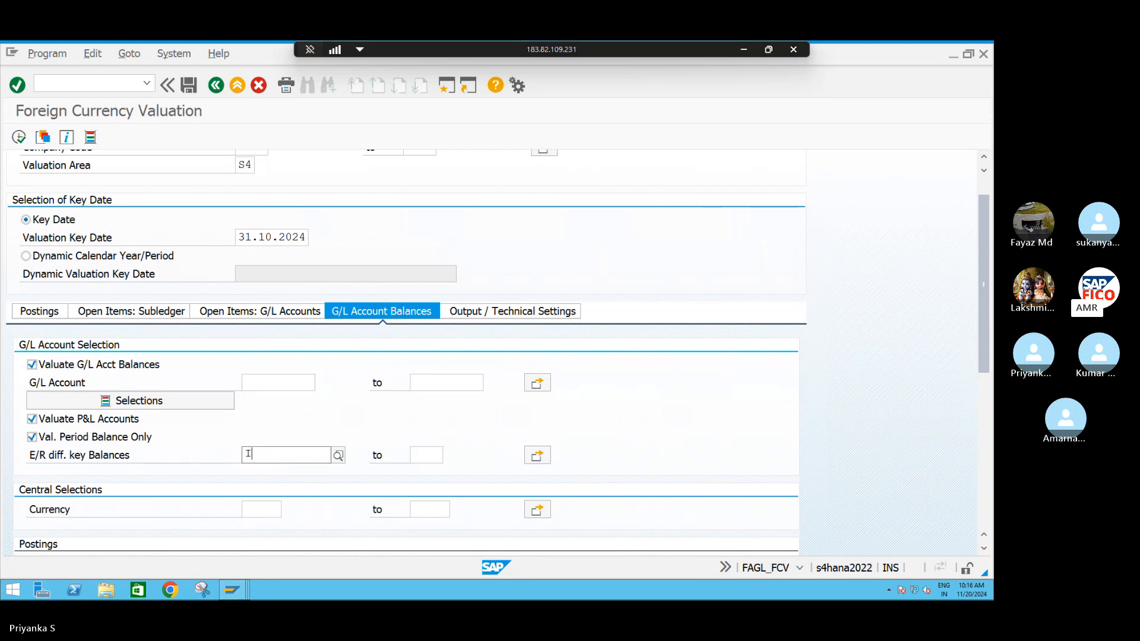
{"action": "type", "text": "A"}
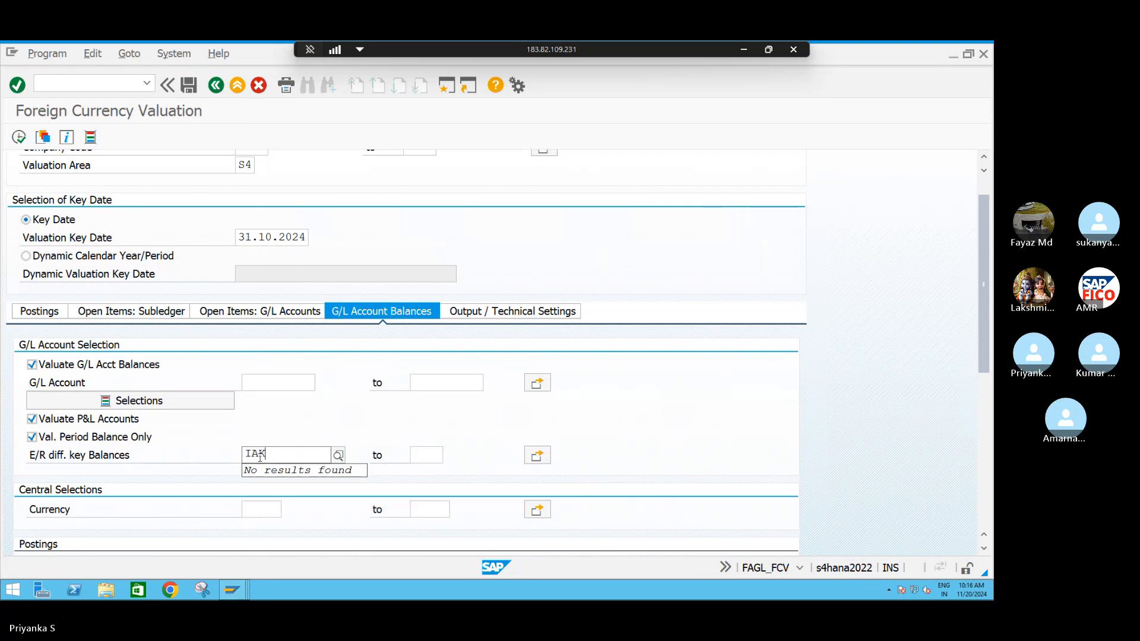
{"action": "type", "text": "EK"}
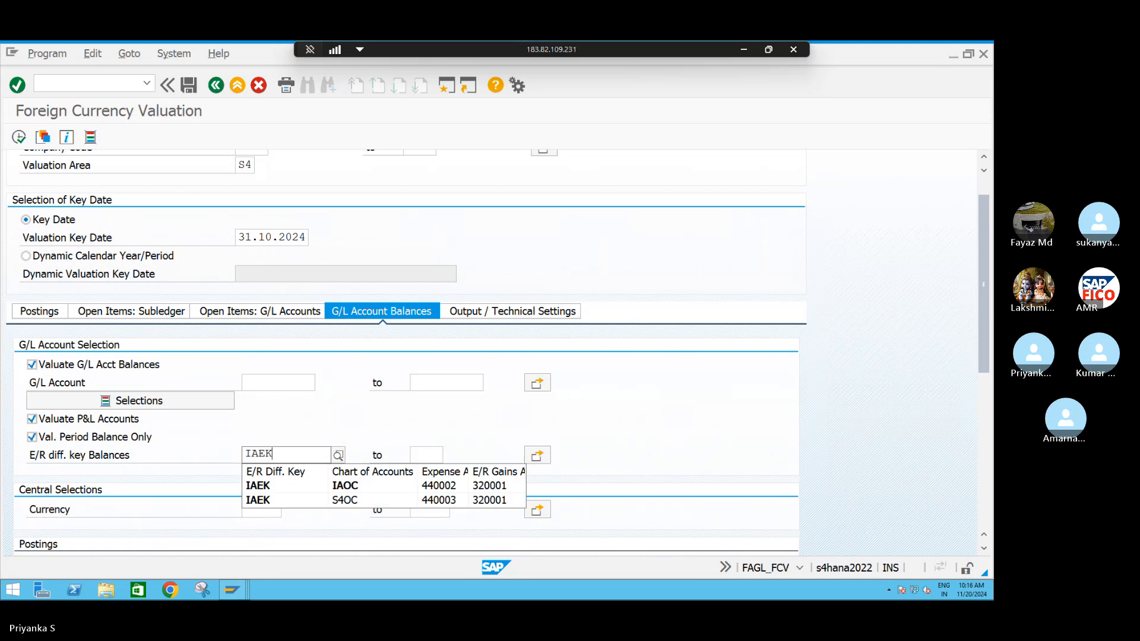
{"action": "left_click", "coordinate": [274, 503]}
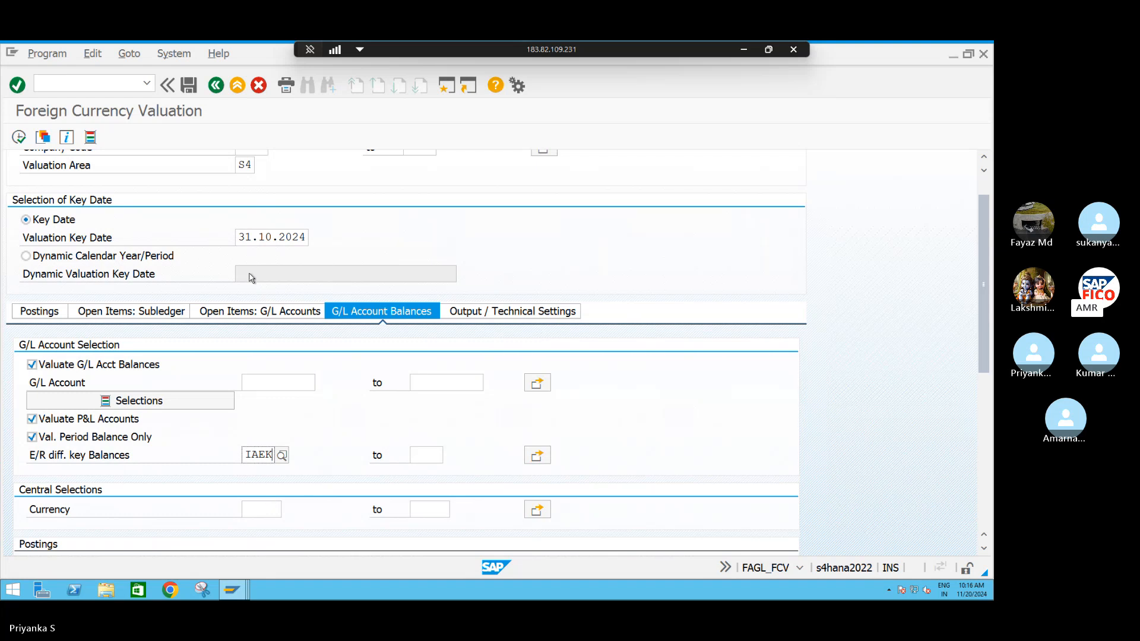
Change the valuation key date to 31.12.2024 and execute the valuation test run, acknowledging the information message.
{"action": "left_click", "coordinate": [272, 237]}
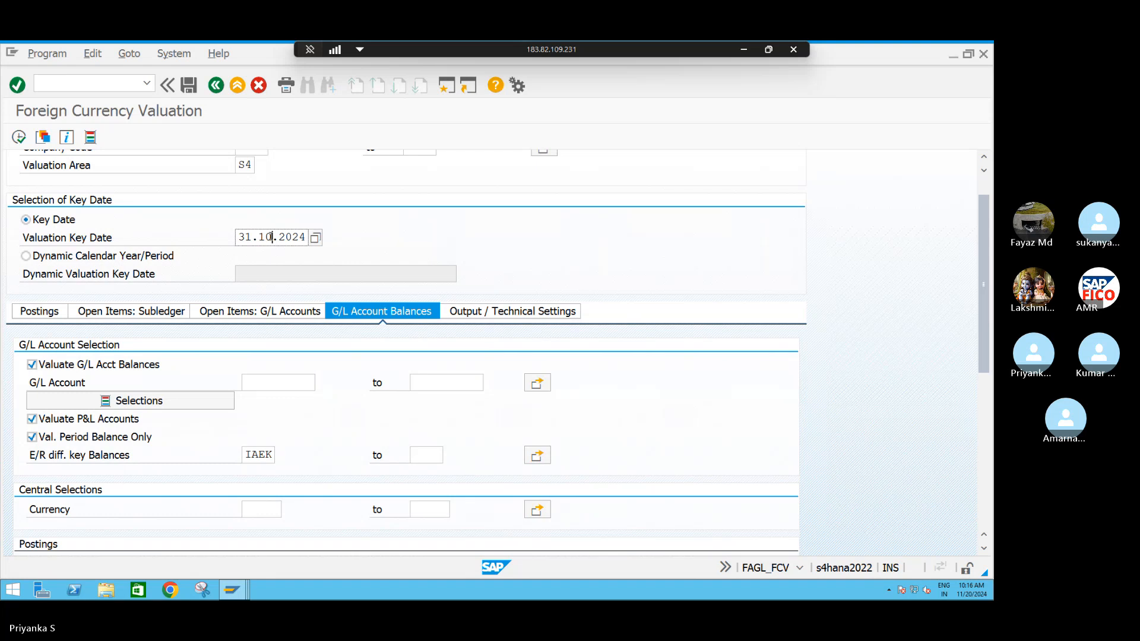
{"action": "key", "text": "BackSpace"}
{"action": "type", "text": "2"}
{"action": "left_click", "coordinate": [19, 138]}
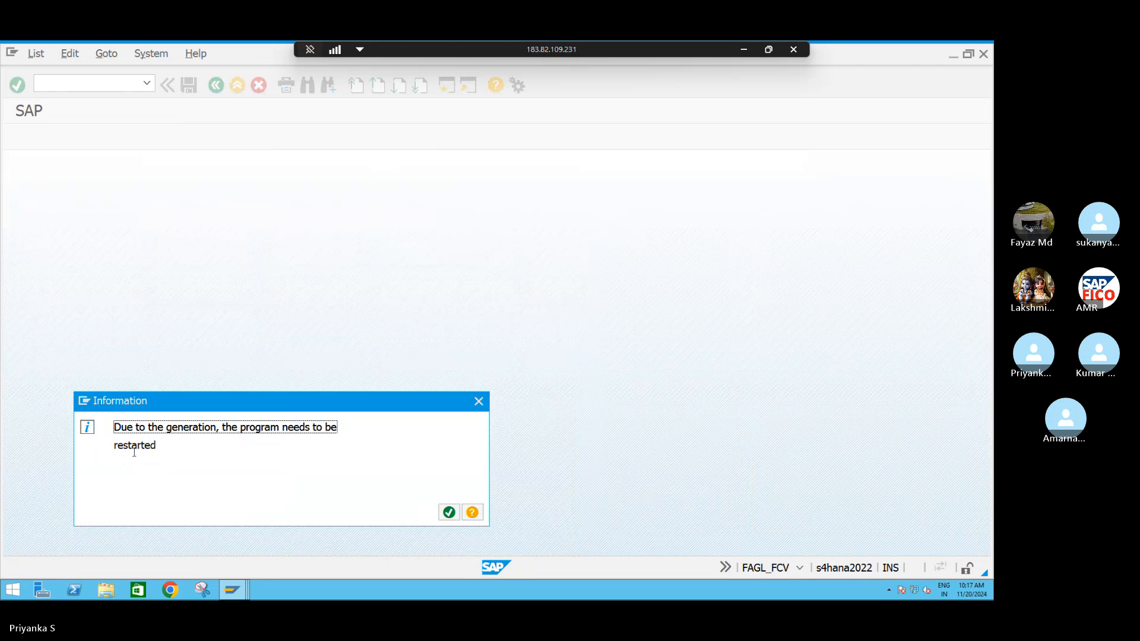
{"action": "left_click", "coordinate": [447, 512]}
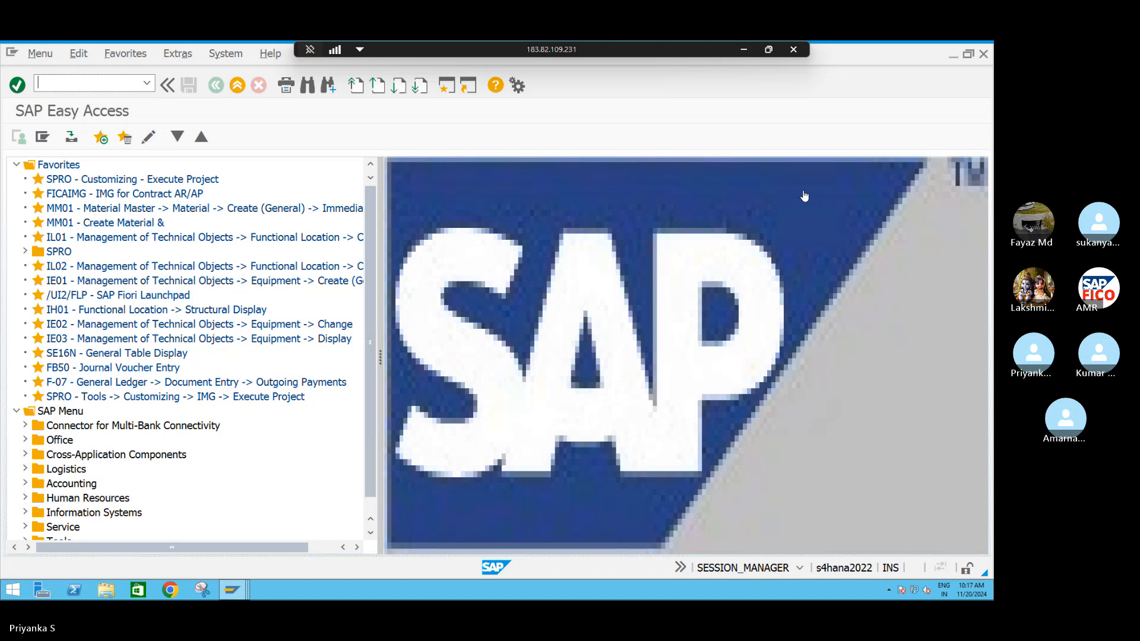
Restart the Foreign Currency Valuation program by reopening transaction FAGL_FCV.
{"action": "left_click", "coordinate": [147, 82]}
{"action": "left_click", "coordinate": [60, 90]}
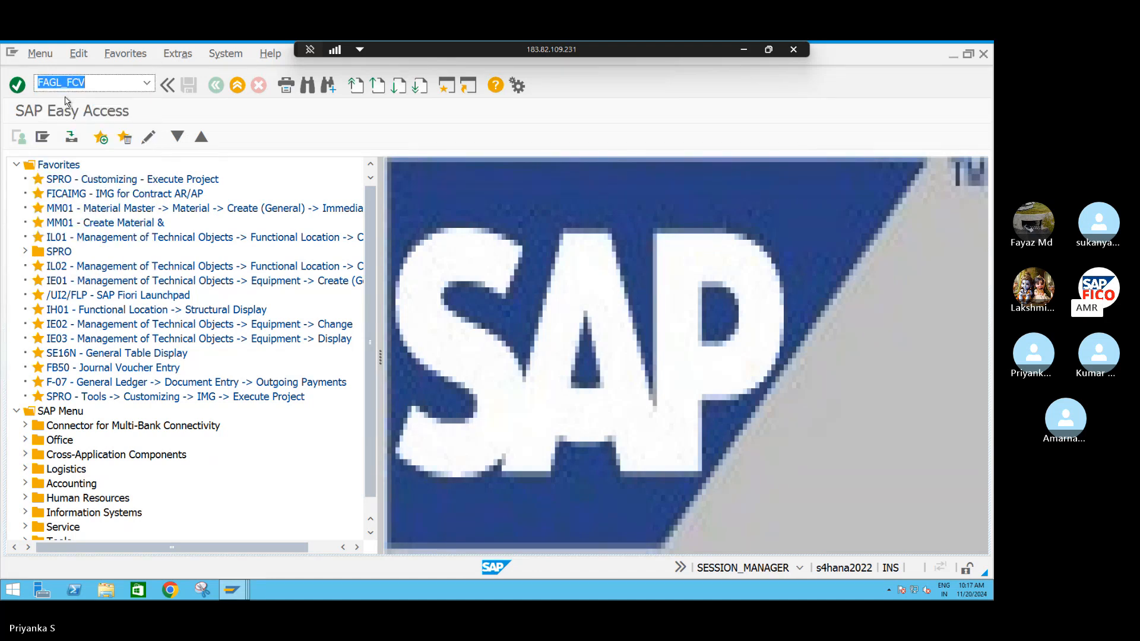
{"action": "key", "text": "Return"}
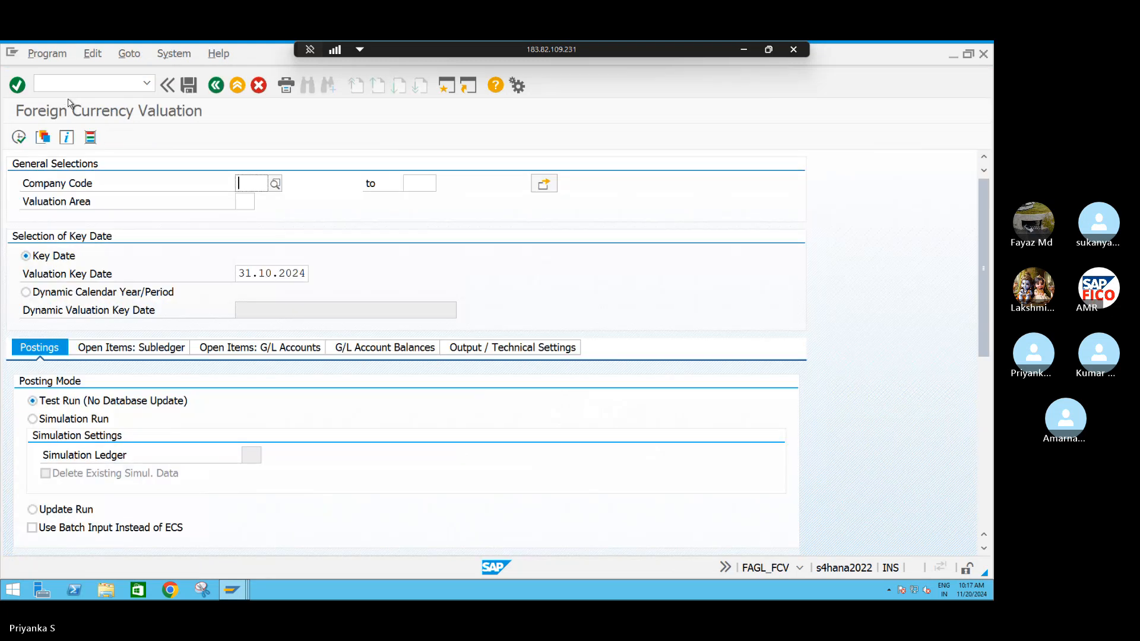
Fill in the restarted valuation's general selections with company code S411, valuation area S4 and key date 31.12.2024.
{"action": "type", "text": "S411"}
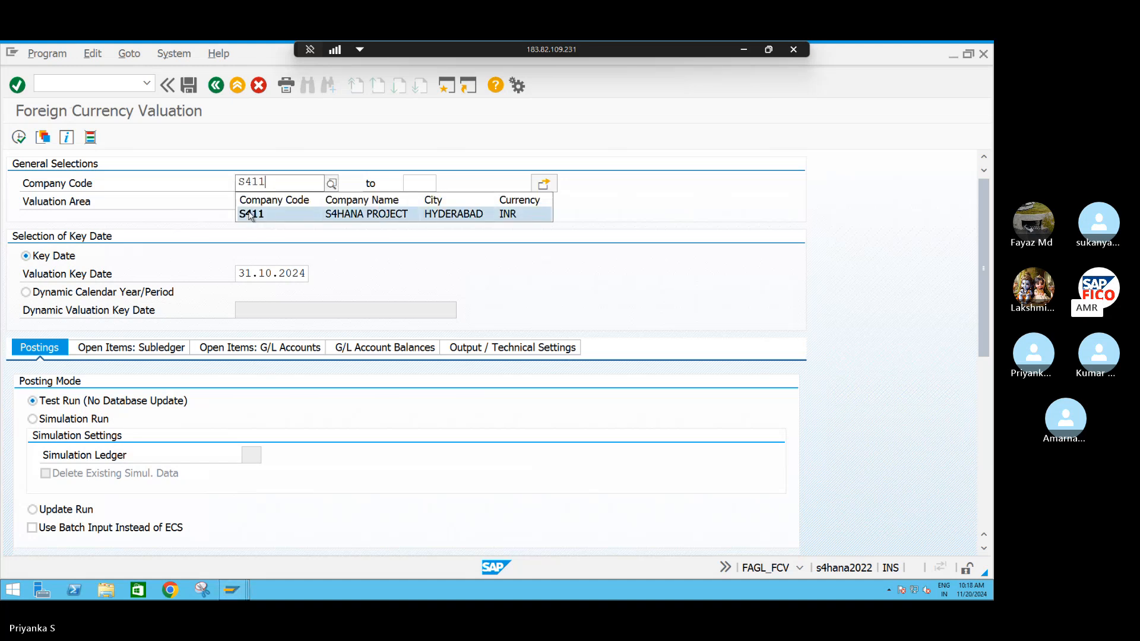
{"action": "left_click", "coordinate": [239, 202]}
{"action": "type", "text": "S4"}
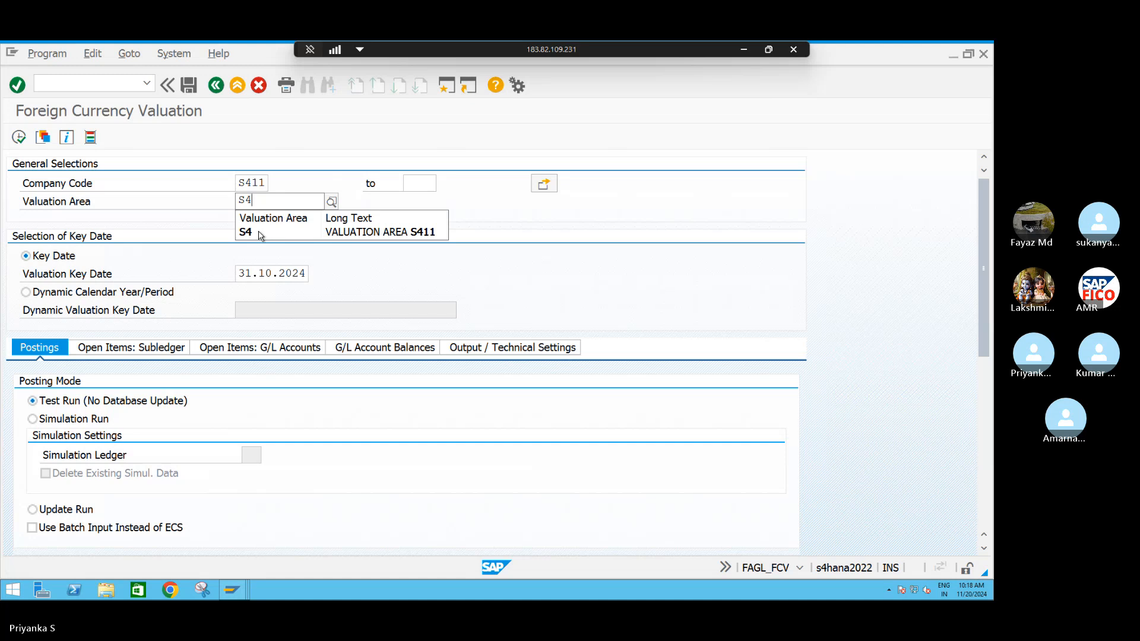
{"action": "left_click", "coordinate": [260, 237]}
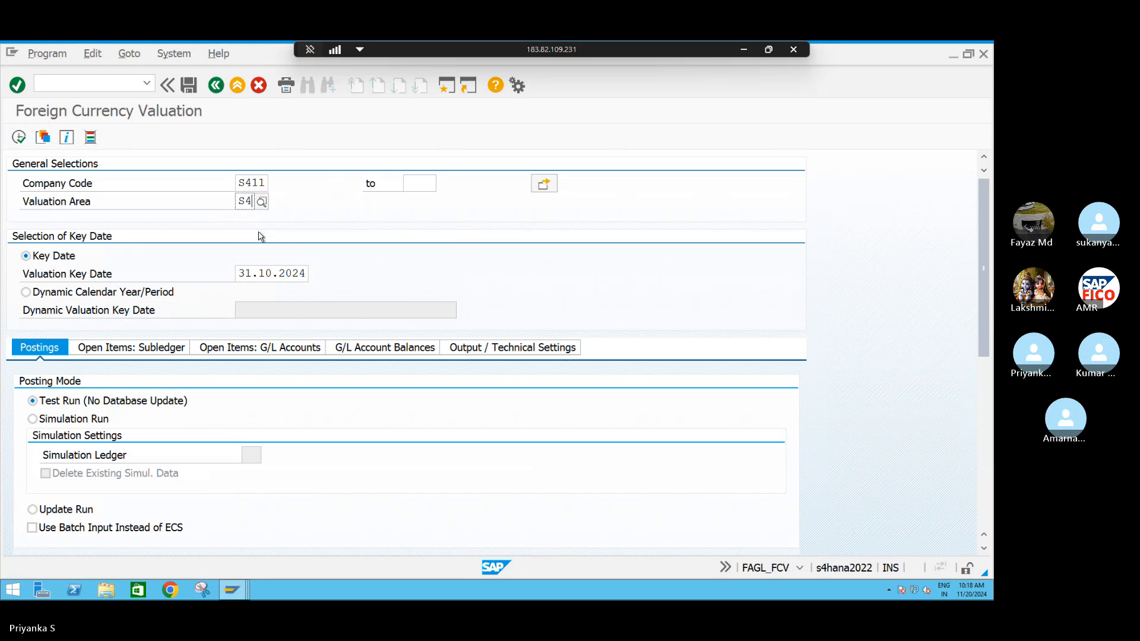
{"action": "left_click", "coordinate": [274, 273]}
{"action": "key", "text": "BackSpace"}
{"action": "type", "text": "2"}
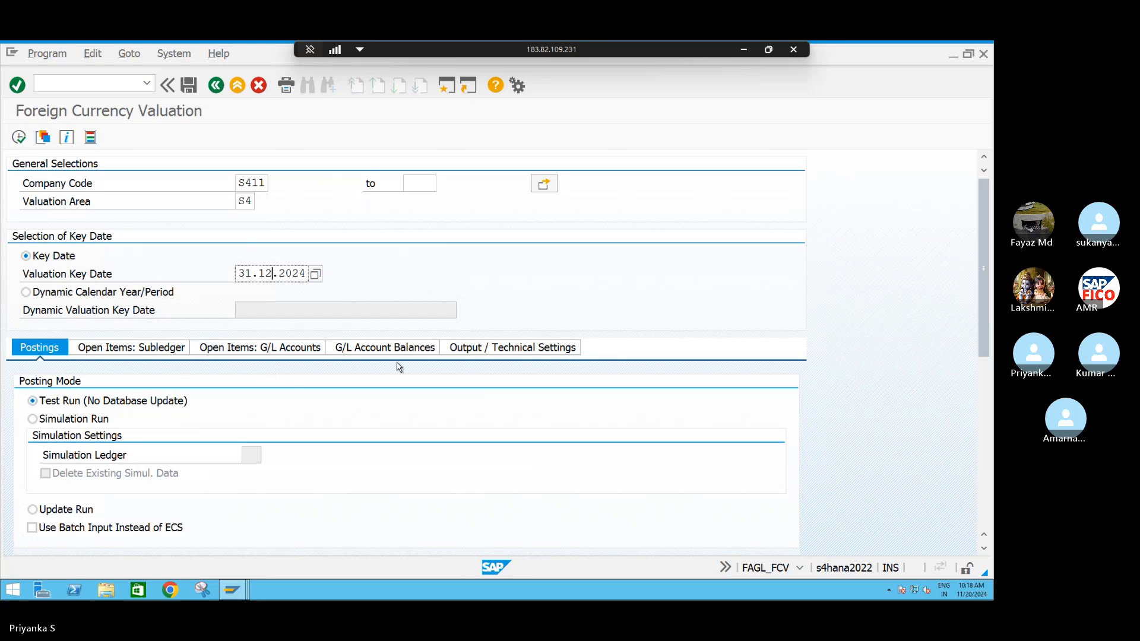
Enable valuation of G/L account balances, P&L accounts and period balance only, with exchange rate difference key IAEK.
{"action": "left_click", "coordinate": [368, 350]}
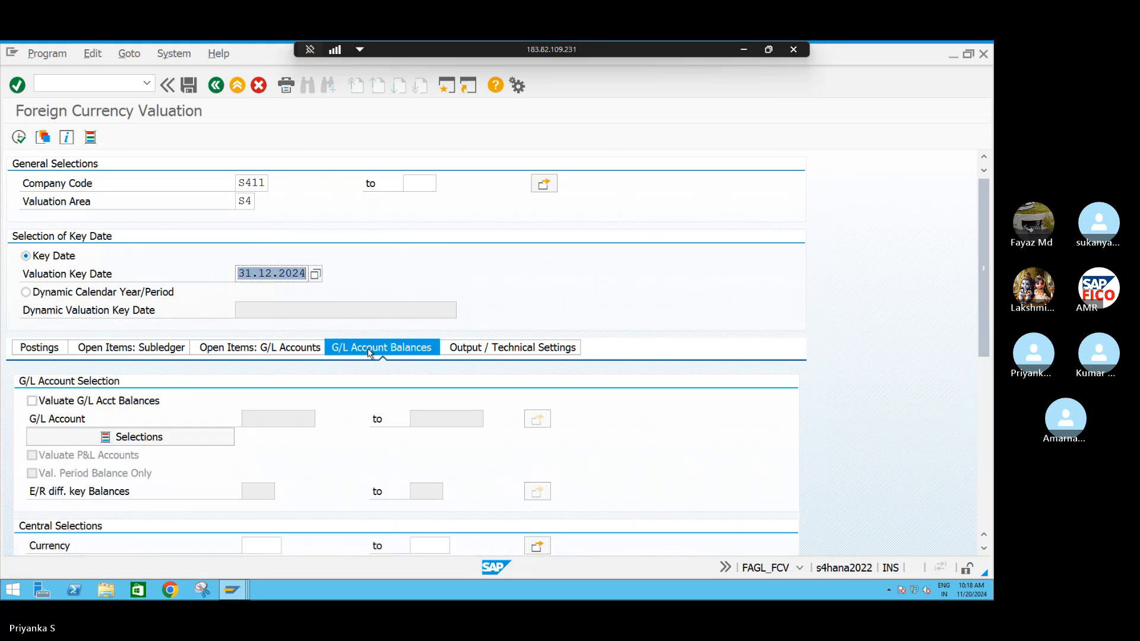
{"action": "left_click", "coordinate": [32, 401]}
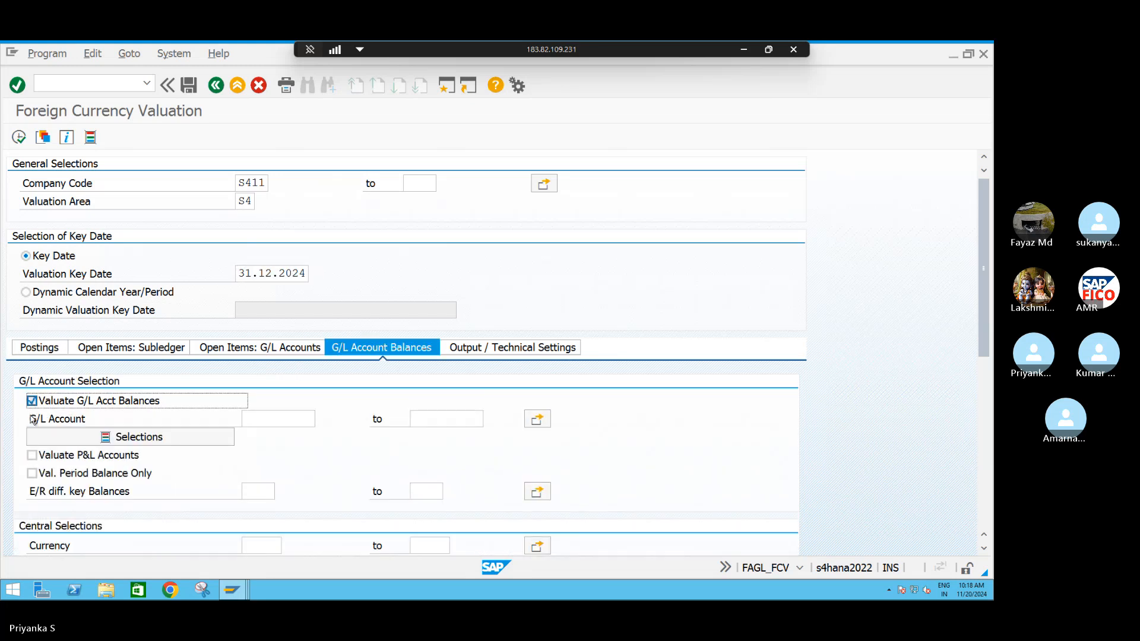
{"action": "left_click", "coordinate": [32, 456]}
{"action": "left_click", "coordinate": [32, 474]}
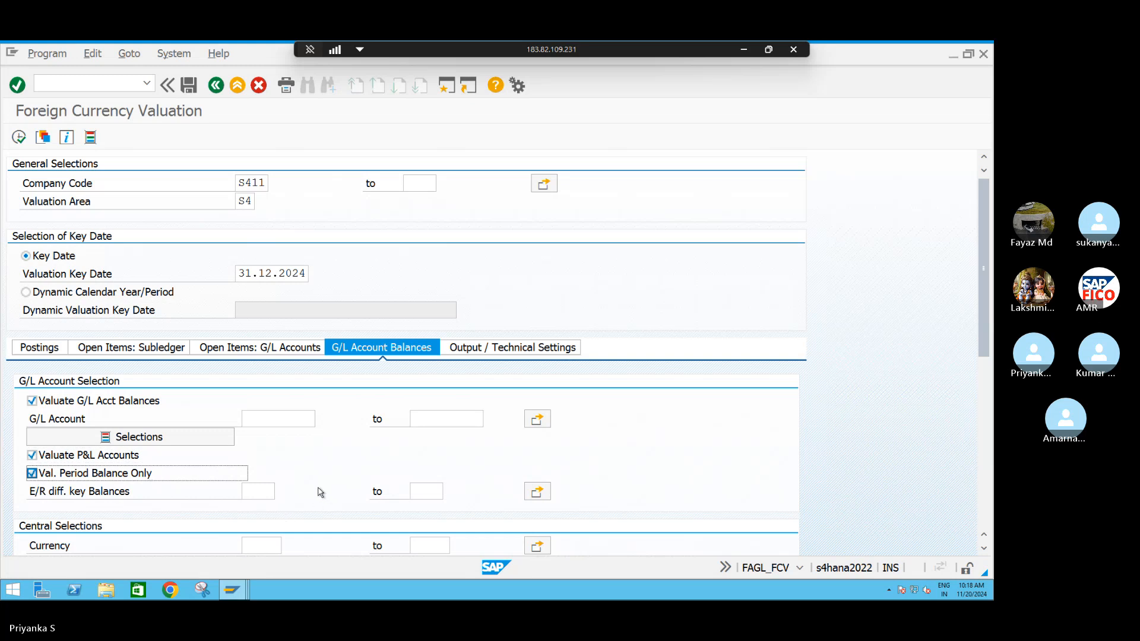
{"action": "left_click", "coordinate": [258, 492]}
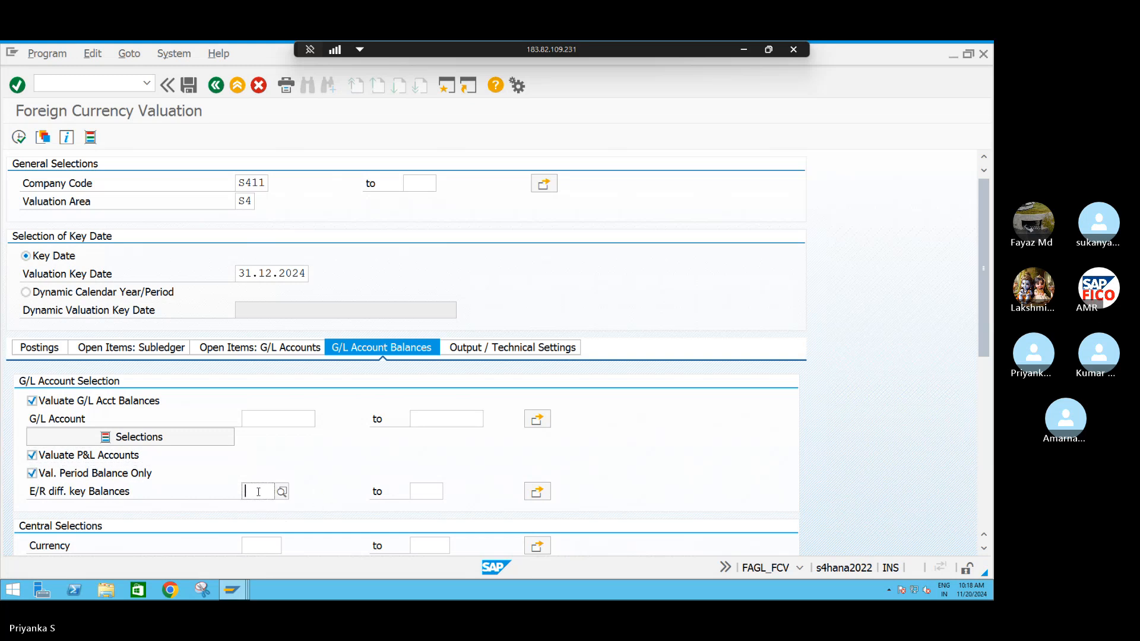
{"action": "type", "text": "IAEK"}
Execute the valuation test run and review the new difference and posted amount for G/L account 220000.
{"action": "scroll", "coordinate": [289, 520], "scroll_direction": "down", "scroll_amount": 1}
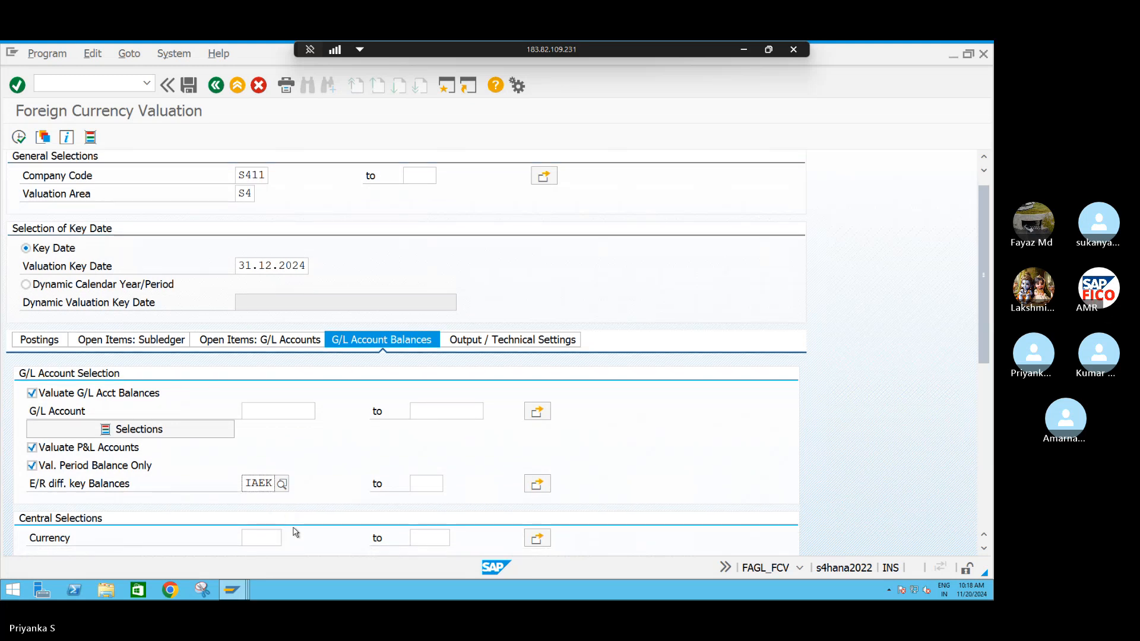
{"action": "scroll", "coordinate": [293, 532], "scroll_direction": "down", "scroll_amount": 1}
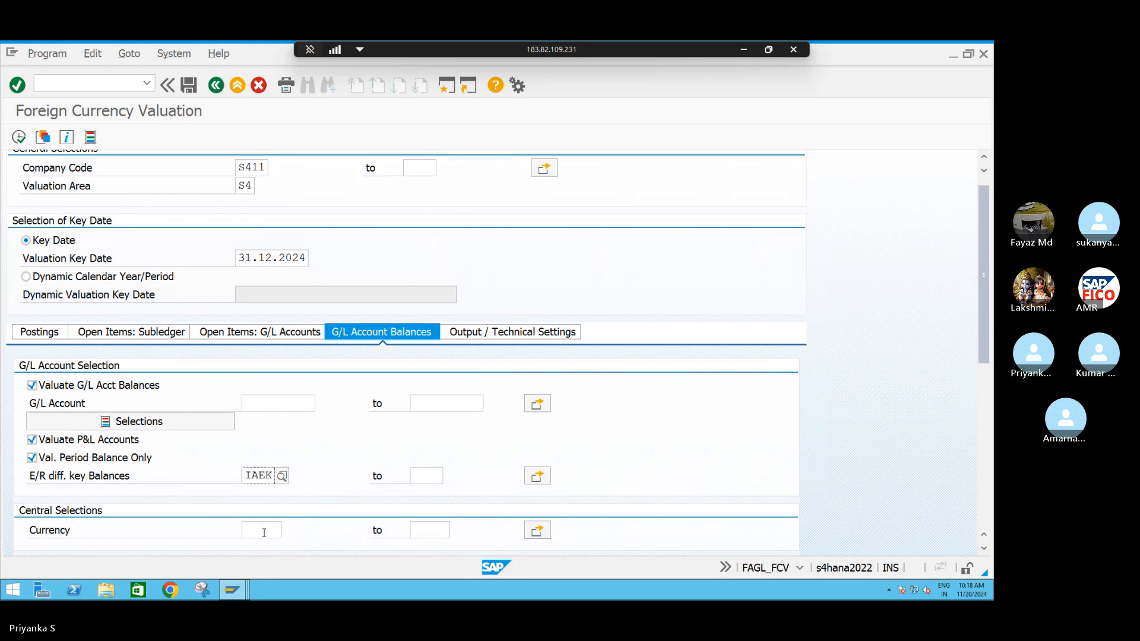
{"action": "scroll", "coordinate": [339, 531], "scroll_direction": "down", "scroll_amount": 2}
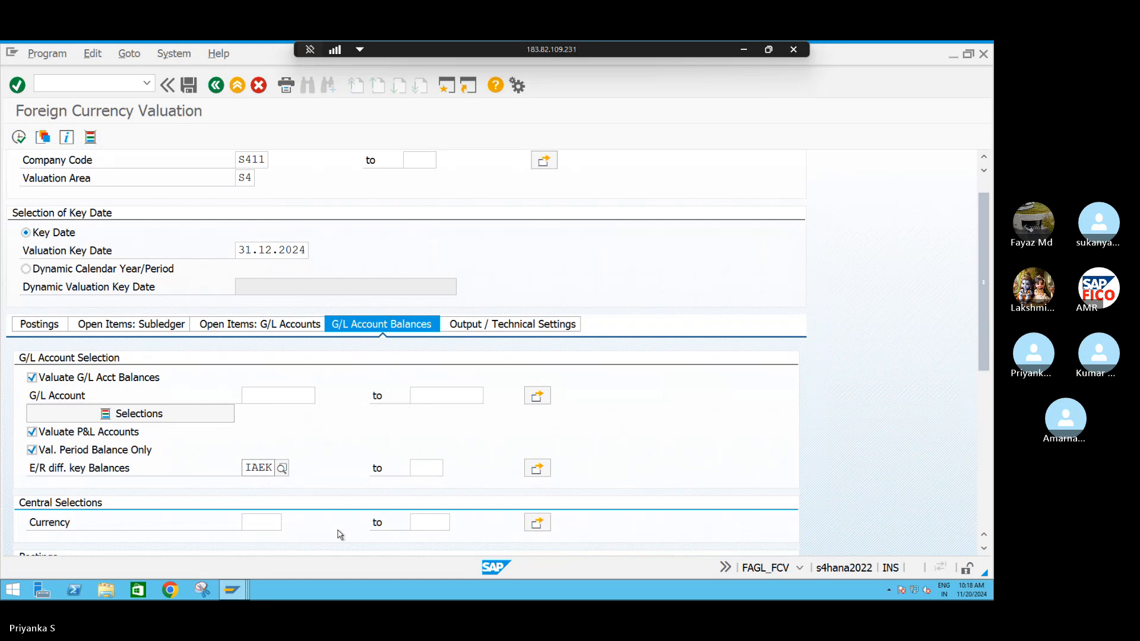
{"action": "scroll", "coordinate": [340, 534], "scroll_direction": "down", "scroll_amount": 2}
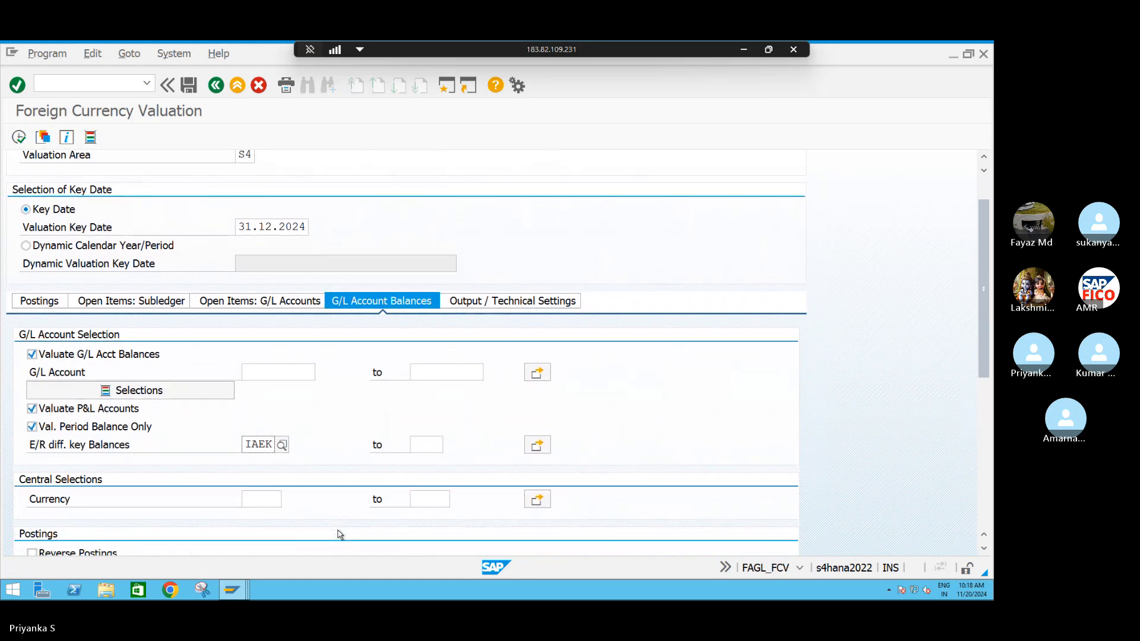
{"action": "scroll", "coordinate": [339, 534], "scroll_direction": "down", "scroll_amount": 3}
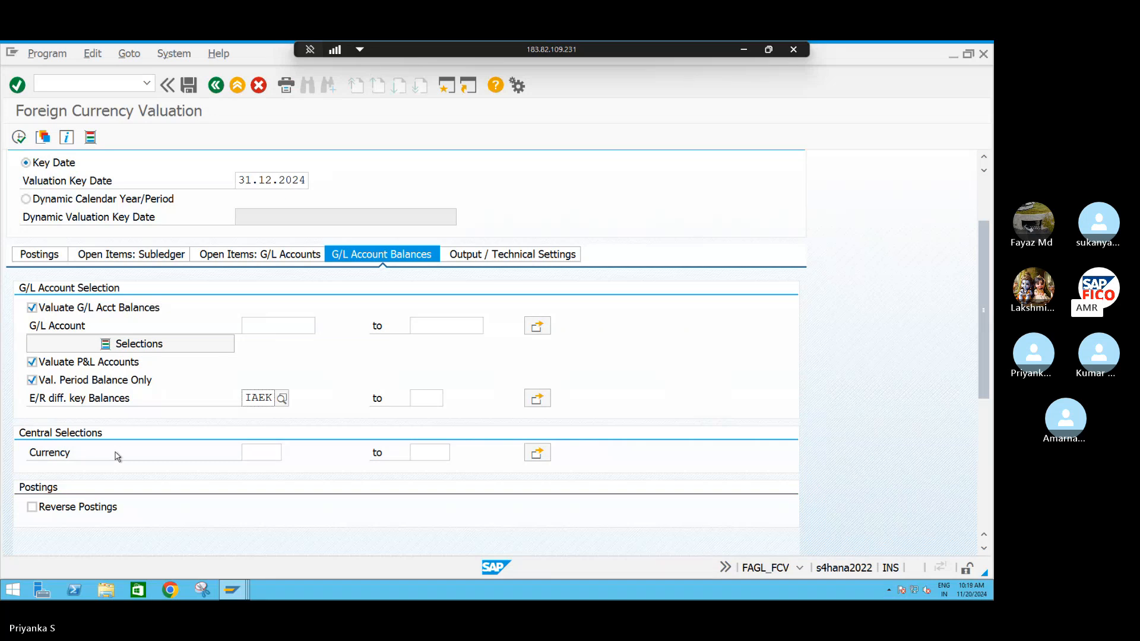
{"action": "left_click", "coordinate": [19, 138]}
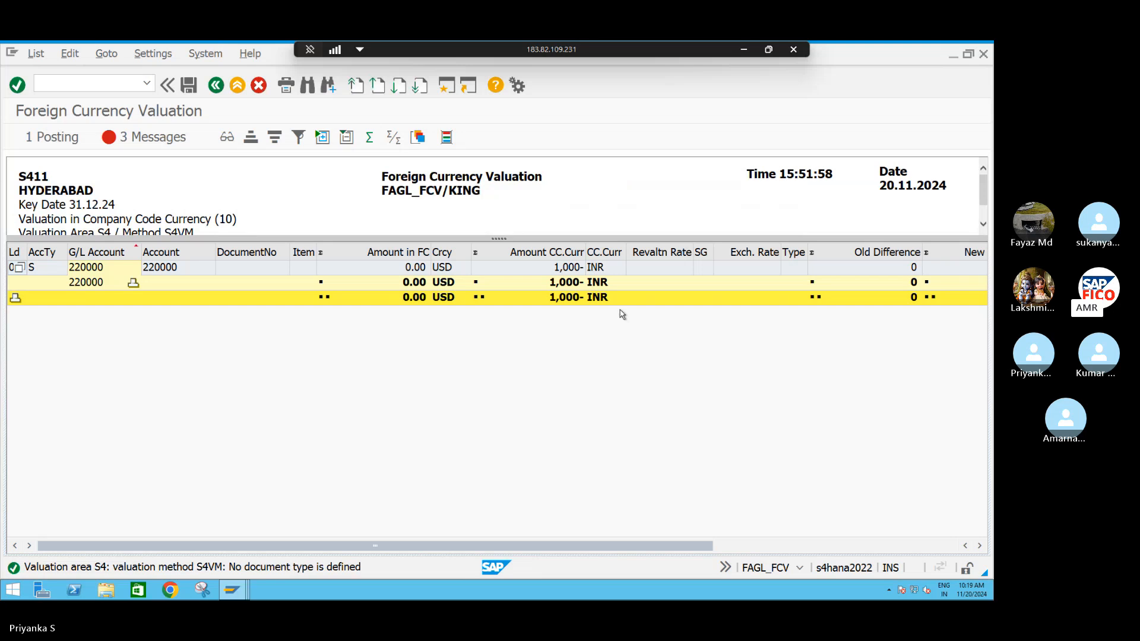
{"action": "left_click", "coordinate": [519, 287]}
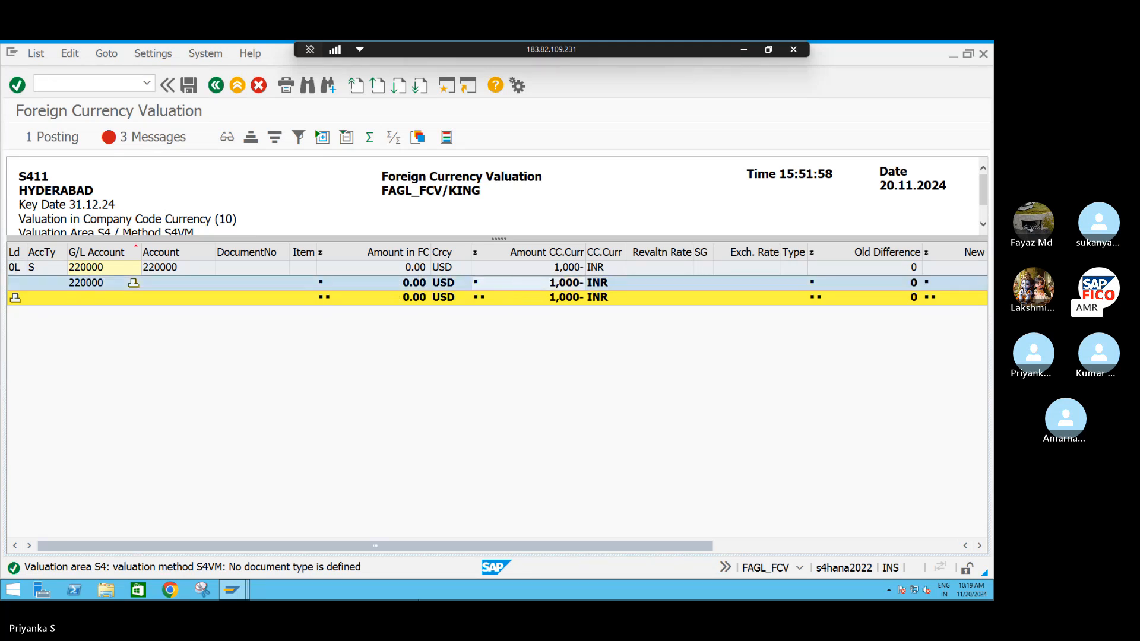
{"action": "left_click_drag", "start_coordinate": [420, 550], "coordinate": [888, 530]}
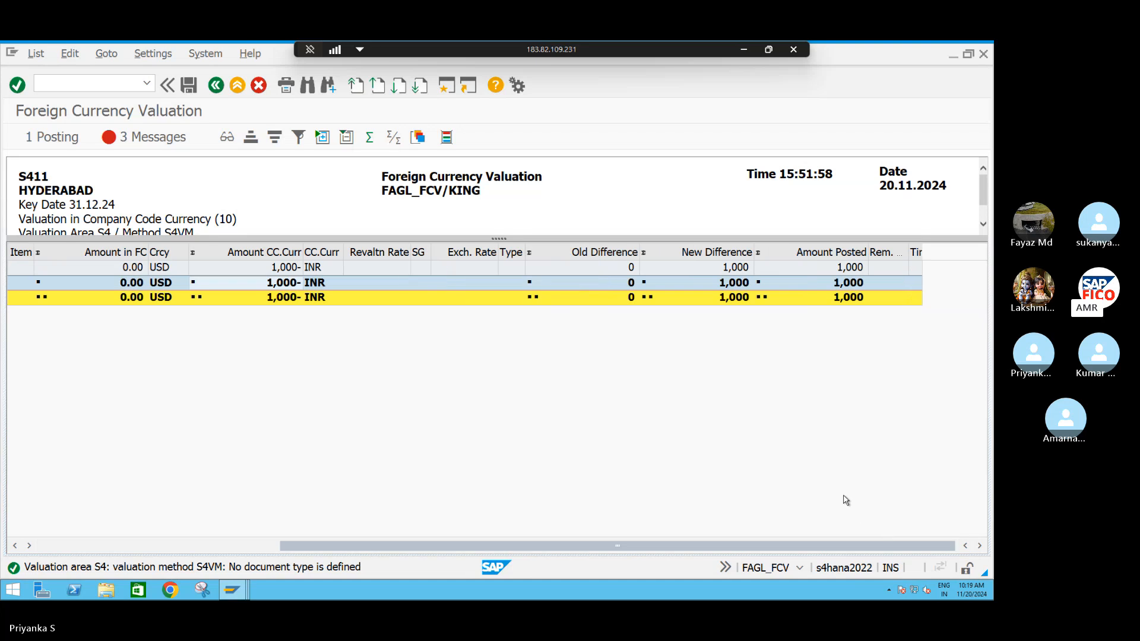
{"action": "left_click", "coordinate": [783, 284]}
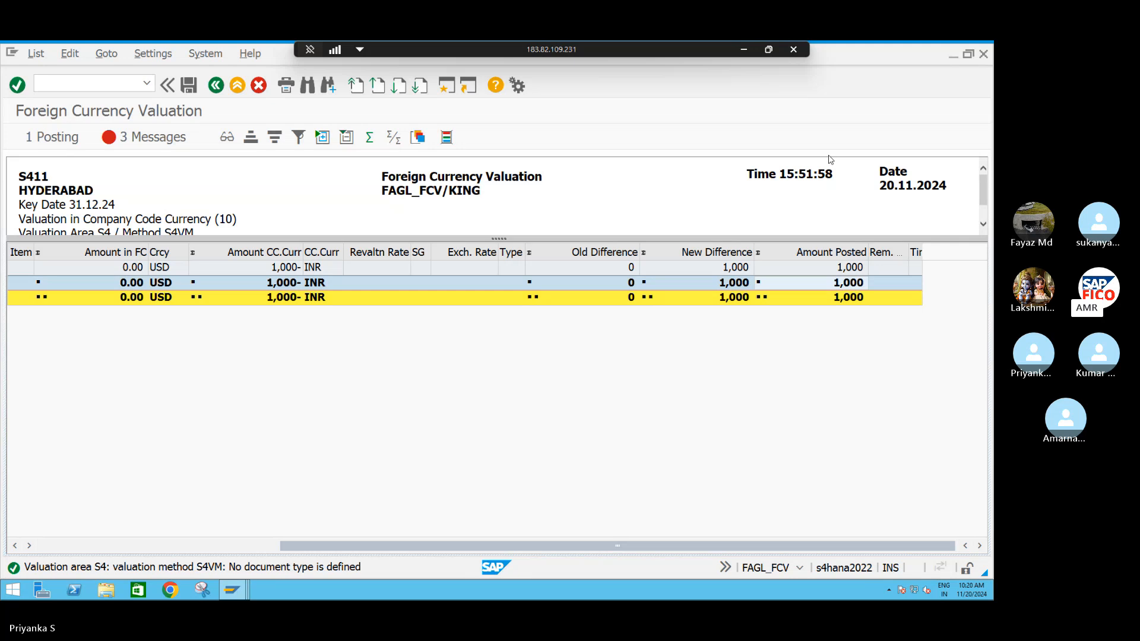
{"action": "key", "text": "alt+Tab"}
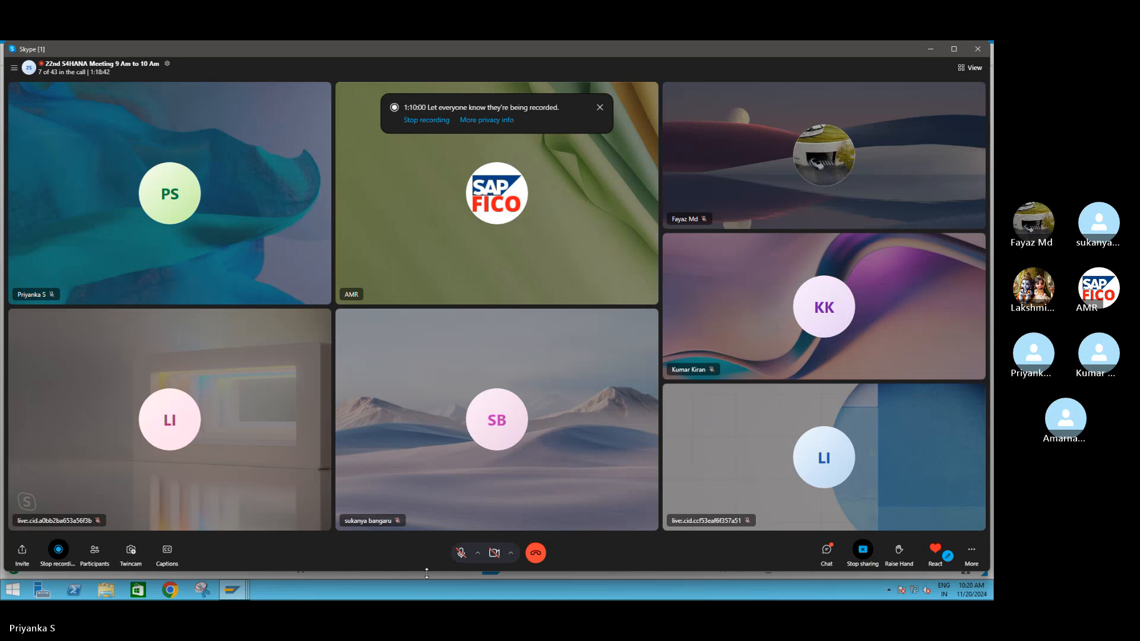
{"action": "left_click", "coordinate": [462, 552]}
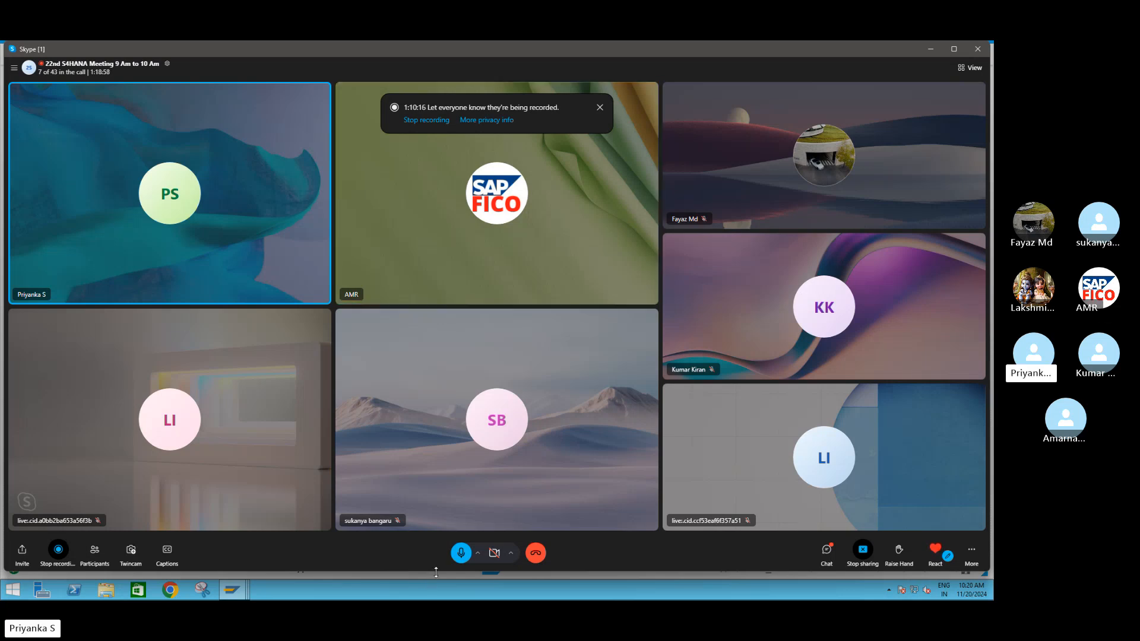
{"action": "left_click", "coordinate": [462, 553]}
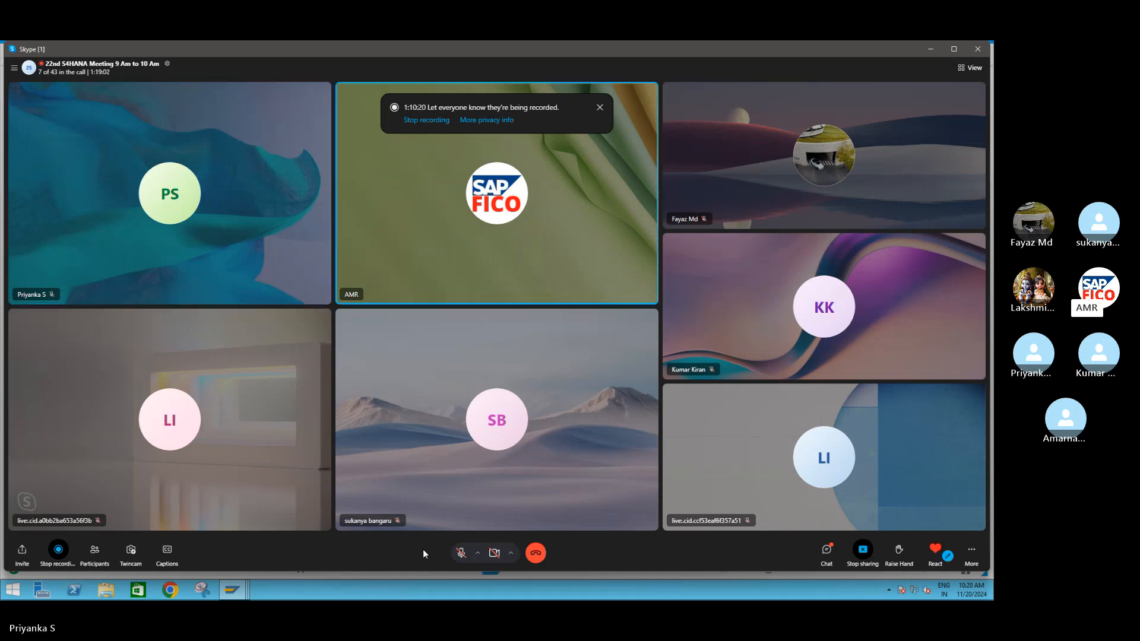